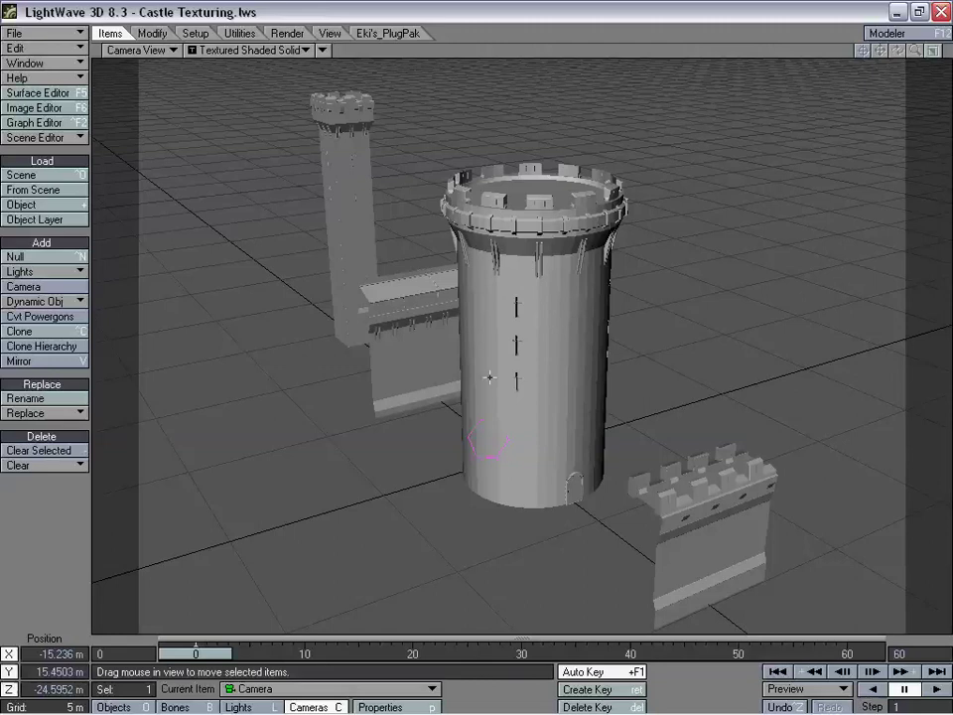
# - Move and tilt the camera around the castle scene to examine the round tower, the lookout tower and both wall sections
pyautogui.moveTo(509, 431); pyautogui.dragTo(556, 347)
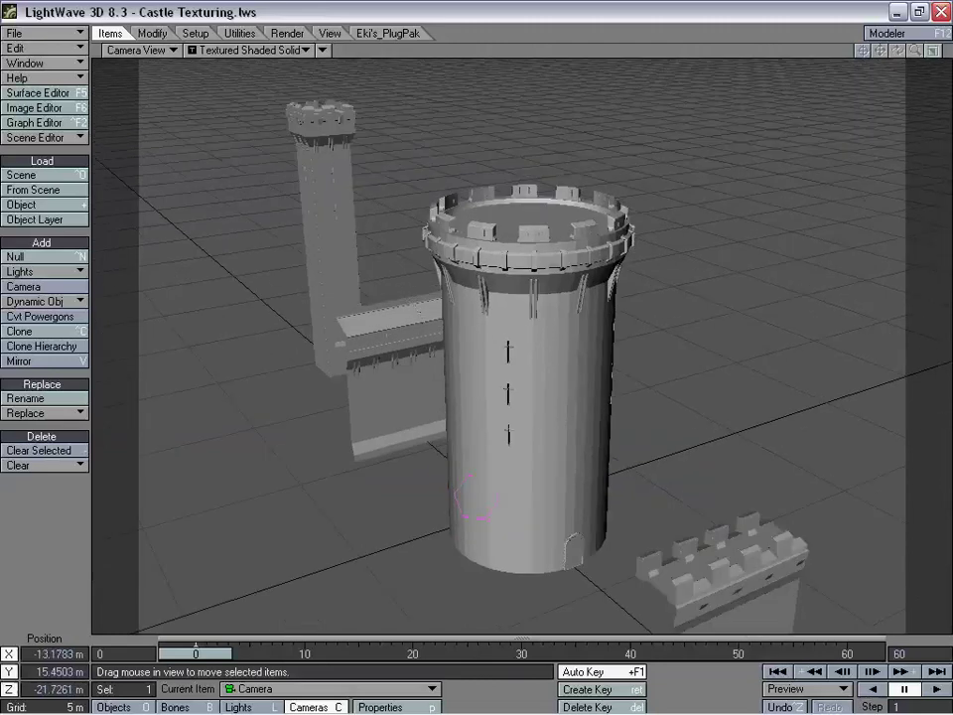
pyautogui.moveTo(556, 348); pyautogui.dragTo(571, 427, button='right')
pyautogui.moveTo(571, 427); pyautogui.dragTo(576, 358)
pyautogui.moveTo(576, 357); pyautogui.dragTo(576, 417, button='right')
pyautogui.moveTo(576, 417); pyautogui.dragTo(520, 404)
pyautogui.moveTo(519, 404); pyautogui.dragTo(519, 320, button='right')
pyautogui.moveTo(519, 404); pyautogui.dragTo(516, 443)
pyautogui.moveTo(515, 443); pyautogui.dragTo(521, 404, button='right')
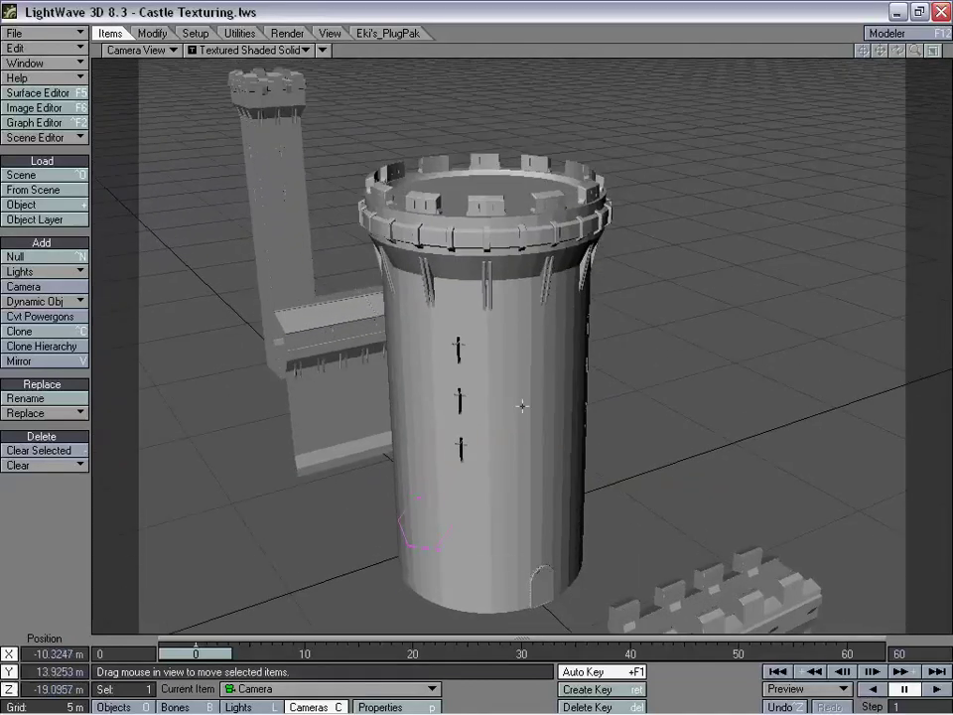
pyautogui.moveTo(521, 404); pyautogui.dragTo(521, 311)
pyautogui.moveTo(522, 311); pyautogui.dragTo(521, 516, button='right')
pyautogui.moveTo(814, 393); pyautogui.dragTo(813, 407, button='right')
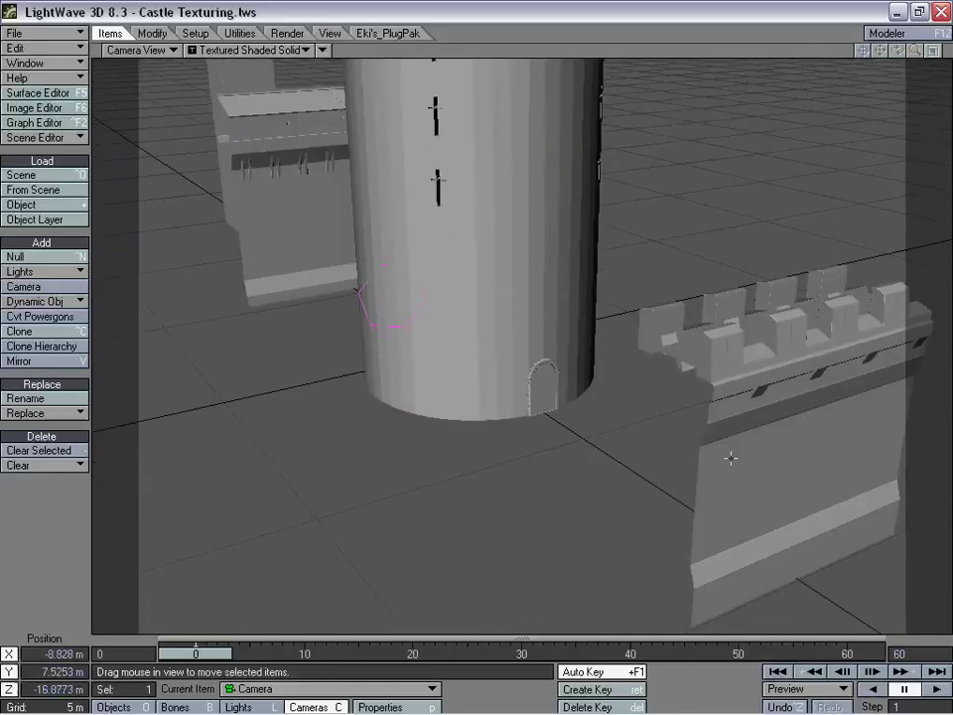
pyautogui.moveTo(746, 466); pyautogui.dragTo(683, 464)
pyautogui.moveTo(620, 506); pyautogui.dragTo(556, 467)
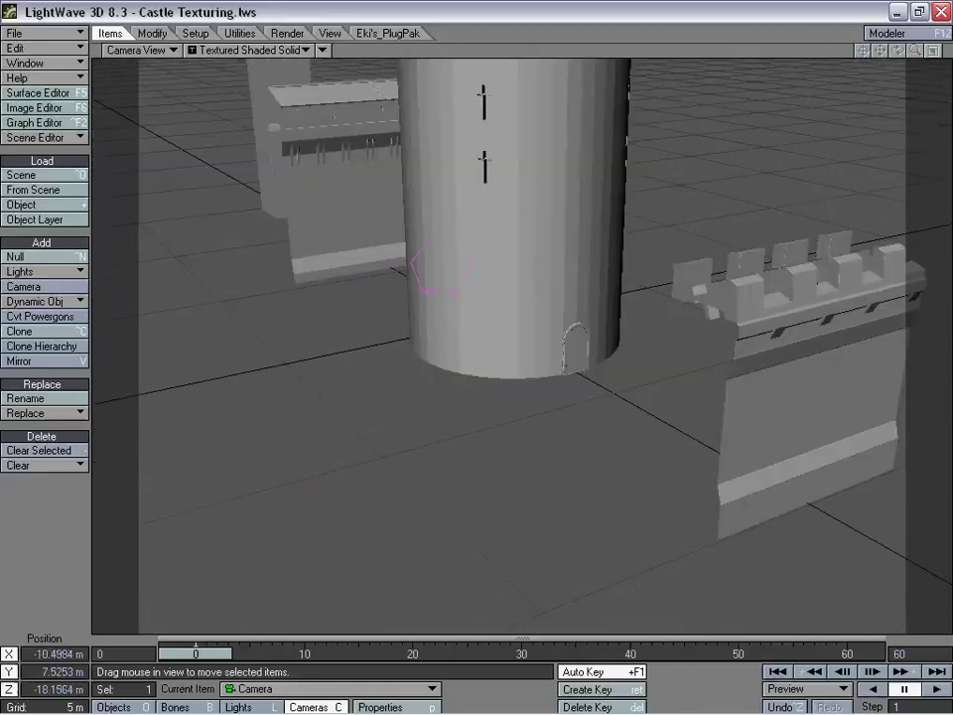
pyautogui.moveTo(556, 466); pyautogui.dragTo(471, 354, button='right')
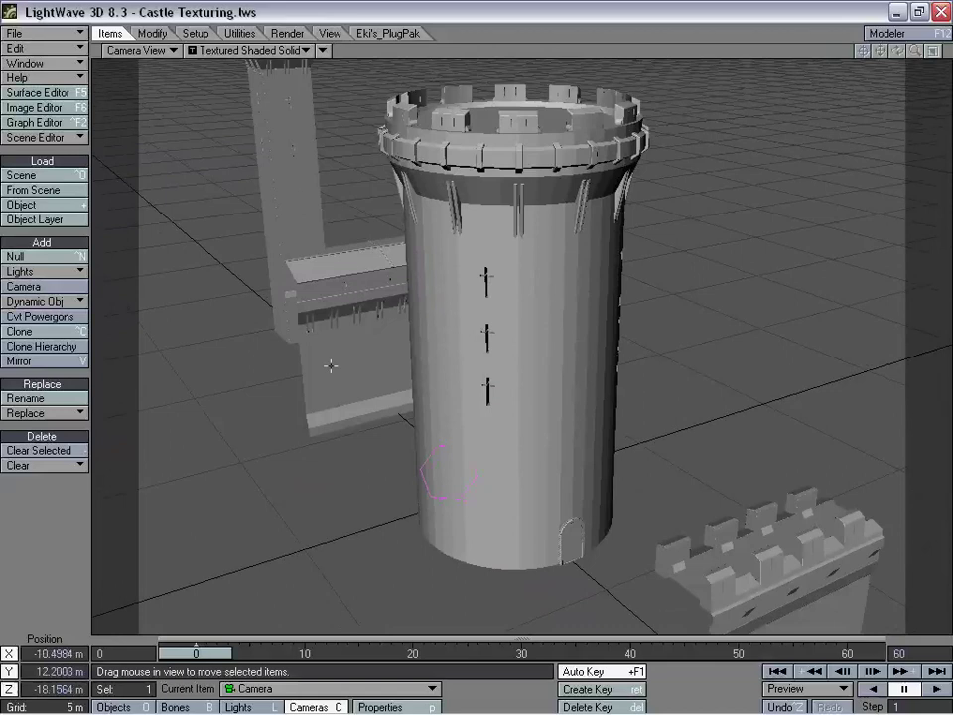
pyautogui.moveTo(471, 354); pyautogui.dragTo(384, 331, button='right')
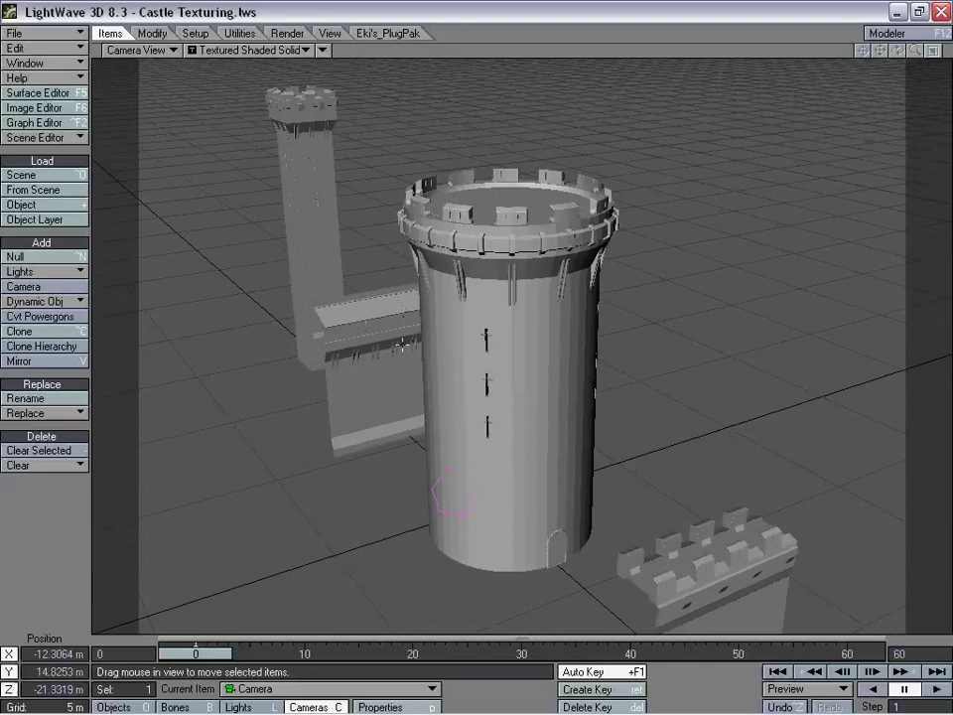
pyautogui.moveTo(405, 343); pyautogui.dragTo(463, 407)
pyautogui.moveTo(463, 407); pyautogui.dragTo(462, 406, button='right')
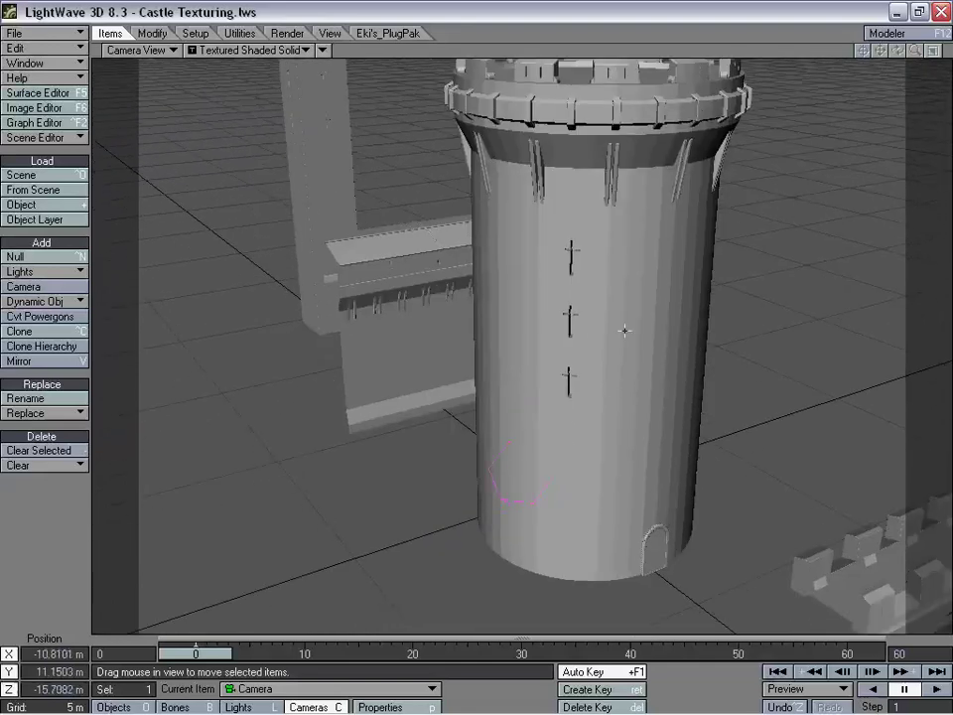
pyautogui.moveTo(601, 283); pyautogui.dragTo(556, 238)
pyautogui.moveTo(556, 238); pyautogui.dragTo(556, 188, button='right')
pyautogui.moveTo(466, 501); pyautogui.dragTo(527, 226)
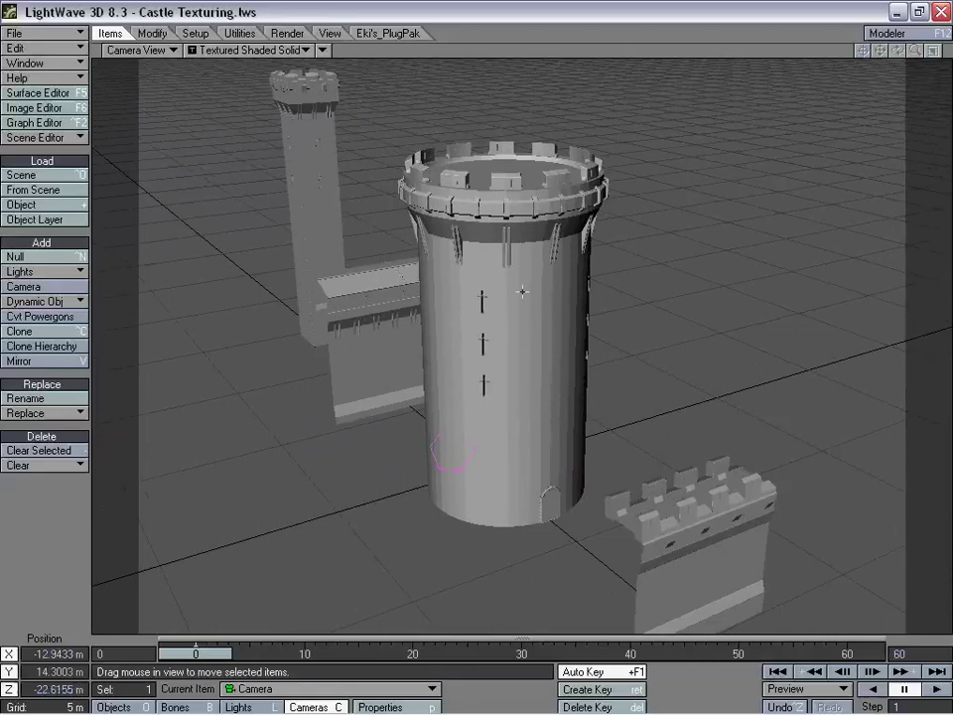
pyautogui.moveTo(523, 291); pyautogui.dragTo(552, 368)
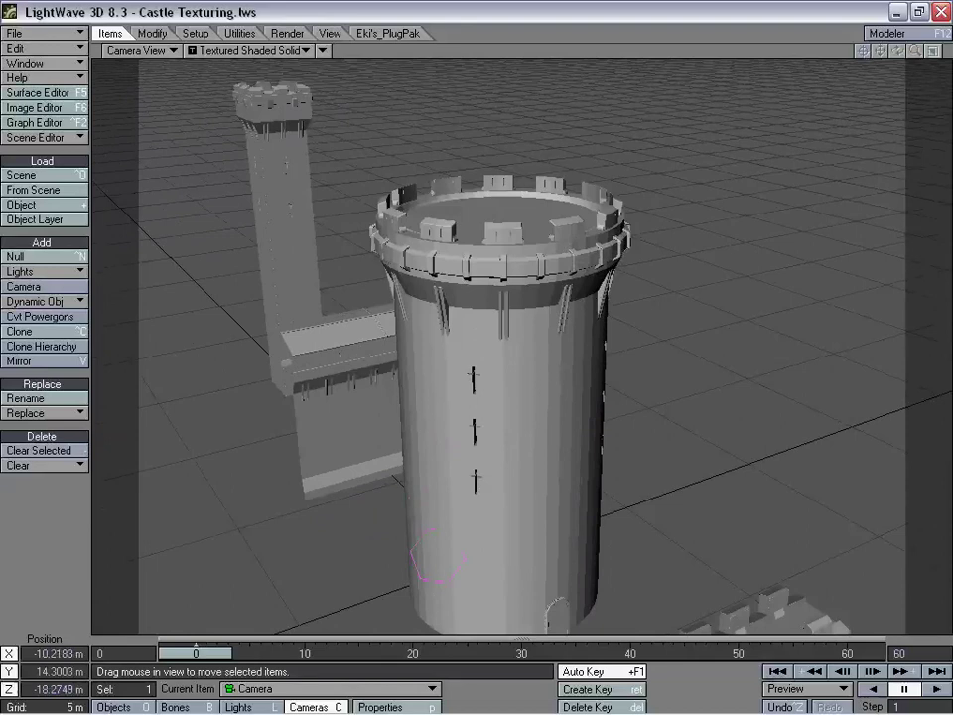
pyautogui.moveTo(476, 327); pyautogui.dragTo(476, 345, button='right')
pyautogui.moveTo(582, 315); pyautogui.dragTo(576, 377)
pyautogui.moveTo(568, 281); pyautogui.dragTo(565, 260, button='right')
pyautogui.moveTo(556, 248); pyautogui.dragTo(571, 298)
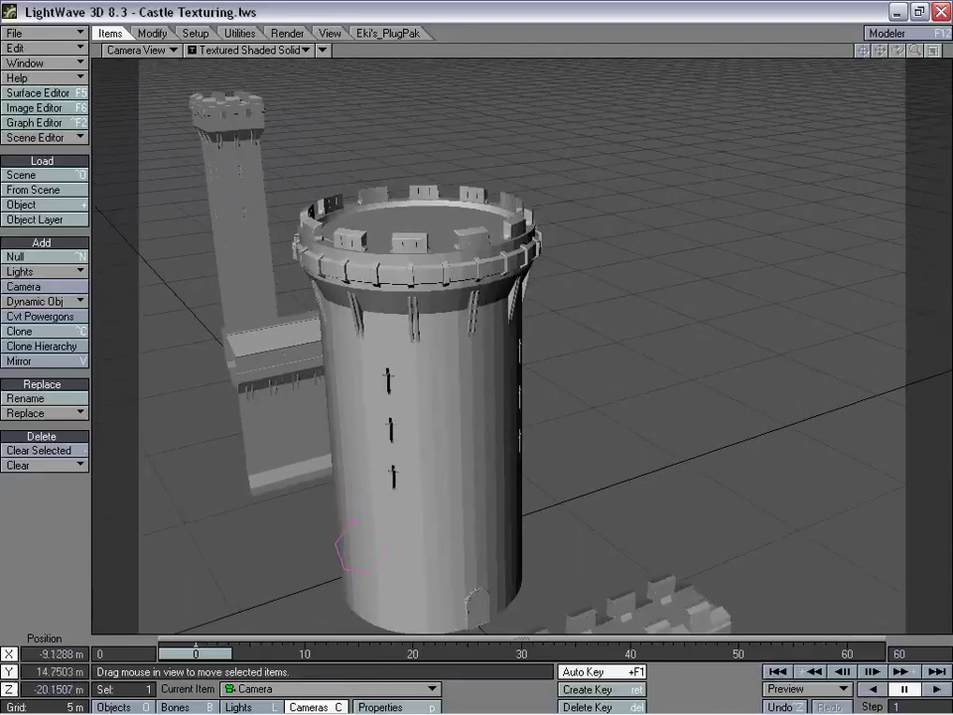
pyautogui.moveTo(571, 298); pyautogui.dragTo(543, 366, button='right')
pyautogui.press('y')
pyautogui.moveTo(545, 355); pyautogui.dragTo(552, 415)
pyautogui.press('t')
pyautogui.moveTo(552, 415); pyautogui.dragTo(552, 419, button='right')
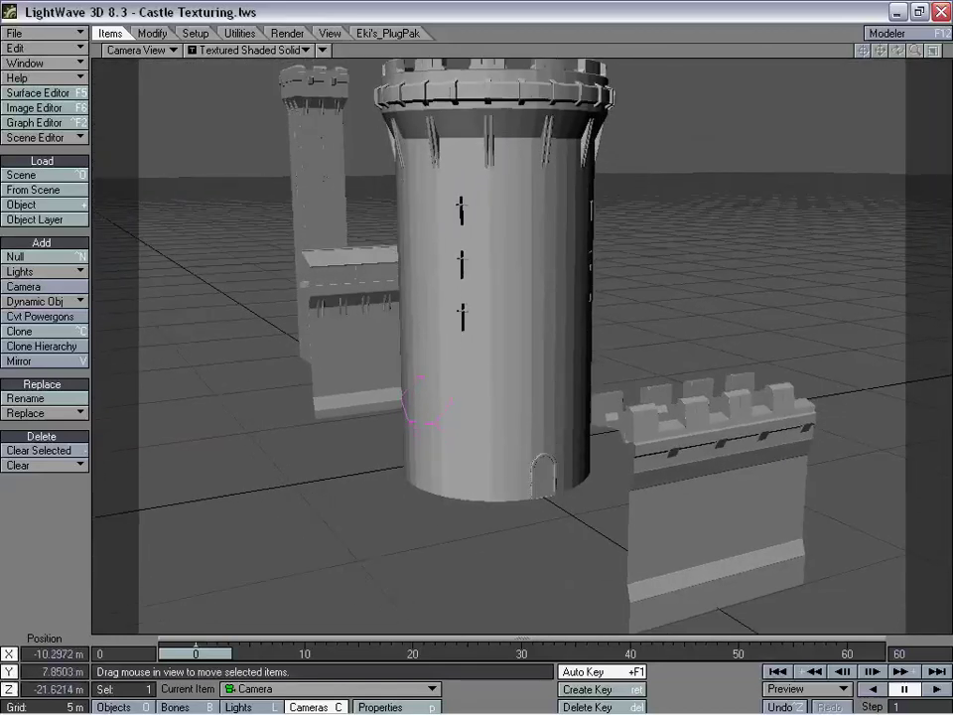
# - Review the previews of all loaded texture and bump images, from RandTex_0009_Bump.jpg to RandTex_0009.jpg, in the Image Editor
pyautogui.click(40, 107)
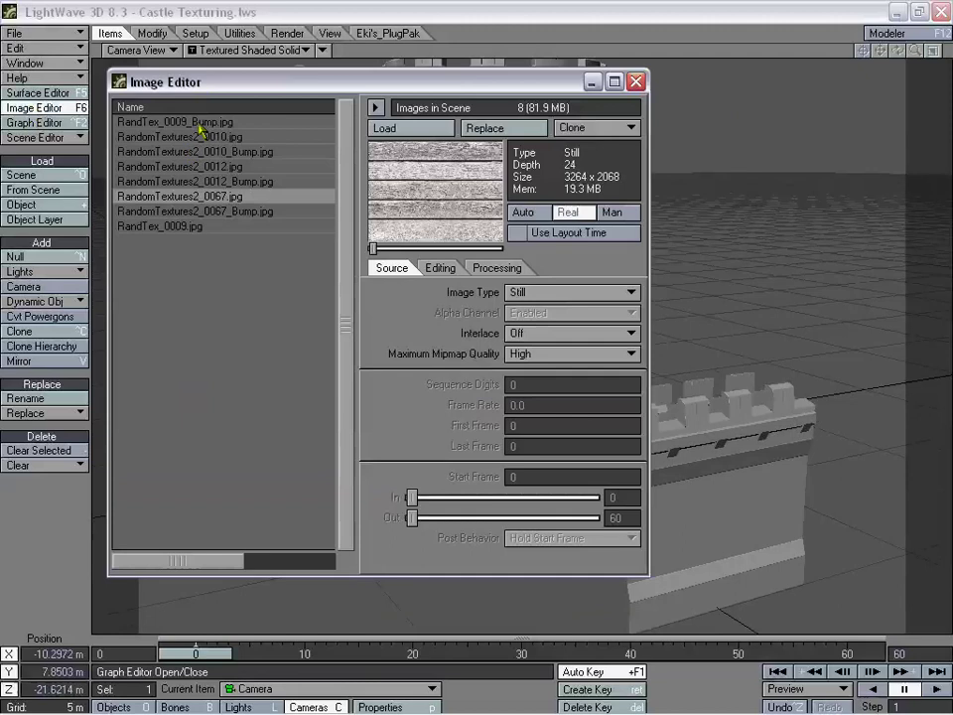
pyautogui.click(204, 121)
pyautogui.click(199, 137)
pyautogui.click(198, 152)
pyautogui.click(198, 167)
pyautogui.click(199, 181)
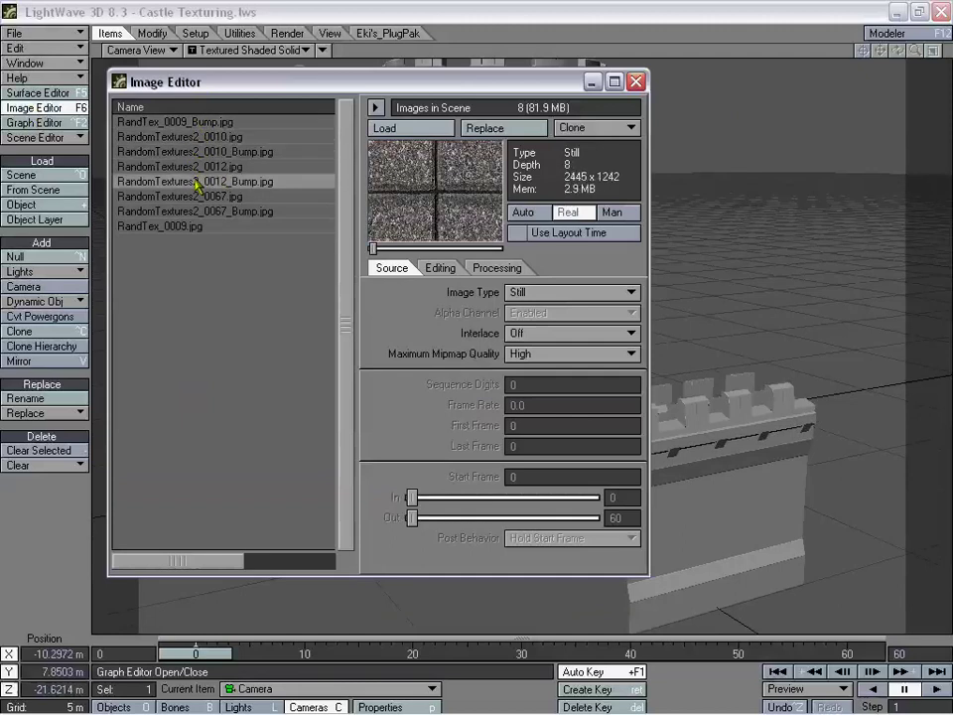
pyautogui.click(196, 196)
pyautogui.click(196, 211)
pyautogui.click(197, 226)
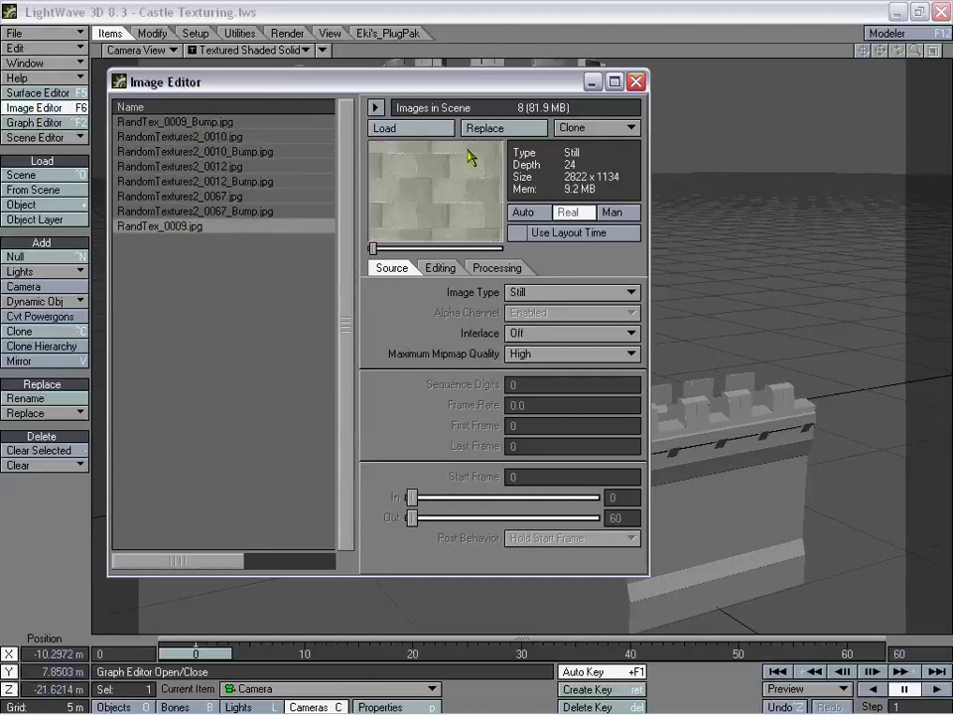
pyautogui.click(639, 88)
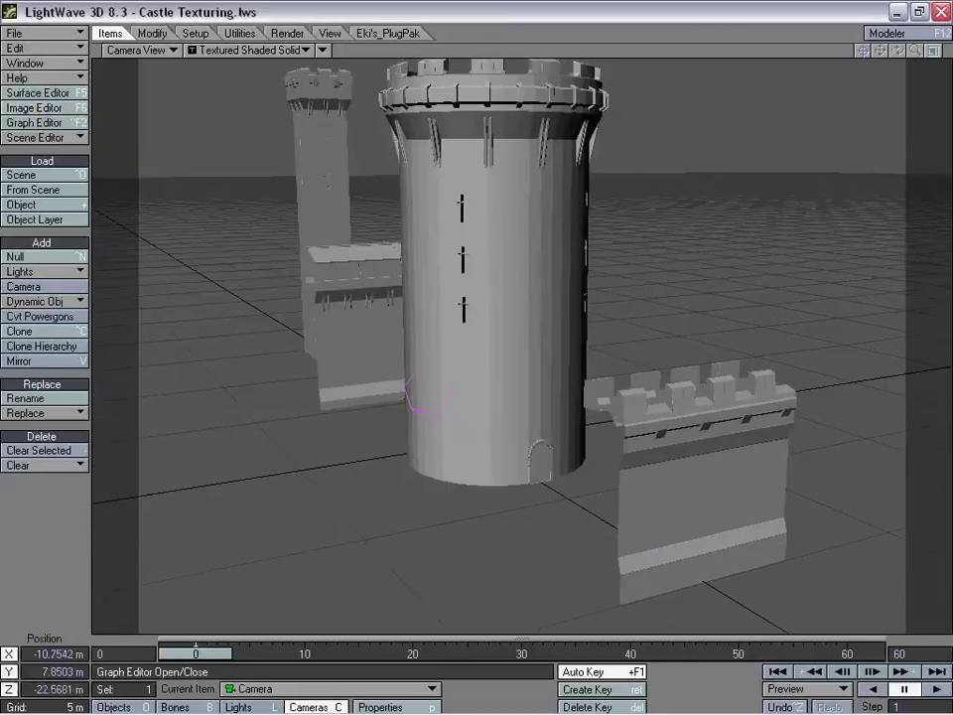
# - Set Object Dissolve to 100% for the lookout tower, the round tower and the curtain wall
pyautogui.moveTo(467, 224); pyautogui.dragTo(483, 211)
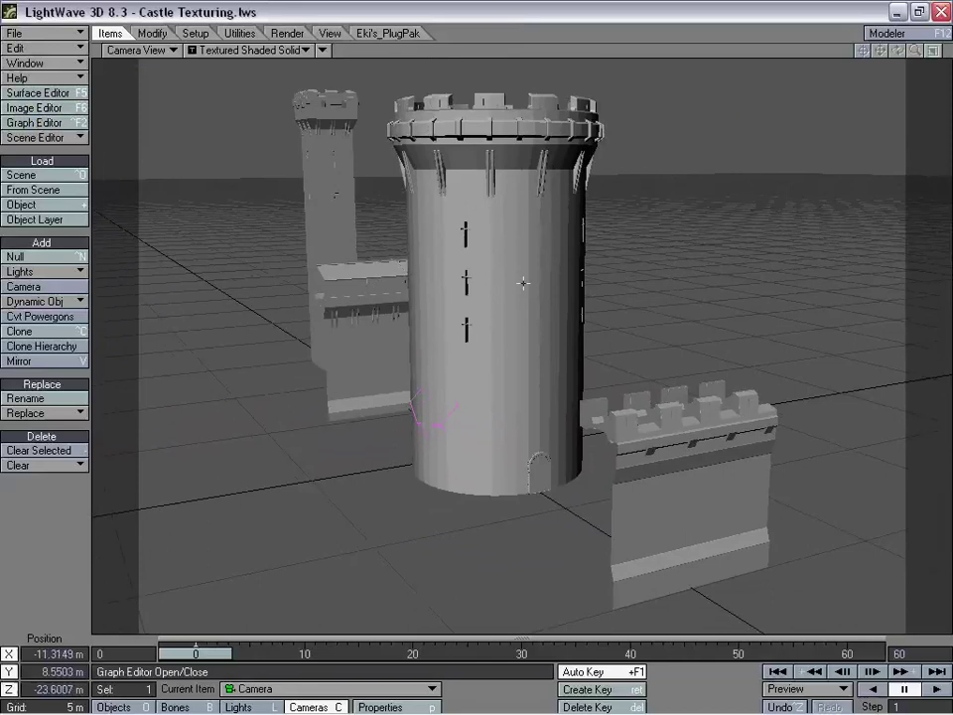
pyautogui.hotkey('shift', 'o')
pyautogui.press('p')
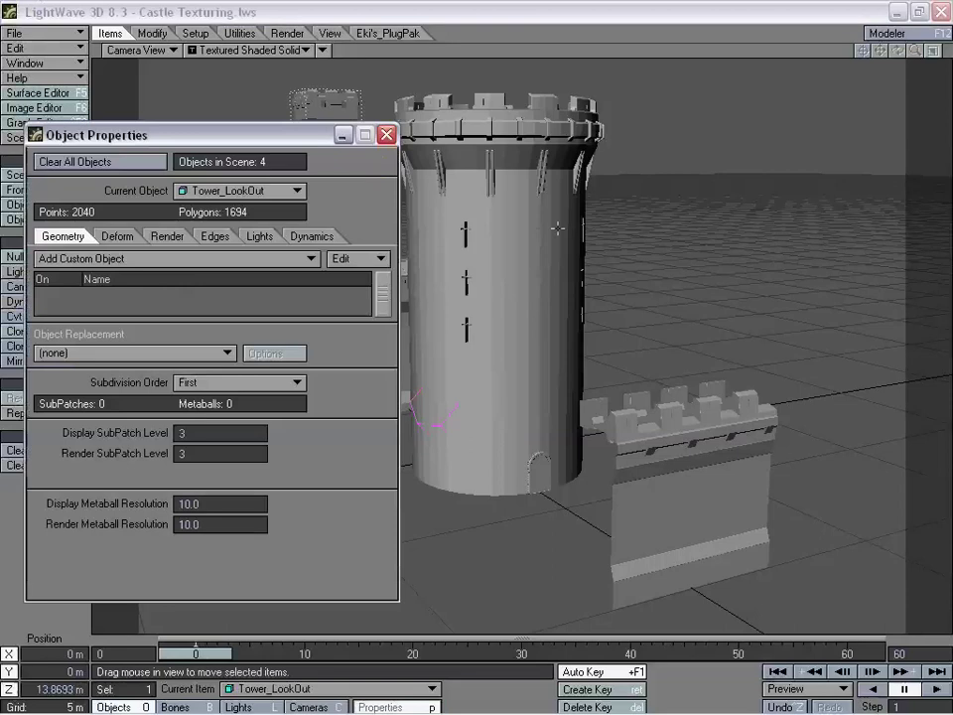
pyautogui.moveTo(179, 135); pyautogui.dragTo(185, 208)
pyautogui.click(164, 229)
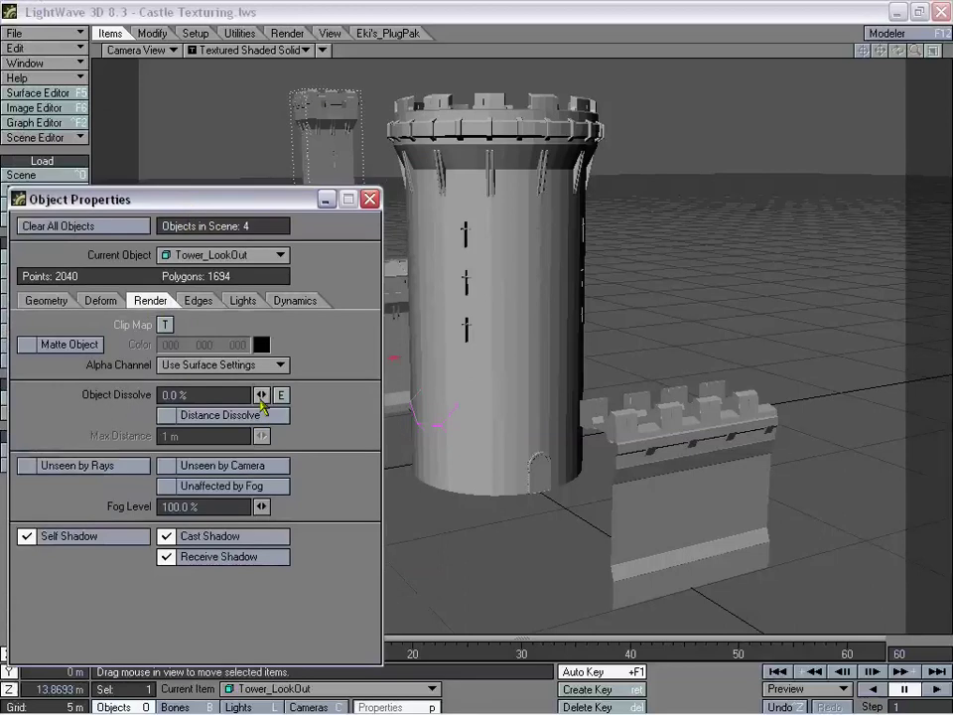
pyautogui.moveTo(261, 394); pyautogui.dragTo(318, 395)
pyautogui.press('Down')
pyautogui.press('Down')
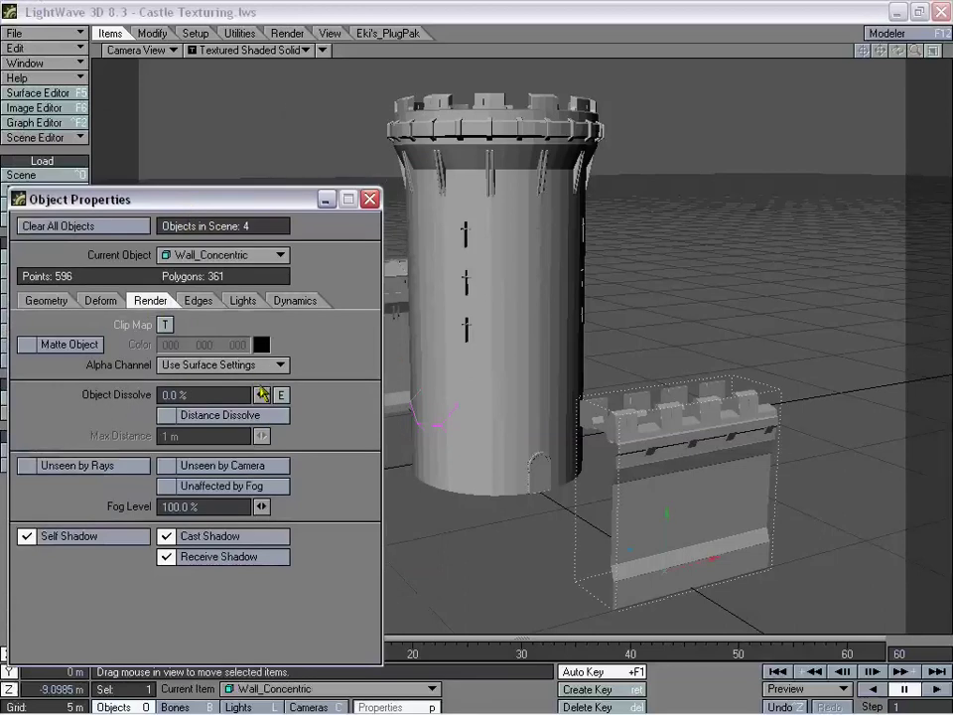
pyautogui.moveTo(261, 397); pyautogui.dragTo(268, 394)
pyautogui.press('Down')
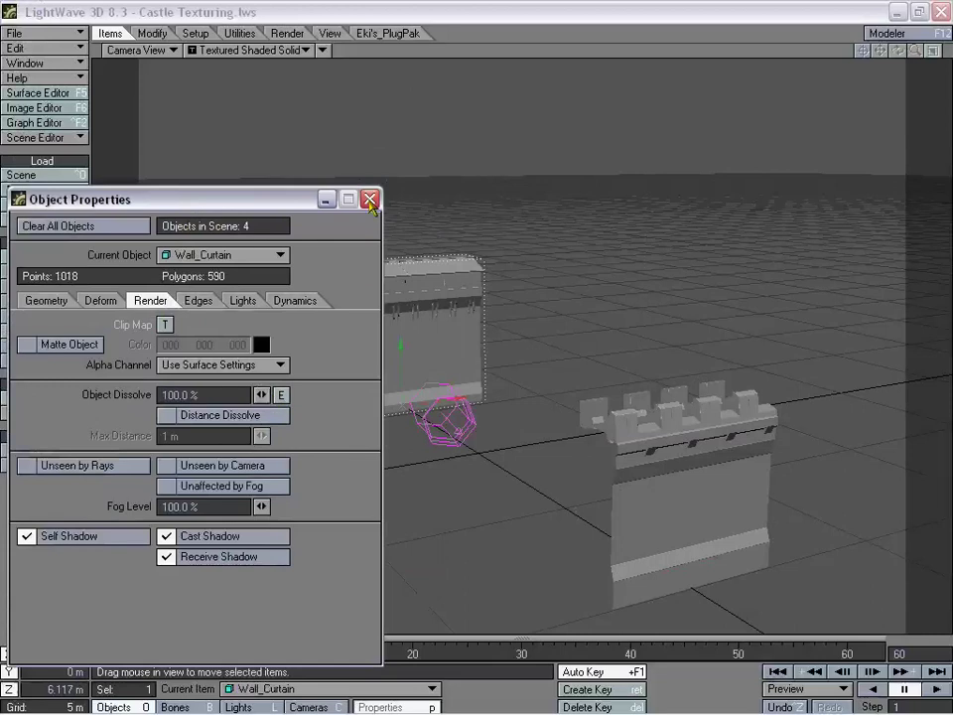
pyautogui.click(369, 200)
# - Frame the Wall_Concentric object by moving the camera to about X -4.8 m, Y 5.4 m, Z -17.6 m and tilting it
pyautogui.press('Down')
pyautogui.press('Down')
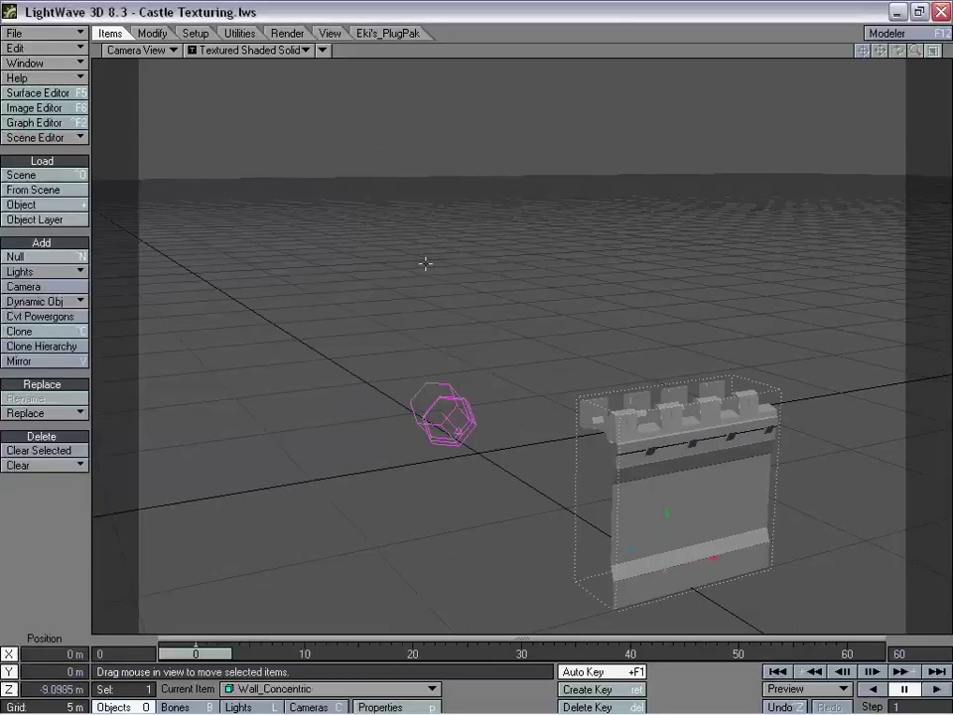
pyautogui.hotkey('shift', 'c')
pyautogui.moveTo(495, 389); pyautogui.dragTo(463, 357)
pyautogui.press('y')
pyautogui.press('t')
pyautogui.moveTo(463, 358); pyautogui.dragTo(463, 328, button='right')
pyautogui.moveTo(462, 327); pyautogui.dragTo(445, 334)
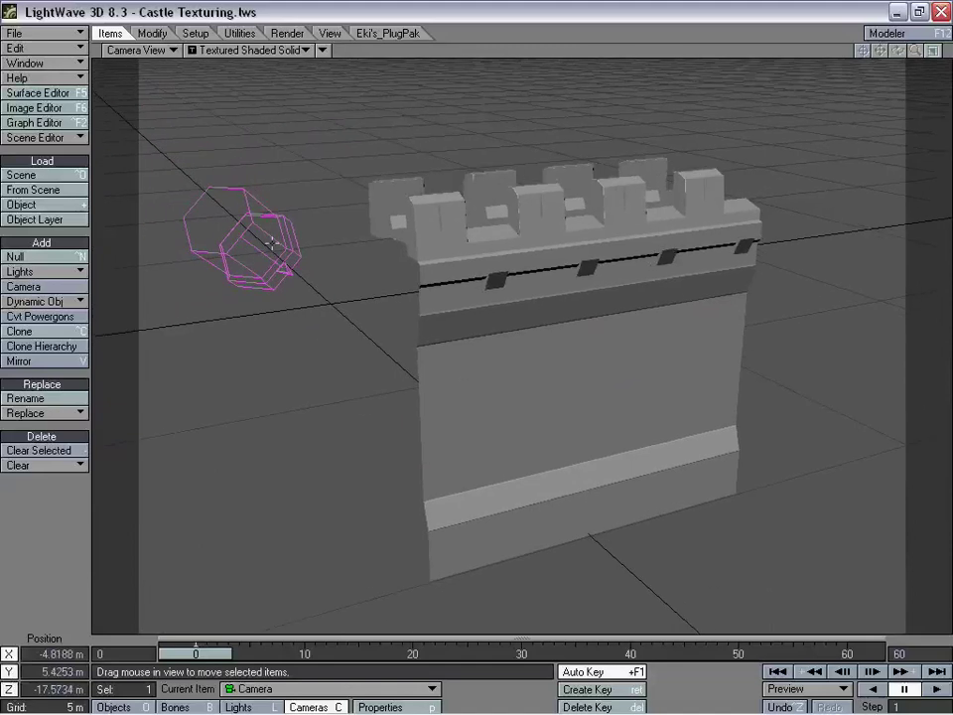
# - Rotate the light to a heading of 20° and a pitch of 24.6°
pyautogui.hotkey('shift', 'l')
pyautogui.press('y')
pyautogui.moveTo(358, 312)
pyautogui.mouseDown()
pyautogui.moveTo(334, 369)
pyautogui.moveTo(280, 353)
pyautogui.moveTo(305, 365)
pyautogui.mouseUp()
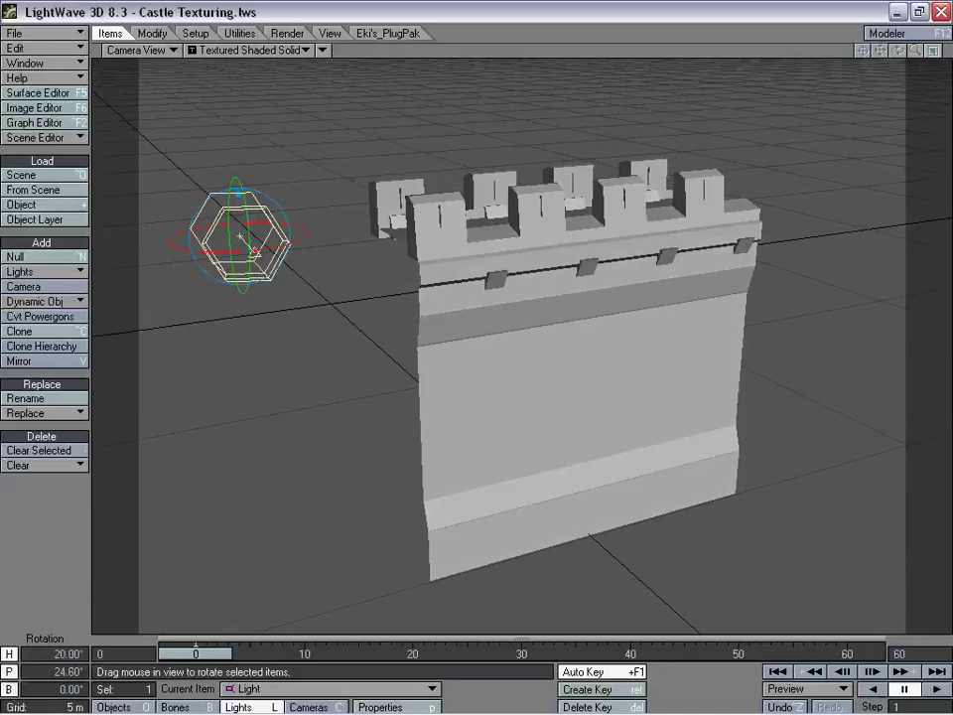
# - Move the camera closer to the concentric wall, to about X -3.7 m, Y 4.75 m, Z -16.3 m
pyautogui.hotkey('shift', 'c')
pyautogui.press('t')
pyautogui.moveTo(422, 339); pyautogui.dragTo(427, 358)
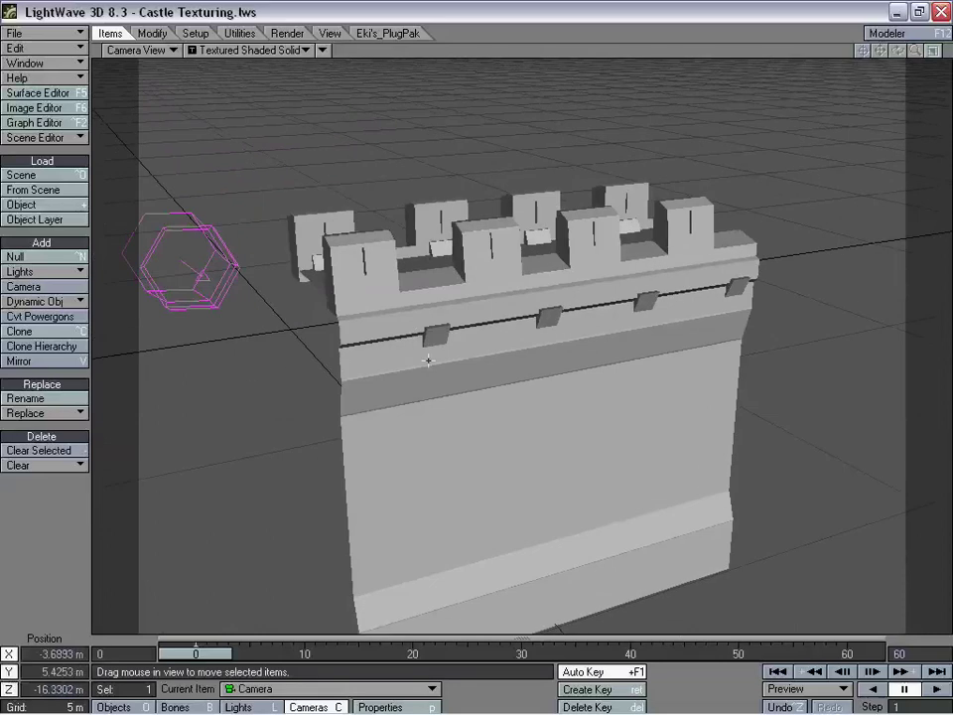
pyautogui.moveTo(427, 357); pyautogui.dragTo(299, 272, button='right')
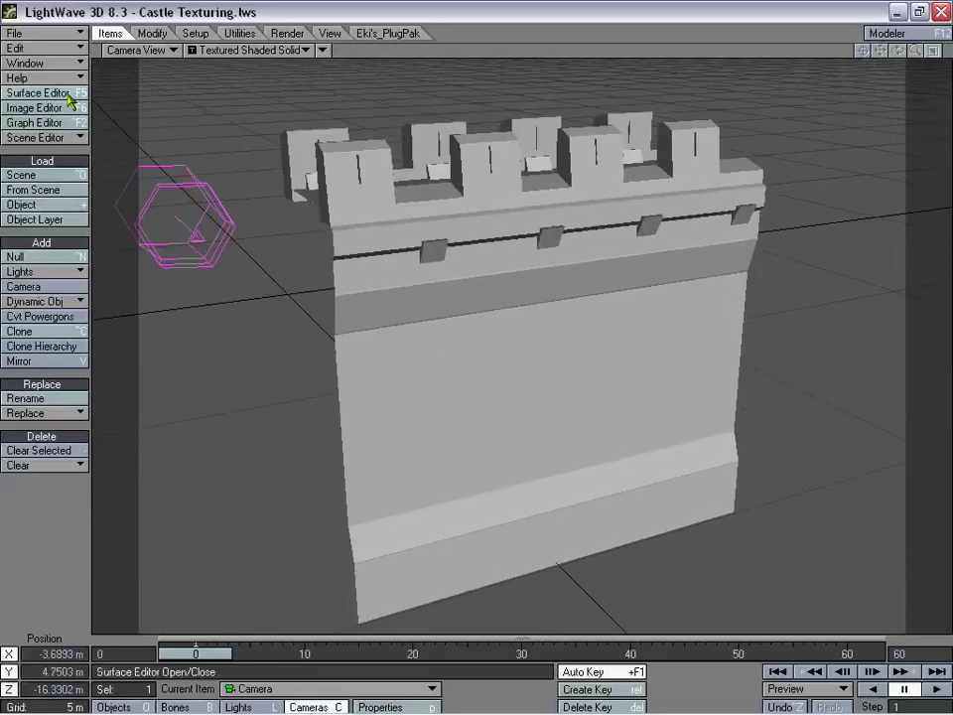
# - Open the Surface Editor with only the Wall_Concentric surfaces expanded, and narrow the window so it covers less of the wall
pyautogui.click(30, 92)
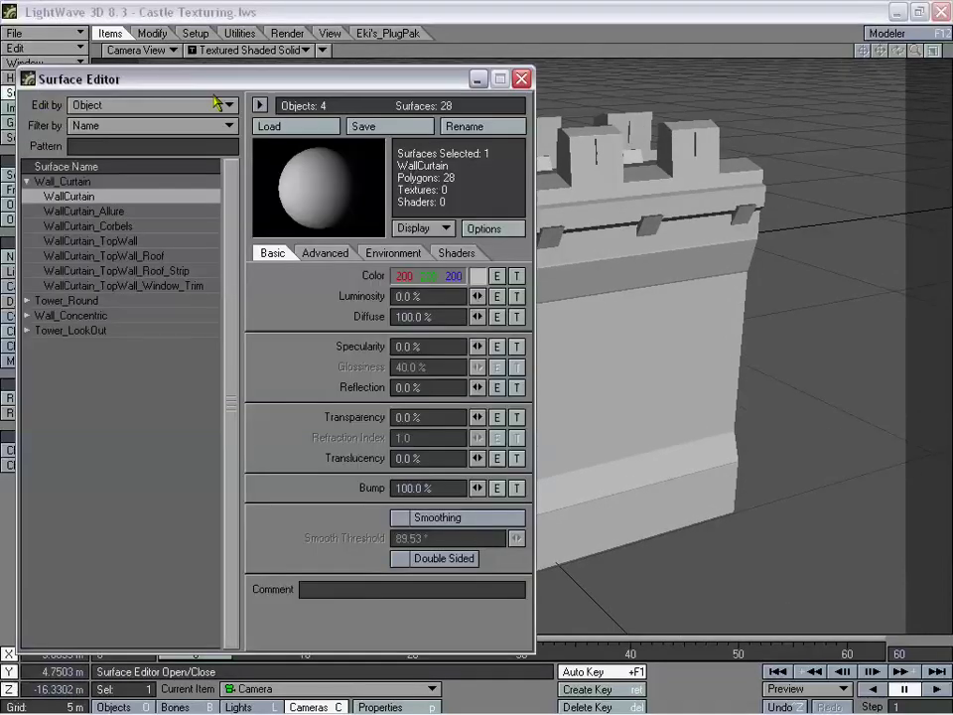
pyautogui.moveTo(213, 89)
pyautogui.mouseDown()
pyautogui.moveTo(227, 96)
pyautogui.moveTo(226, 86)
pyautogui.mouseUp()
pyautogui.click(44, 173)
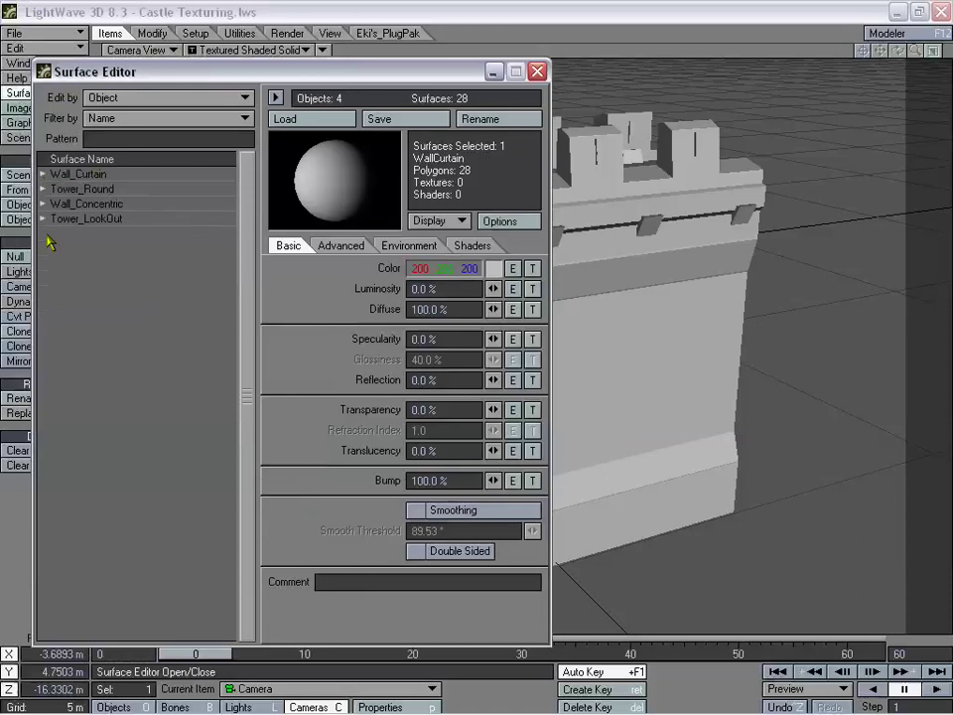
pyautogui.click(43, 204)
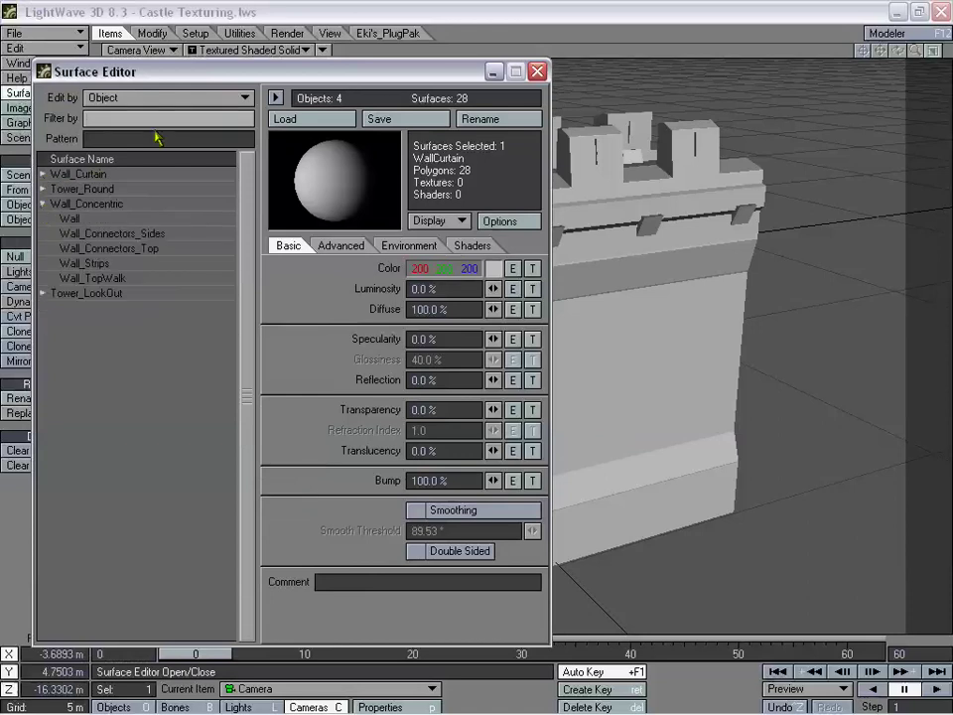
pyautogui.moveTo(206, 81); pyautogui.dragTo(182, 60)
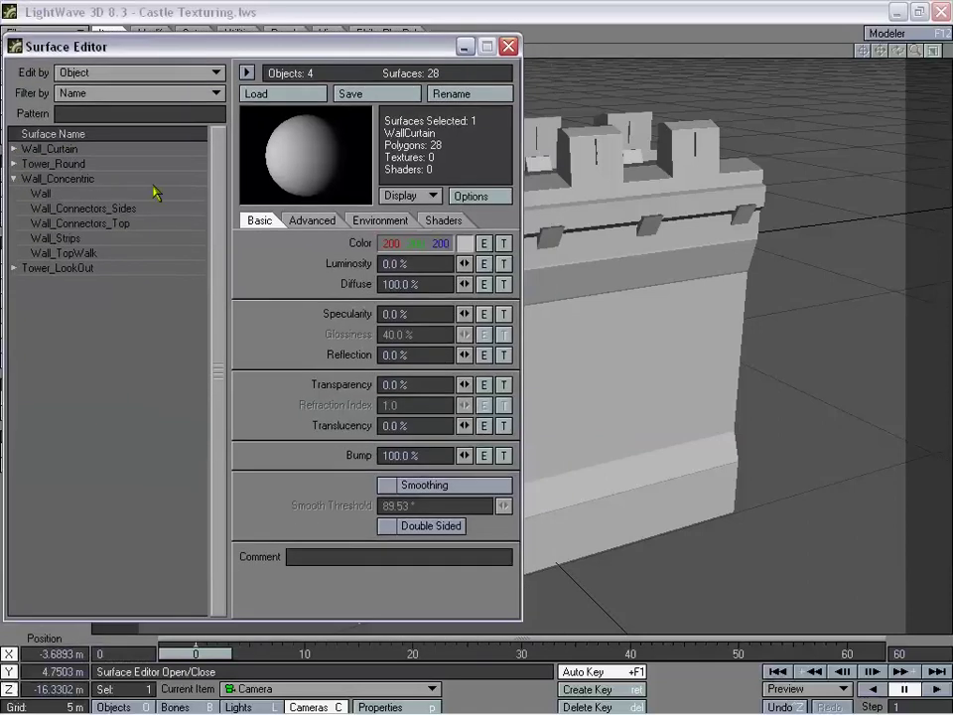
pyautogui.moveTo(270, 51); pyautogui.dragTo(279, 130)
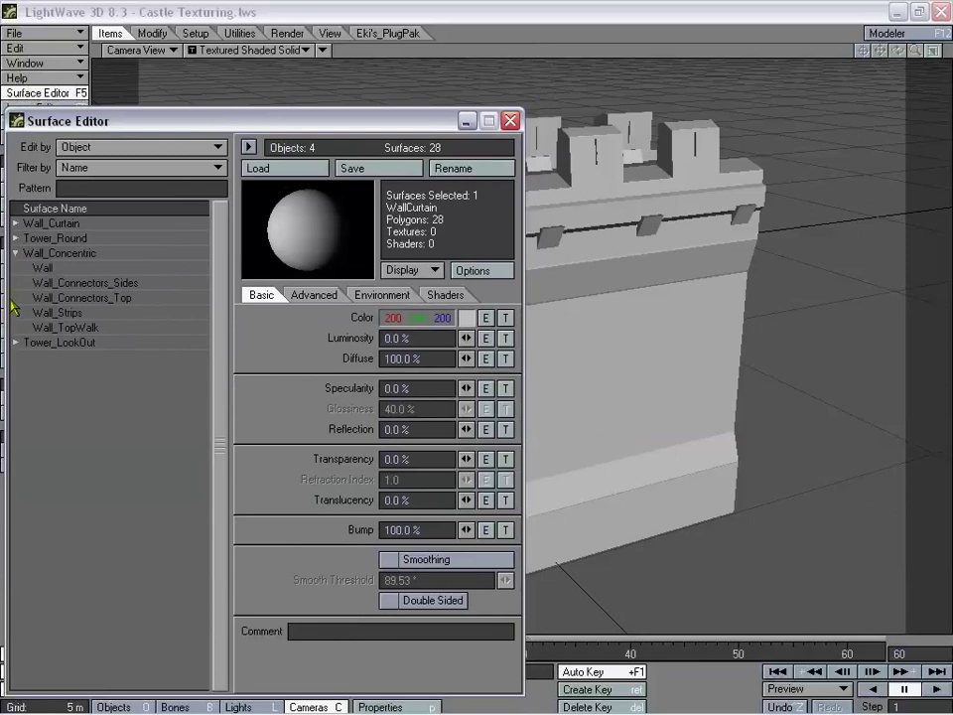
pyautogui.moveTo(5, 298); pyautogui.dragTo(56, 298)
pyautogui.moveTo(317, 121); pyautogui.dragTo(263, 130)
pyautogui.moveTo(8, 241); pyautogui.dragTo(28, 306)
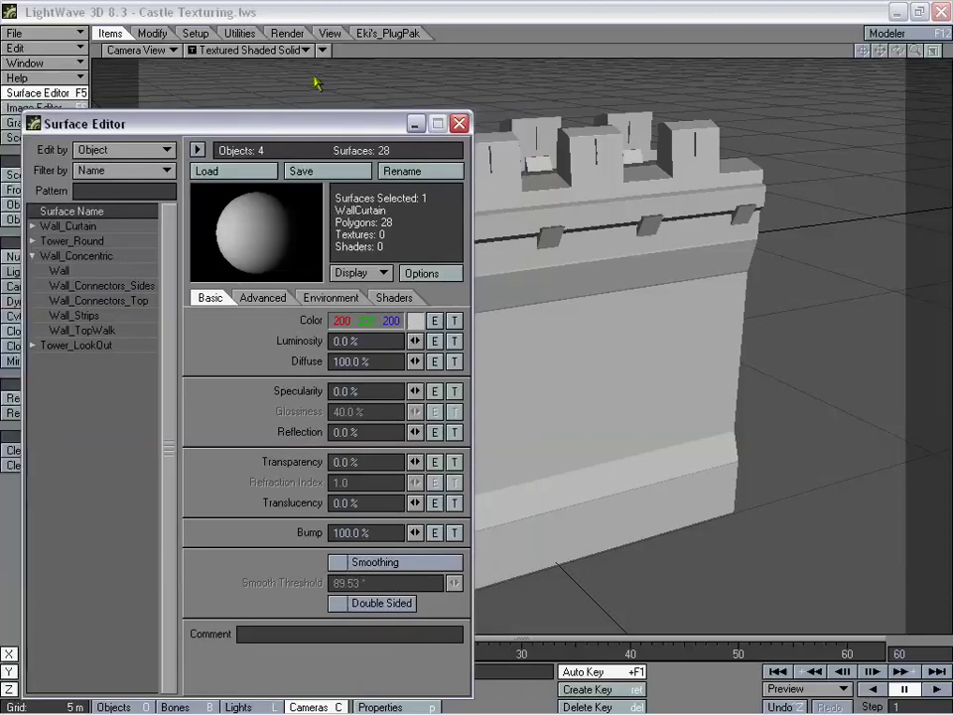
pyautogui.moveTo(303, 134); pyautogui.dragTo(276, 147)
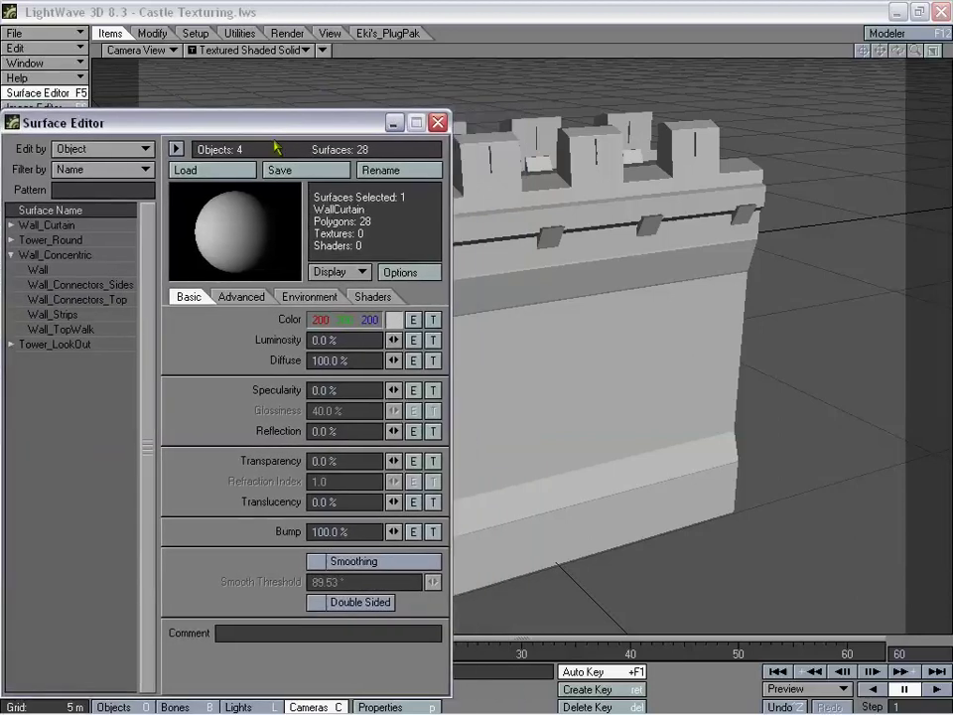
# - Set the base colour of Wall_Concentric's Wall surface to RGB 86, 84, 73
pyautogui.click(38, 269)
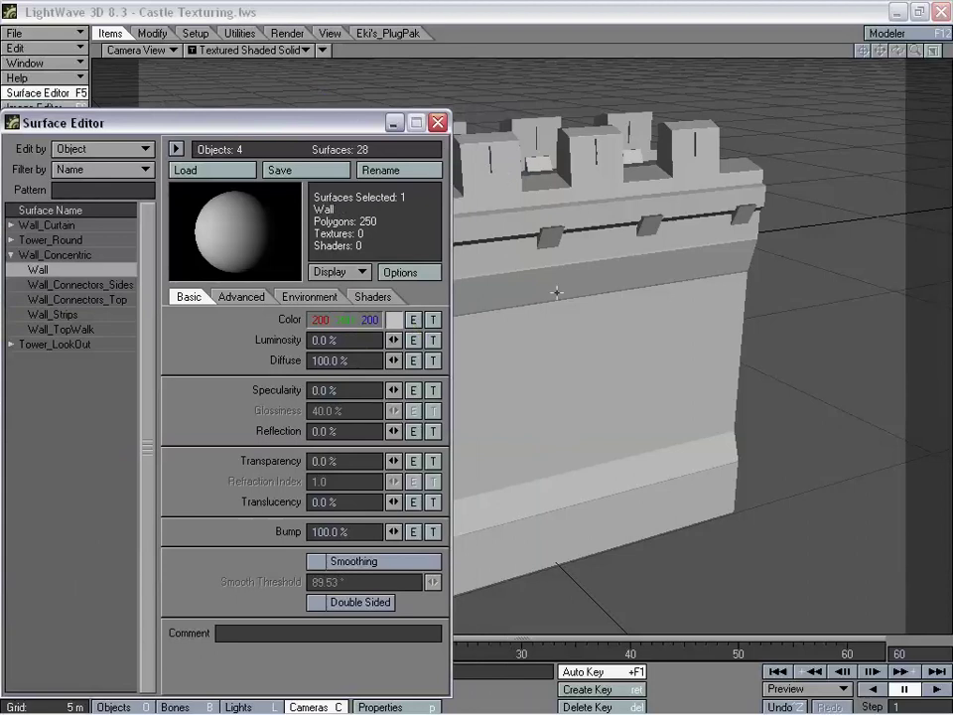
pyautogui.click(393, 322)
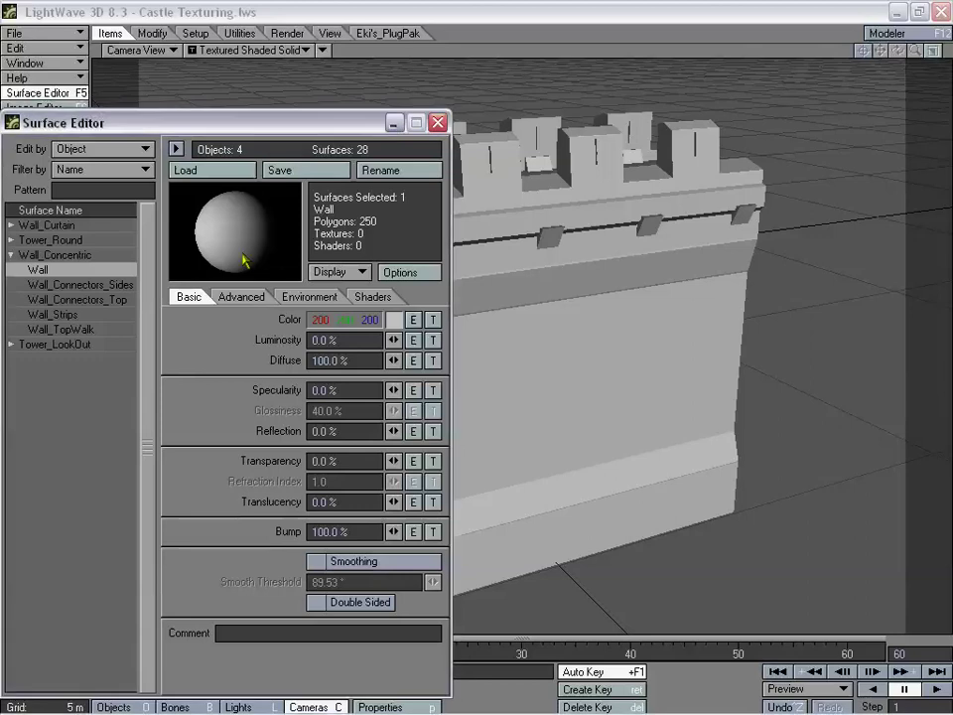
pyautogui.moveTo(300, 151); pyautogui.dragTo(383, 207)
pyautogui.press('Tab')
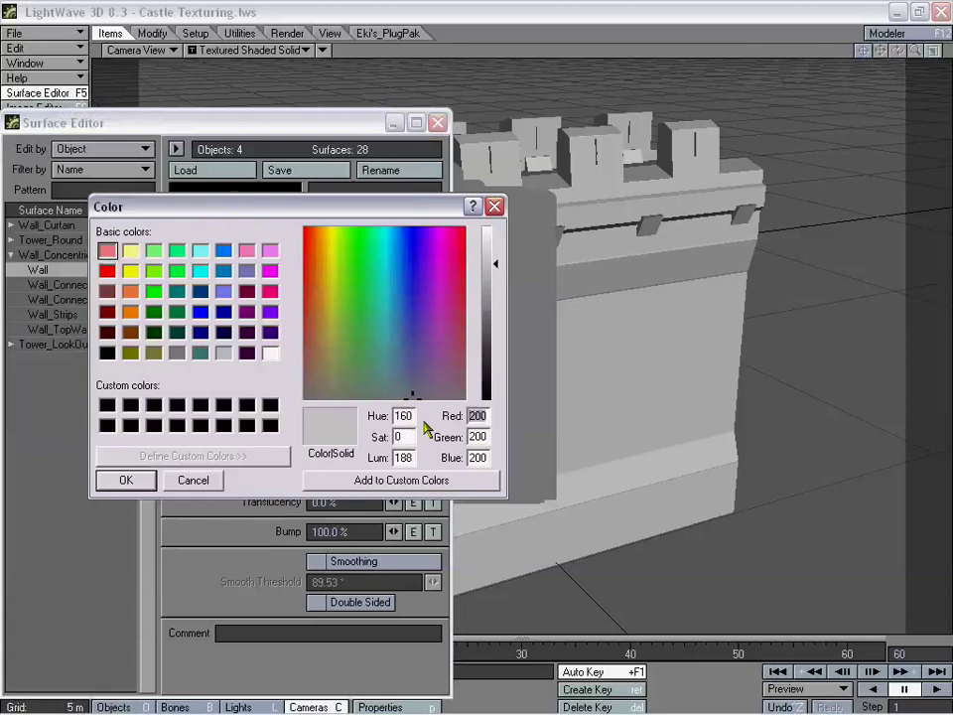
pyautogui.write('086')
pyautogui.press('Tab')
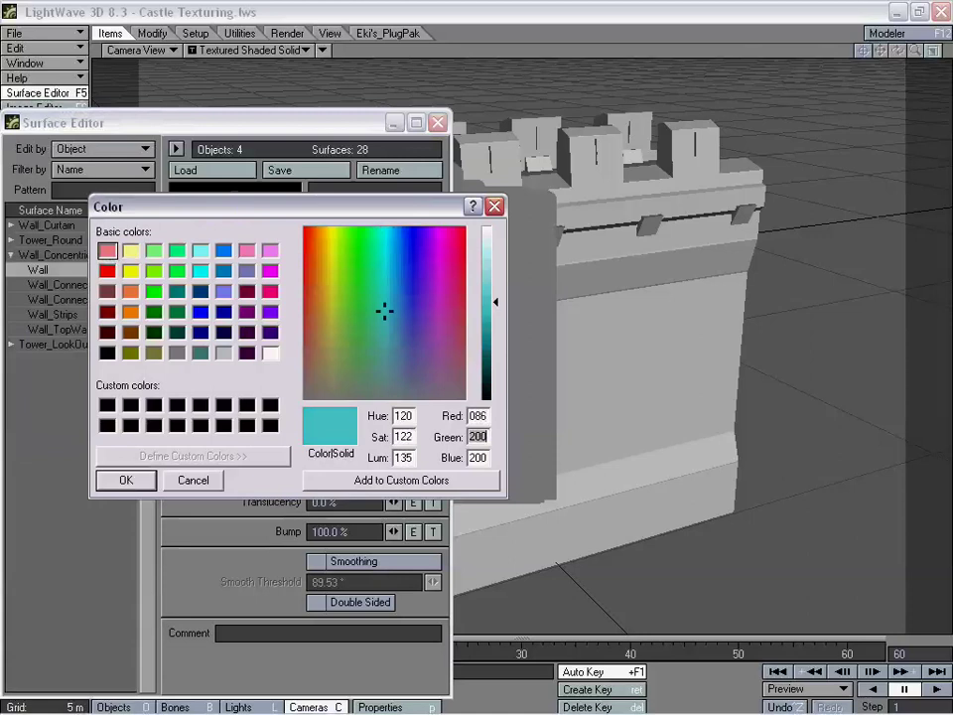
pyautogui.write('084')
pyautogui.press('Tab')
pyautogui.write('073')
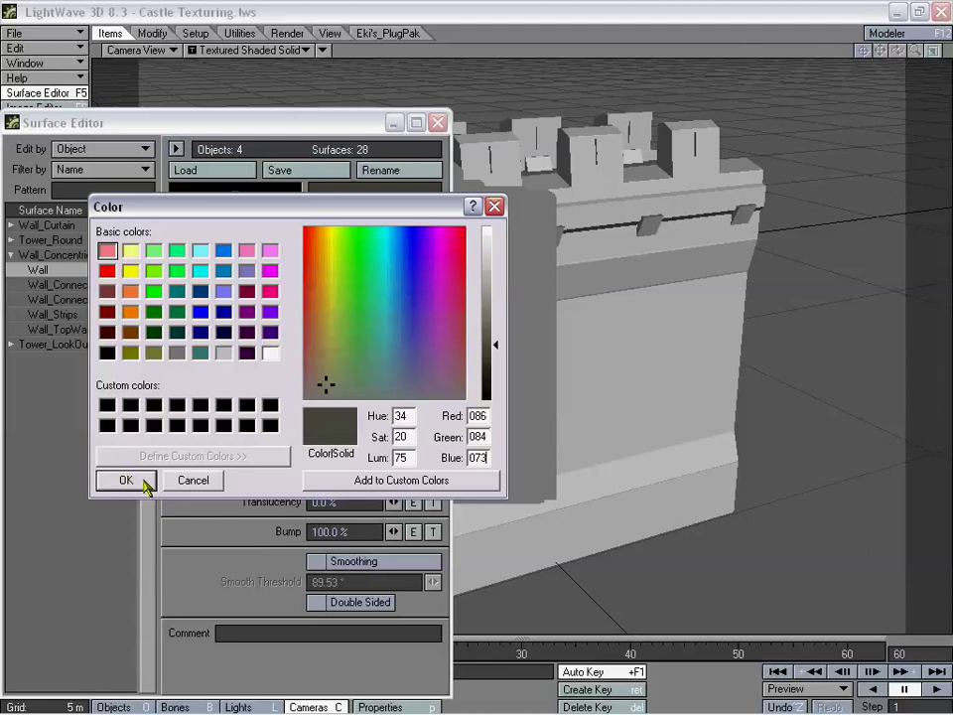
pyautogui.click(139, 481)
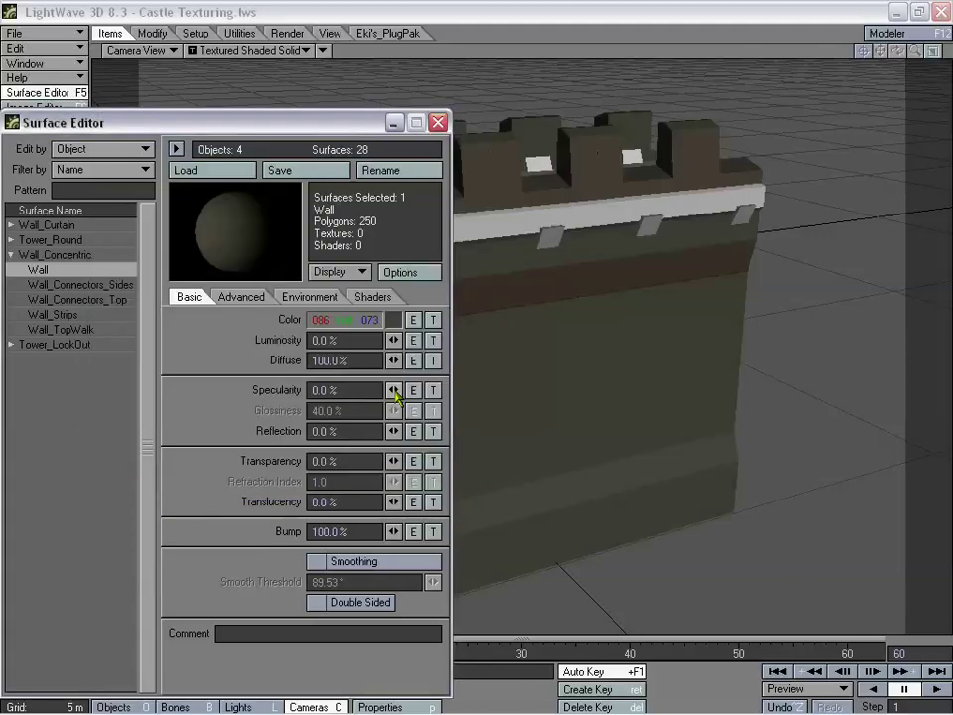
# - Add a colour texture to the Wall surface using the image map RandomTextures2_0010_Bump.jpg
pyautogui.click(433, 321)
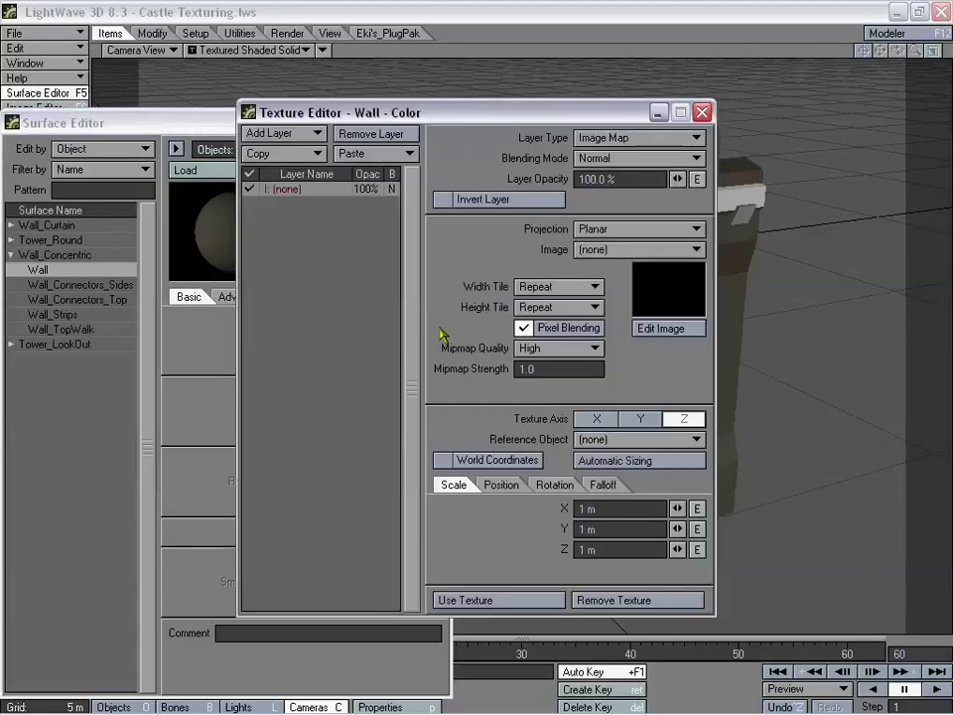
pyautogui.moveTo(489, 121); pyautogui.dragTo(422, 161)
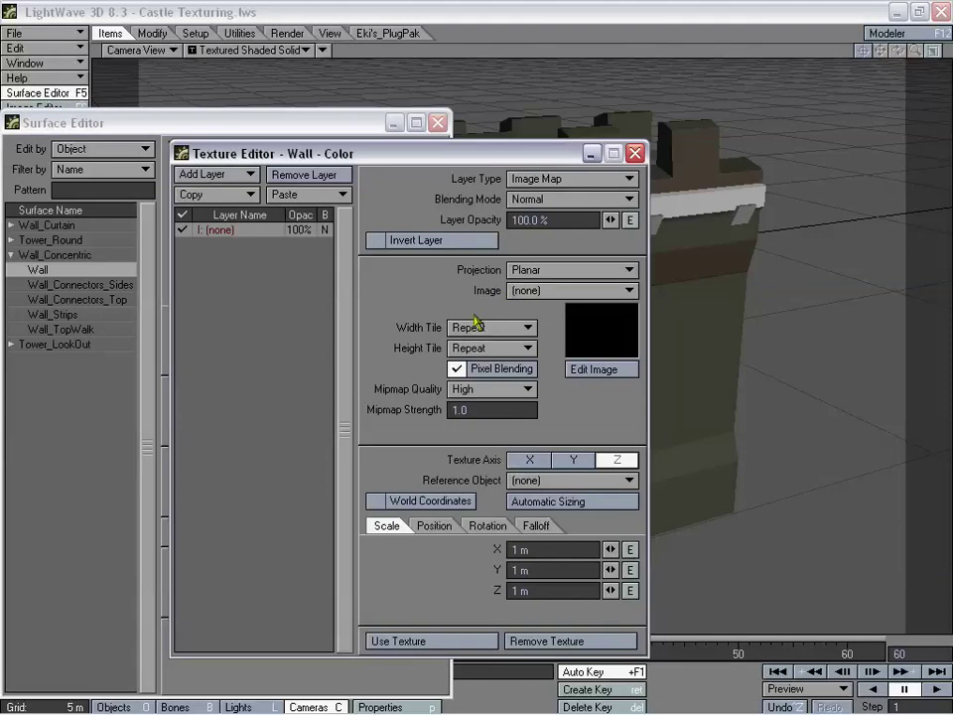
pyautogui.click(551, 292)
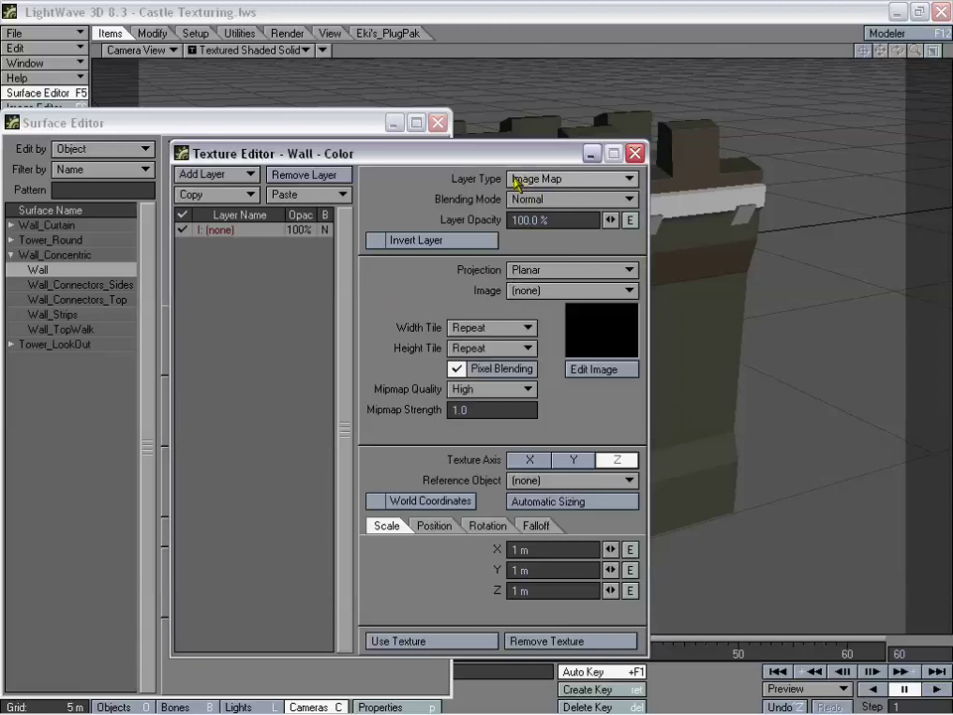
pyautogui.click(546, 179)
pyautogui.click(541, 178)
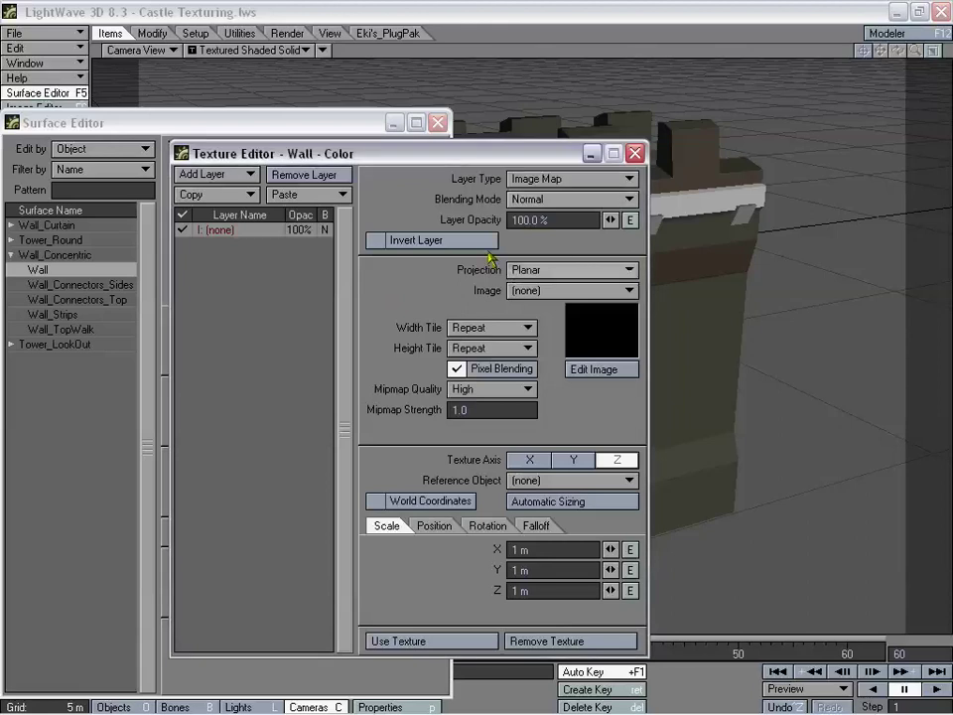
pyautogui.click(545, 294)
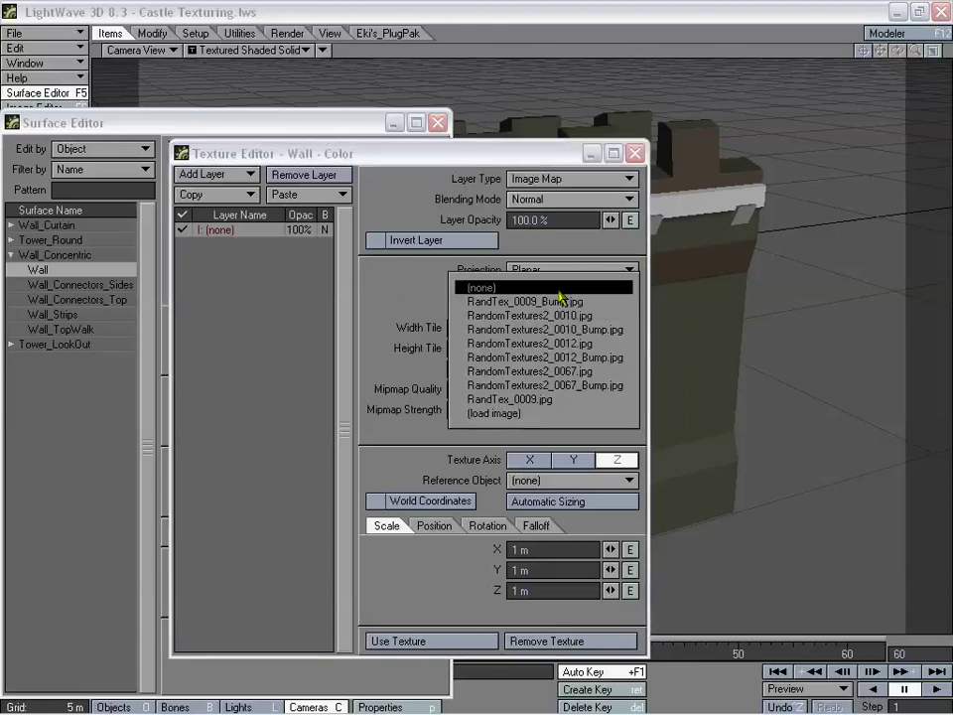
pyautogui.click(595, 329)
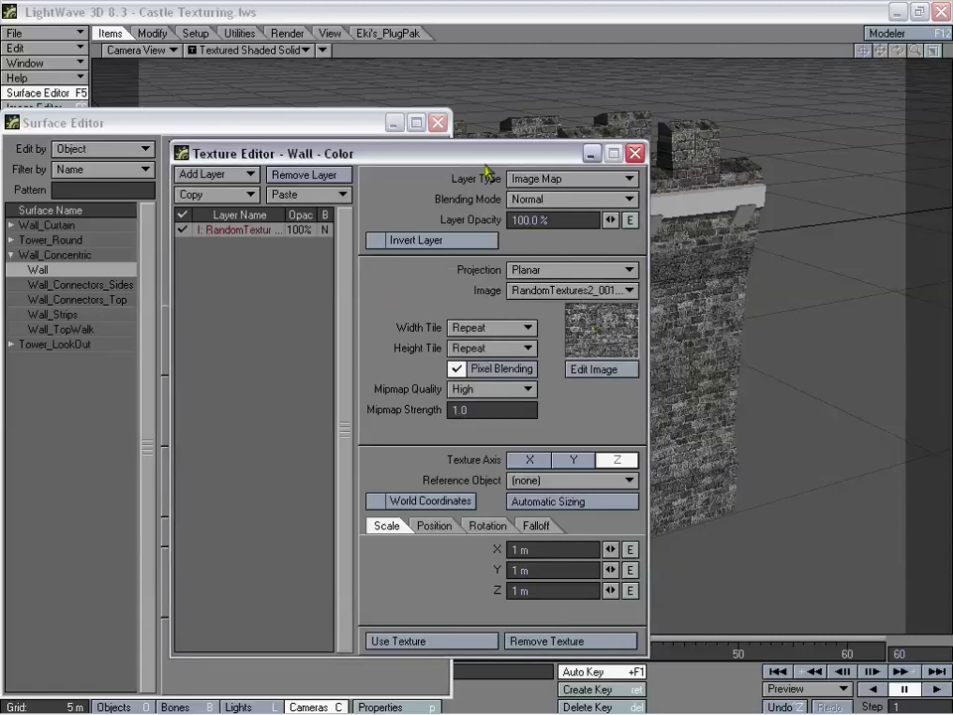
# - Set the brick image layer's blending mode to Multiply and reposition the Texture Editor to check the colour preview and the wall
pyautogui.moveTo(471, 162); pyautogui.dragTo(570, 167)
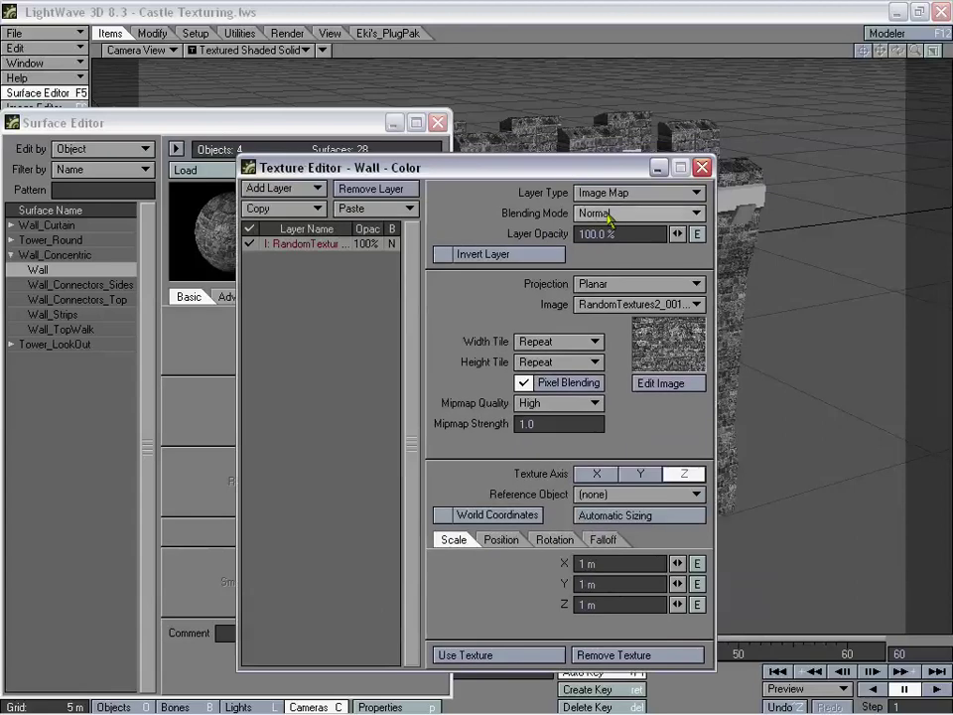
pyautogui.moveTo(480, 167); pyautogui.dragTo(524, 157)
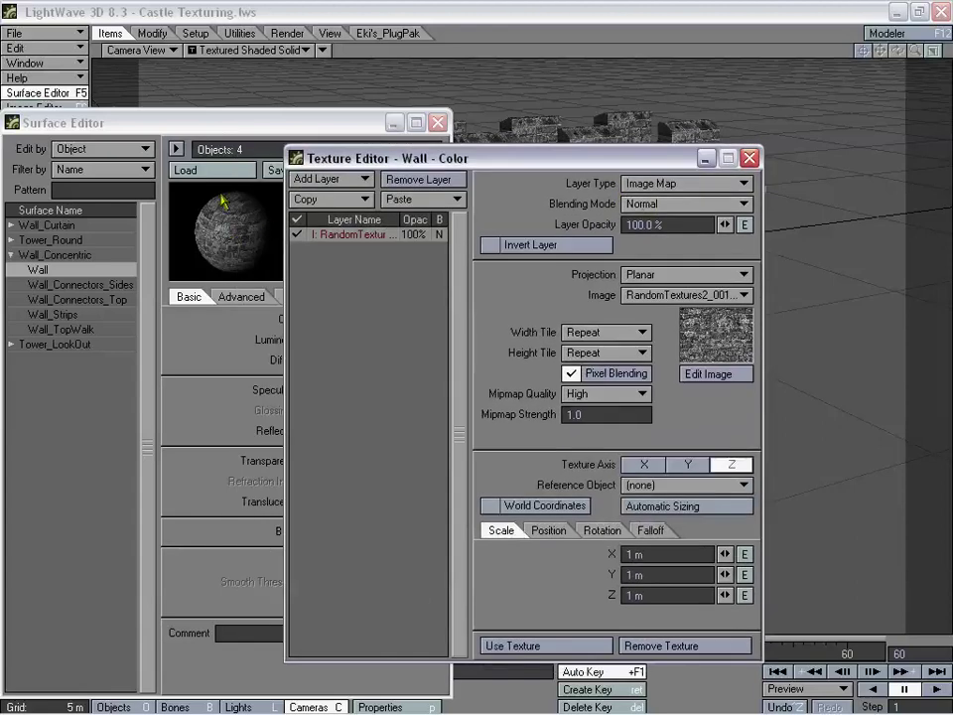
pyautogui.click(665, 204)
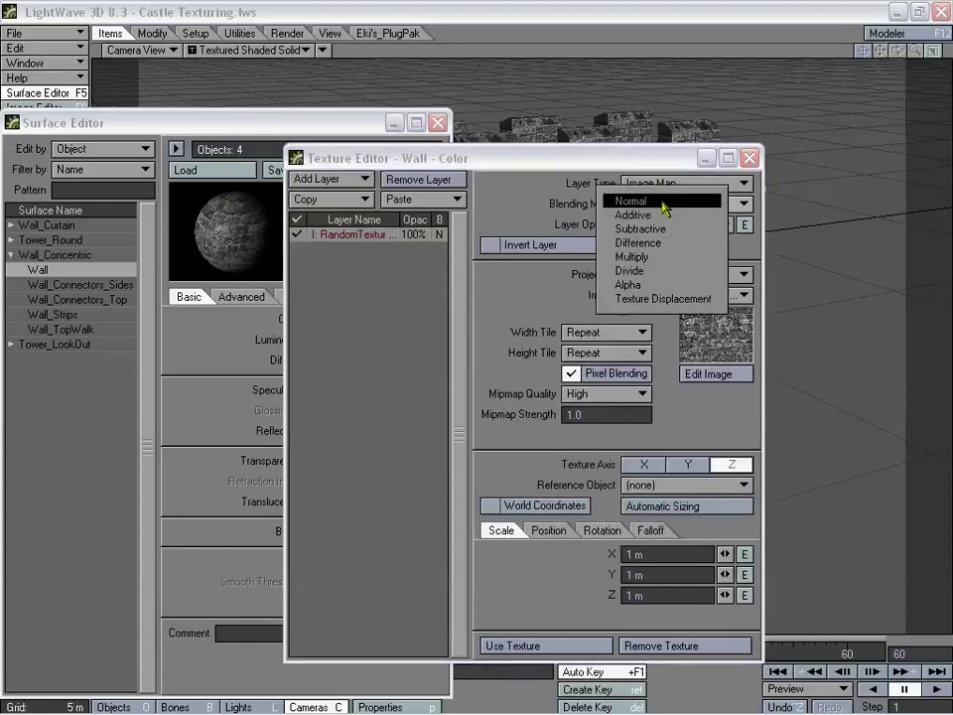
pyautogui.click(658, 270)
pyautogui.moveTo(443, 159); pyautogui.dragTo(514, 130)
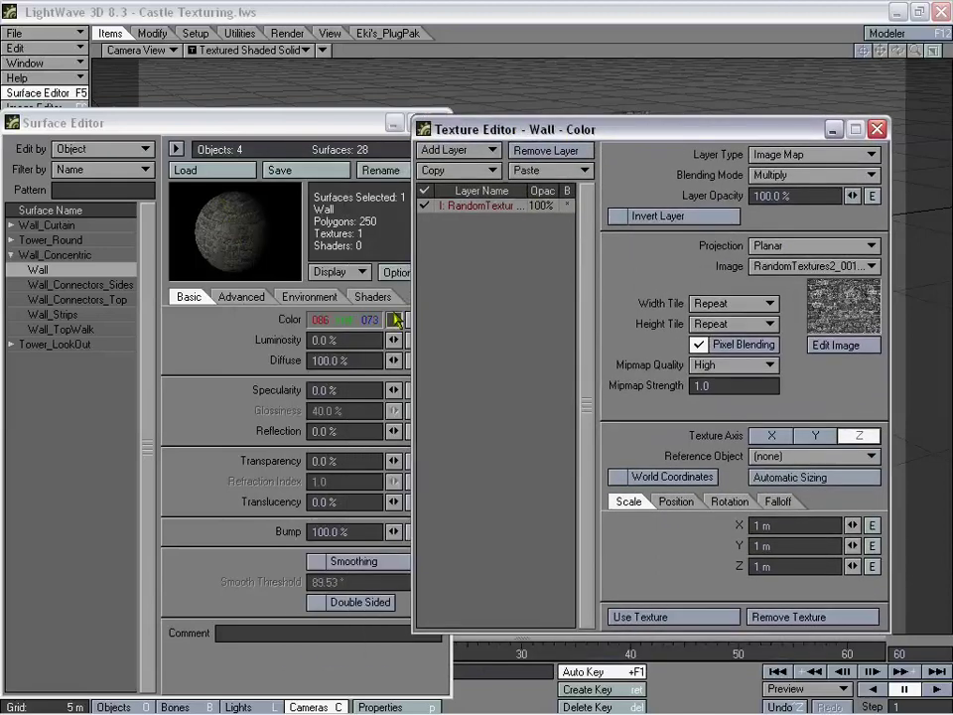
pyautogui.moveTo(578, 130); pyautogui.dragTo(398, 178)
pyautogui.moveTo(574, 182); pyautogui.dragTo(466, 174)
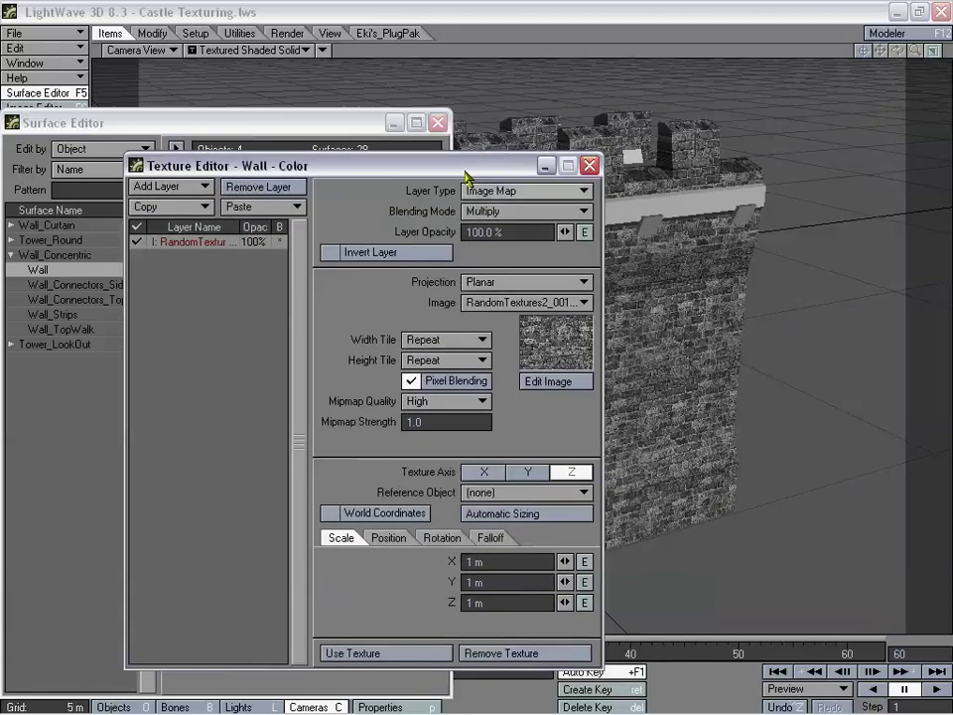
# - Compare Cubic and Planar projection of the brick image on the battlements and set the projection to Cubic
pyautogui.click(494, 285)
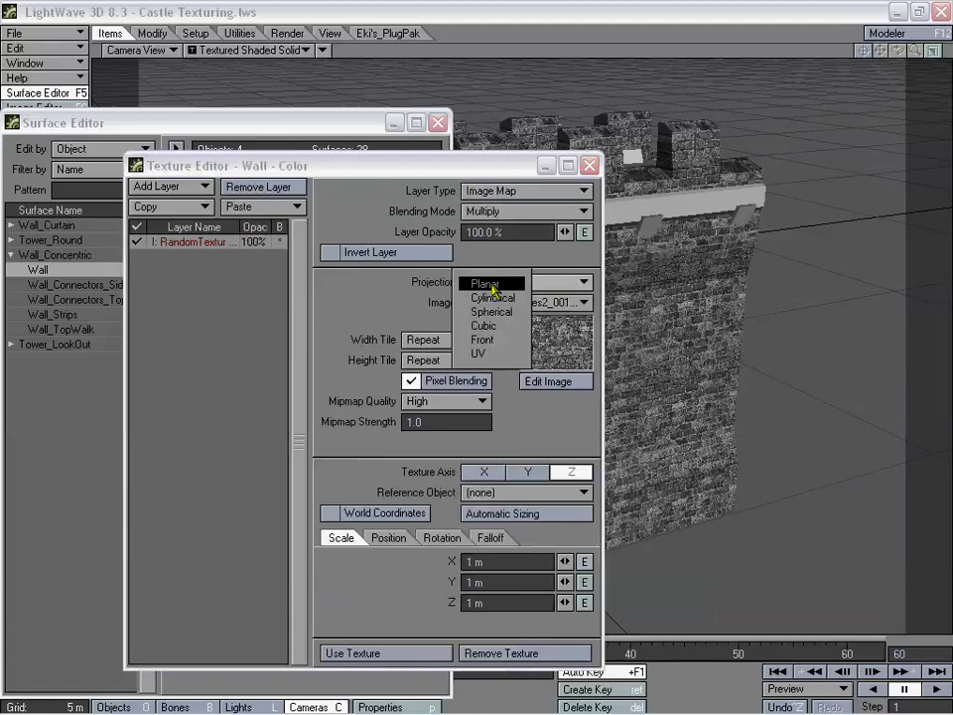
pyautogui.click(516, 325)
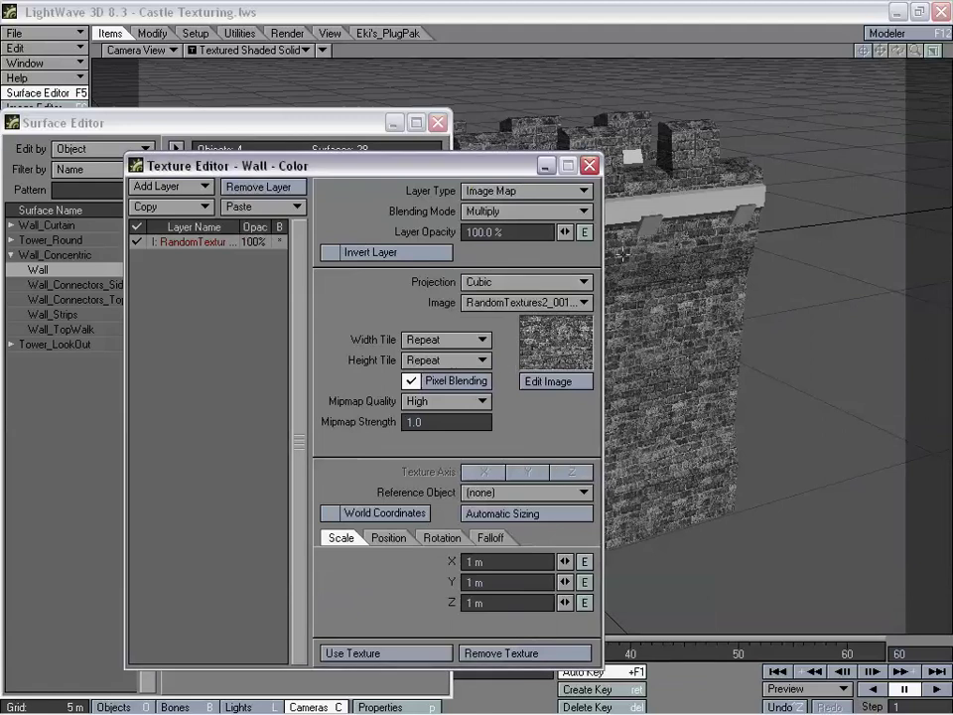
pyautogui.click(496, 283)
pyautogui.click(494, 242)
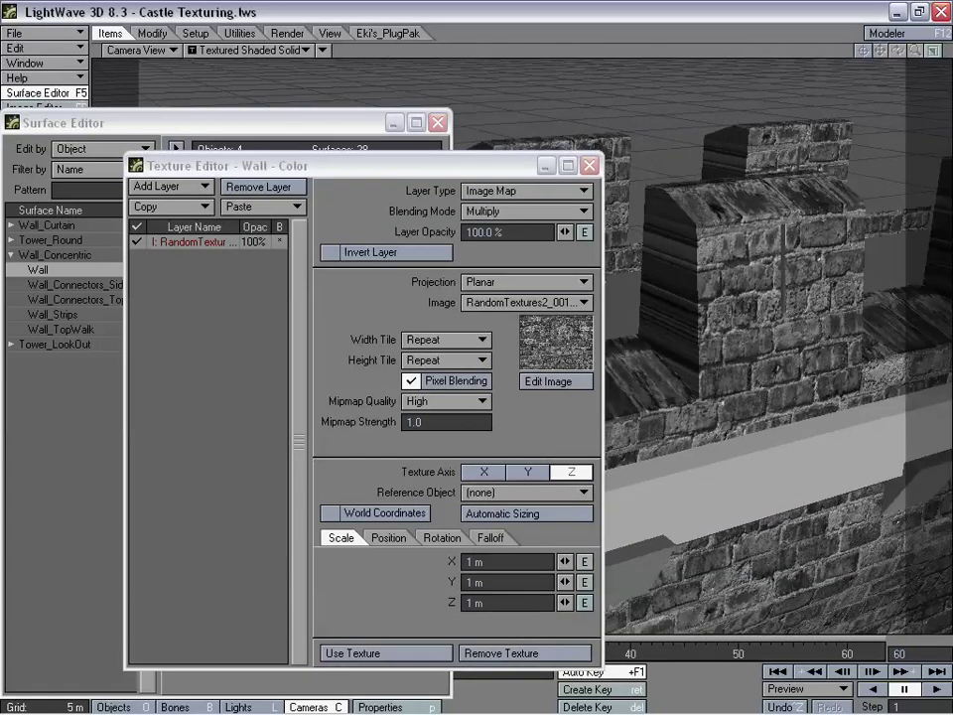
pyautogui.click(511, 285)
pyautogui.click(516, 320)
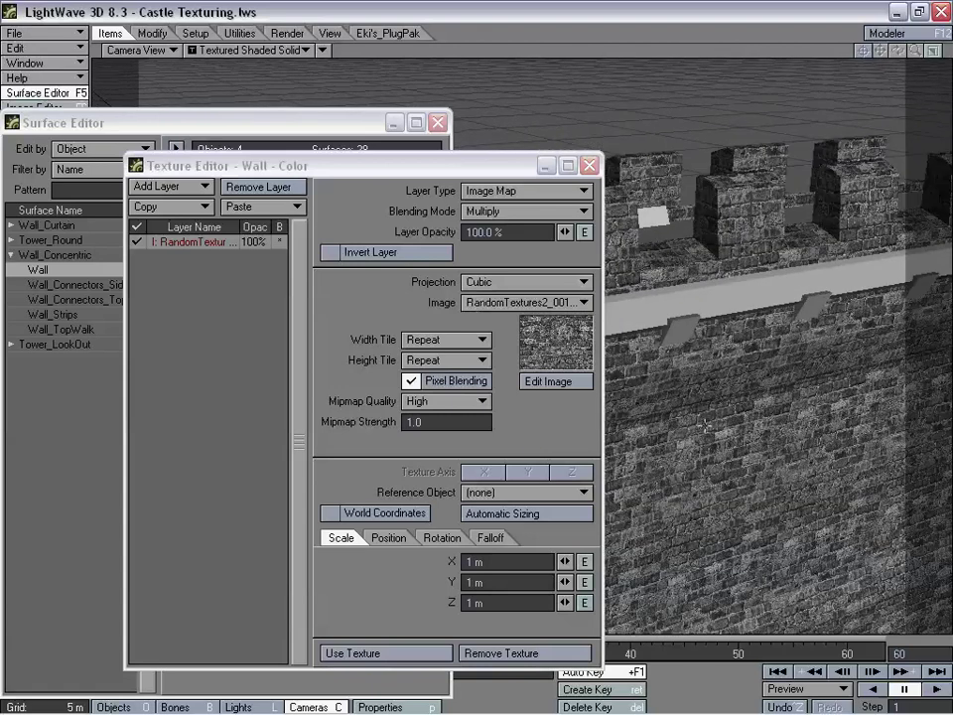
# - Set the brick texture's scale to 1.2 m on X, Y and Z
pyautogui.click(502, 562)
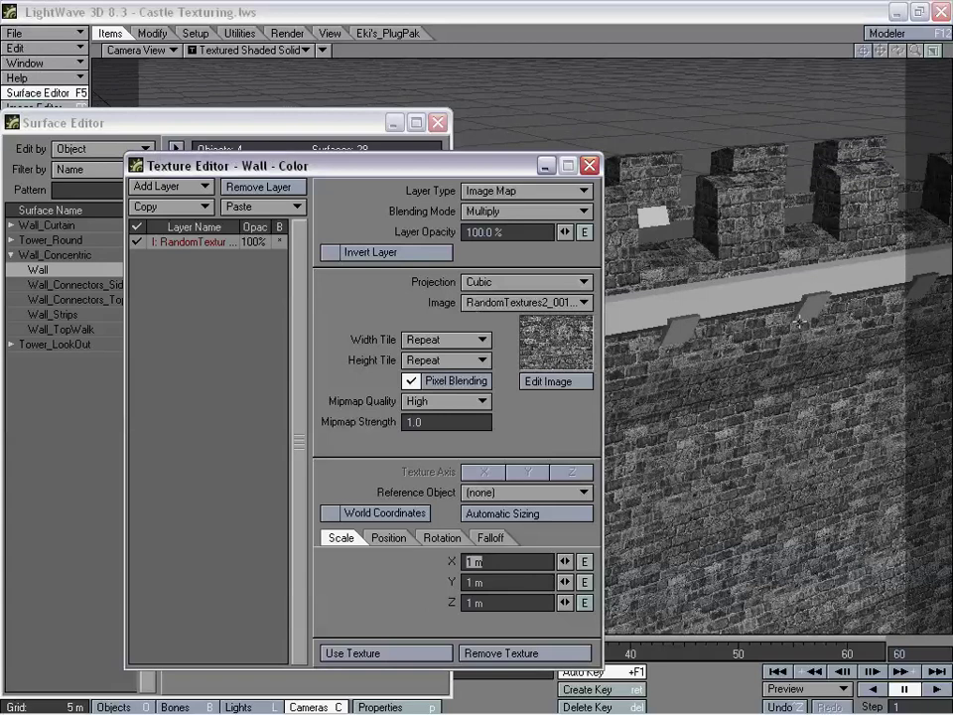
pyautogui.write('1.2')
pyautogui.press('Tab')
pyautogui.write('1.2')
pyautogui.press('Tab')
pyautogui.write('1')
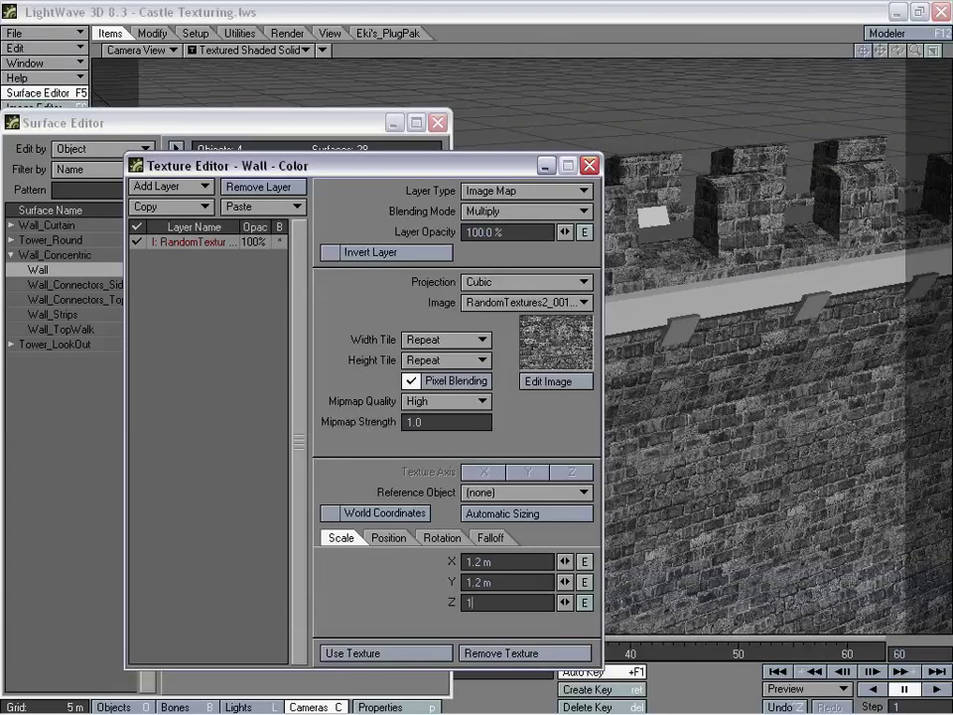
pyautogui.write('.2')
pyautogui.press('Tab')
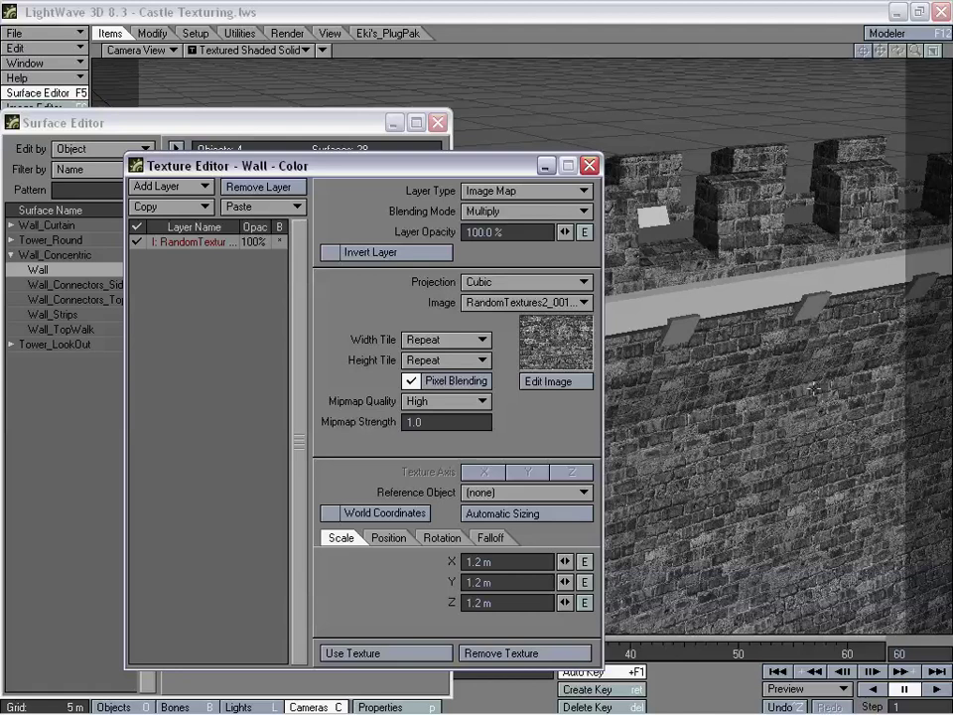
# - Move the camera back from the wall to about X -5.65 m, Y 5.58 m, Z -16.15 m and reposition both editor windows
pyautogui.moveTo(812, 389); pyautogui.dragTo(731, 433)
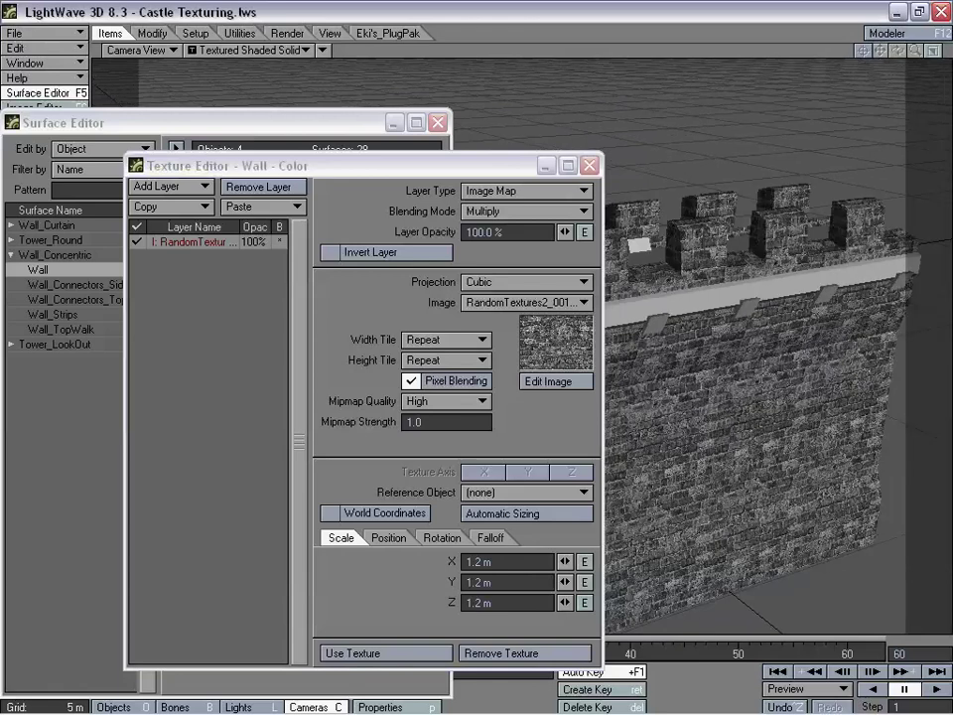
pyautogui.moveTo(455, 170); pyautogui.dragTo(476, 165)
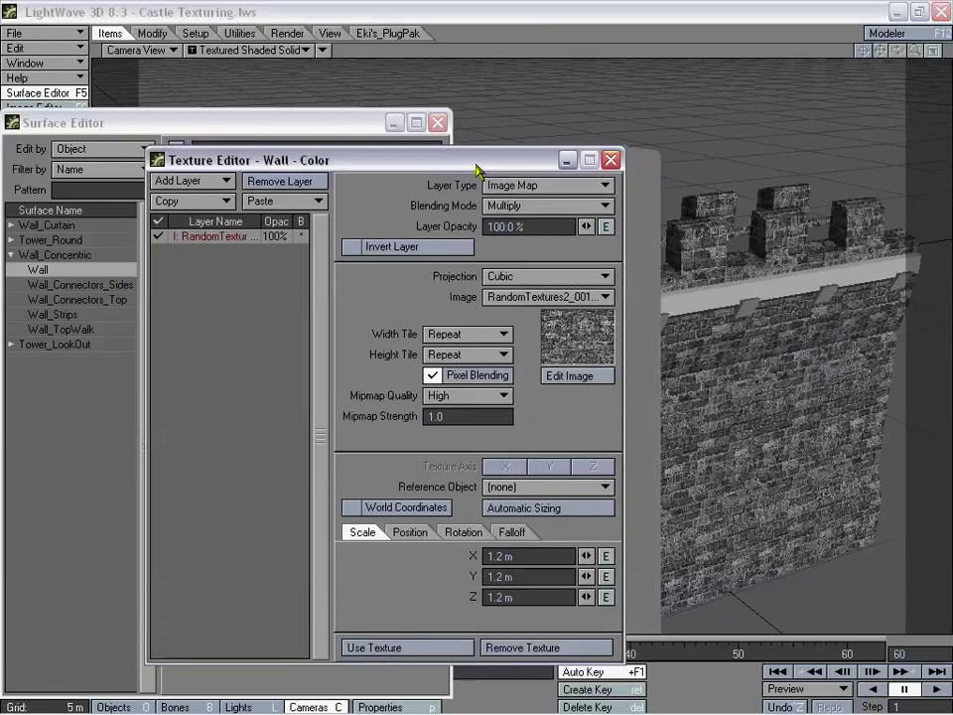
pyautogui.moveTo(376, 122); pyautogui.dragTo(447, 103)
pyautogui.moveTo(534, 170); pyautogui.dragTo(554, 164)
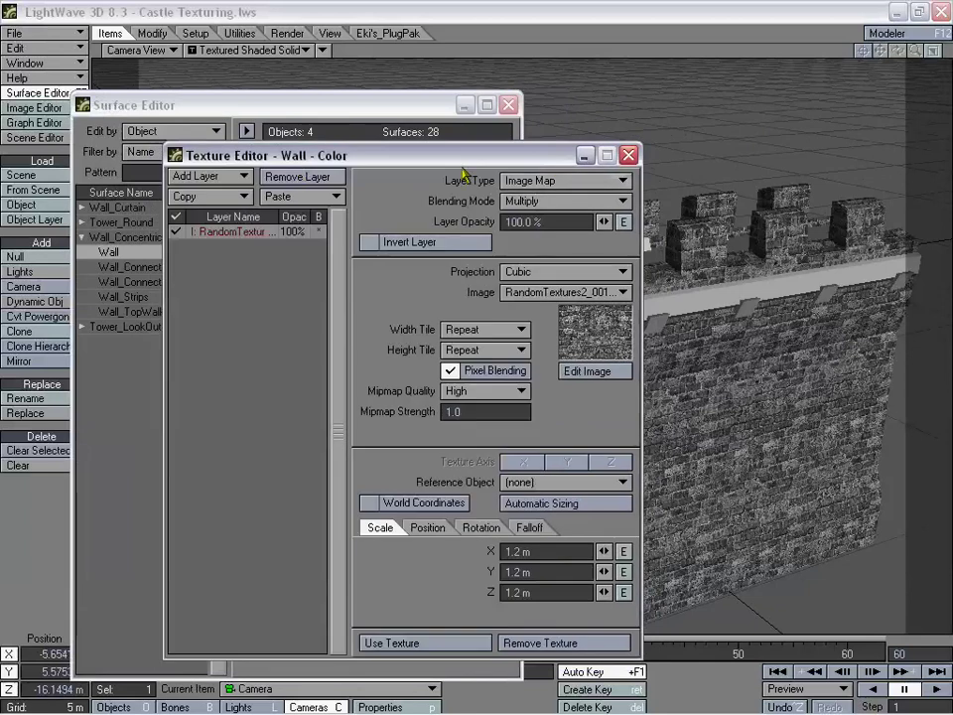
pyautogui.moveTo(399, 156); pyautogui.dragTo(392, 144)
# - Render the current frame and examine the brick texture on the wall in the rendered image
pyautogui.click(285, 34)
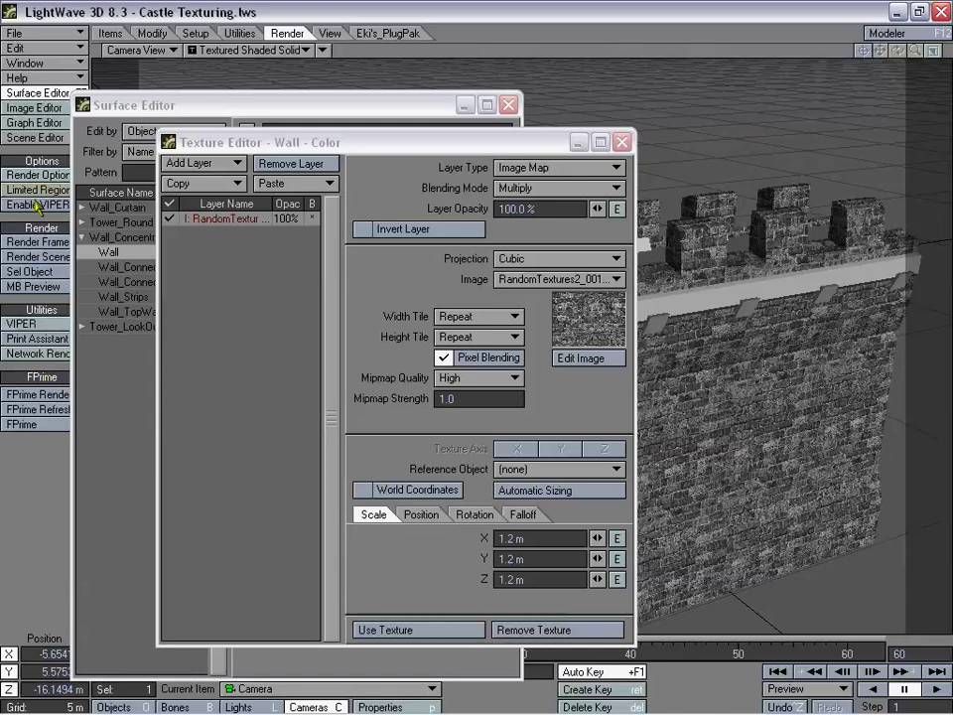
pyautogui.click(40, 242)
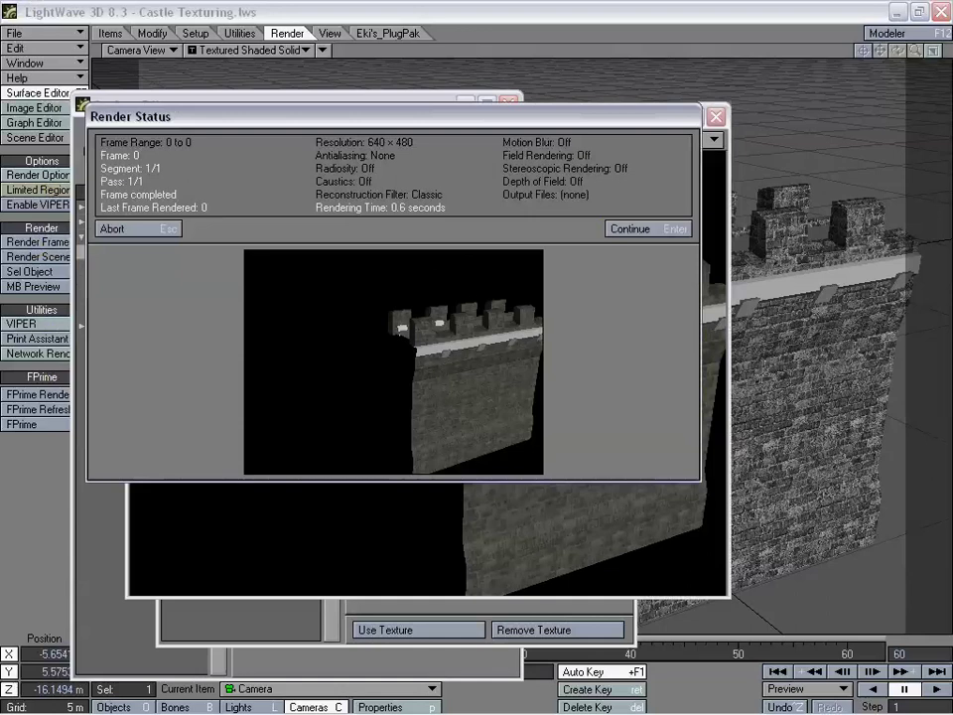
pyautogui.click(683, 230)
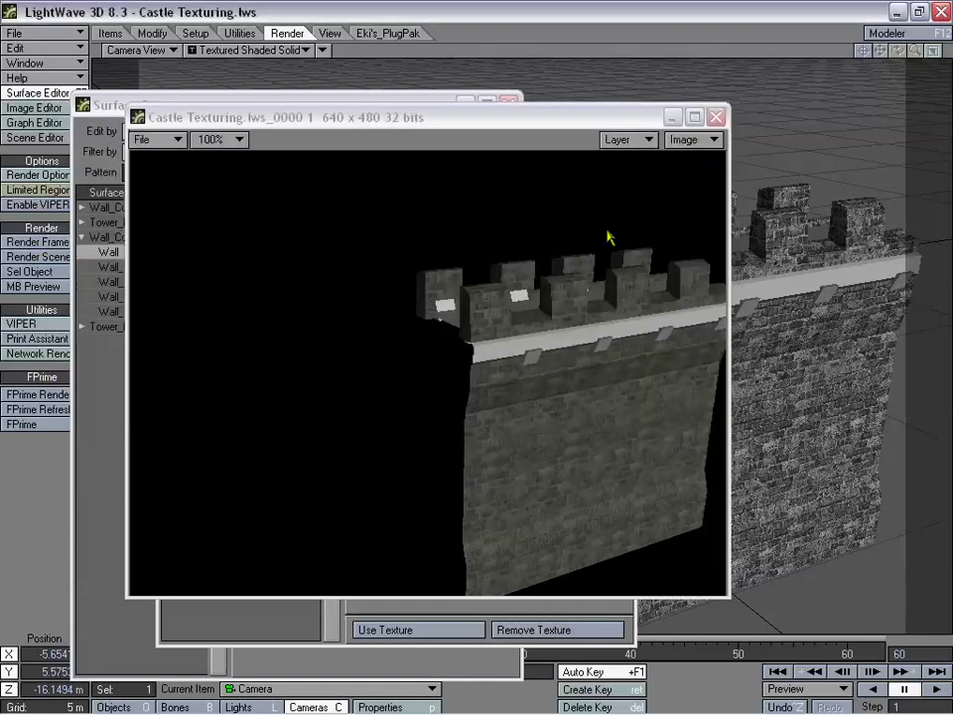
pyautogui.moveTo(515, 131); pyautogui.dragTo(494, 142)
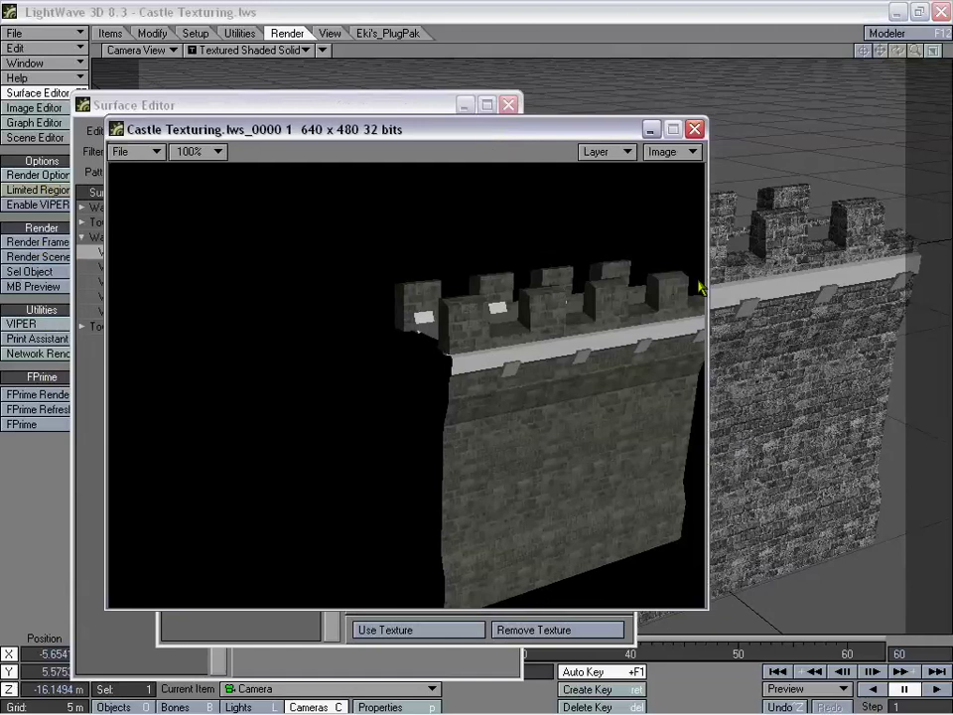
pyautogui.click(590, 8)
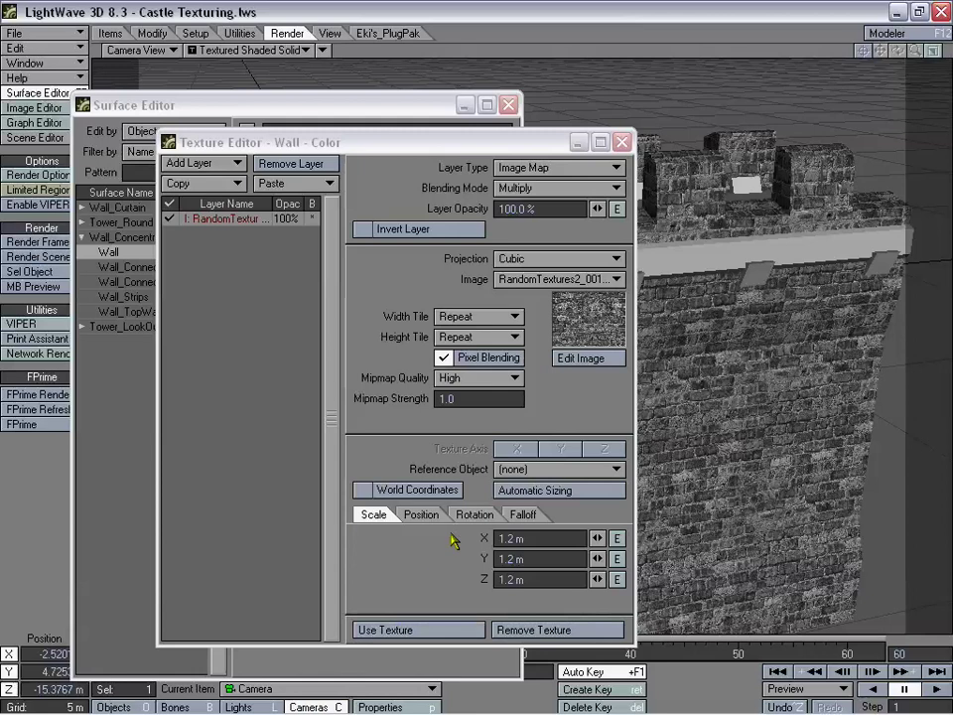
# - Set the camera's antialiasing to Classic, Low and close its properties
pyautogui.press('p')
pyautogui.moveTo(199, 193); pyautogui.dragTo(309, 147)
pyautogui.click(320, 417)
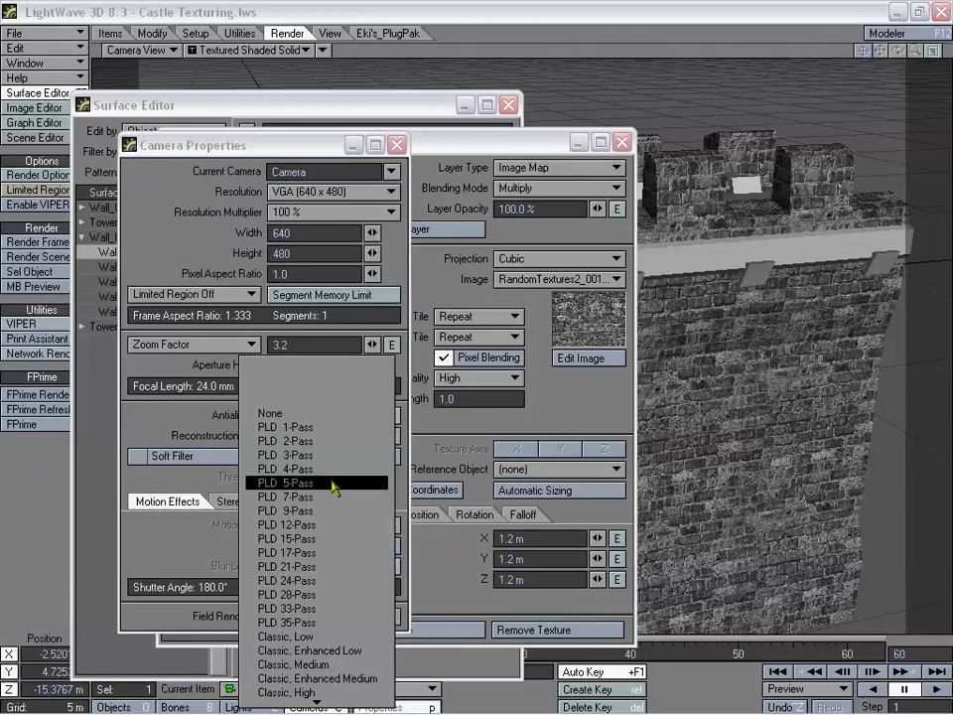
pyautogui.click(327, 641)
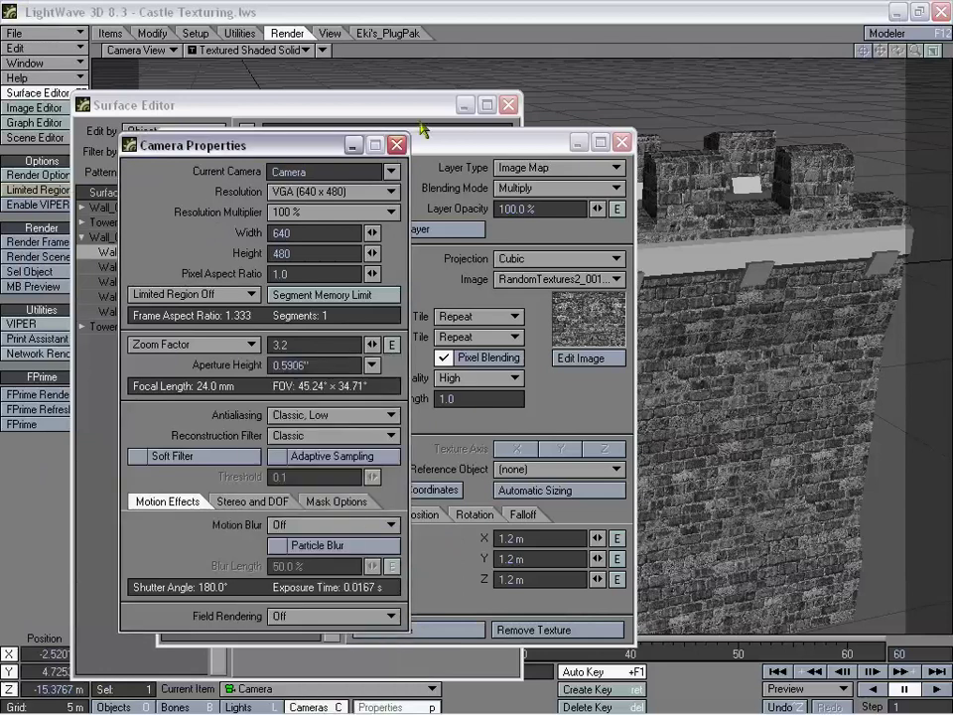
pyautogui.click(397, 146)
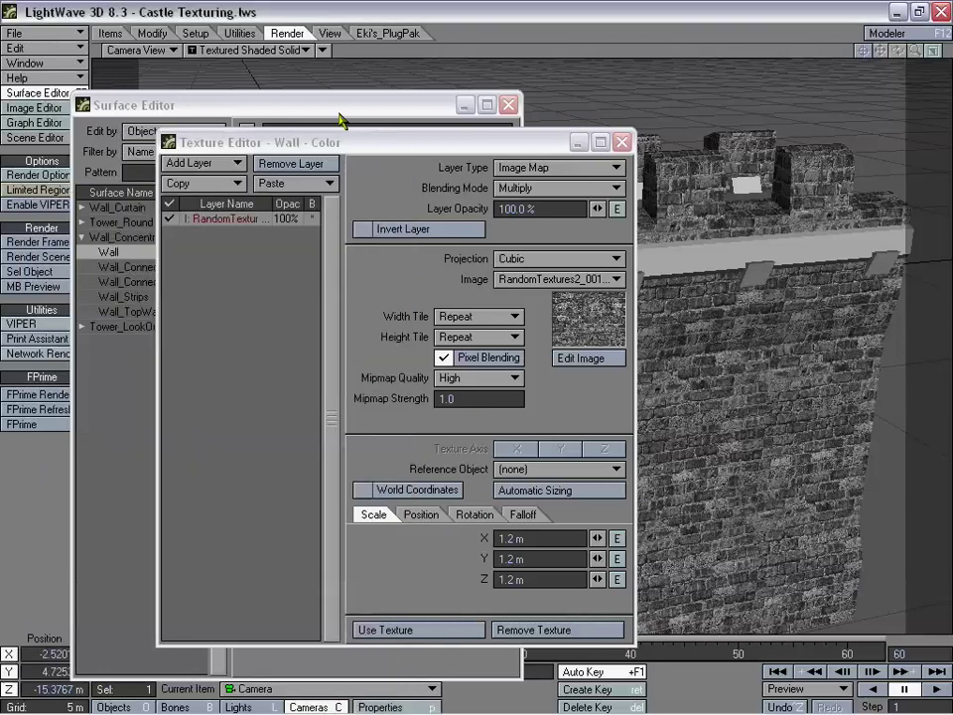
# - Render the current frame with the new antialiasing, examine the brick wall in the result and minimize the render window
pyautogui.click(253, 103)
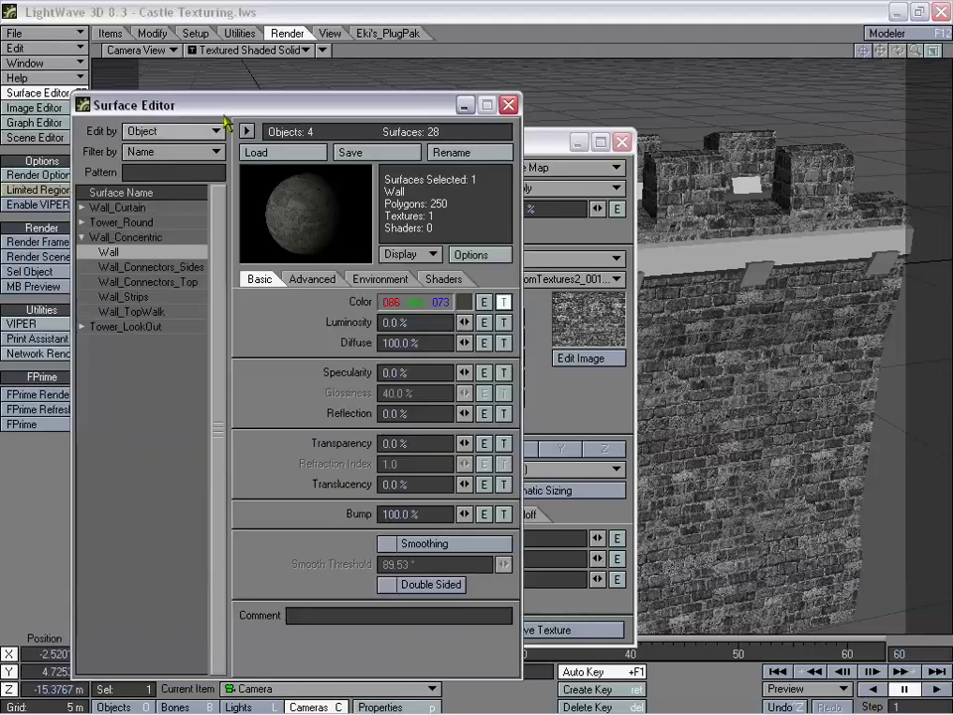
pyautogui.click(34, 242)
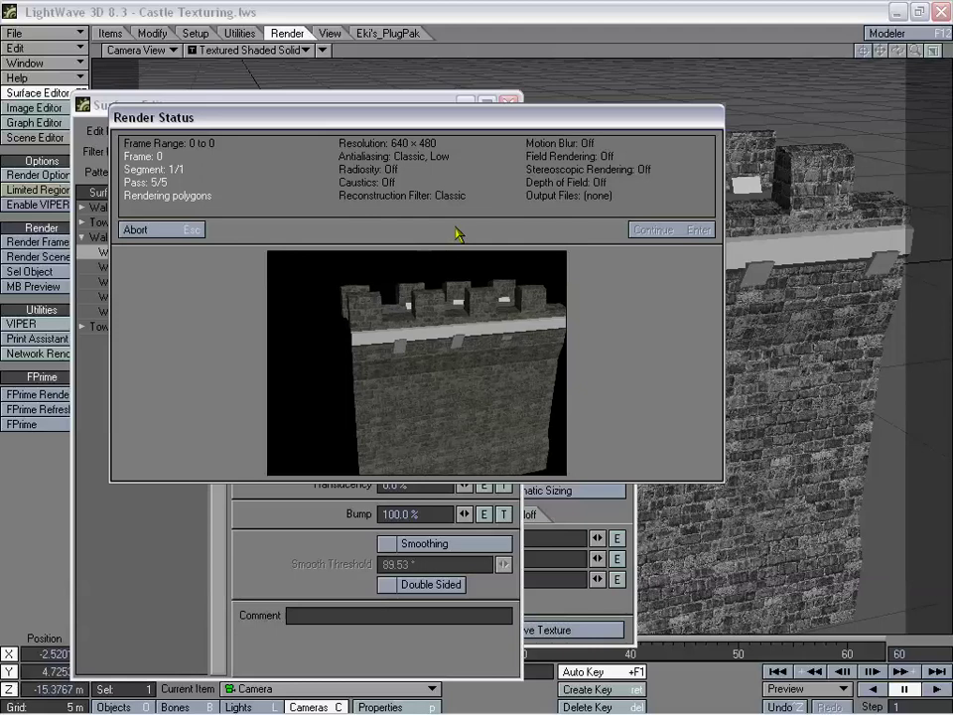
pyautogui.click(650, 233)
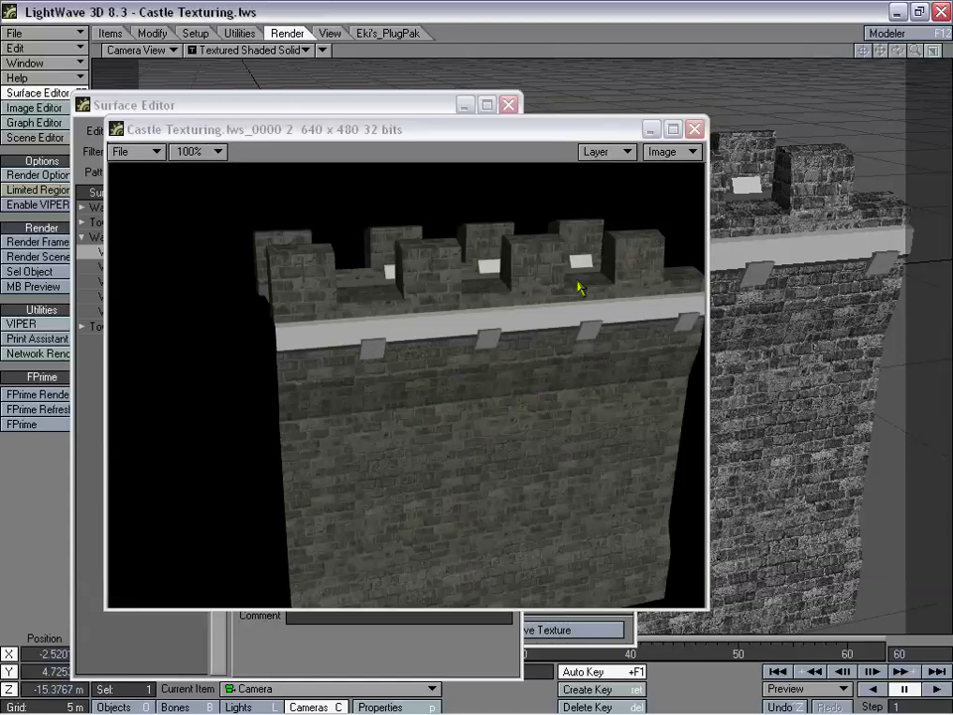
pyautogui.moveTo(542, 132); pyautogui.dragTo(576, 141)
pyautogui.moveTo(675, 149); pyautogui.dragTo(653, 153)
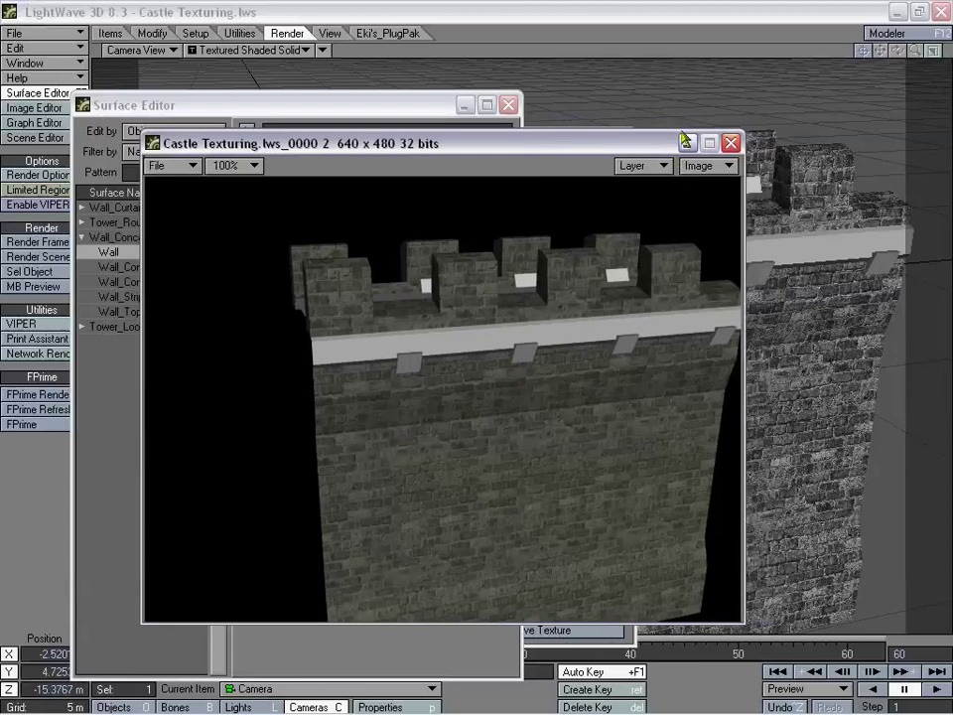
pyautogui.click(686, 145)
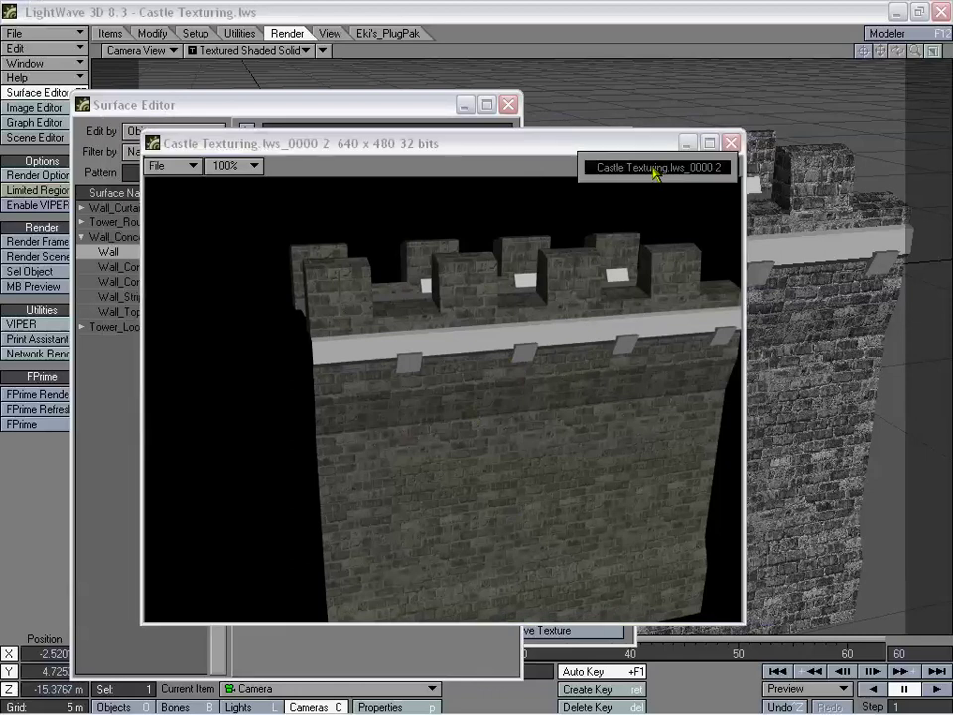
pyautogui.doubleClick(657, 167)
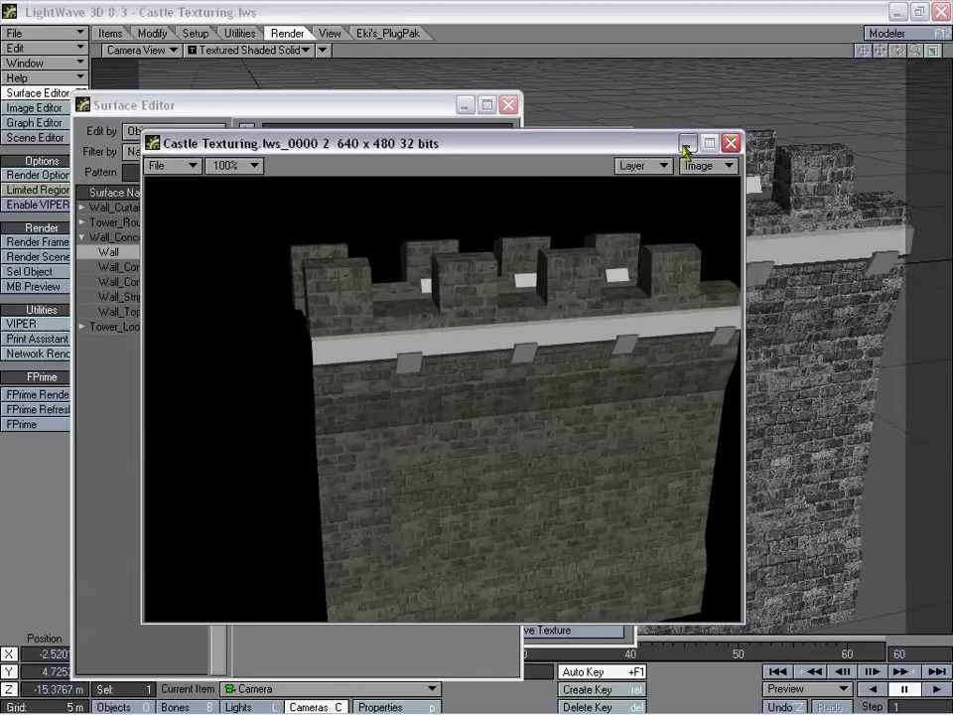
pyautogui.click(686, 143)
# - Add a procedural texture layer above the brick image in the Wall surface's color texture
pyautogui.moveTo(346, 117); pyautogui.dragTo(355, 104)
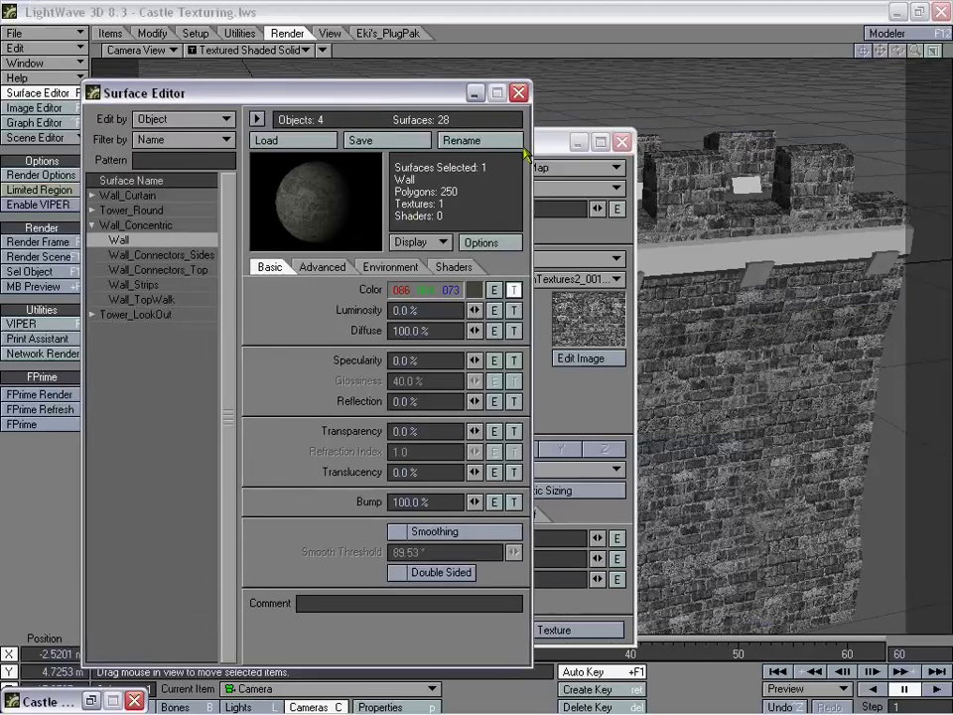
pyautogui.click(513, 290)
pyautogui.moveTo(500, 142); pyautogui.dragTo(505, 116)
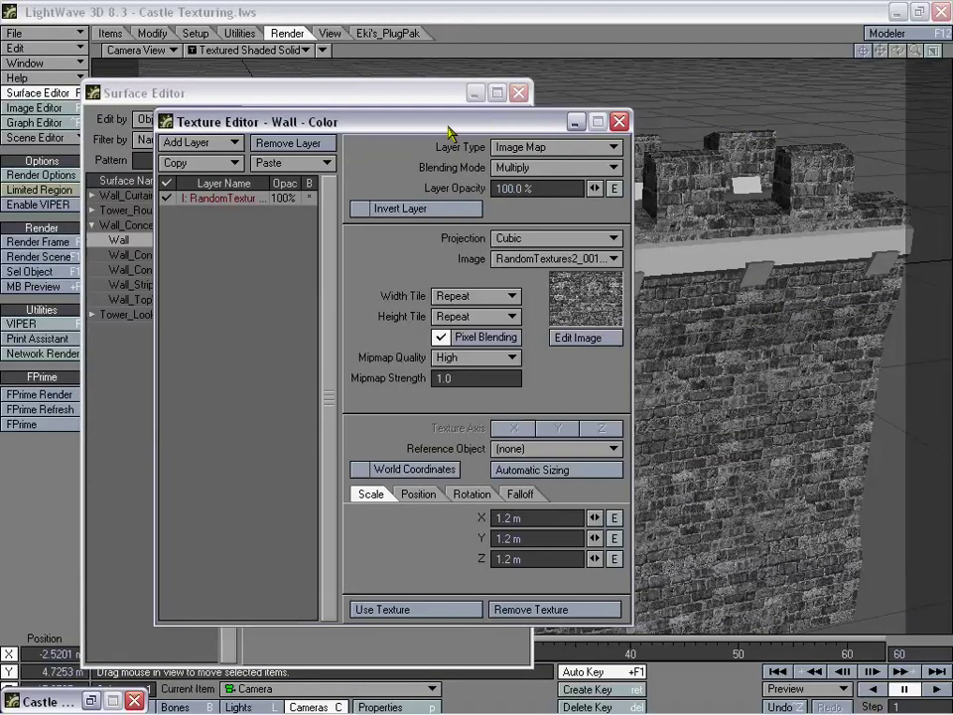
pyautogui.moveTo(343, 112); pyautogui.dragTo(306, 121)
pyautogui.click(171, 146)
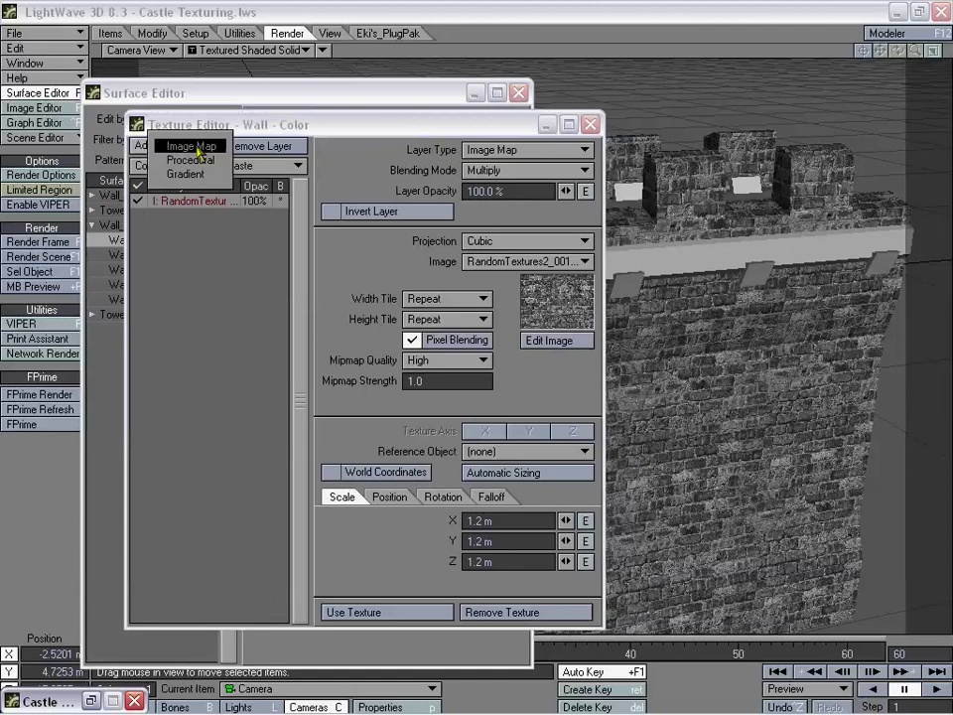
pyautogui.click(183, 160)
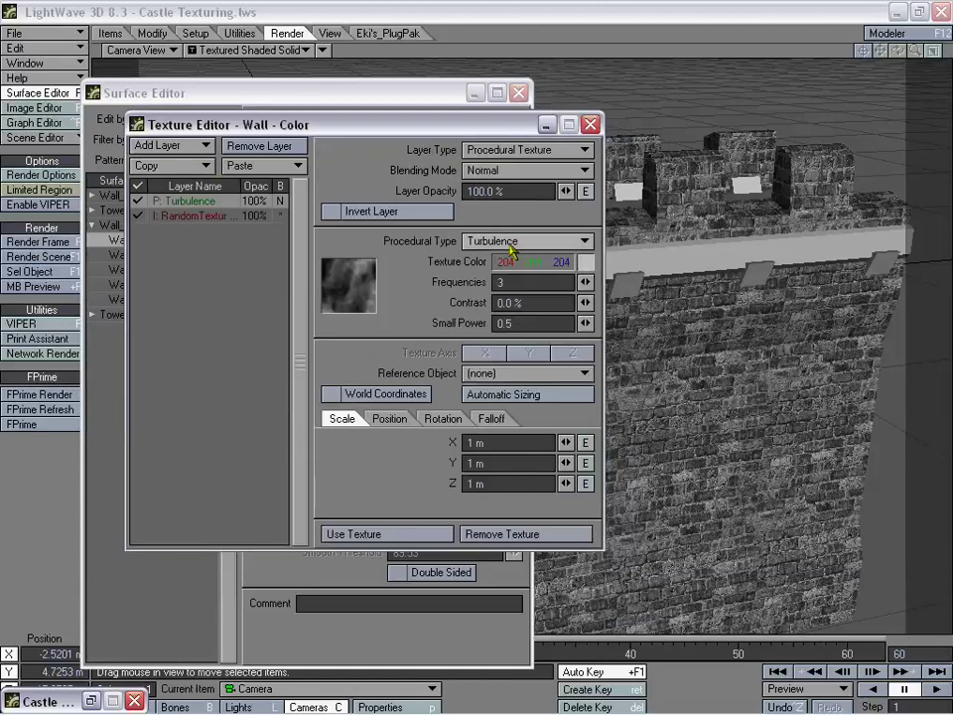
# - Set the Turbulence layer's texture color to black
pyautogui.click(585, 264)
pyautogui.moveTo(536, 259); pyautogui.dragTo(538, 349)
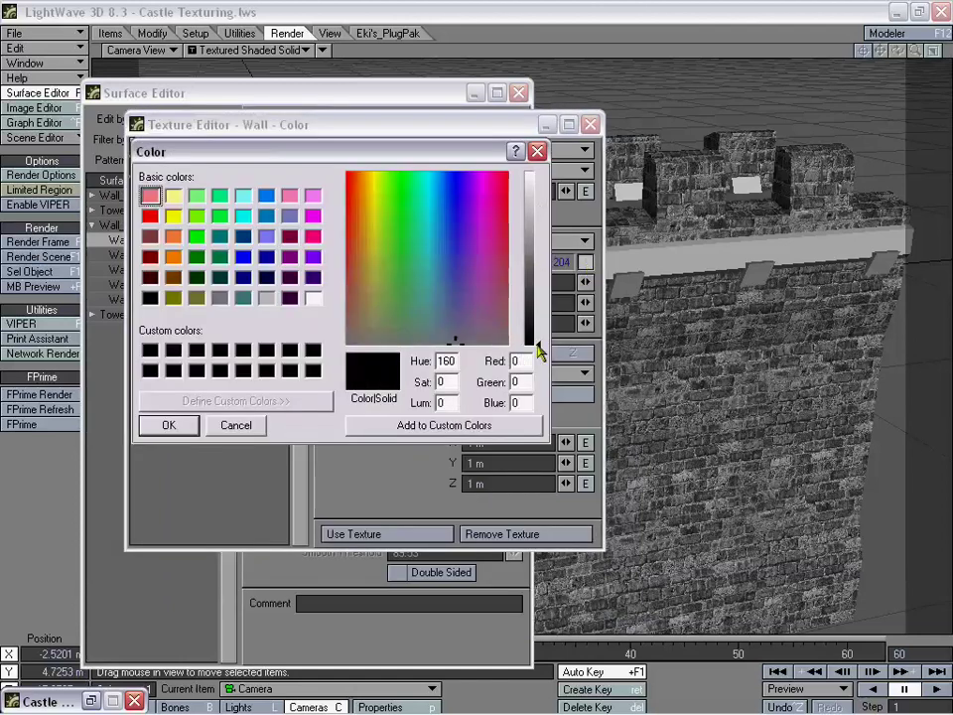
pyautogui.click(181, 425)
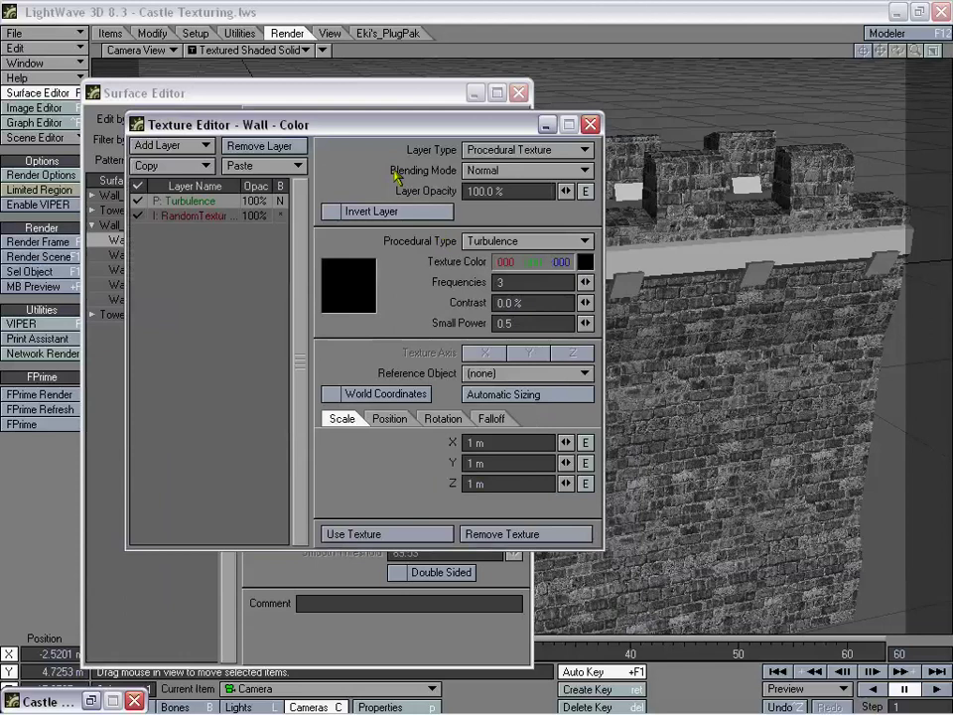
# - Set the Turbulence layer's blending mode to Multiply and its layer opacity to 56%
pyautogui.click(484, 171)
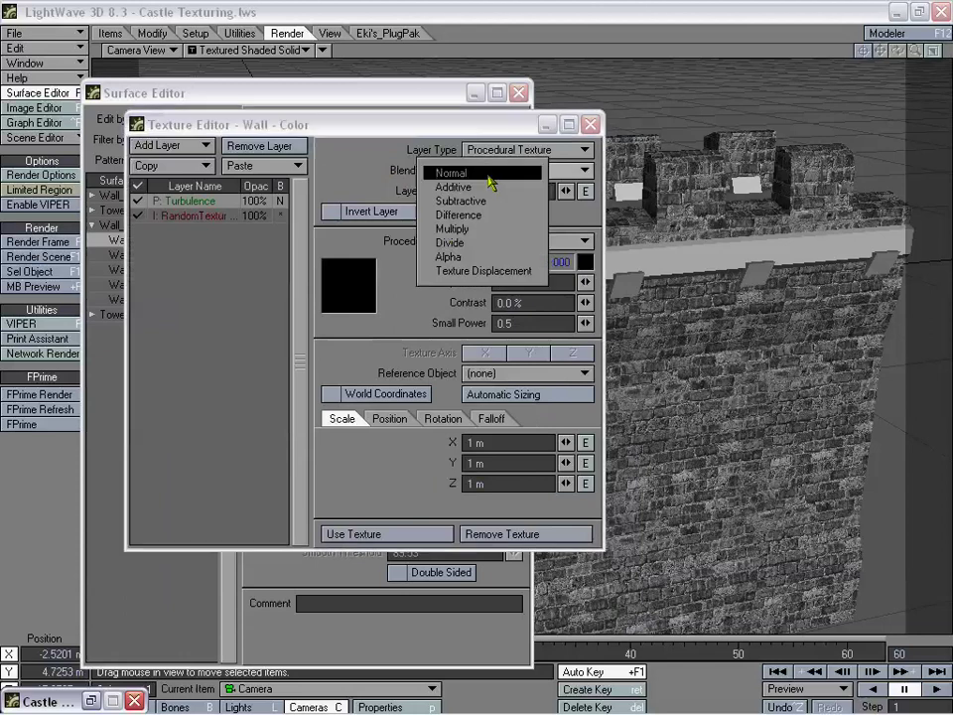
pyautogui.click(475, 230)
pyautogui.moveTo(434, 129); pyautogui.dragTo(455, 170)
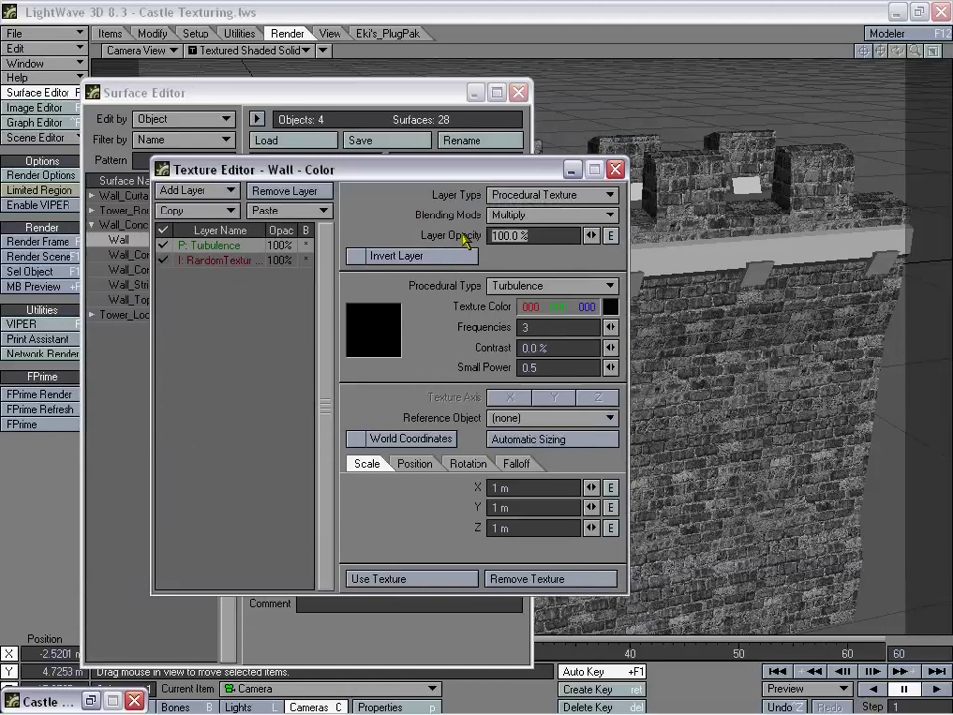
pyautogui.write('56')
pyautogui.press('Return')
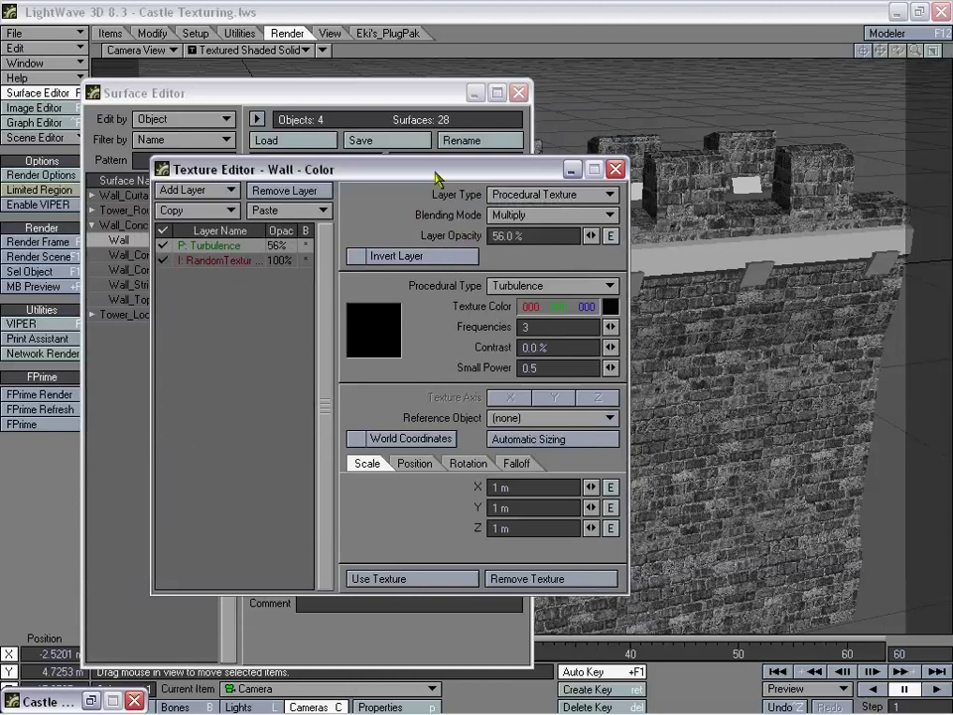
pyautogui.moveTo(437, 178); pyautogui.dragTo(465, 210)
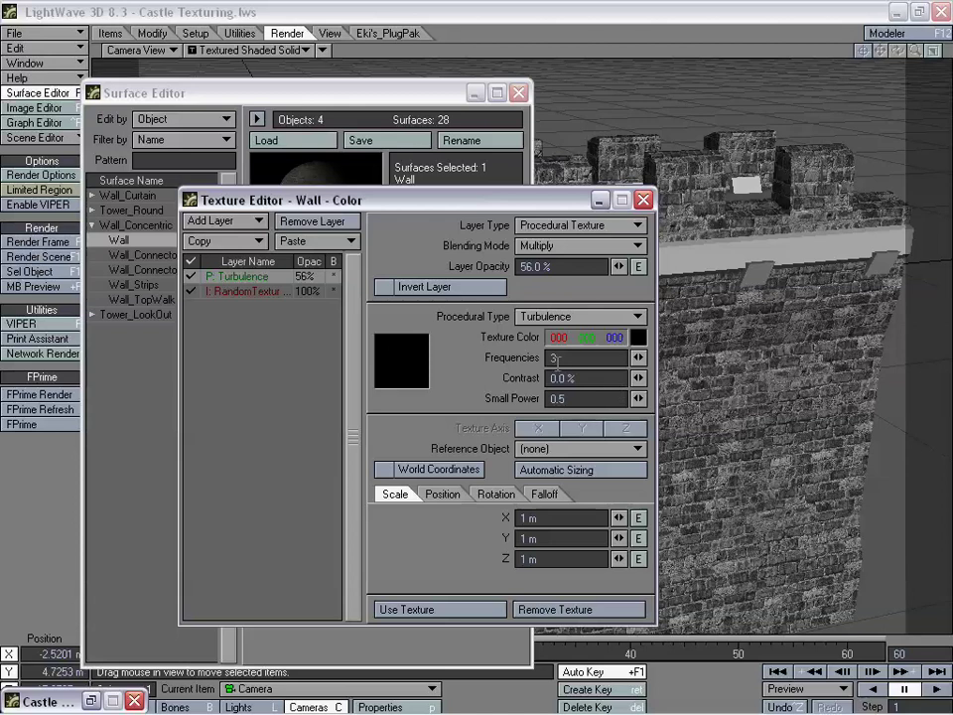
# - Set the Turbulence layer's frequencies to 6, contrast to 3% and small power to 0.818
pyautogui.moveTo(556, 361); pyautogui.dragTo(518, 360)
pyautogui.write('6')
pyautogui.press('Tab')
pyautogui.write('3')
pyautogui.press('Tab')
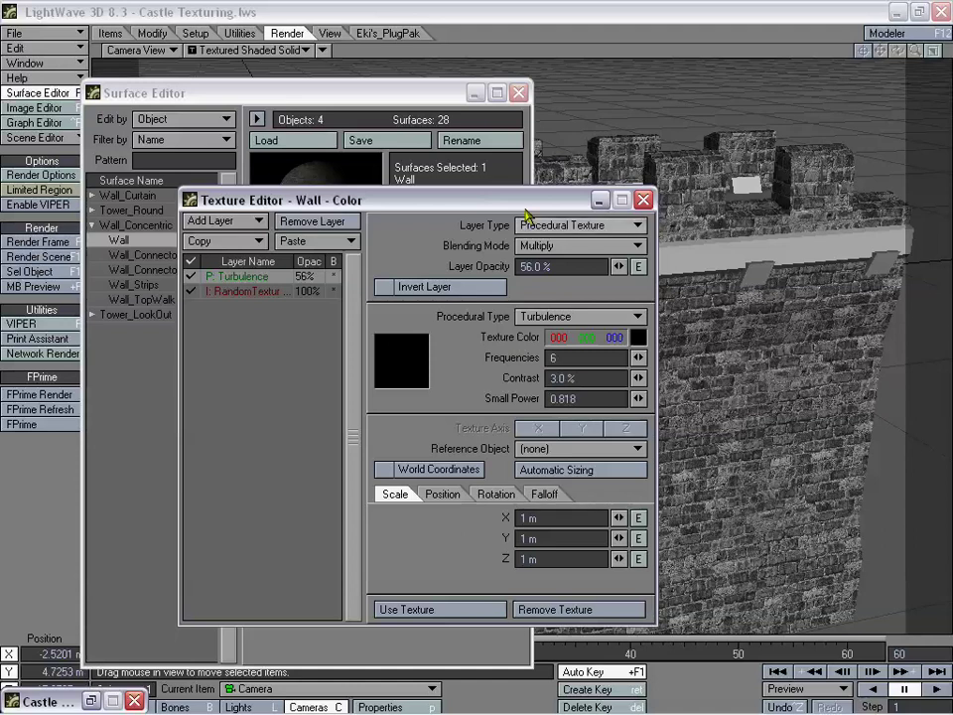
pyautogui.moveTo(442, 202); pyautogui.dragTo(462, 206)
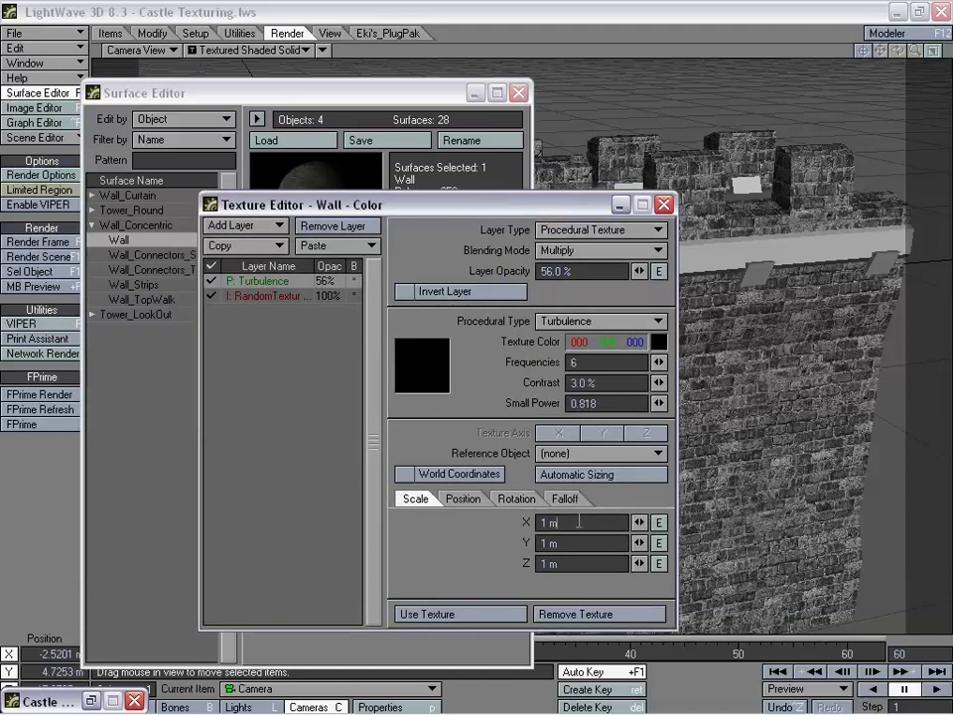
# - Set the Turbulence layer's scale to 2 m on X, Y and Z
pyautogui.moveTo(579, 522); pyautogui.dragTo(507, 531)
pyautogui.write('2')
pyautogui.press('Tab')
pyautogui.write('2')
pyautogui.press('Tab')
pyautogui.write('2')
pyautogui.press('Return')
pyautogui.moveTo(418, 207); pyautogui.dragTo(486, 180)
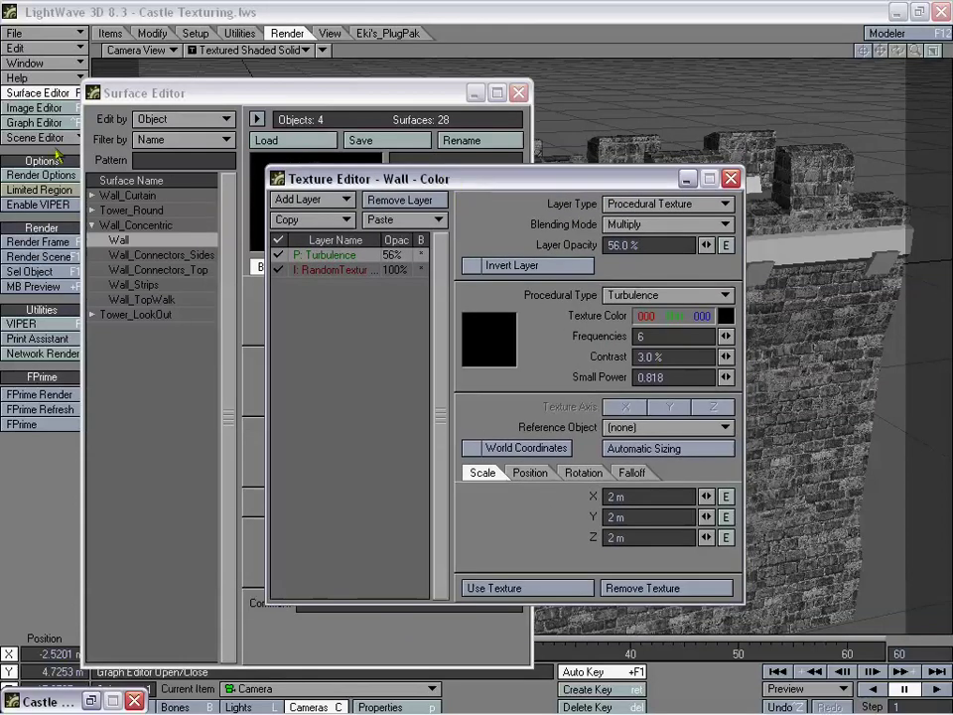
# - Render the current frame, compare the wall with and without turbulence by switching between the two renders, and close the render window
pyautogui.click(44, 244)
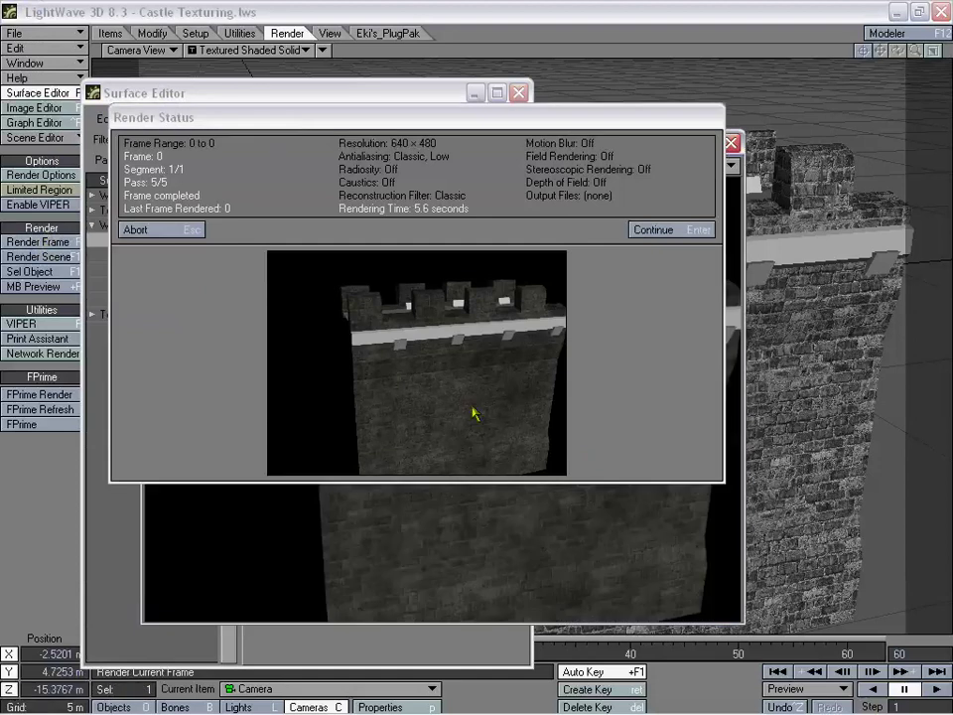
pyautogui.press('Return')
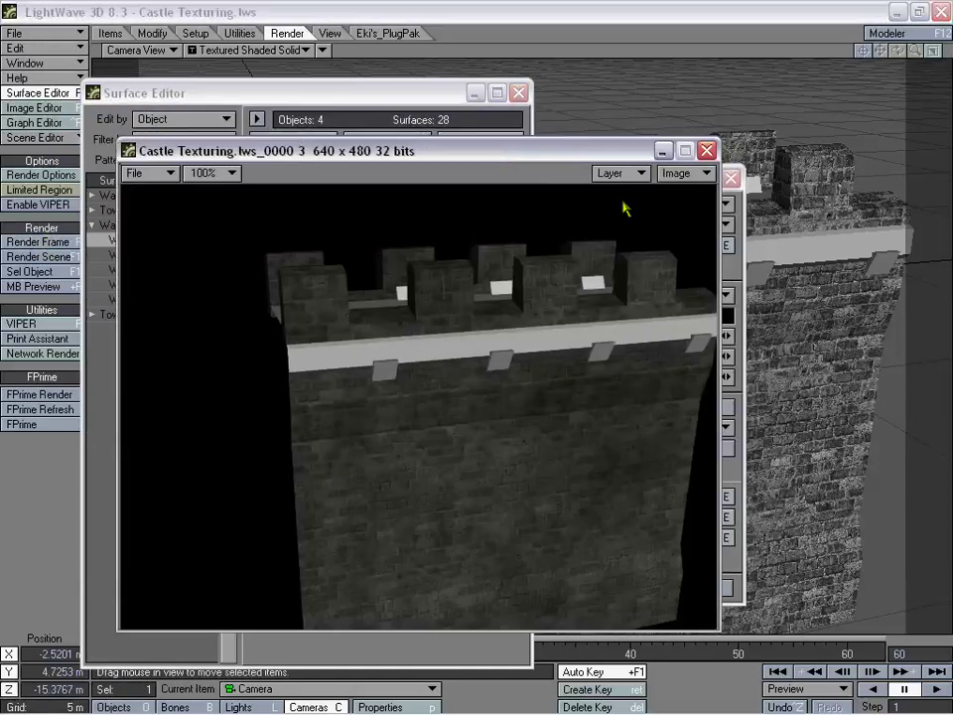
pyautogui.click(685, 173)
pyautogui.click(624, 175)
pyautogui.click(624, 186)
pyautogui.click(661, 177)
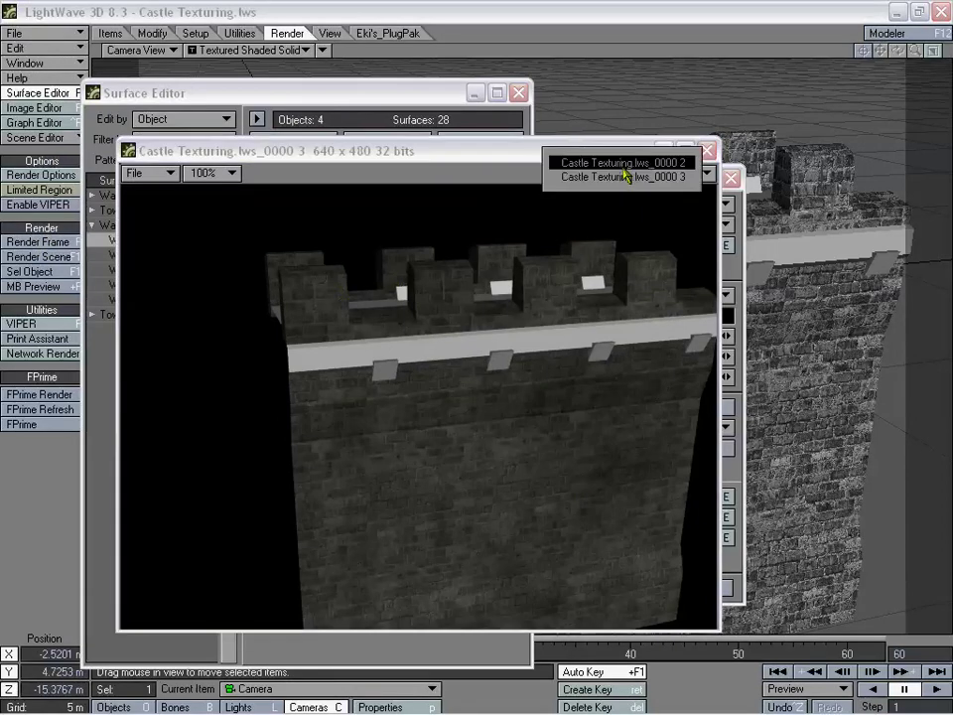
pyautogui.click(628, 164)
pyautogui.click(625, 175)
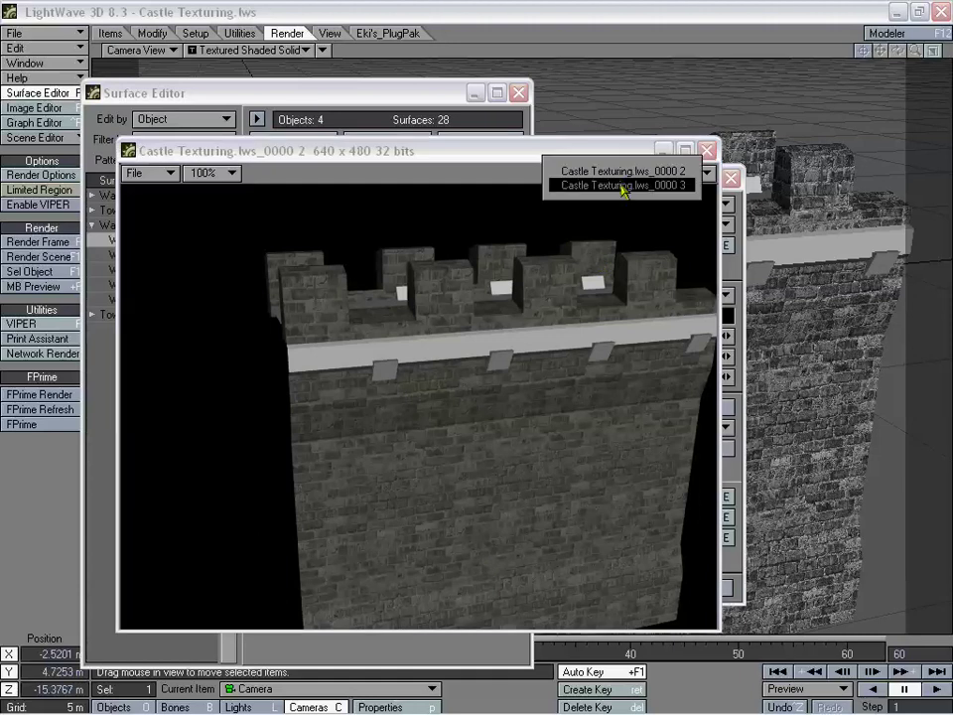
pyautogui.click(623, 186)
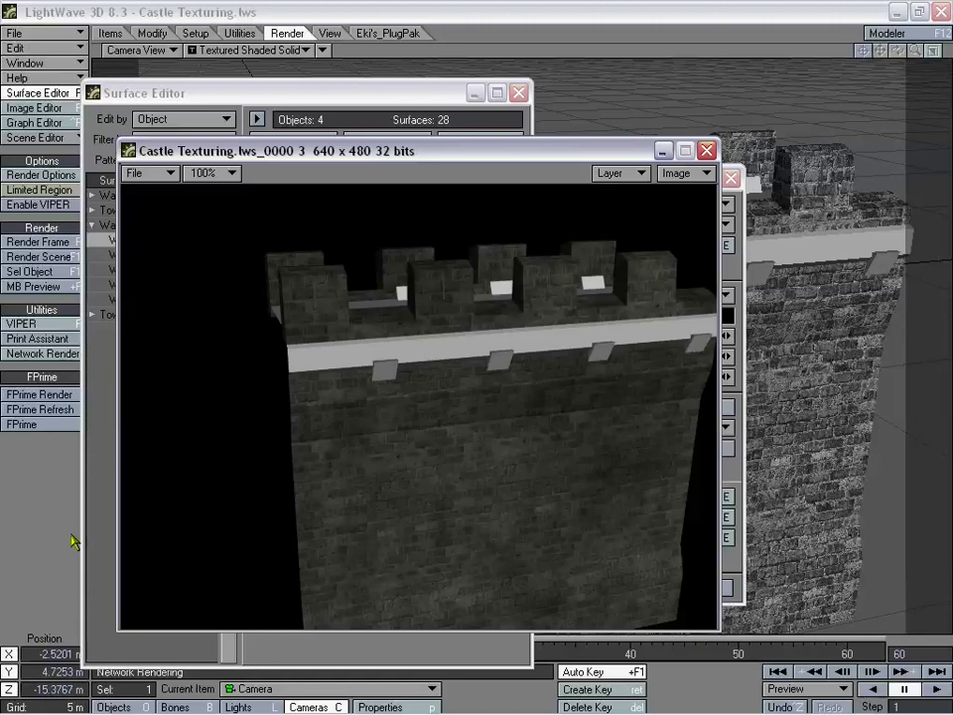
pyautogui.moveTo(570, 153); pyautogui.dragTo(593, 150)
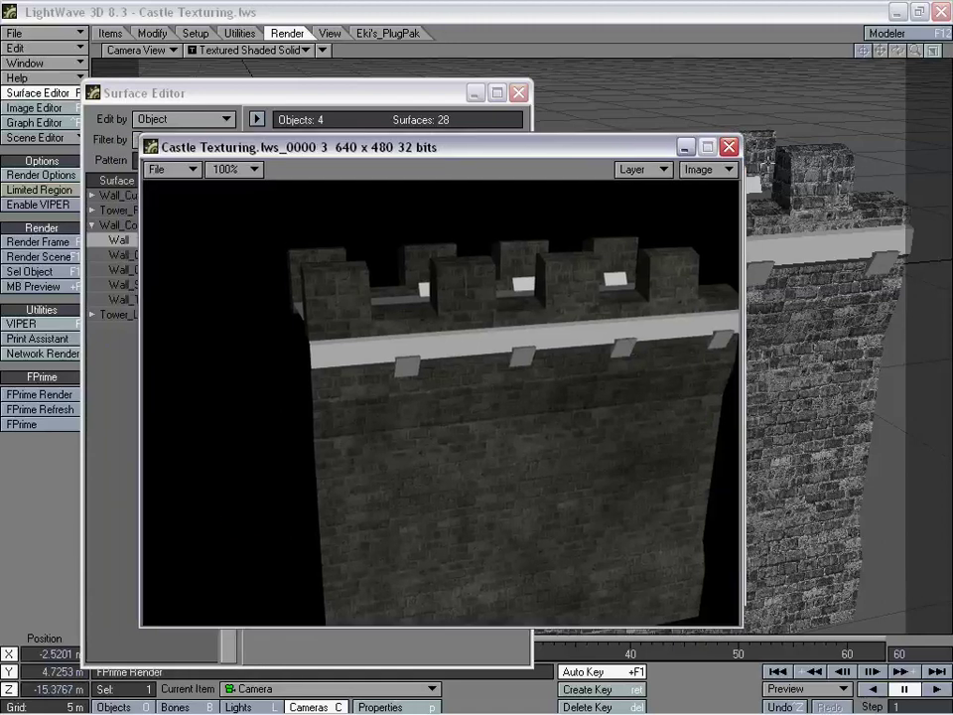
pyautogui.click(729, 147)
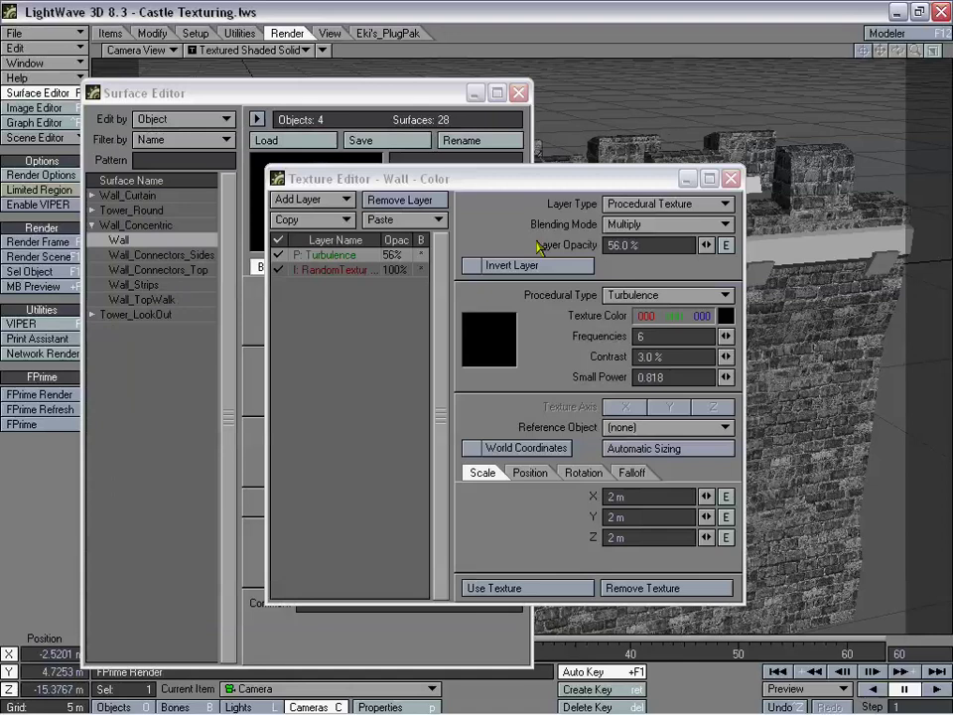
# - Accept the color texture and assign RandTex_0009_Bump.jpg as the image map in the Wall surface's diffuse texture
pyautogui.click(526, 590)
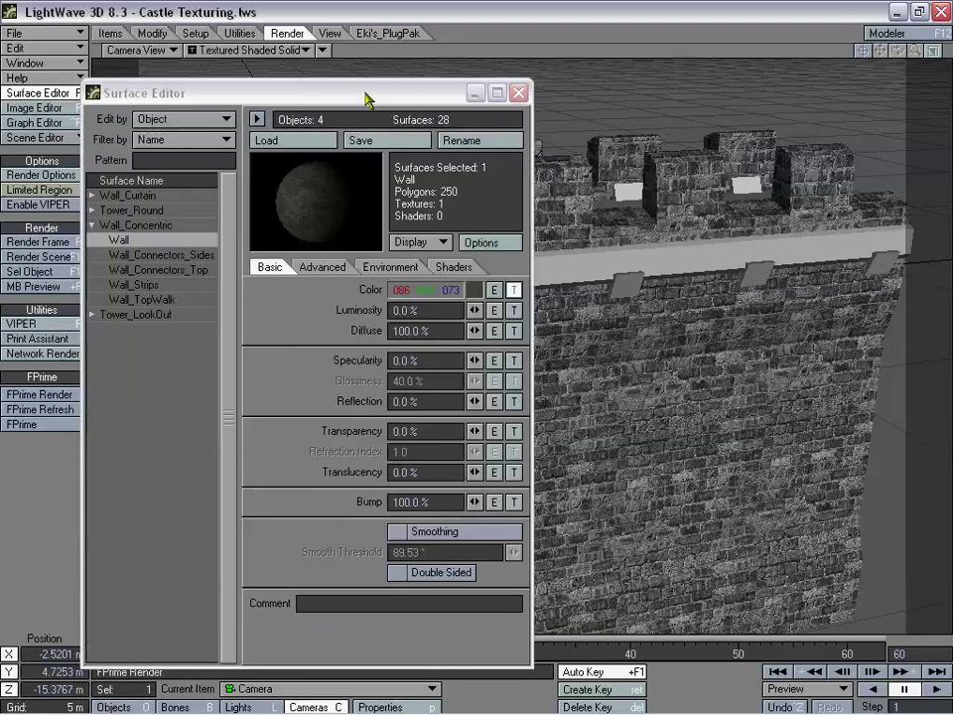
pyautogui.moveTo(366, 100); pyautogui.dragTo(385, 89)
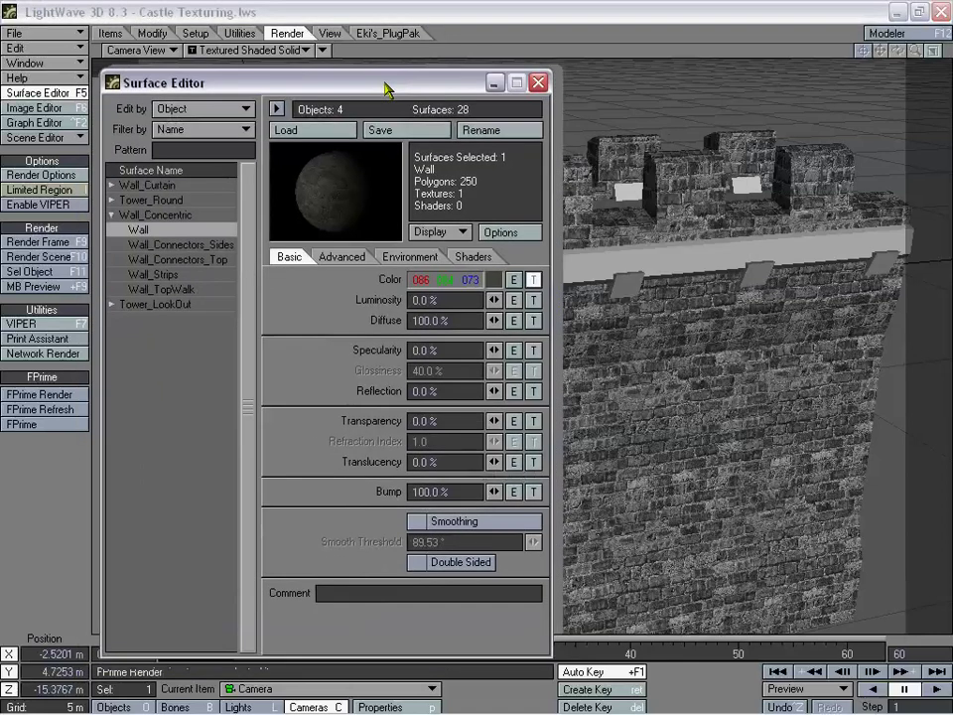
pyautogui.click(533, 320)
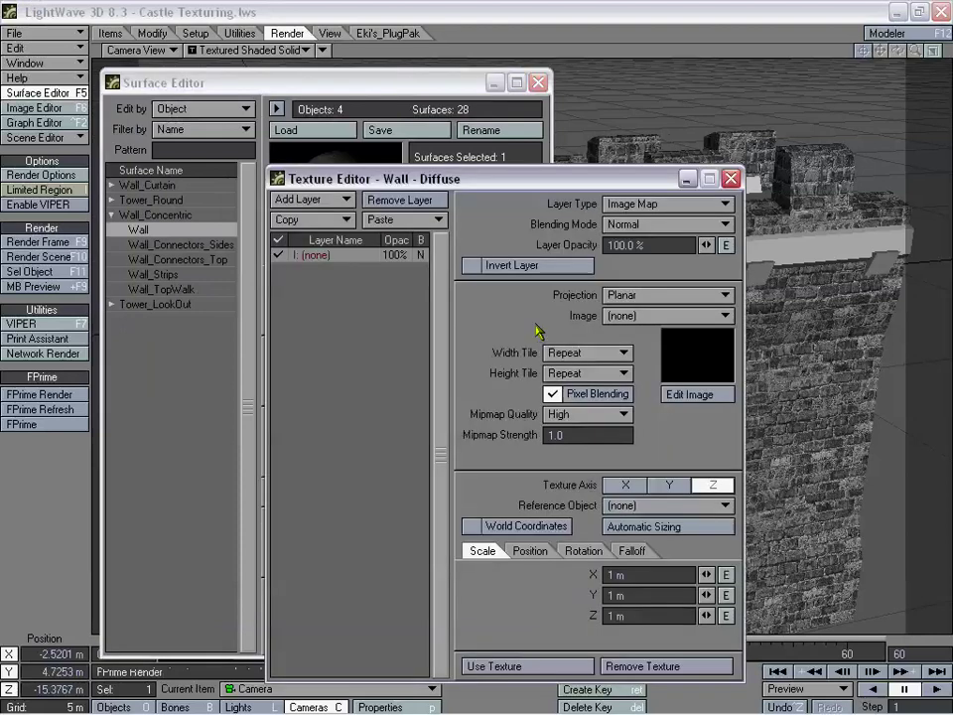
pyautogui.moveTo(453, 130); pyautogui.dragTo(458, 162)
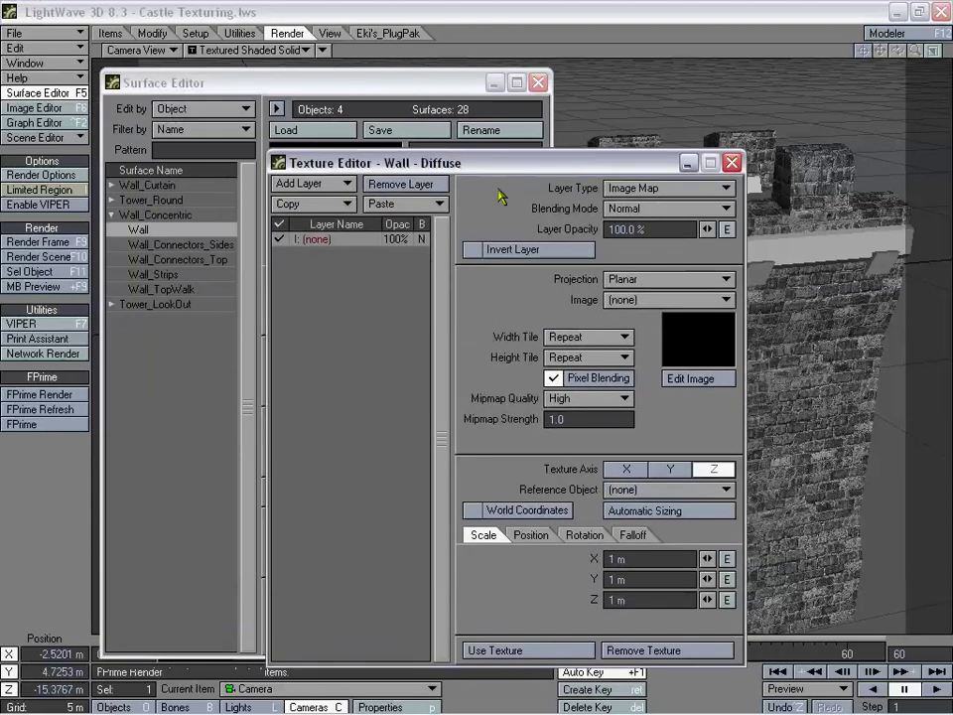
pyautogui.click(653, 301)
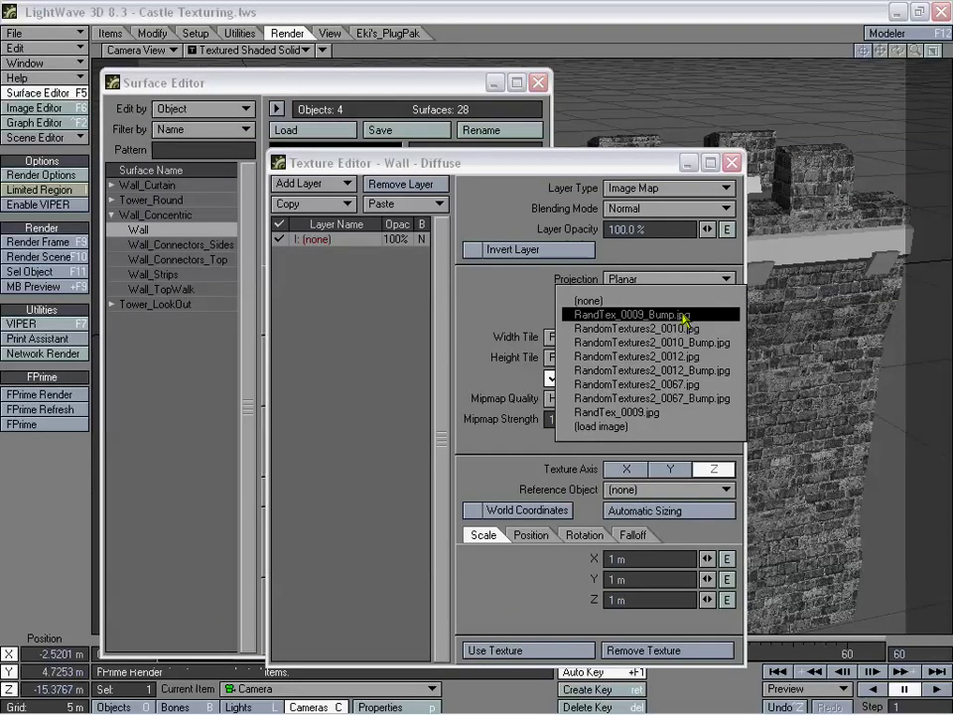
pyautogui.click(688, 316)
pyautogui.moveTo(516, 165); pyautogui.dragTo(557, 154)
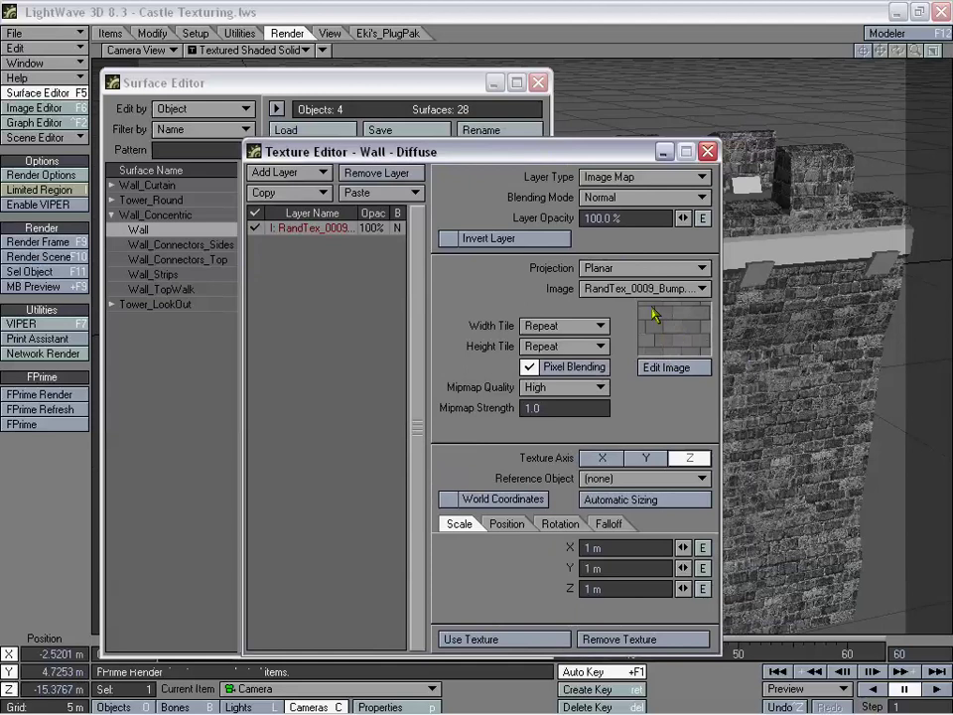
pyautogui.moveTo(583, 167); pyautogui.dragTo(553, 169)
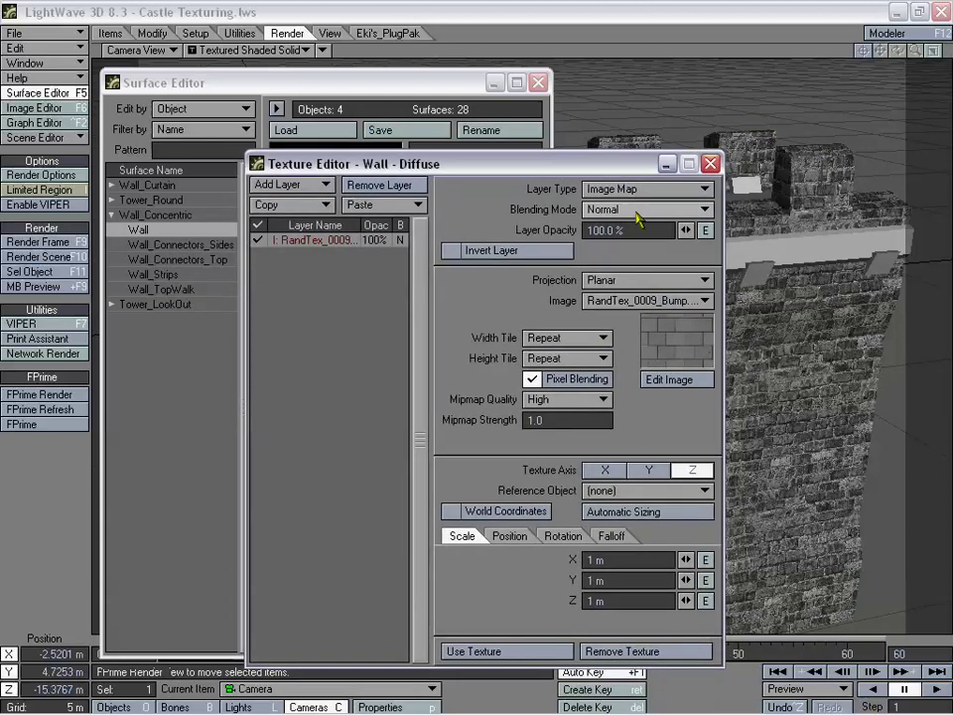
# - Set the blending mode of the Wall's diffuse image layer to Additive and its projection to Cubic
pyautogui.click(639, 213)
pyautogui.click(639, 221)
pyautogui.moveTo(531, 171); pyautogui.dragTo(673, 139)
pyautogui.click(795, 175)
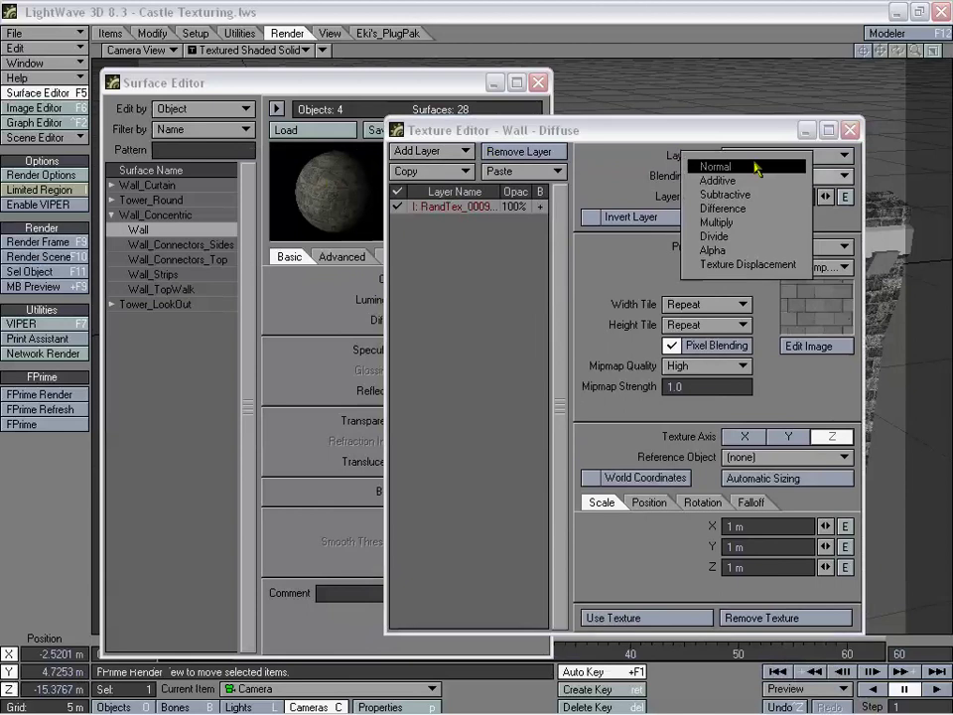
pyautogui.click(826, 162)
pyautogui.click(748, 176)
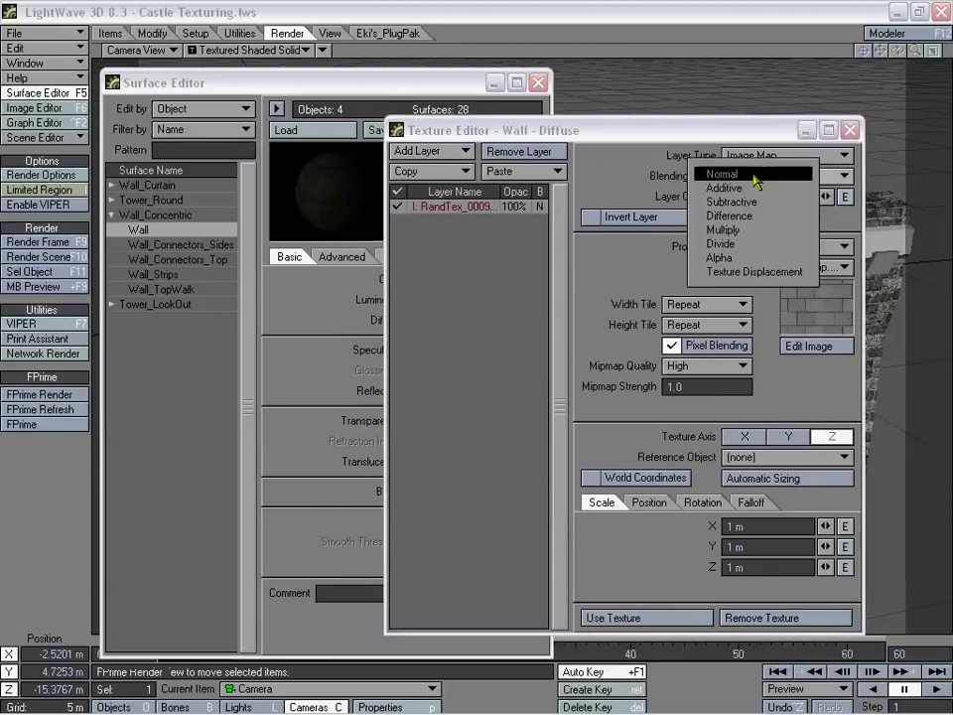
pyautogui.click(779, 185)
pyautogui.moveTo(523, 135); pyautogui.dragTo(428, 139)
pyautogui.click(663, 250)
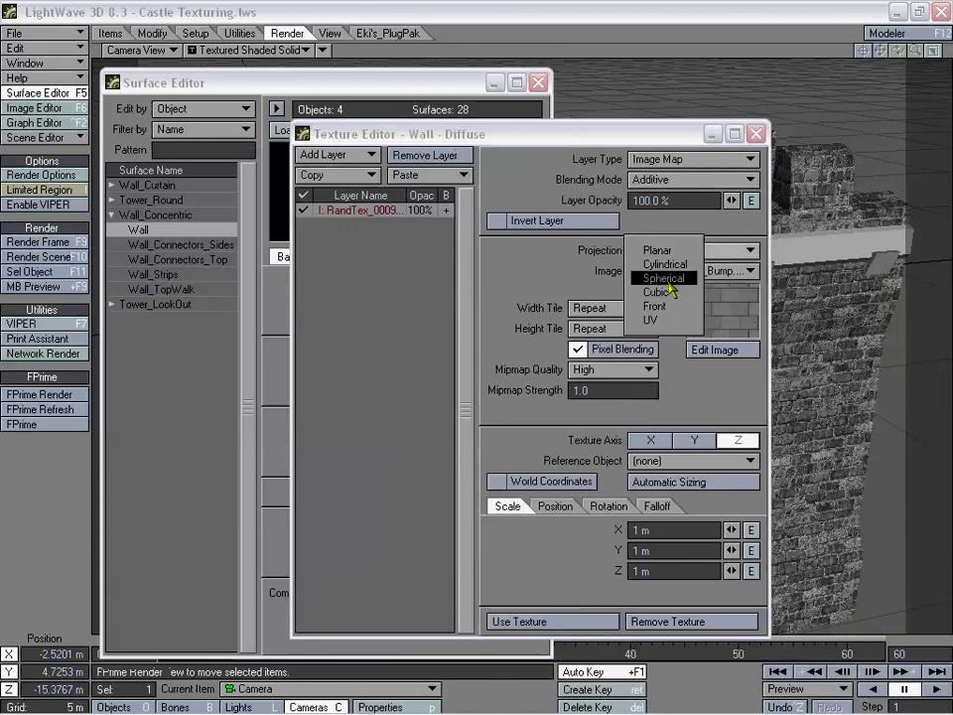
pyautogui.click(670, 300)
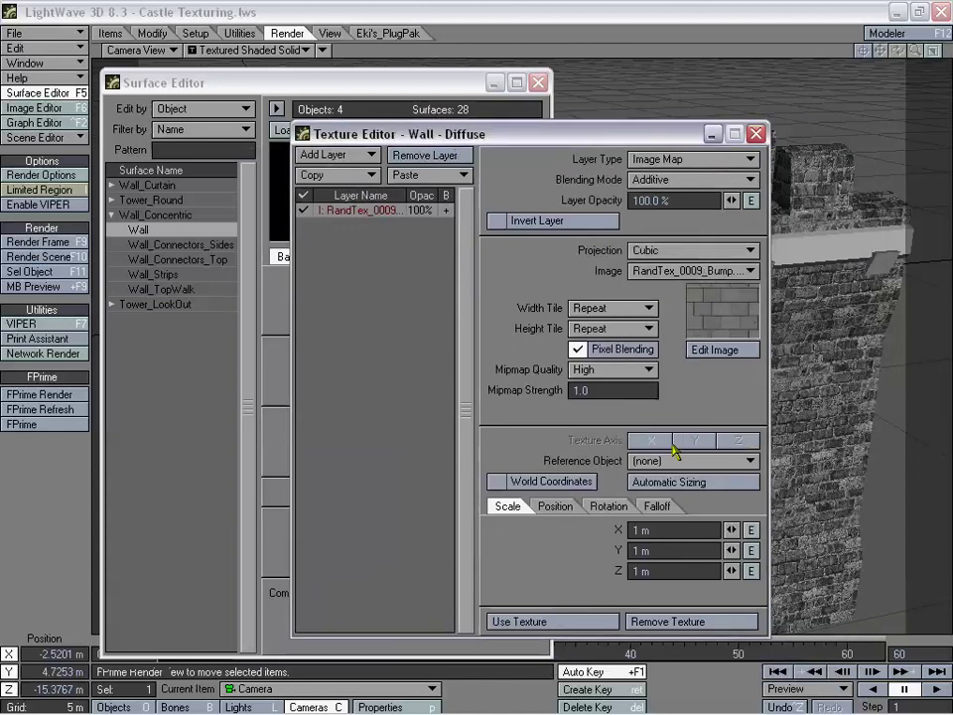
# - Set the diffuse image's scale to 1.1 m on X and 700 mm on Y and Z, and accept the texture
pyautogui.click(620, 533)
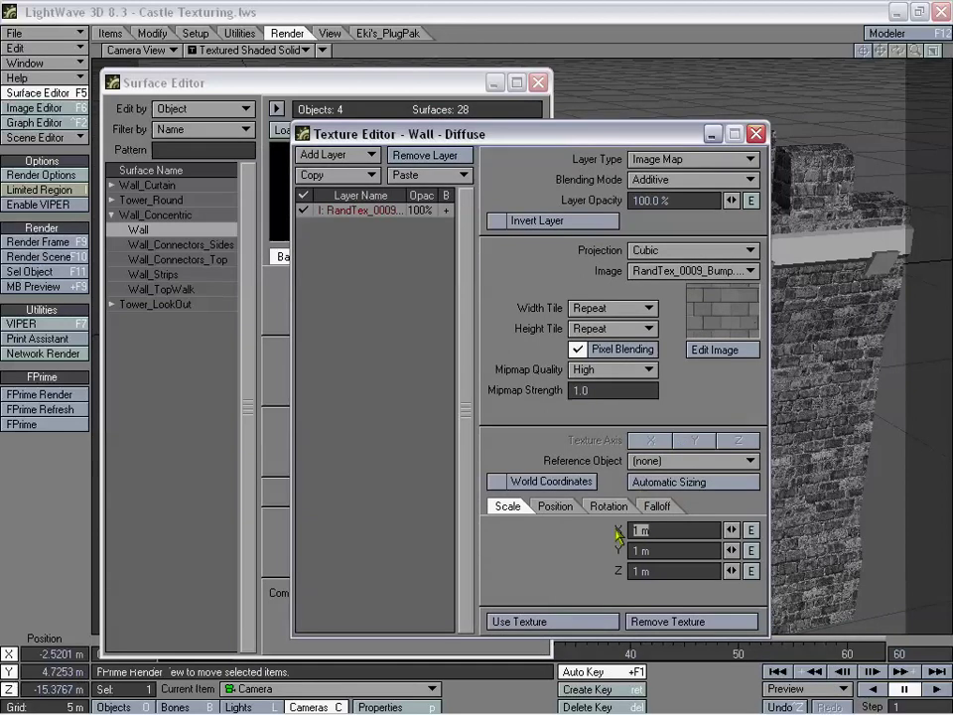
pyautogui.write('1.1')
pyautogui.press('Tab')
pyautogui.write('0.7')
pyautogui.press('Tab')
pyautogui.press('BackSpace')
pyautogui.write('700 mm')
pyautogui.press('Return')
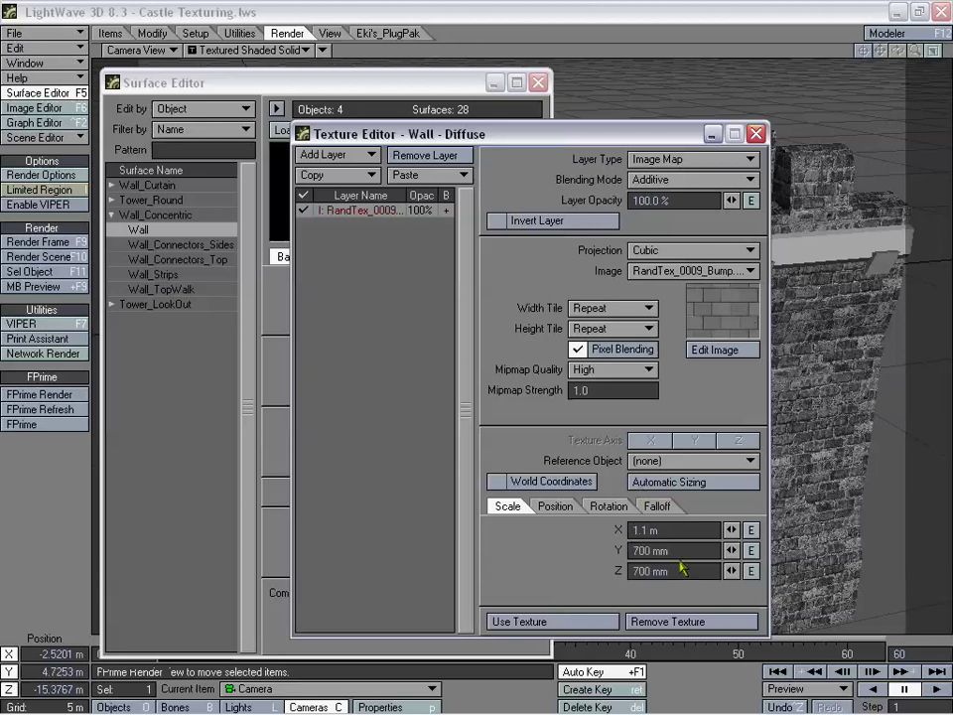
pyautogui.moveTo(427, 133); pyautogui.dragTo(344, 138)
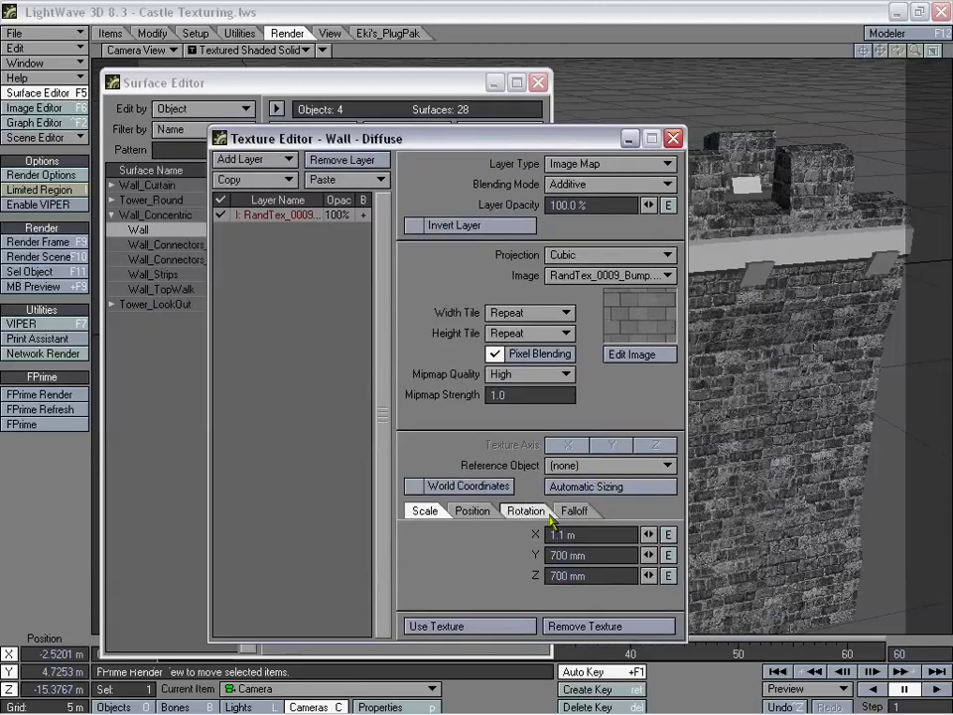
pyautogui.moveTo(523, 144); pyautogui.dragTo(555, 137)
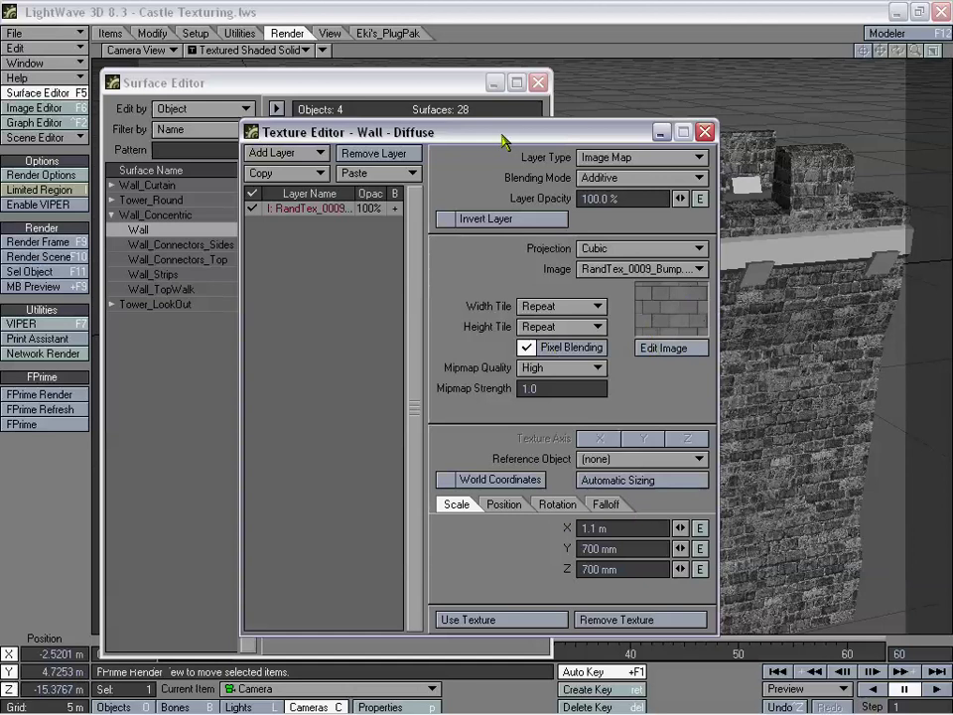
pyautogui.moveTo(507, 134); pyautogui.dragTo(533, 146)
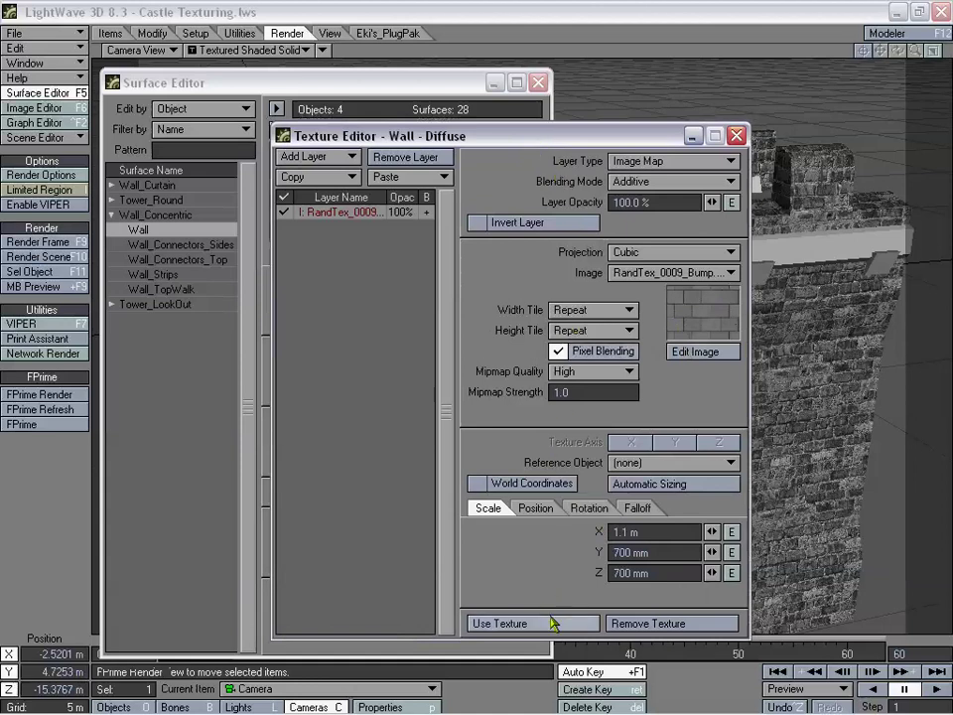
pyautogui.moveTo(559, 144); pyautogui.dragTo(617, 104)
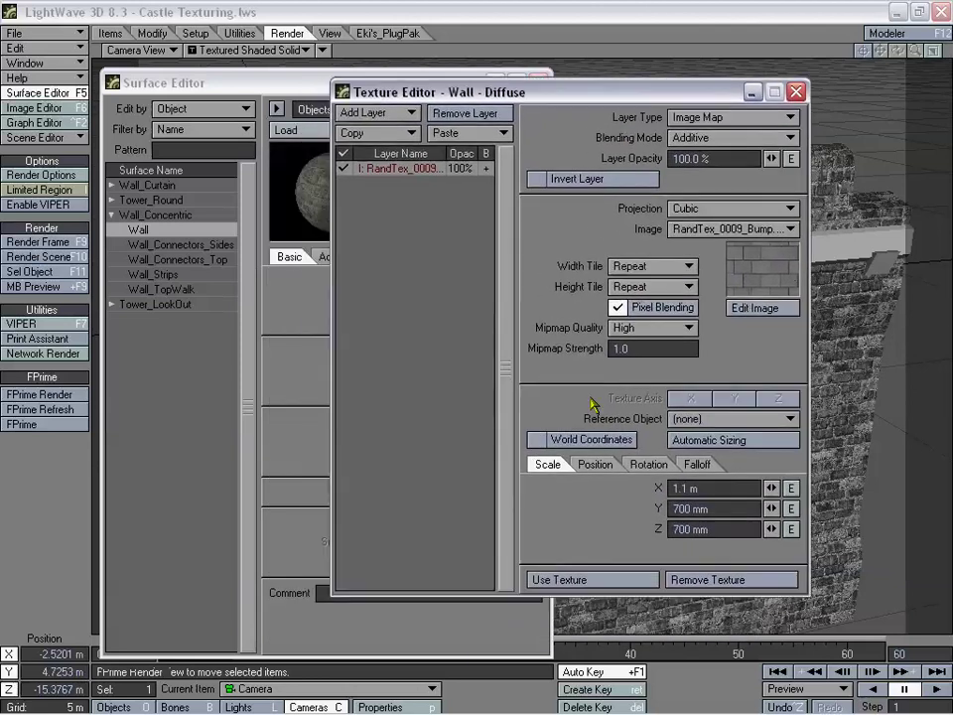
pyautogui.click(608, 579)
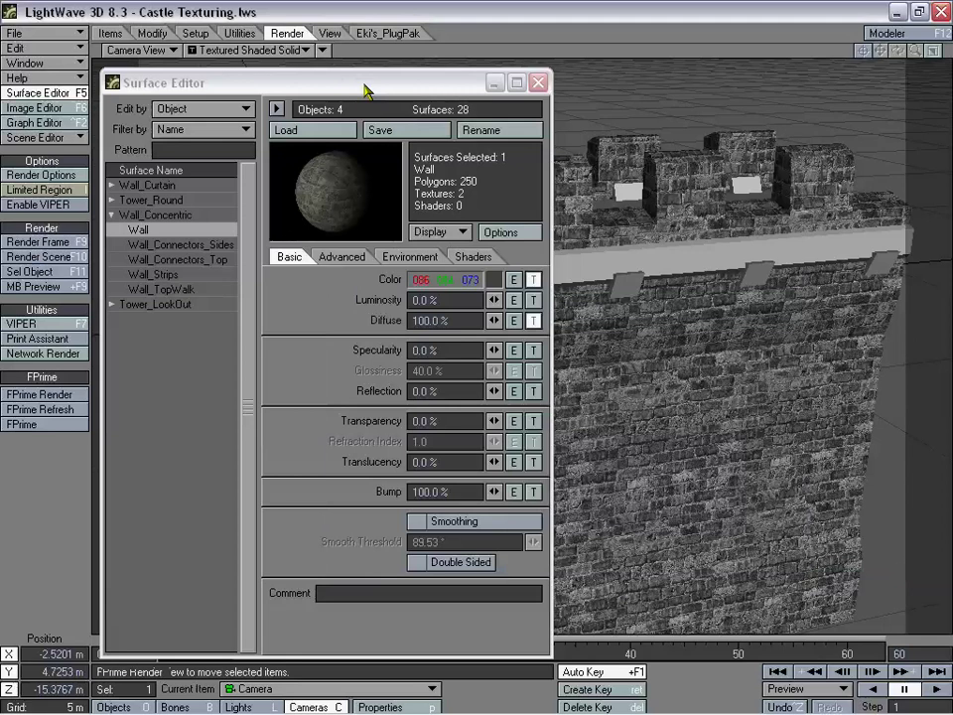
# - Copy the RandomTextures2 brick image layer from the Wall's color texture and accept the color texture
pyautogui.moveTo(365, 90); pyautogui.dragTo(411, 80)
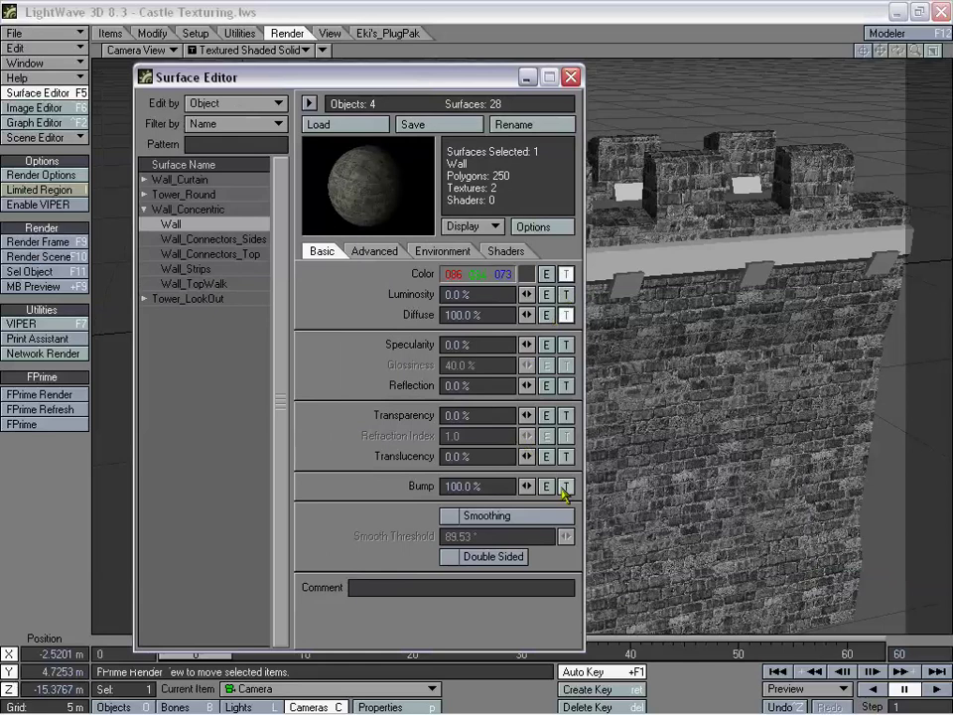
pyautogui.click(565, 274)
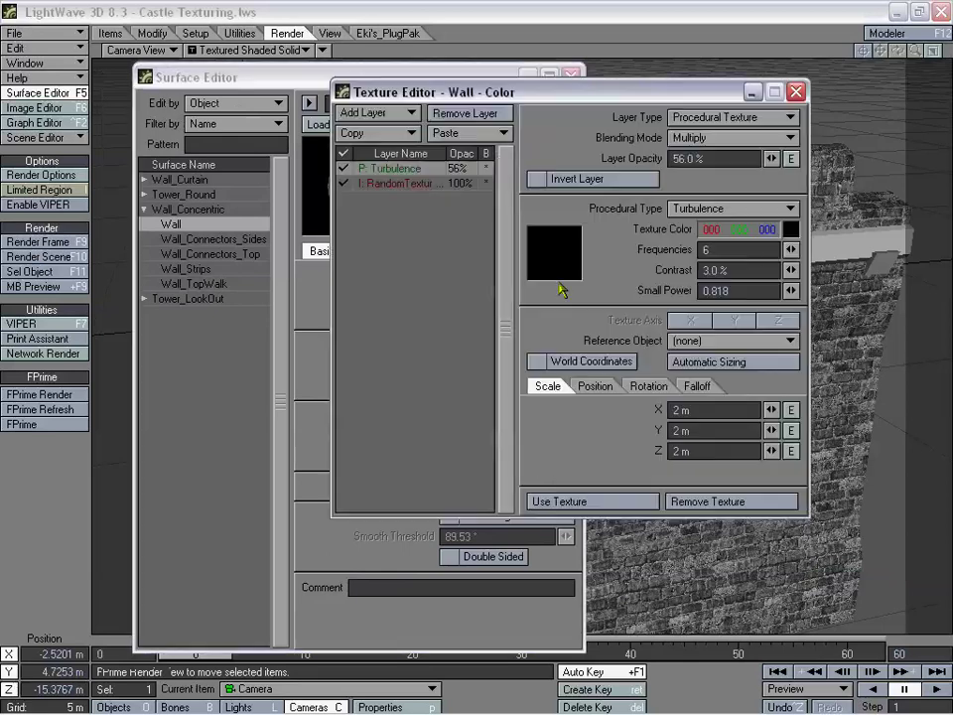
pyautogui.moveTo(446, 93); pyautogui.dragTo(437, 135)
pyautogui.click(390, 226)
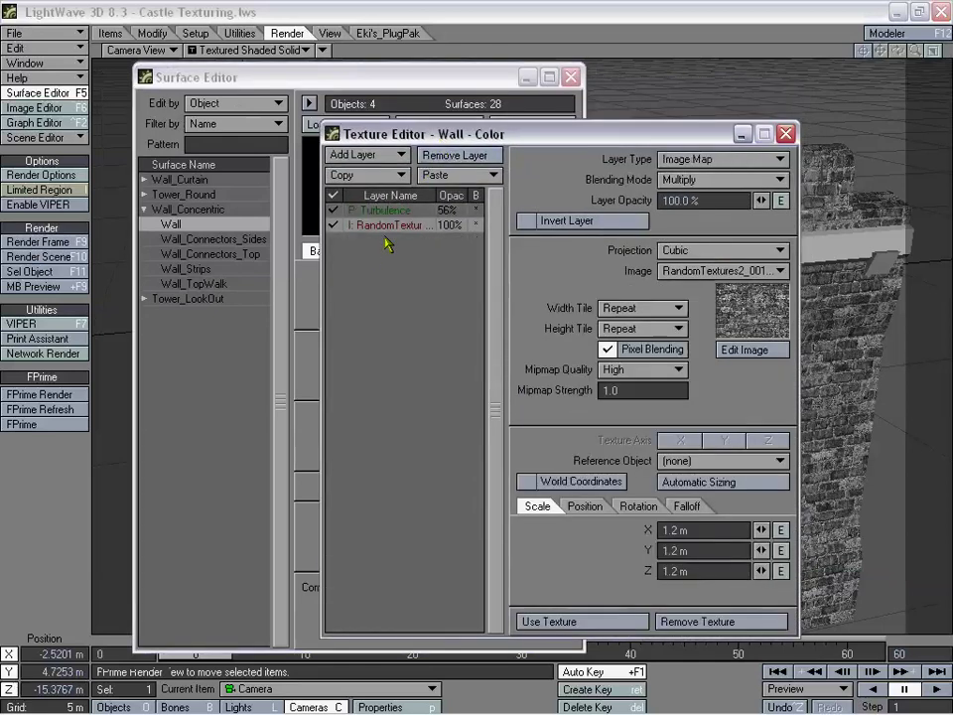
pyautogui.click(342, 175)
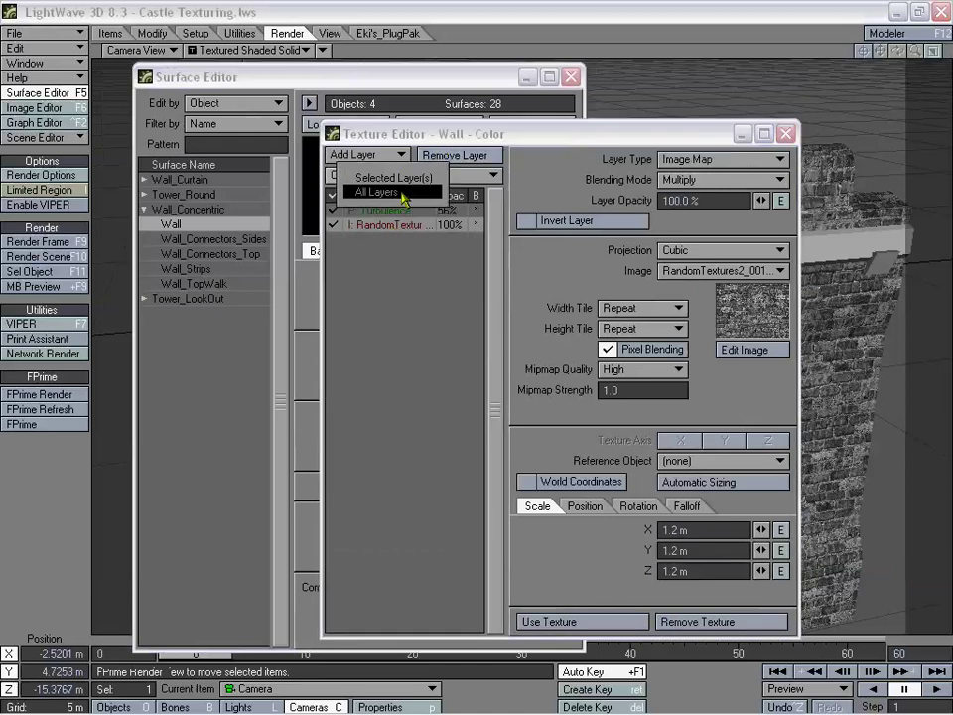
pyautogui.click(362, 191)
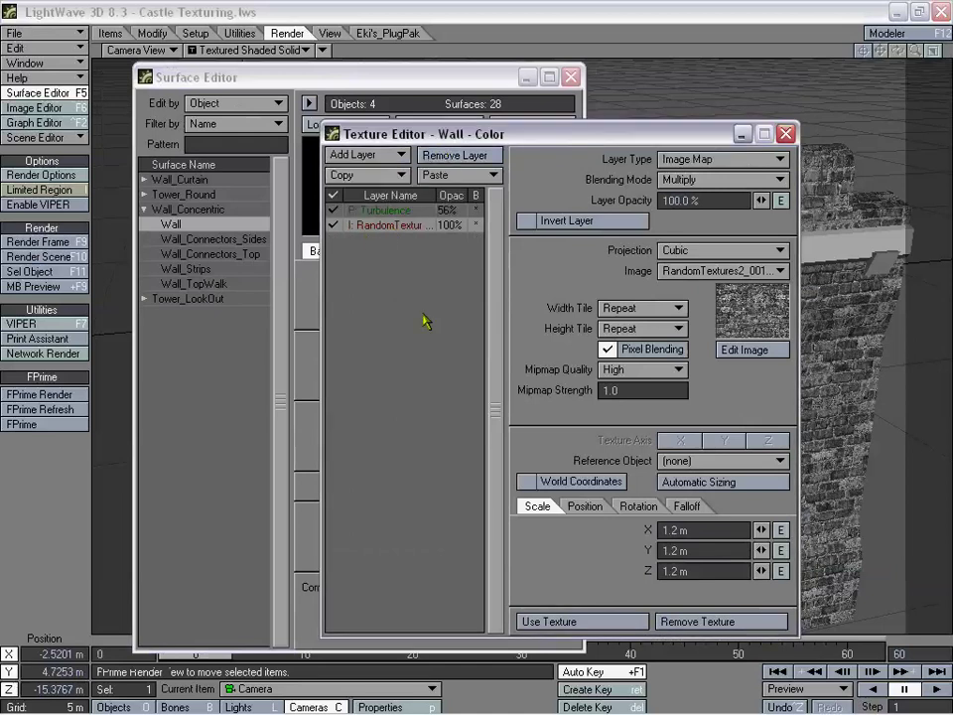
pyautogui.click(581, 622)
# - Replace the empty layer in the Wall's bump texture with the copied brick layer and accept the texture
pyautogui.click(564, 487)
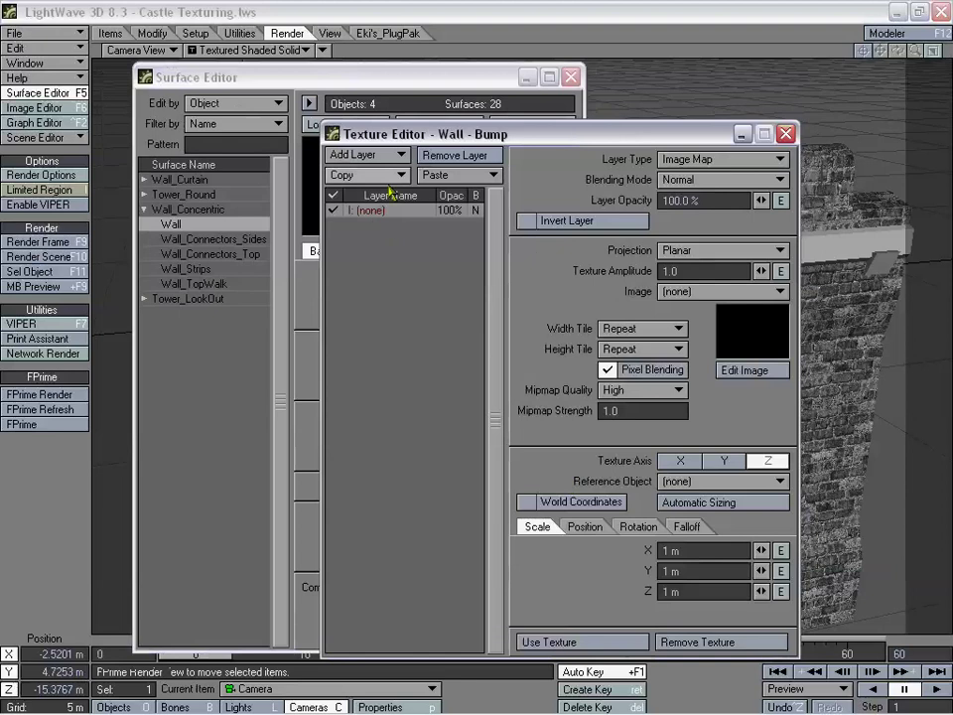
pyautogui.click(460, 175)
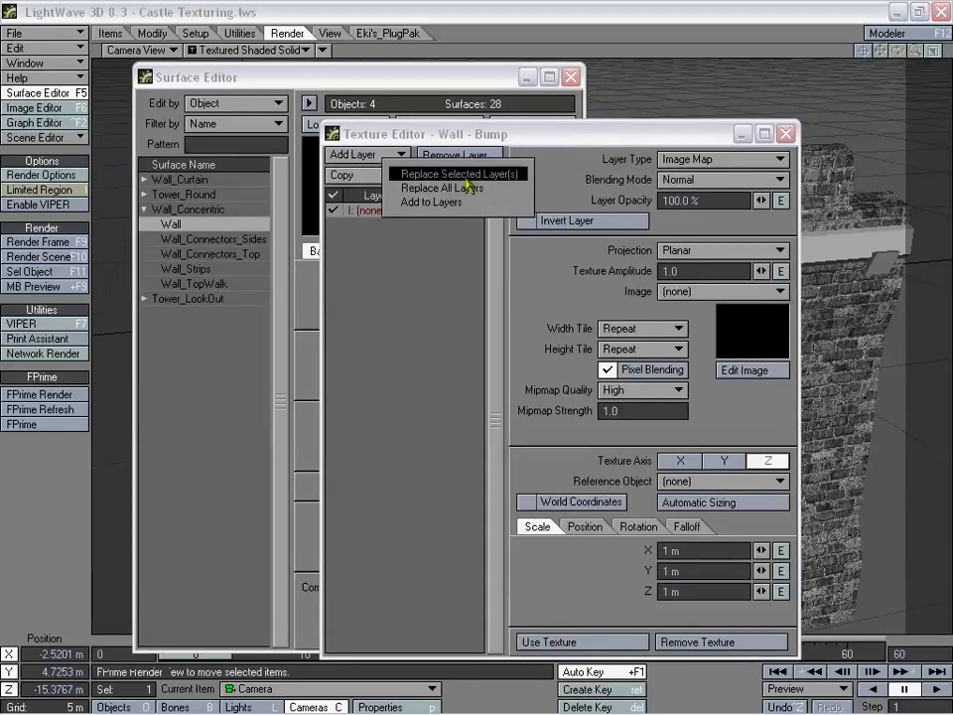
pyautogui.click(472, 187)
pyautogui.moveTo(417, 134); pyautogui.dragTo(379, 129)
pyautogui.click(544, 641)
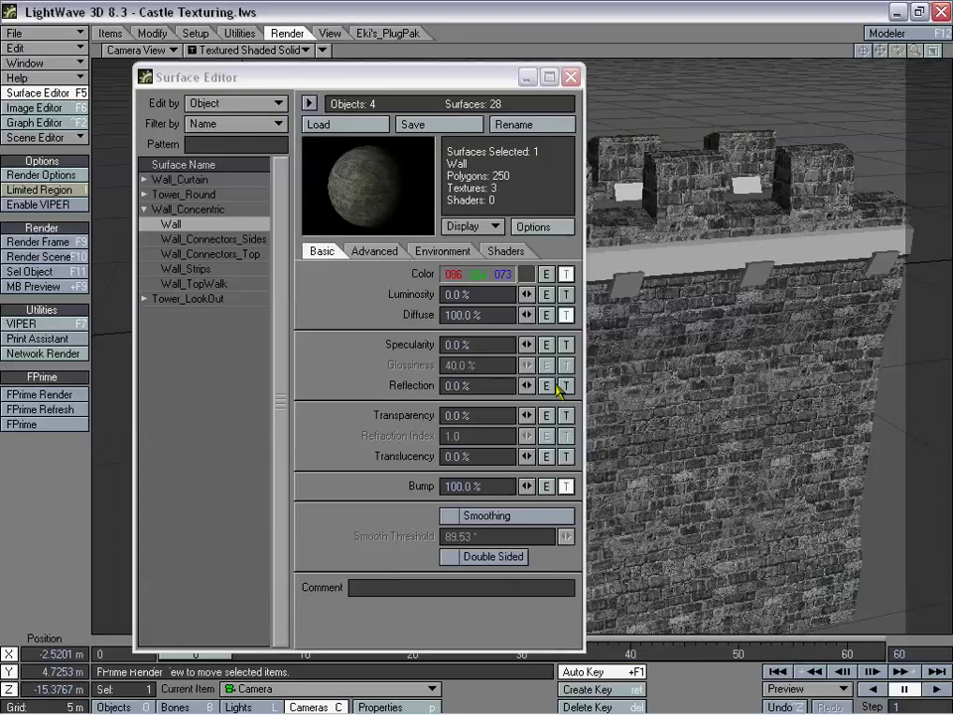
# - Copy the RandTex_0009_Bump image layer from the Wall's diffuse texture and add it to the bump texture's layers
pyautogui.click(563, 376)
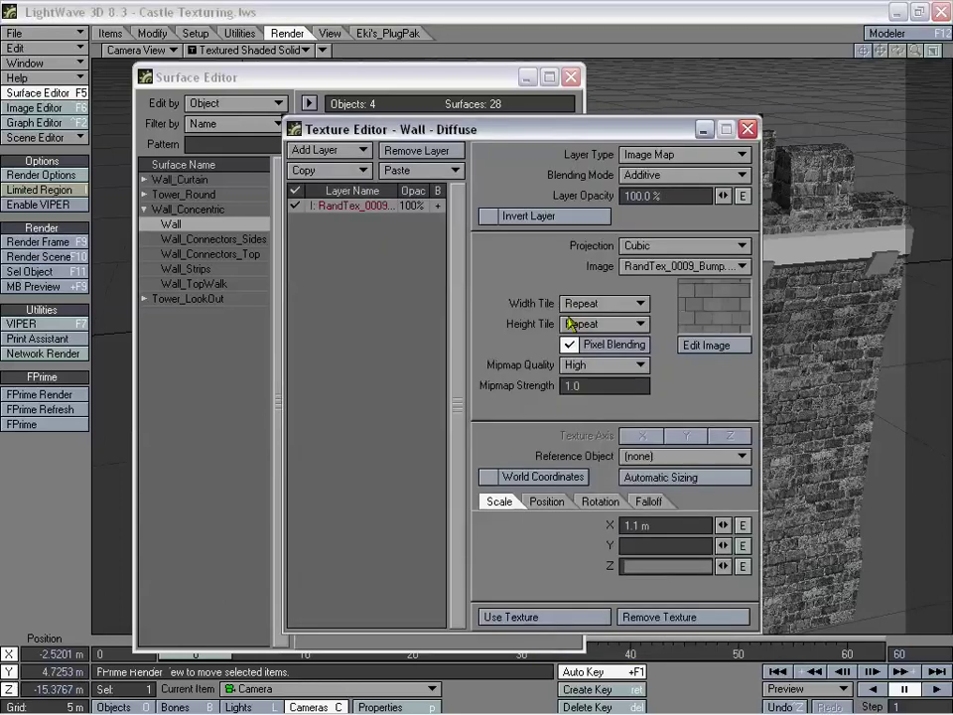
pyautogui.click(343, 170)
pyautogui.click(380, 176)
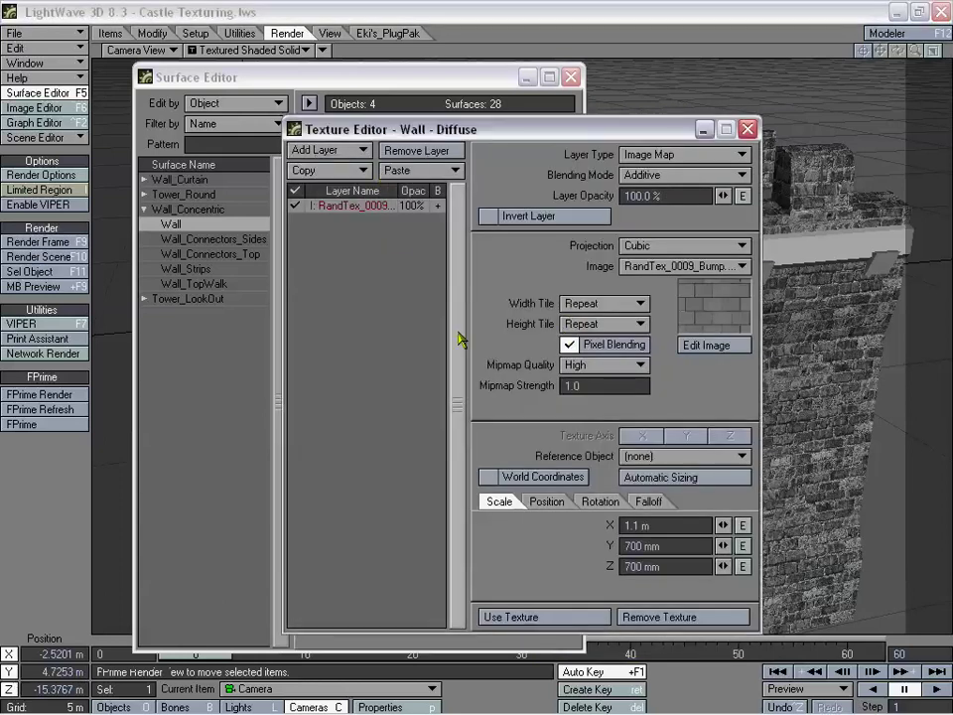
pyautogui.click(555, 614)
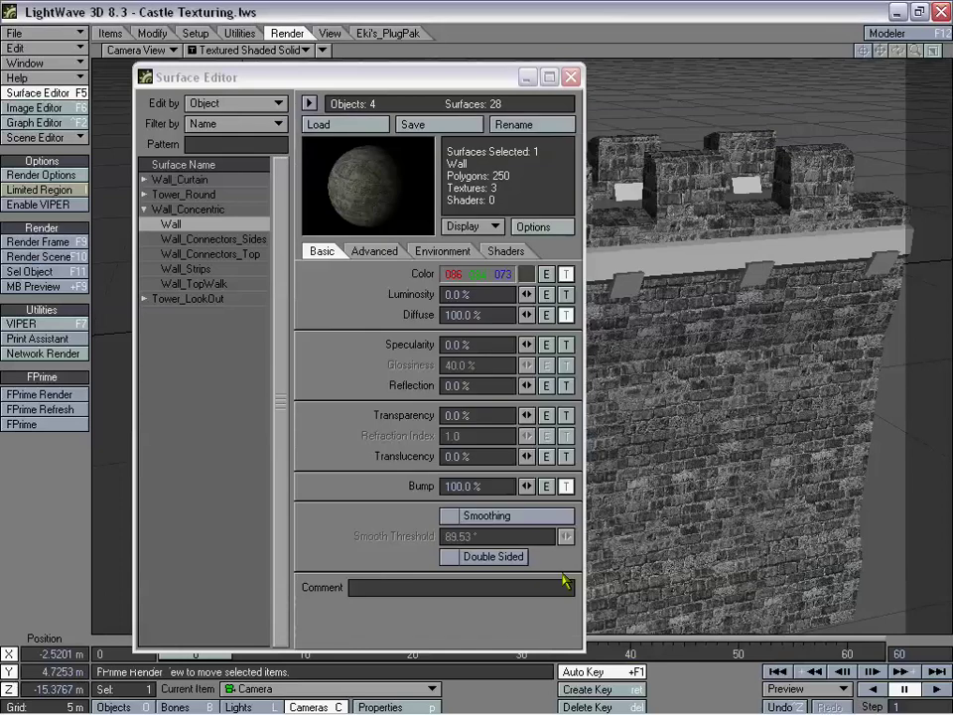
pyautogui.click(566, 486)
pyautogui.click(407, 170)
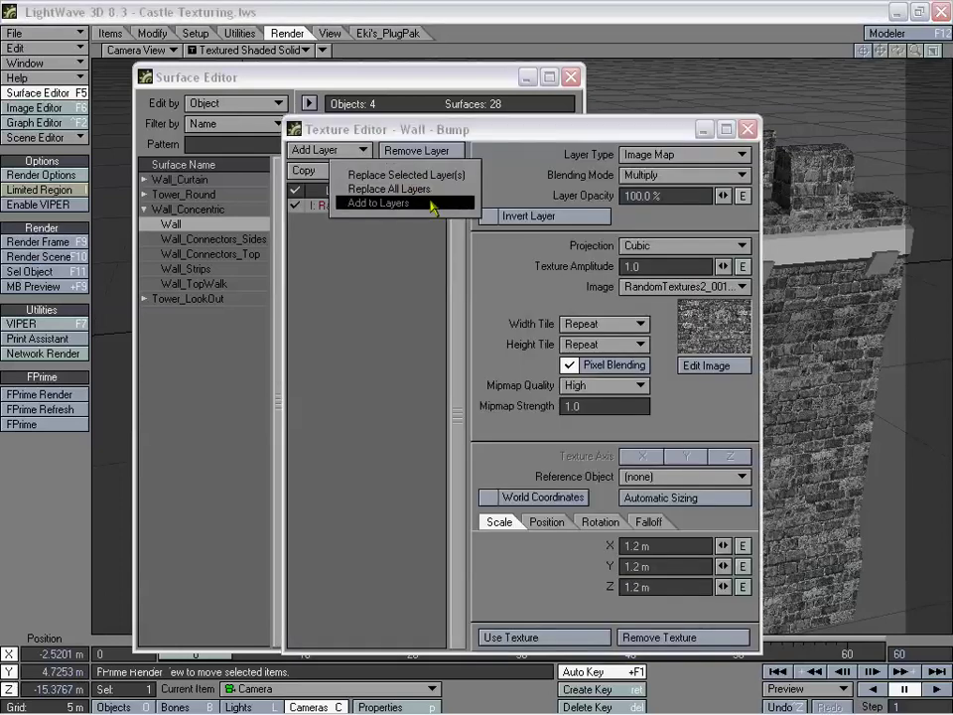
pyautogui.click(431, 203)
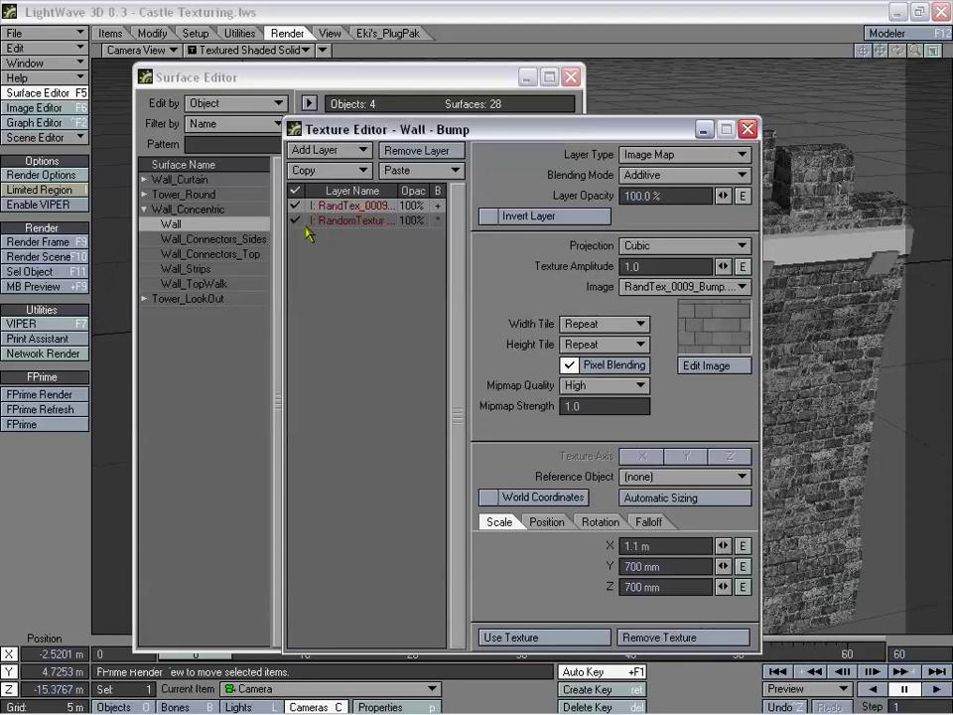
pyautogui.moveTo(431, 131); pyautogui.dragTo(520, 153)
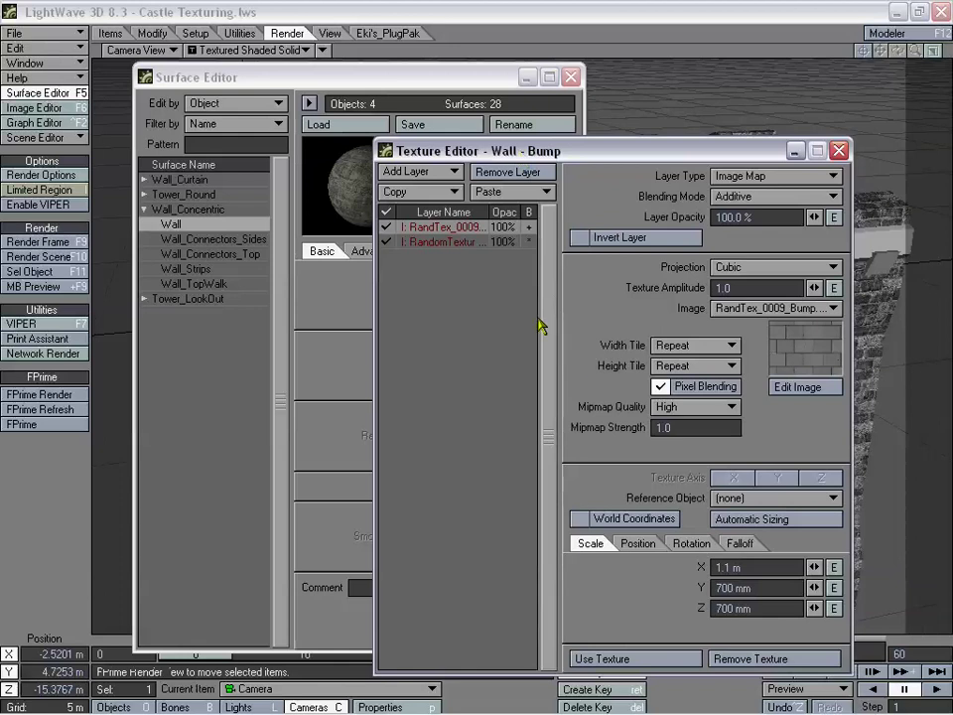
# - Set the texture amplitude of both the RandTex_0009_Bump and RandomTextures2 bump layers to 5
pyautogui.click(449, 242)
pyautogui.click(475, 243)
pyautogui.moveTo(504, 158); pyautogui.dragTo(537, 149)
pyautogui.click(488, 232)
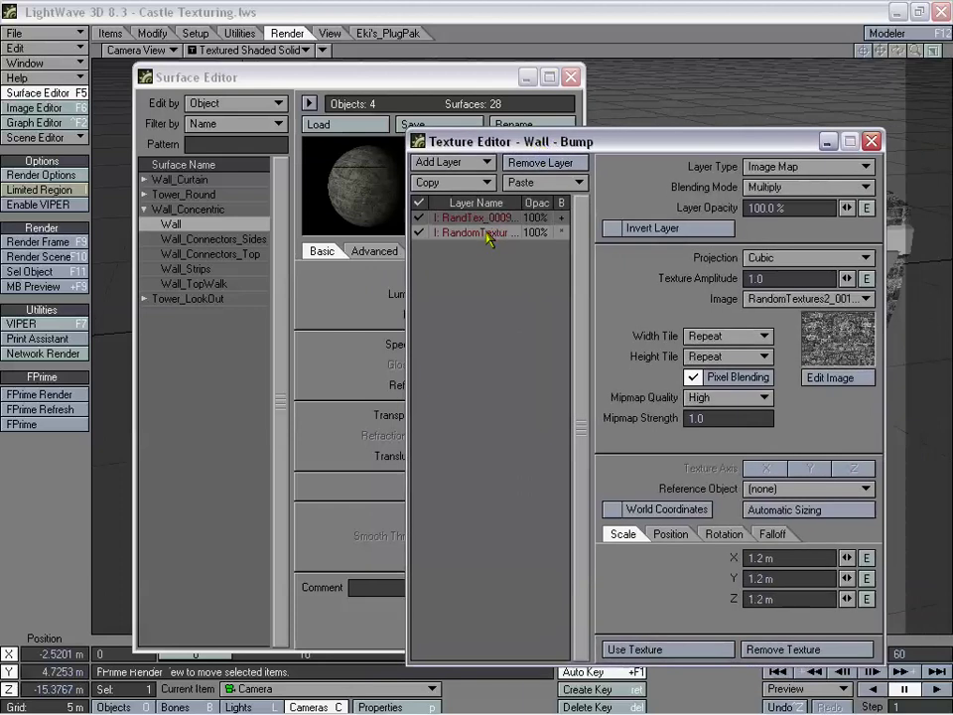
pyautogui.click(486, 217)
pyautogui.click(781, 280)
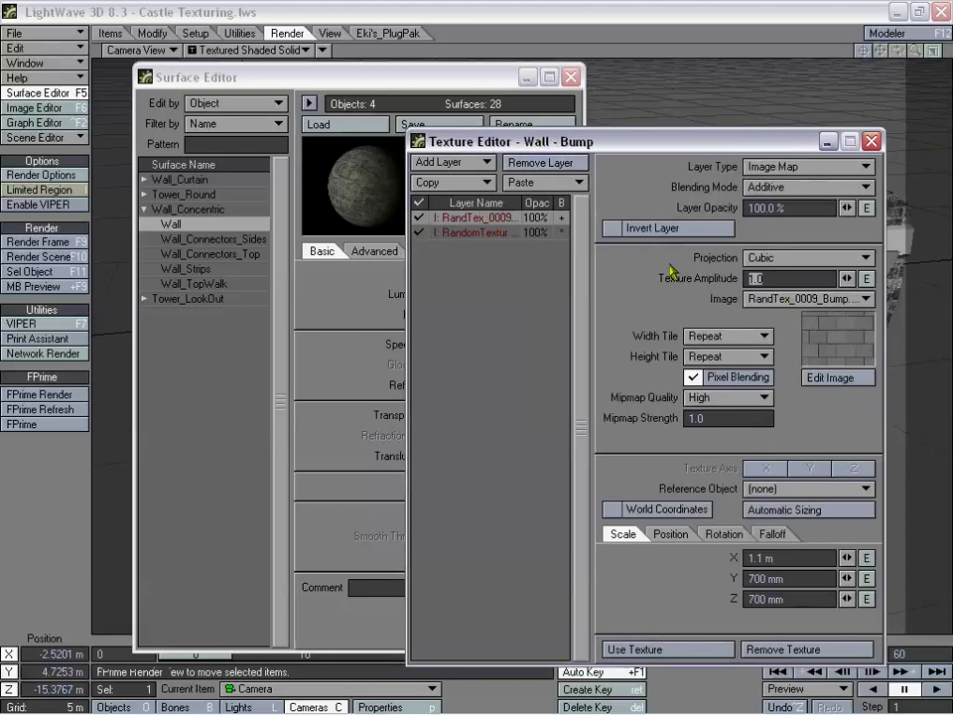
pyautogui.write('5')
pyautogui.press('Tab')
pyautogui.click(496, 232)
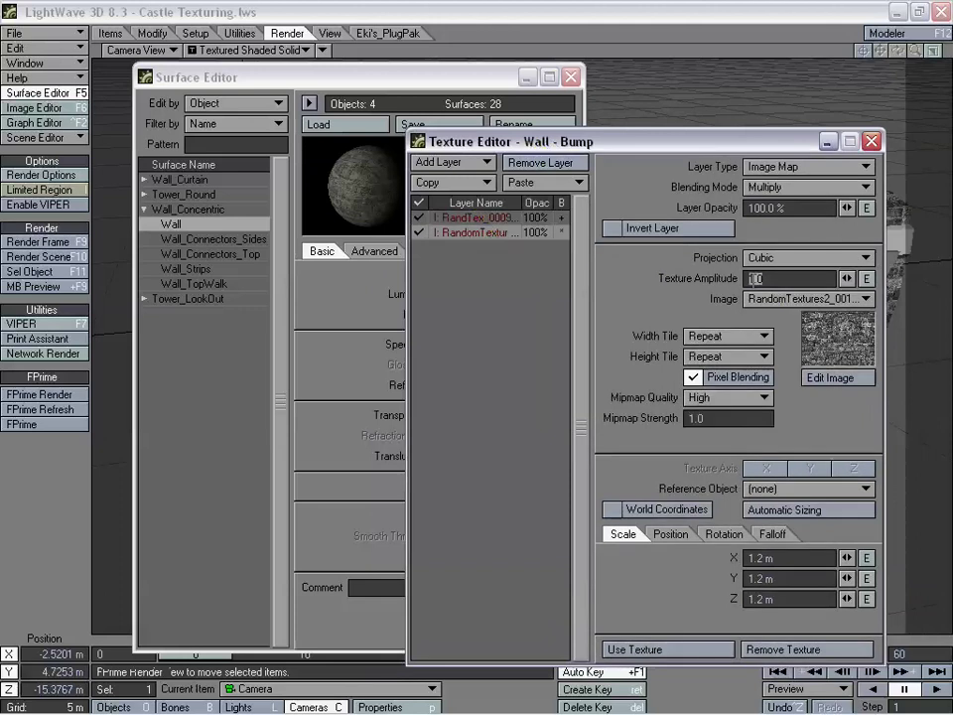
pyautogui.write('5')
pyautogui.press('Tab')
# - Set the blending mode of both bump layers to Normal and accept the Wall's bump texture
pyautogui.click(486, 219)
pyautogui.click(465, 234)
pyautogui.click(787, 188)
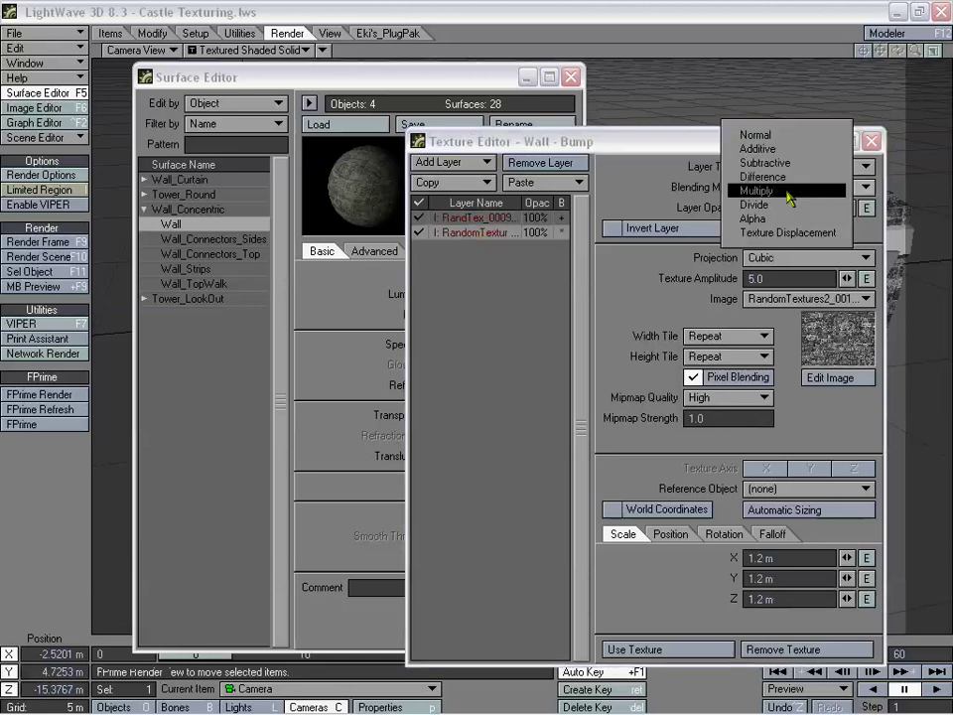
pyautogui.click(784, 132)
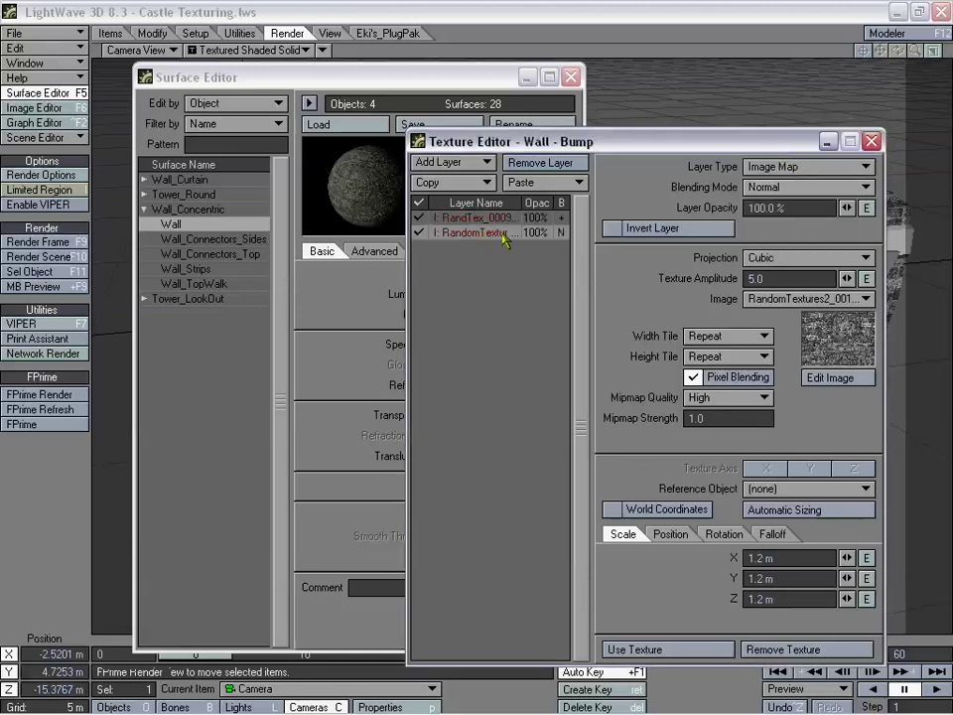
pyautogui.click(475, 217)
pyautogui.click(778, 186)
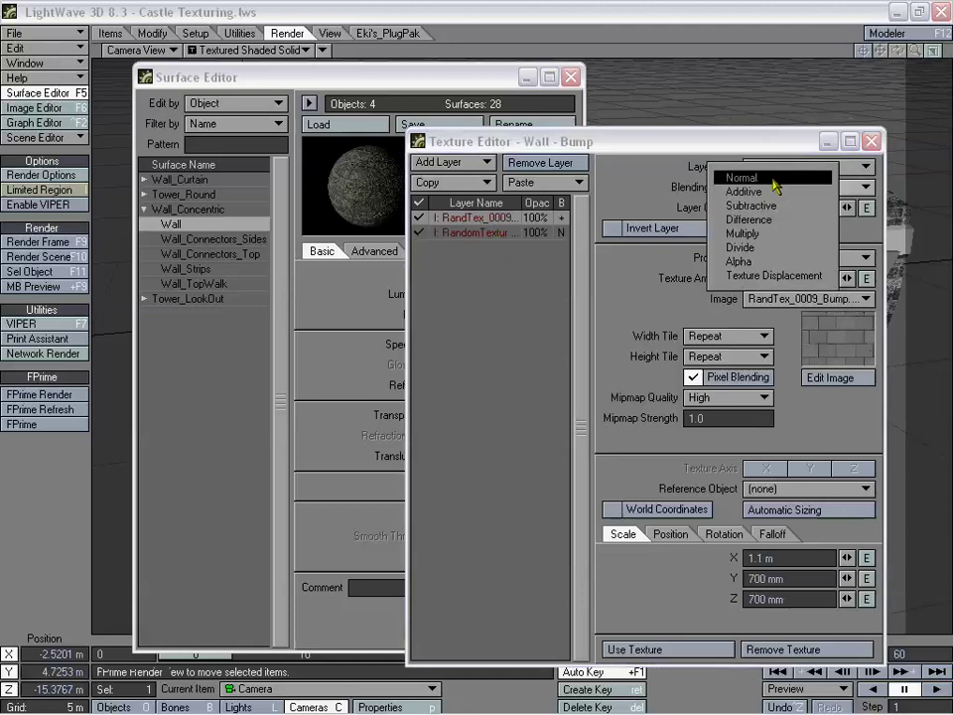
pyautogui.click(774, 178)
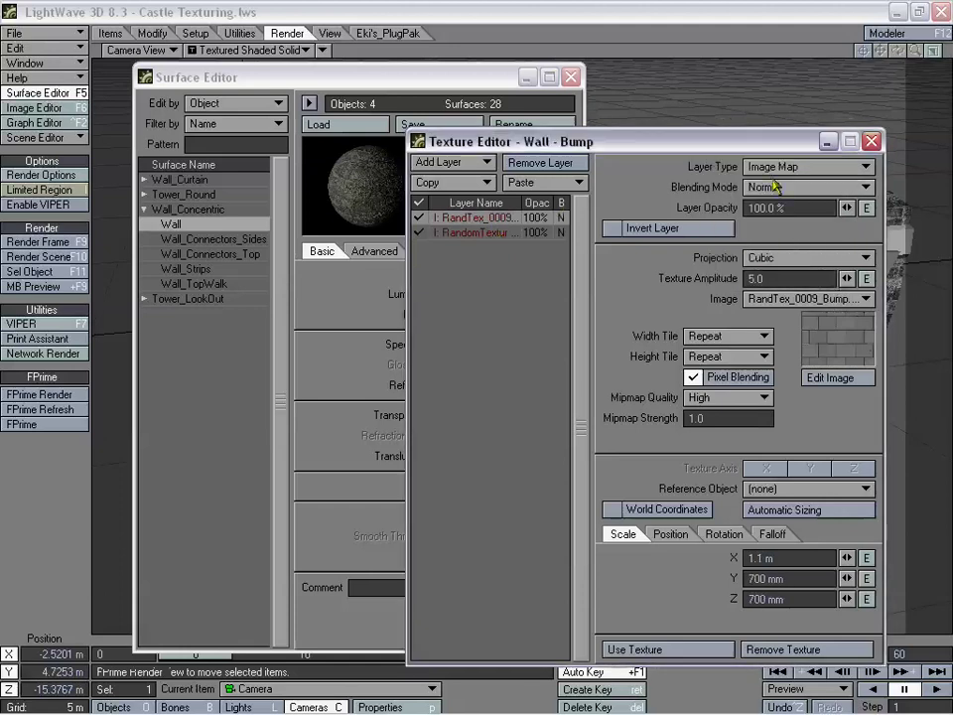
pyautogui.click(506, 234)
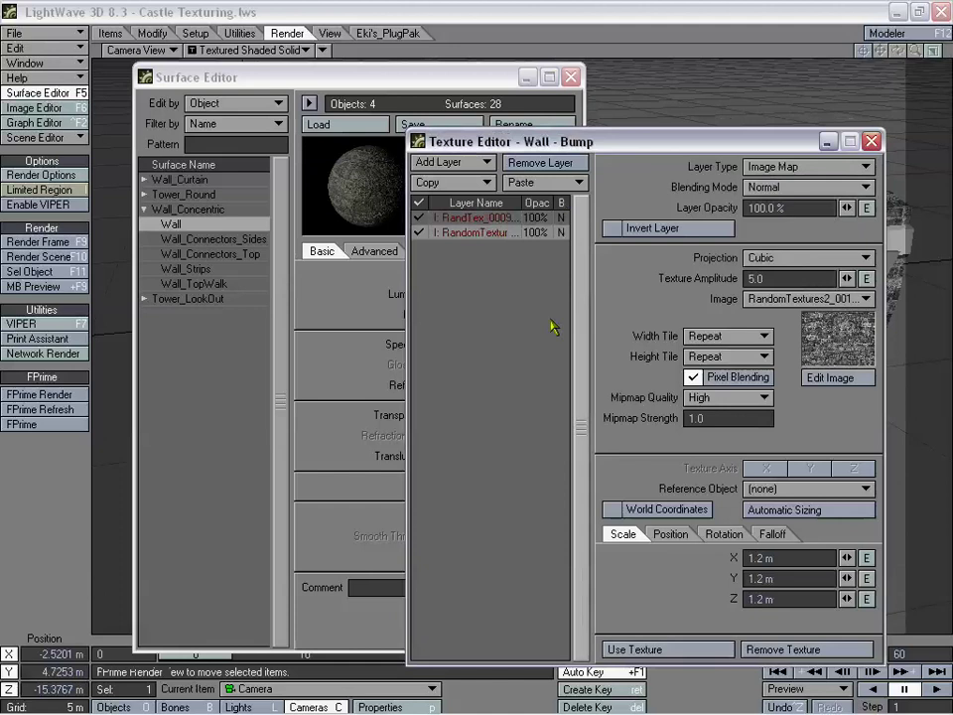
pyautogui.click(474, 218)
pyautogui.click(493, 232)
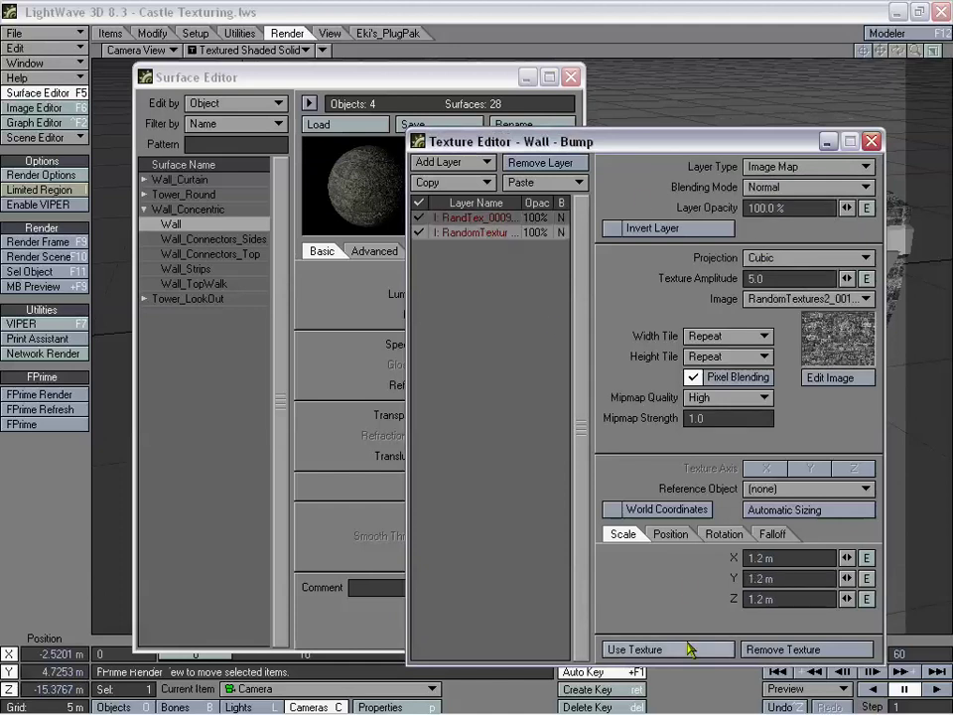
pyautogui.click(685, 649)
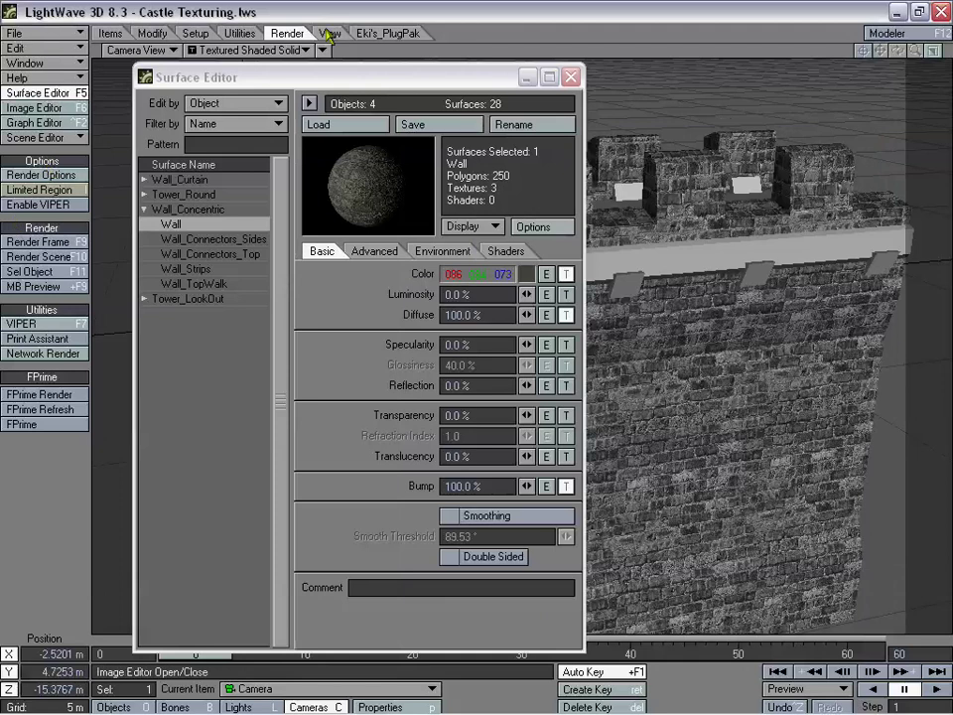
# - Render the current frame to check the wall's brick textures, and close the finished render
pyautogui.click(31, 244)
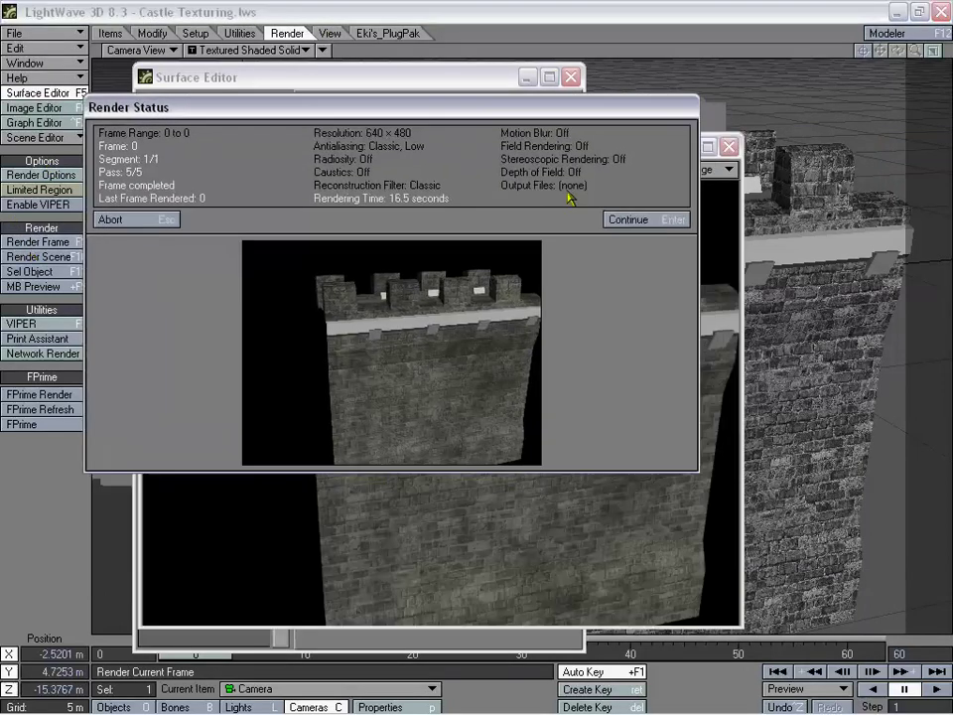
pyautogui.click(645, 227)
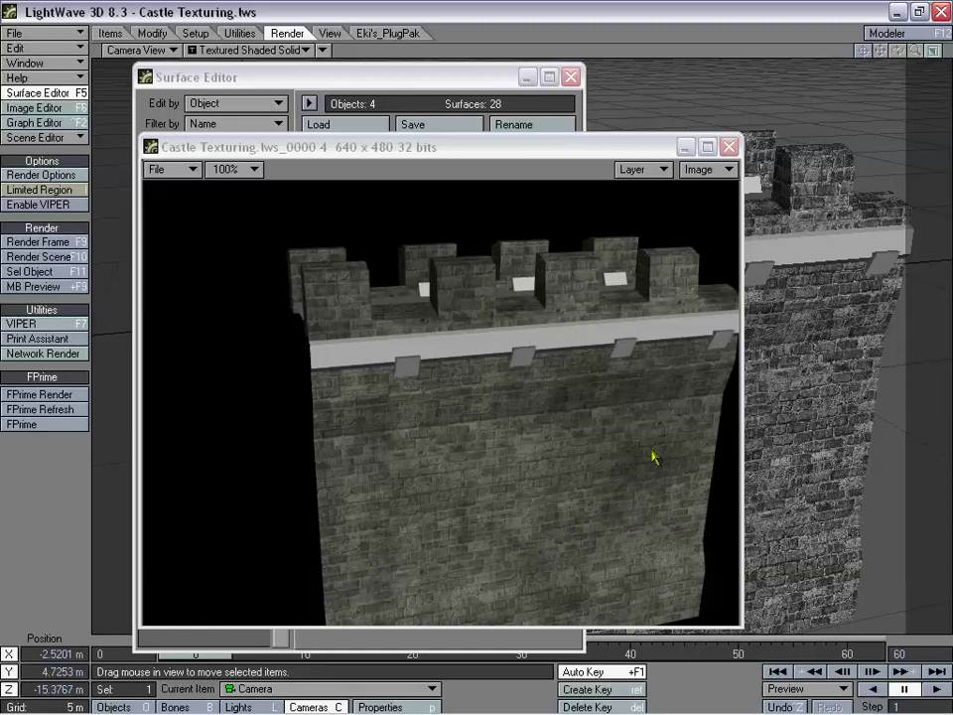
pyautogui.click(730, 147)
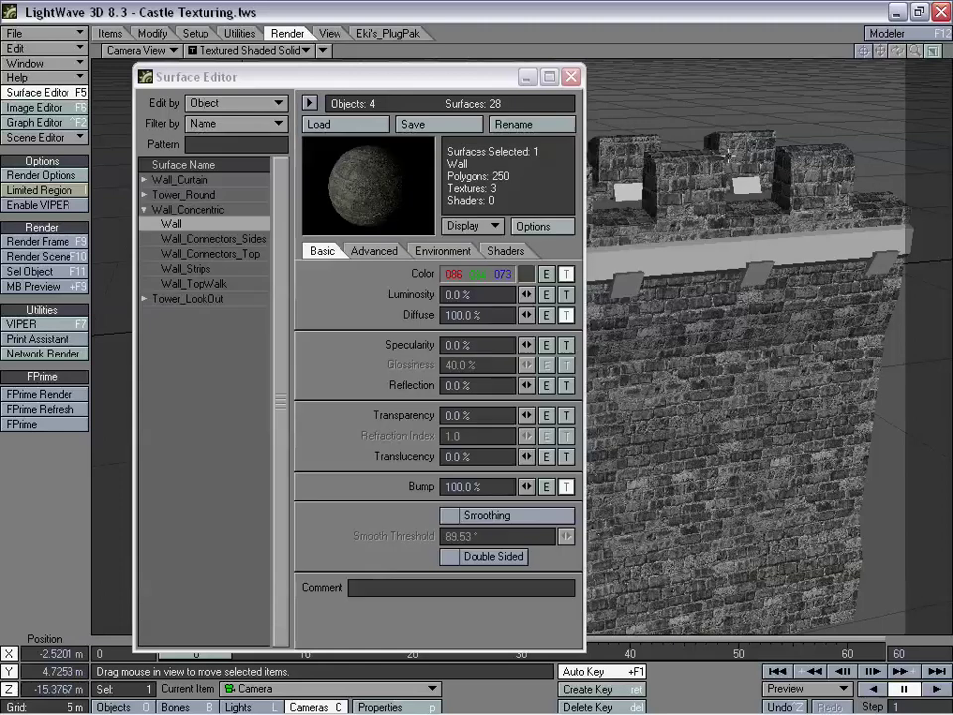
# - Move and rotate the camera to about X -1.43 m, Y 5.45 m, Z -12.49 m, looking down closely on the wall's battlements
pyautogui.click(571, 79)
pyautogui.moveTo(556, 248); pyautogui.dragTo(537, 320)
pyautogui.moveTo(536, 320); pyautogui.dragTo(536, 285, button='right')
pyautogui.press('y')
pyautogui.press('t')
pyautogui.moveTo(536, 285); pyautogui.dragTo(562, 221)
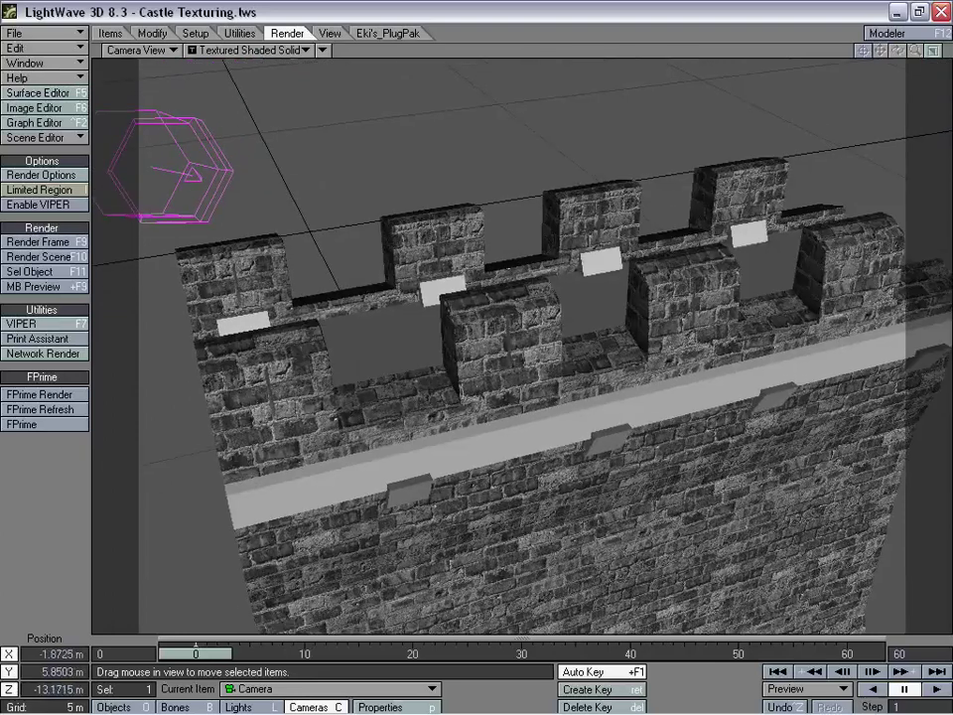
pyautogui.moveTo(562, 222)
pyautogui.mouseDown(button='right')
pyautogui.moveTo(561, 268)
pyautogui.moveTo(561, 210)
pyautogui.mouseUp(button='right')
pyautogui.moveTo(562, 211); pyautogui.dragTo(539, 279)
pyautogui.moveTo(540, 279); pyautogui.dragTo(539, 256, button='right')
pyautogui.moveTo(540, 256); pyautogui.dragTo(537, 239)
pyautogui.moveTo(537, 240); pyautogui.dragTo(537, 269, button='right')
pyautogui.moveTo(537, 268); pyautogui.dragTo(554, 220)
pyautogui.moveTo(554, 220); pyautogui.dragTo(554, 233, button='right')
pyautogui.moveTo(612, 347); pyautogui.dragTo(612, 352, button='right')
pyautogui.moveTo(613, 352); pyautogui.dragTo(623, 321)
pyautogui.moveTo(624, 322); pyautogui.dragTo(623, 315, button='right')
pyautogui.moveTo(601, 353); pyautogui.dragTo(602, 332)
pyautogui.moveTo(605, 358); pyautogui.dragTo(605, 380, button='right')
pyautogui.moveTo(620, 309); pyautogui.dragTo(609, 352)
pyautogui.moveTo(610, 355); pyautogui.dragTo(610, 350, button='right')
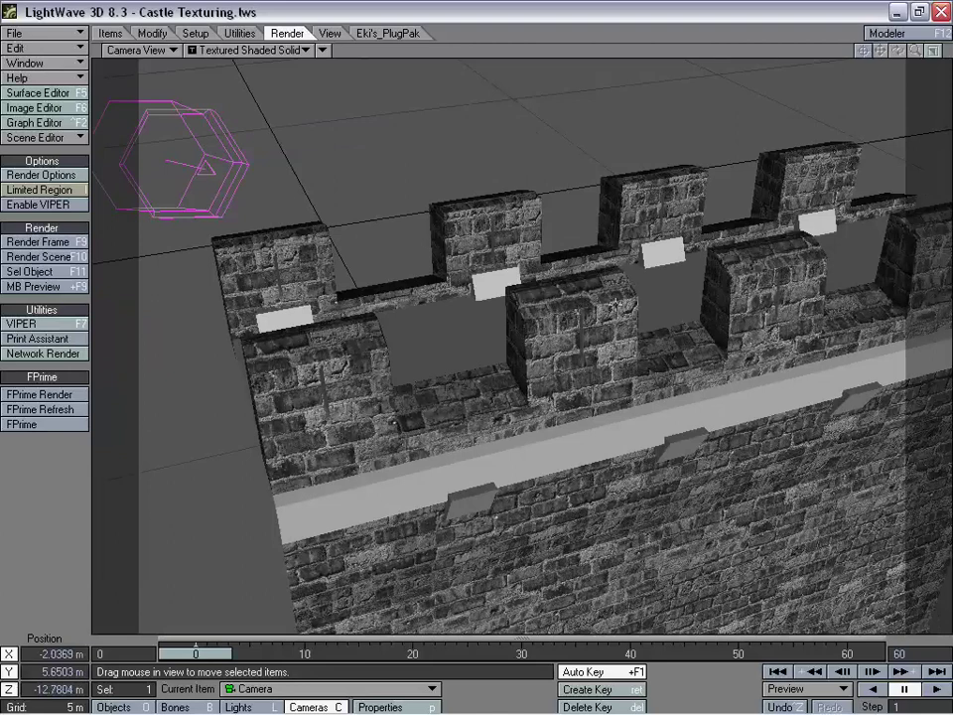
pyautogui.moveTo(461, 360); pyautogui.dragTo(462, 387)
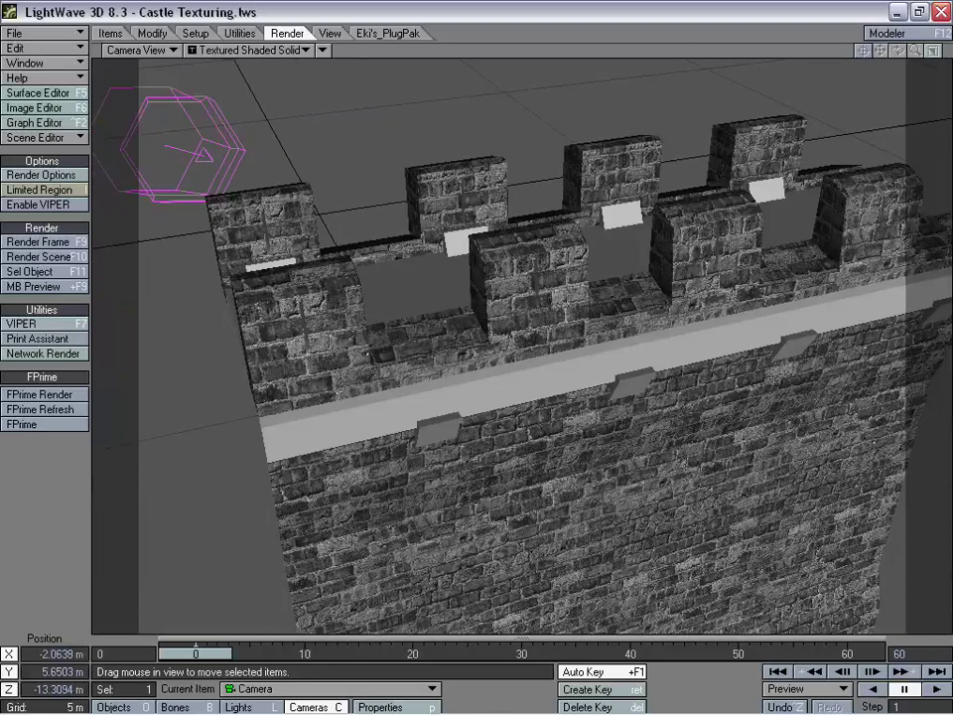
pyautogui.moveTo(595, 377); pyautogui.dragTo(612, 347)
pyautogui.moveTo(511, 349); pyautogui.dragTo(511, 365, button='right')
pyautogui.moveTo(390, 262); pyautogui.dragTo(400, 257)
pyautogui.moveTo(400, 257); pyautogui.dragTo(400, 249, button='right')
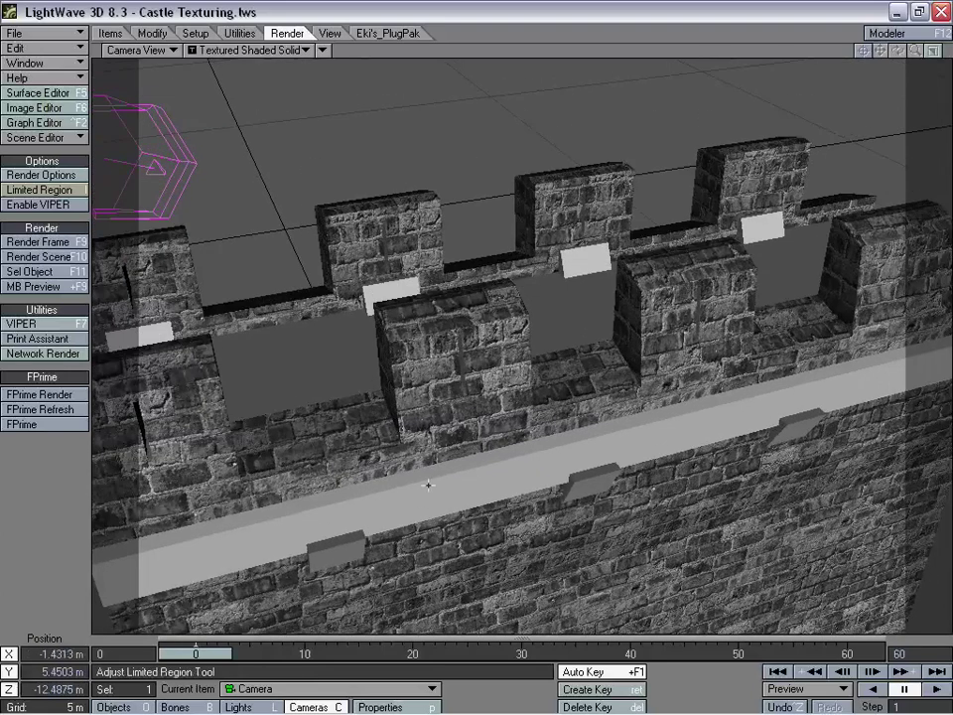
# - Copy the Wall surface's settings and paste them onto the Wall_Strips surface of Wall_Concentric
pyautogui.click(32, 92)
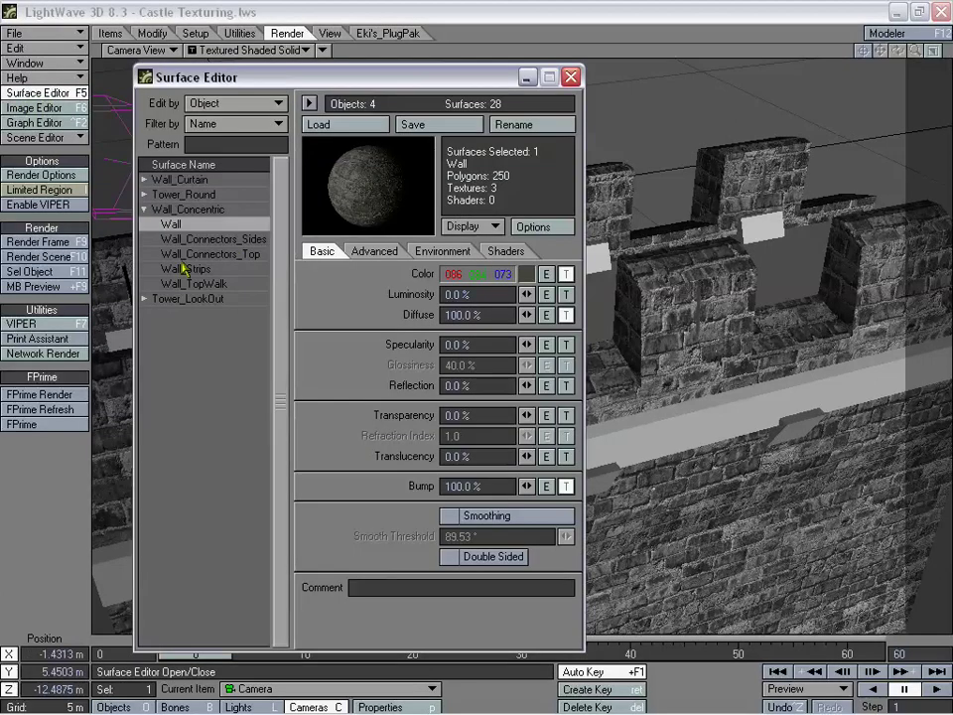
pyautogui.rightClick(184, 226)
pyautogui.click(191, 230)
pyautogui.click(169, 268)
pyautogui.rightClick(191, 271)
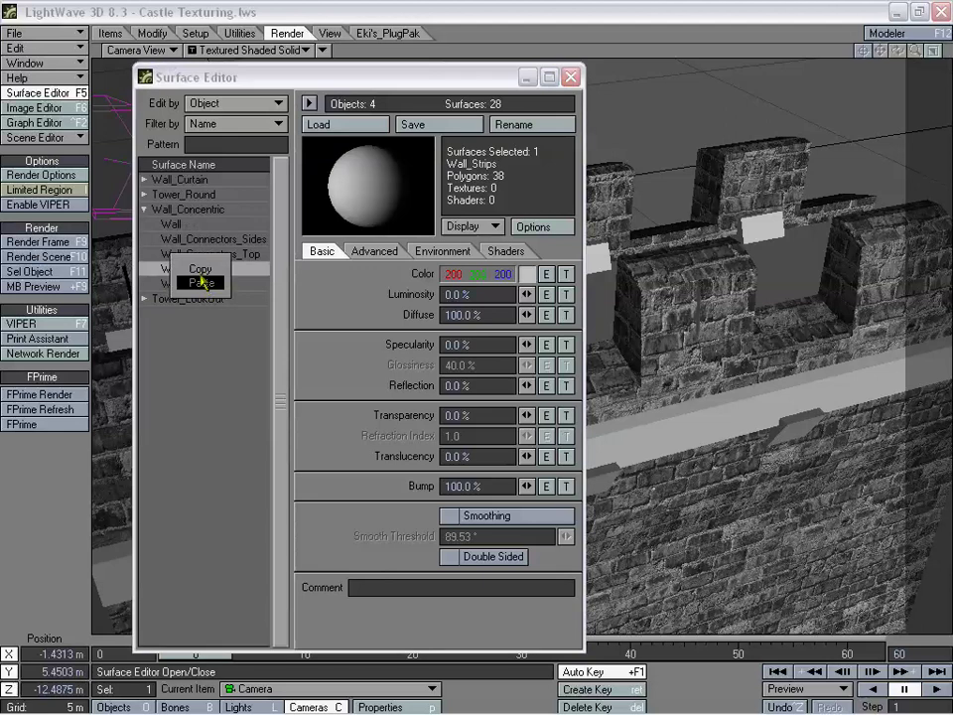
pyautogui.click(204, 288)
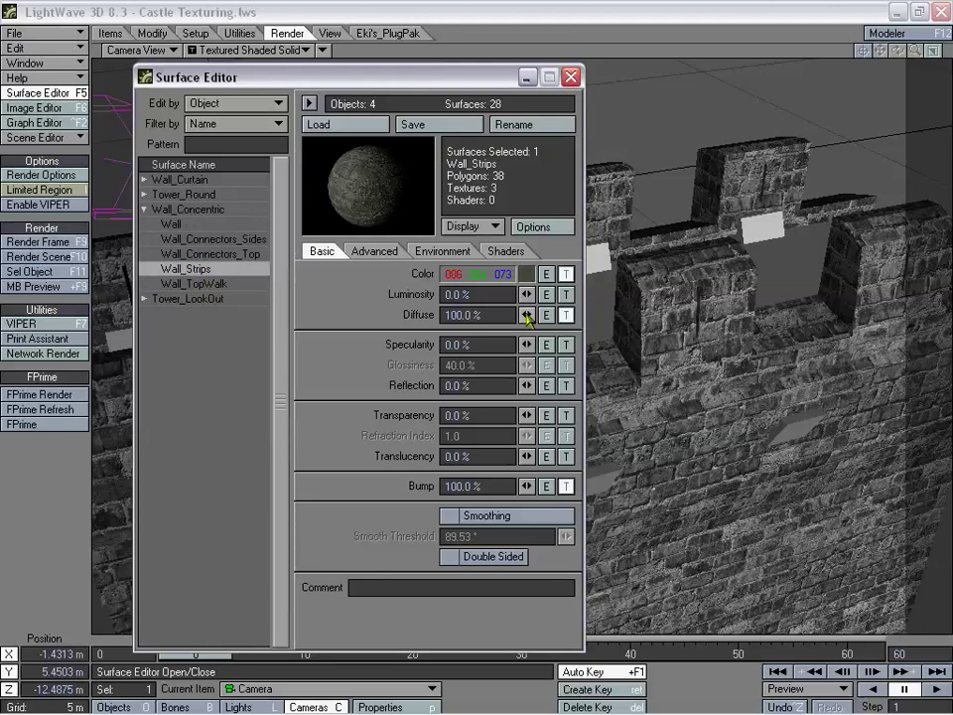
# - Lighten the Wall_Strips surface's base color to RGB 159, 157, 142
pyautogui.click(527, 274)
pyautogui.moveTo(548, 248); pyautogui.dragTo(544, 202)
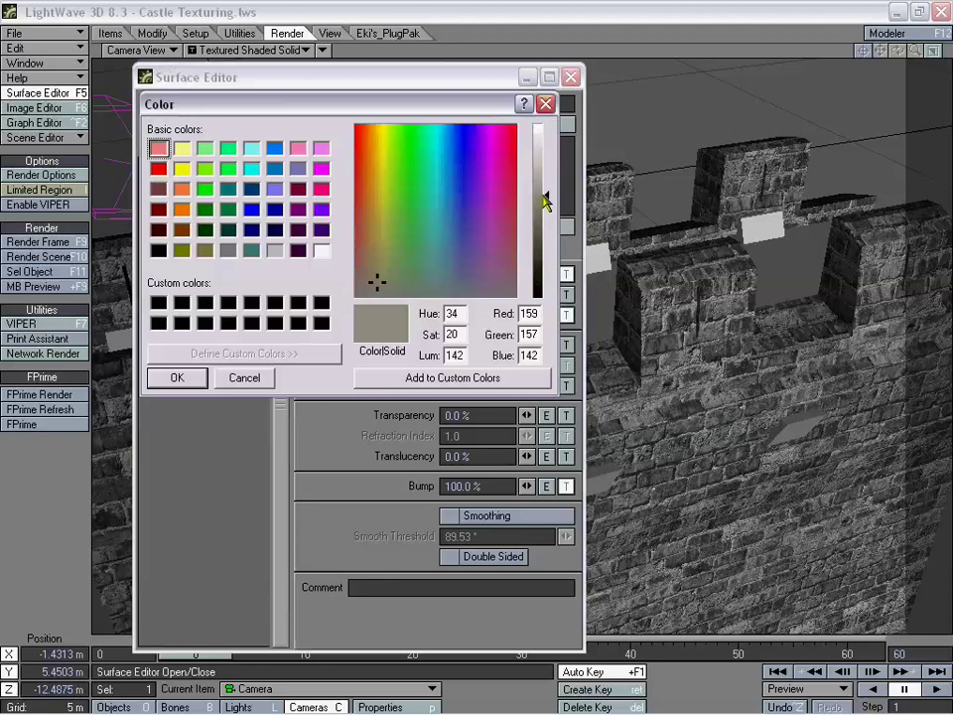
pyautogui.click(202, 379)
pyautogui.moveTo(377, 78); pyautogui.dragTo(387, 74)
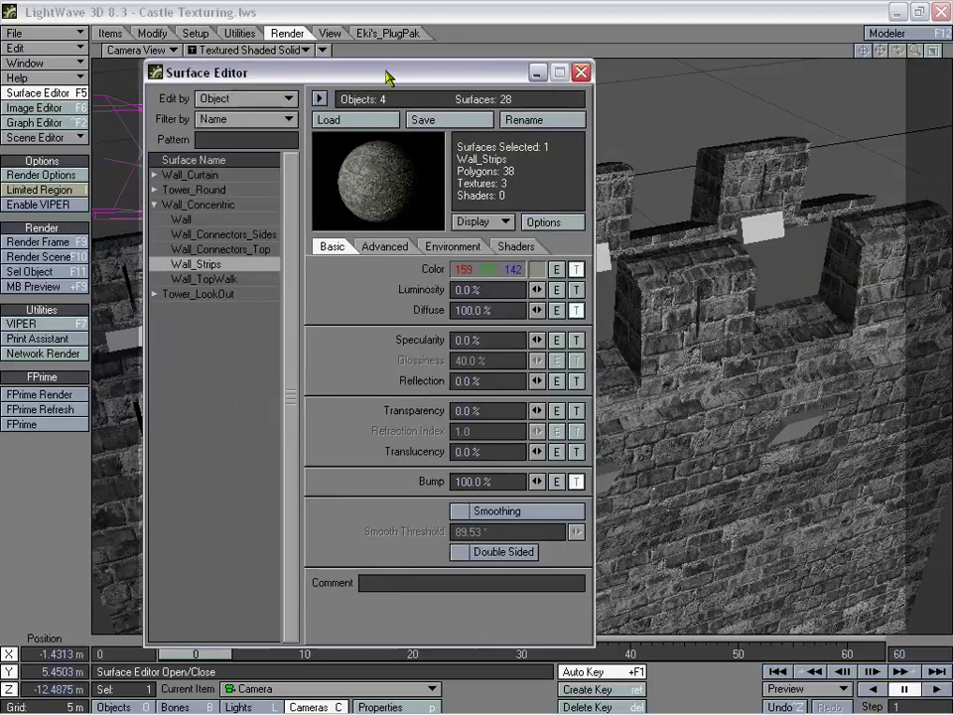
# - Render the current frame to check the strips on the battlements, and close the finished render
pyautogui.click(55, 242)
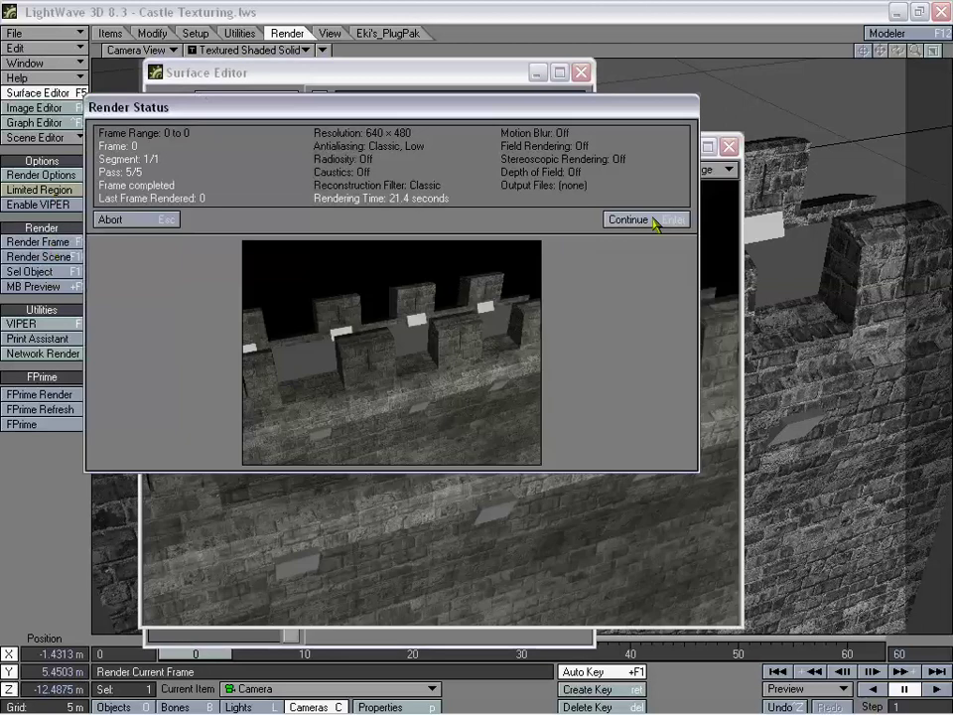
pyautogui.click(655, 221)
pyautogui.moveTo(509, 151); pyautogui.dragTo(539, 122)
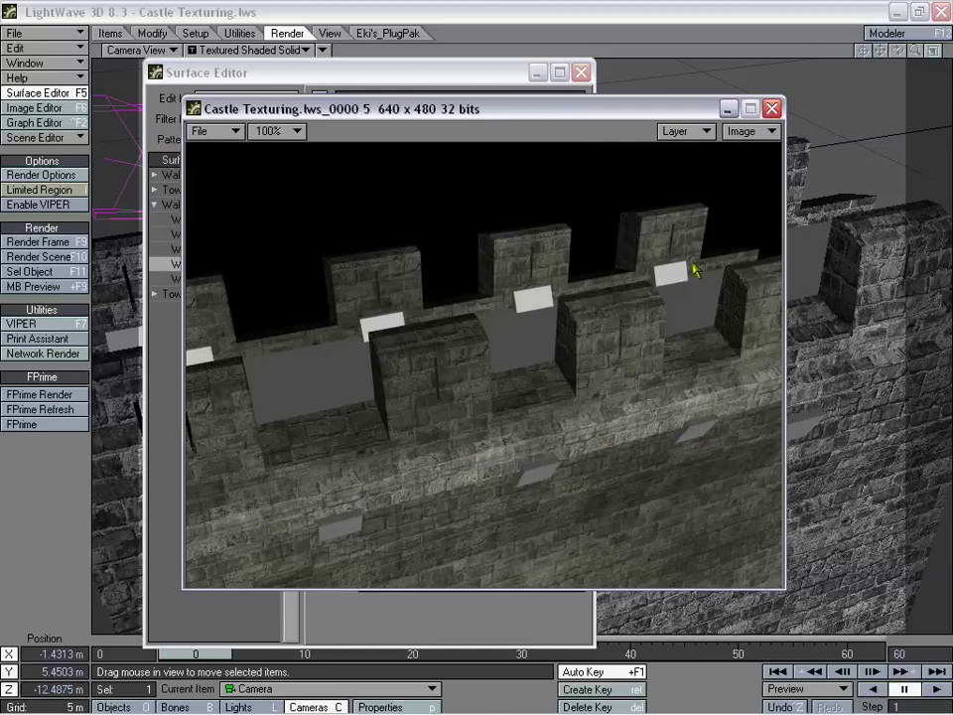
pyautogui.click(772, 108)
# - Set the Wall_TopWalk surface's base color to RGB 145, 132, 108
pyautogui.moveTo(346, 72); pyautogui.dragTo(323, 86)
pyautogui.click(228, 278)
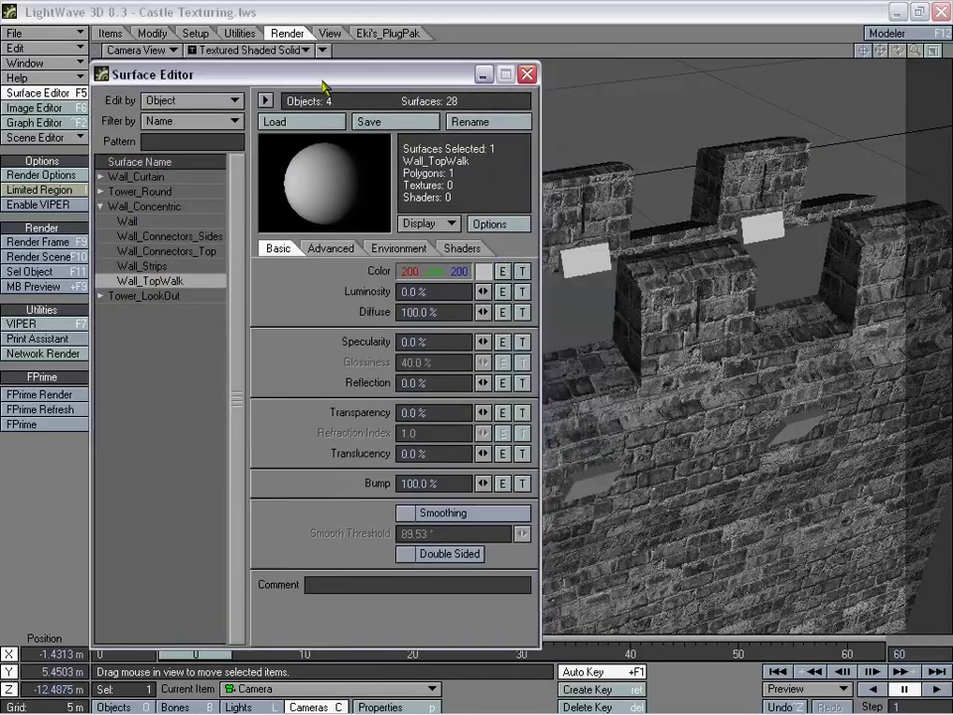
pyautogui.moveTo(382, 84); pyautogui.dragTo(398, 302)
pyautogui.click(521, 268)
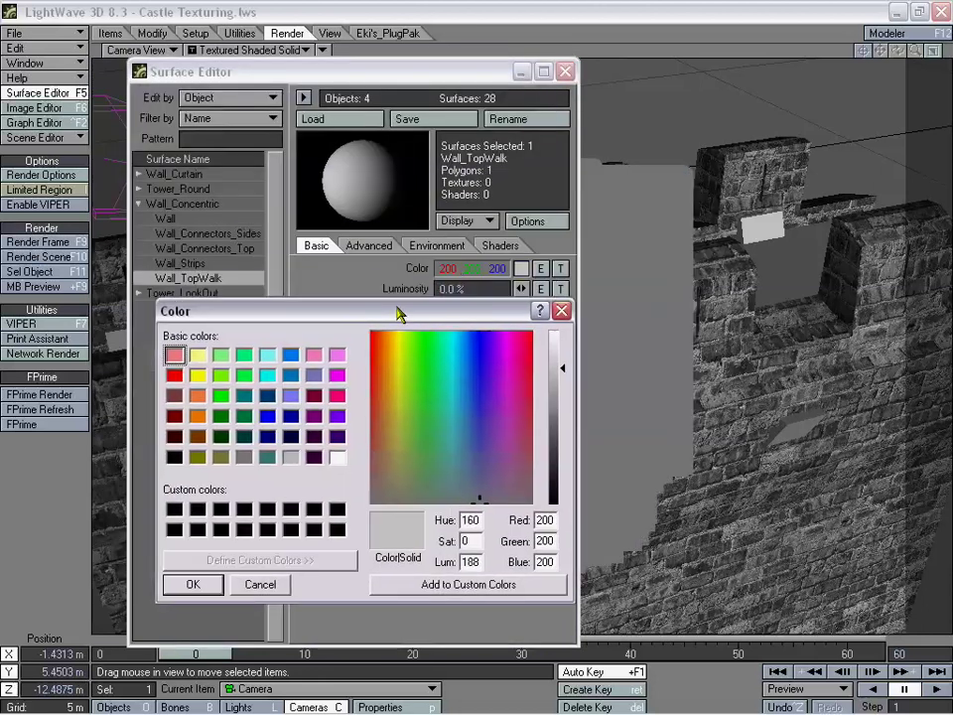
pyautogui.moveTo(553, 519); pyautogui.dragTo(476, 522)
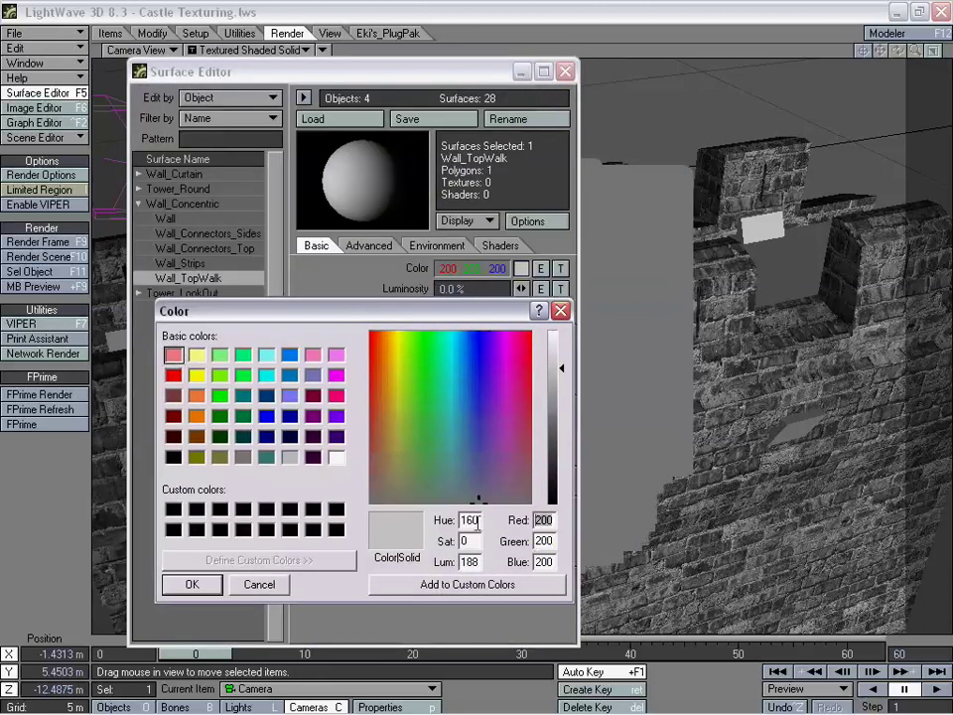
pyautogui.write('145')
pyautogui.press('Tab')
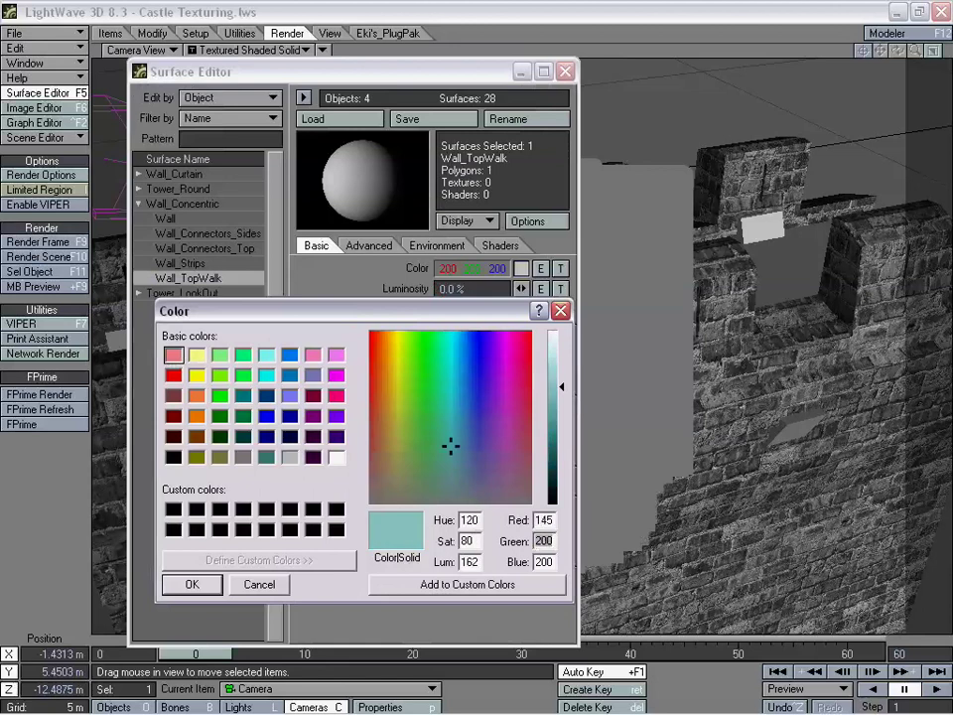
pyautogui.write('132')
pyautogui.press('Tab')
pyautogui.write('108')
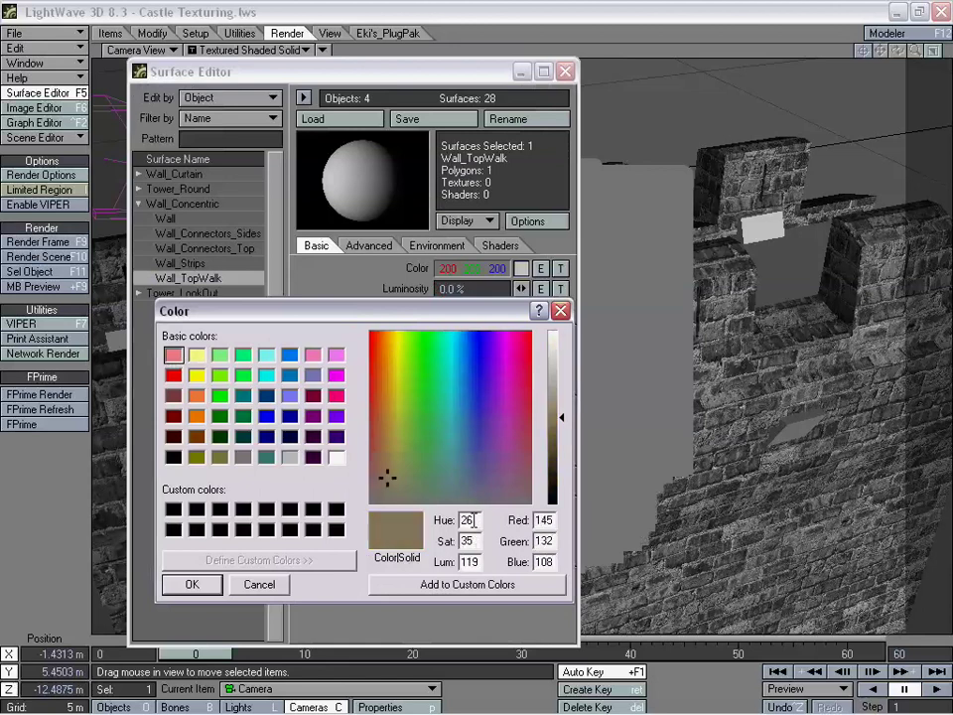
pyautogui.click(191, 585)
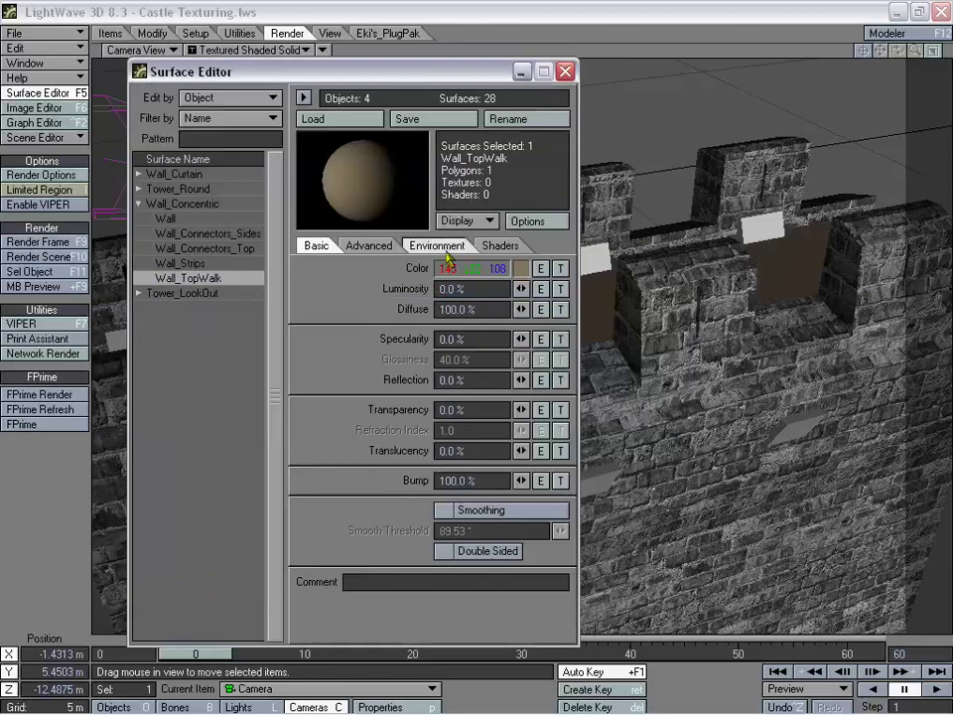
# - Add a diffuse texture to the Wall_TopWalk surface using the image RandomTextures2_0012_Bump.jpg
pyautogui.moveTo(406, 84); pyautogui.dragTo(373, 84)
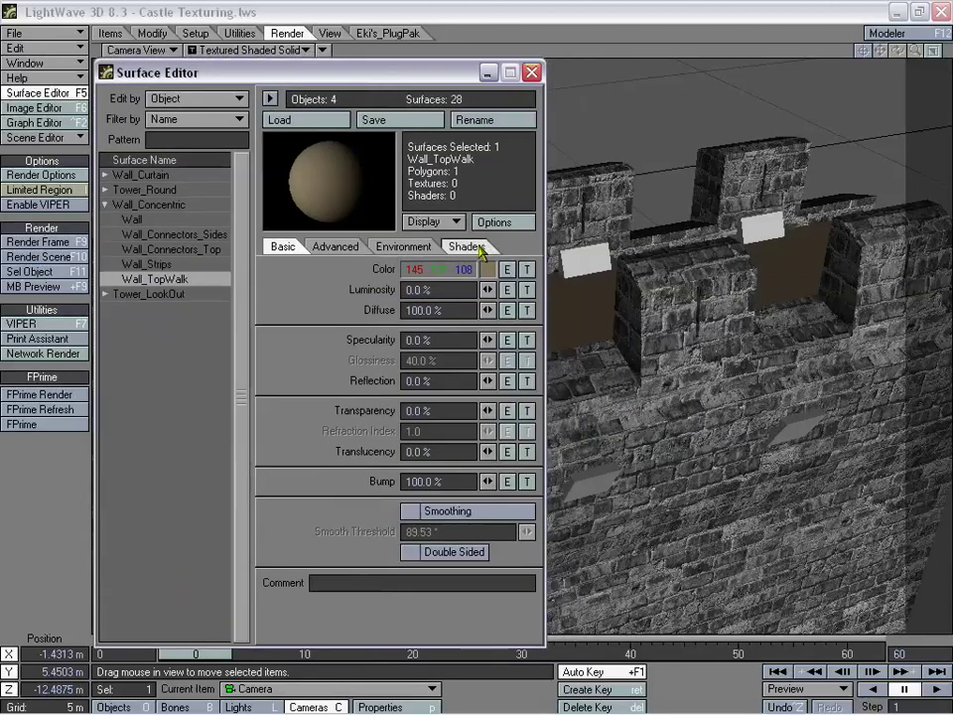
pyautogui.click(526, 310)
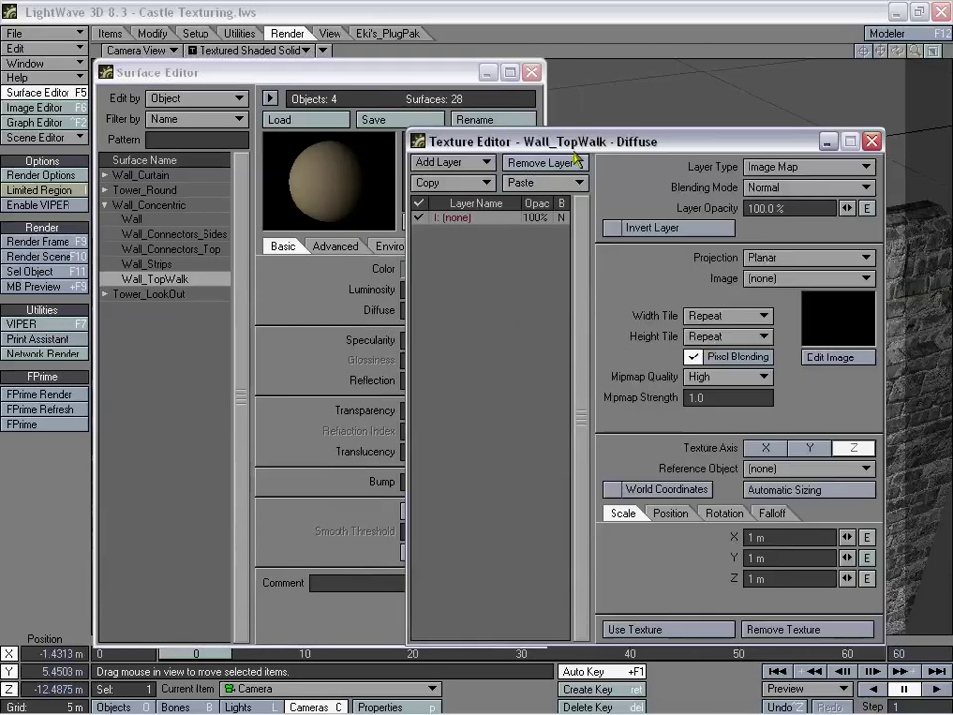
pyautogui.moveTo(579, 148); pyautogui.dragTo(518, 179)
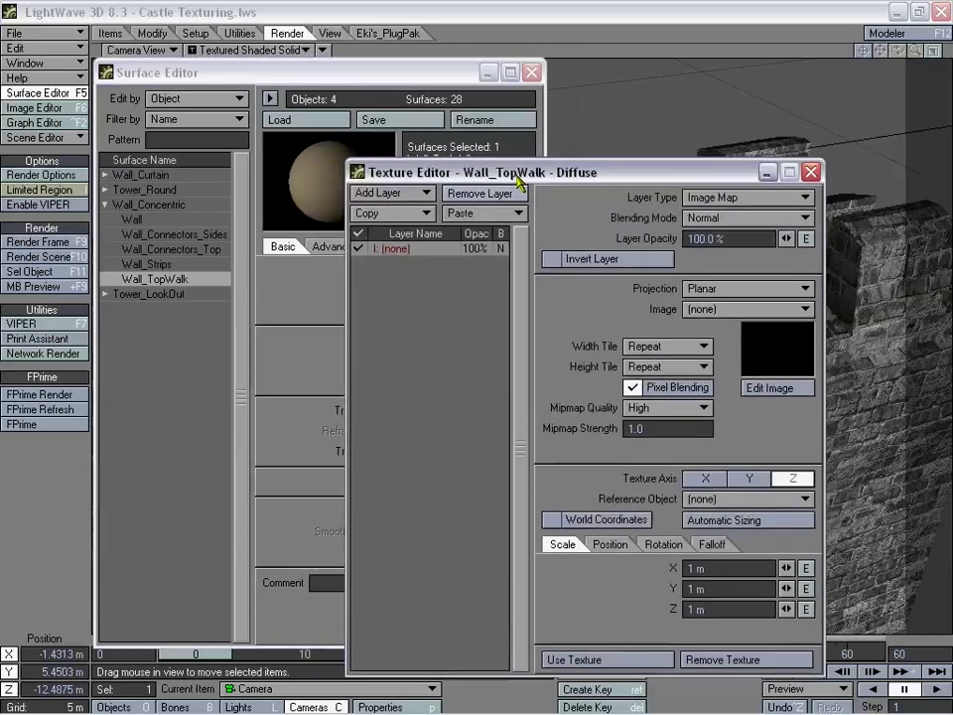
pyautogui.click(726, 313)
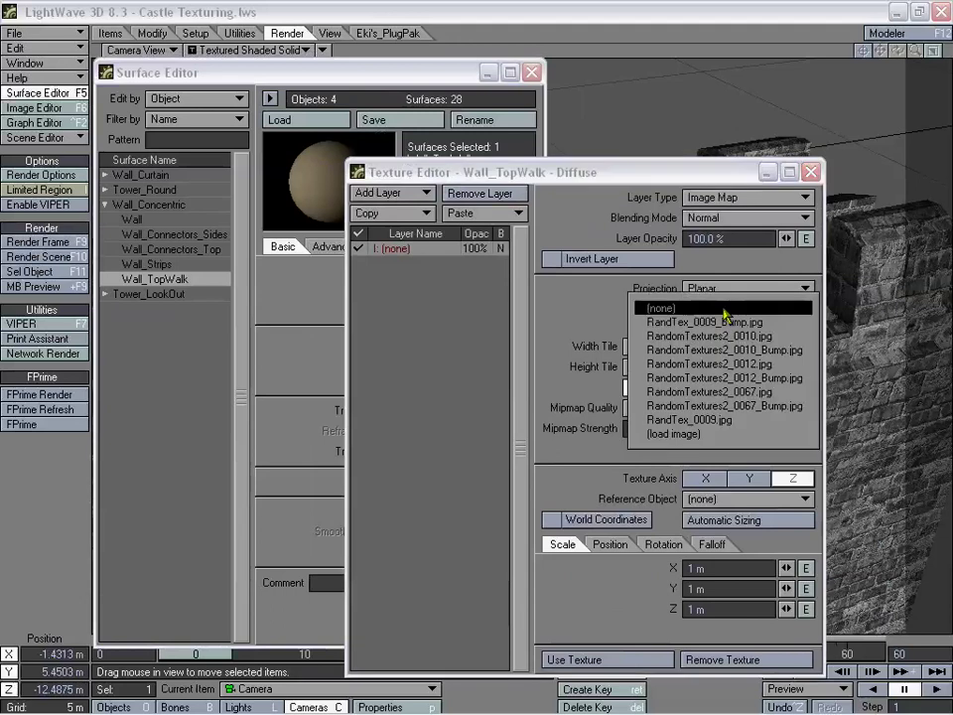
pyautogui.click(784, 379)
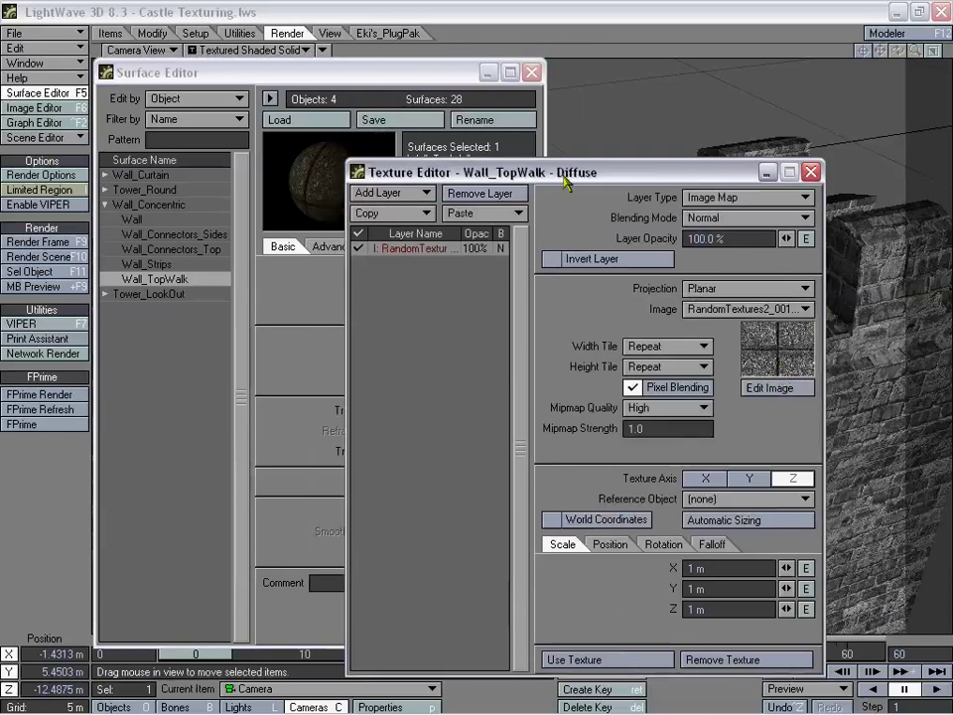
# - Set the projection of Wall_TopWalk's diffuse image layer to Cubic
pyautogui.moveTo(565, 179)
pyautogui.mouseDown()
pyautogui.moveTo(592, 166)
pyautogui.moveTo(556, 165)
pyautogui.mouseUp()
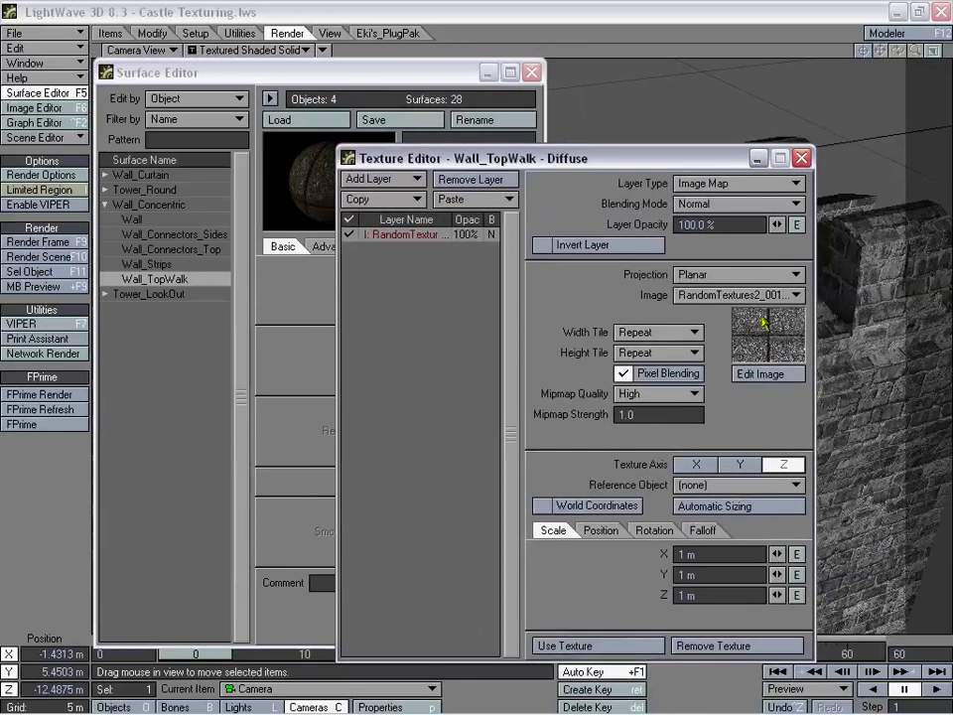
pyautogui.moveTo(624, 158); pyautogui.dragTo(651, 157)
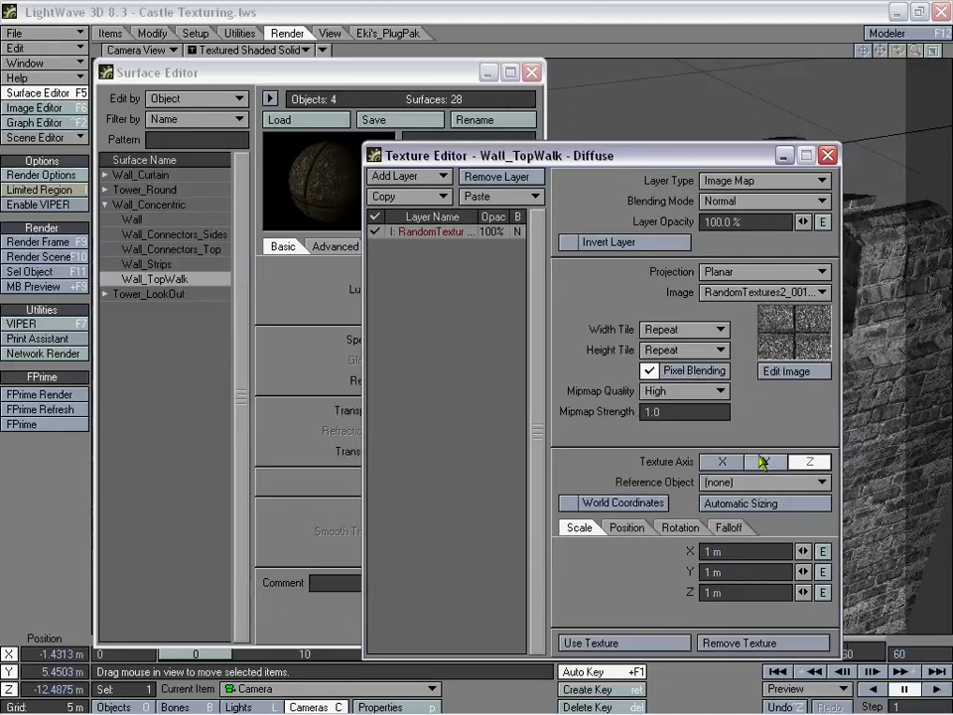
pyautogui.click(740, 271)
pyautogui.click(745, 312)
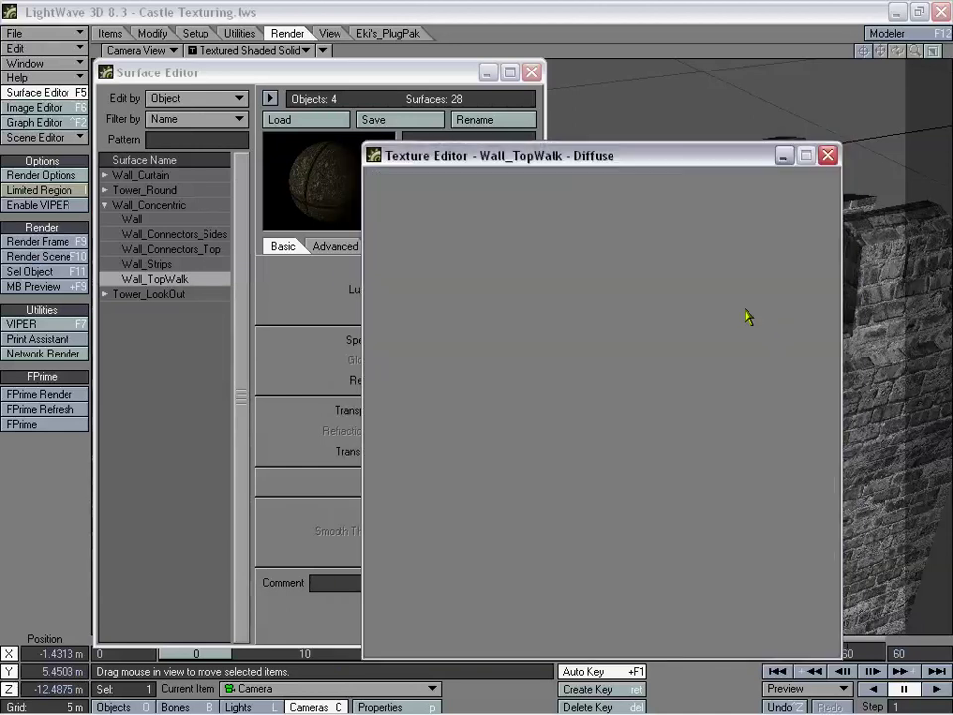
pyautogui.moveTo(646, 165)
pyautogui.mouseDown()
pyautogui.moveTo(614, 178)
pyautogui.moveTo(623, 176)
pyautogui.moveTo(609, 165)
pyautogui.moveTo(644, 164)
pyautogui.mouseUp()
pyautogui.click(717, 278)
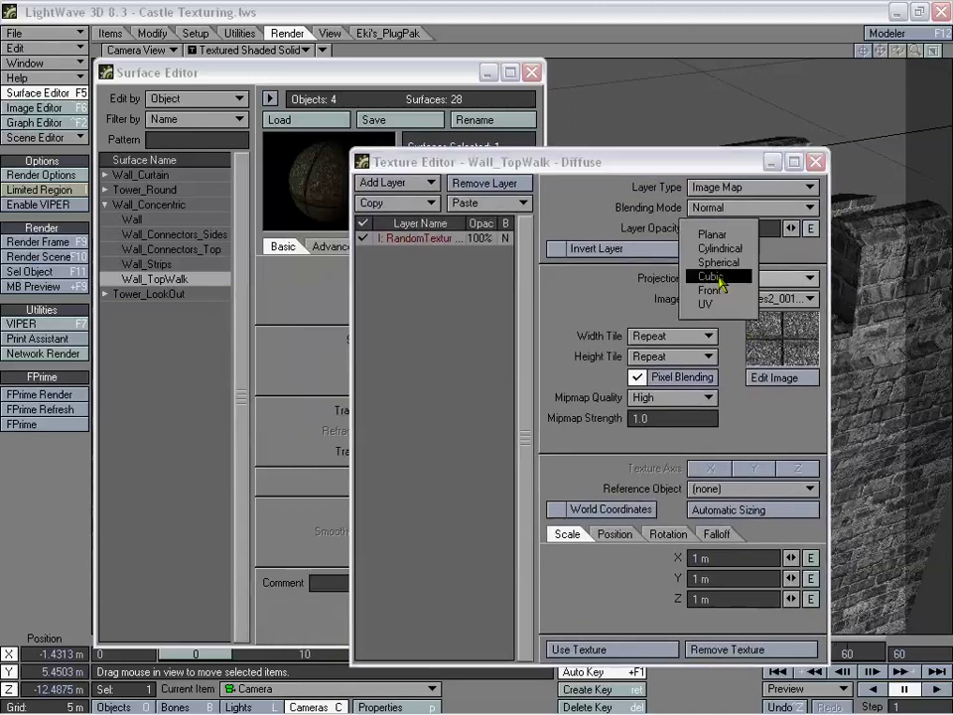
pyautogui.click(718, 237)
pyautogui.click(730, 279)
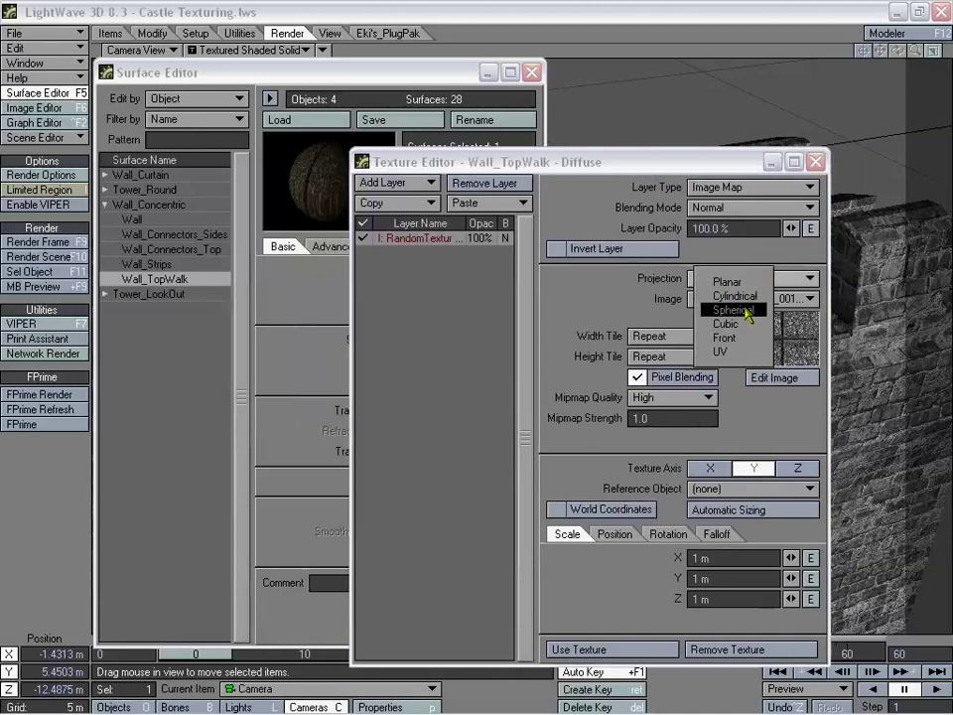
pyautogui.click(707, 319)
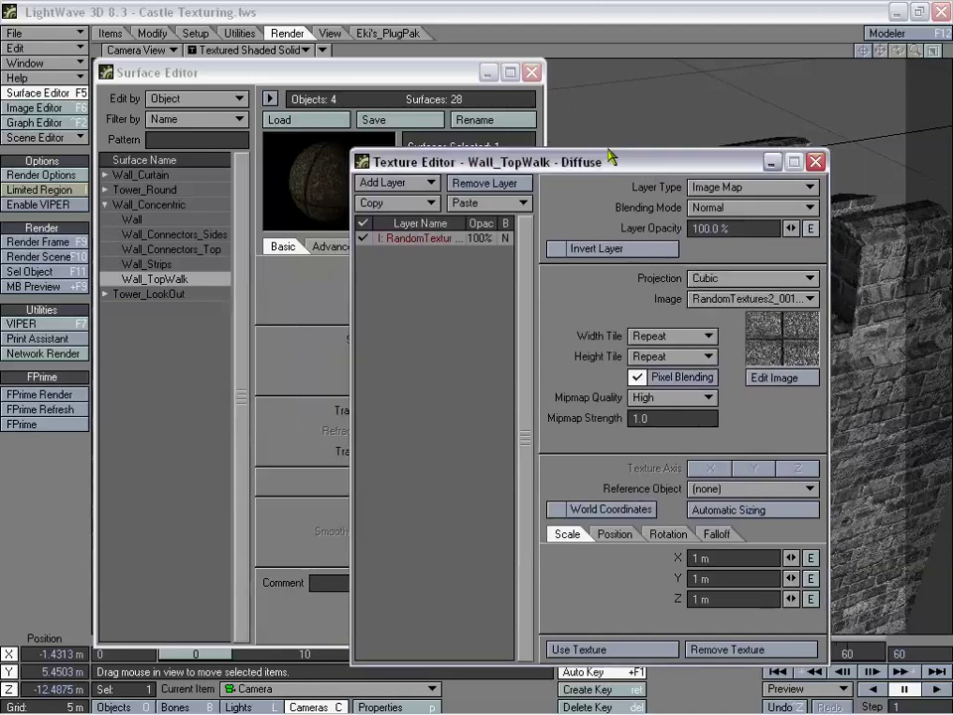
pyautogui.moveTo(609, 156)
pyautogui.mouseDown()
pyautogui.moveTo(721, 157)
pyautogui.moveTo(551, 156)
pyautogui.moveTo(596, 144)
pyautogui.mouseUp()
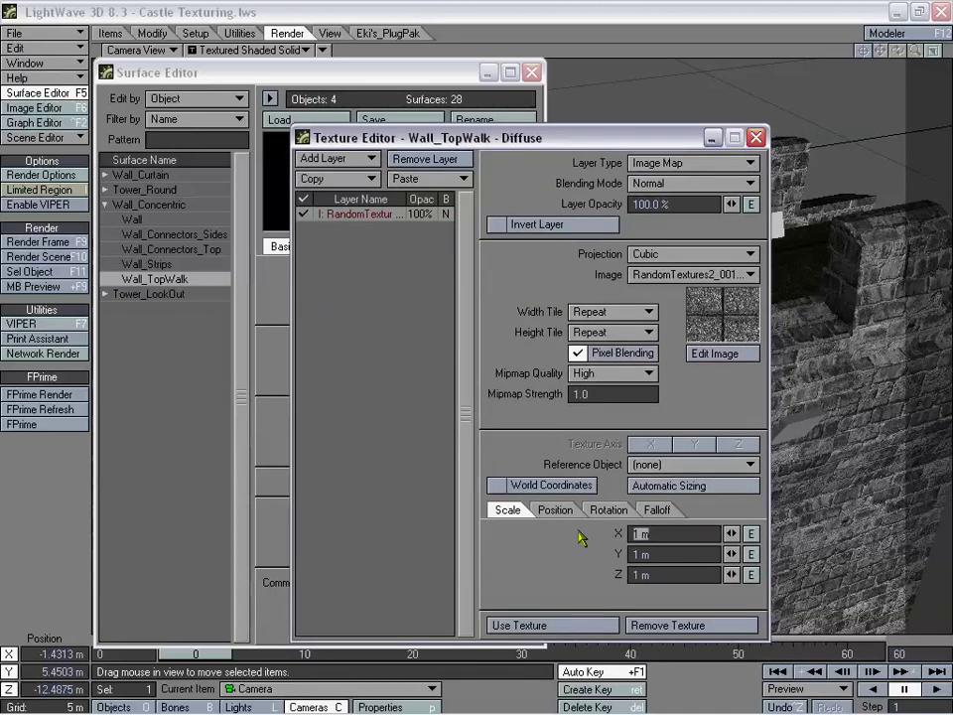
# - Switch the viewport to Perspective and examine the top walk between the concentric wall's battlements up close
pyautogui.moveTo(527, 137); pyautogui.dragTo(372, 129)
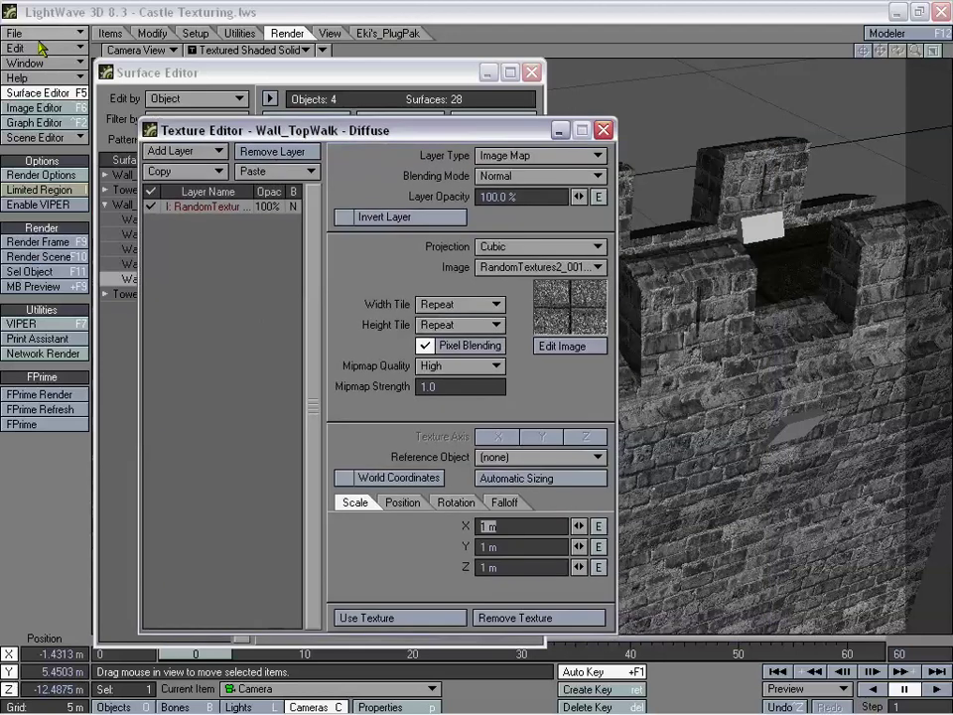
pyautogui.click(139, 50)
pyautogui.click(129, 119)
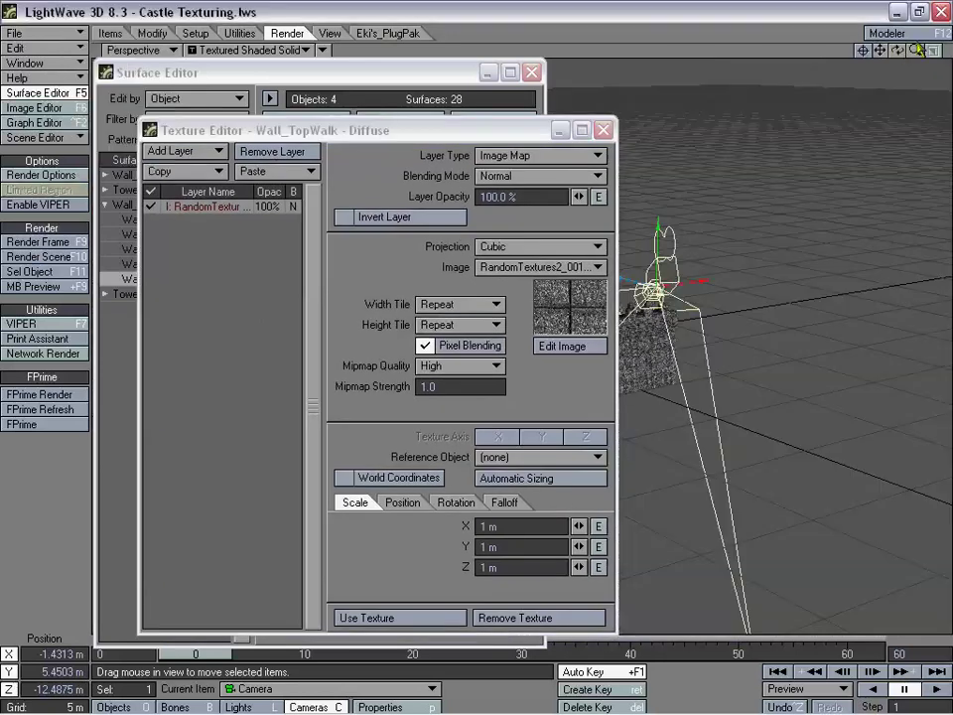
pyautogui.moveTo(881, 50); pyautogui.dragTo(854, 40)
pyautogui.moveTo(916, 51); pyautogui.dragTo(933, 77)
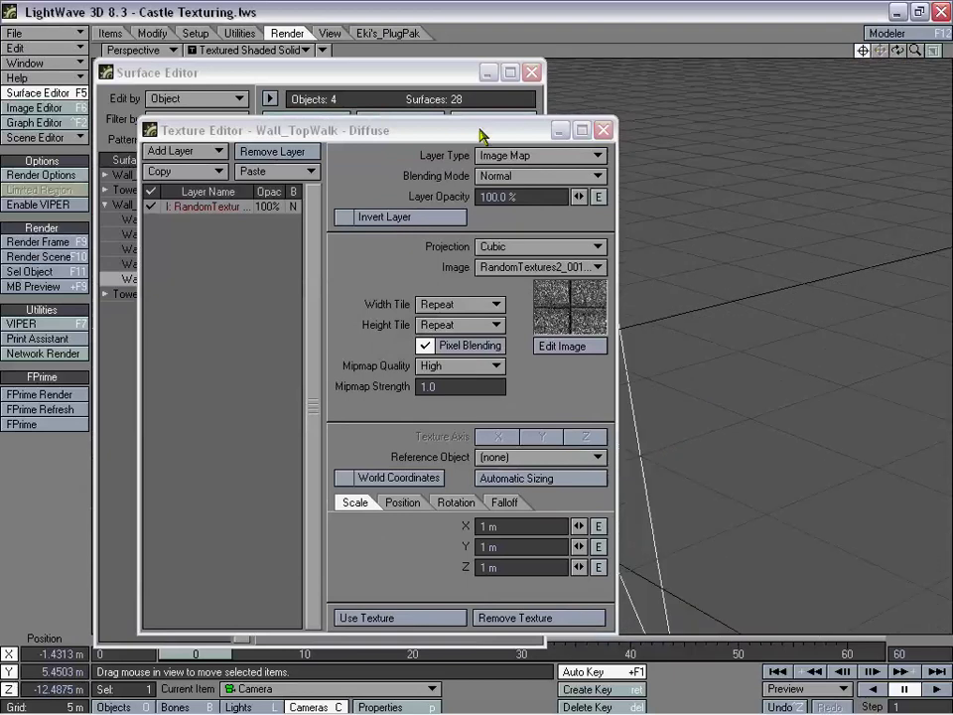
pyautogui.moveTo(480, 135); pyautogui.dragTo(259, 142)
pyautogui.moveTo(328, 73); pyautogui.dragTo(52, 79)
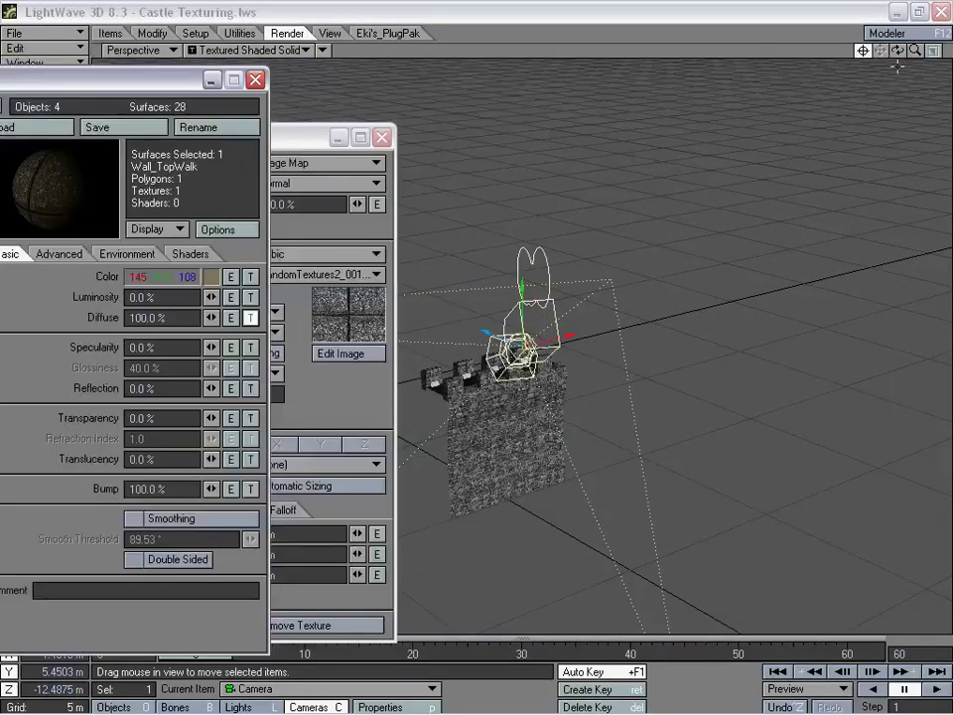
pyautogui.moveTo(898, 66); pyautogui.dragTo(906, 99)
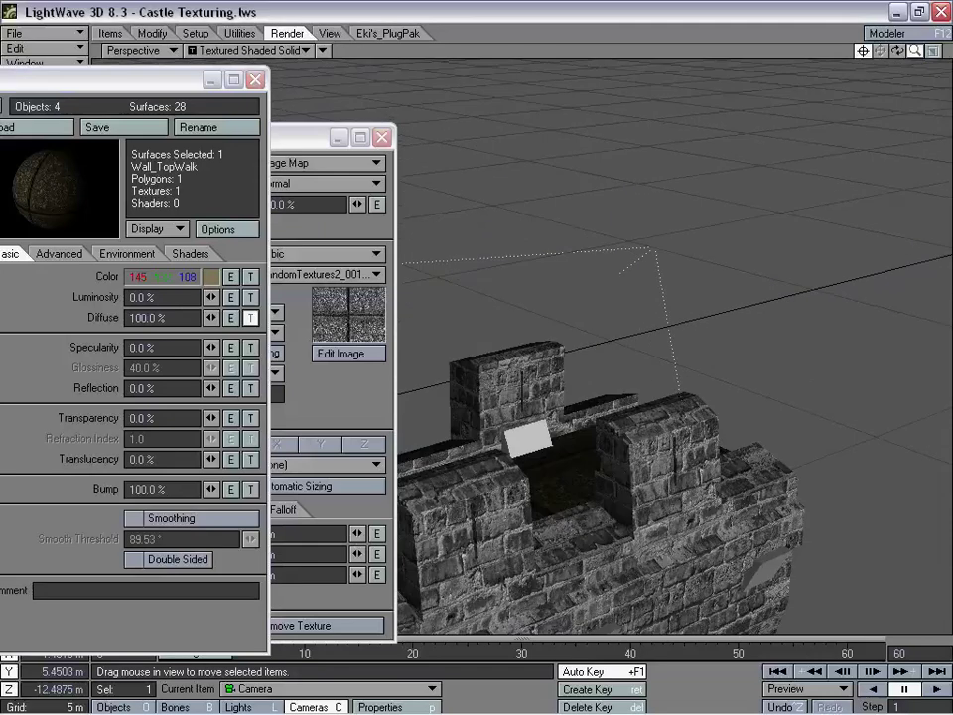
pyautogui.moveTo(915, 49); pyautogui.dragTo(893, 59)
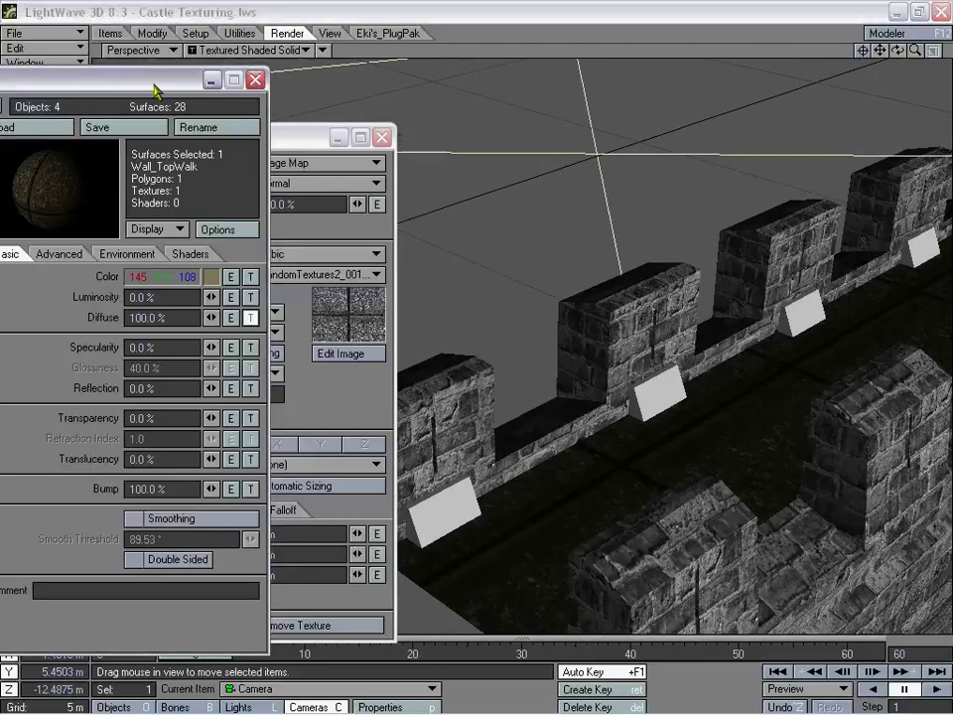
# - Set the X, Y and Z scale of Wall_TopWalk's diffuse image layer to 100 mm
pyautogui.moveTo(189, 79); pyautogui.dragTo(573, 70)
pyautogui.click(627, 307)
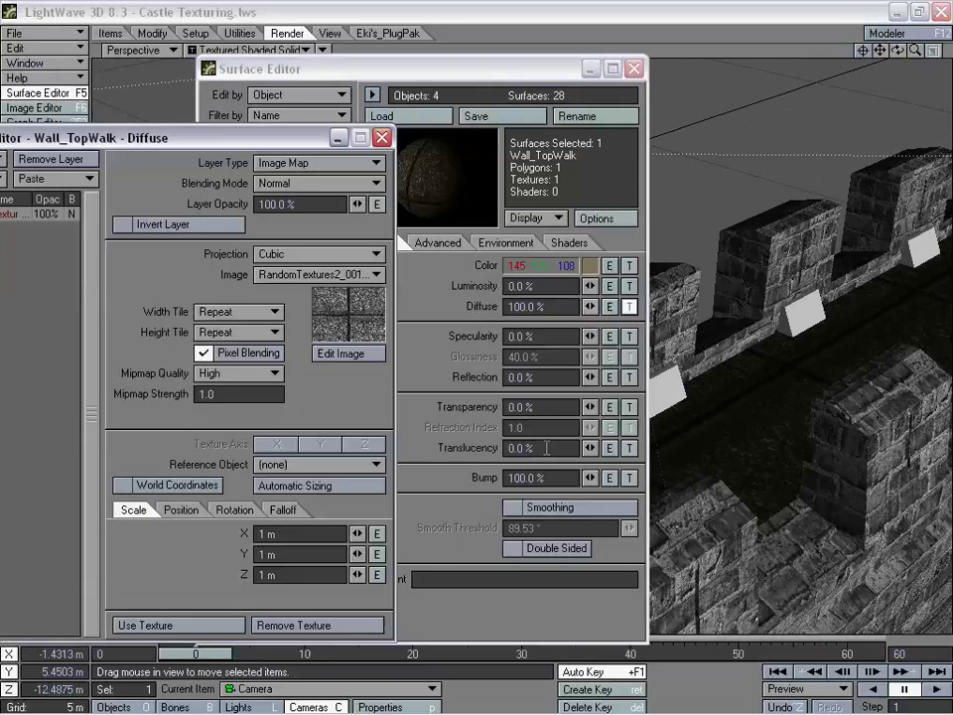
pyautogui.click(283, 534)
pyautogui.write('100mm')
pyautogui.press('Tab')
pyautogui.write('100mm')
pyautogui.press('Tab')
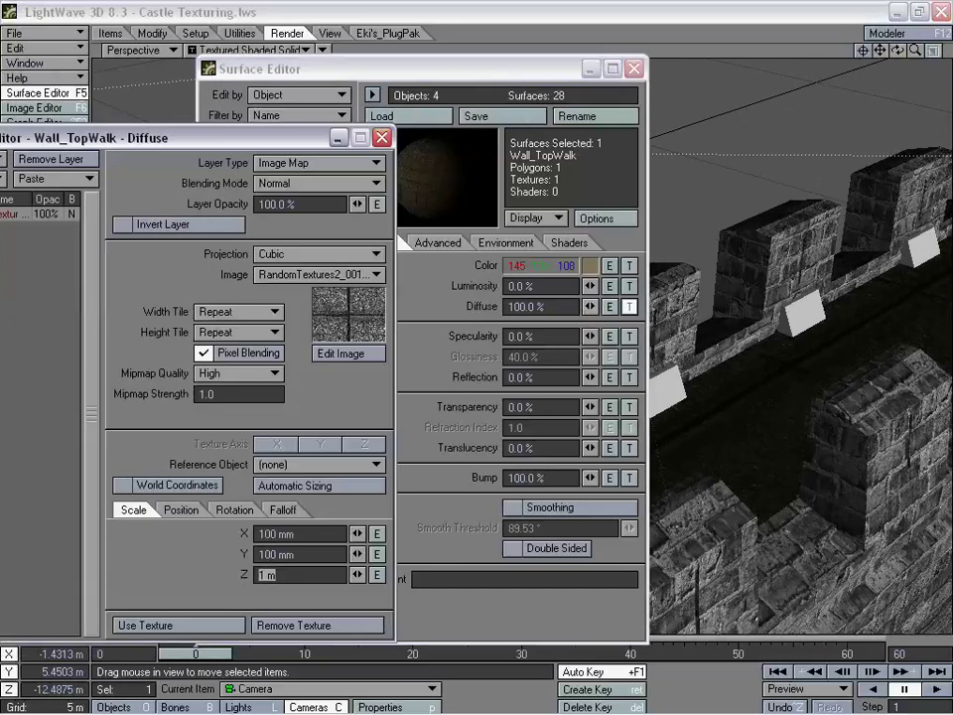
pyautogui.write('100mm')
pyautogui.press('Return')
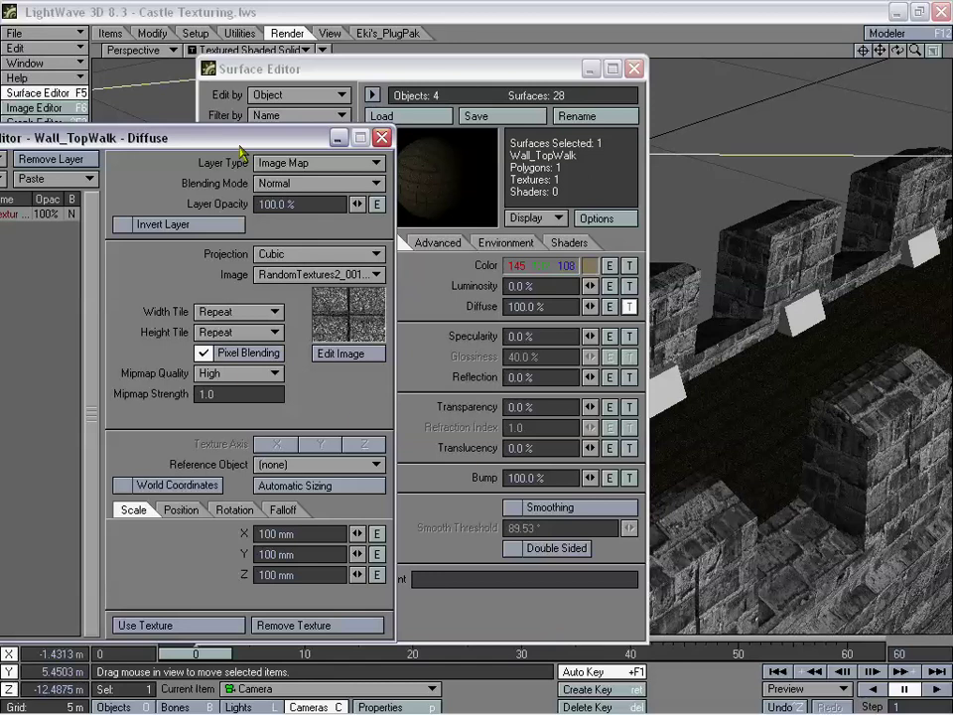
# - Compare the Normal and Multiply blending modes on Wall_TopWalk's diffuse layer, leaving it set to Multiply
pyautogui.moveTo(240, 144); pyautogui.dragTo(338, 171)
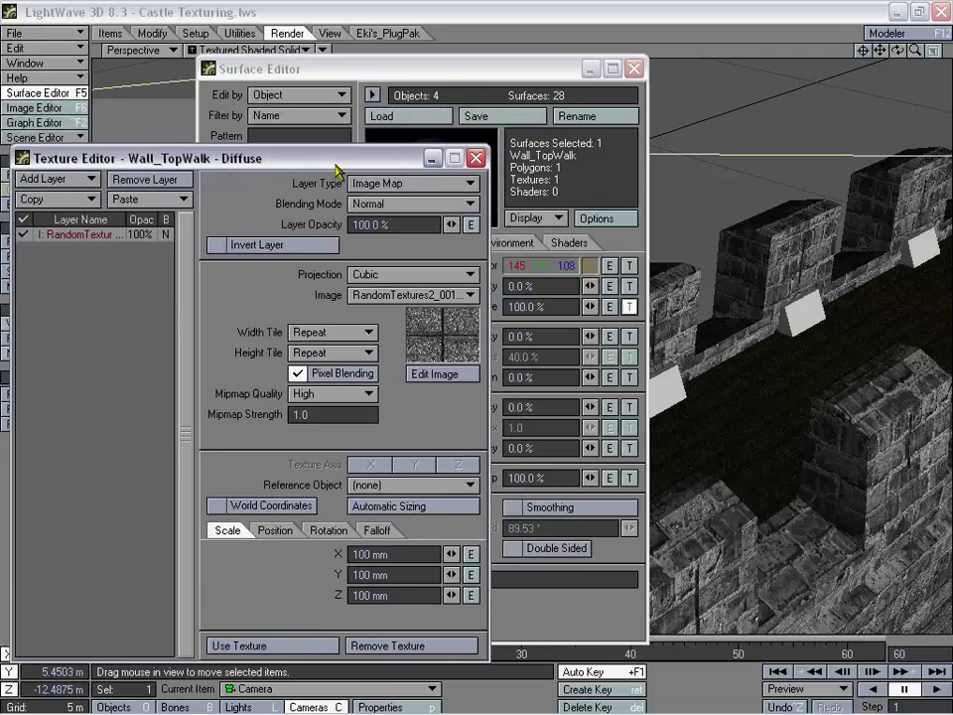
pyautogui.click(407, 203)
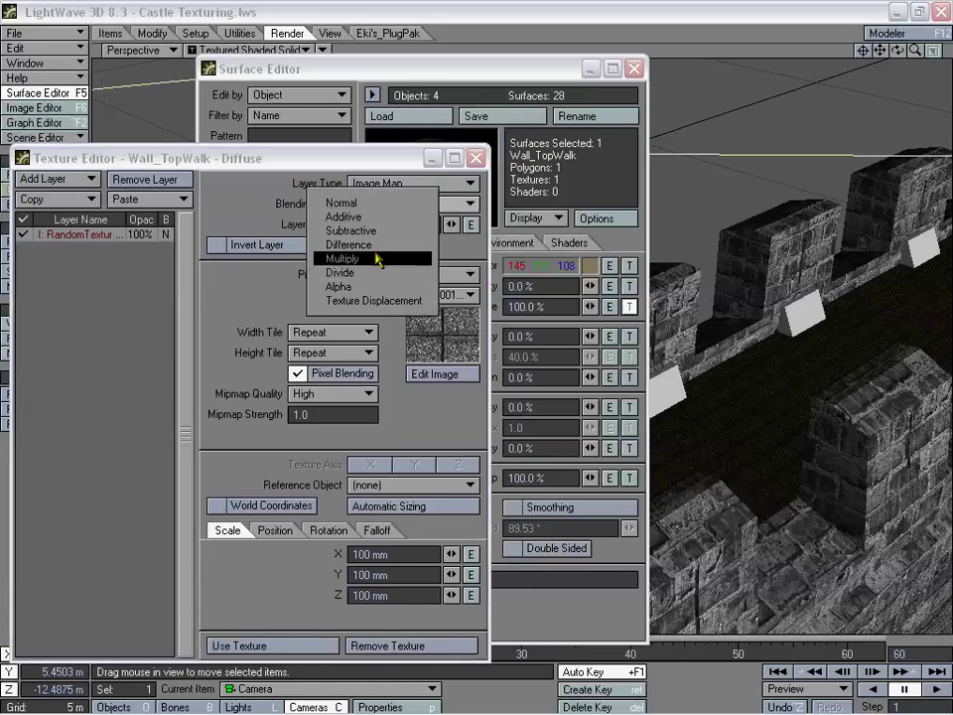
pyautogui.click(378, 258)
pyautogui.moveTo(298, 158); pyautogui.dragTo(269, 207)
pyautogui.click(383, 254)
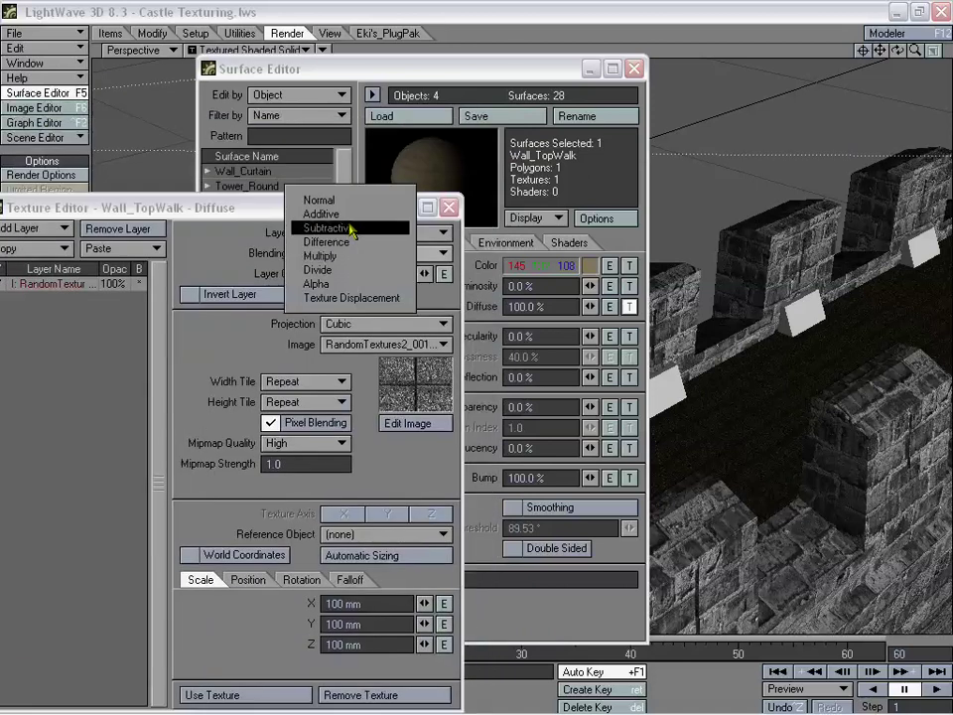
pyautogui.click(377, 197)
pyautogui.click(382, 254)
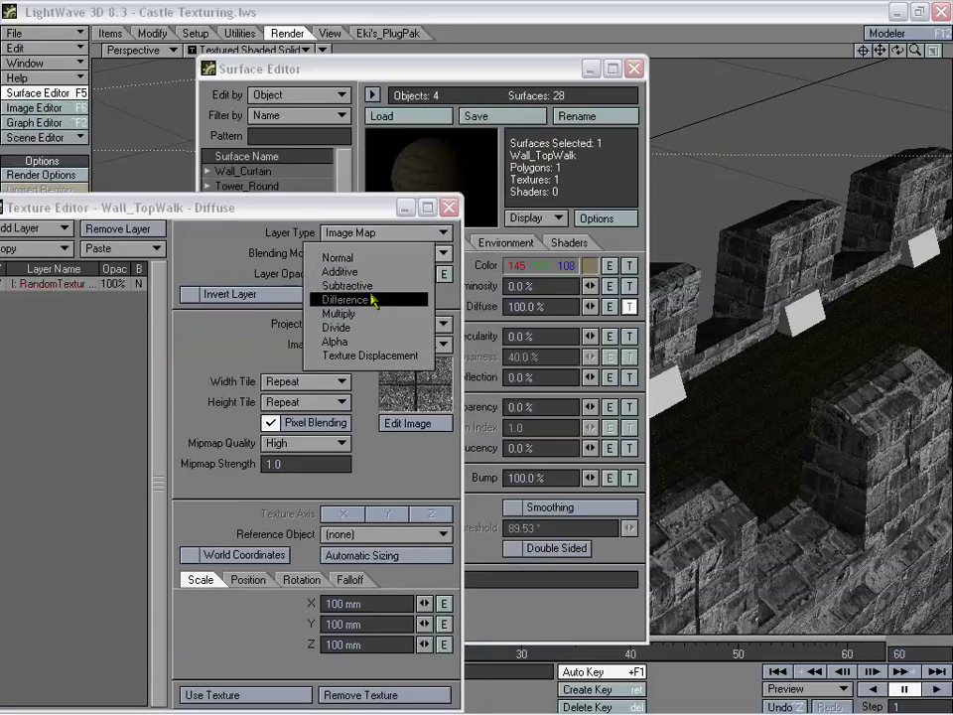
pyautogui.click(365, 316)
pyautogui.moveTo(301, 210); pyautogui.dragTo(342, 241)
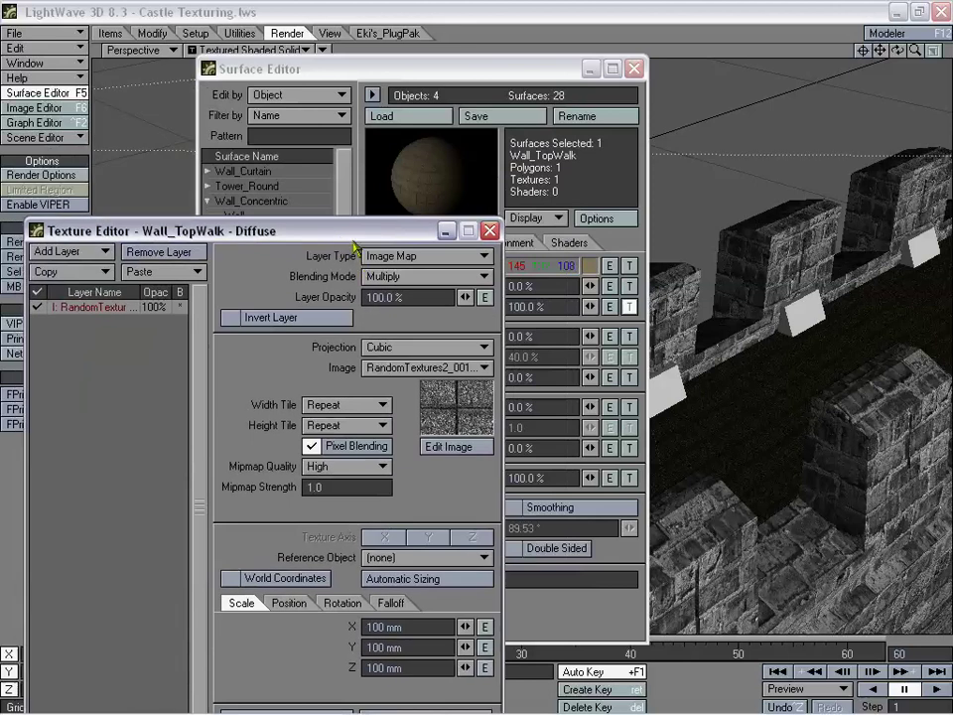
pyautogui.click(408, 282)
pyautogui.click(364, 279)
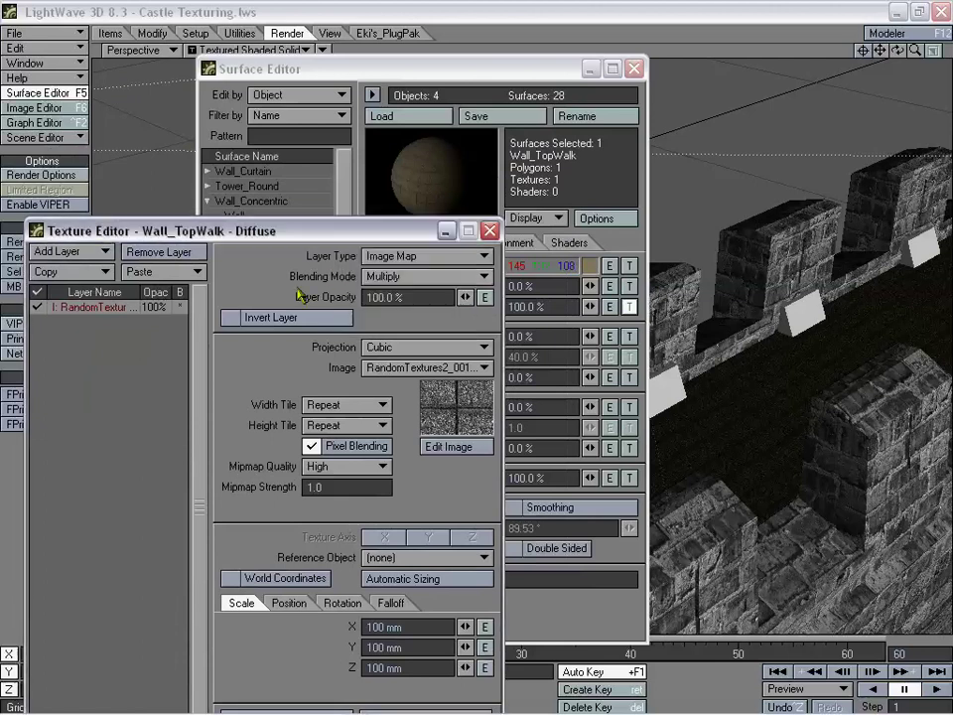
# - Copy all diffuse texture layers of Wall_TopWalk and paste them into its bump channel, replacing the default layer
pyautogui.moveTo(355, 235); pyautogui.dragTo(356, 125)
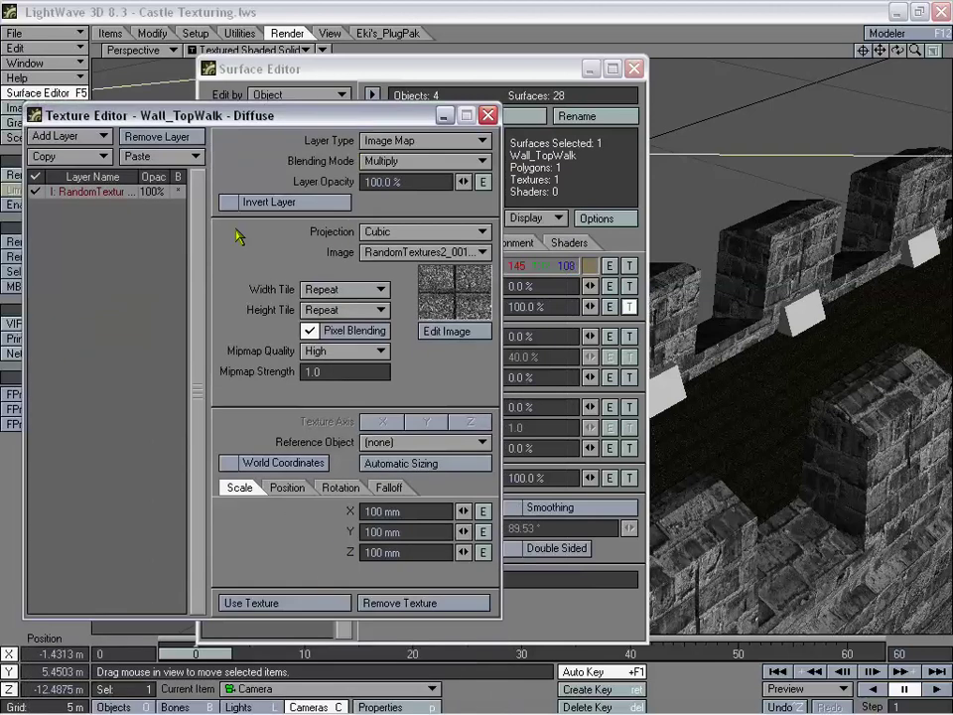
pyautogui.click(78, 156)
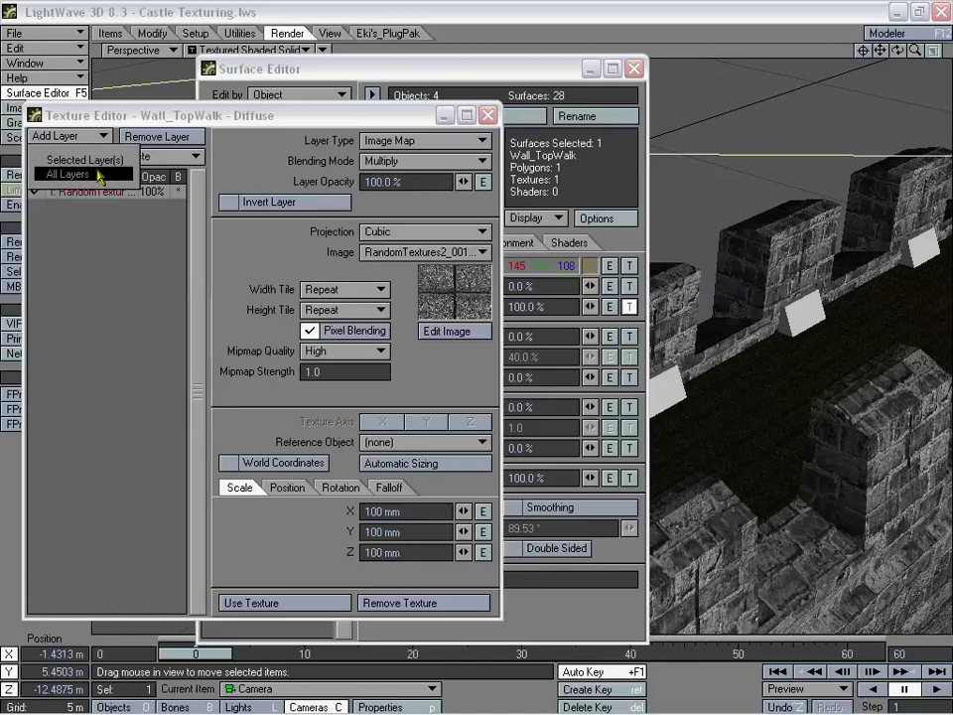
pyautogui.click(98, 173)
pyautogui.click(285, 602)
pyautogui.click(628, 477)
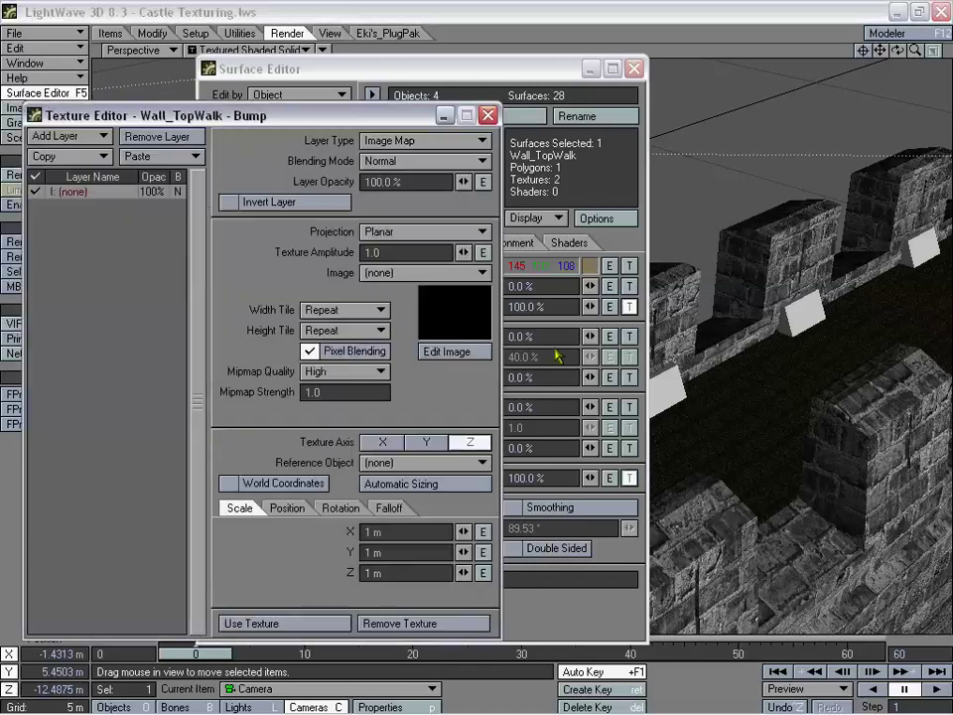
pyautogui.click(169, 156)
pyautogui.click(168, 156)
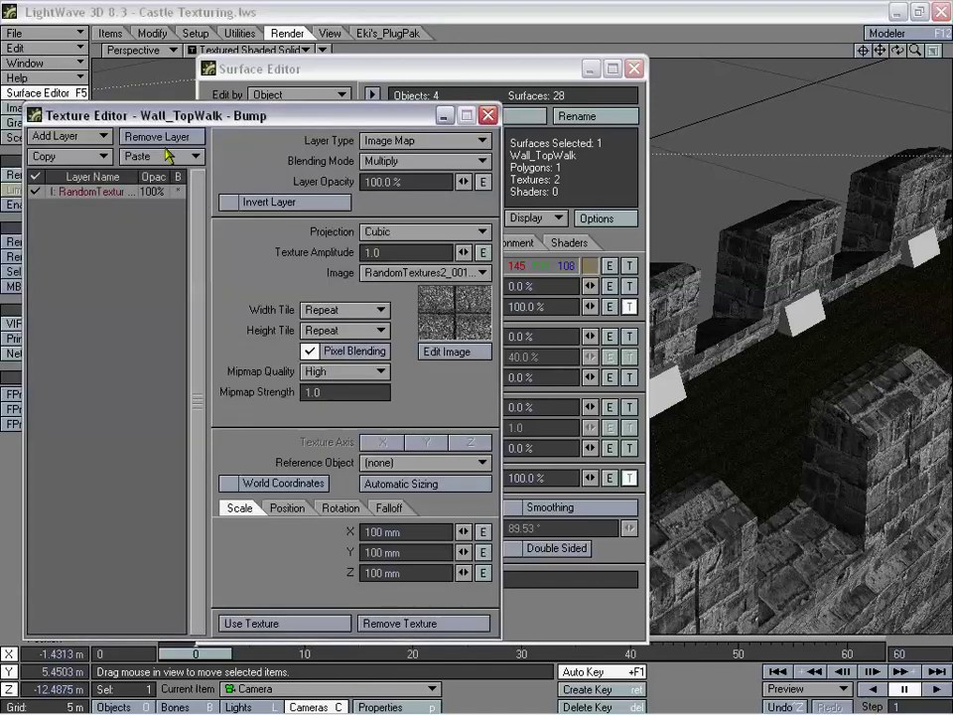
# - Set the Wall_TopWalk bump layer's texture amplitude to 3.0 and its blending mode to Normal, and apply the texture
pyautogui.moveTo(227, 116); pyautogui.dragTo(251, 122)
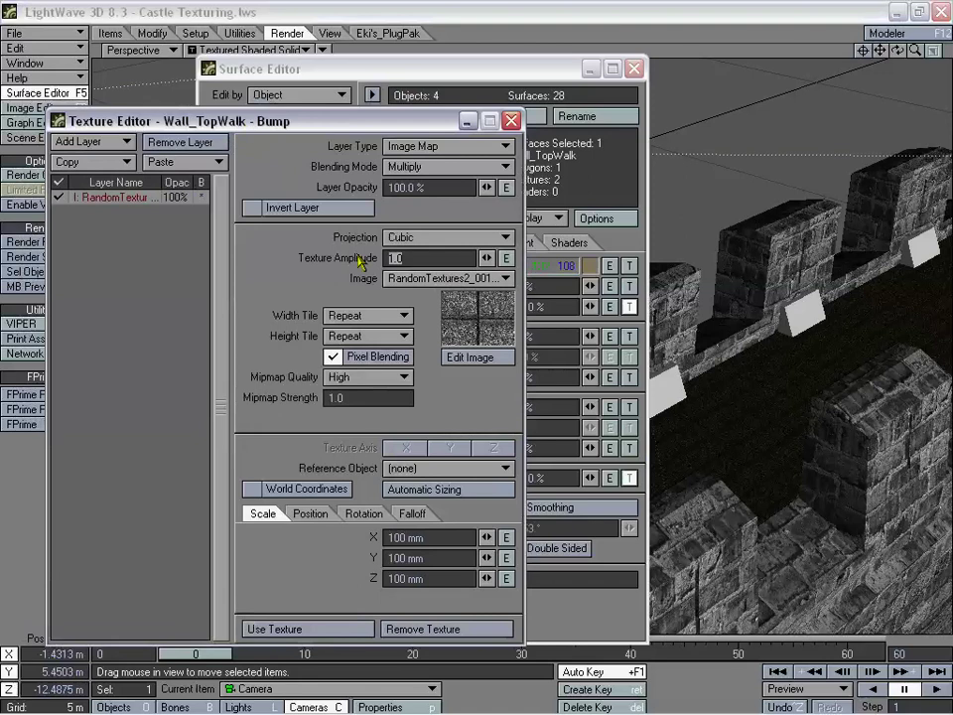
pyautogui.write('3')
pyautogui.press('Tab')
pyautogui.moveTo(343, 121)
pyautogui.mouseDown()
pyautogui.moveTo(358, 250)
pyautogui.moveTo(363, 119)
pyautogui.mouseUp()
pyautogui.click(437, 295)
pyautogui.click(397, 184)
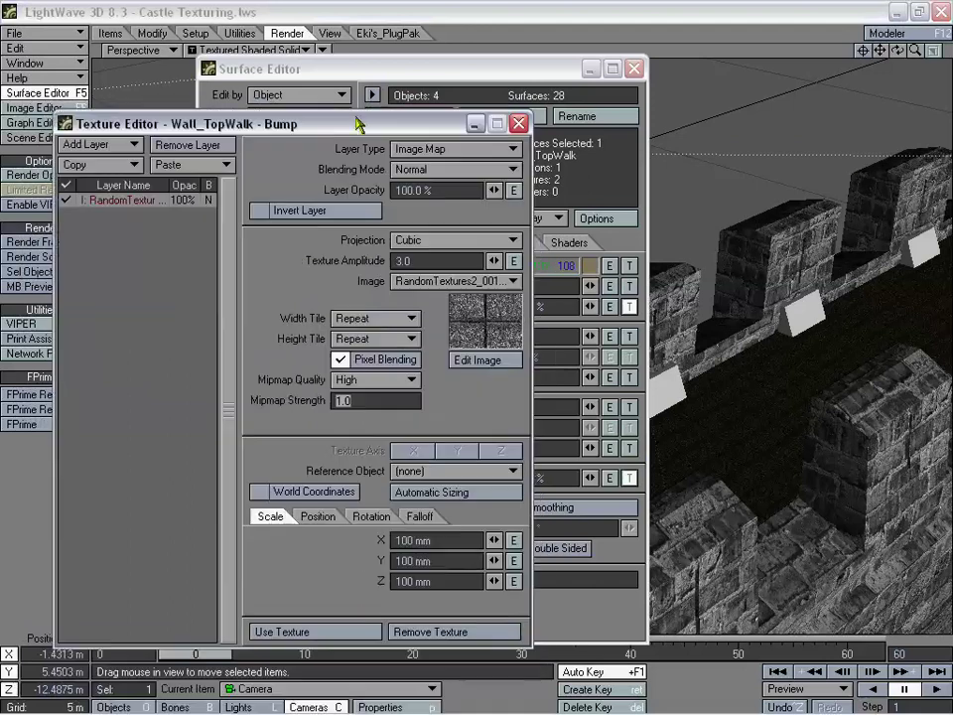
pyautogui.click(358, 633)
# - Return to Camera View and move the camera close to the top walk, at about X -0.45 m, Y 4.18 m, Z -10.18 m
pyautogui.moveTo(495, 79); pyautogui.dragTo(392, 94)
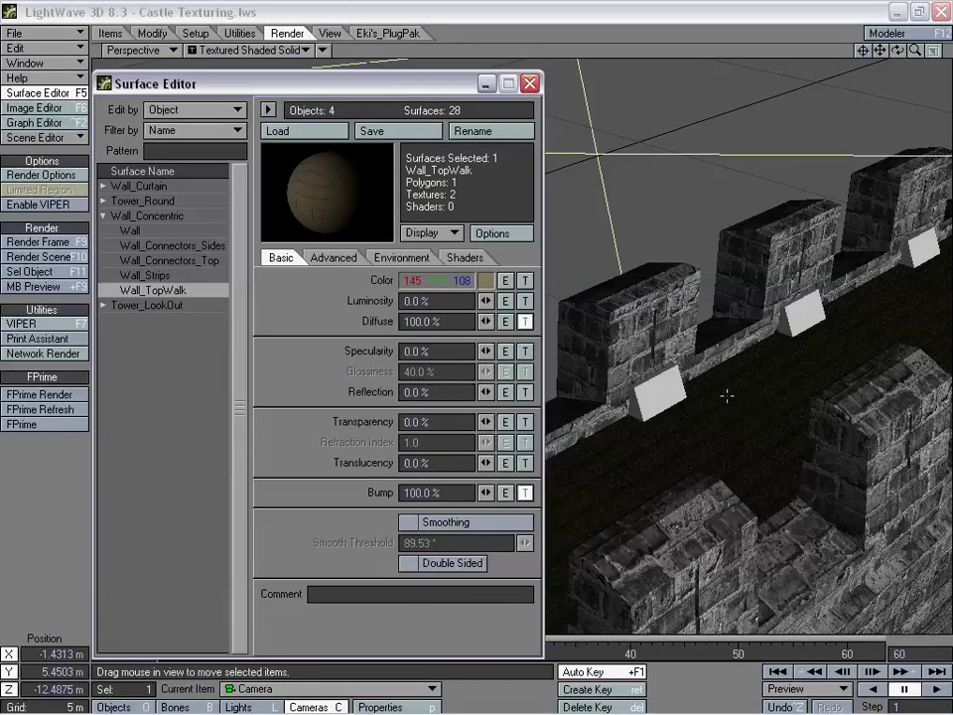
pyautogui.click(134, 49)
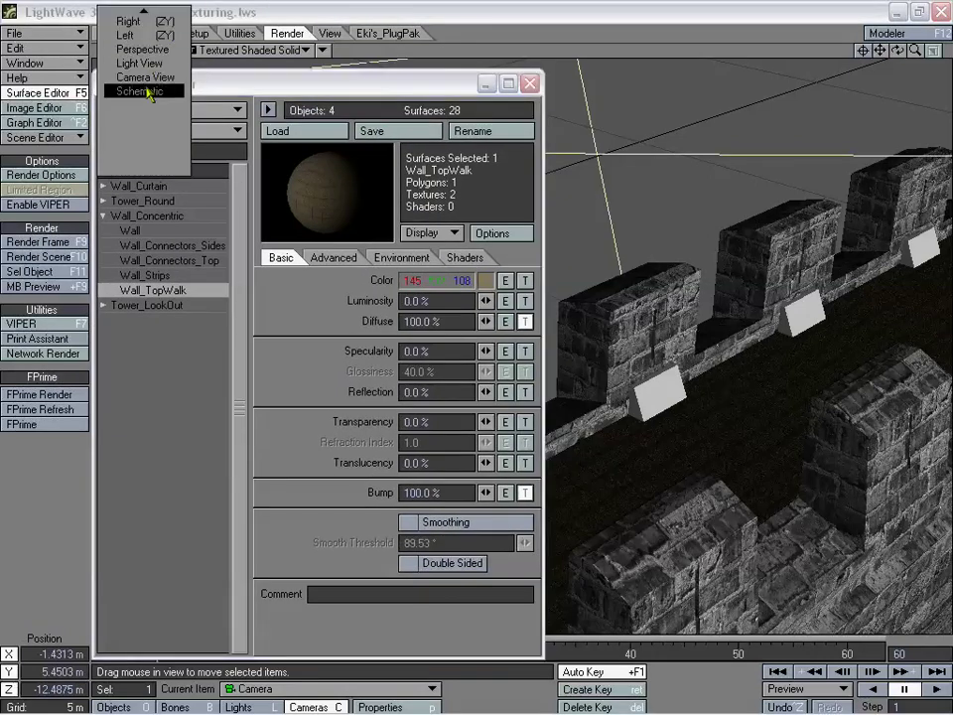
pyautogui.click(164, 87)
pyautogui.moveTo(636, 381); pyautogui.dragTo(675, 362)
pyautogui.moveTo(675, 363); pyautogui.dragTo(675, 356, button='right')
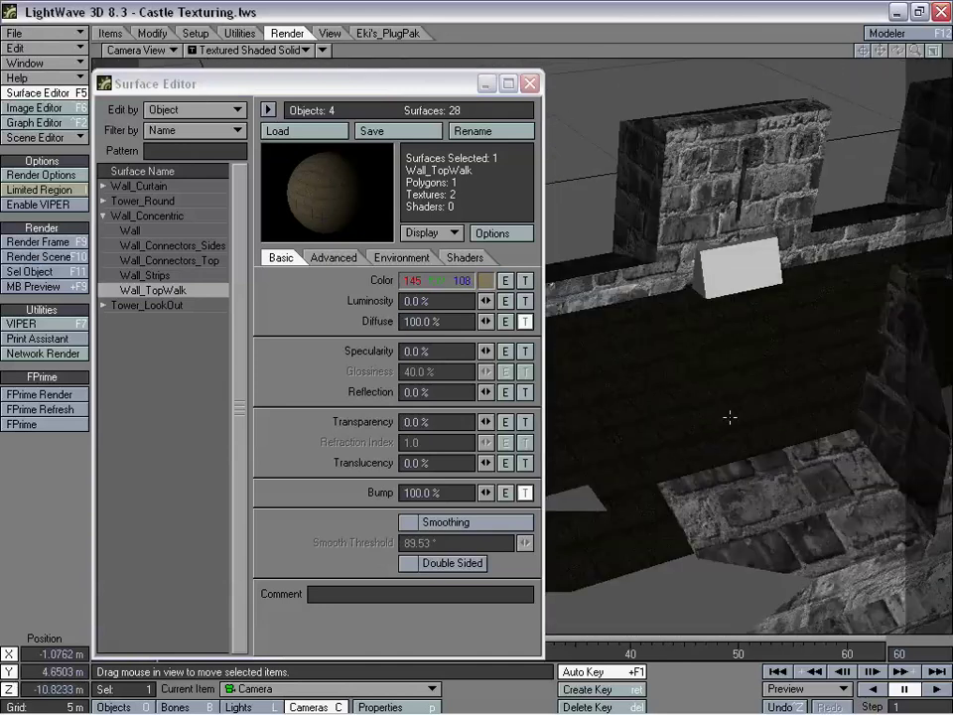
pyautogui.moveTo(729, 417); pyautogui.dragTo(702, 400)
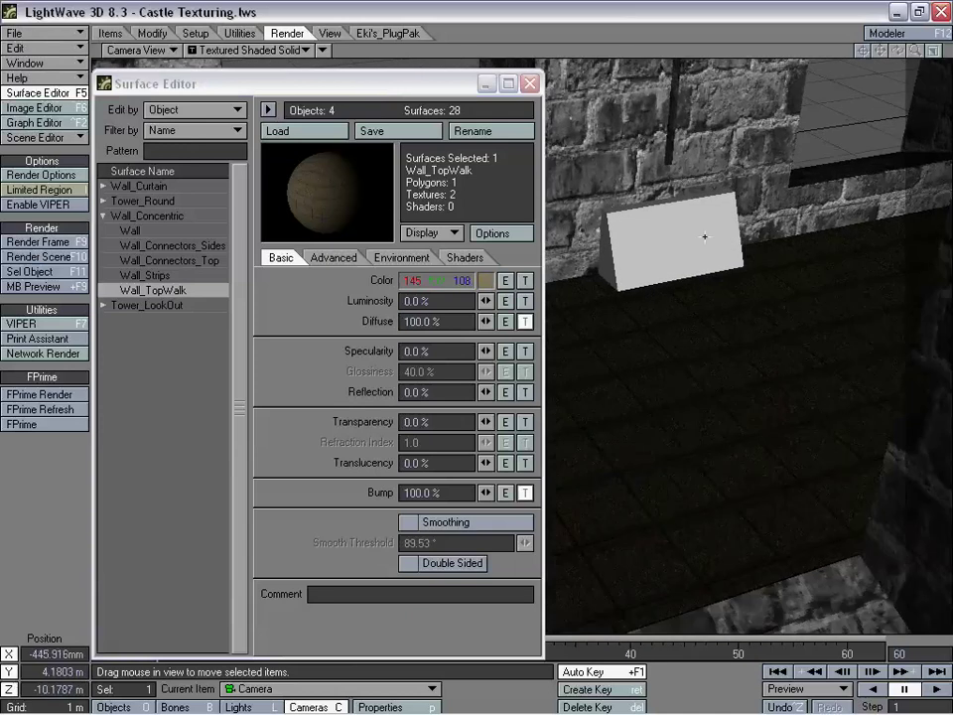
# - Render the current frame to check the top walk's tiled texture, and close the finished render
pyautogui.click(40, 241)
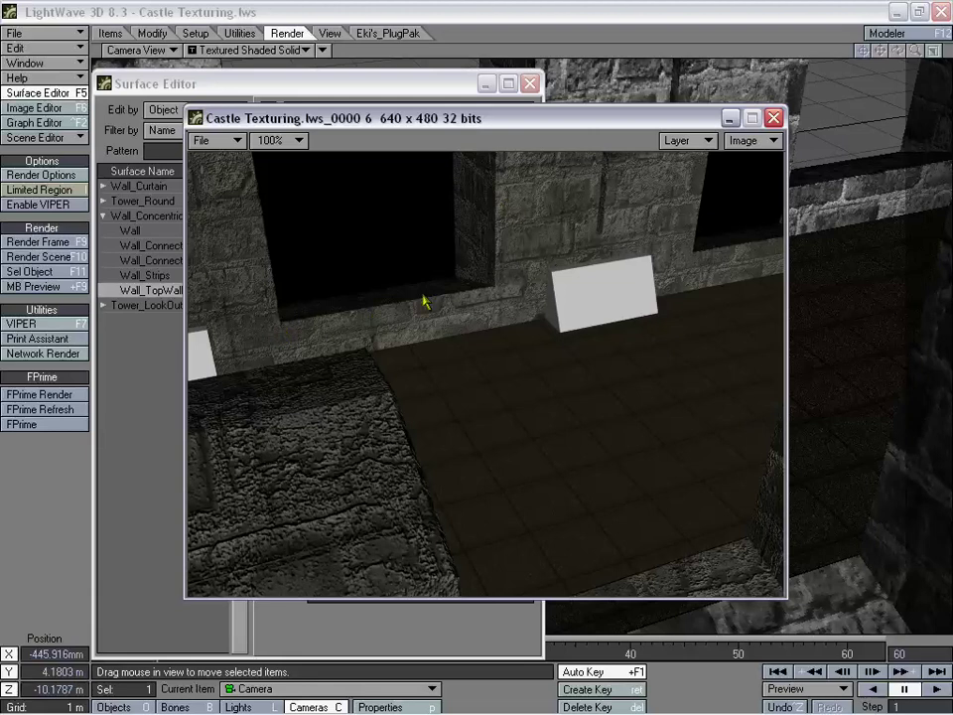
pyautogui.click(774, 121)
pyautogui.moveTo(383, 90); pyautogui.dragTo(309, 112)
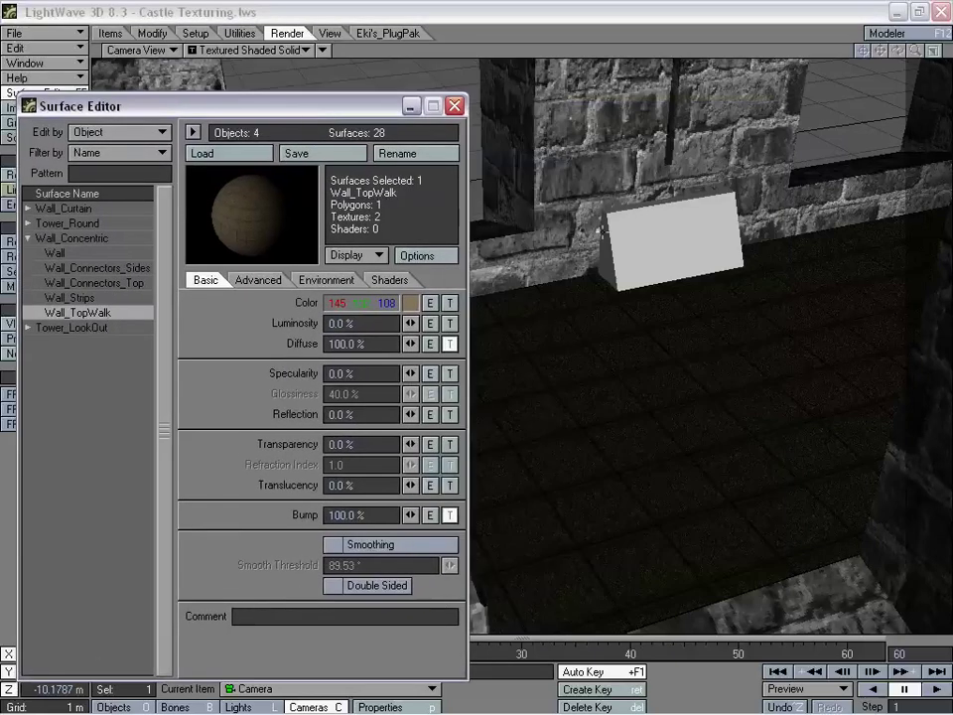
pyautogui.moveTo(363, 113); pyautogui.dragTo(356, 117)
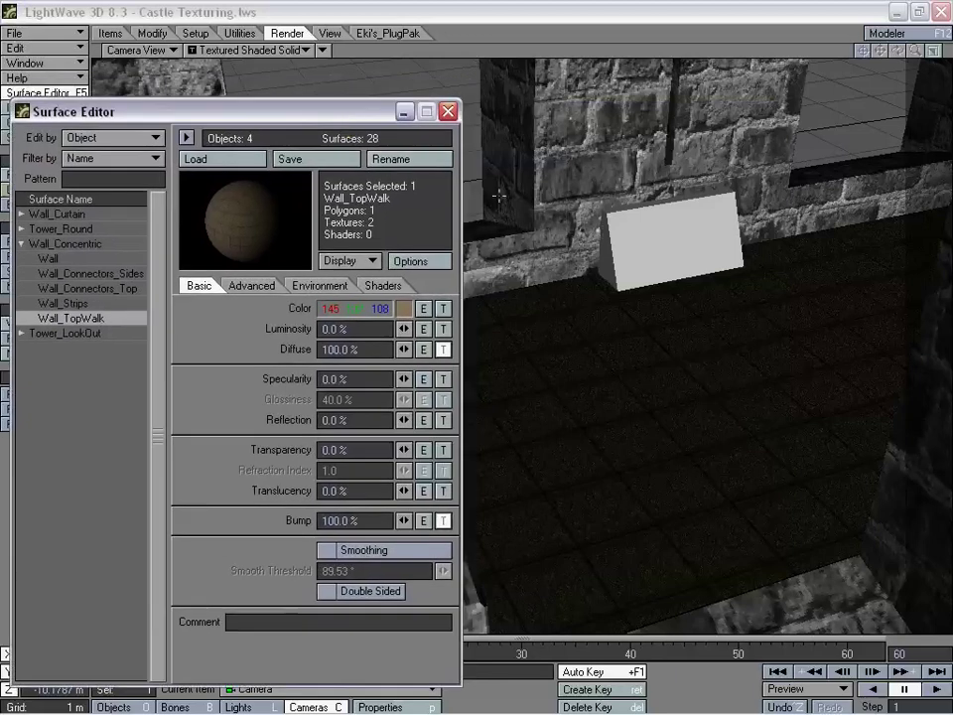
pyautogui.moveTo(294, 120)
pyautogui.mouseDown()
pyautogui.moveTo(324, 100)
pyautogui.moveTo(296, 121)
pyautogui.moveTo(310, 106)
pyautogui.mouseUp()
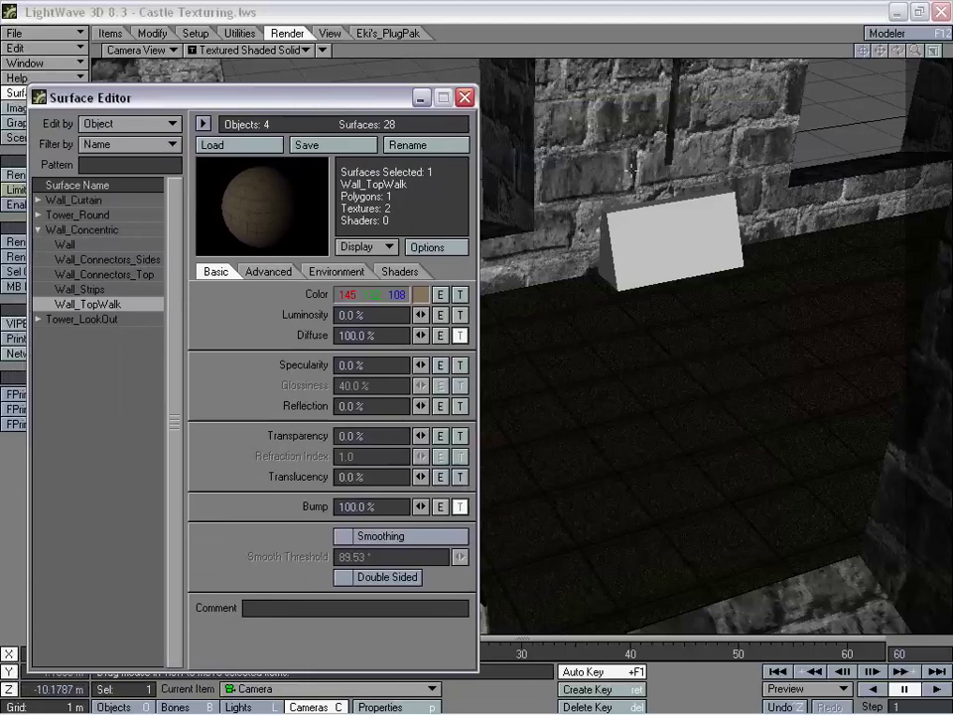
pyautogui.moveTo(321, 99); pyautogui.dragTo(287, 107)
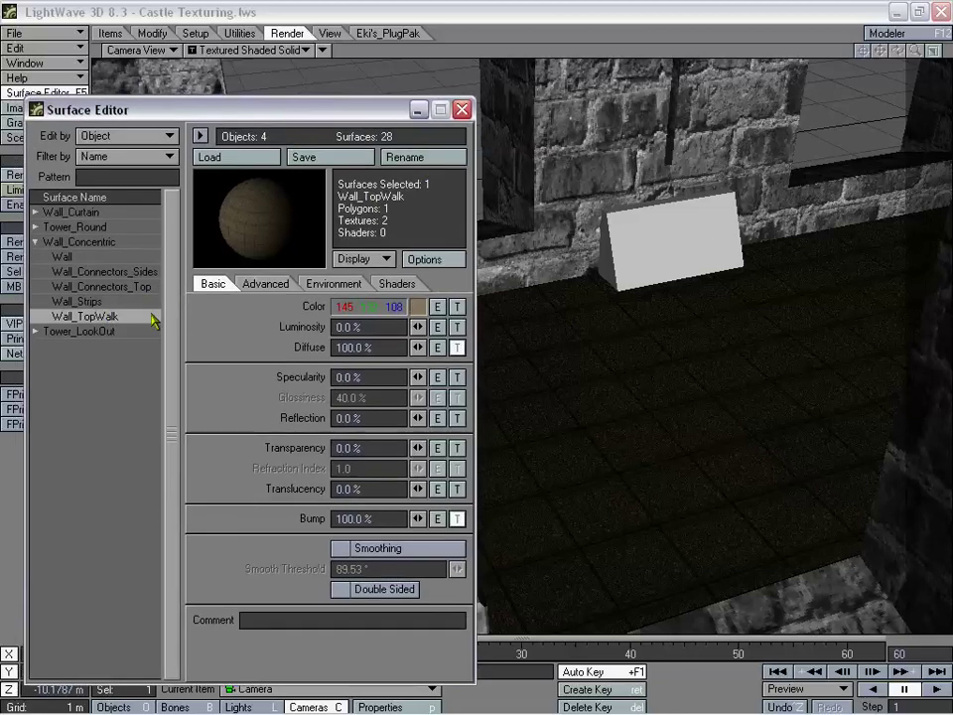
# - Copy the Wall_TopWalk surface settings and paste them onto the Wall_Connectors_Top surface
pyautogui.rightClick(97, 319)
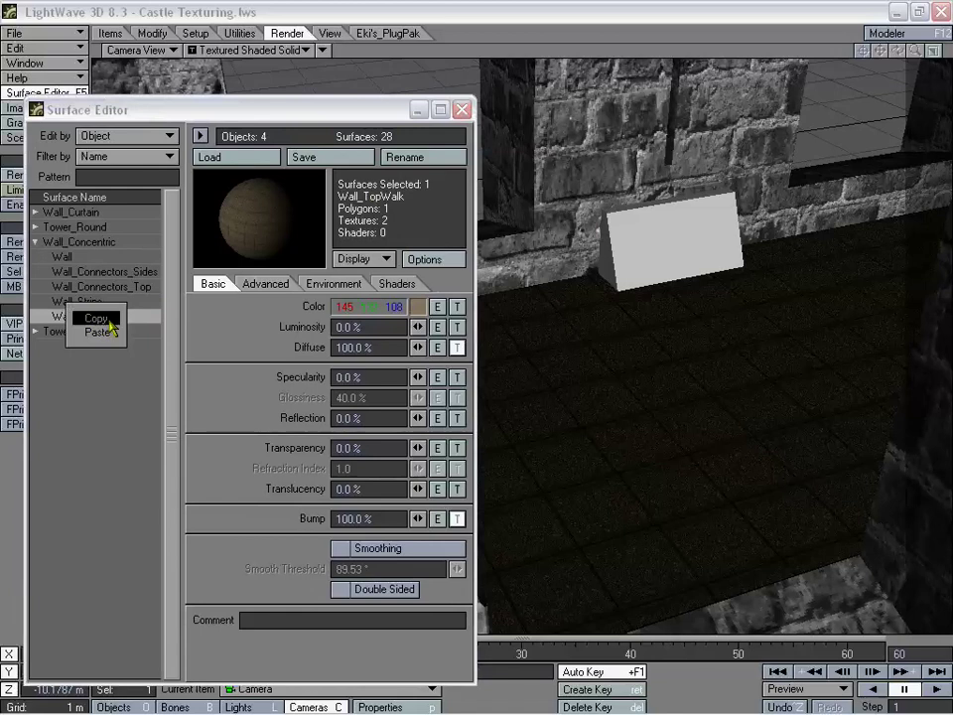
pyautogui.click(99, 318)
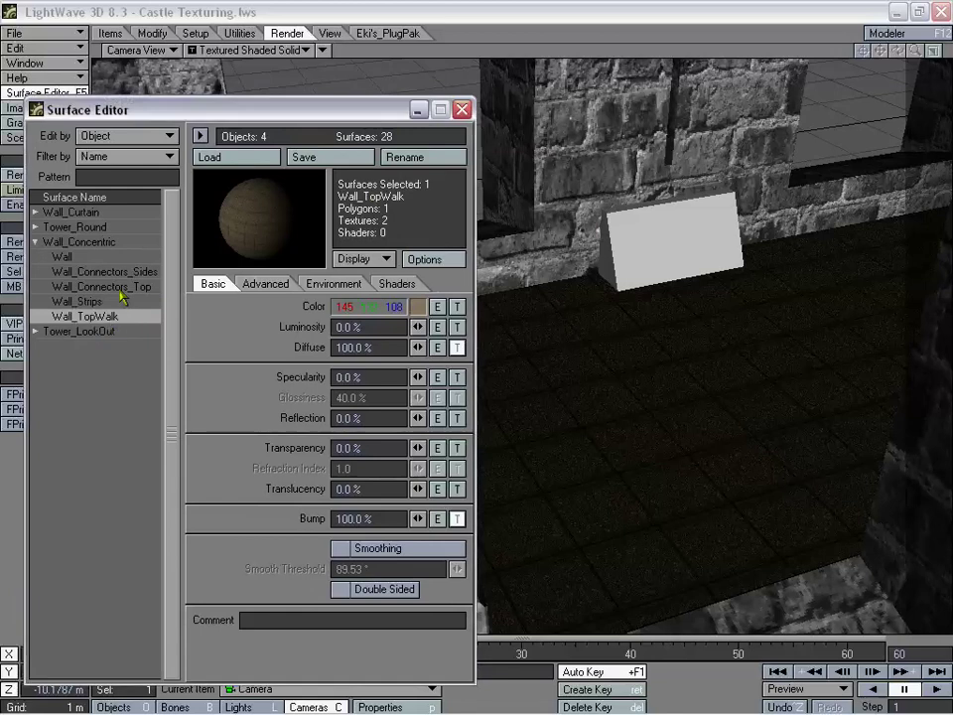
pyautogui.click(111, 286)
pyautogui.rightClick(117, 294)
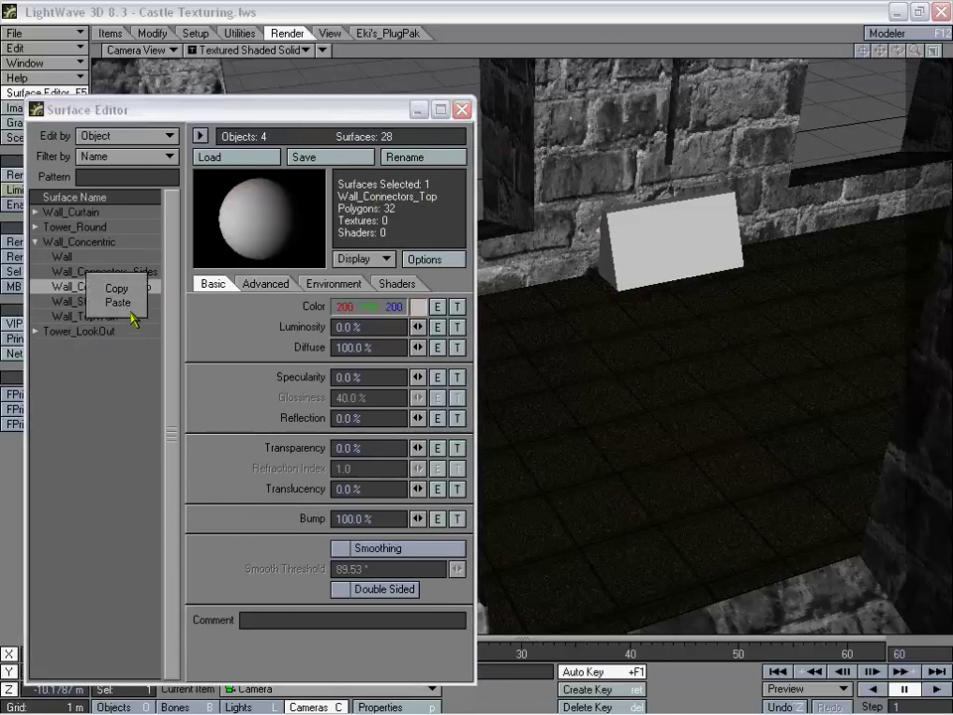
pyautogui.click(119, 303)
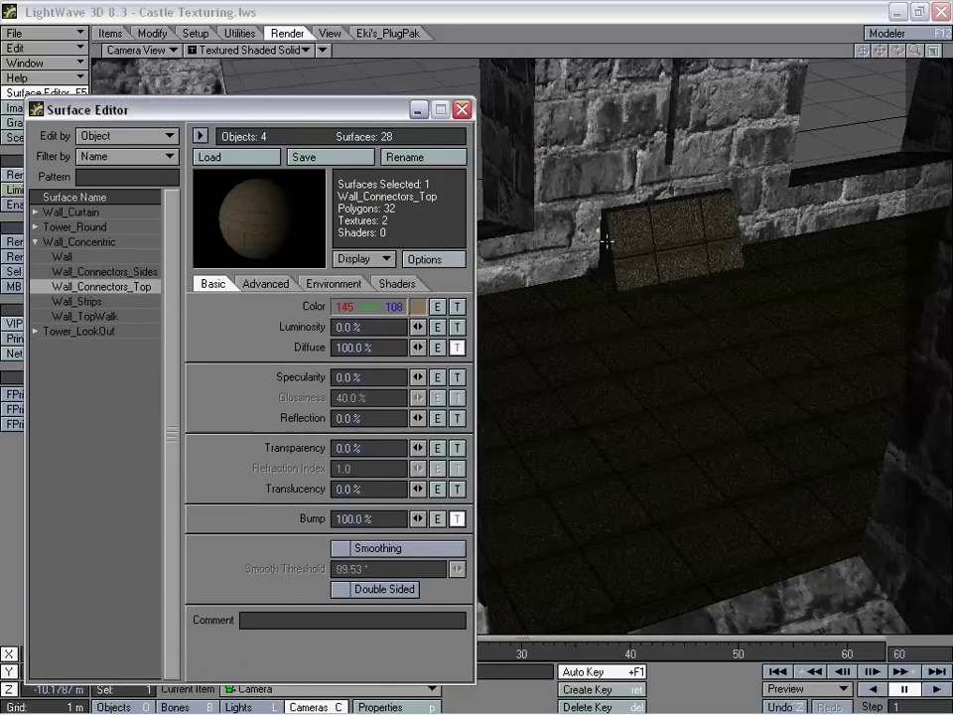
# - Set the Wall_Connectors_Top surface's base color to the lighter beige 192, 185, 171 and close the Surface Editor
pyautogui.click(422, 311)
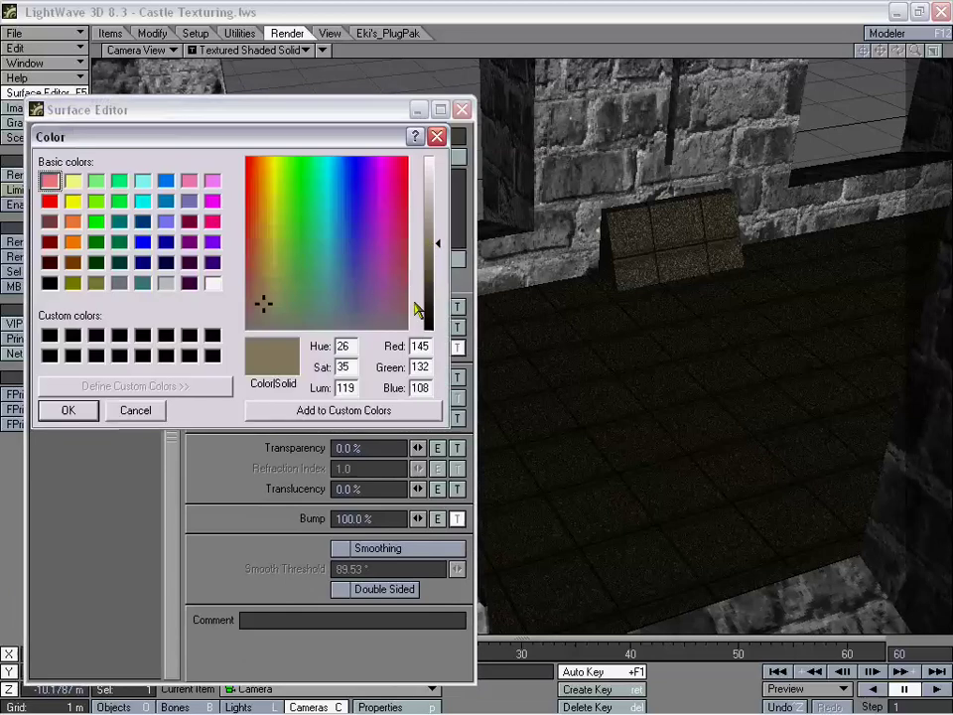
pyautogui.moveTo(445, 242); pyautogui.dragTo(441, 214)
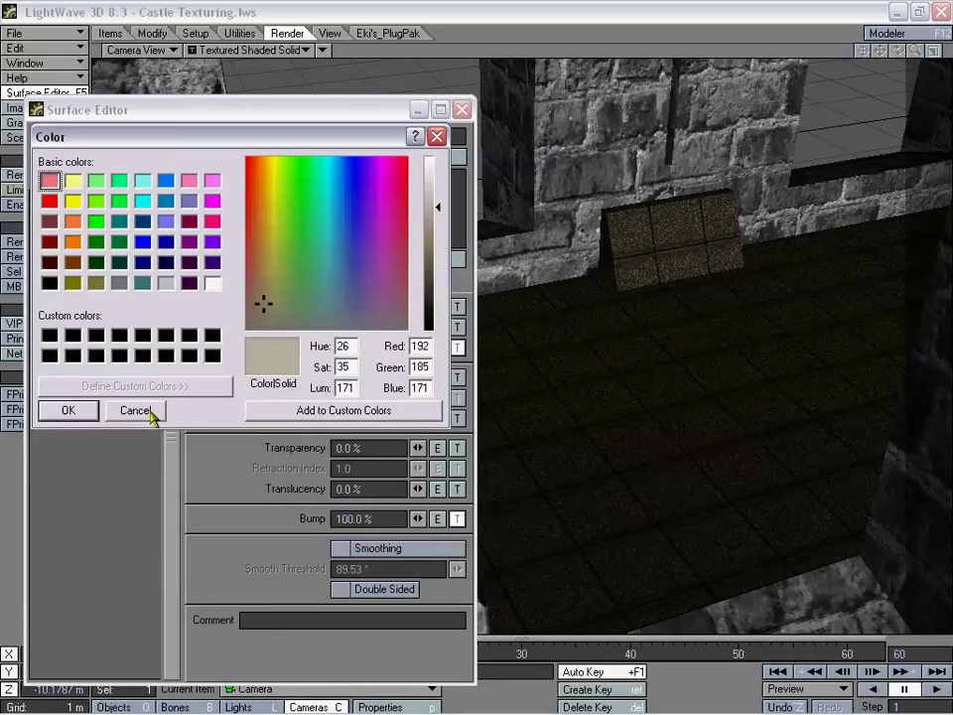
pyautogui.click(72, 411)
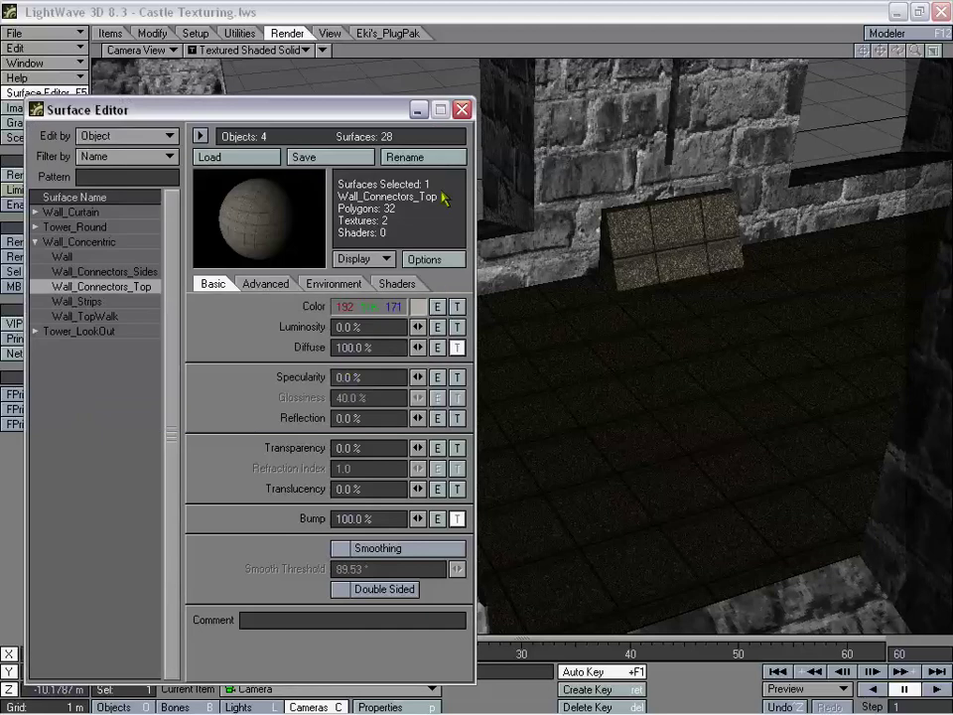
pyautogui.click(464, 110)
# - Move the camera outside the wall above the side connectors, to about X -1.48 m, Y 5.22 m, Z -12.61 m
pyautogui.moveTo(516, 298); pyautogui.dragTo(544, 251)
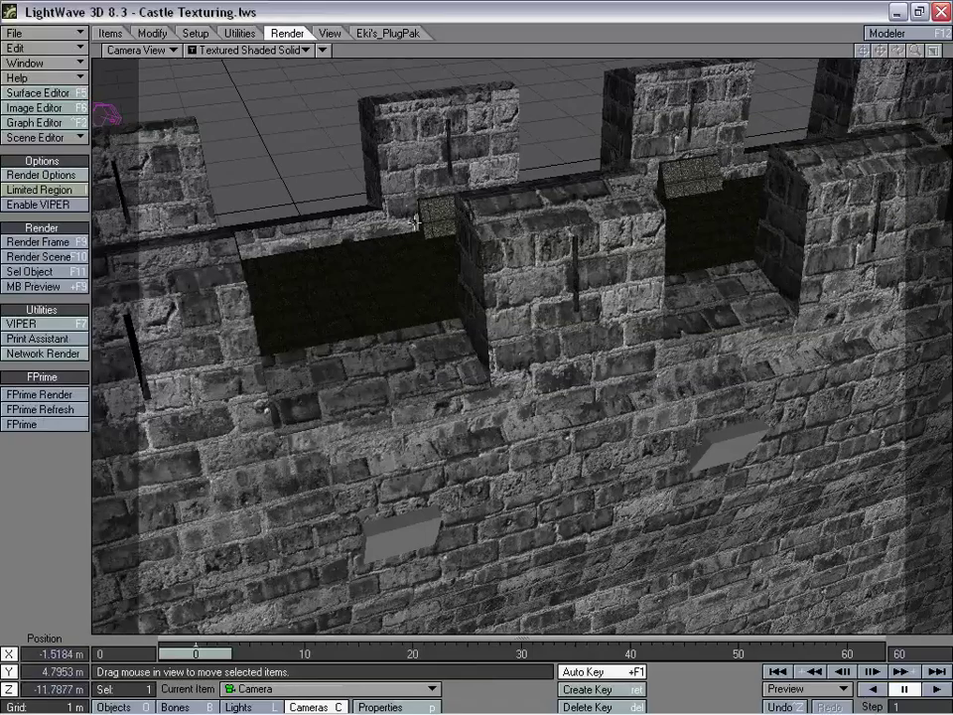
pyautogui.moveTo(415, 221); pyautogui.dragTo(476, 343)
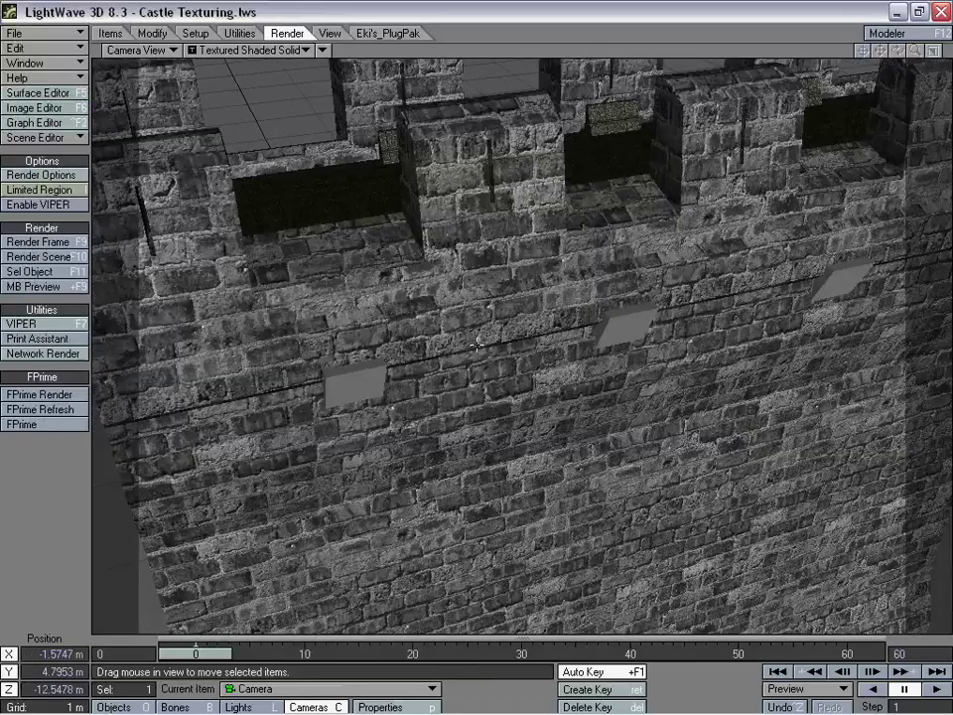
pyautogui.moveTo(476, 343); pyautogui.dragTo(468, 270, button='right')
pyautogui.moveTo(469, 270); pyautogui.dragTo(463, 260)
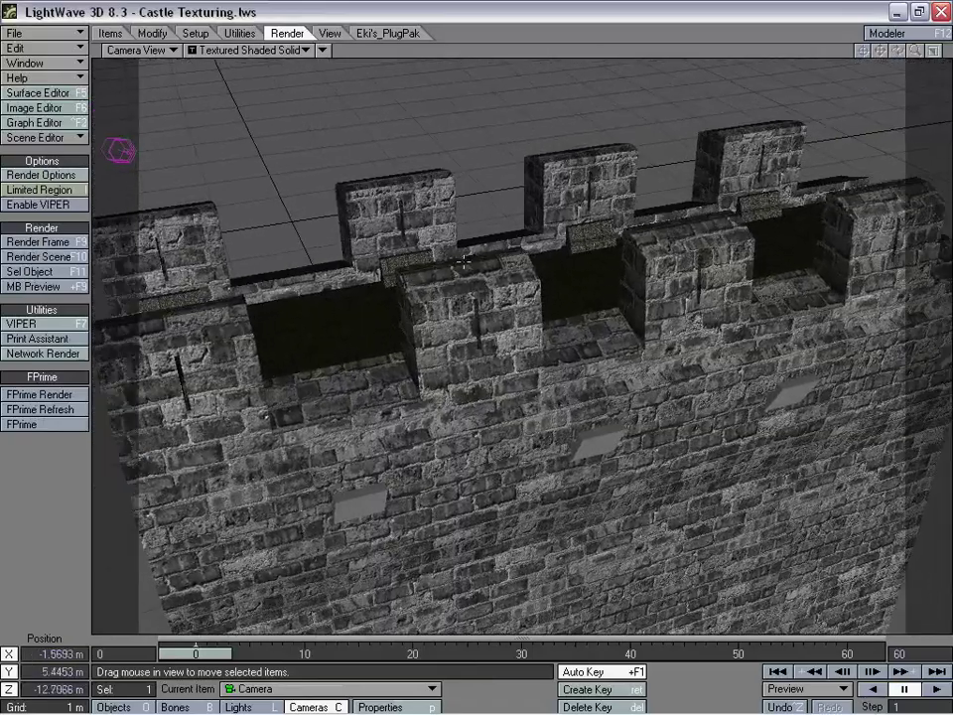
pyautogui.moveTo(463, 260); pyautogui.dragTo(464, 286, button='right')
pyautogui.moveTo(464, 286); pyautogui.dragTo(467, 280)
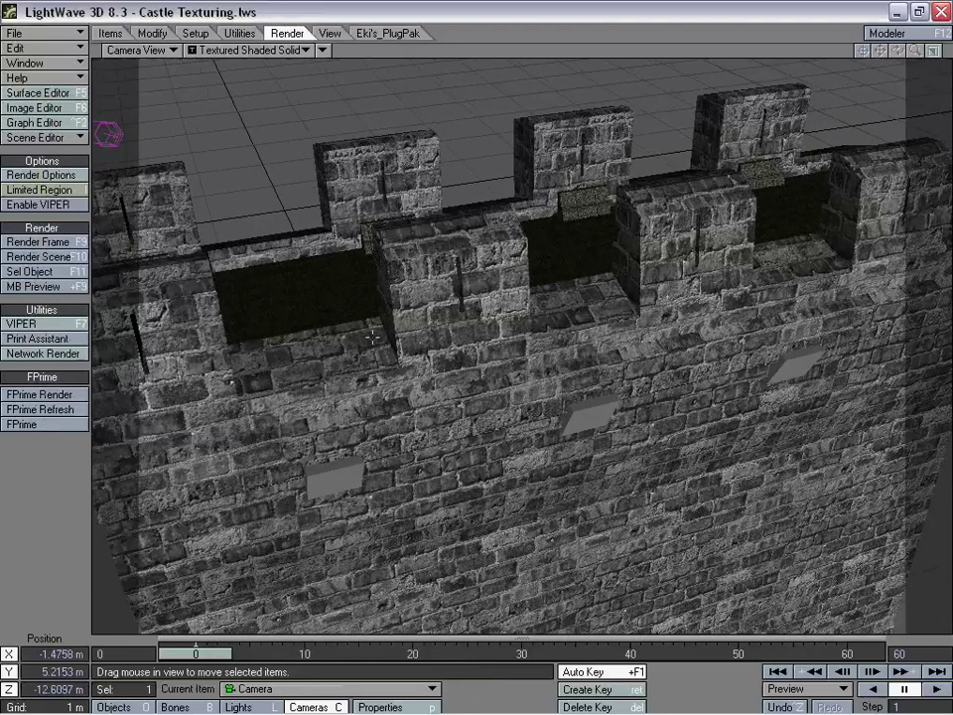
# - Copy the Wall_Connectors_Top surface settings, paste them onto Wall_Connectors_Sides, and close the Surface Editor
pyautogui.click(50, 94)
pyautogui.rightClick(100, 298)
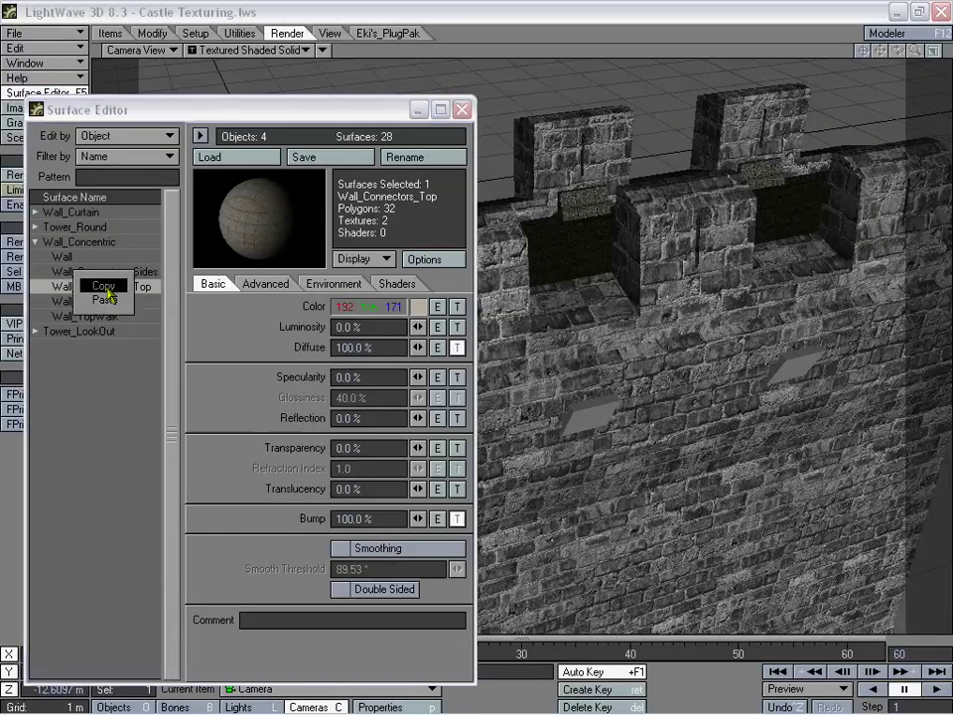
pyautogui.click(104, 281)
pyautogui.click(104, 271)
pyautogui.rightClick(109, 271)
pyautogui.click(114, 286)
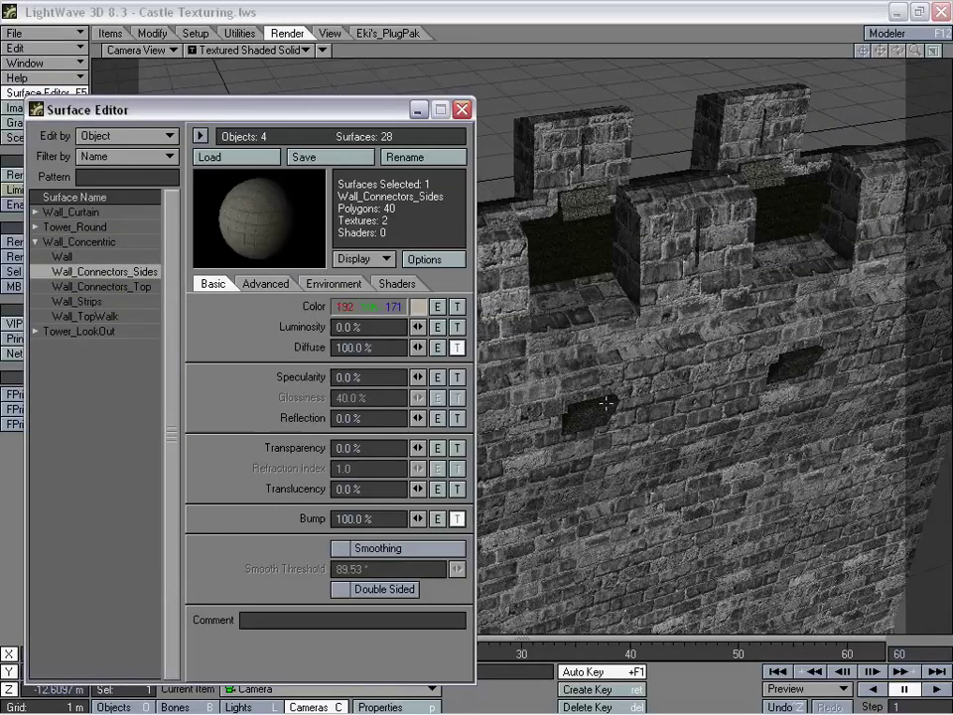
pyautogui.click(463, 109)
# - Move and rotate the camera to frame the wall's battlements, at about X -1.99 m, Y 4.58 m, Z -13.77 m
pyautogui.moveTo(464, 114); pyautogui.dragTo(596, 124)
pyautogui.moveTo(548, 238); pyautogui.dragTo(548, 217, button='right')
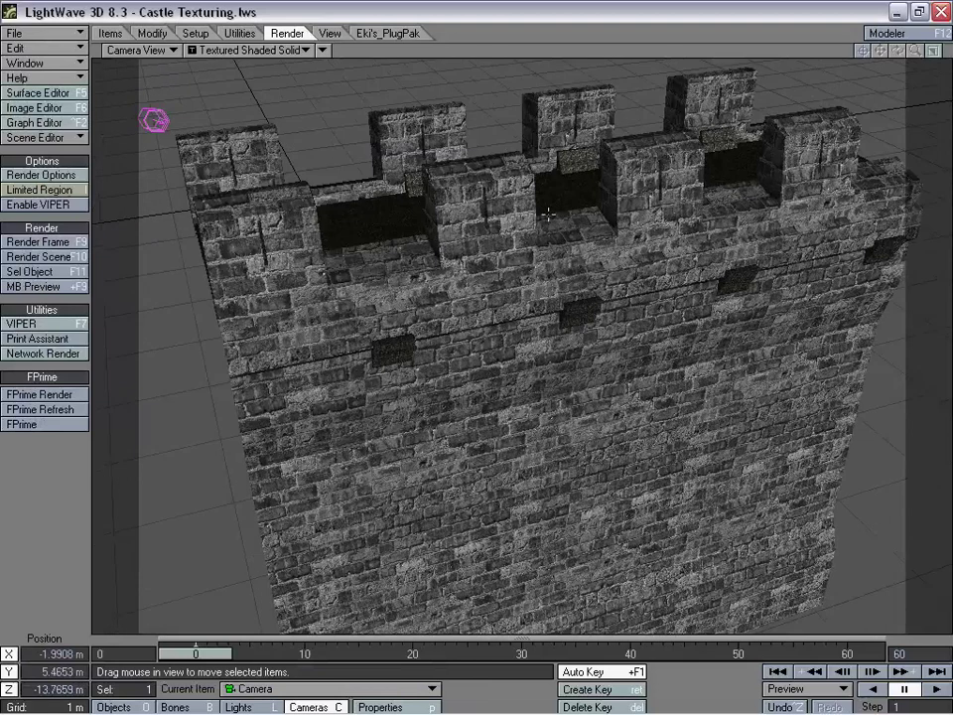
pyautogui.press('y')
pyautogui.moveTo(548, 217); pyautogui.dragTo(578, 298)
pyautogui.press('t')
pyautogui.moveTo(579, 298); pyautogui.dragTo(578, 357, button='right')
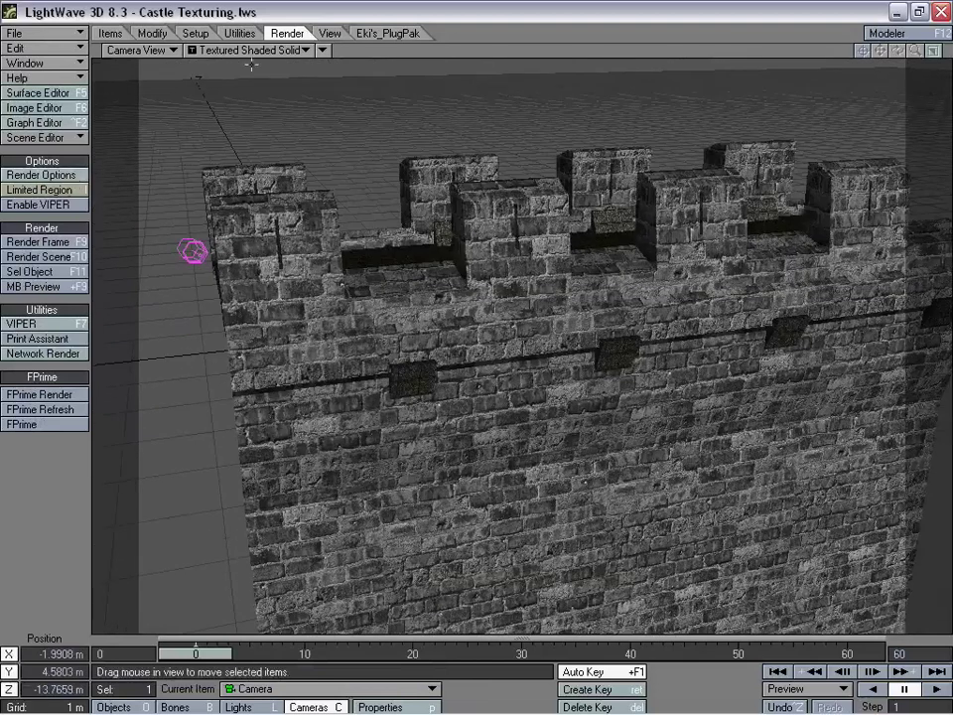
# - Render the current frame to check the wall's textured connectors, and close the finished render
pyautogui.click(45, 248)
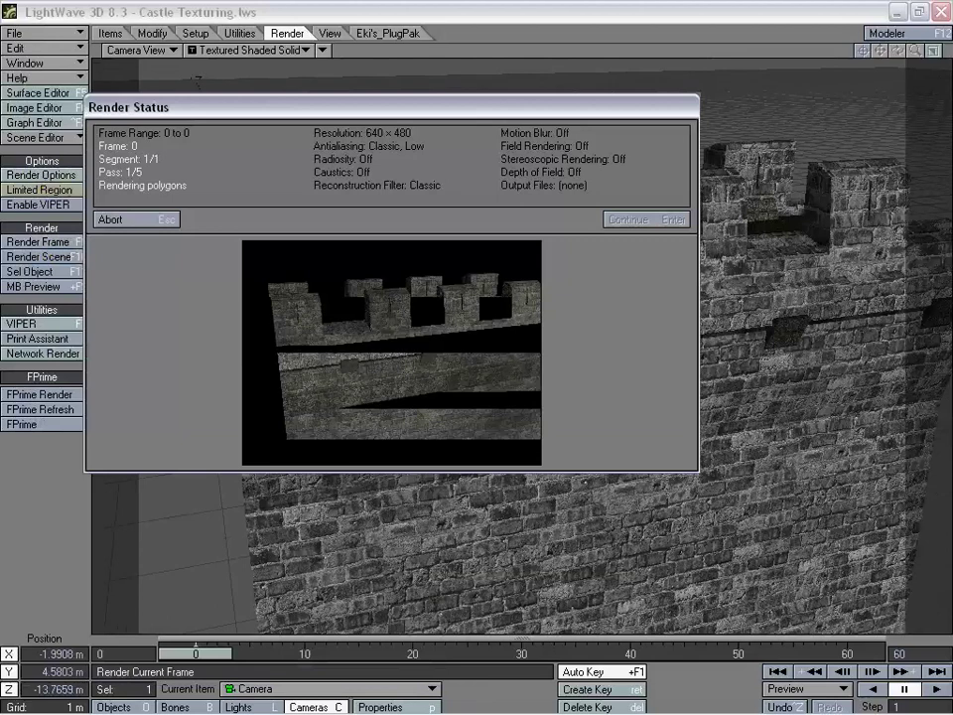
pyautogui.moveTo(482, 120); pyautogui.dragTo(431, 156)
pyautogui.click(578, 257)
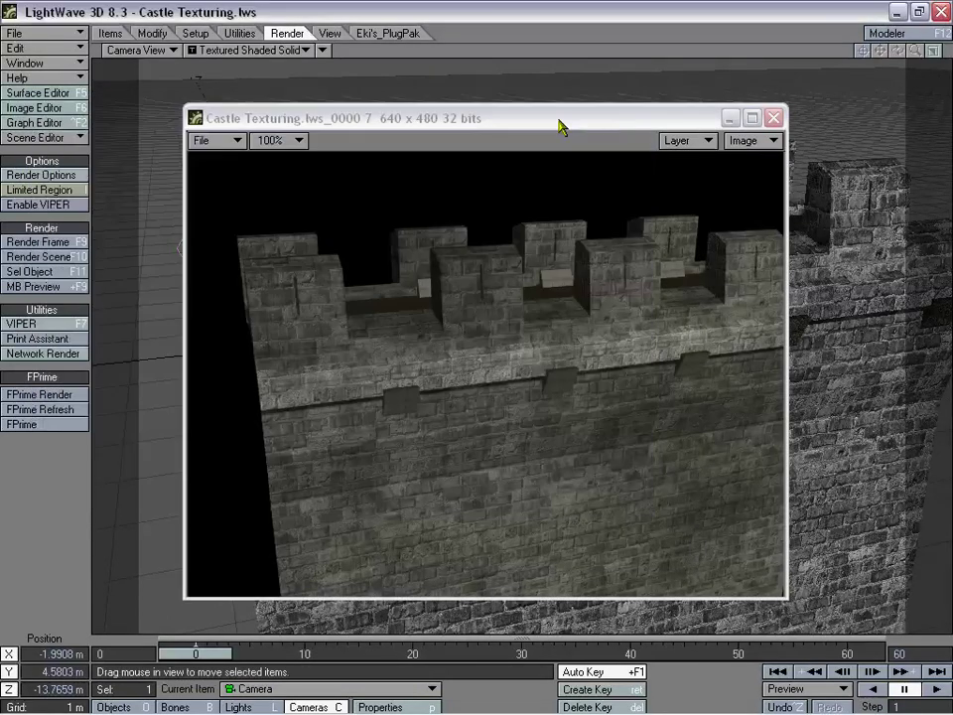
pyautogui.moveTo(560, 123); pyautogui.dragTo(493, 132)
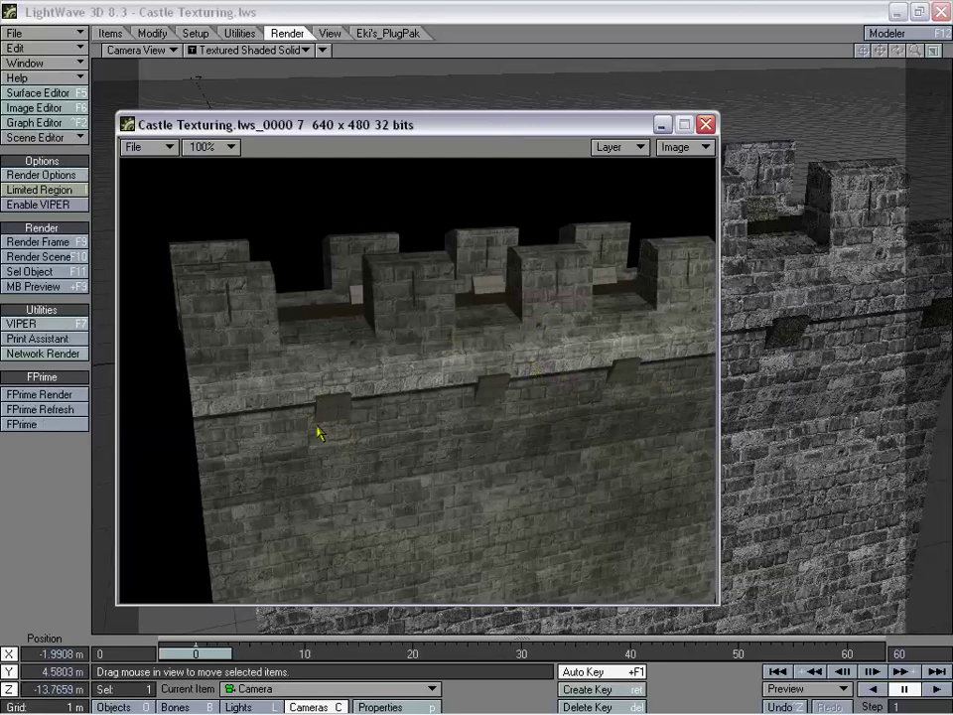
pyautogui.click(705, 124)
# - Pull the camera back and up, and rotate it to look down on the whole concentric wall
pyautogui.moveTo(691, 130); pyautogui.dragTo(633, 346)
pyautogui.press('y')
pyautogui.press('t')
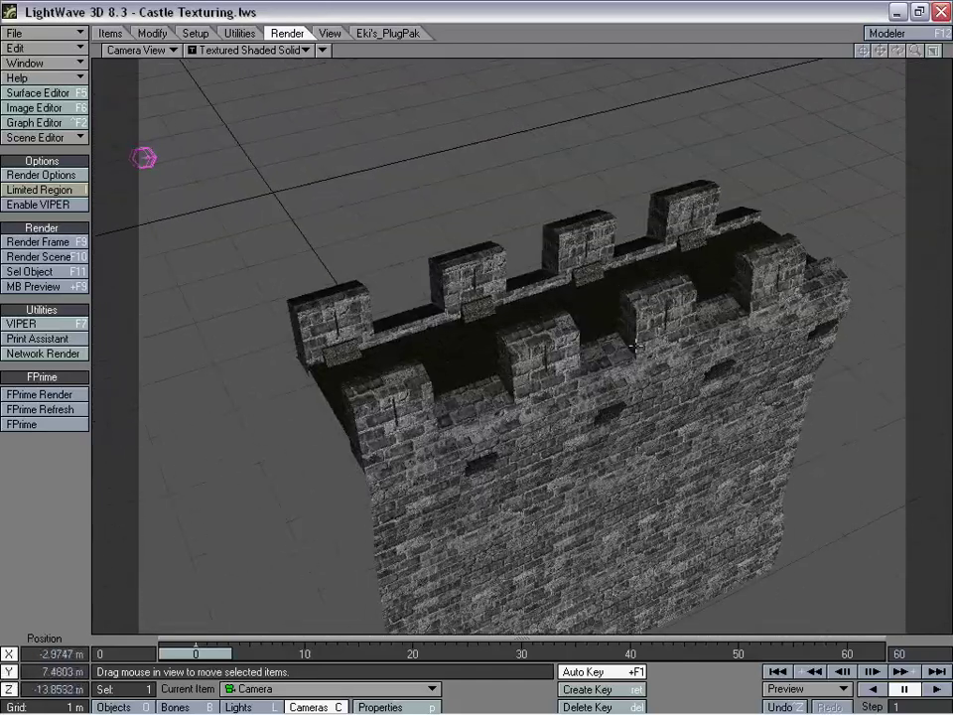
pyautogui.moveTo(633, 345); pyautogui.dragTo(635, 345, button='right')
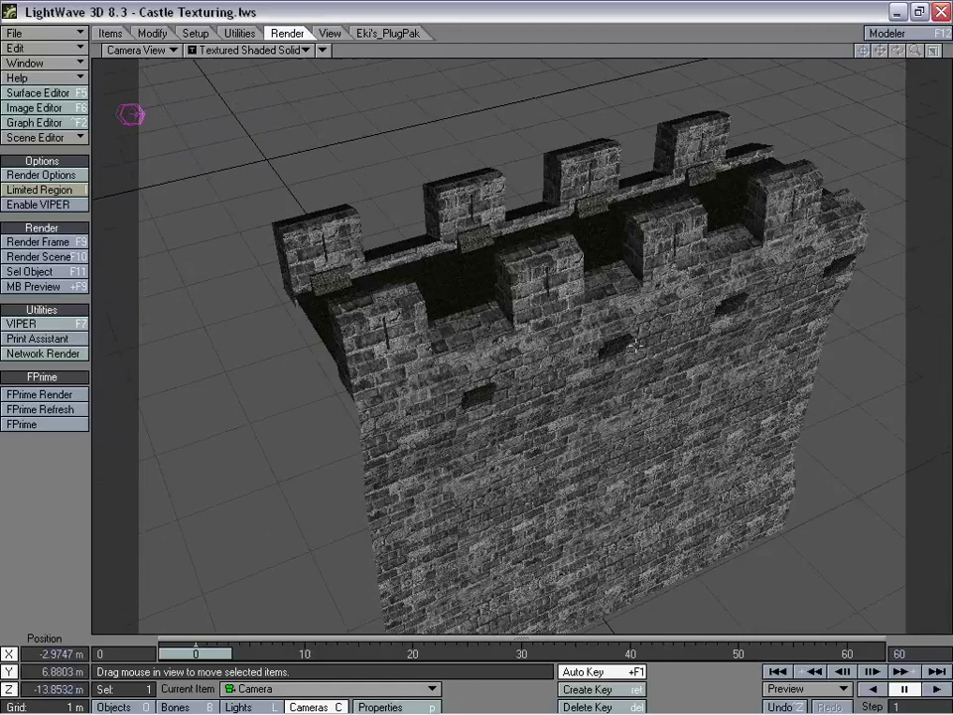
pyautogui.moveTo(635, 344)
pyautogui.mouseDown()
pyautogui.moveTo(640, 375)
pyautogui.moveTo(639, 368)
pyautogui.mouseUp()
pyautogui.moveTo(640, 368); pyautogui.dragTo(640, 375, button='right')
pyautogui.moveTo(640, 375); pyautogui.dragTo(590, 272)
# - Set the Wall_Concentric object's dissolve to 100% and make Tower_Round the current object
pyautogui.hotkey('shift', 'o')
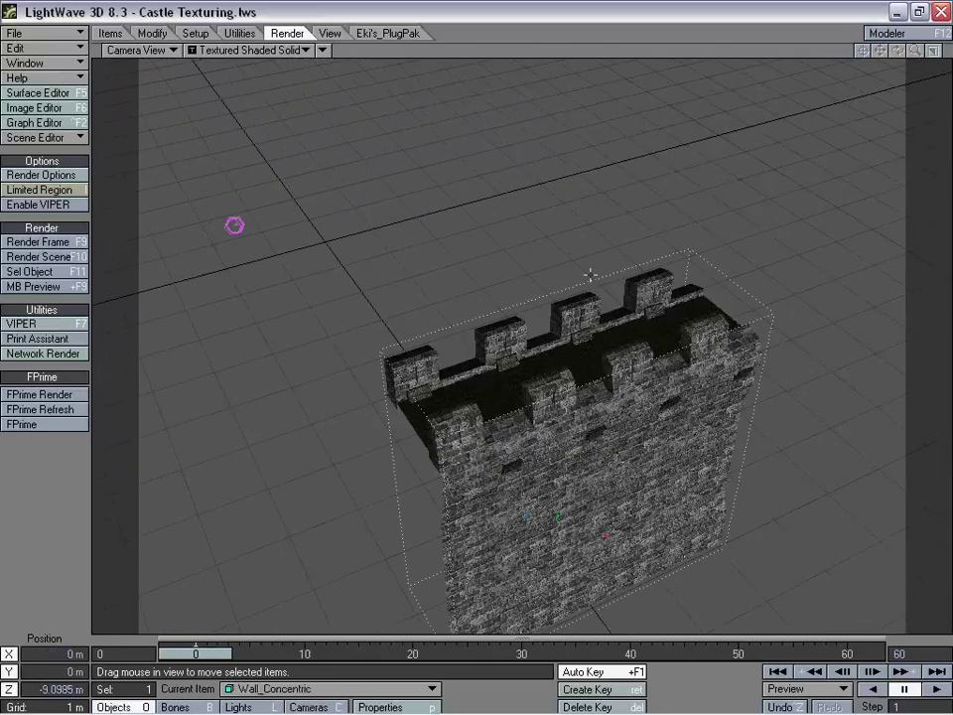
pyautogui.press('p')
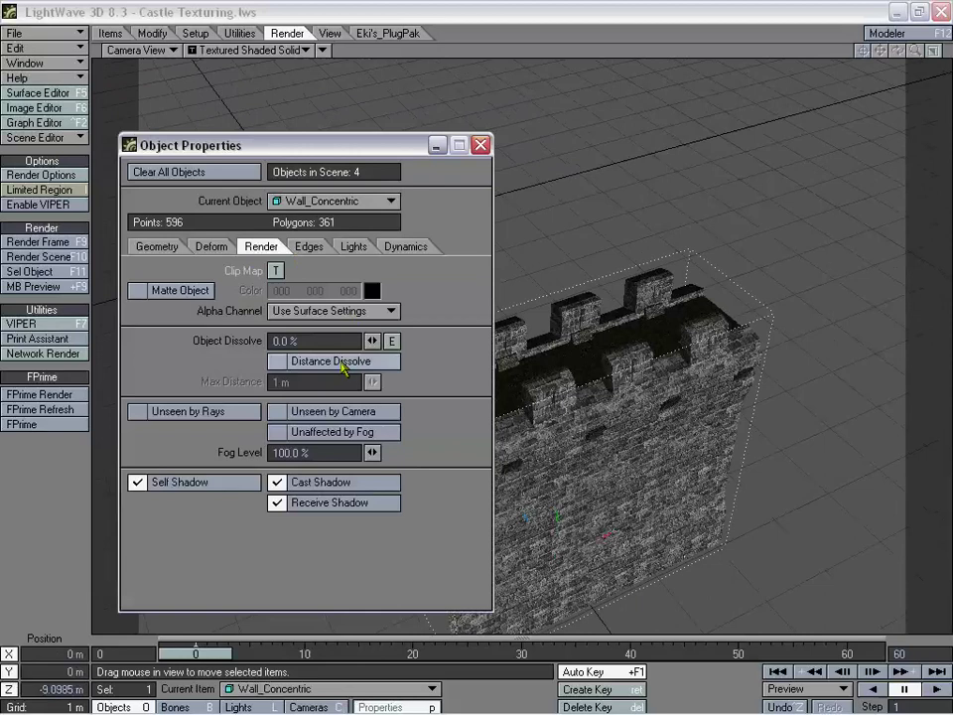
pyautogui.moveTo(375, 339); pyautogui.dragTo(364, 337)
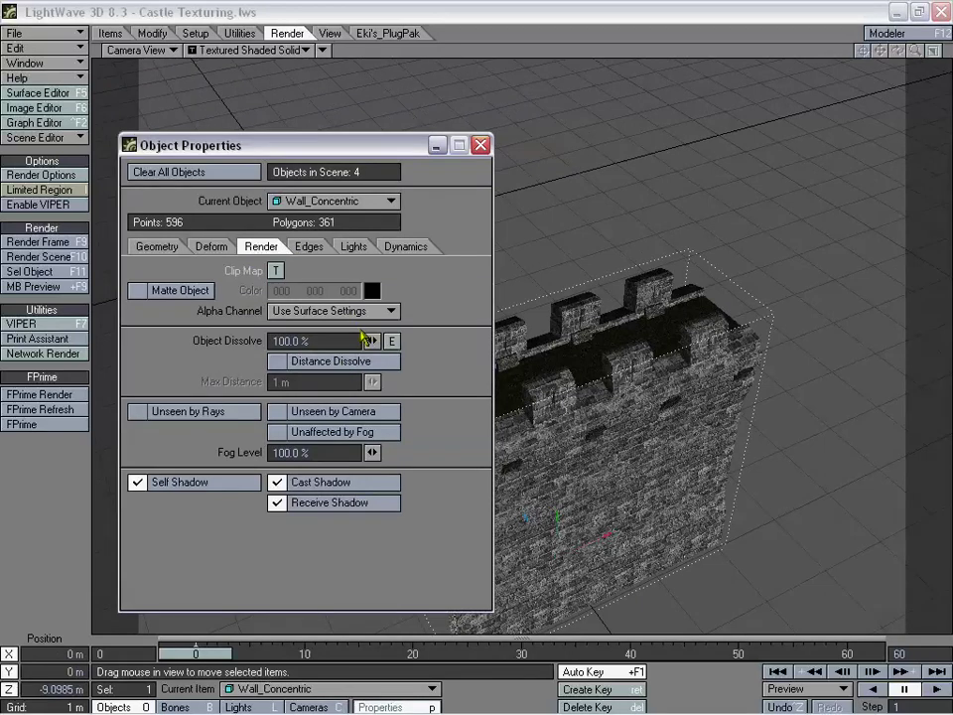
pyautogui.press('Down')
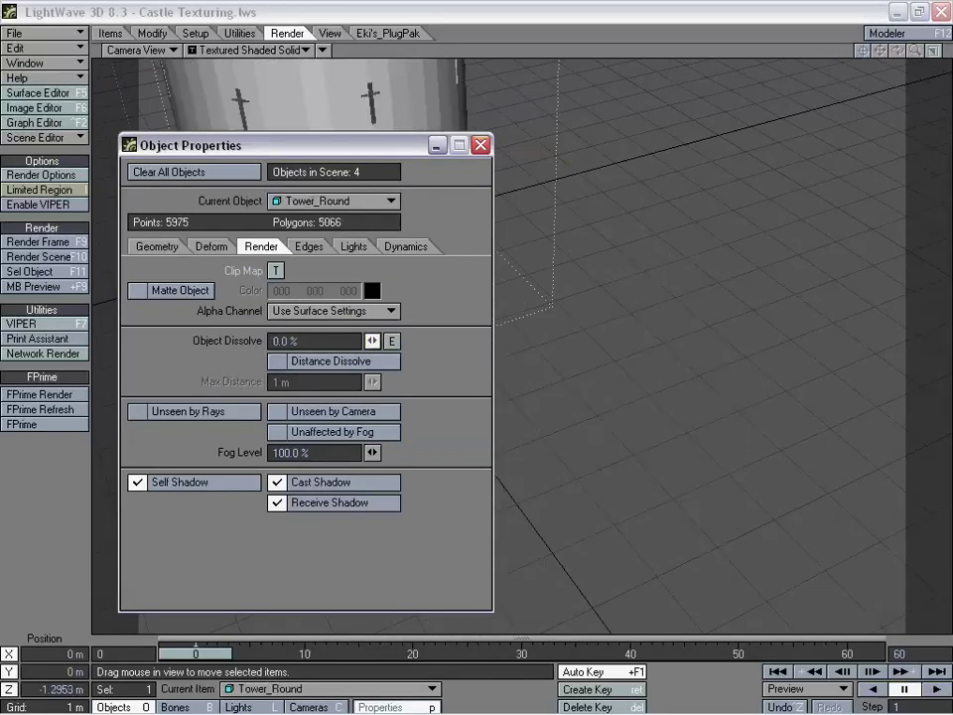
pyautogui.press('p')
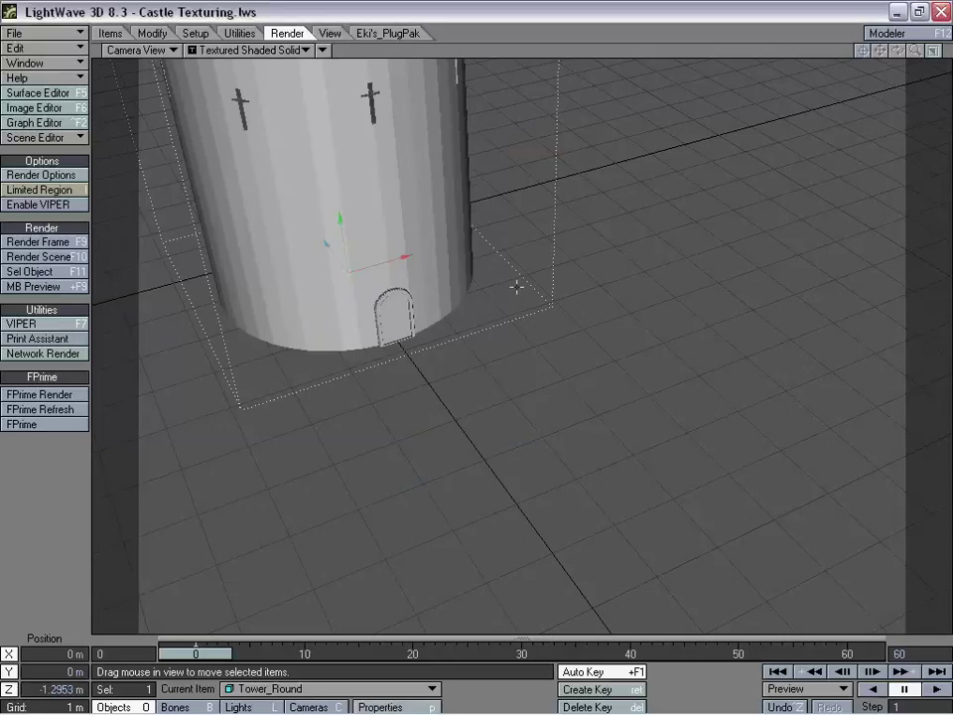
# - Frame the round tower's top with the camera, and copy the Wall_TopWalk surface settings onto Tower_TopWalk
pyautogui.hotkey('shift', 'c')
pyautogui.moveTo(528, 361); pyautogui.dragTo(602, 415)
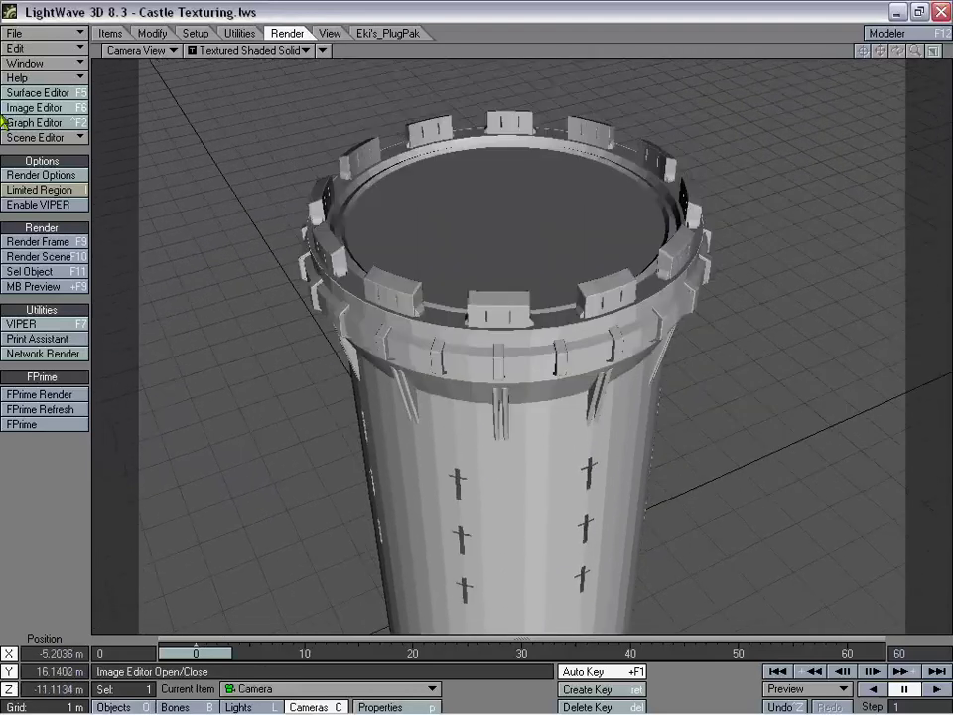
pyautogui.click(52, 99)
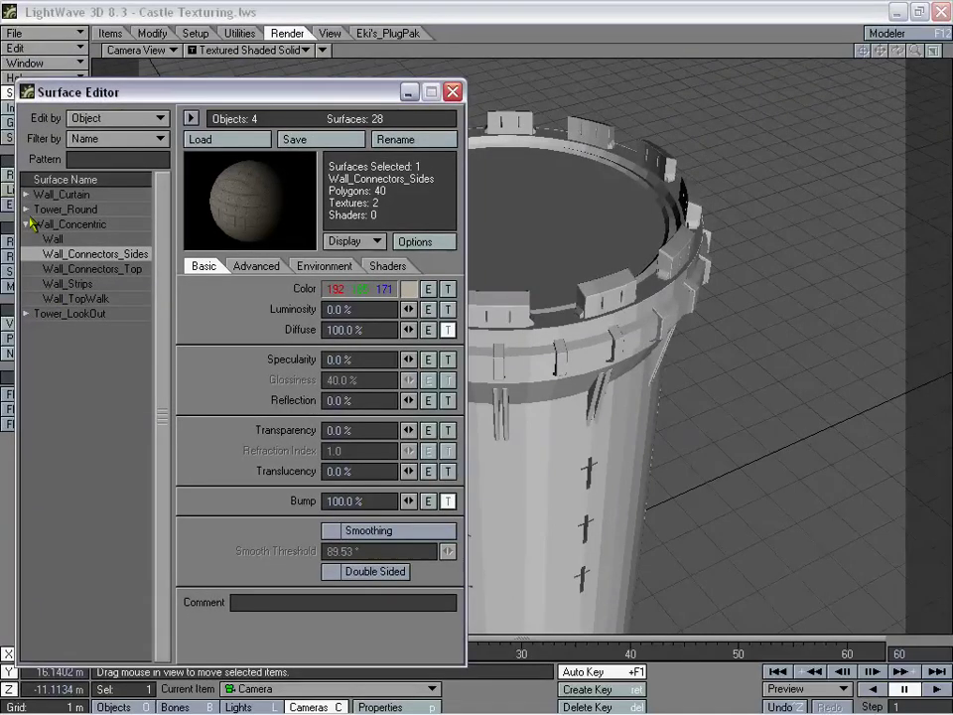
pyautogui.click(27, 209)
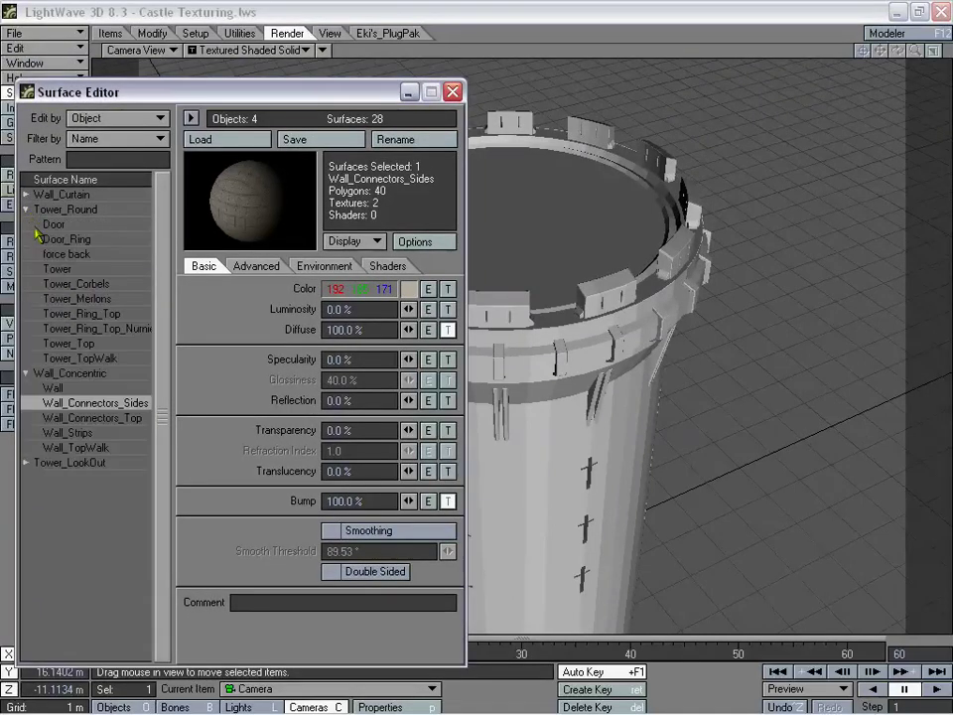
pyautogui.click(83, 449)
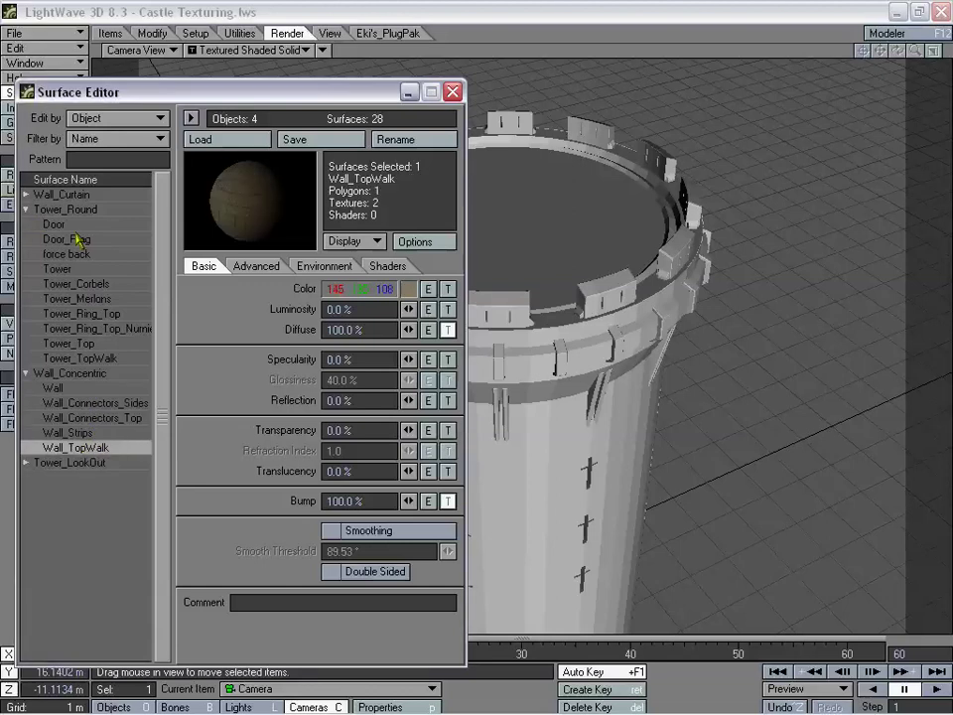
pyautogui.click(89, 358)
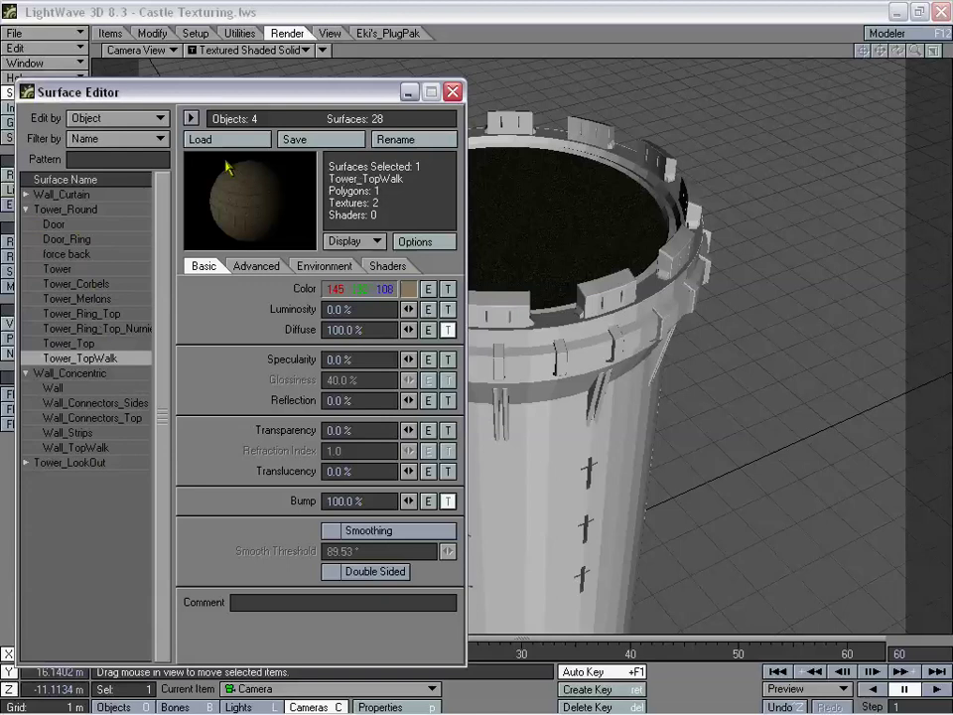
# - Copy the concentric wall's Wall surface settings onto the round tower's Tower surface, and minimize the Surface Editor
pyautogui.click(79, 389)
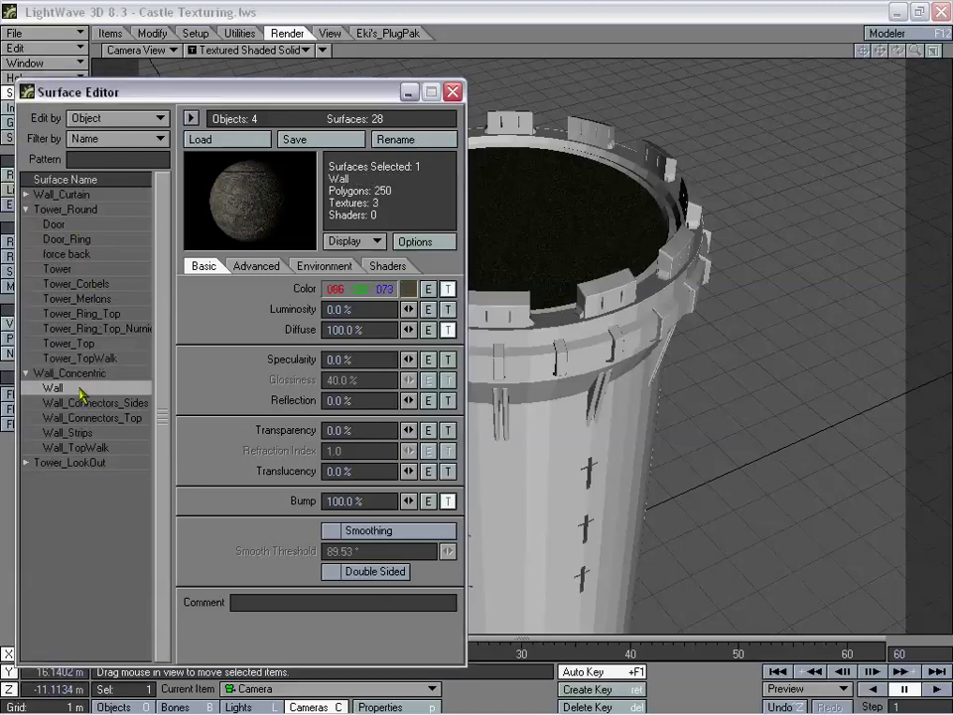
pyautogui.click(79, 270)
pyautogui.rightClick(86, 270)
pyautogui.click(91, 279)
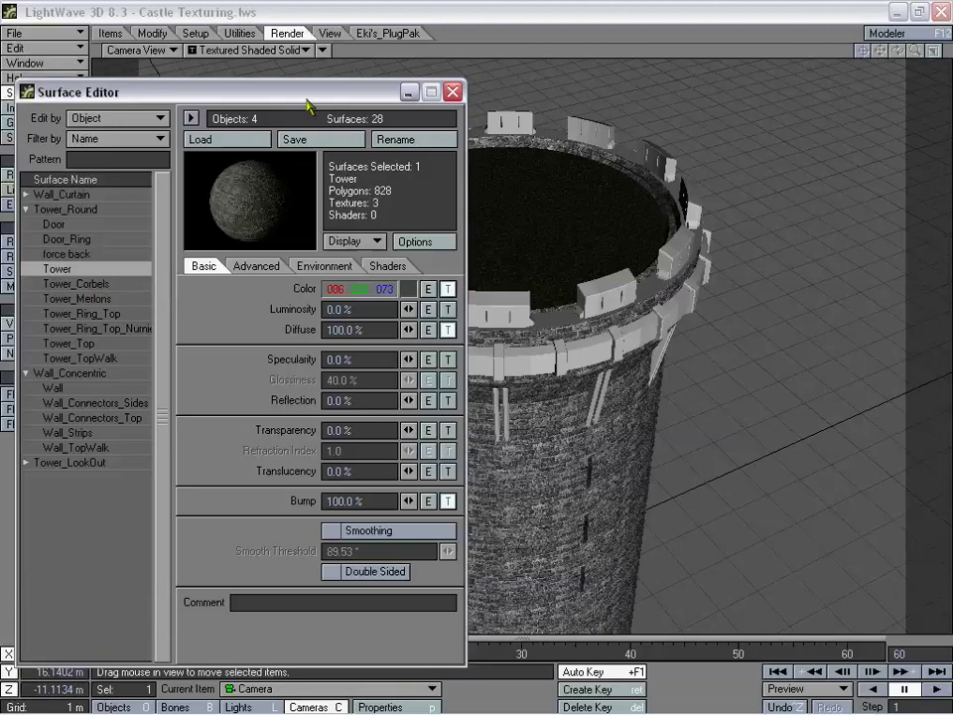
pyautogui.moveTo(308, 106)
pyautogui.mouseDown()
pyautogui.moveTo(270, 85)
pyautogui.moveTo(326, 113)
pyautogui.mouseUp()
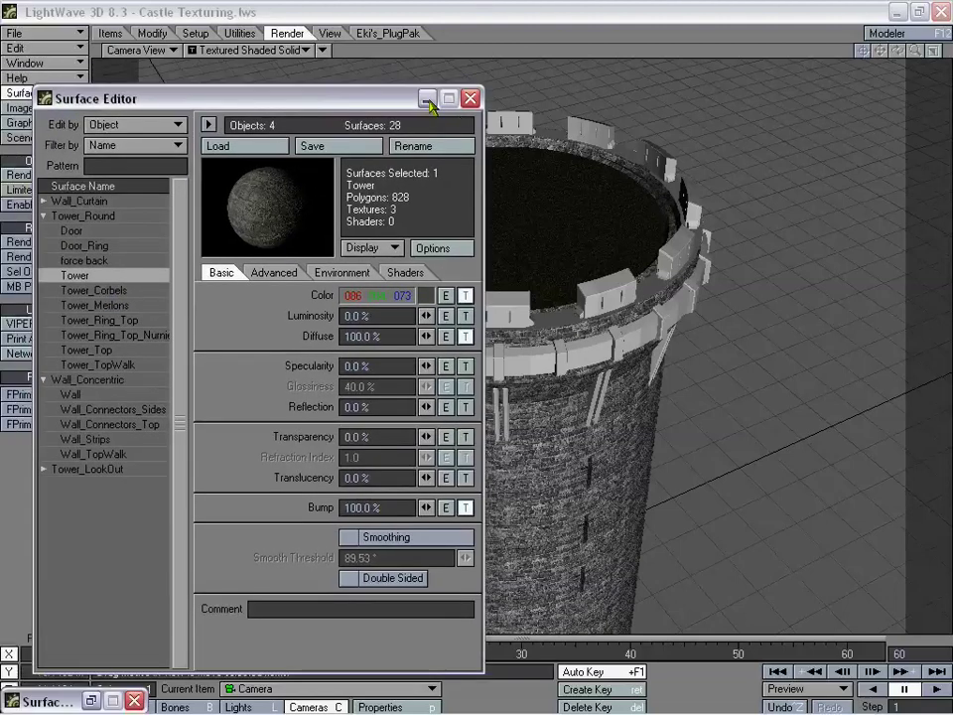
pyautogui.click(427, 101)
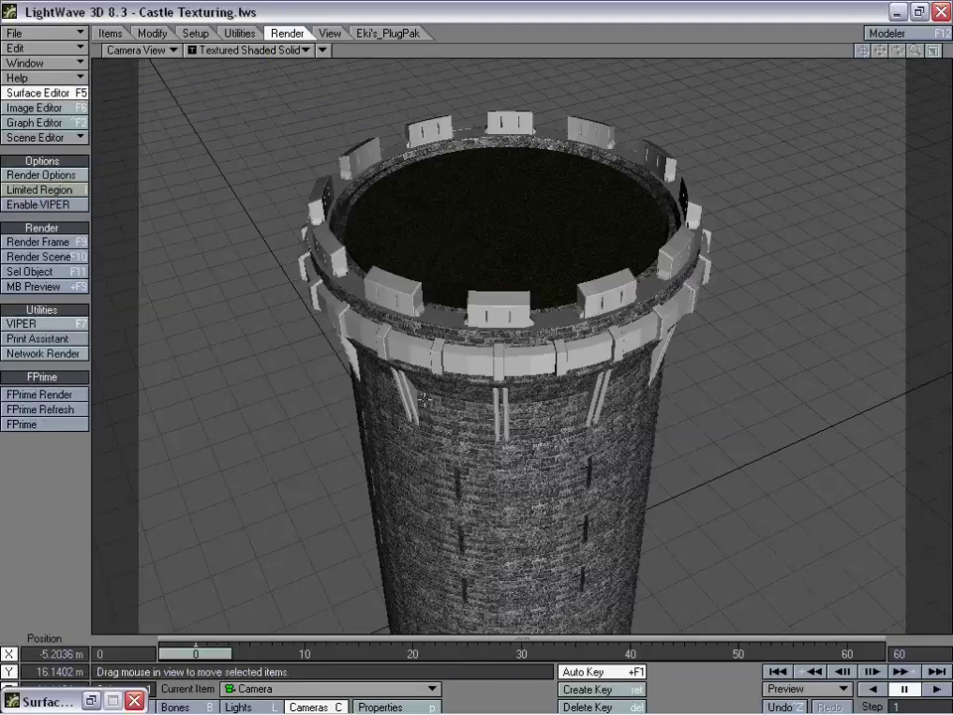
# - Move the camera around the round tower's upper section to examine how the brick texture wraps the curved wall
pyautogui.moveTo(425, 401); pyautogui.dragTo(436, 298)
pyautogui.moveTo(435, 297); pyautogui.dragTo(437, 401, button='right')
pyautogui.moveTo(437, 401); pyautogui.dragTo(467, 164)
pyautogui.moveTo(451, 433); pyautogui.dragTo(689, 345)
pyautogui.moveTo(358, 157); pyautogui.dragTo(497, 394)
pyautogui.moveTo(498, 393); pyautogui.dragTo(651, 243, button='right')
pyautogui.moveTo(650, 244); pyautogui.dragTo(647, 292)
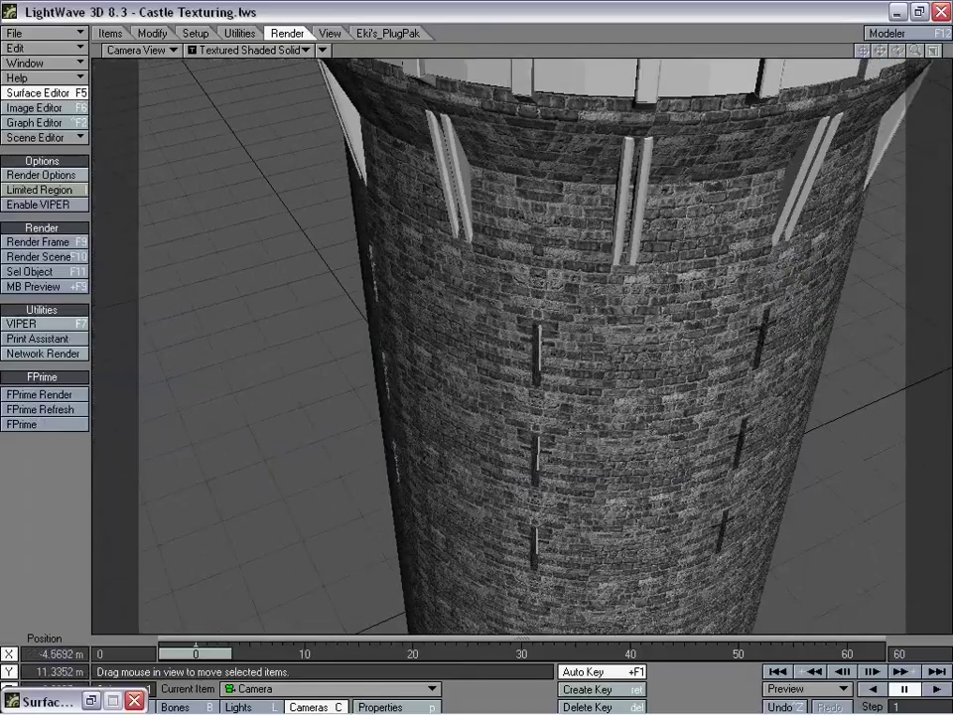
pyautogui.moveTo(552, 497); pyautogui.dragTo(538, 416, button='right')
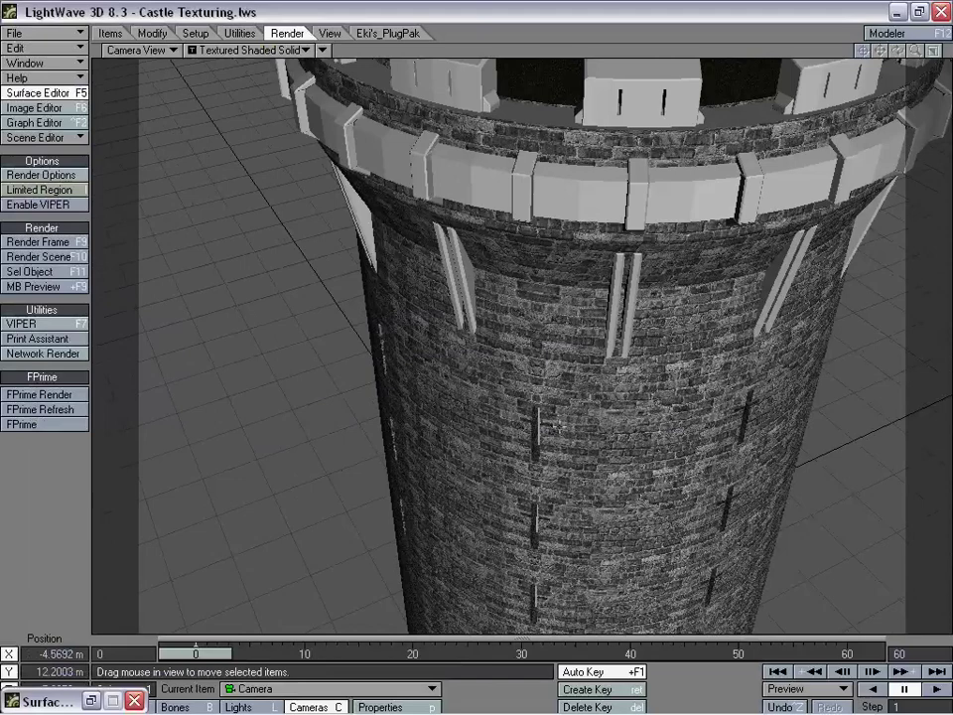
pyautogui.moveTo(420, 350); pyautogui.dragTo(447, 348)
pyautogui.moveTo(447, 348); pyautogui.dragTo(457, 626, button='right')
pyautogui.moveTo(534, 256); pyautogui.dragTo(527, 60, button='right')
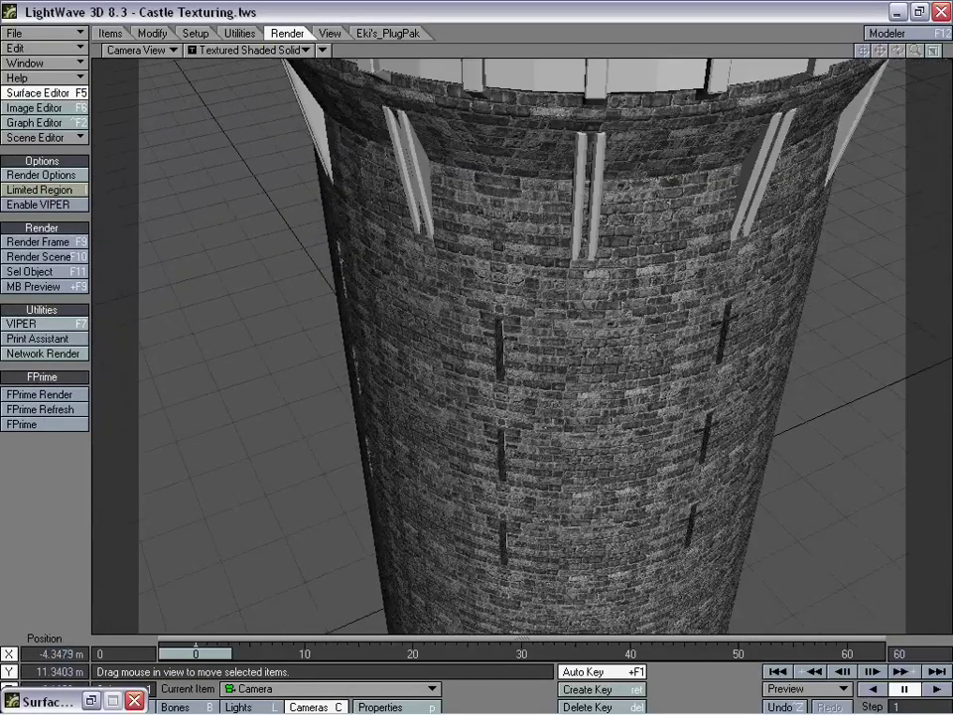
pyautogui.moveTo(527, 59); pyautogui.dragTo(476, 60)
pyautogui.moveTo(477, 60); pyautogui.dragTo(477, 40, button='right')
pyautogui.moveTo(451, 350); pyautogui.dragTo(477, 286)
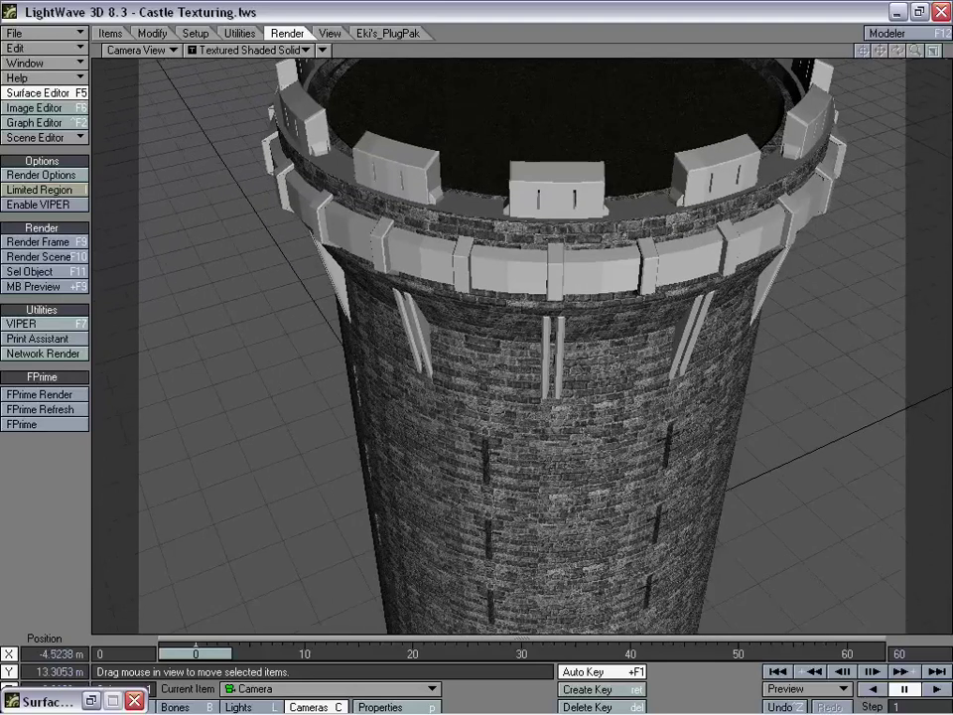
pyautogui.moveTo(478, 286); pyautogui.dragTo(477, 345, button='right')
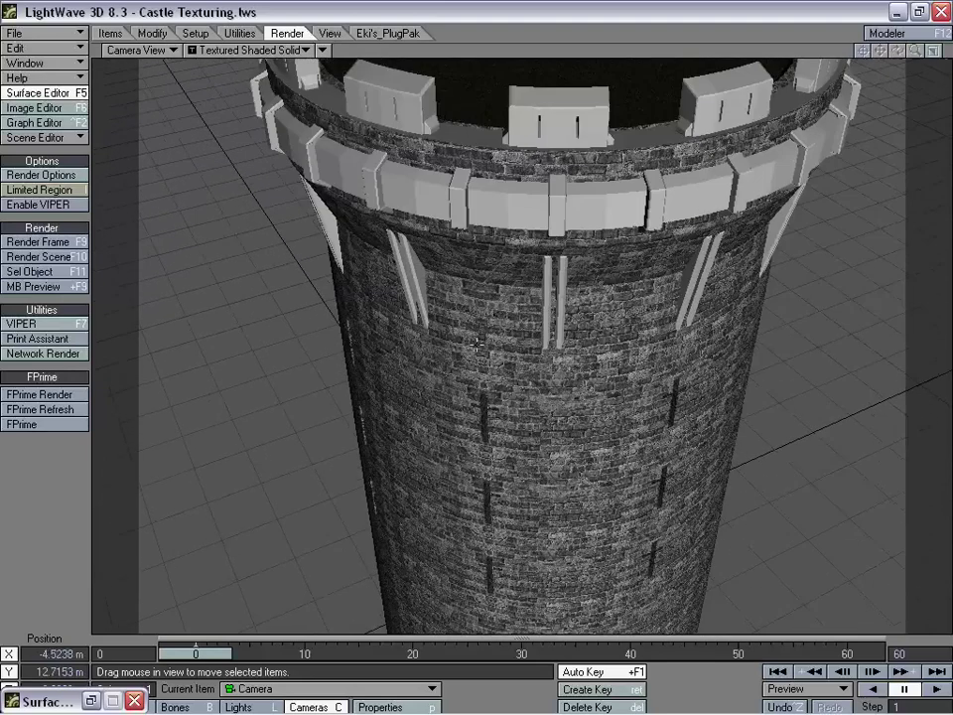
# - Give the Tower surface's color image layer a cylindrical projection on the Y axis with a width wrap amount of 10
pyautogui.click(113, 701)
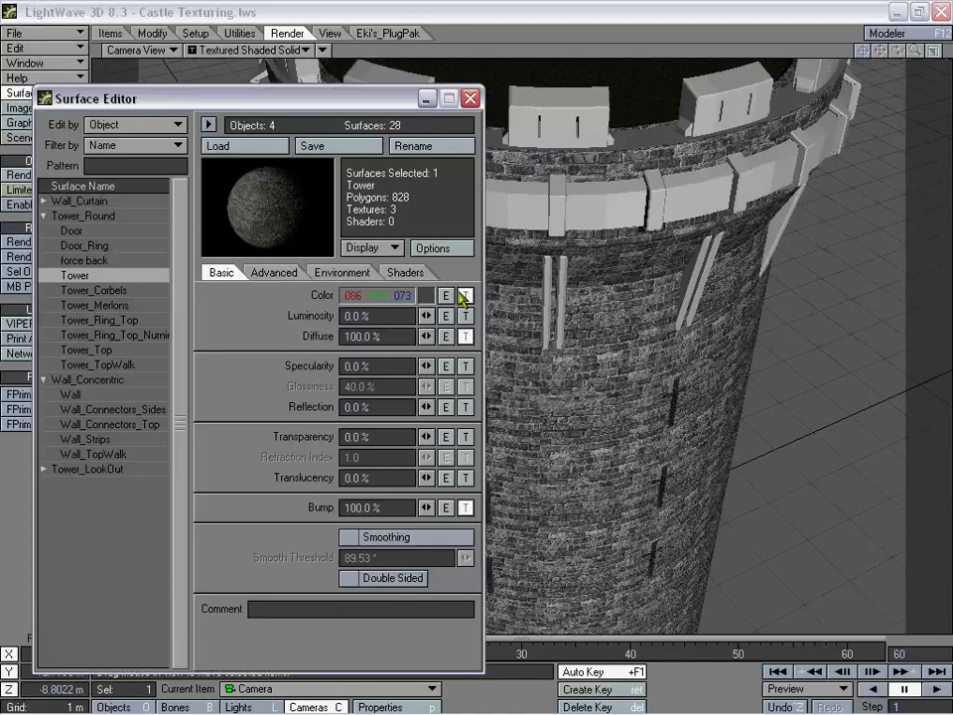
pyautogui.click(465, 295)
pyautogui.moveTo(251, 132)
pyautogui.mouseDown()
pyautogui.moveTo(367, 197)
pyautogui.moveTo(319, 207)
pyautogui.moveTo(231, 147)
pyautogui.moveTo(248, 134)
pyautogui.mouseUp()
pyautogui.click(442, 262)
pyautogui.click(432, 233)
pyautogui.click(415, 462)
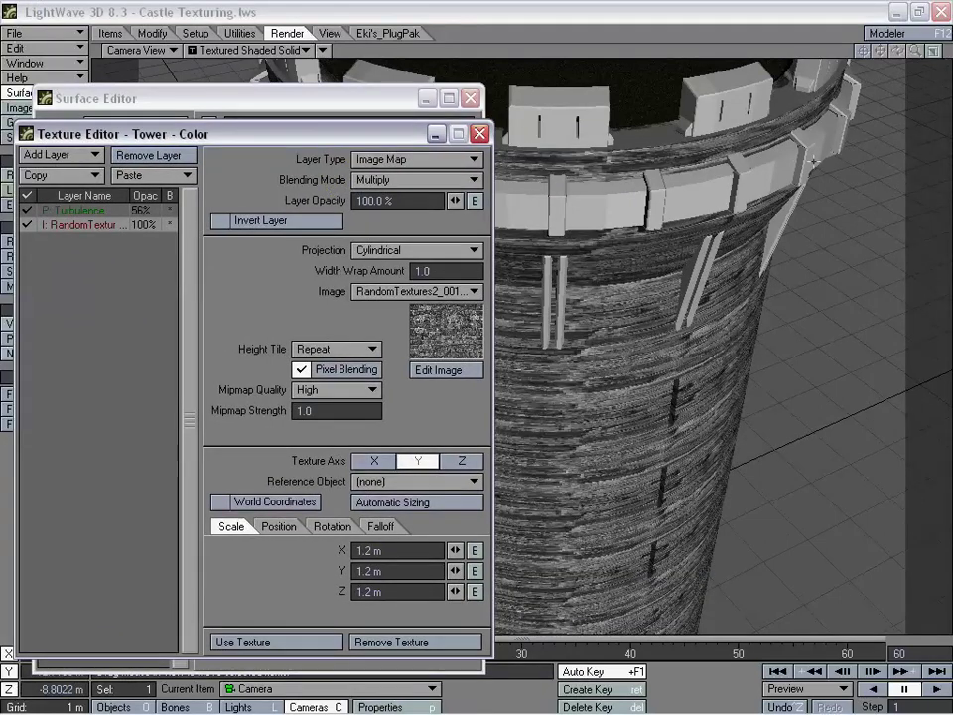
pyautogui.moveTo(365, 142); pyautogui.dragTo(298, 128)
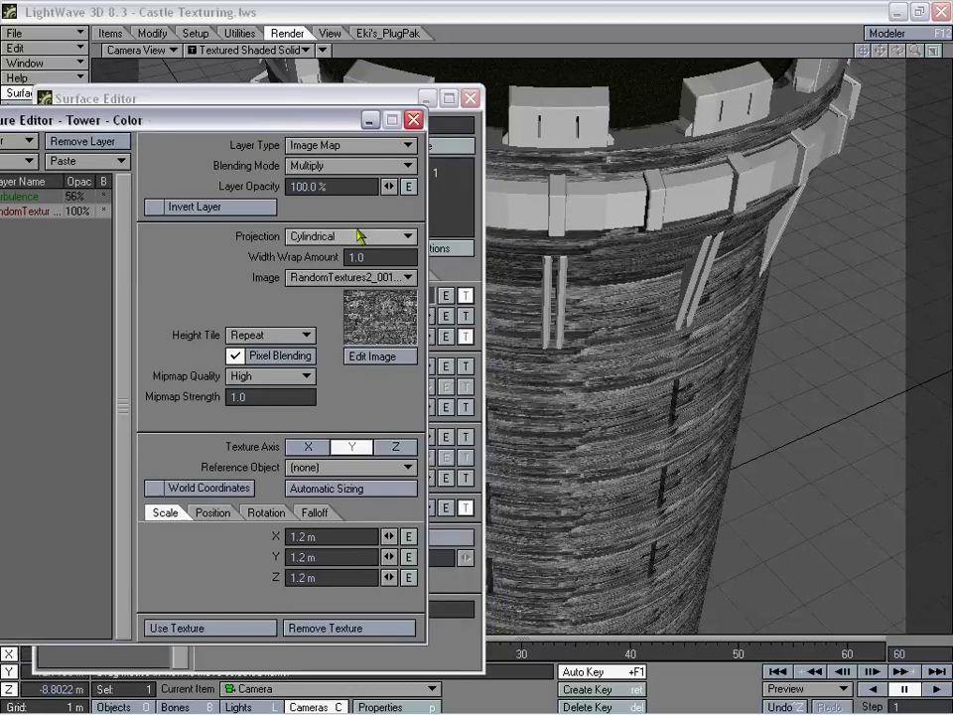
pyautogui.click(368, 256)
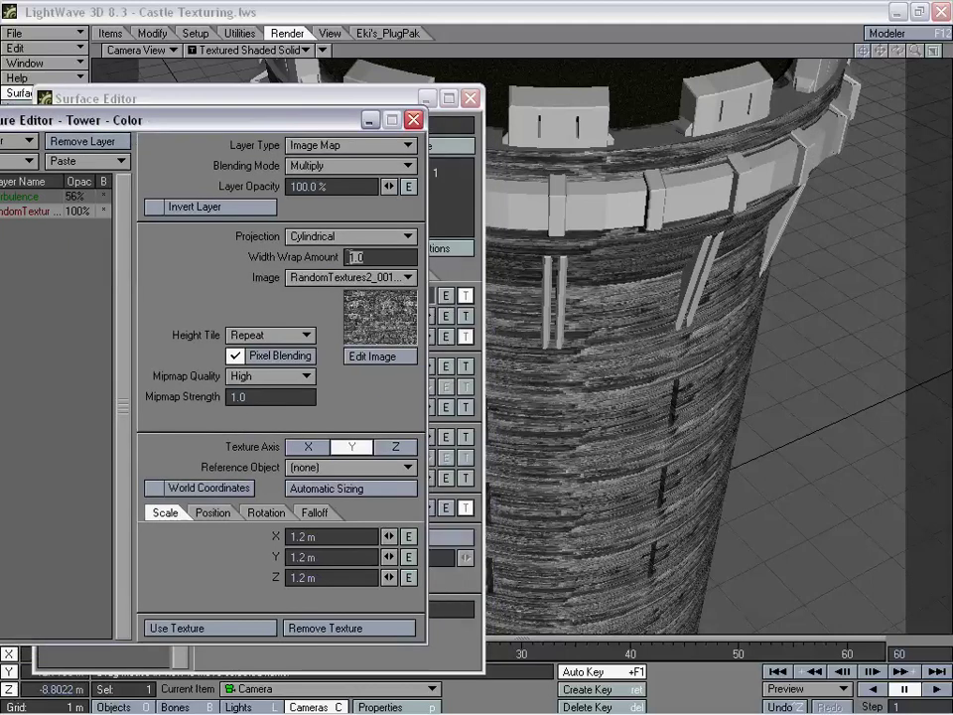
pyautogui.press('Return')
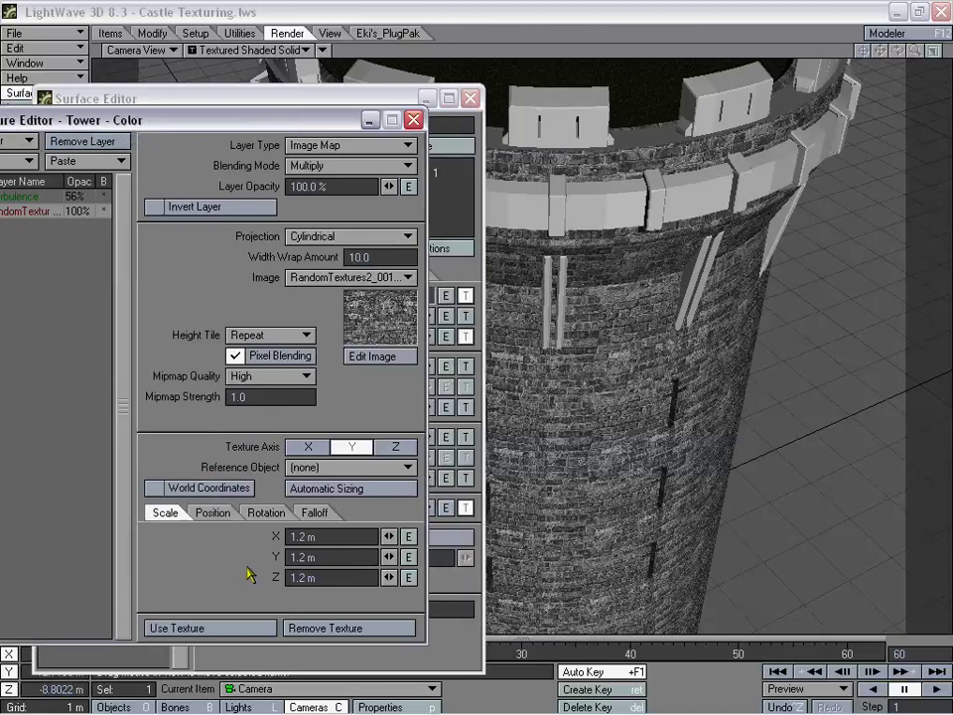
pyautogui.click(230, 630)
# - Switch the Tower surface's diffuse image layer to cylindrical projection with a width wrap amount of 10
pyautogui.click(465, 337)
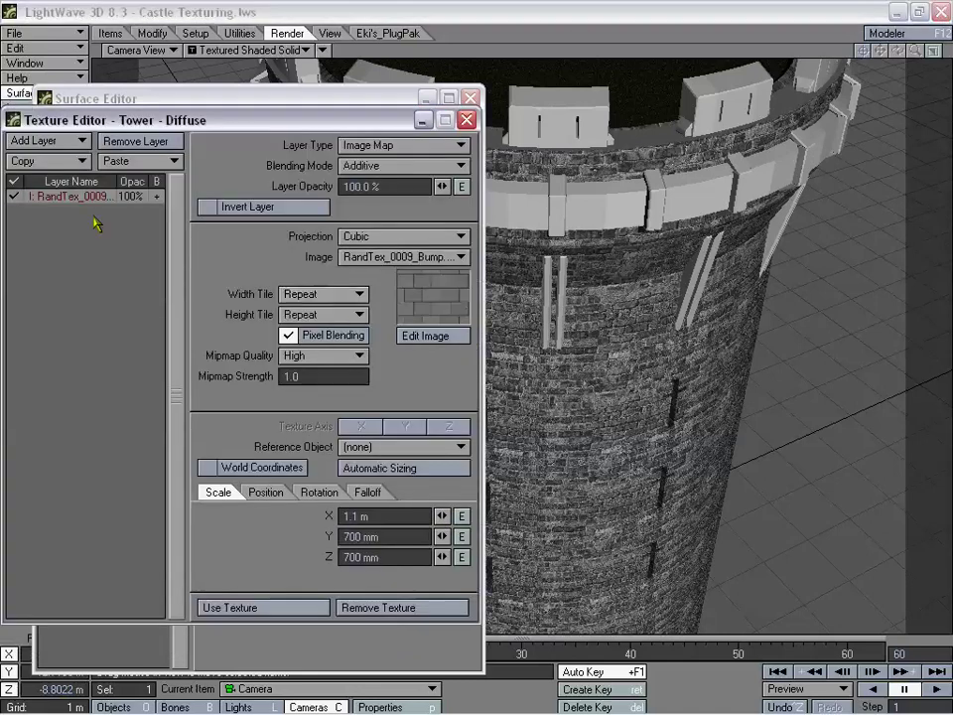
pyautogui.click(418, 239)
pyautogui.click(417, 208)
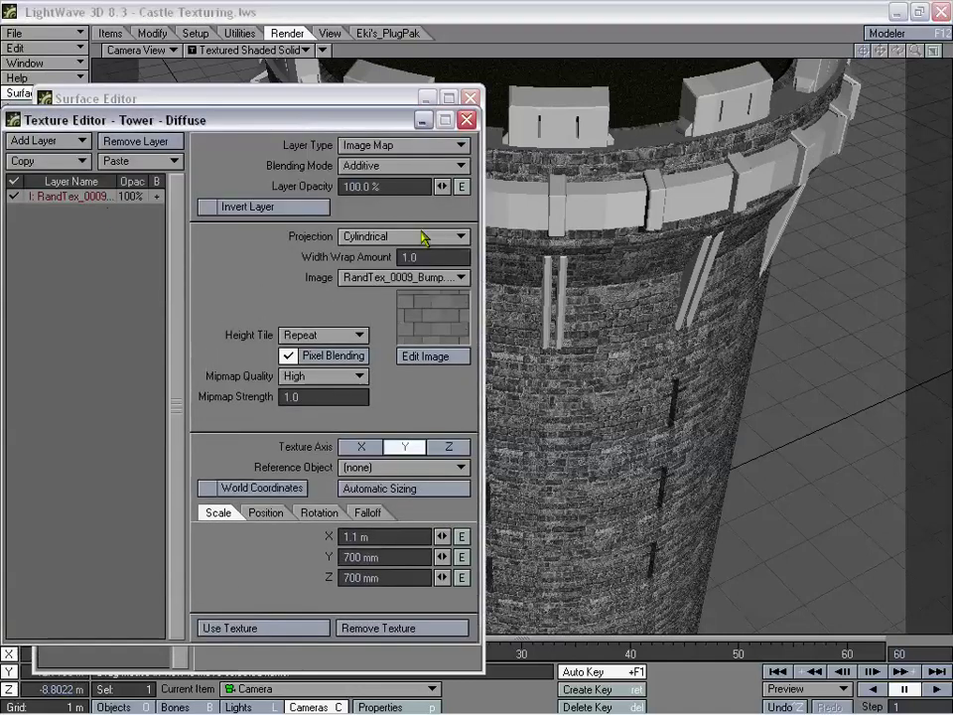
pyautogui.click(425, 257)
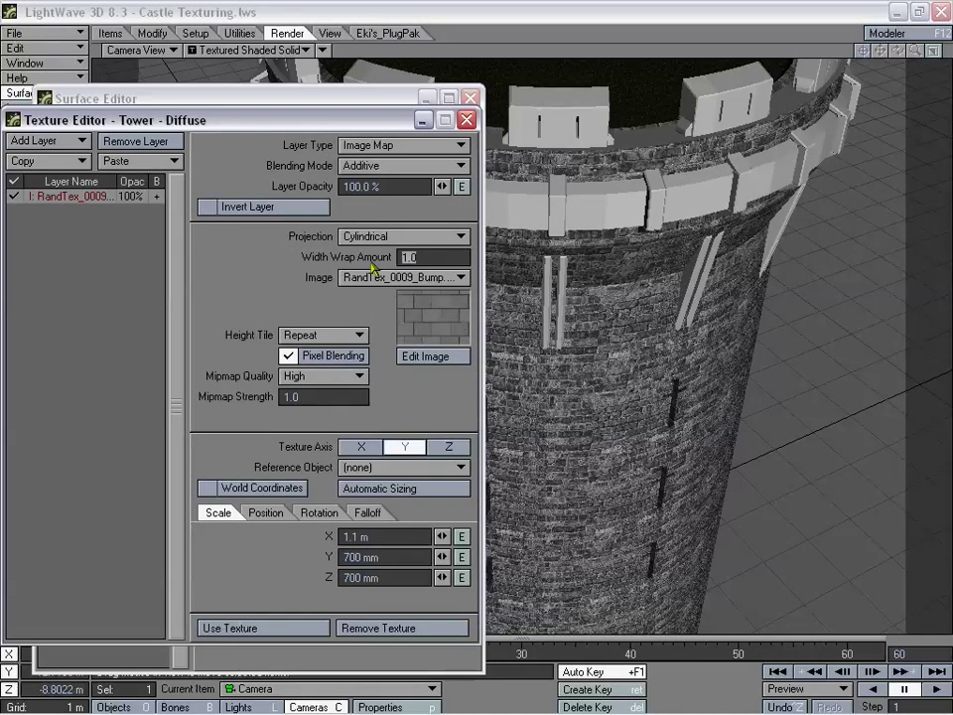
pyautogui.write('10')
pyautogui.press('Return')
pyautogui.click(282, 626)
# - Switch the RandomTextures layer of the Tower surface's bump texture to cylindrical projection with a width wrap amount of 10
pyautogui.click(466, 508)
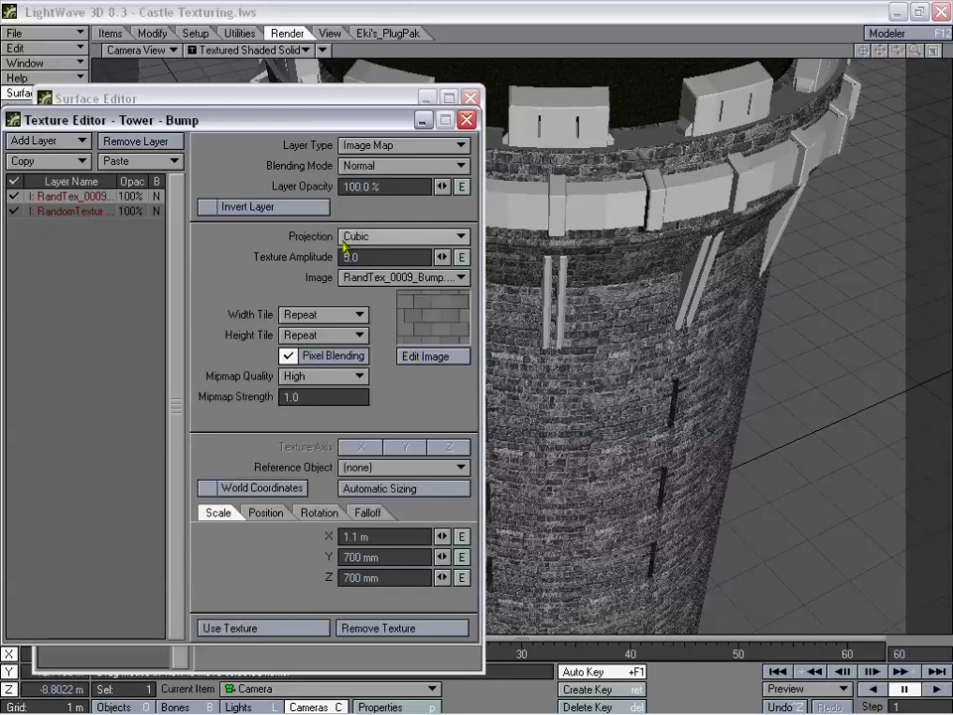
pyautogui.click(34, 213)
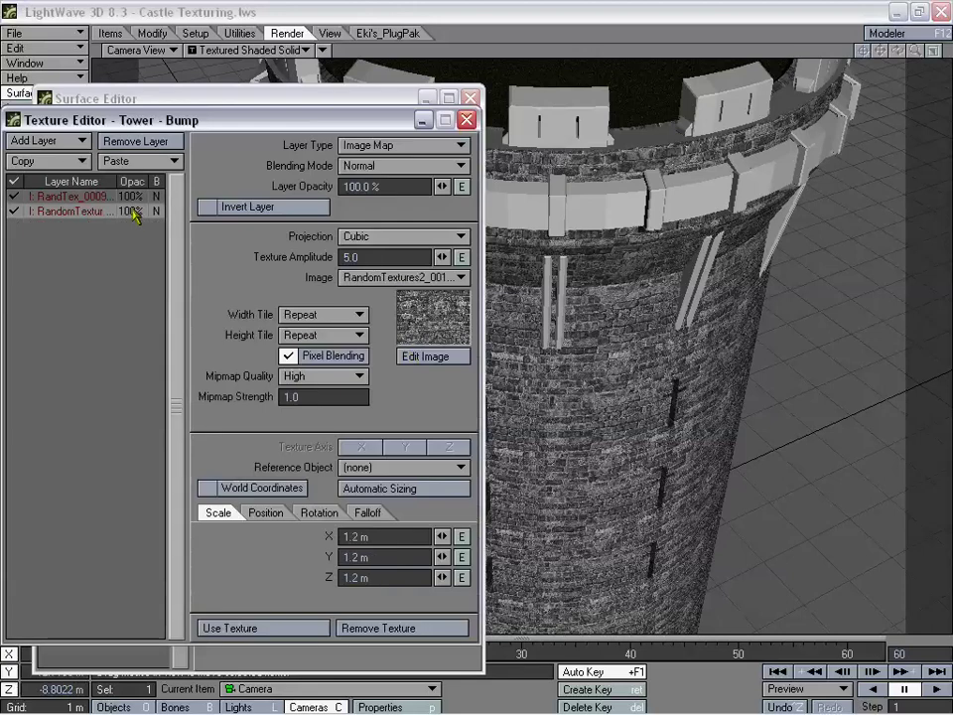
pyautogui.click(397, 238)
pyautogui.click(393, 210)
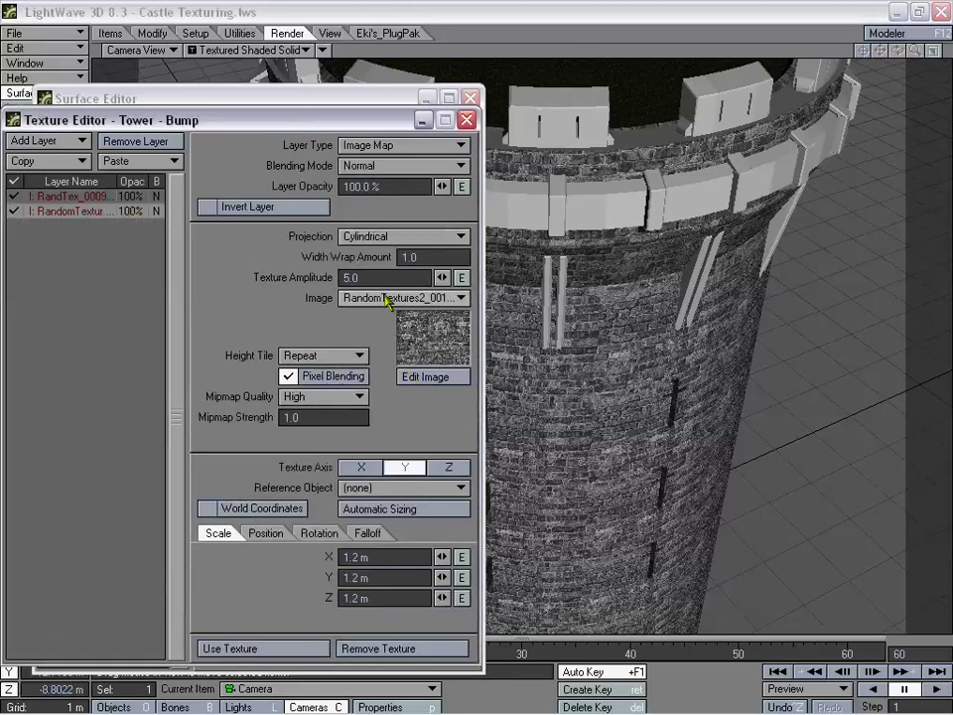
pyautogui.click(429, 256)
pyautogui.write('10')
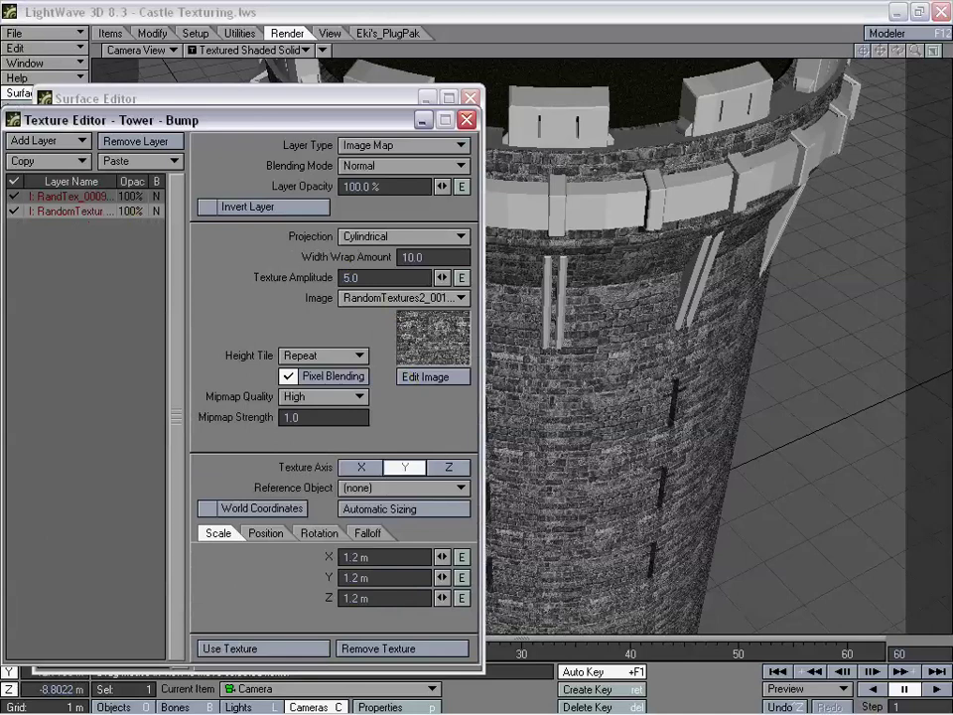
# - Switch the RandTex_0009 bump layer to Y-axis cylindrical projection, set its width wrap amount, and close the Surface Editor
pyautogui.click(59, 196)
pyautogui.click(411, 238)
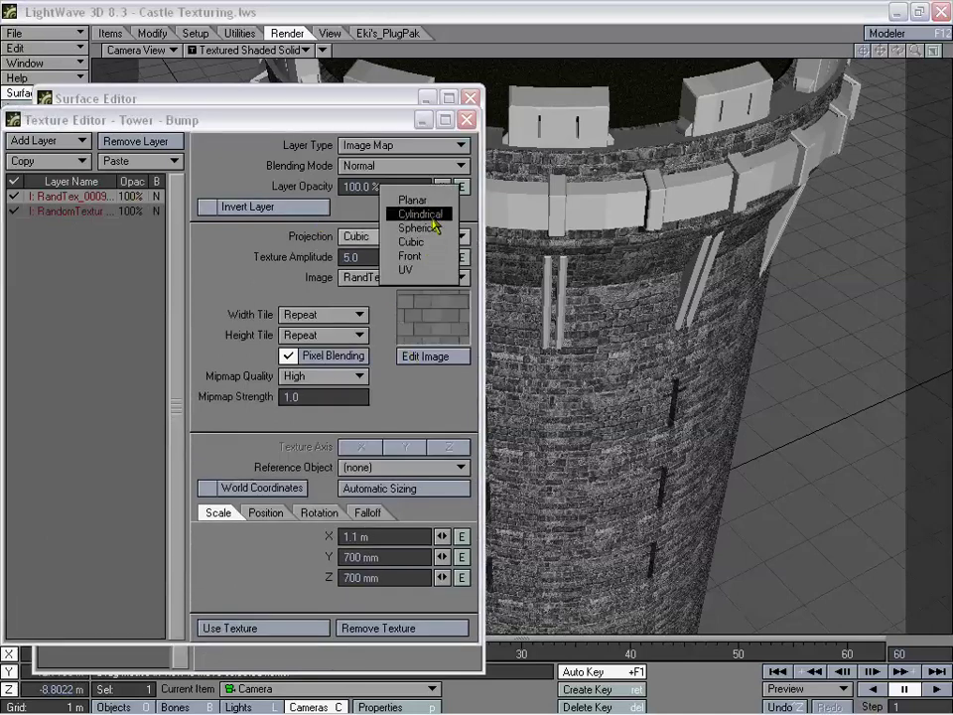
pyautogui.click(432, 220)
pyautogui.click(402, 467)
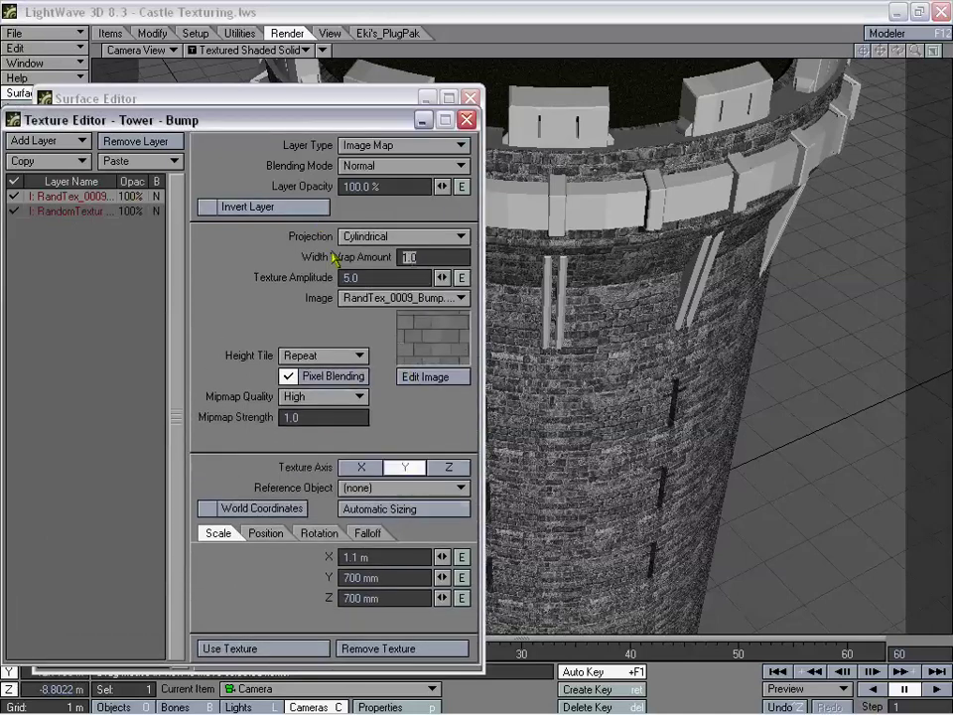
pyautogui.write('1')
pyautogui.click(270, 650)
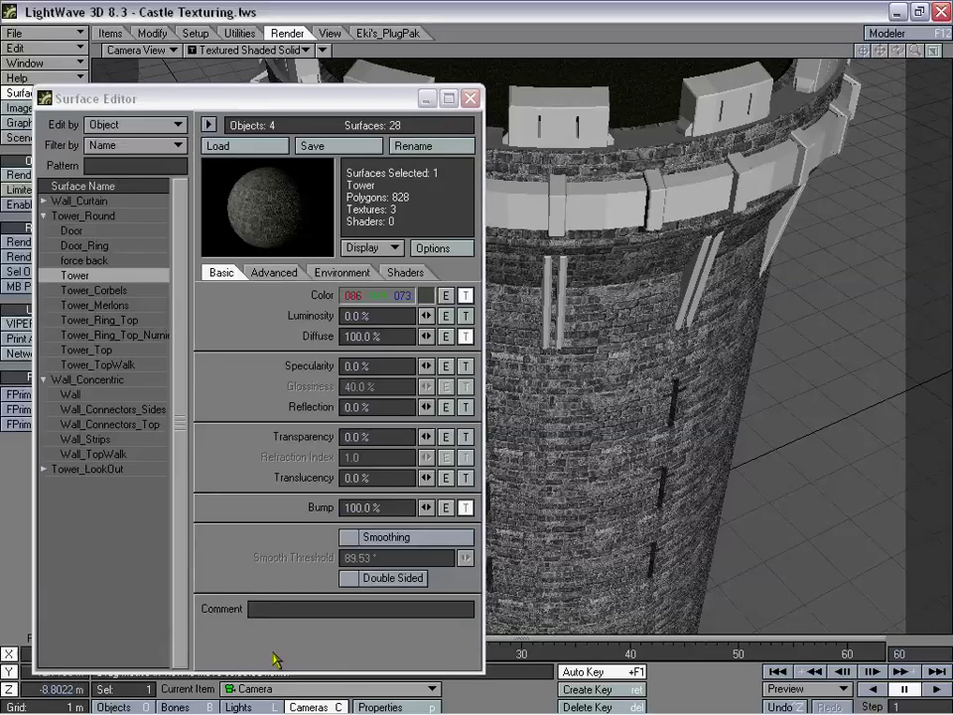
pyautogui.click(471, 99)
# - Set the round tower's force back surface to a black color with 0% diffuse, and close the Surface Editor
pyautogui.moveTo(516, 298); pyautogui.dragTo(519, 338)
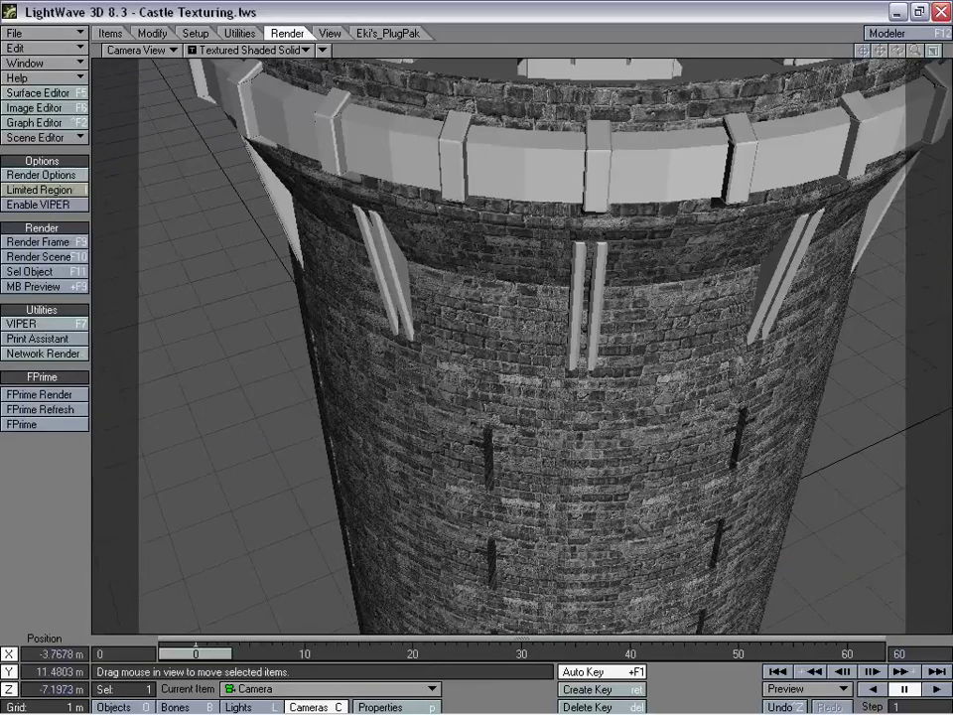
pyautogui.moveTo(519, 337); pyautogui.dragTo(520, 357, button='right')
pyautogui.moveTo(520, 359)
pyautogui.mouseDown()
pyautogui.moveTo(512, 310)
pyautogui.moveTo(536, 352)
pyautogui.mouseUp()
pyautogui.moveTo(704, 252); pyautogui.dragTo(454, 220)
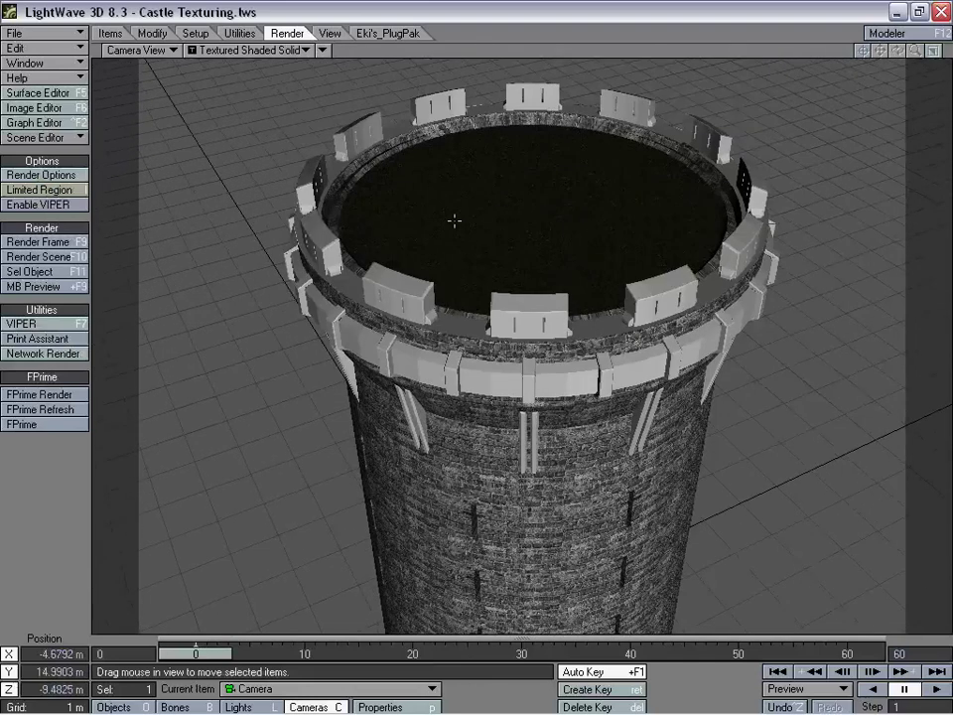
pyautogui.click(40, 92)
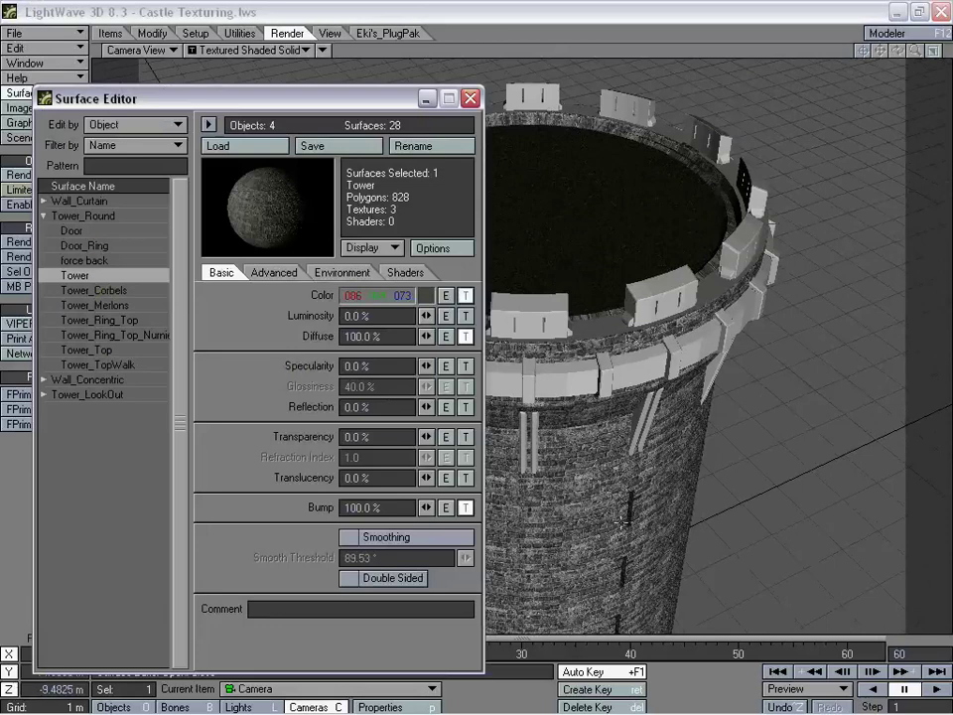
pyautogui.click(90, 260)
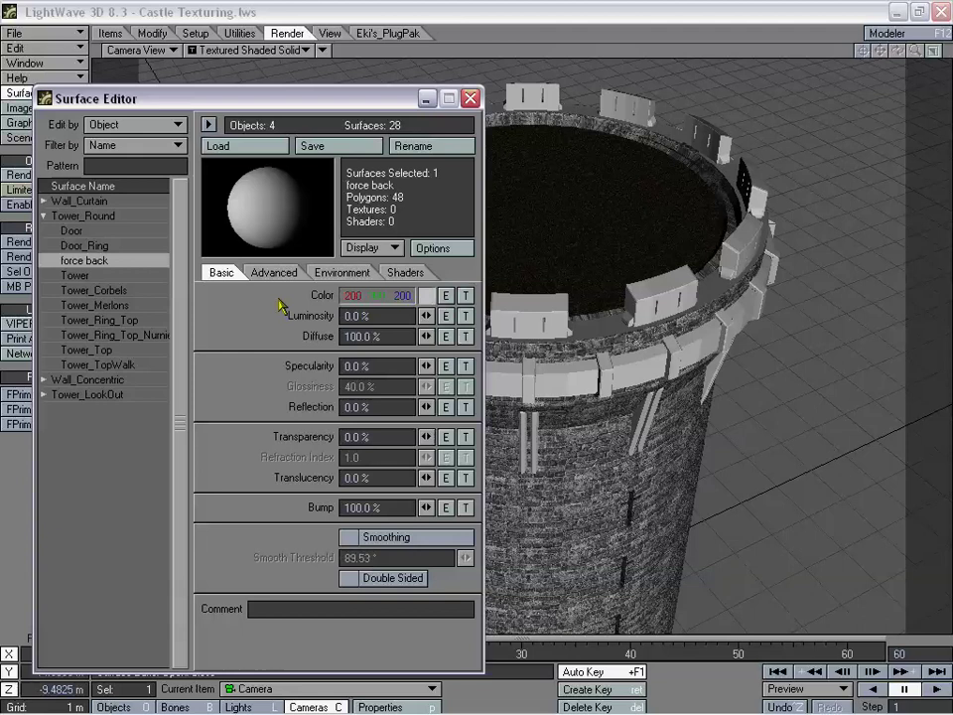
pyautogui.click(426, 295)
pyautogui.moveTo(446, 261); pyautogui.dragTo(270, 252)
pyautogui.click(77, 399)
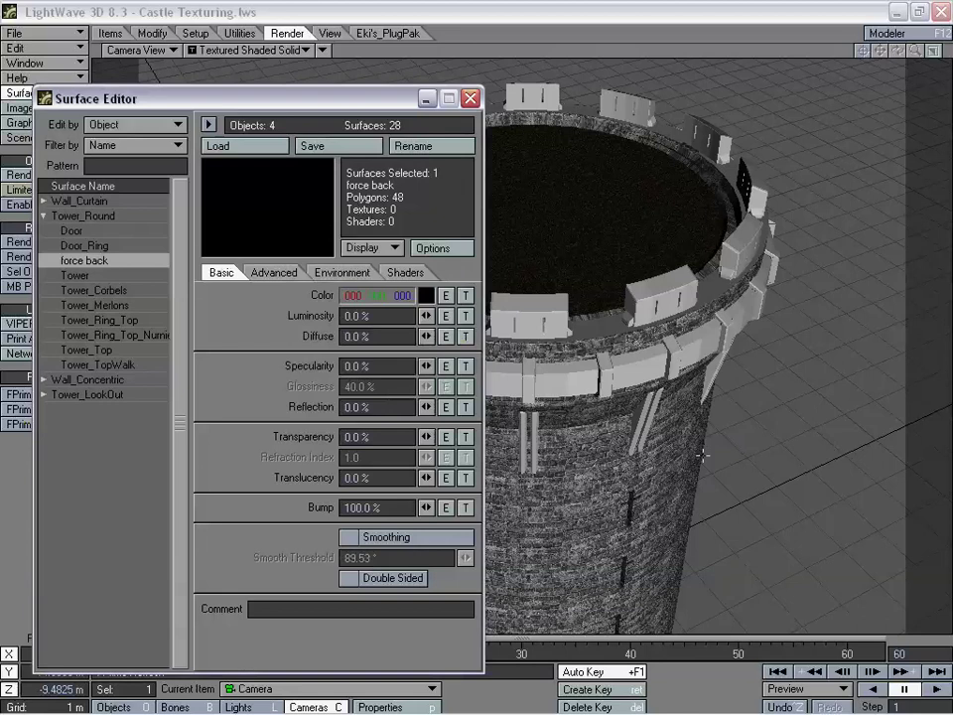
pyautogui.click(470, 99)
# - Examine the brick texture along the round tower's shaft and upper rim through the camera
pyautogui.moveTo(556, 303); pyautogui.dragTo(576, 200)
pyautogui.moveTo(576, 201); pyautogui.dragTo(576, 453, button='right')
pyautogui.moveTo(574, 452); pyautogui.dragTo(588, 254)
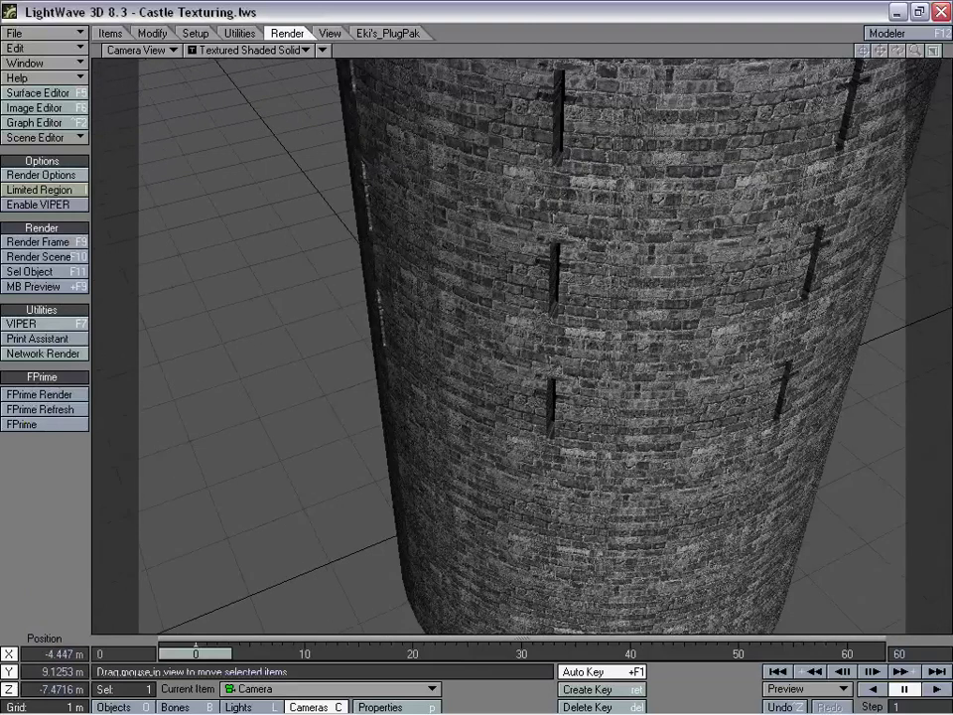
pyautogui.hotkey('shift', 'o')
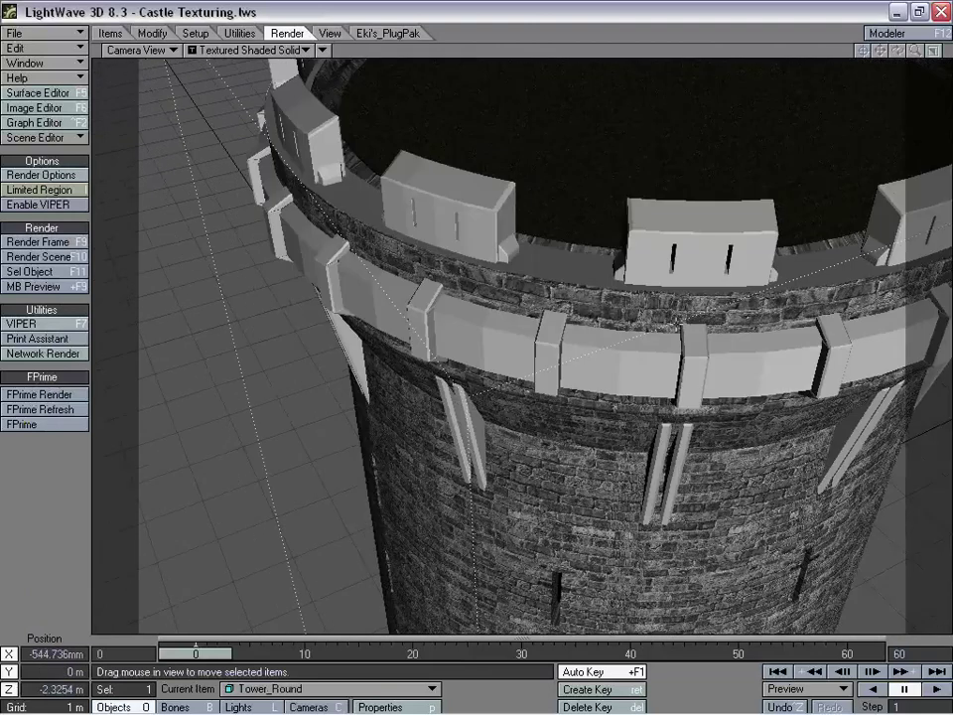
pyautogui.press('z')
pyautogui.hotkey('shift', 'c')
pyautogui.moveTo(355, 427); pyautogui.dragTo(371, 486)
pyautogui.moveTo(436, 358); pyautogui.dragTo(440, 417)
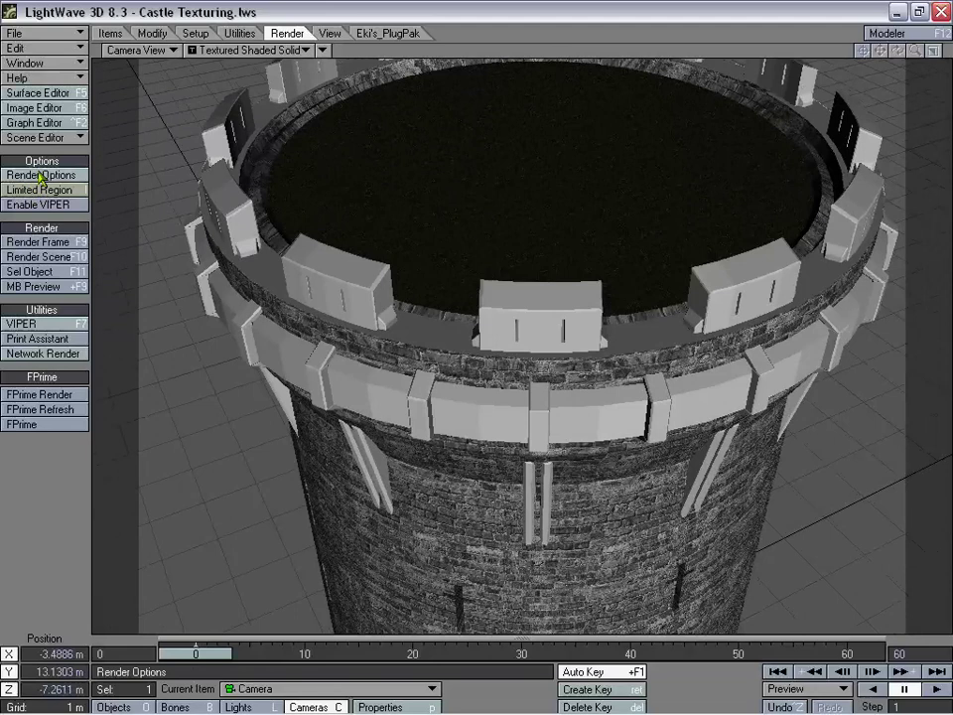
# - Copy the round tower's Tower surface settings onto its Tower_Merlons surface
pyautogui.click(38, 92)
pyautogui.click(74, 275)
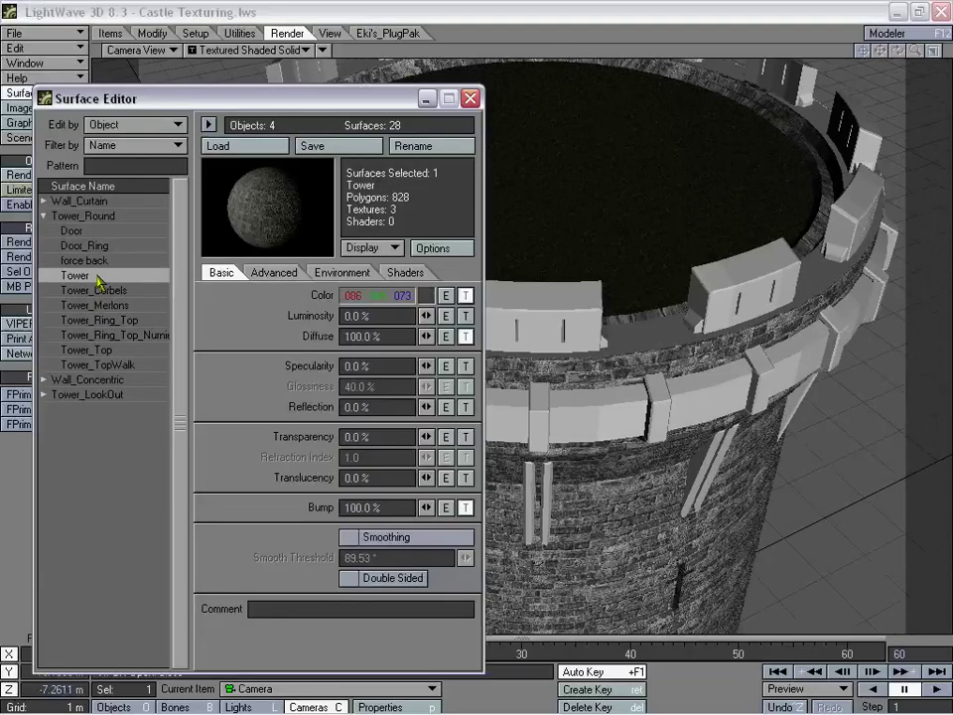
pyautogui.rightClick(79, 275)
pyautogui.click(95, 274)
pyautogui.click(99, 304)
pyautogui.rightClick(104, 304)
pyautogui.click(111, 314)
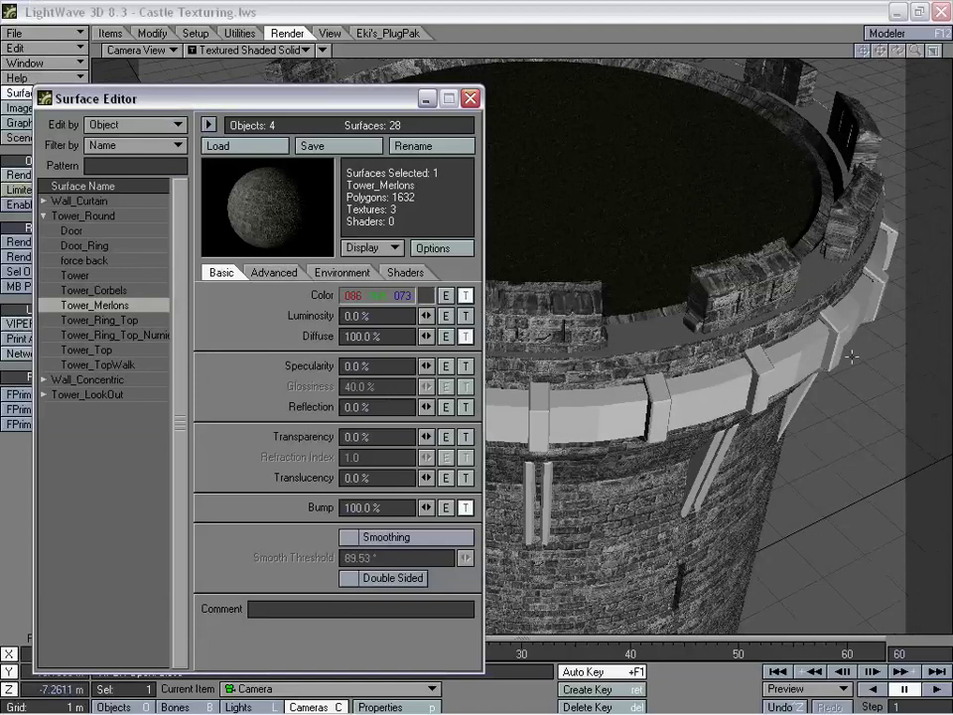
# - Move the camera in close to the round tower's battlements to examine the brick texture on the merlons
pyautogui.moveTo(787, 319); pyautogui.dragTo(759, 356)
pyautogui.moveTo(760, 355); pyautogui.dragTo(734, 447, button='right')
pyautogui.moveTo(735, 447); pyautogui.dragTo(599, 381)
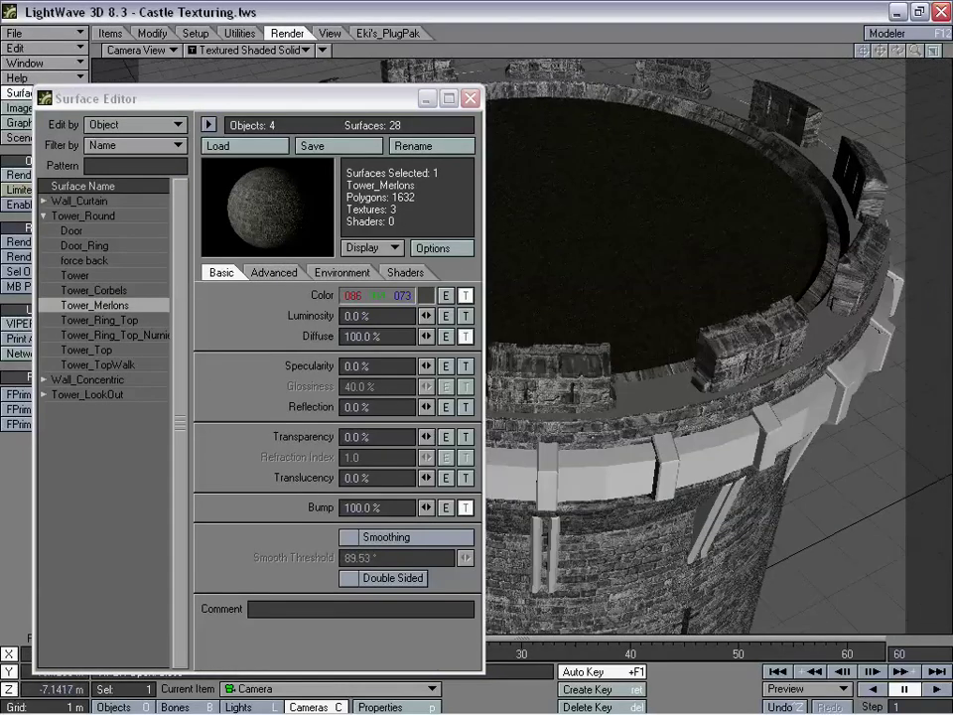
pyautogui.moveTo(794, 321); pyautogui.dragTo(636, 342)
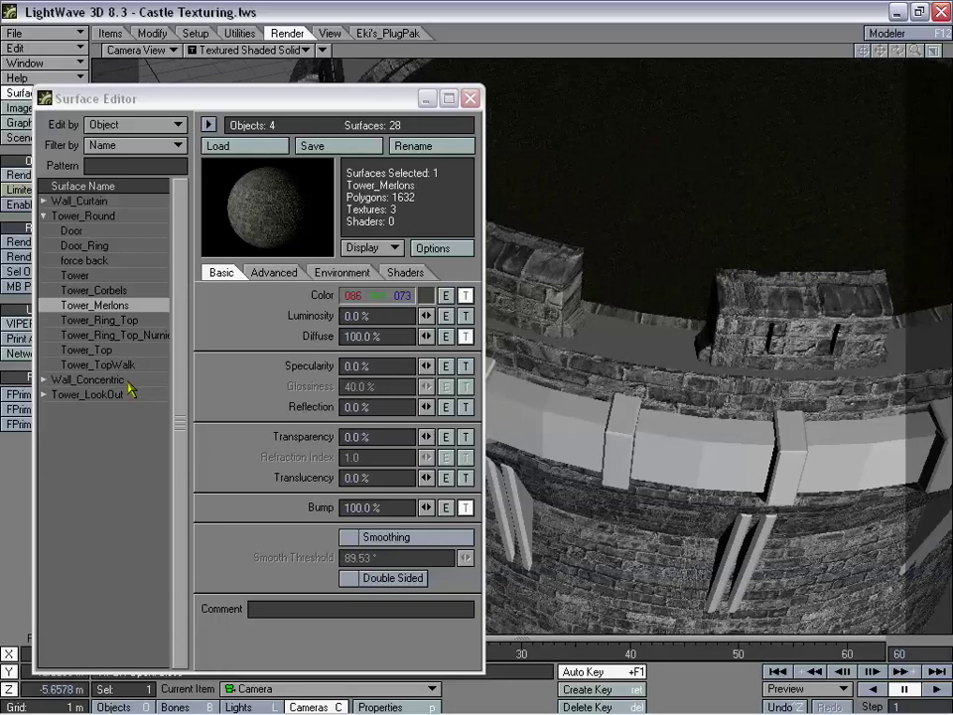
# - Set the Tower_Top surface's color to a darker gray of 116
pyautogui.click(99, 351)
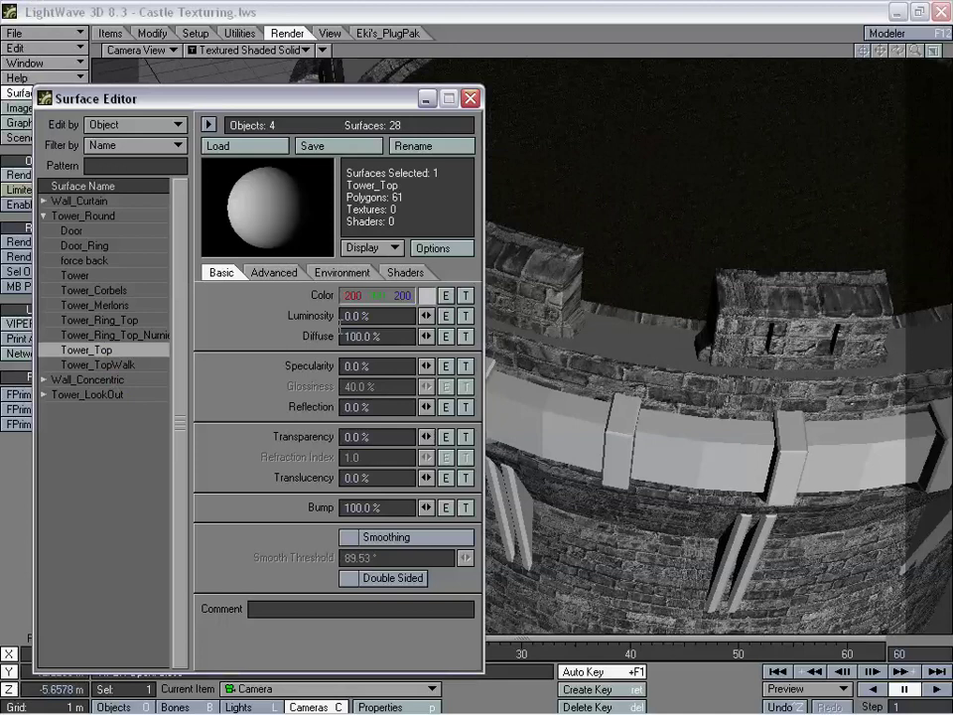
pyautogui.click(424, 297)
pyautogui.click(80, 400)
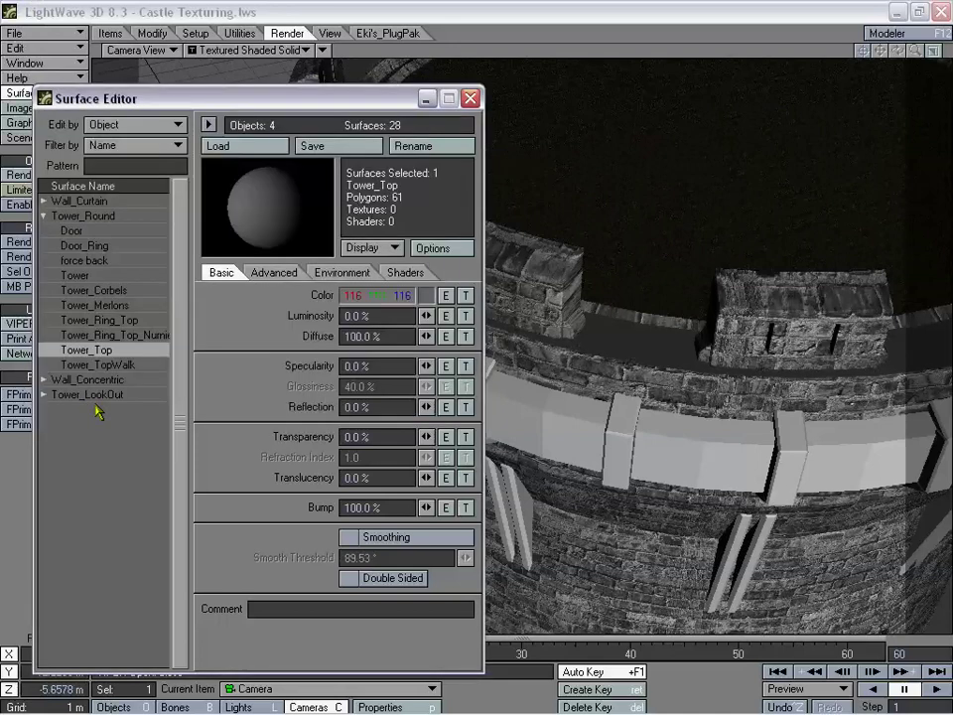
# - Copy the round tower's Tower surface settings onto its Tower_Top surface
pyautogui.click(85, 276)
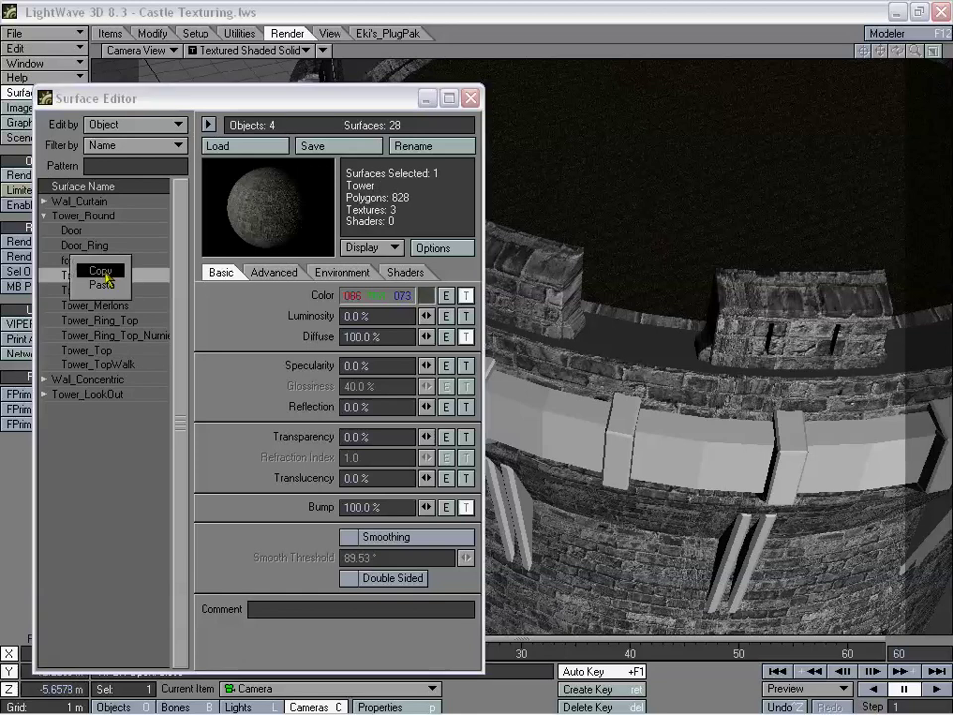
pyautogui.click(112, 351)
pyautogui.rightClick(105, 363)
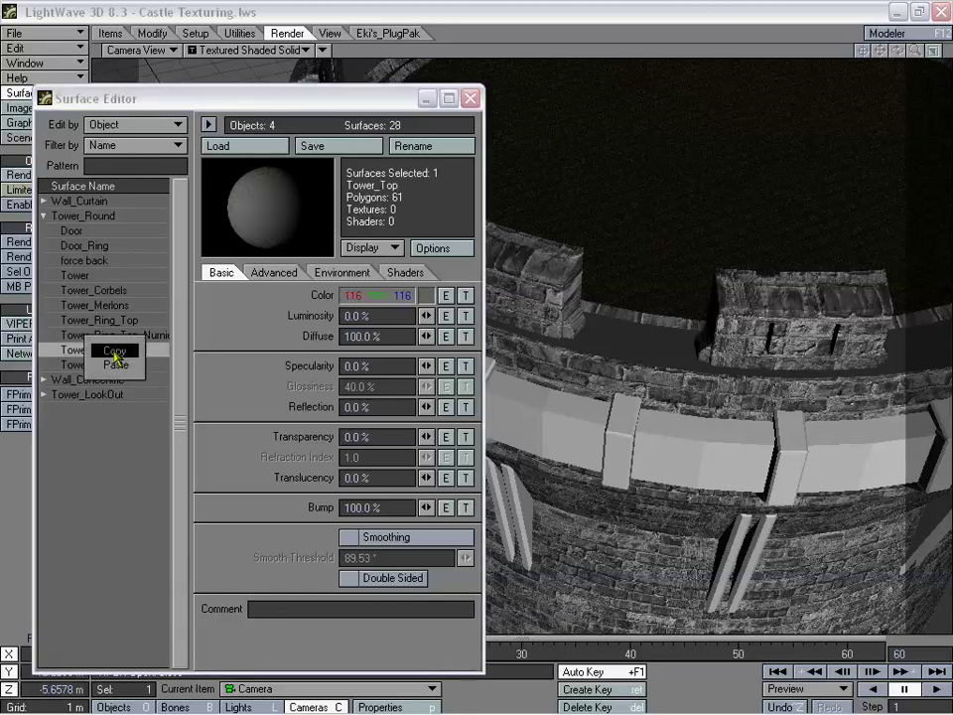
pyautogui.click(117, 364)
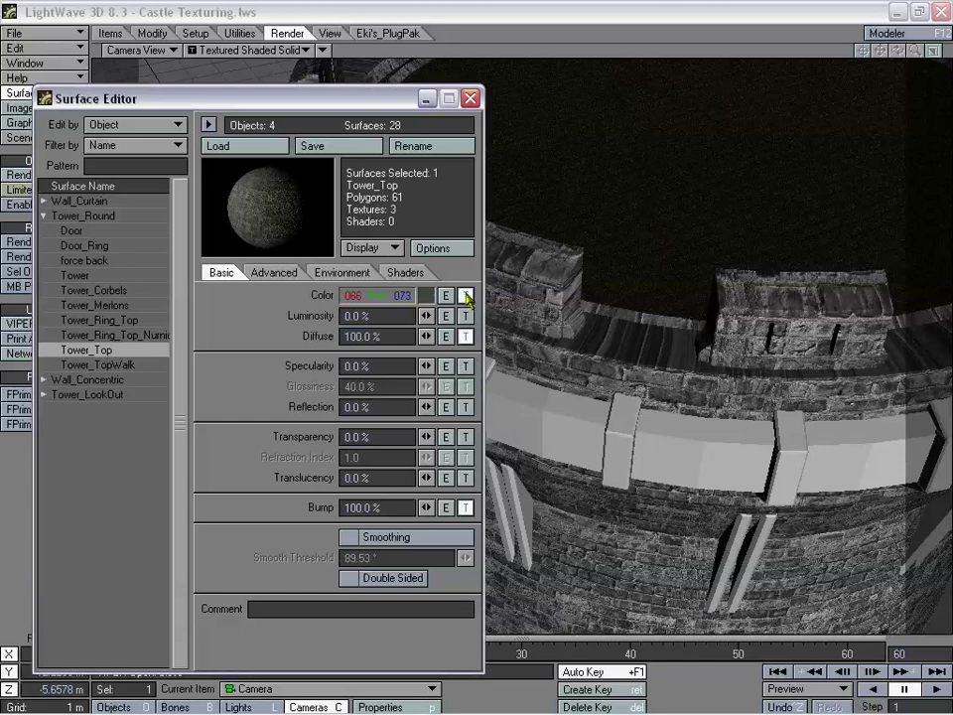
# - Switch the RandomTextures layer of Tower_Top's color texture to spherical projection with a height wrap amount of 20
pyautogui.click(465, 296)
pyautogui.moveTo(261, 109); pyautogui.dragTo(289, 142)
pyautogui.click(87, 245)
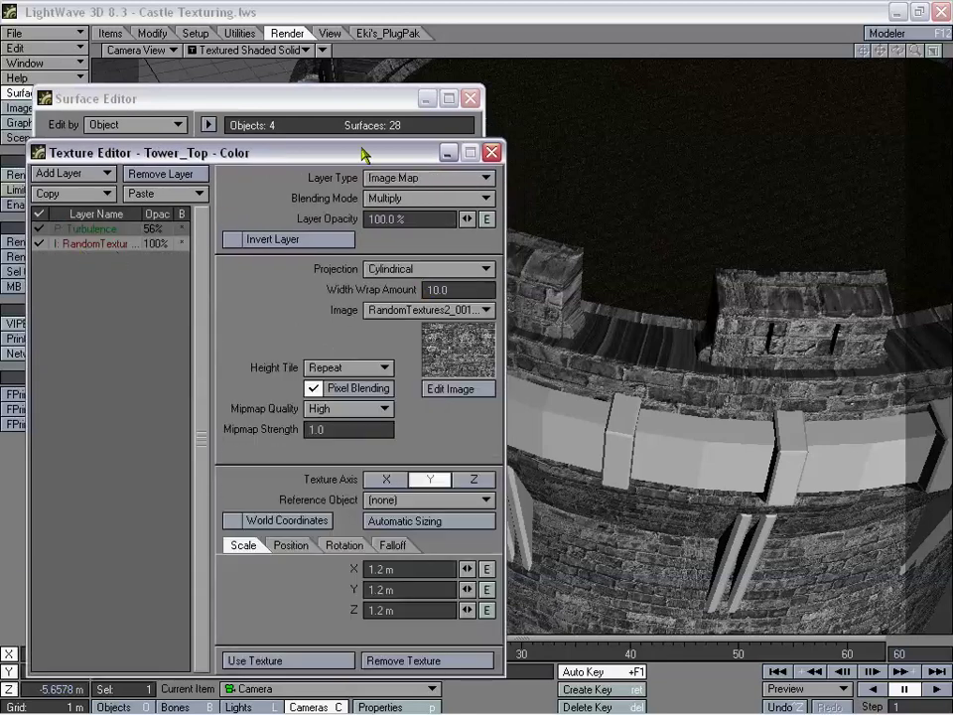
pyautogui.moveTo(362, 154); pyautogui.dragTo(347, 135)
pyautogui.click(417, 249)
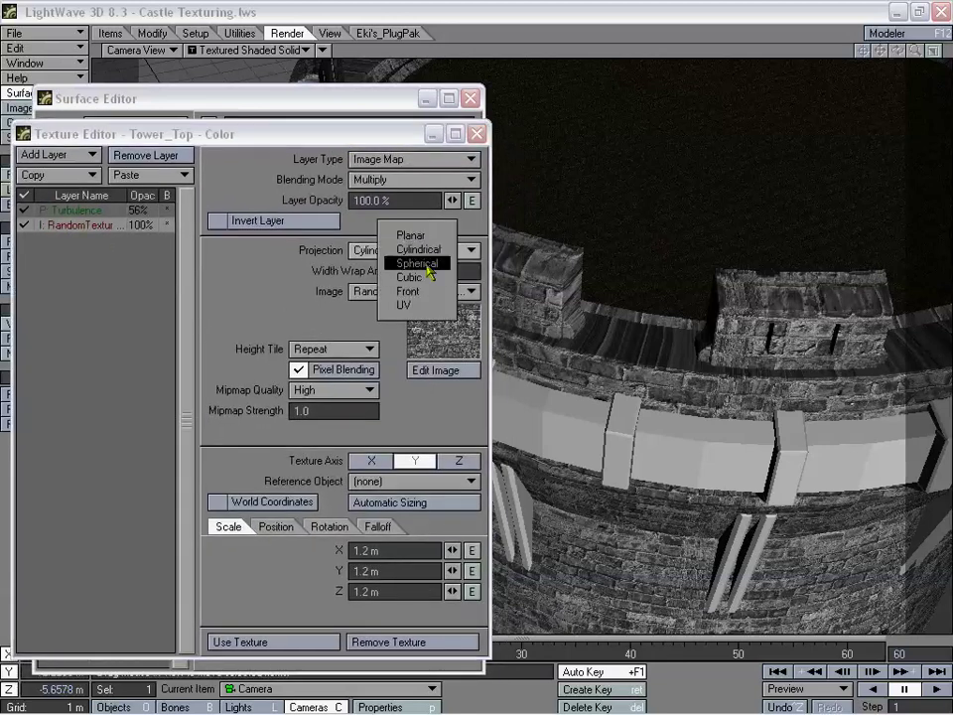
pyautogui.click(417, 263)
pyautogui.click(440, 290)
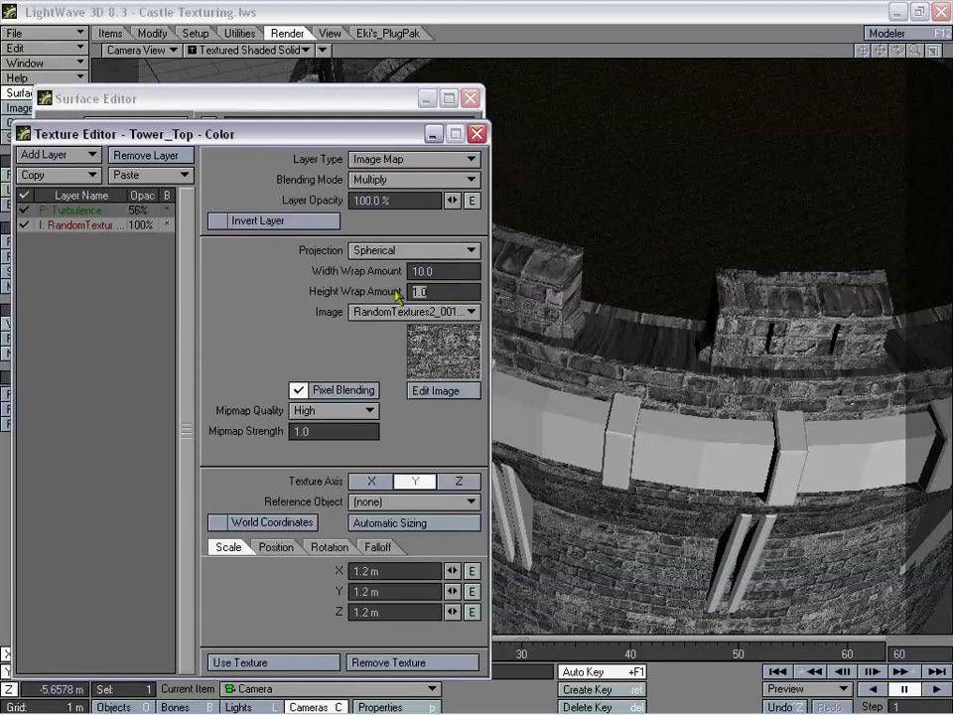
pyautogui.write('10')
pyautogui.press('Return')
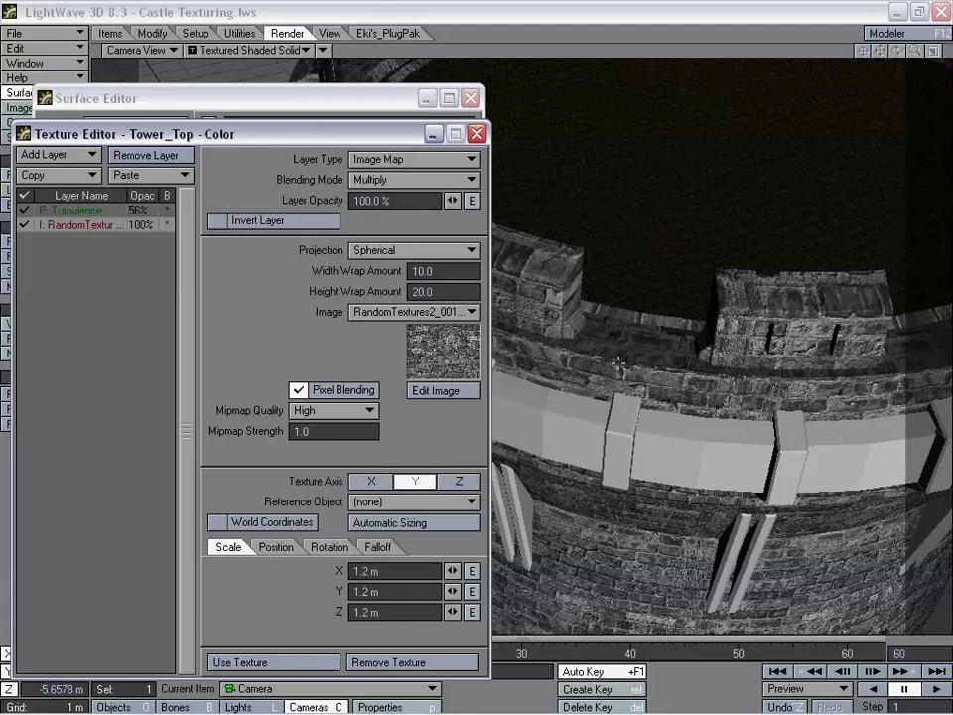
# - Apply the color texture of the Tower_Top surface and return to the surface settings
pyautogui.moveTo(426, 134); pyautogui.dragTo(401, 123)
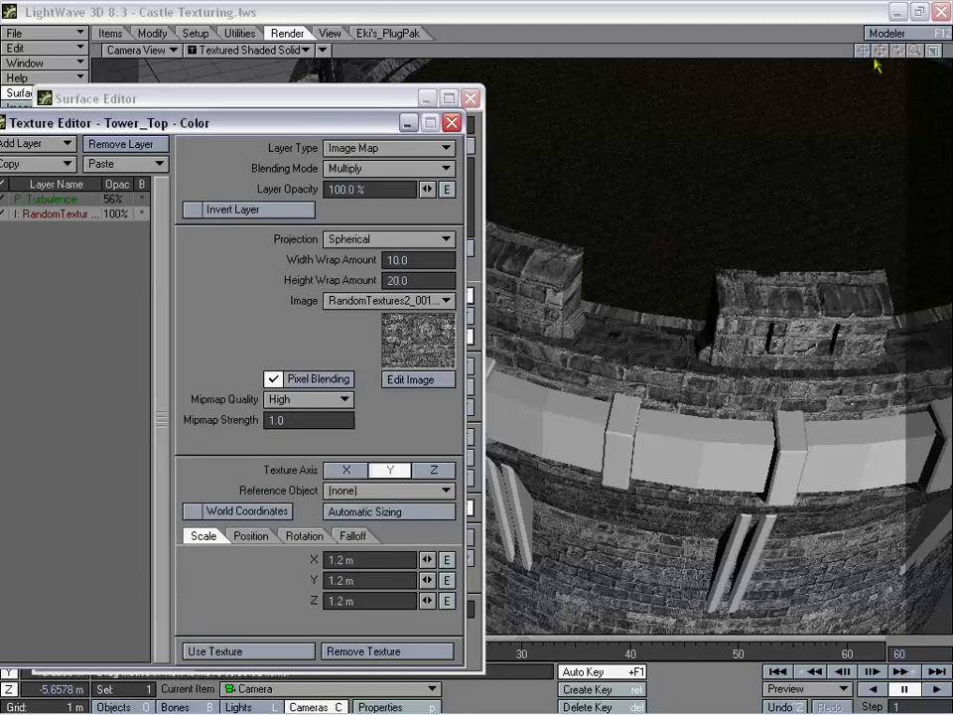
pyautogui.click(278, 653)
pyautogui.moveTo(351, 103); pyautogui.dragTo(319, 113)
# - Examine the textured floor, battlements and wall of the round tower from several distances and angles
pyautogui.moveTo(580, 212); pyautogui.dragTo(467, 119)
pyautogui.moveTo(631, 313); pyautogui.dragTo(633, 297)
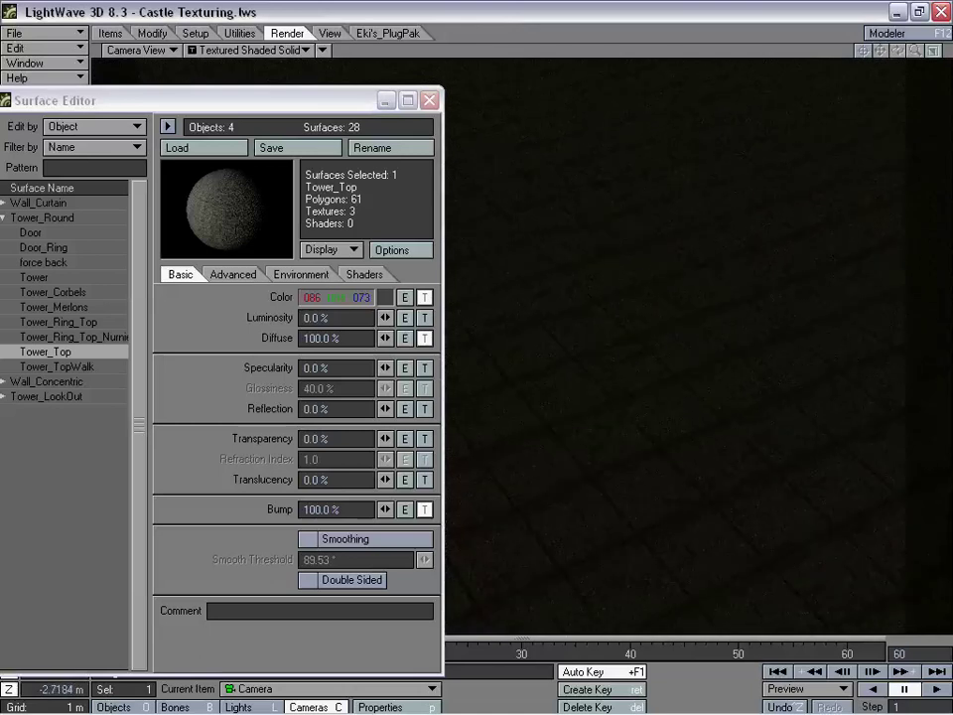
pyautogui.moveTo(620, 373); pyautogui.dragTo(697, 340)
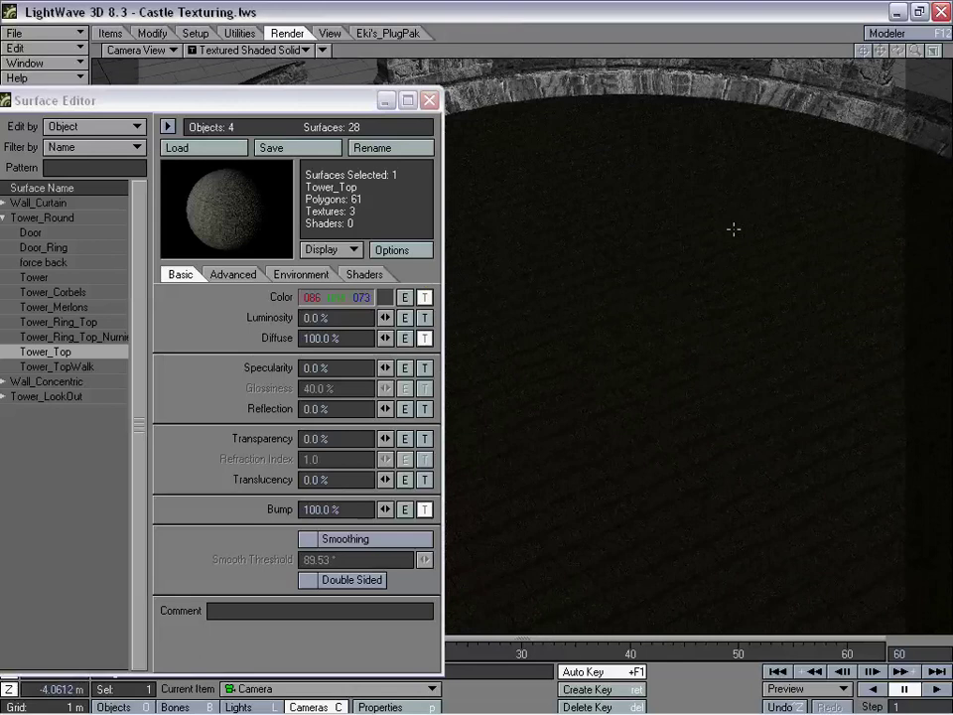
pyautogui.moveTo(732, 229); pyautogui.dragTo(707, 280)
pyautogui.moveTo(612, 355); pyautogui.dragTo(657, 477)
pyautogui.moveTo(624, 379); pyautogui.dragTo(630, 304)
pyautogui.moveTo(759, 260); pyautogui.dragTo(683, 312)
pyautogui.moveTo(683, 313); pyautogui.dragTo(687, 248, button='right')
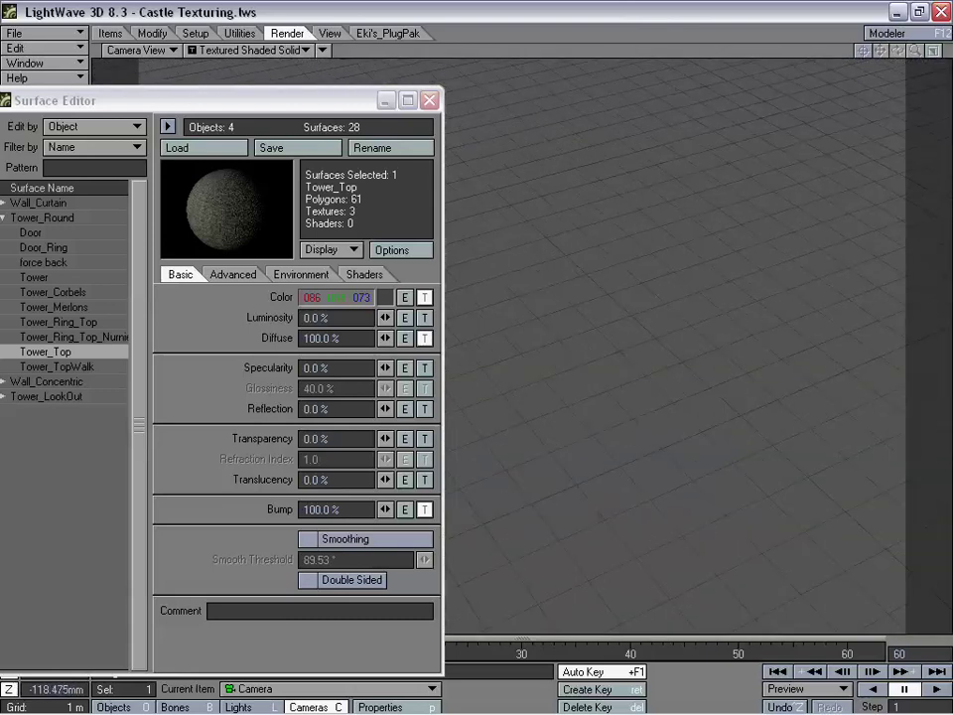
pyautogui.moveTo(687, 248); pyautogui.dragTo(687, 457)
pyautogui.moveTo(687, 457); pyautogui.dragTo(687, 402, button='right')
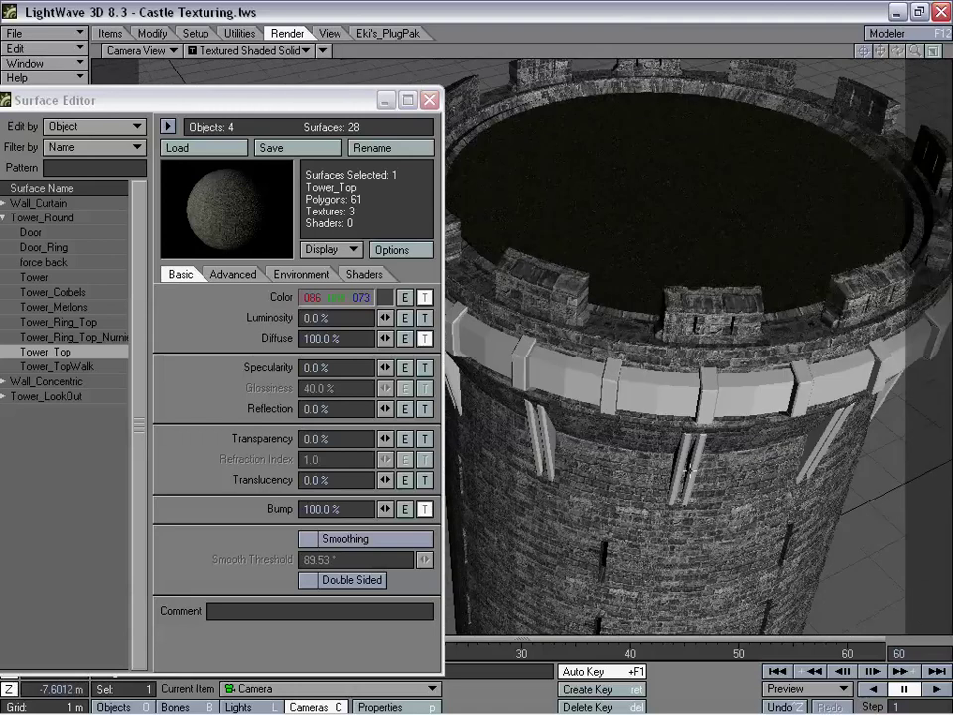
pyautogui.moveTo(687, 402); pyautogui.dragTo(680, 442)
pyautogui.moveTo(687, 387); pyautogui.dragTo(693, 313, button='right')
pyautogui.moveTo(695, 370); pyautogui.dragTo(694, 293)
pyautogui.moveTo(694, 293); pyautogui.dragTo(694, 357, button='right')
pyautogui.moveTo(665, 362); pyautogui.dragTo(632, 425)
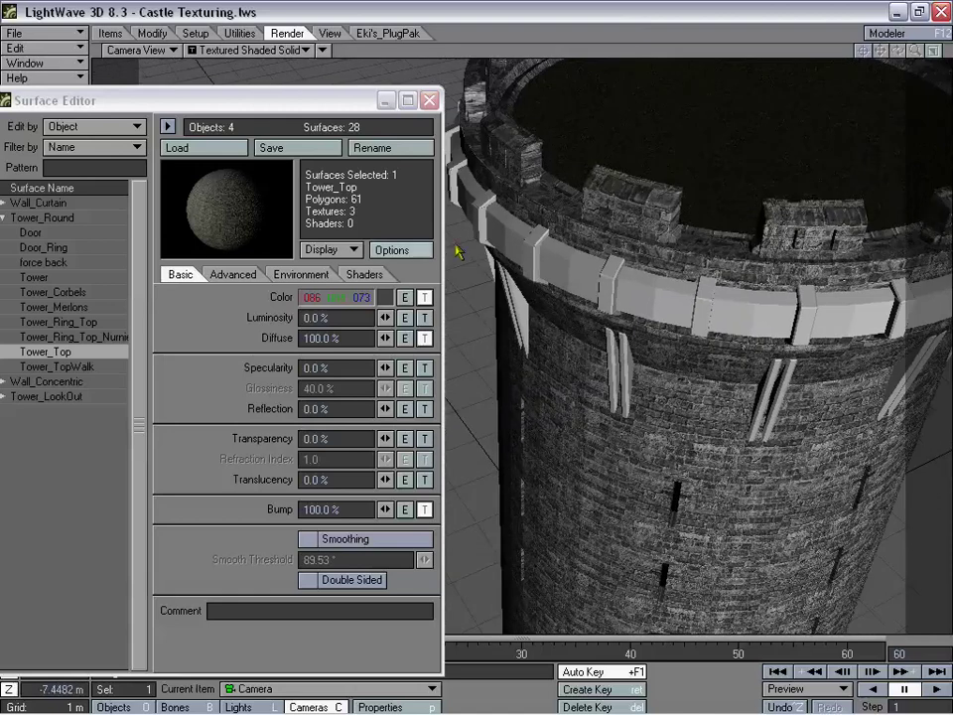
# - Turn on smoothing for the Tower surface of Tower_Round
pyautogui.click(70, 279)
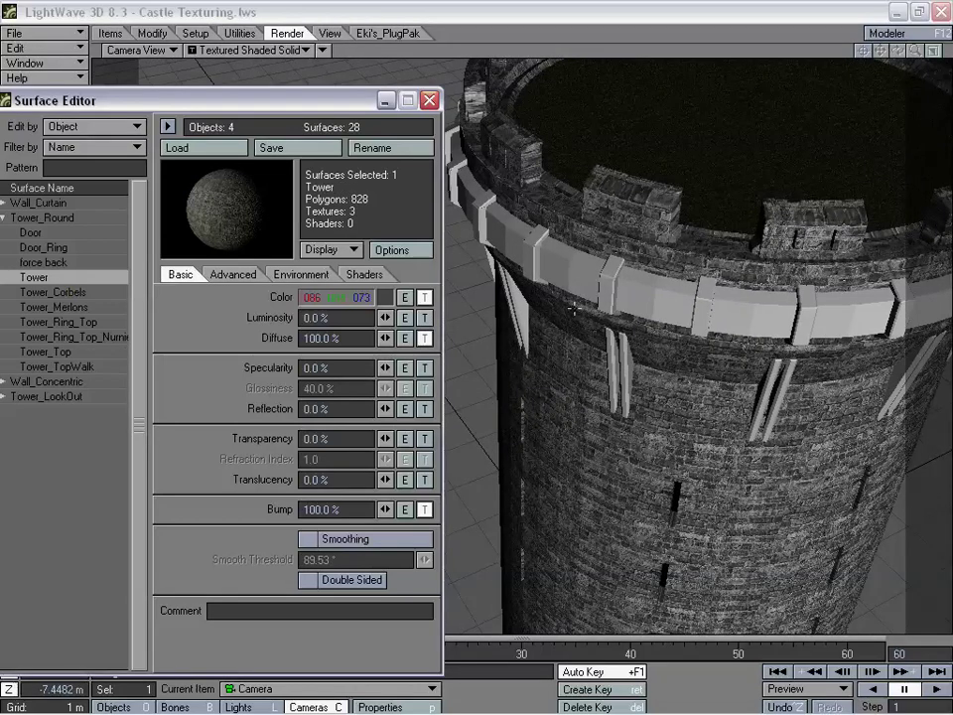
pyautogui.click(308, 540)
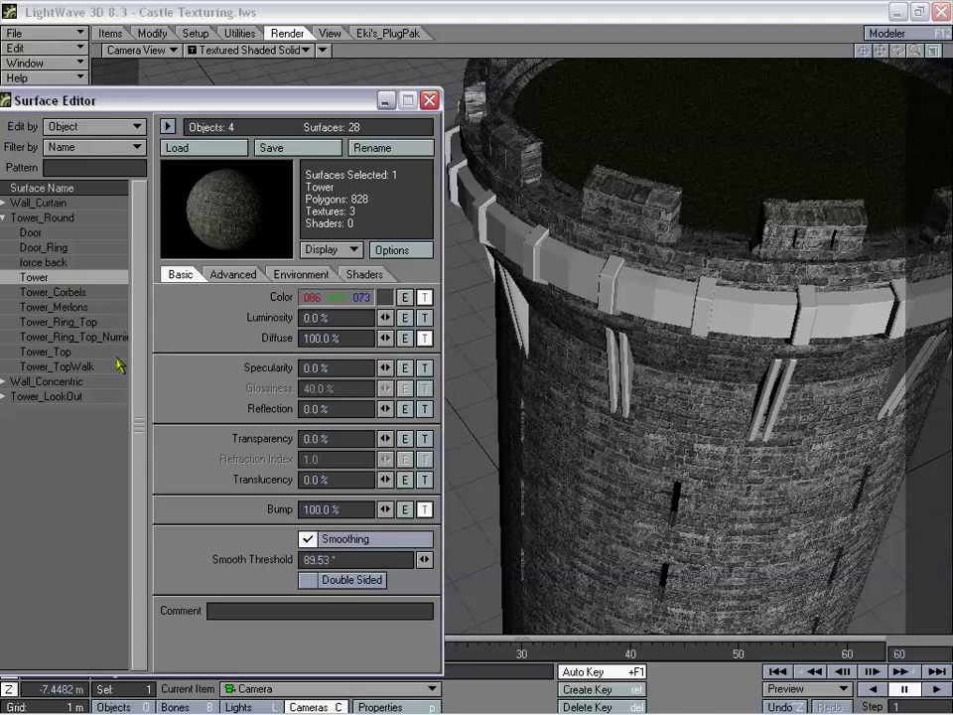
# - Check the Tower_Merlons surface settings and examine the tower's upper ring and brickwork up close and from afar
pyautogui.click(60, 307)
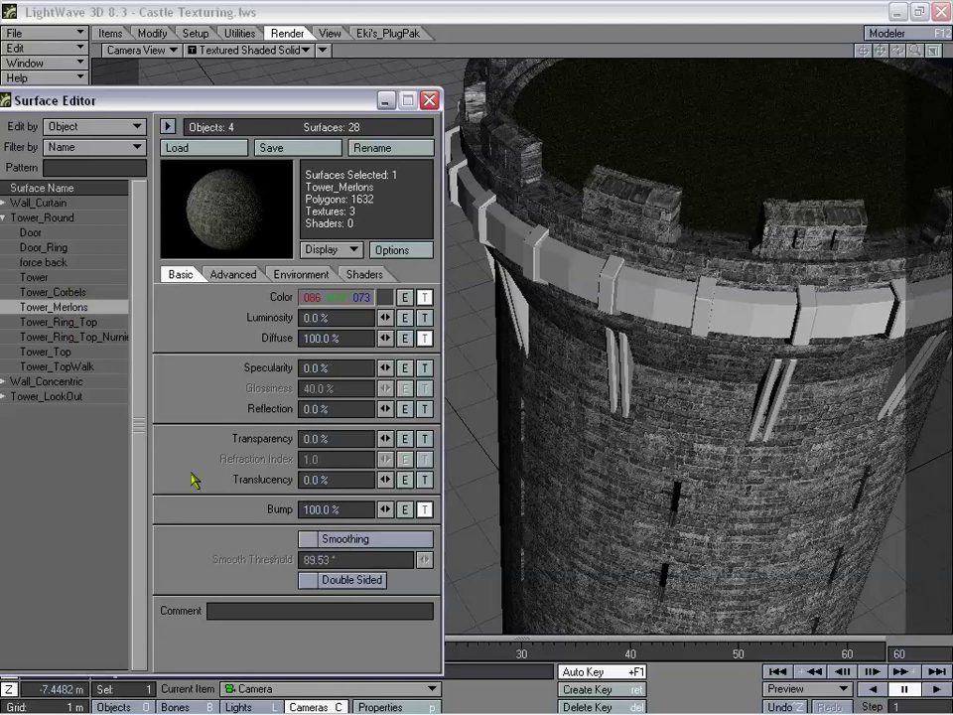
pyautogui.moveTo(662, 319); pyautogui.dragTo(685, 188)
pyautogui.moveTo(685, 189); pyautogui.dragTo(709, 395, button='right')
pyautogui.moveTo(708, 395)
pyautogui.mouseDown()
pyautogui.moveTo(712, 315)
pyautogui.moveTo(712, 381)
pyautogui.mouseUp()
pyautogui.moveTo(712, 381); pyautogui.dragTo(714, 456, button='right')
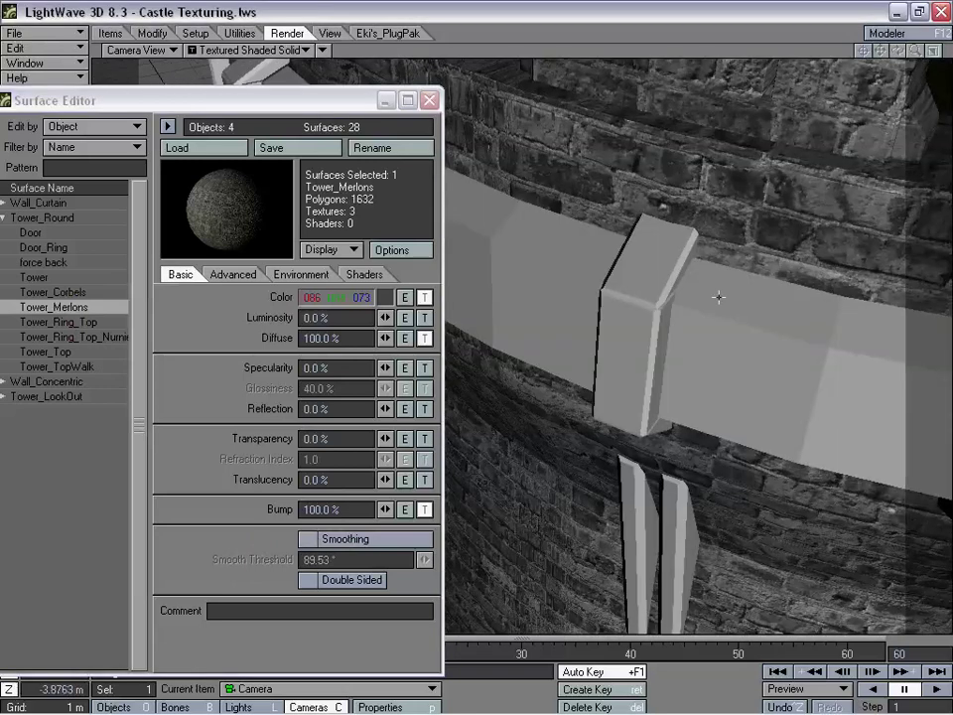
pyautogui.moveTo(719, 296); pyautogui.dragTo(717, 467)
pyautogui.moveTo(717, 467); pyautogui.dragTo(717, 283, button='right')
pyautogui.moveTo(717, 283); pyautogui.dragTo(715, 313)
pyautogui.moveTo(714, 313); pyautogui.dragTo(715, 288, button='right')
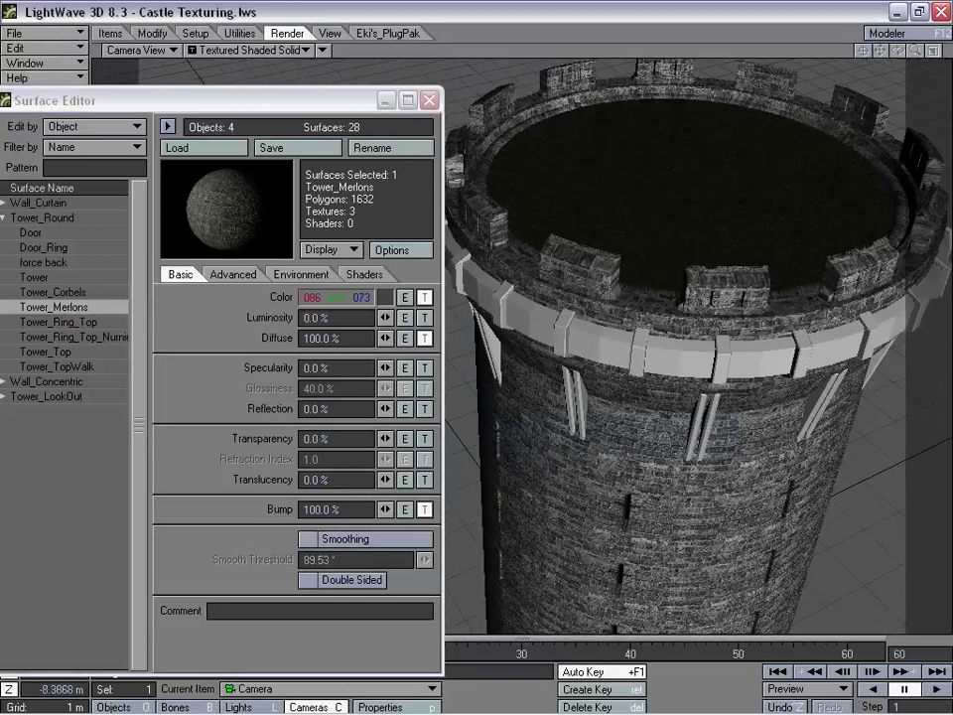
# - Try smoothing on the Tower_Top surface, check the battlements in the view, and turn smoothing off again
pyautogui.click(60, 323)
pyautogui.click(64, 354)
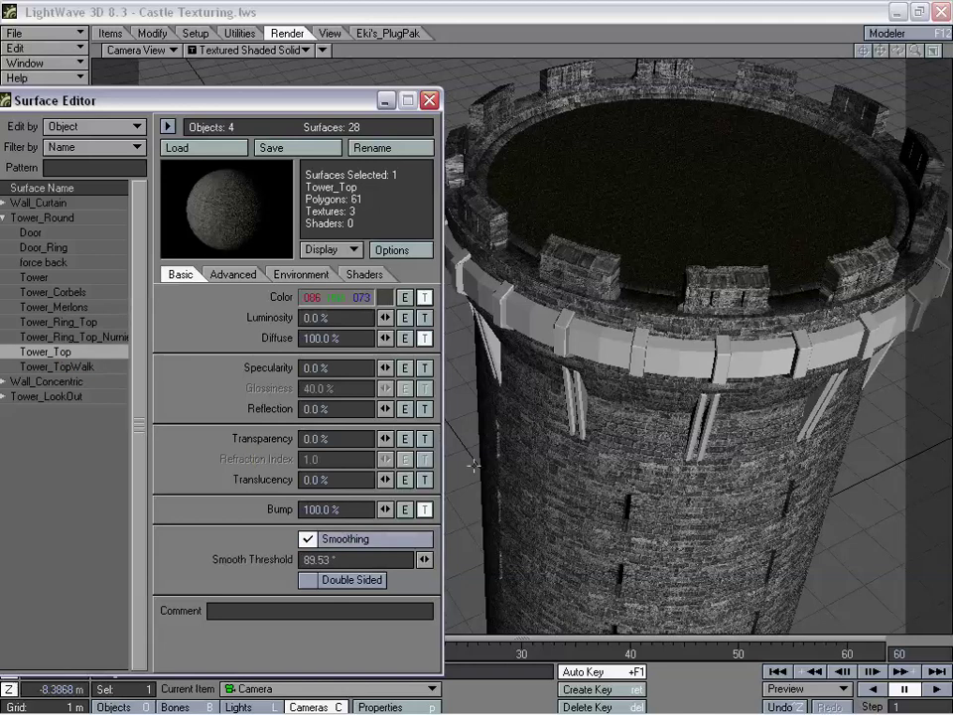
pyautogui.moveTo(695, 447); pyautogui.dragTo(675, 298)
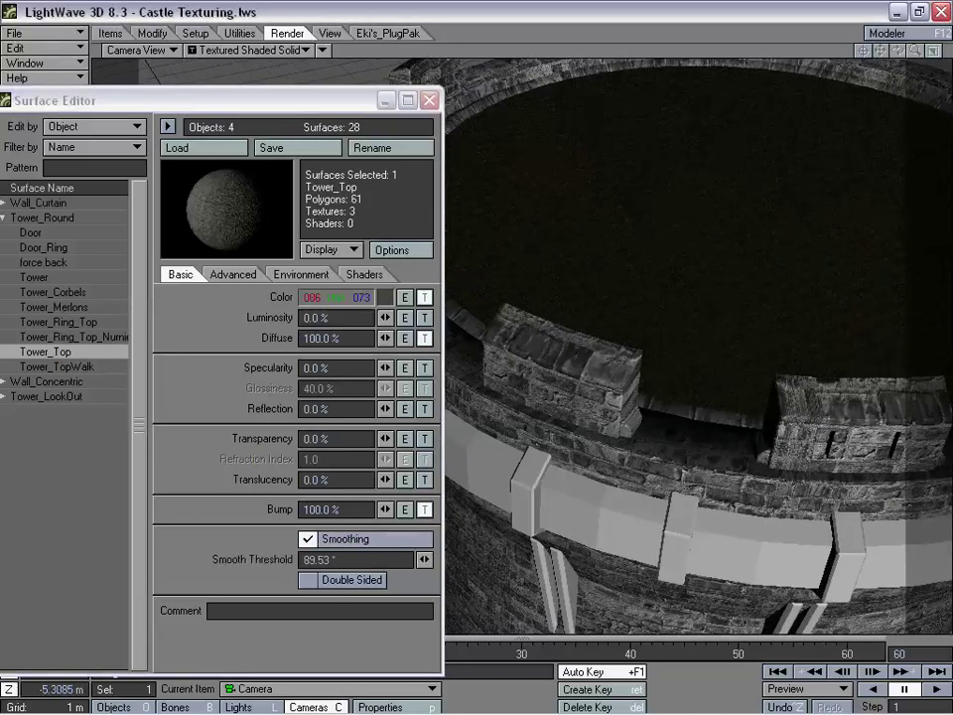
pyautogui.moveTo(510, 328); pyautogui.dragTo(511, 386)
pyautogui.click(308, 538)
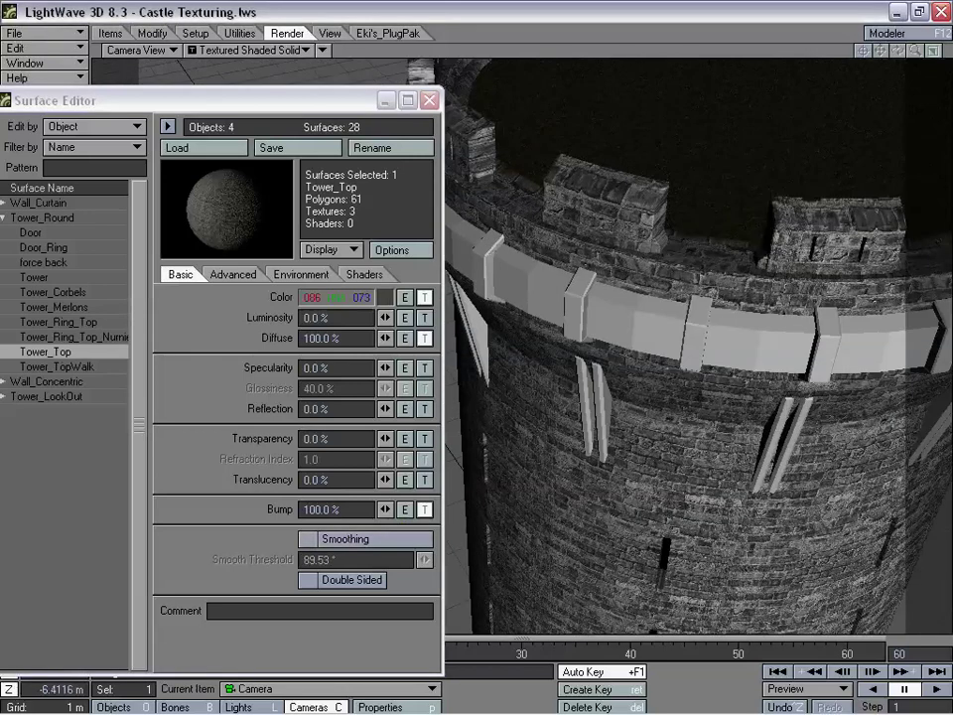
pyautogui.moveTo(584, 298); pyautogui.dragTo(584, 342)
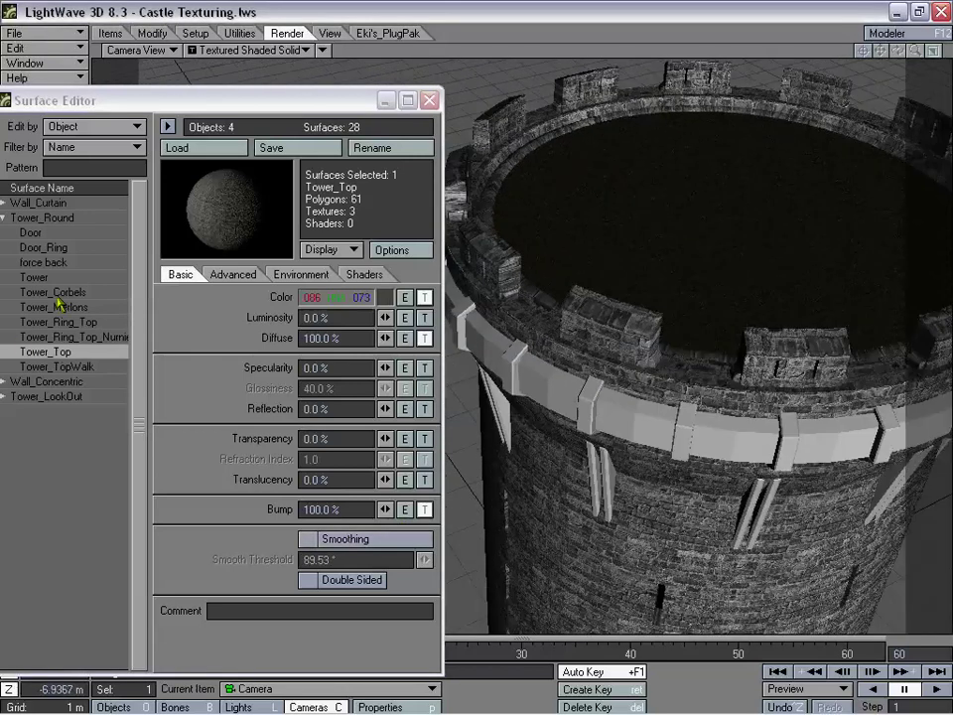
# - Set the base color of the Tower_Ring_Top surface to grey 157, 157, 157
pyautogui.click(85, 323)
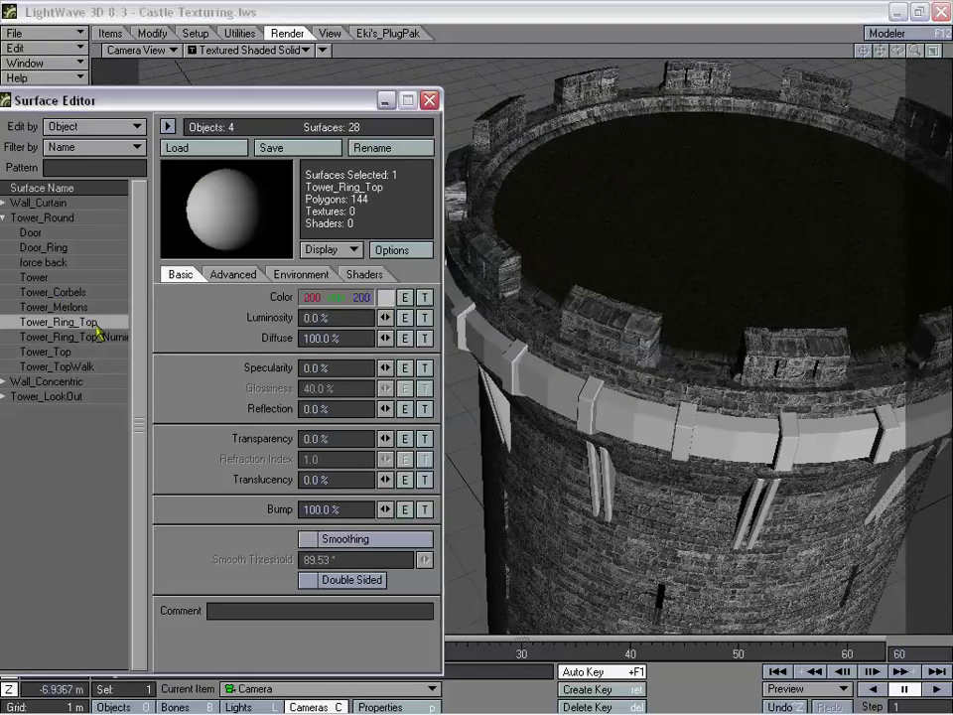
pyautogui.click(384, 297)
pyautogui.moveTo(410, 249); pyautogui.dragTo(404, 213)
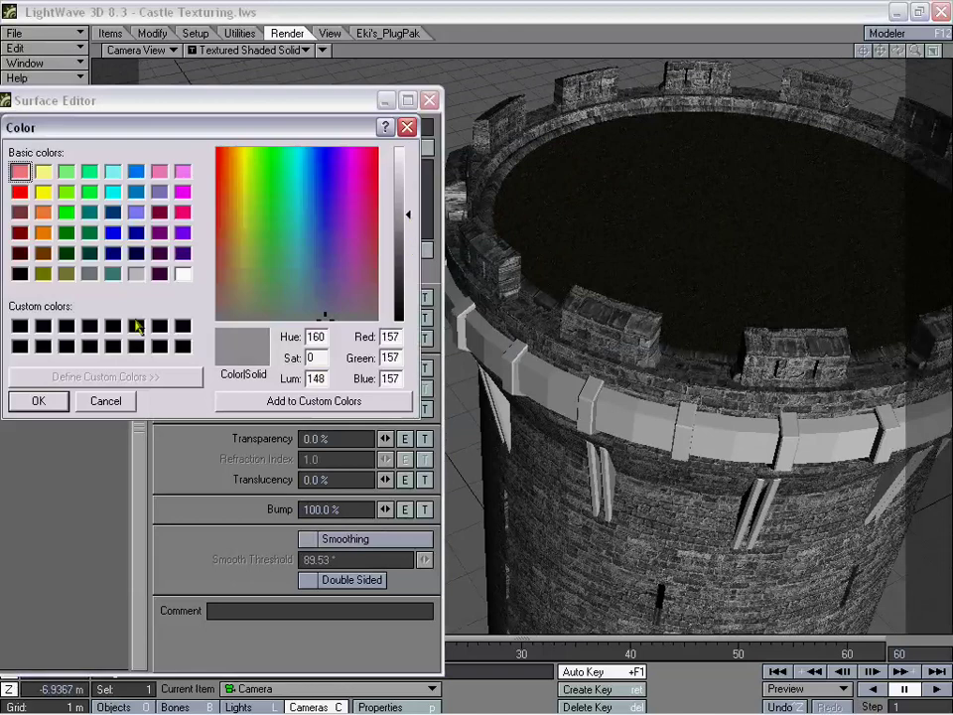
pyautogui.click(38, 400)
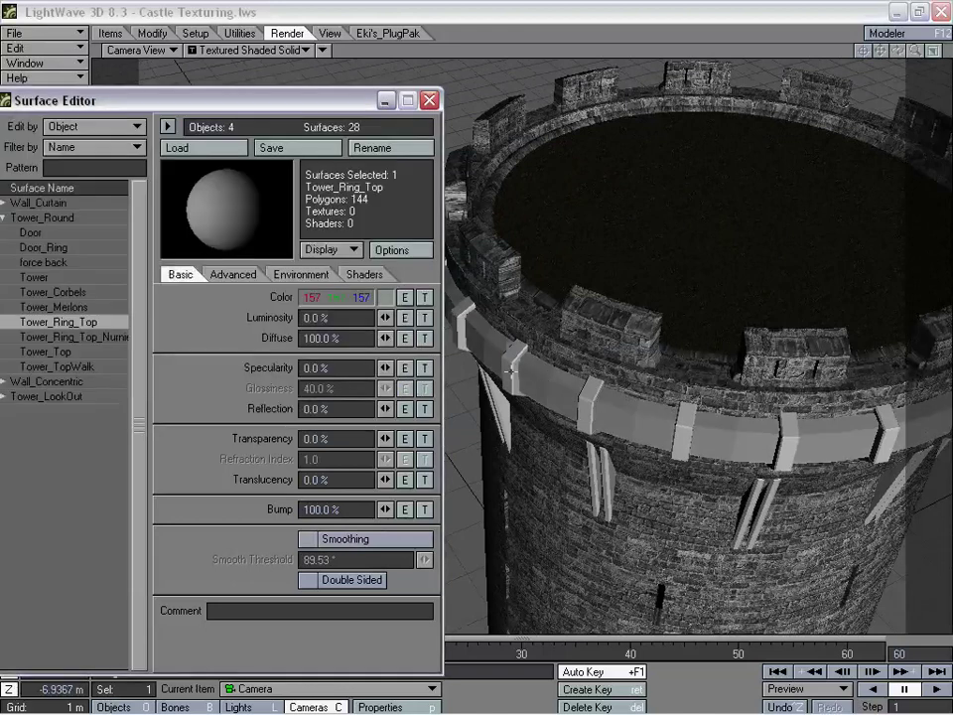
# - Copy the Tower surface's settings and textures onto the Tower_Ring_Top surface
pyautogui.moveTo(272, 102); pyautogui.dragTo(285, 93)
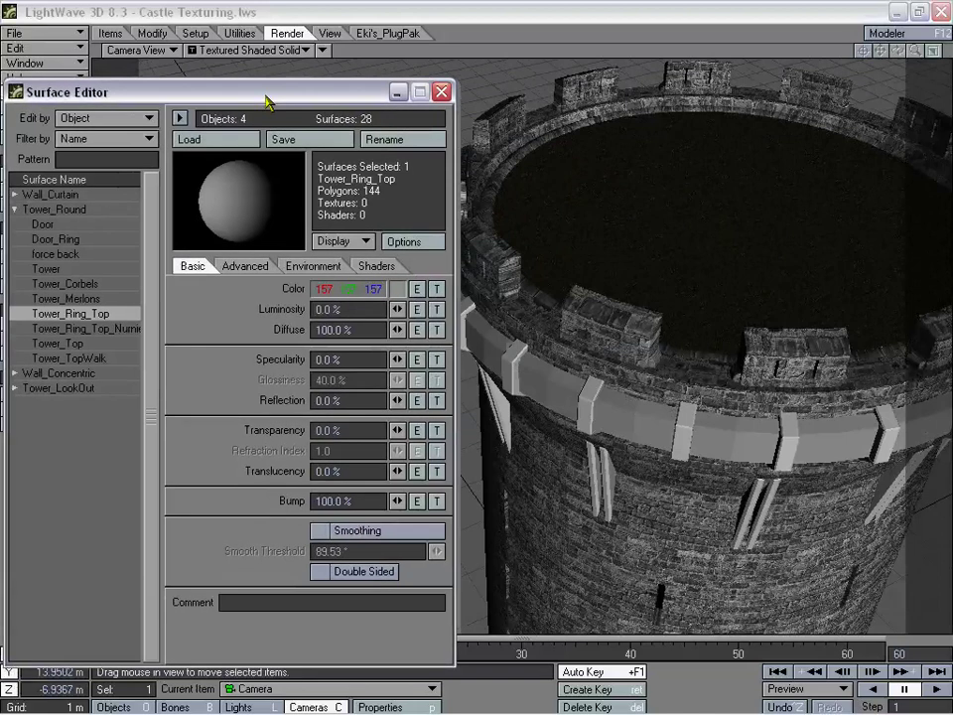
pyautogui.click(64, 270)
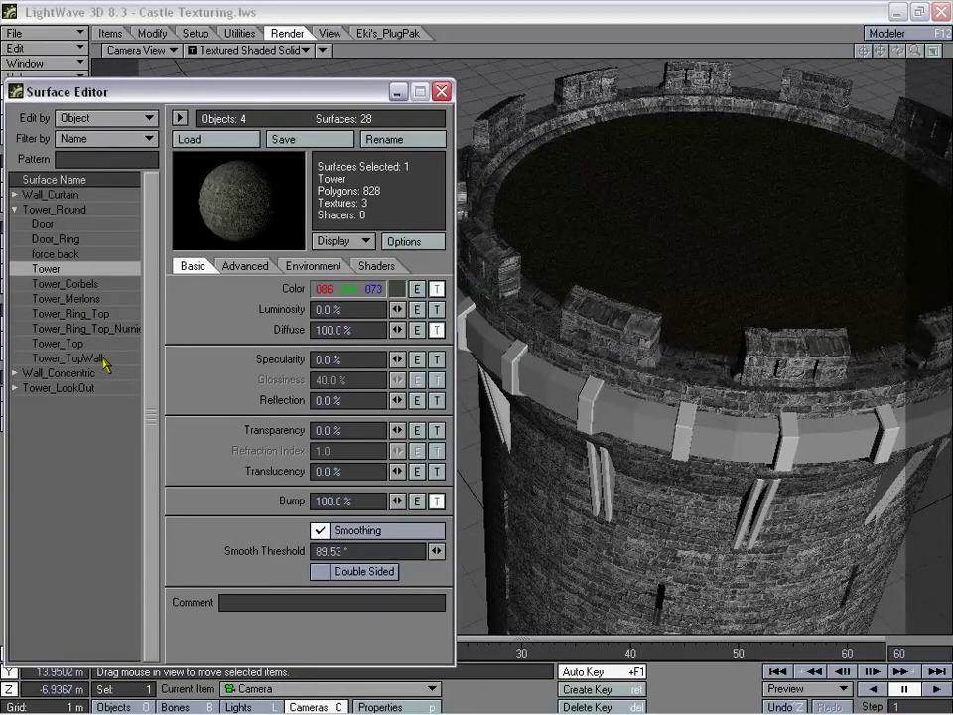
pyautogui.click(92, 315)
pyautogui.rightClick(91, 319)
pyautogui.click(101, 315)
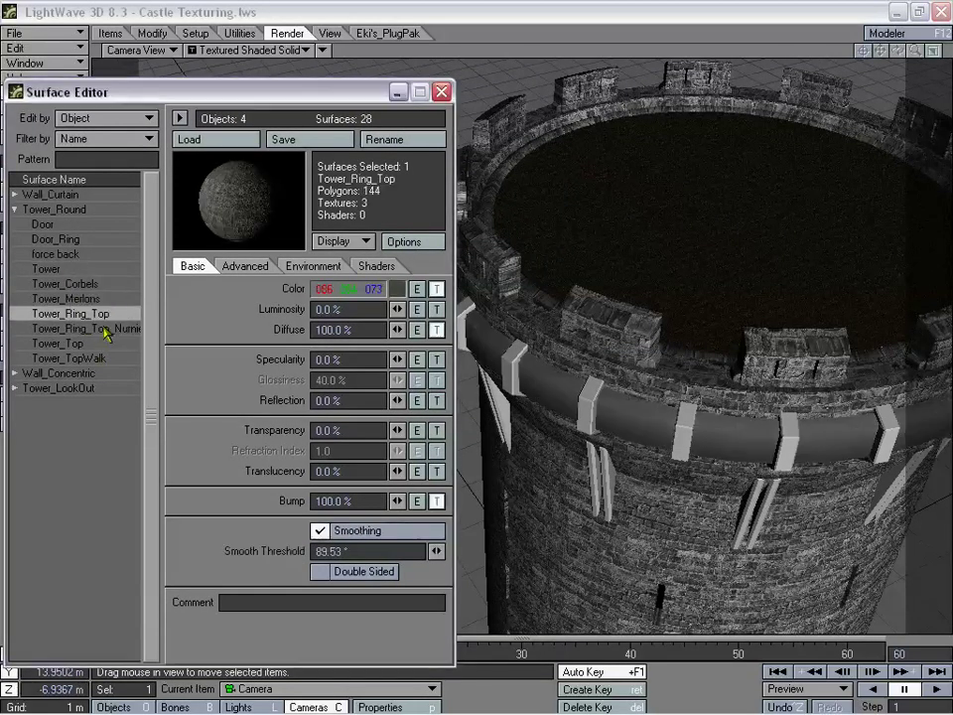
# - Lighten the base color of Tower_Ring_Top to red 157 and blue 140, and check the ring up close
pyautogui.click(396, 289)
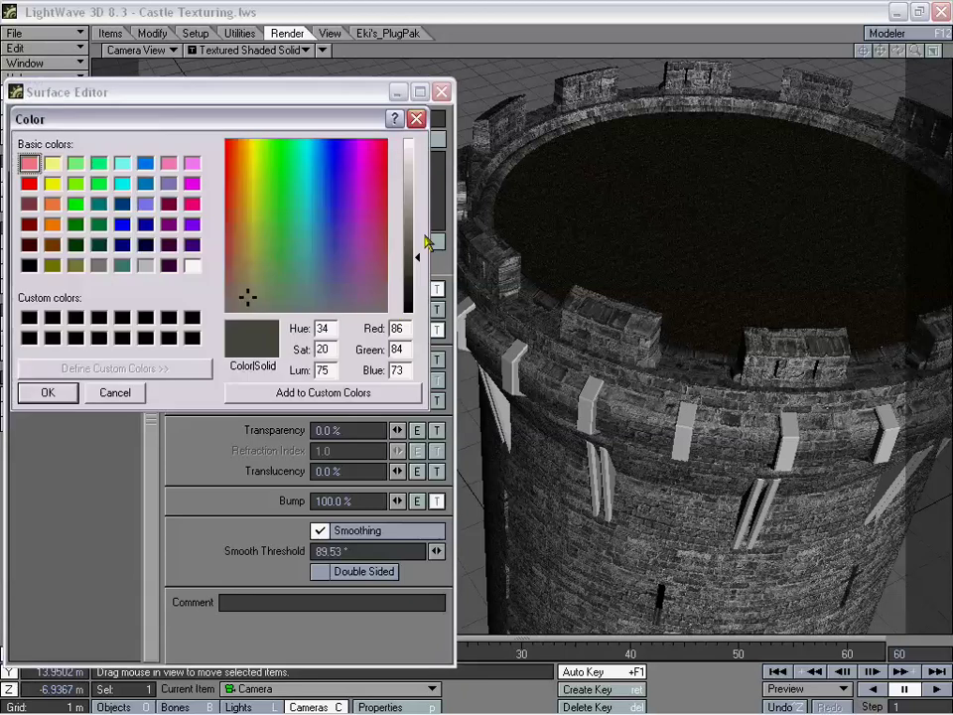
pyautogui.moveTo(417, 249); pyautogui.dragTo(416, 220)
pyautogui.click(47, 392)
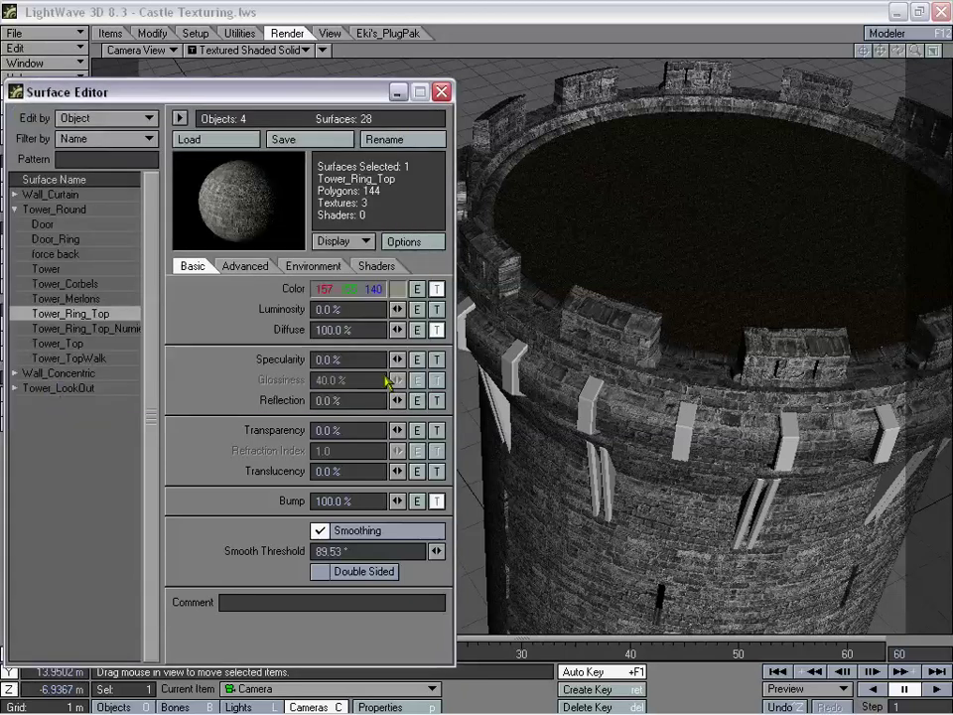
pyautogui.moveTo(613, 424); pyautogui.dragTo(184, 382)
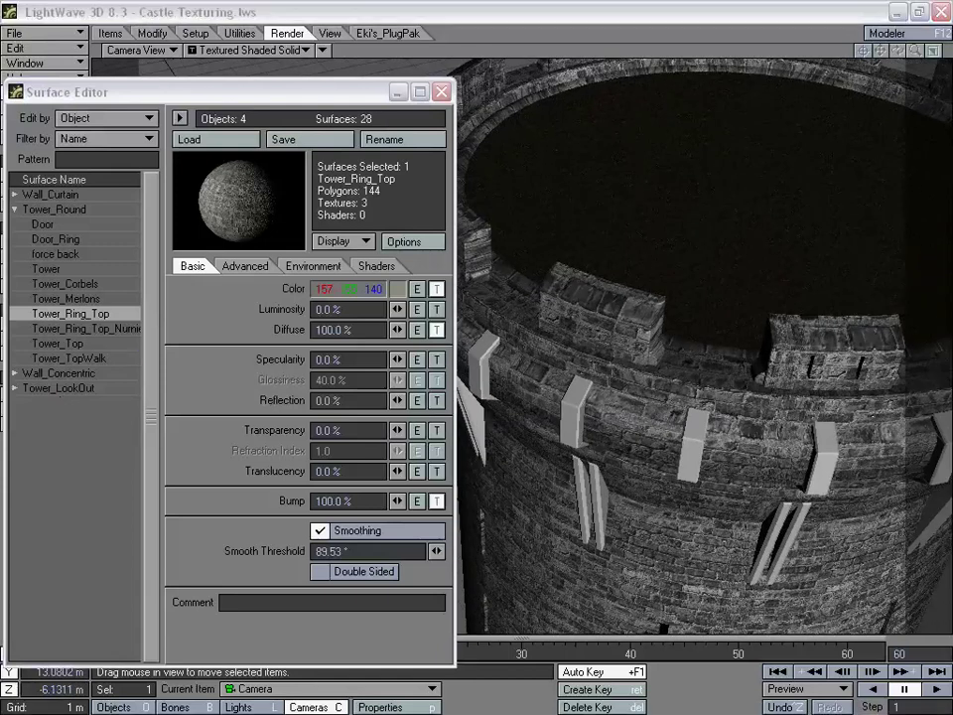
pyautogui.moveTo(284, 91); pyautogui.dragTo(308, 79)
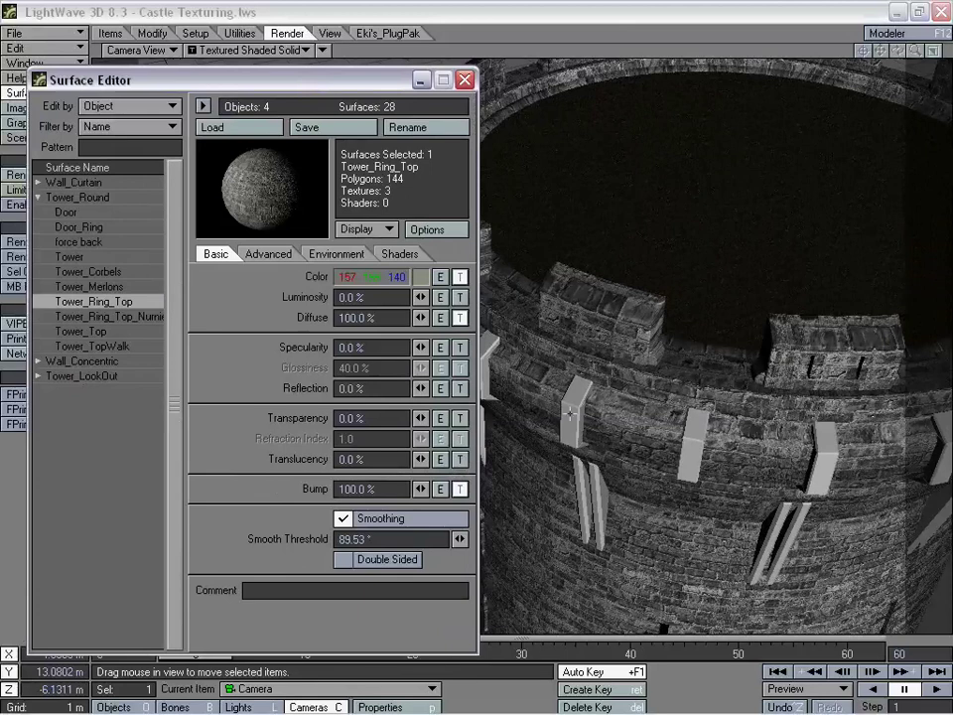
# - Copy the Tower_TopWalk surface's settings and textures onto the Tower_Ring_Top_Nurnie surface
pyautogui.click(95, 316)
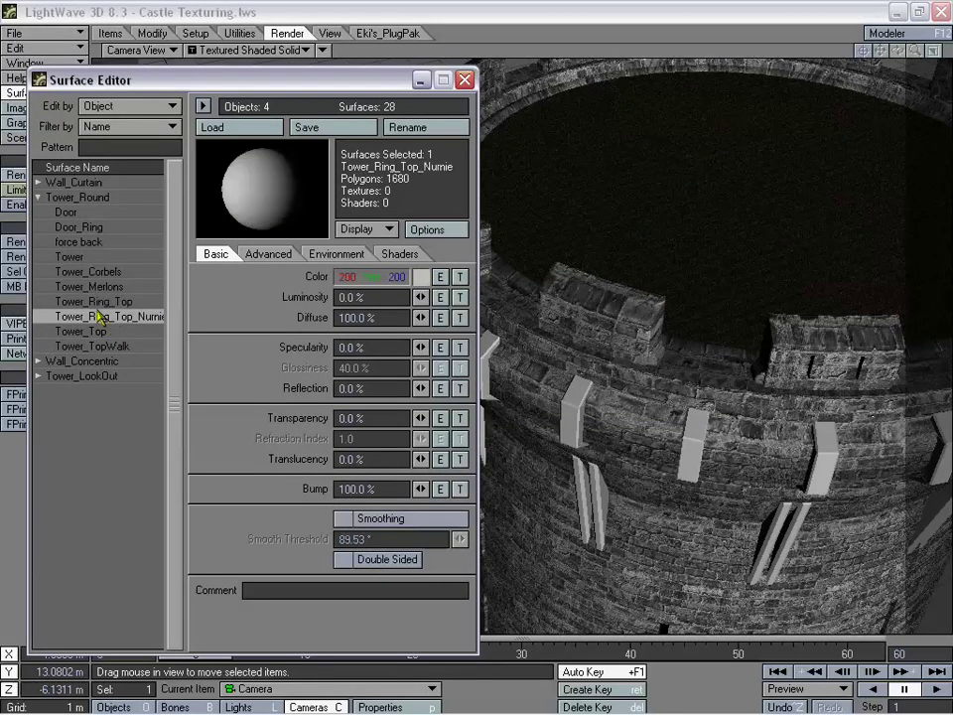
pyautogui.click(100, 301)
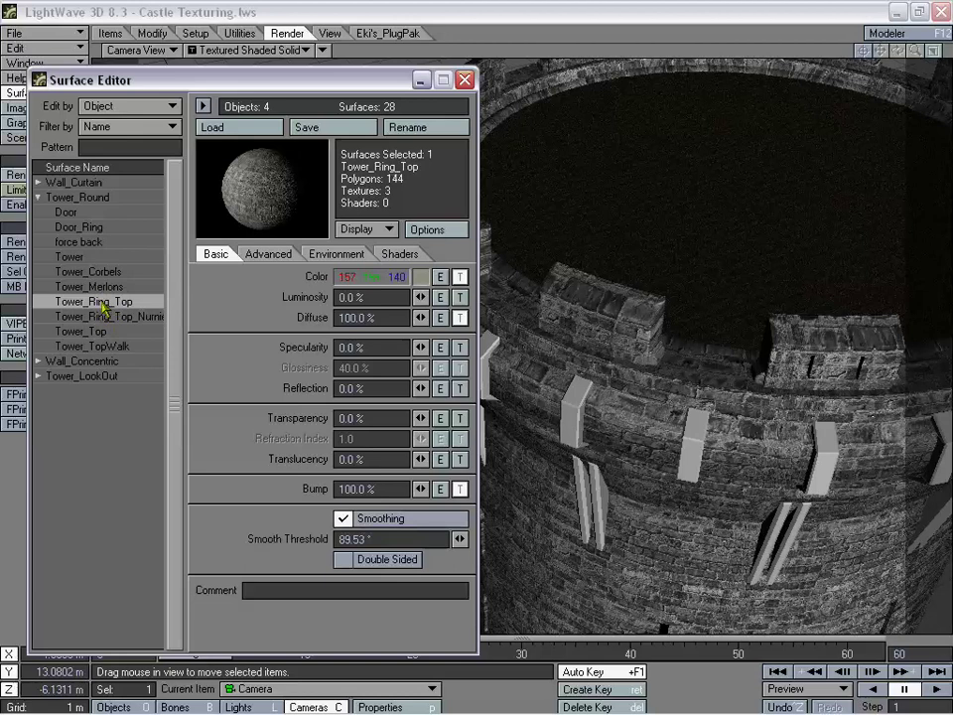
pyautogui.click(94, 346)
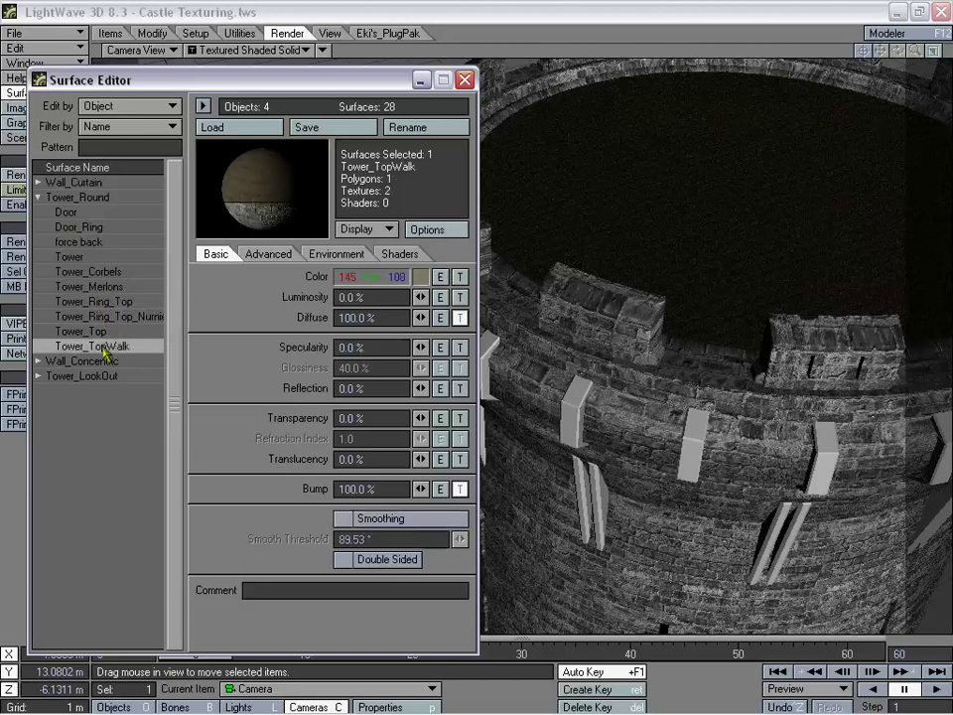
pyautogui.rightClick(114, 320)
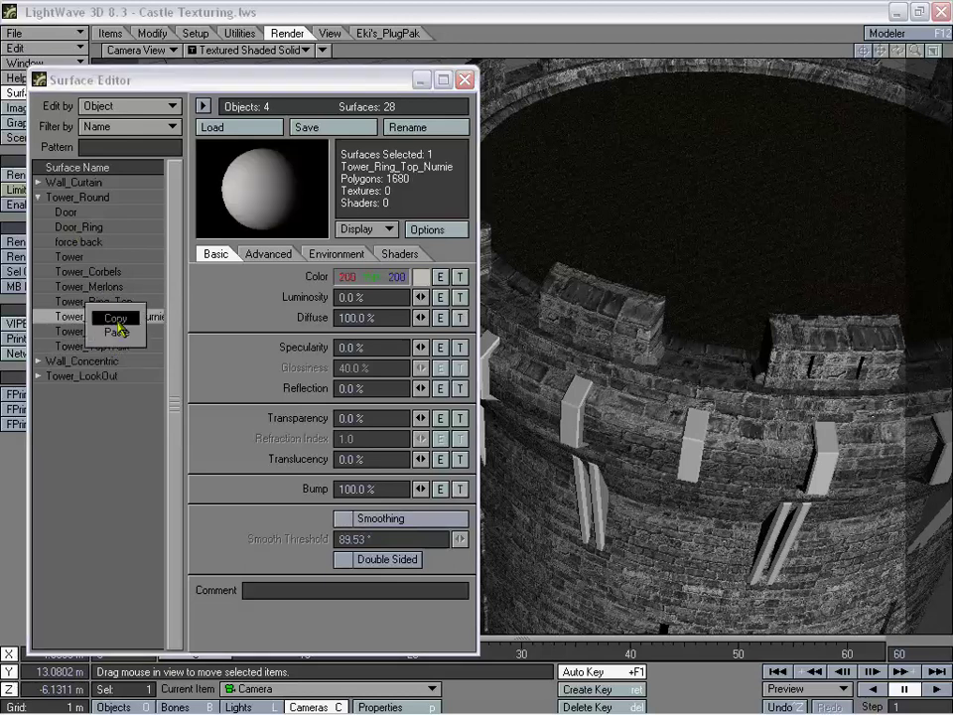
pyautogui.click(117, 332)
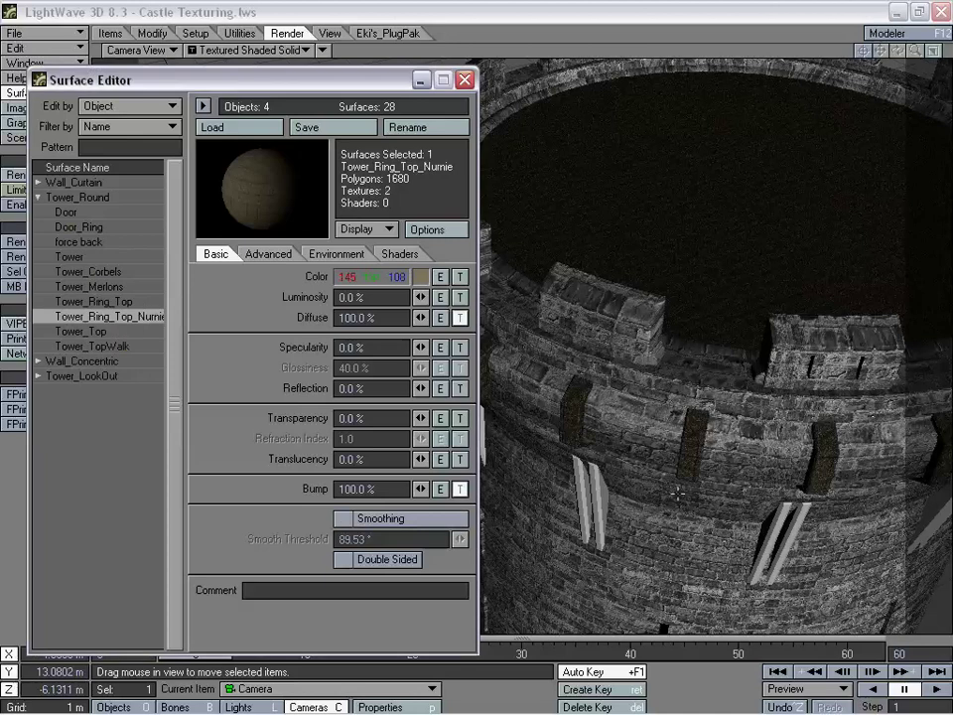
# - Darken the base color of Tower_Ring_Top_Nurnie to 120, 109, 90
pyautogui.click(421, 277)
pyautogui.moveTo(442, 213)
pyautogui.mouseDown()
pyautogui.moveTo(443, 204)
pyautogui.moveTo(439, 255)
pyautogui.moveTo(442, 234)
pyautogui.mouseUp()
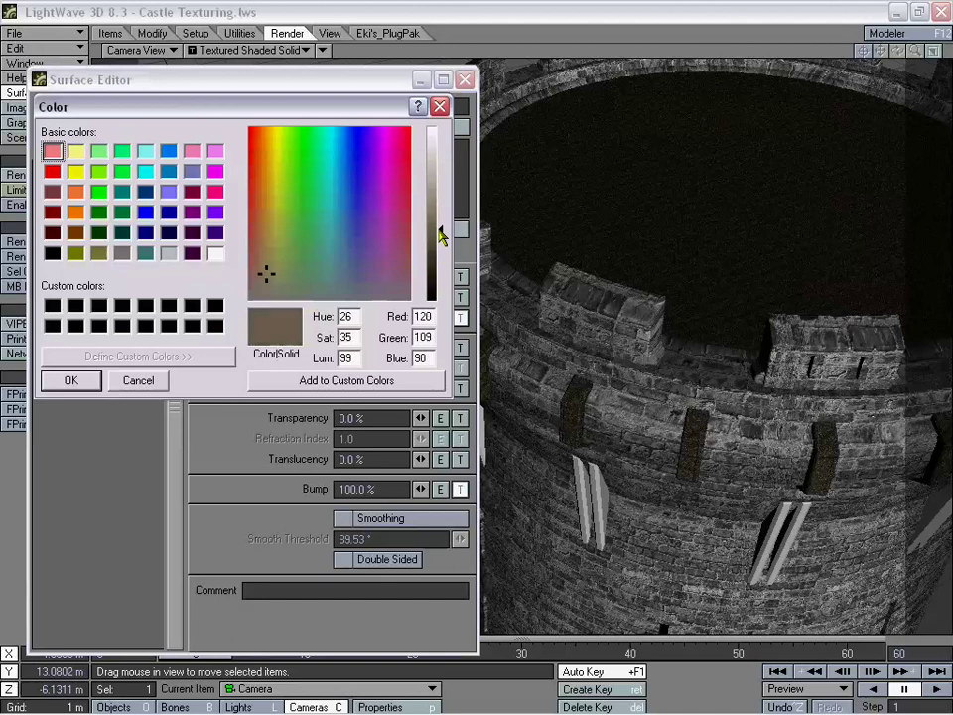
pyautogui.click(68, 381)
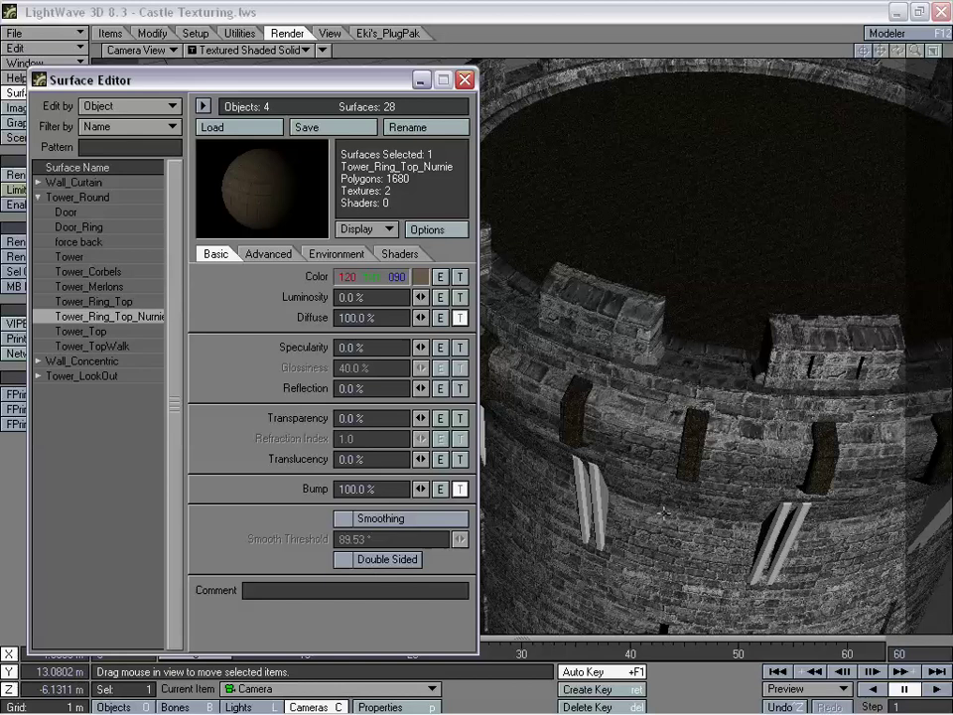
# - Change the projection of the Tower_Ring_Top_Nurnie diffuse image map to Cylindrical
pyautogui.moveTo(663, 514); pyautogui.dragTo(685, 411)
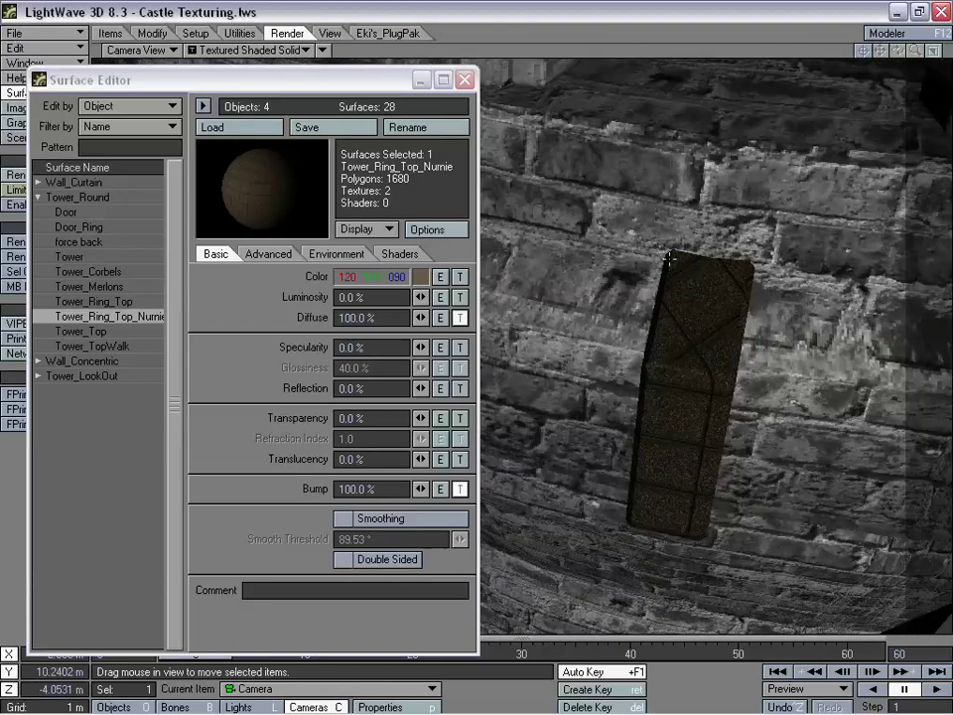
pyautogui.moveTo(670, 261); pyautogui.dragTo(701, 408)
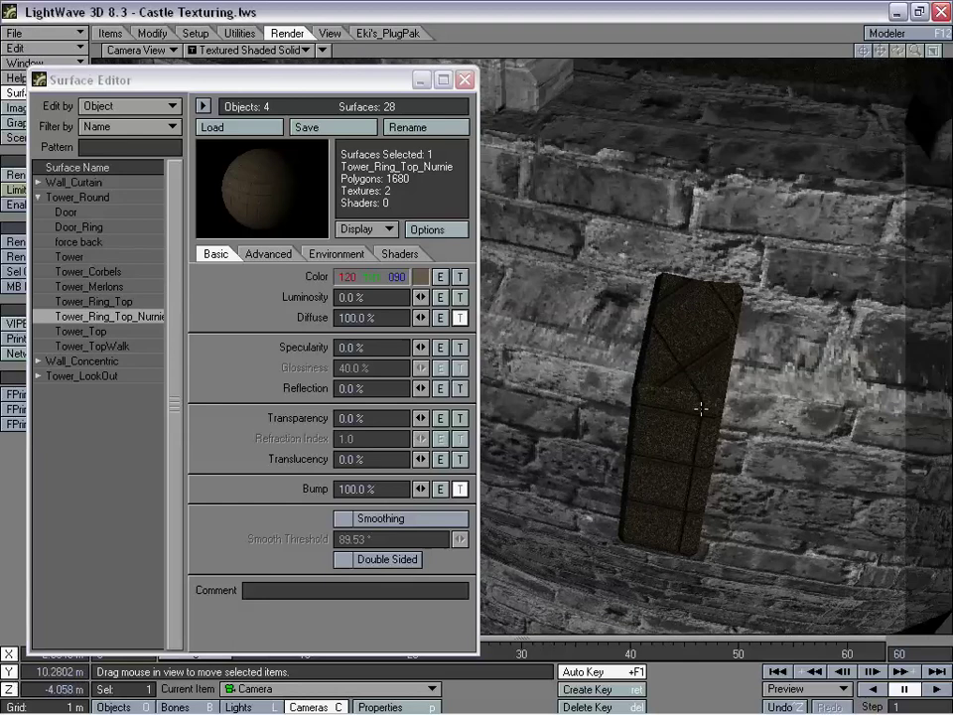
pyautogui.click(459, 318)
pyautogui.click(377, 240)
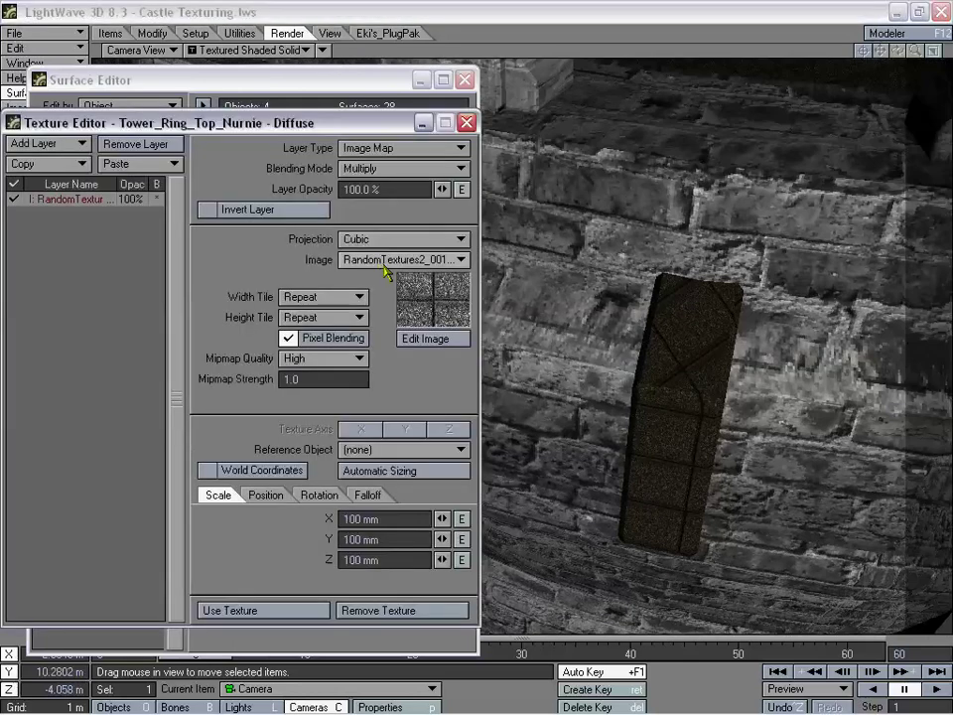
pyautogui.click(378, 241)
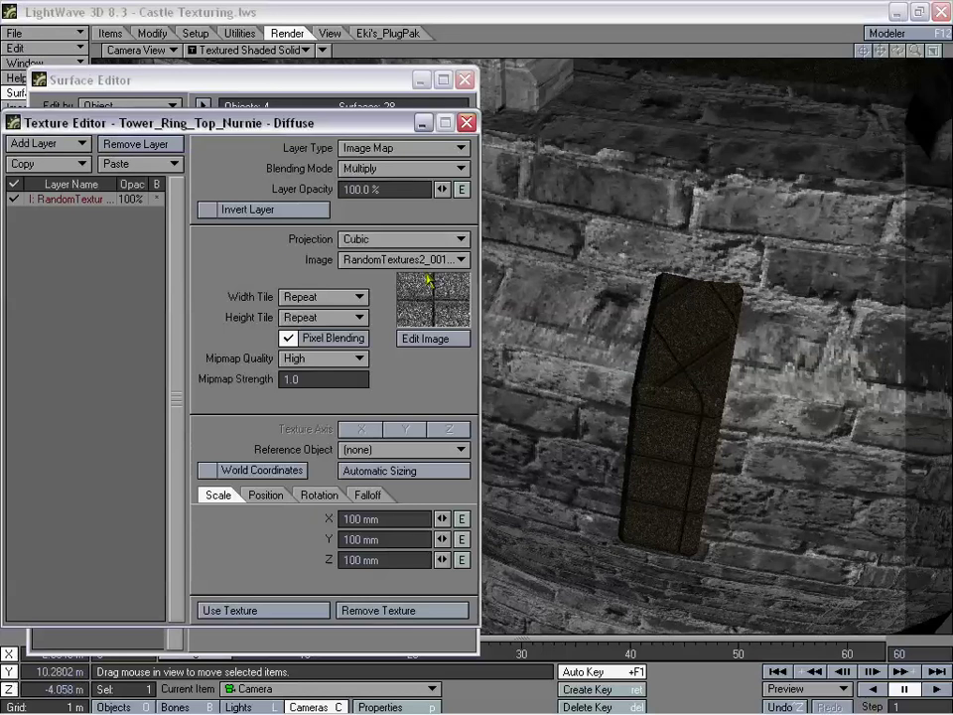
pyautogui.click(392, 240)
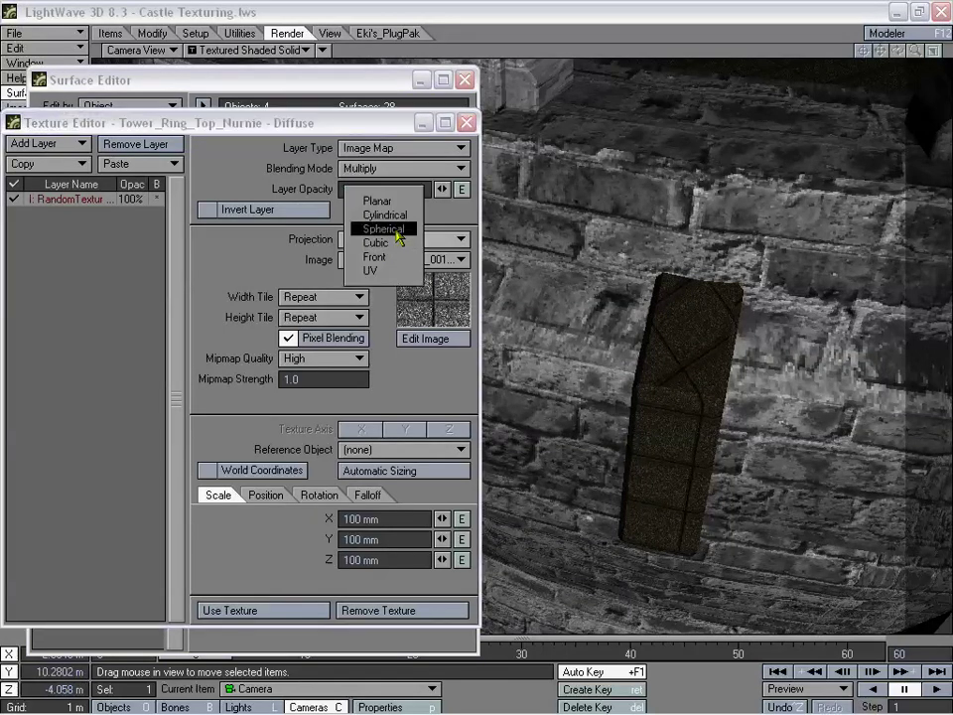
pyautogui.click(385, 214)
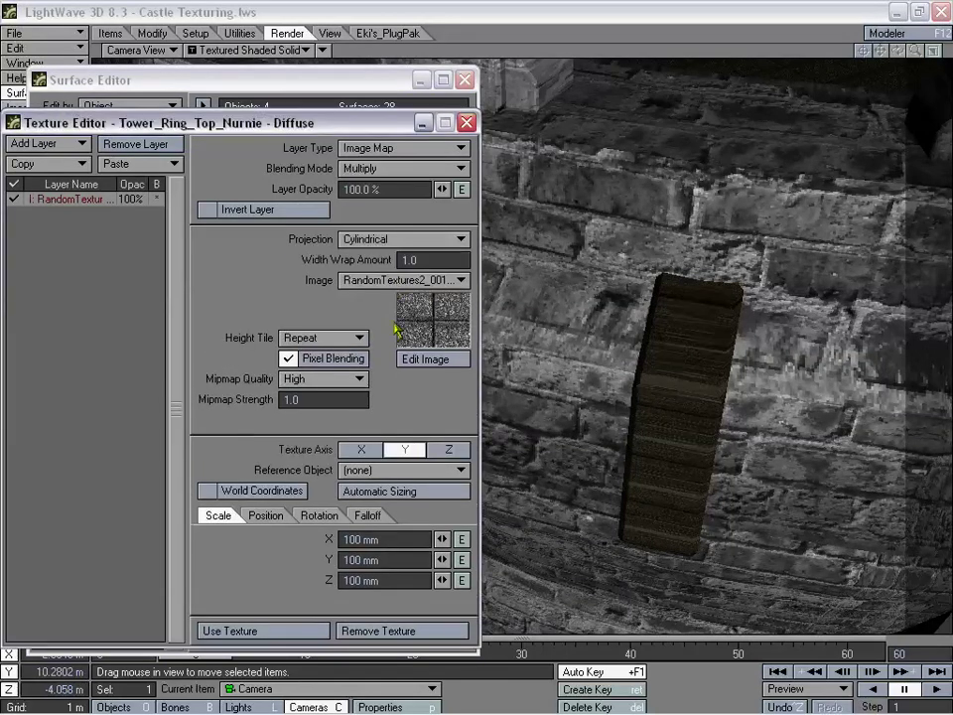
# - Try a width wrap amount of 10 on the diffuse texture, settle on 50, and accept the texture
pyautogui.click(414, 259)
pyautogui.write('10')
pyautogui.press('Return')
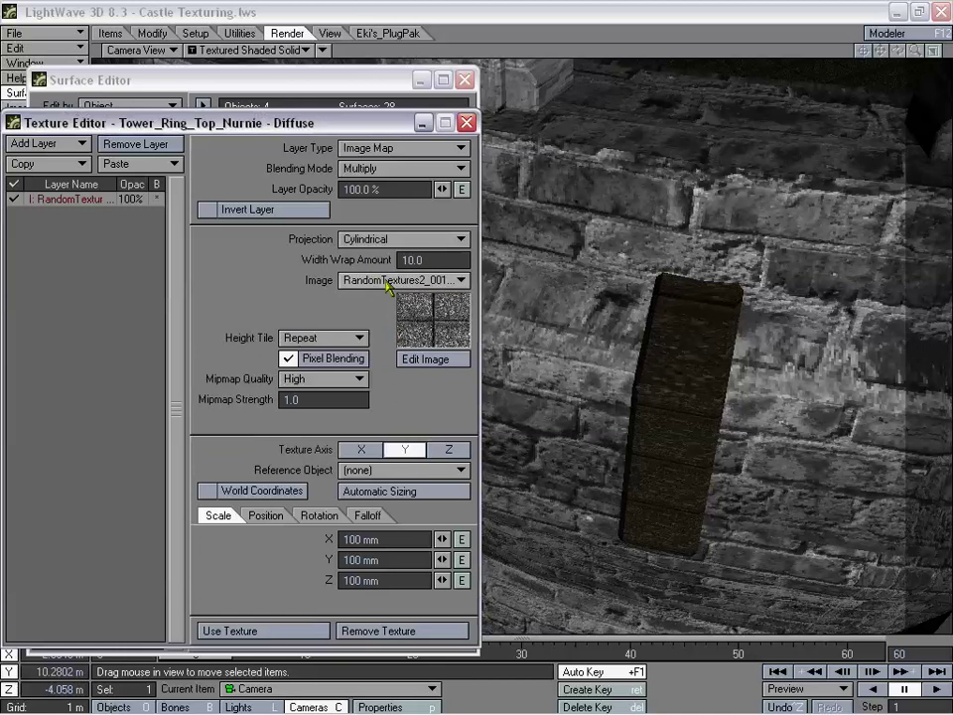
pyautogui.write('50')
pyautogui.press('Return')
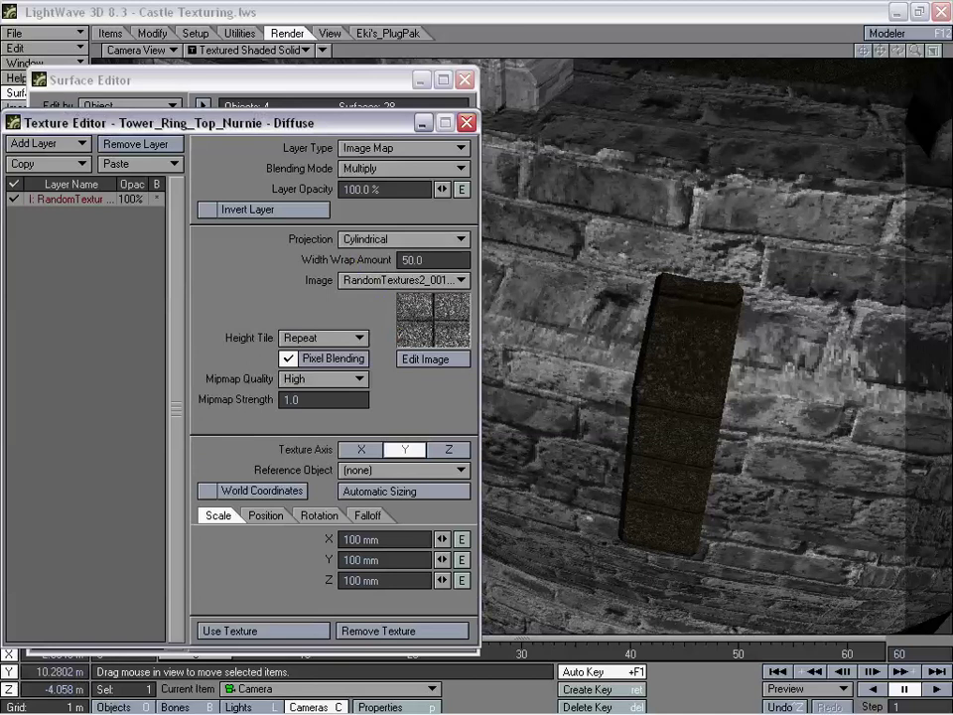
pyautogui.click(296, 634)
# - Give the Tower_Ring_Top_Nurnie bump texture a Cylindrical projection with a width wrap amount of 50 and accept it
pyautogui.click(455, 489)
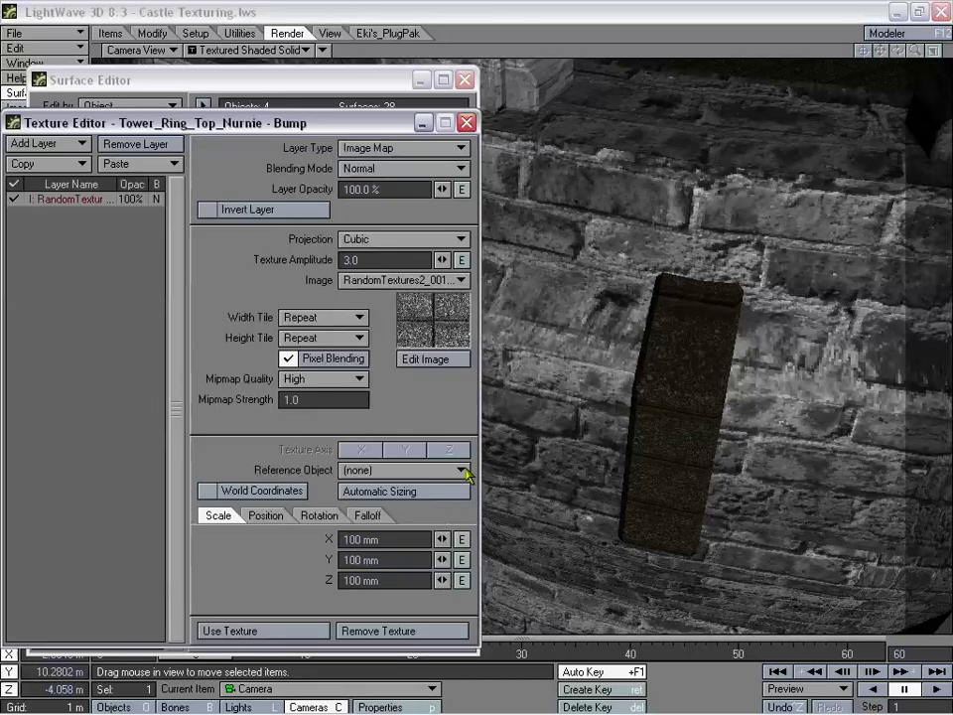
pyautogui.click(385, 241)
pyautogui.click(383, 209)
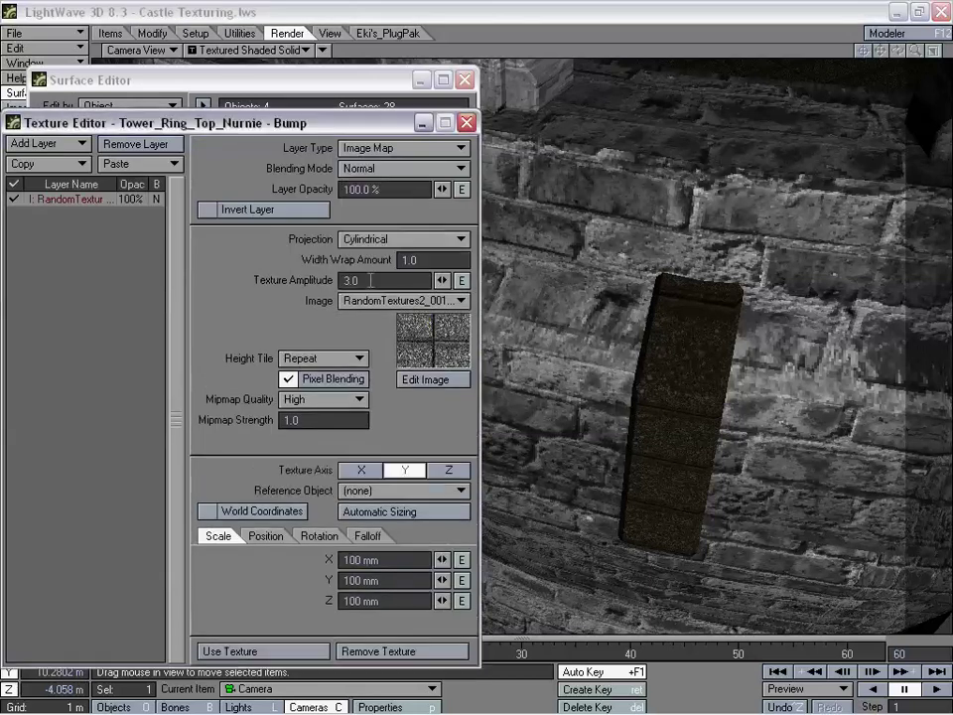
pyautogui.click(409, 259)
pyautogui.write('50')
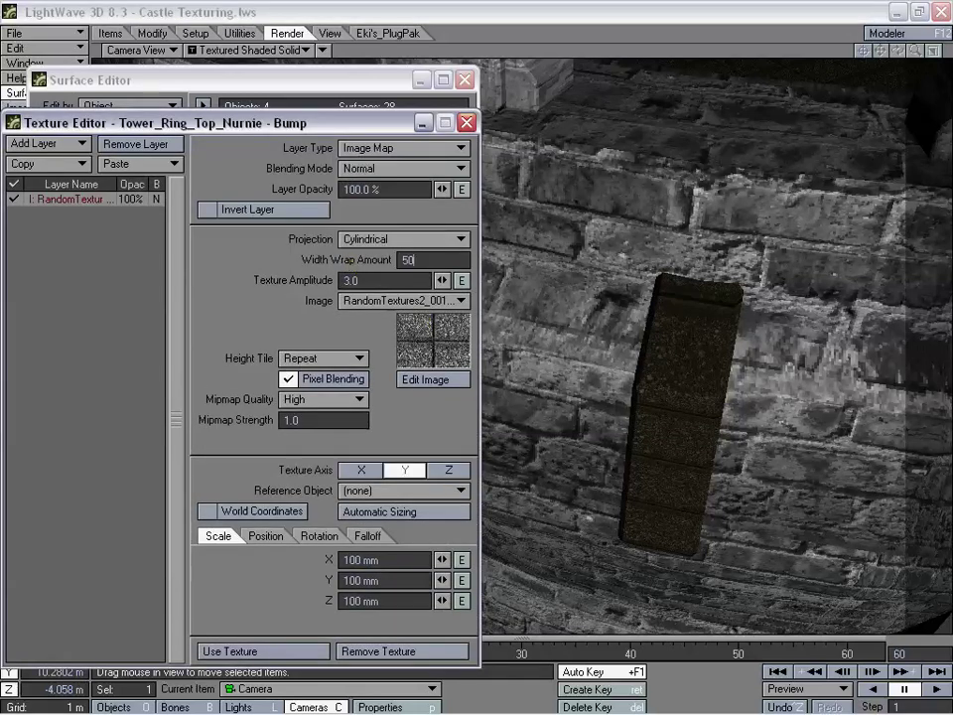
pyautogui.click(314, 651)
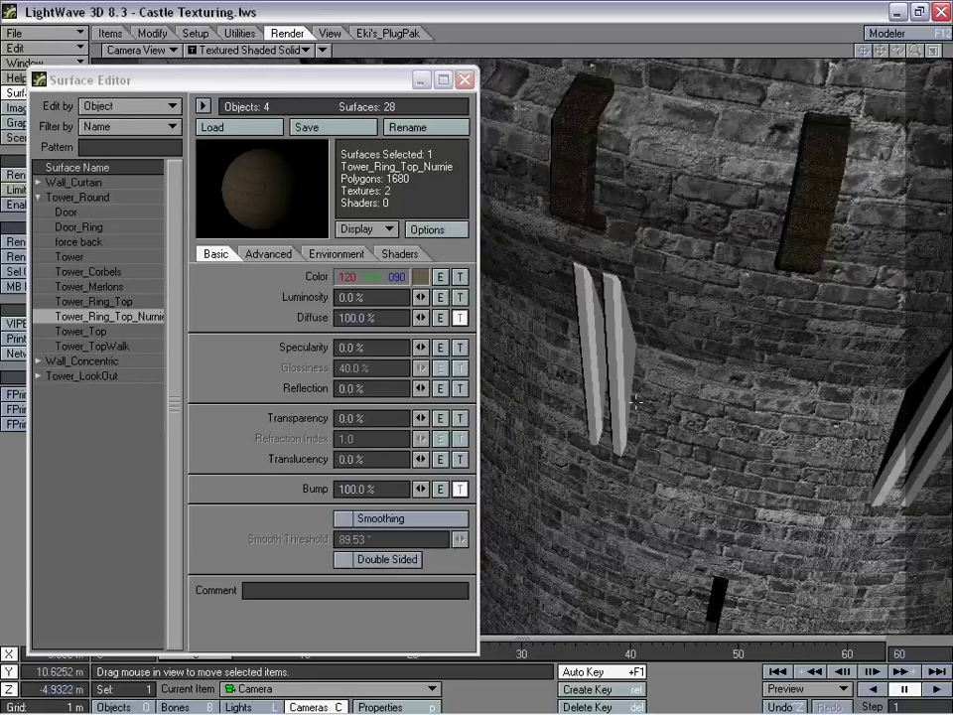
# - Copy the Tower_Ring_Top_Nurnie surface's settings and textures onto the Tower_Corbels surface
pyautogui.rightClick(91, 318)
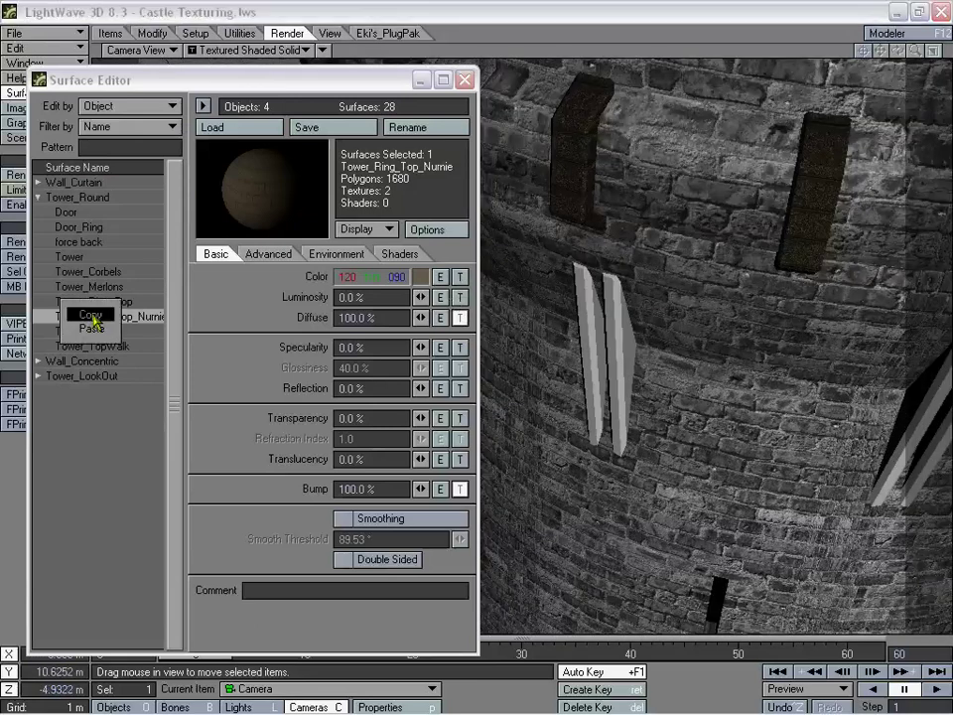
pyautogui.click(95, 316)
pyautogui.rightClick(99, 271)
pyautogui.click(100, 286)
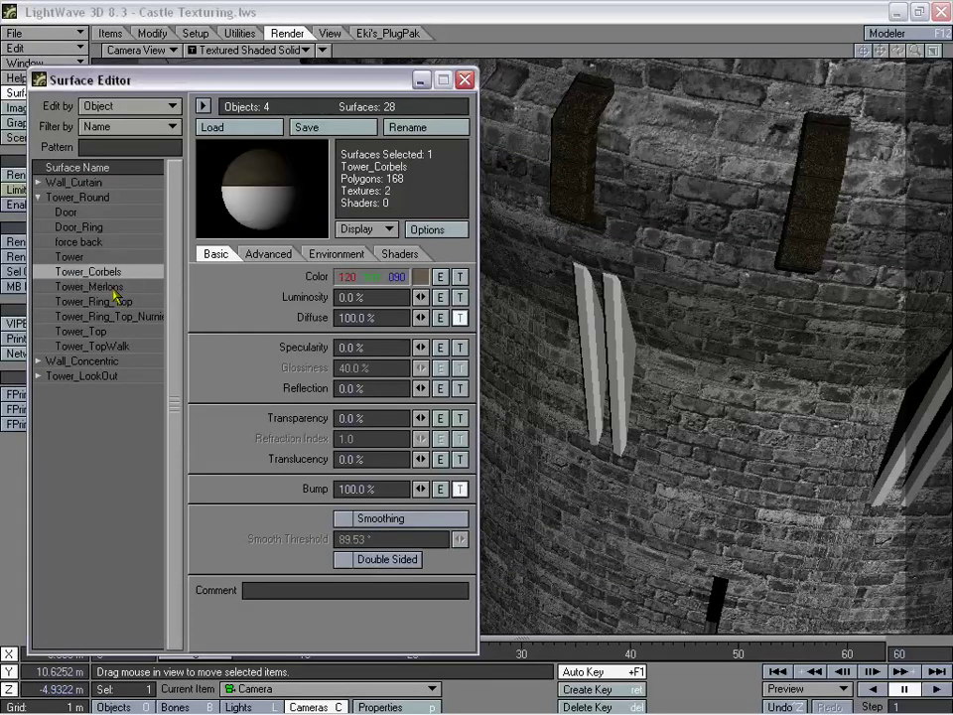
# - Try darker base colors for Tower_Corbels, first with red 62 and blue 47, then with red 96 and blue 72
pyautogui.click(417, 277)
pyautogui.moveTo(443, 264); pyautogui.dragTo(442, 283)
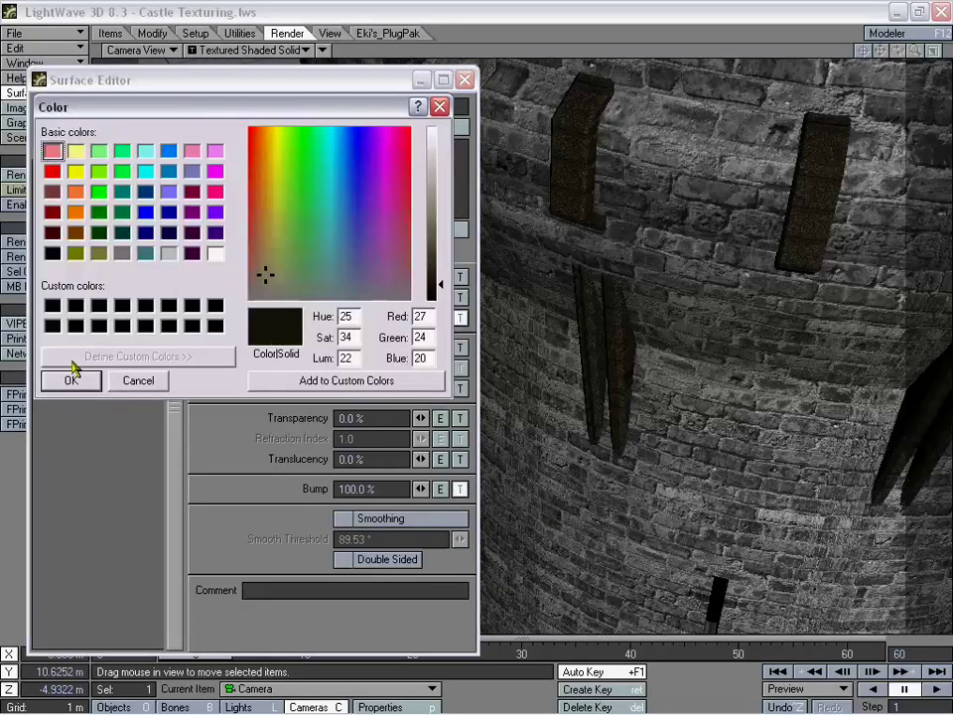
pyautogui.click(445, 264)
pyautogui.click(70, 381)
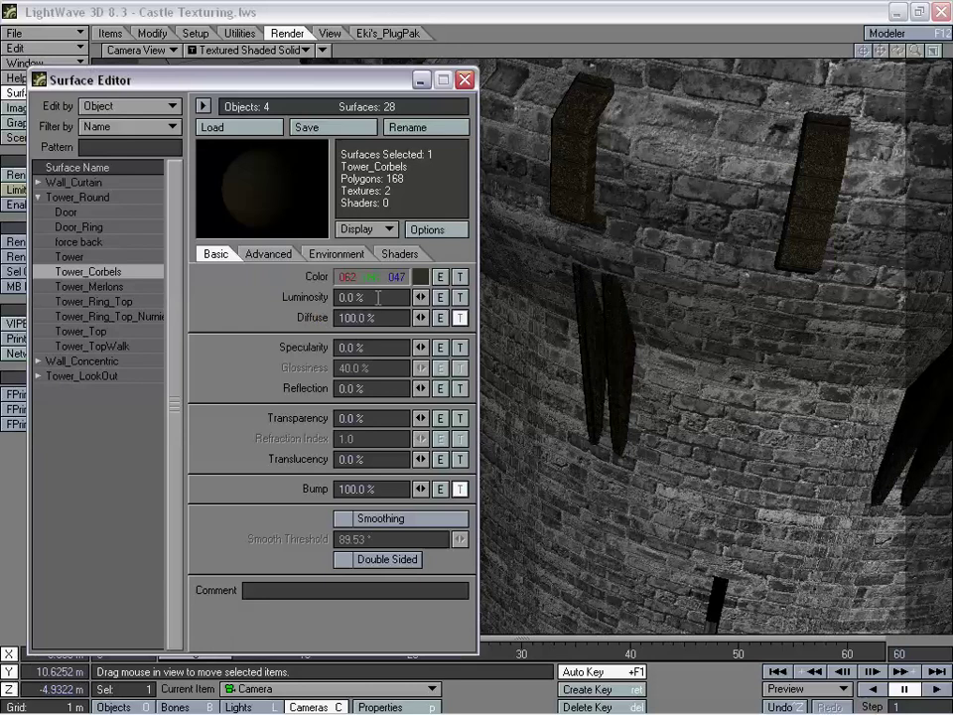
pyautogui.click(367, 277)
pyautogui.click(440, 252)
pyautogui.click(441, 243)
pyautogui.click(71, 379)
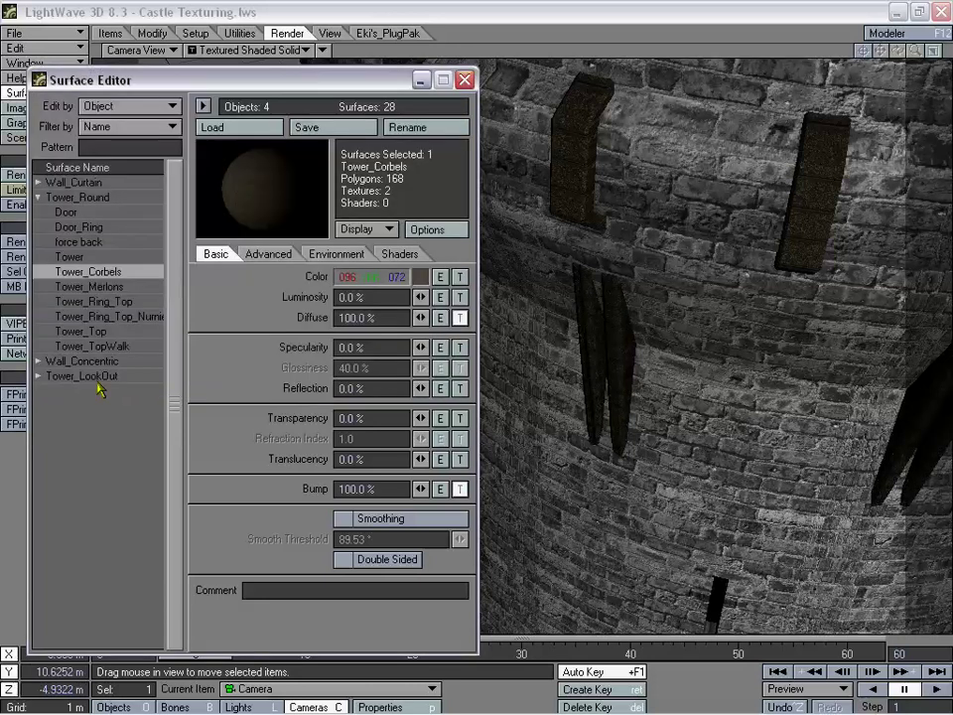
# - Set the base color of Tower_Corbels to 65, 57, 48 and close the Surface Editor
pyautogui.click(421, 276)
pyautogui.click(443, 265)
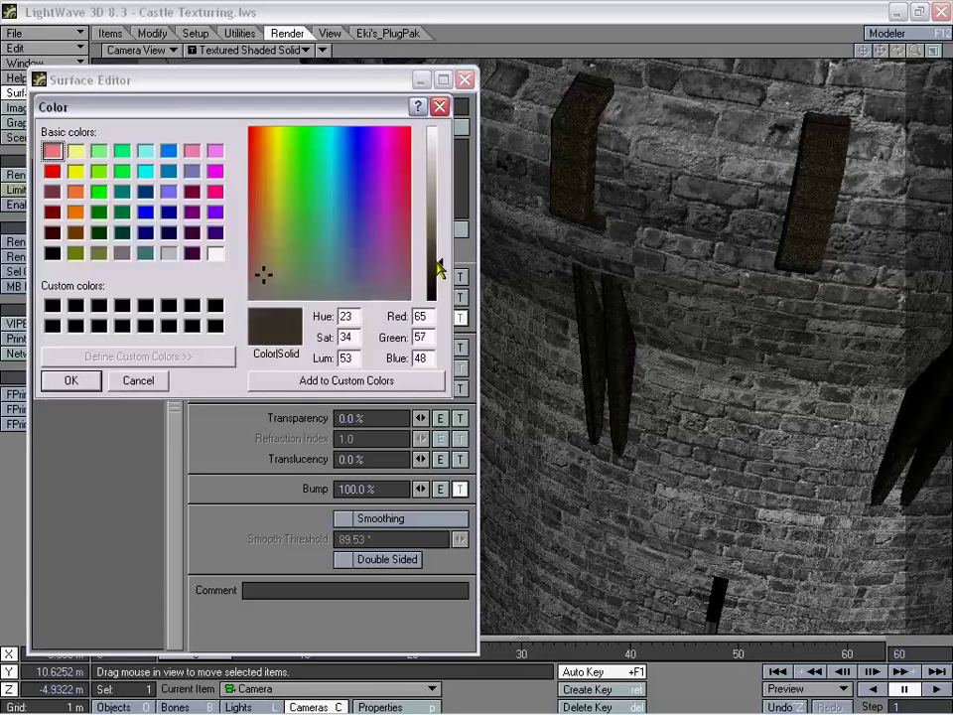
pyautogui.click(65, 383)
pyautogui.click(466, 79)
# - Frame the tower's top in the camera view, render the current frame, and examine the textured surfaces
pyautogui.moveTo(466, 80); pyautogui.dragTo(492, 364)
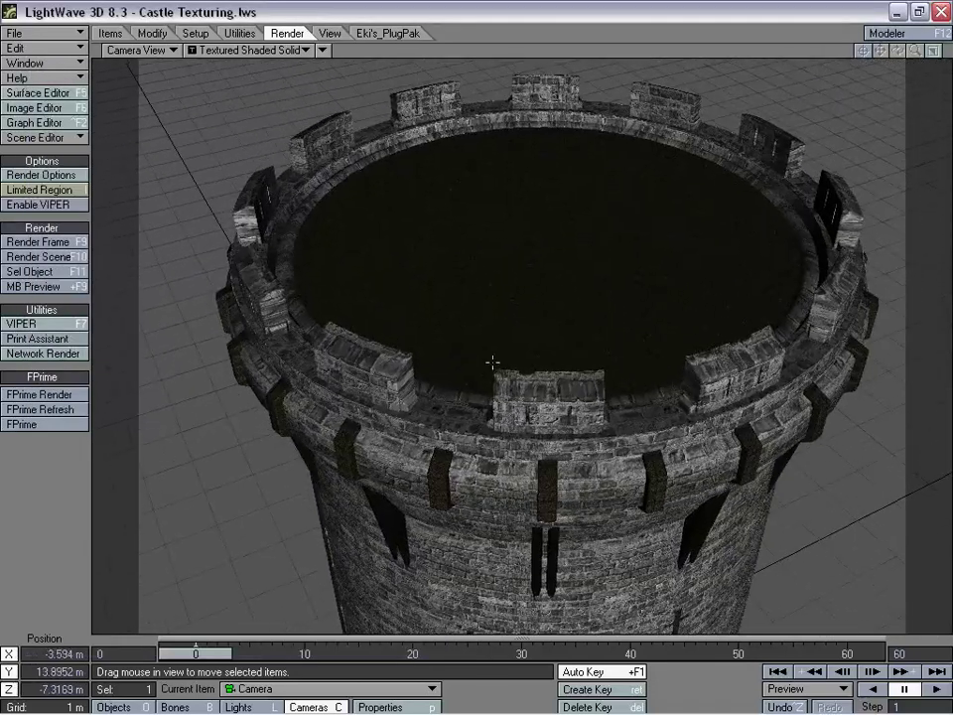
pyautogui.click(48, 241)
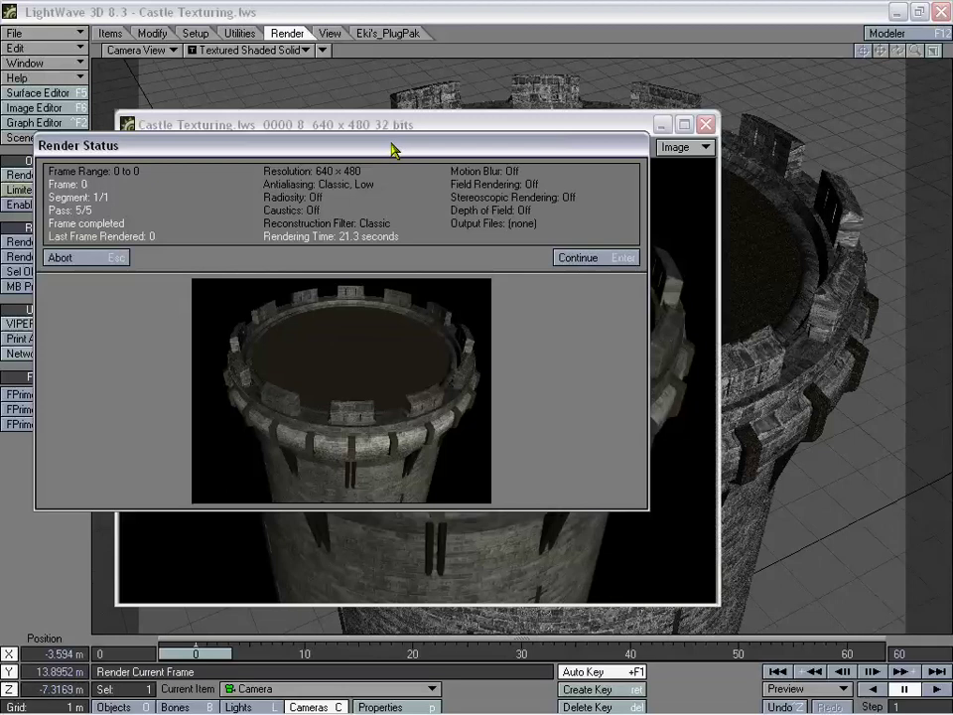
pyautogui.moveTo(392, 149); pyautogui.dragTo(354, 102)
pyautogui.click(564, 217)
pyautogui.moveTo(446, 133); pyautogui.dragTo(429, 99)
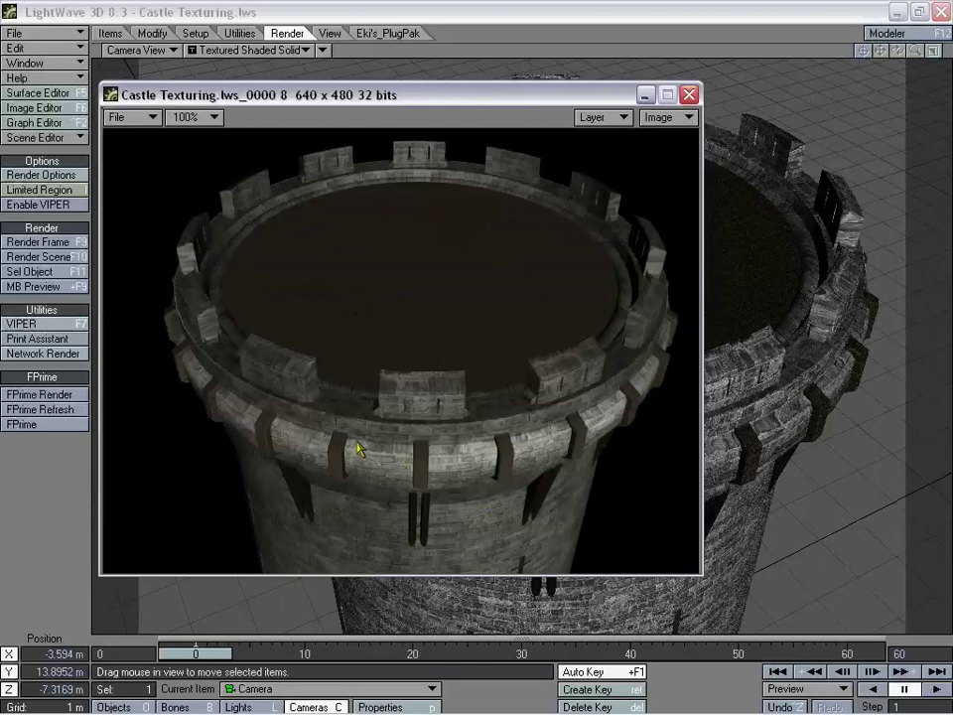
pyautogui.moveTo(430, 103); pyautogui.dragTo(435, 89)
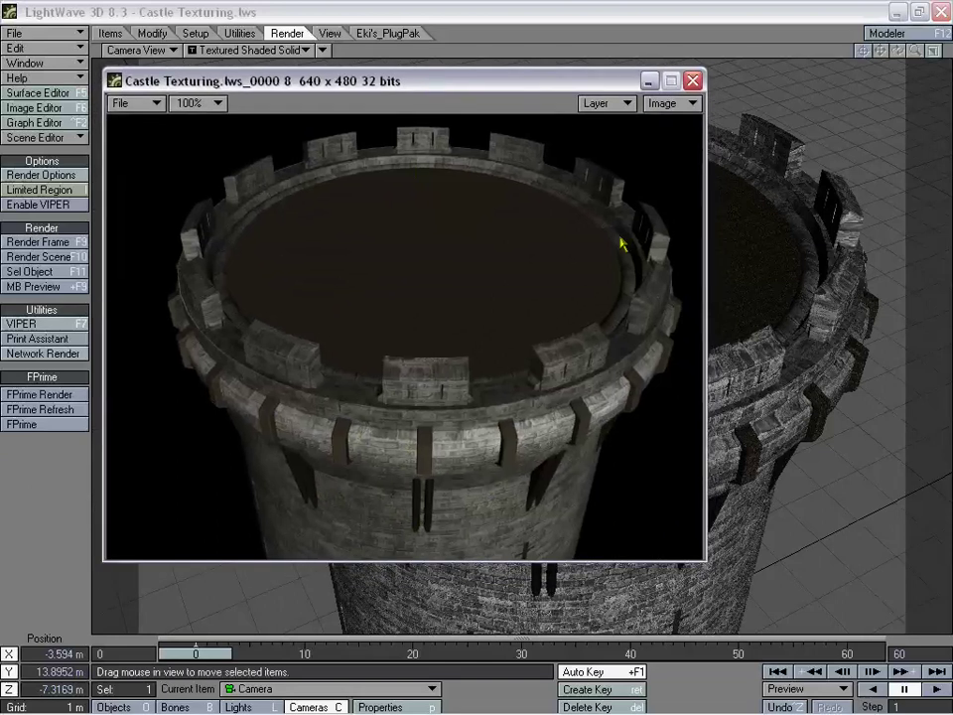
# - Enable Ray Trace Shadows in the render options
pyautogui.keyDown('ctrl'); pyautogui.keyDown('shift'); pyautogui.rightClick(758, 192); pyautogui.keyUp('shift'); pyautogui.keyUp('ctrl')
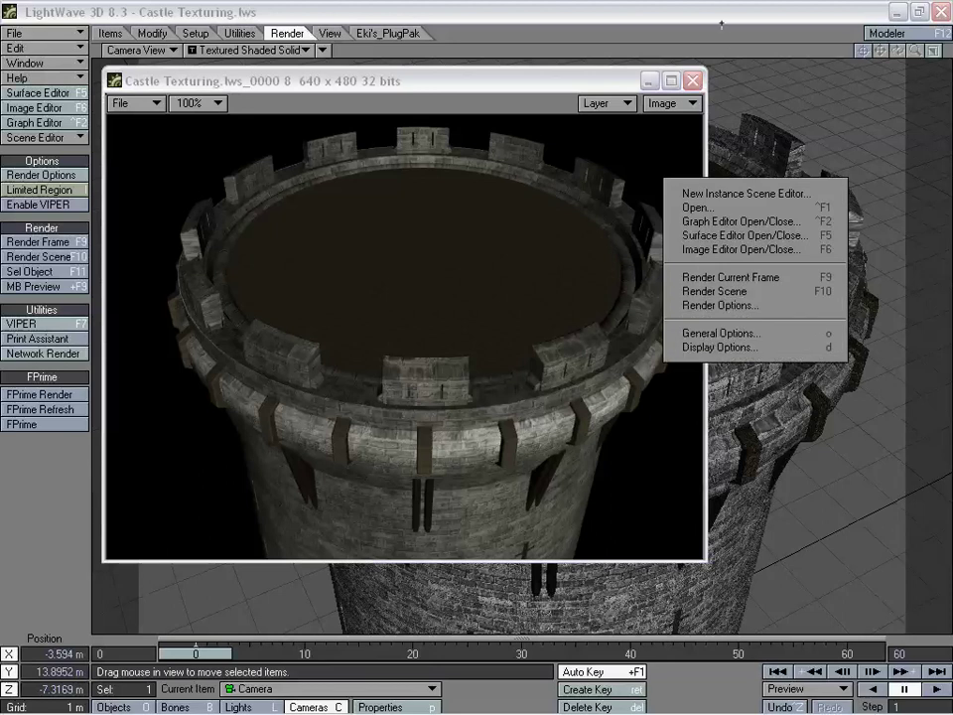
pyautogui.click(693, 4)
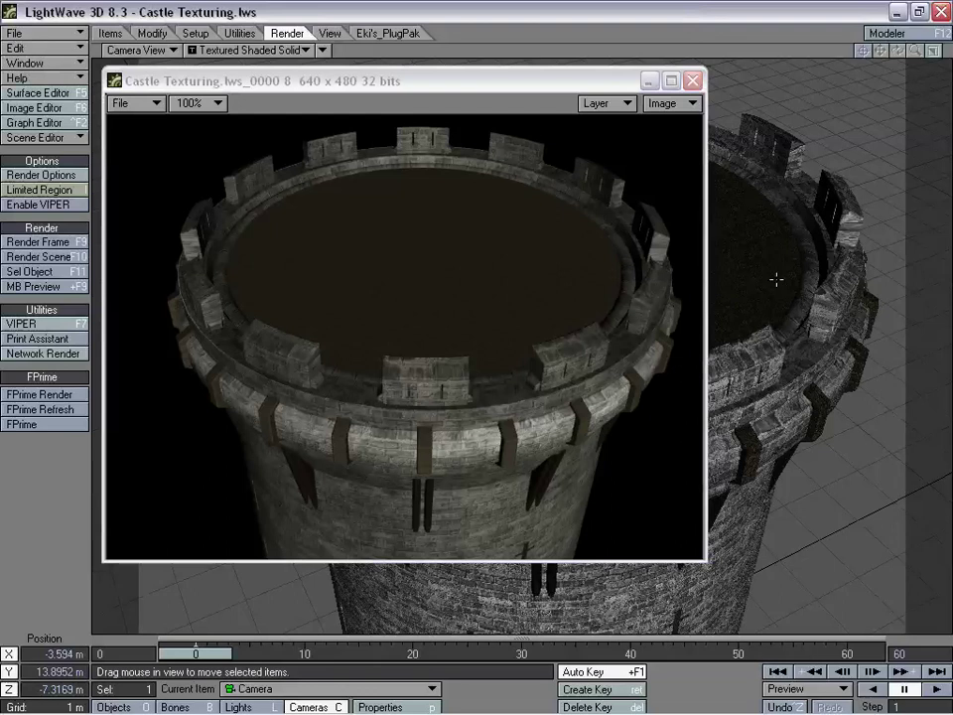
pyautogui.keyDown('ctrl'); pyautogui.keyDown('shift'); pyautogui.rightClick(760, 247); pyautogui.keyUp('shift'); pyautogui.keyUp('ctrl')
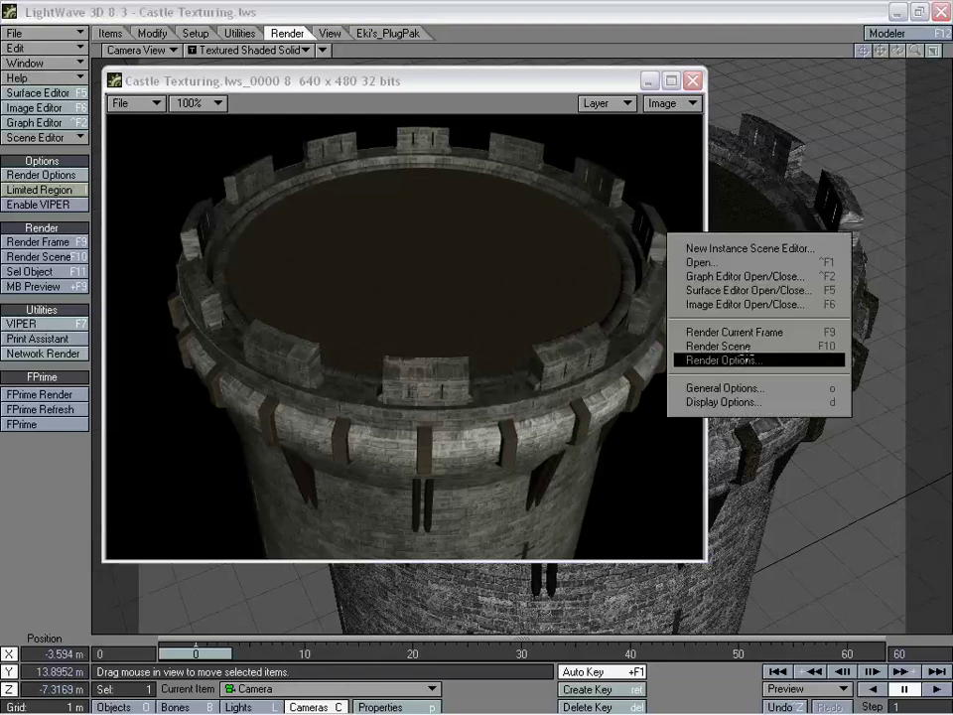
pyautogui.click(745, 360)
pyautogui.moveTo(315, 147)
pyautogui.mouseDown()
pyautogui.moveTo(658, 168)
pyautogui.moveTo(657, 160)
pyautogui.mouseUp()
pyautogui.click(565, 386)
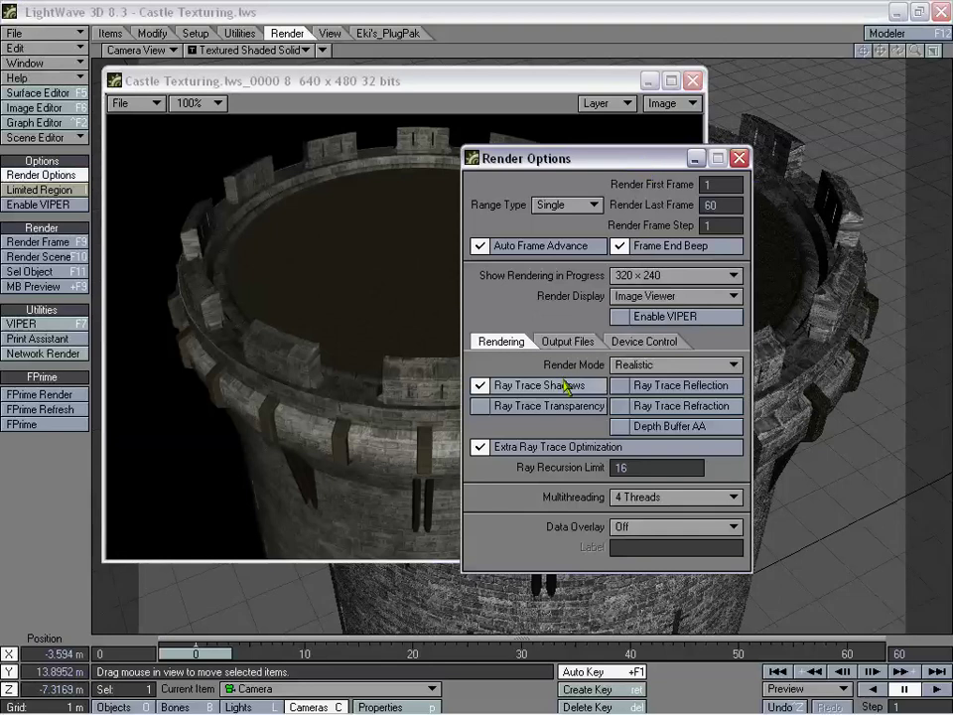
pyautogui.click(738, 158)
# - Render the current frame again, examine the shadows and stonework on the tower's top, and close the image
pyautogui.click(39, 244)
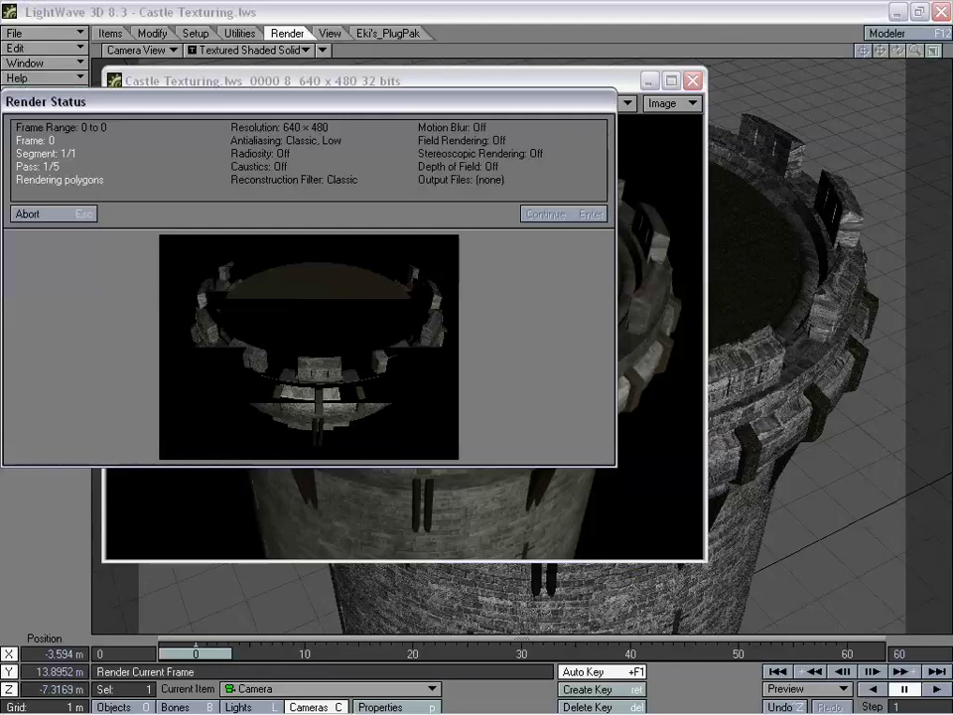
pyautogui.click(546, 214)
pyautogui.moveTo(443, 87); pyautogui.dragTo(471, 79)
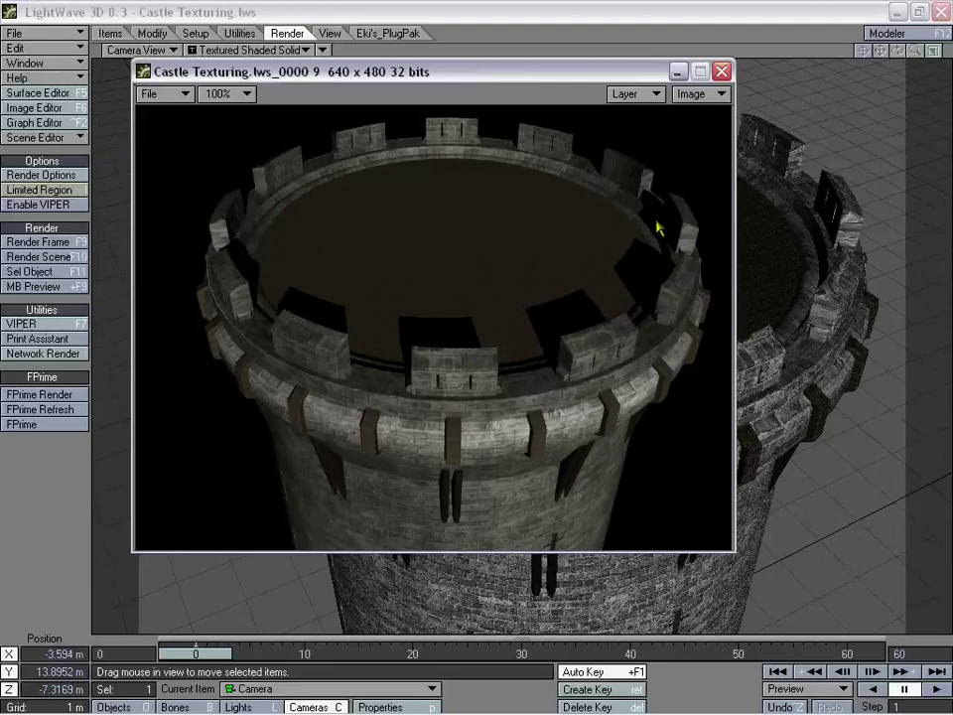
pyautogui.moveTo(440, 80)
pyautogui.mouseDown()
pyautogui.moveTo(419, 110)
pyautogui.moveTo(417, 143)
pyautogui.moveTo(433, 90)
pyautogui.moveTo(493, 100)
pyautogui.moveTo(447, 99)
pyautogui.mouseUp()
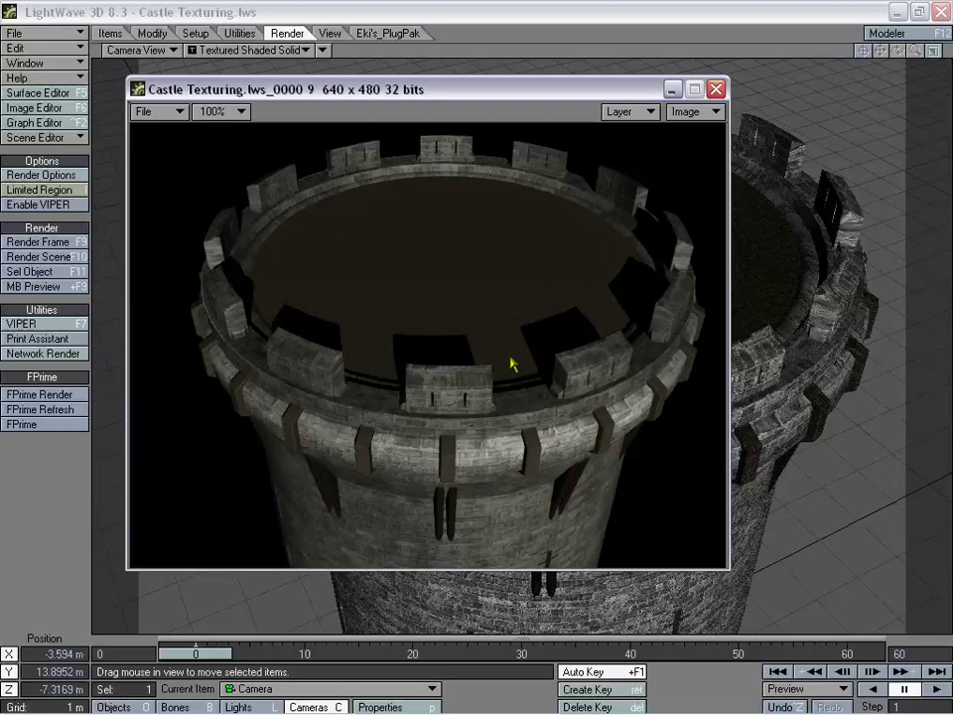
pyautogui.moveTo(426, 93); pyautogui.dragTo(433, 96)
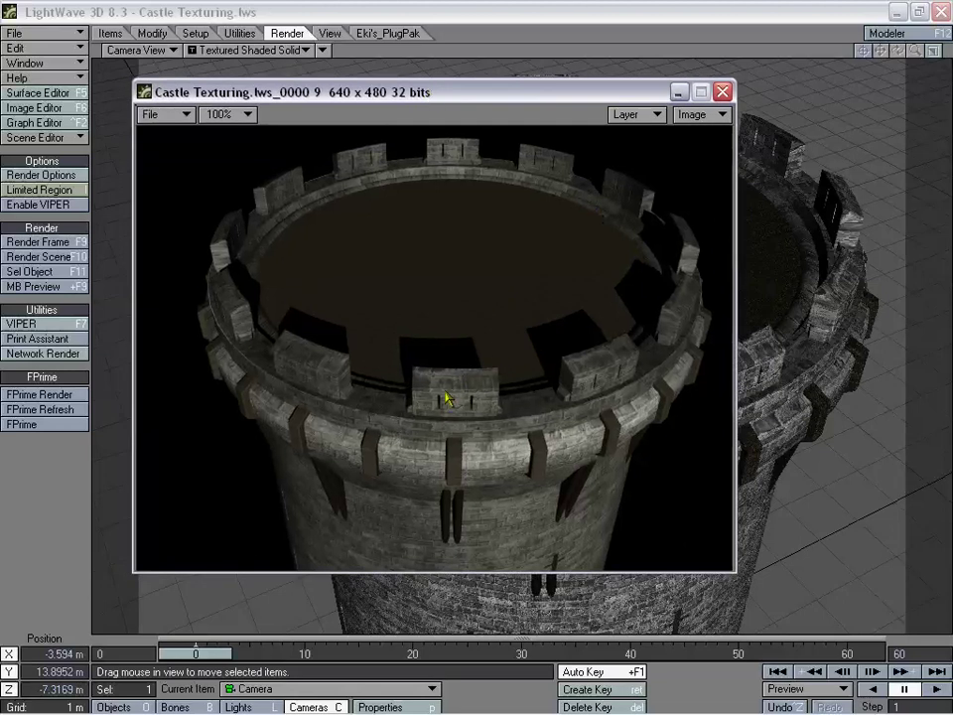
pyautogui.click(724, 92)
# - Bring the camera down to the arched door at the tower's base and examine the door and its ring up close
pyautogui.moveTo(634, 180); pyautogui.dragTo(457, 234)
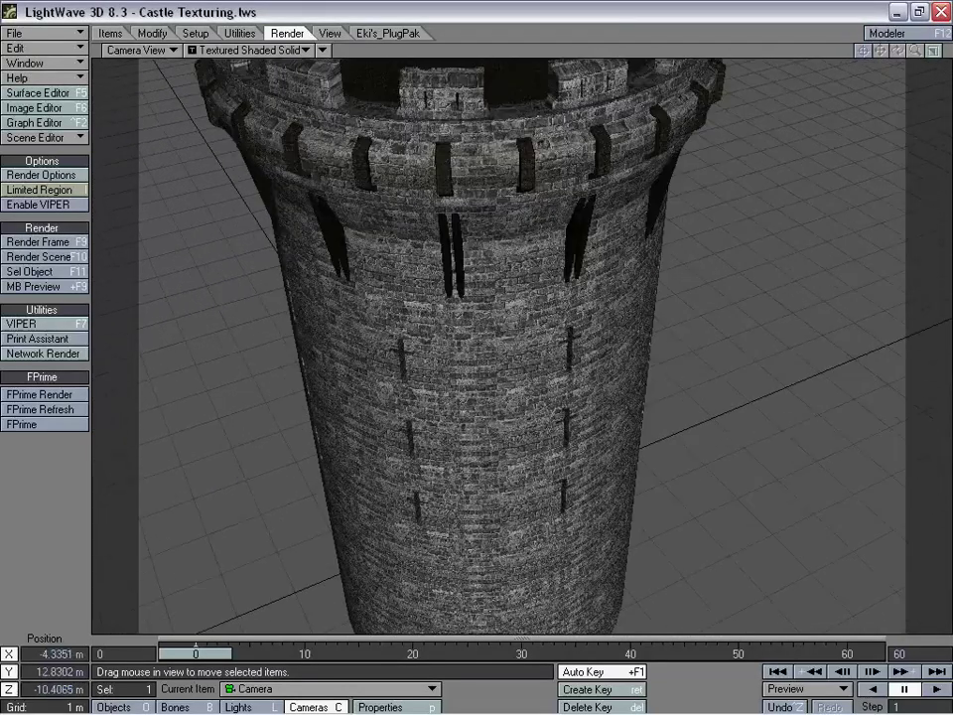
pyautogui.moveTo(457, 233); pyautogui.dragTo(456, 536, button='right')
pyautogui.moveTo(457, 536); pyautogui.dragTo(536, 372)
pyautogui.moveTo(536, 373); pyautogui.dragTo(541, 546, button='right')
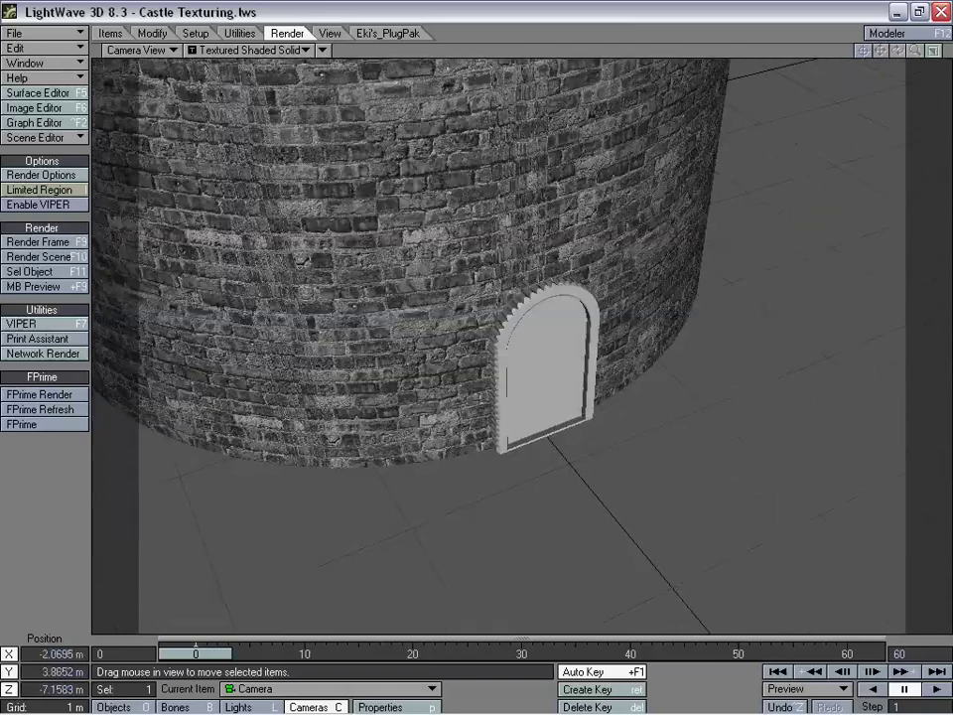
pyautogui.moveTo(541, 447); pyautogui.dragTo(544, 621, button='right')
pyautogui.moveTo(544, 621); pyautogui.dragTo(566, 440)
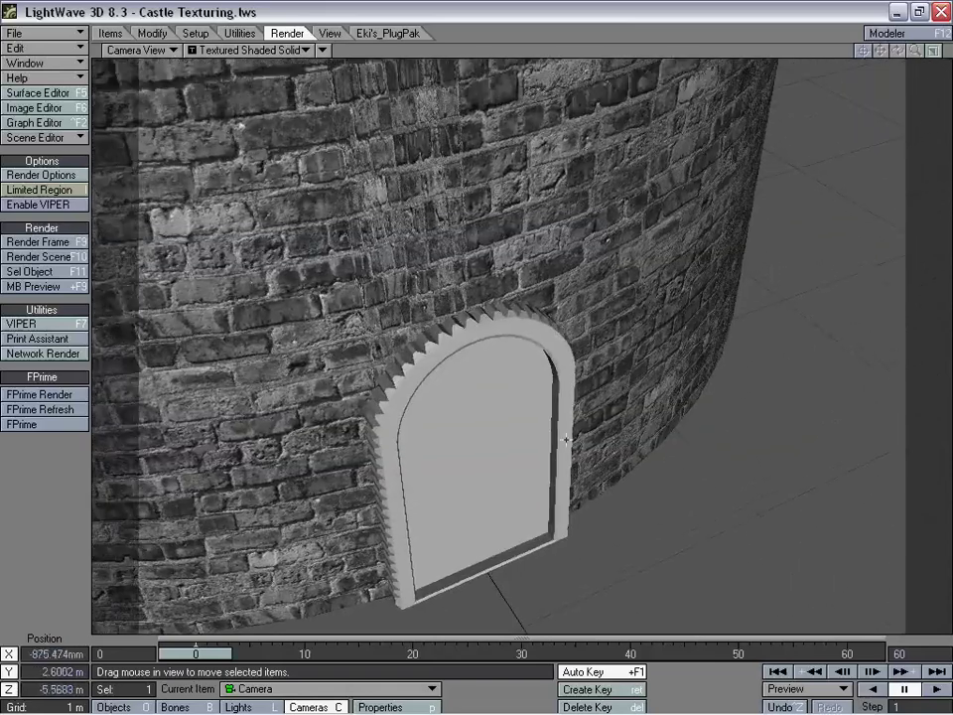
pyautogui.moveTo(566, 440); pyautogui.dragTo(568, 479, button='right')
pyautogui.press('y')
pyautogui.moveTo(568, 436); pyautogui.dragTo(591, 404)
pyautogui.press('t')
pyautogui.moveTo(591, 404); pyautogui.dragTo(591, 628, button='right')
pyautogui.moveTo(574, 440); pyautogui.dragTo(594, 383)
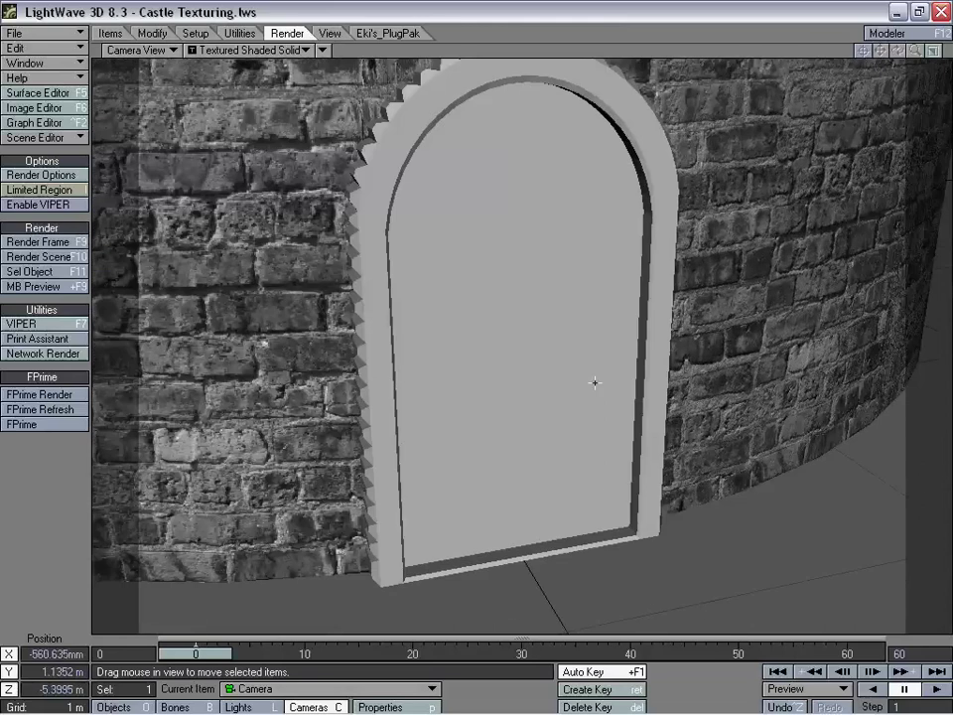
pyautogui.moveTo(595, 383); pyautogui.dragTo(587, 376, button='right')
pyautogui.moveTo(587, 376); pyautogui.dragTo(581, 372)
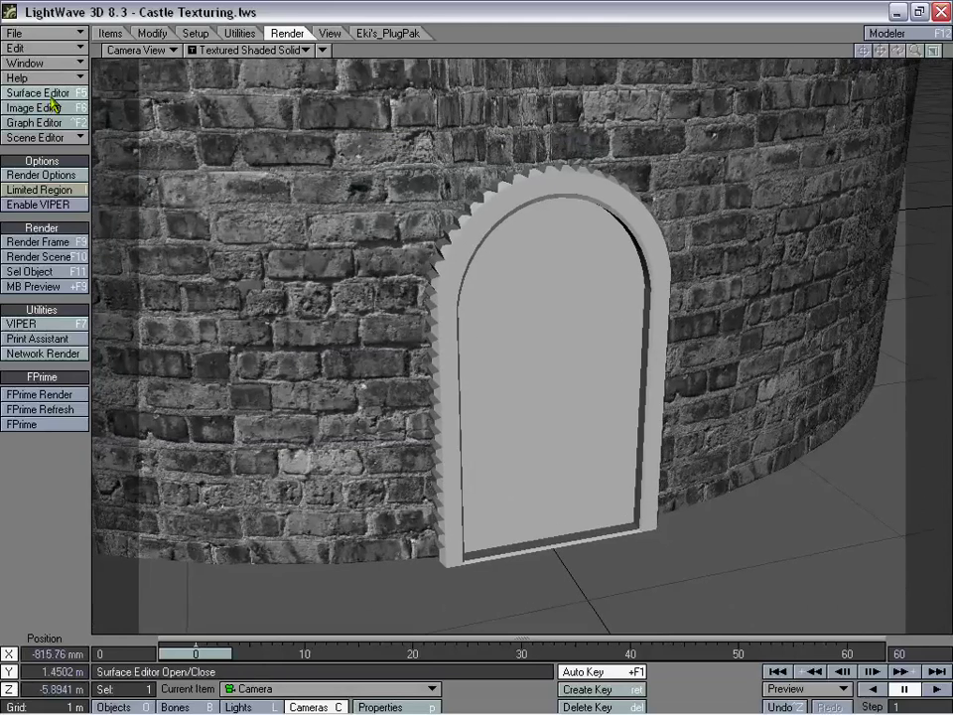
# - Copy the Tower_Ring_Top_Nurnie surface settings and paste them onto the Door_Ring surface of the round tower
pyautogui.click(53, 96)
pyautogui.moveTo(161, 70); pyautogui.dragTo(164, 52)
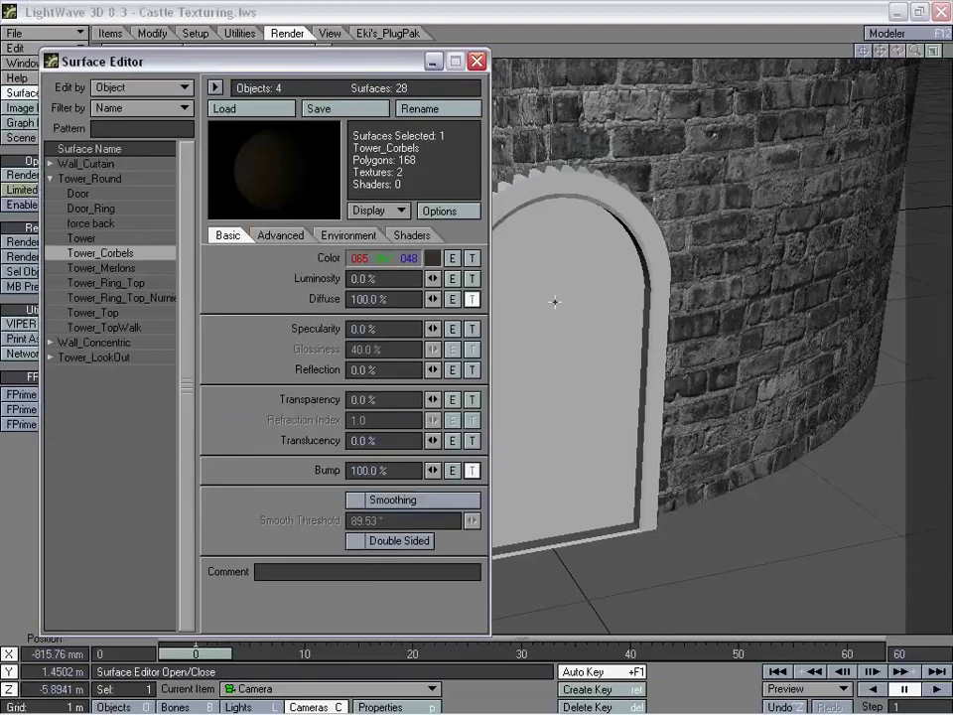
pyautogui.click(103, 268)
pyautogui.click(105, 283)
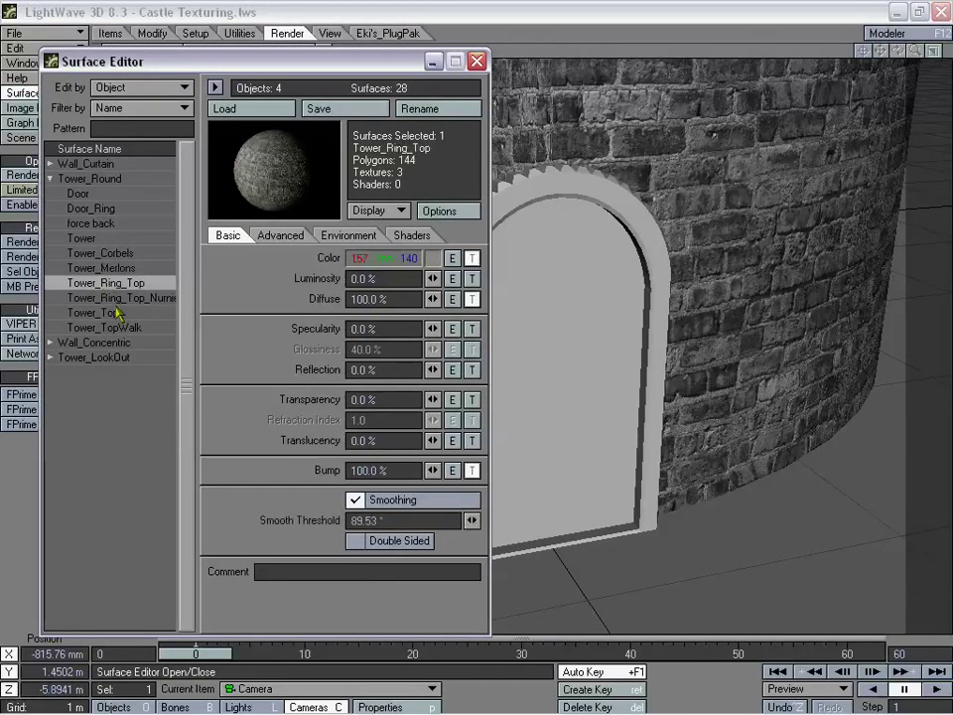
pyautogui.click(100, 298)
pyautogui.rightClick(120, 298)
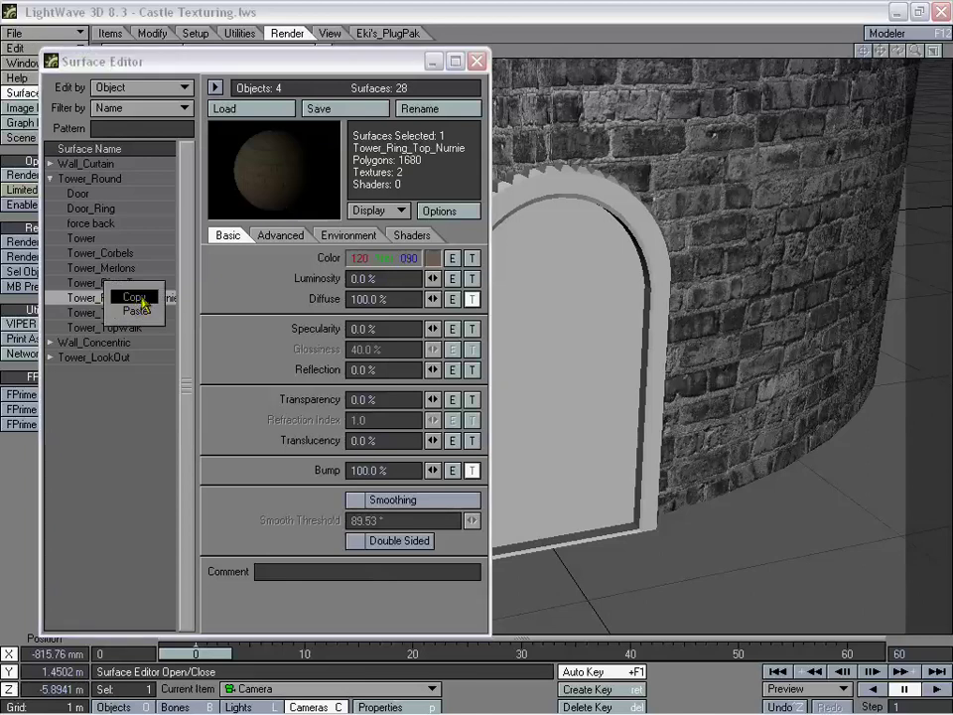
pyautogui.click(139, 299)
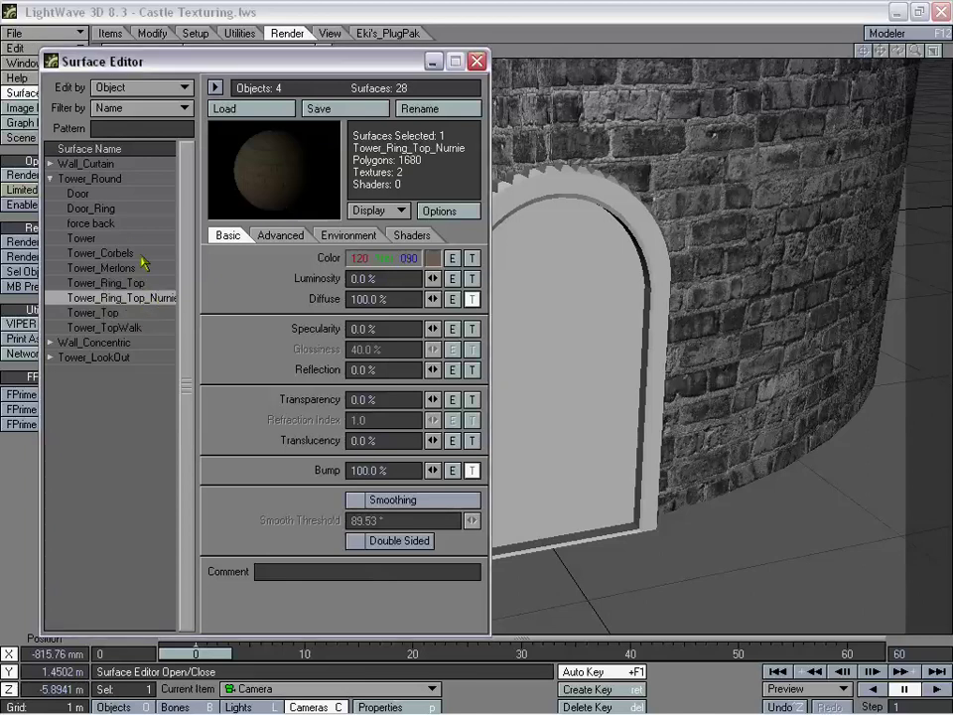
pyautogui.click(92, 208)
pyautogui.rightClick(94, 208)
pyautogui.click(99, 222)
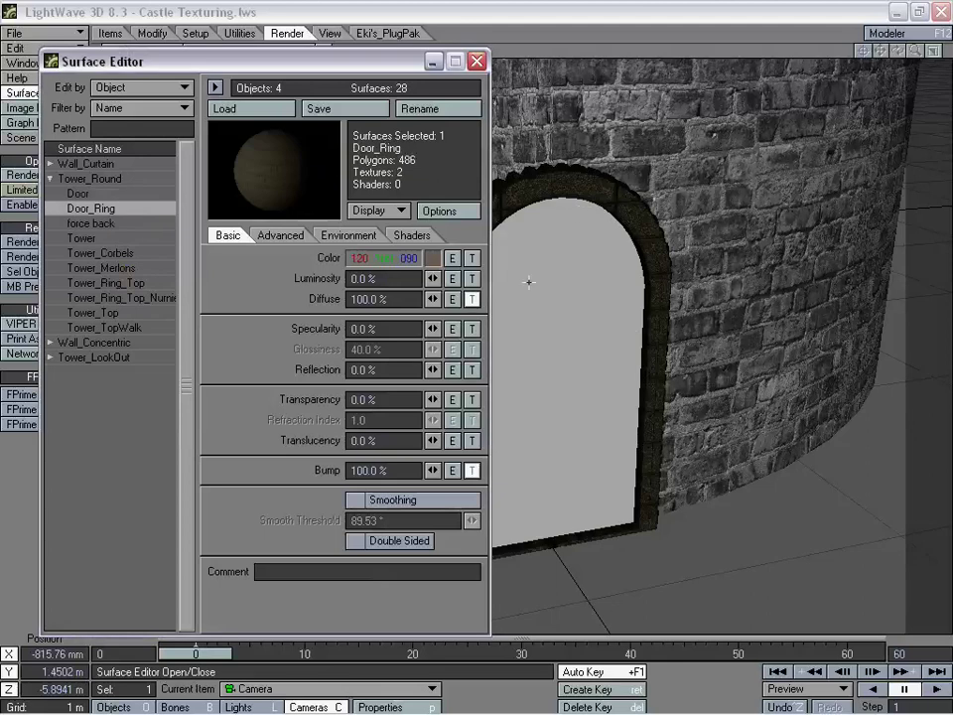
# - Examine the stone texture on the door ring up close and from farther back in the camera view
pyautogui.moveTo(372, 79); pyautogui.dragTo(297, 78)
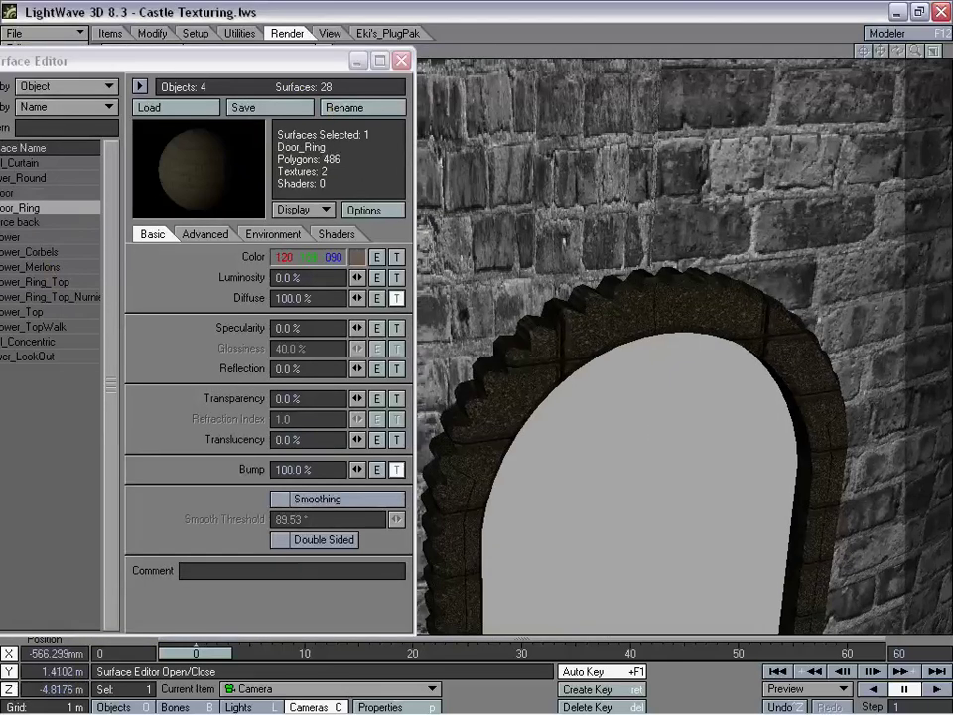
pyautogui.moveTo(596, 298); pyautogui.dragTo(590, 437)
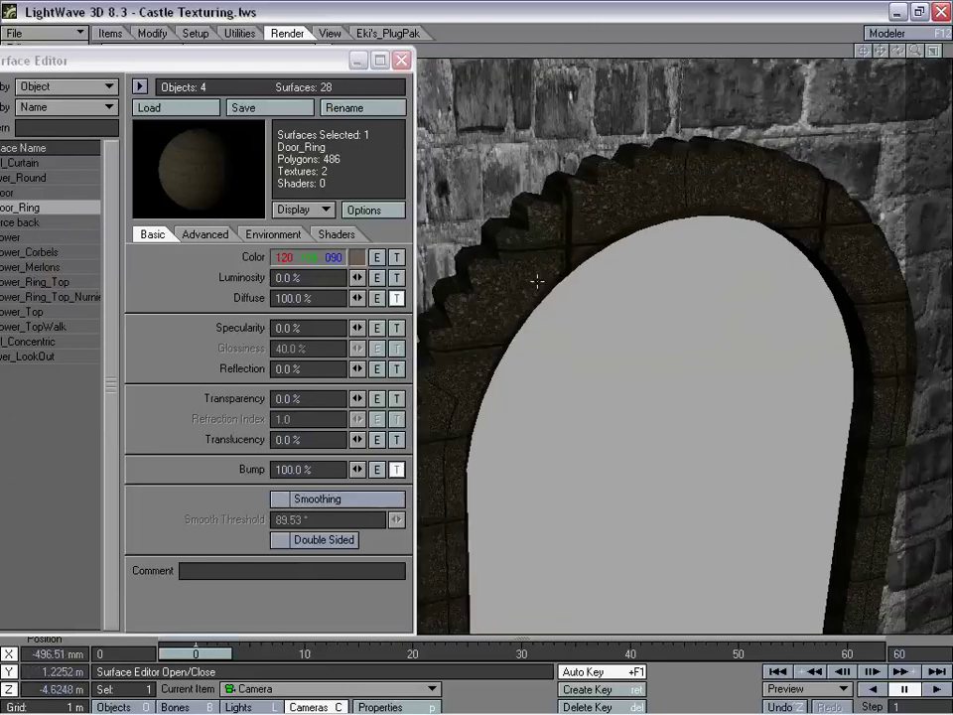
pyautogui.moveTo(536, 282); pyautogui.dragTo(559, 308)
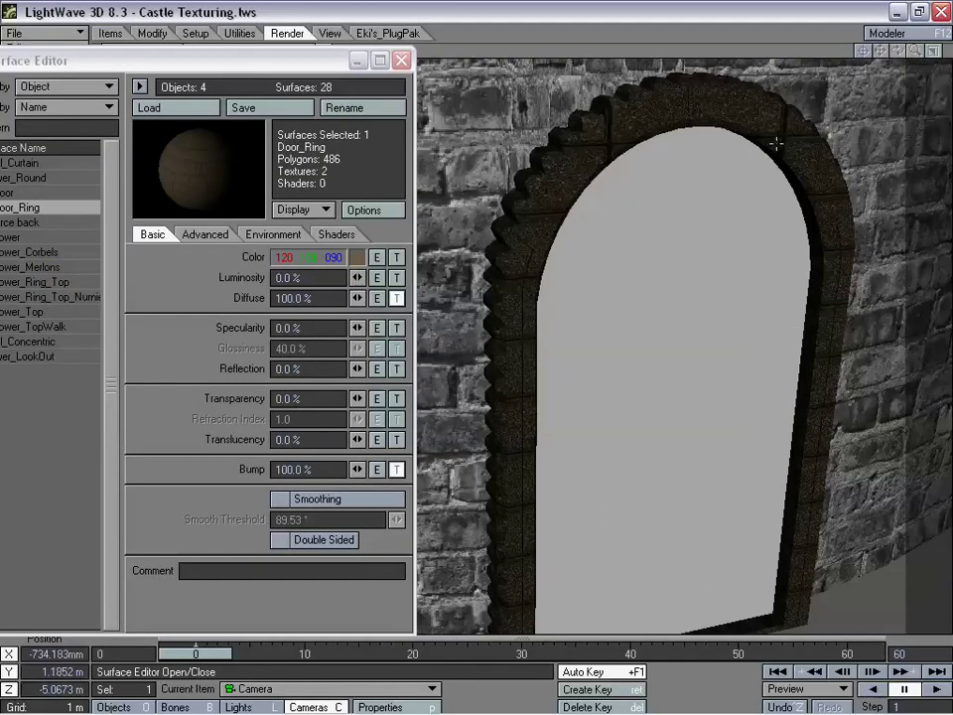
pyautogui.moveTo(646, 212); pyautogui.dragTo(641, 347)
pyautogui.moveTo(645, 285)
pyautogui.mouseDown()
pyautogui.moveTo(642, 310)
pyautogui.moveTo(646, 283)
pyautogui.moveTo(633, 268)
pyautogui.mouseUp()
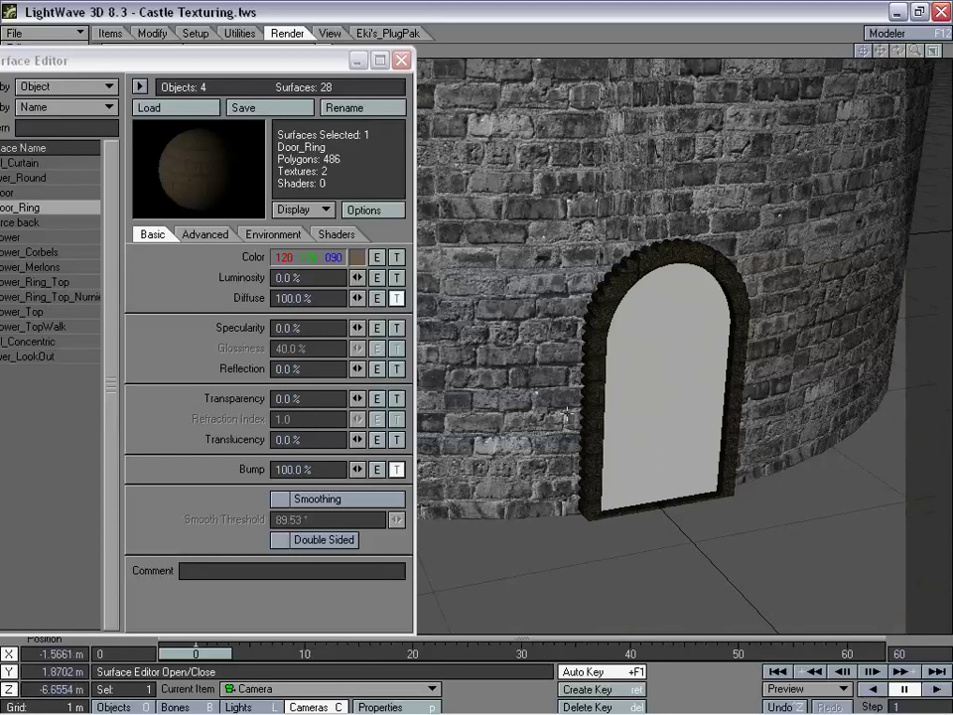
pyautogui.moveTo(590, 368); pyautogui.dragTo(585, 318)
# - Add a planar color texture on the Z axis to the Door surface using the image RandomTextures2_0067.jpg
pyautogui.moveTo(208, 62)
pyautogui.mouseDown()
pyautogui.moveTo(243, 57)
pyautogui.moveTo(219, 58)
pyautogui.mouseUp()
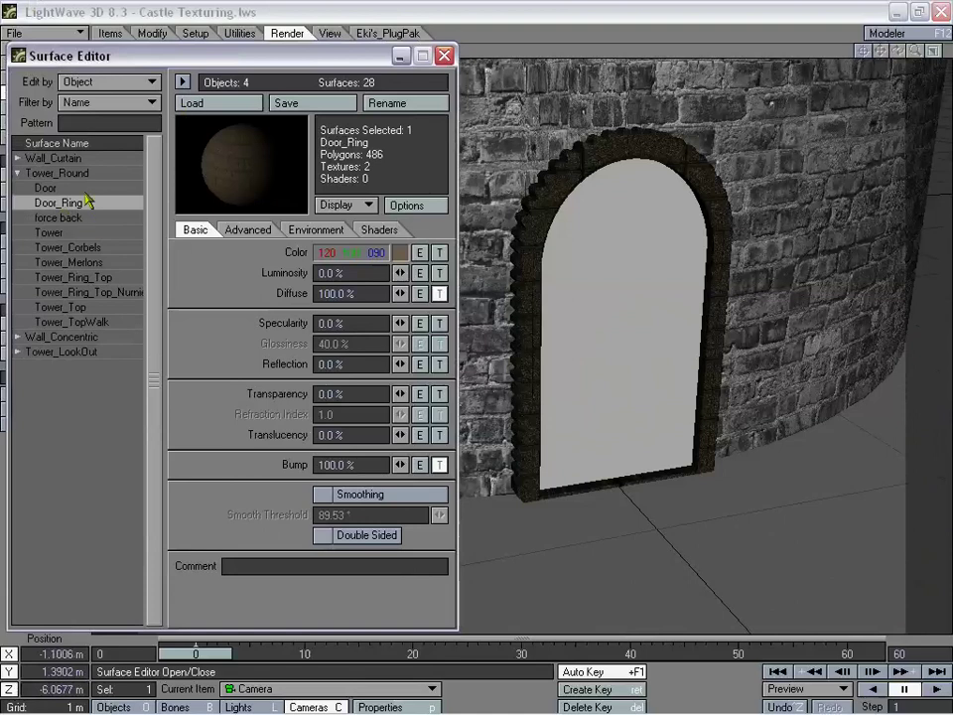
pyautogui.click(50, 188)
pyautogui.click(439, 252)
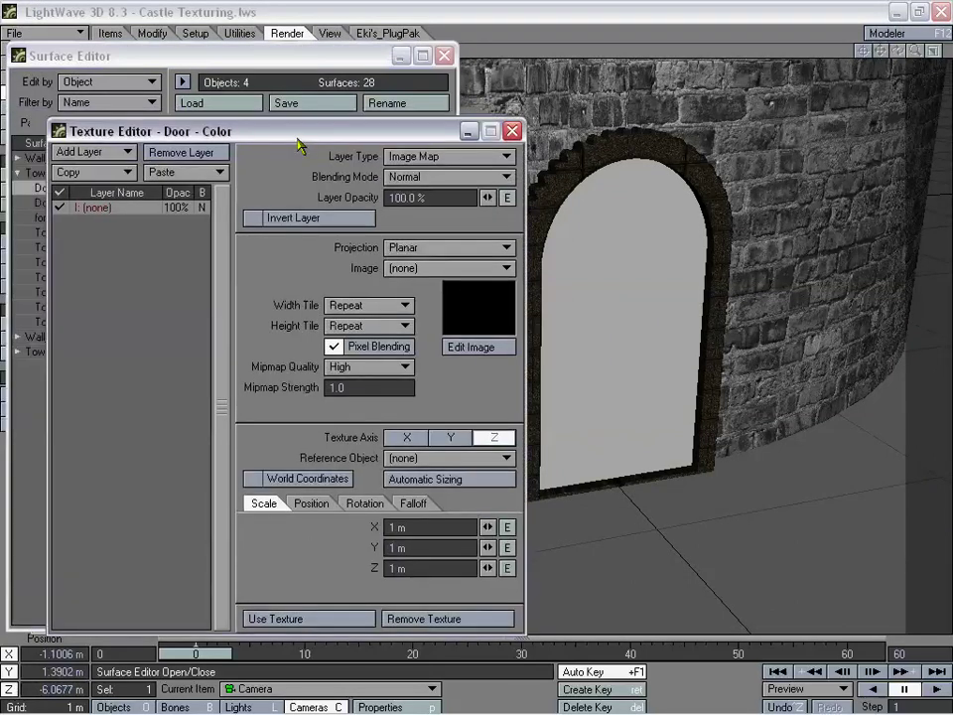
pyautogui.moveTo(298, 146); pyautogui.dragTo(399, 138)
pyautogui.click(537, 260)
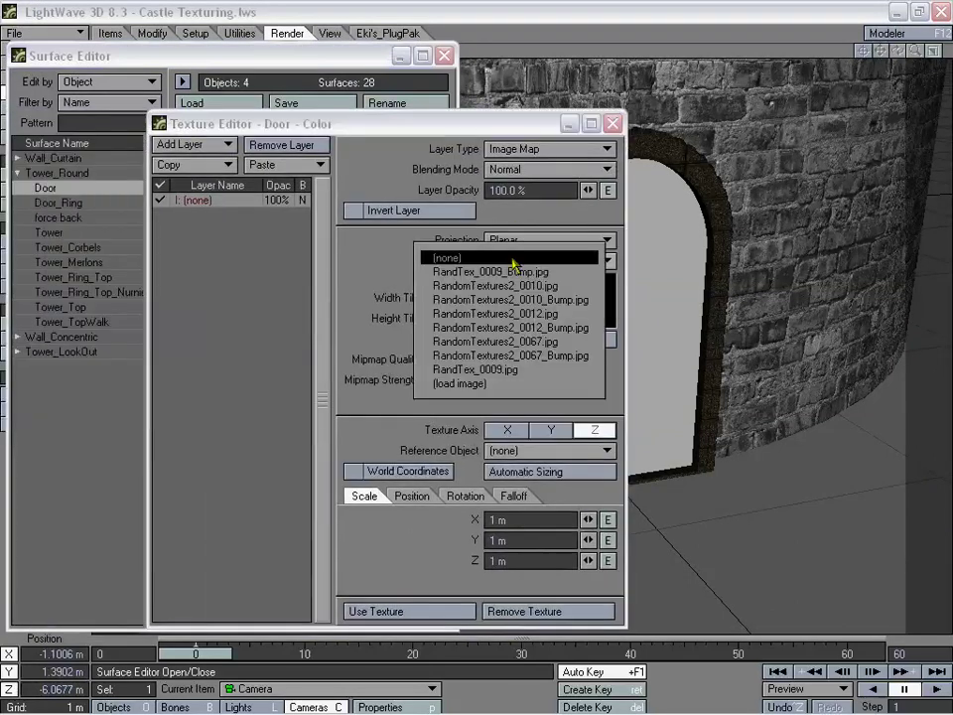
pyautogui.click(544, 341)
pyautogui.moveTo(392, 127); pyautogui.dragTo(240, 118)
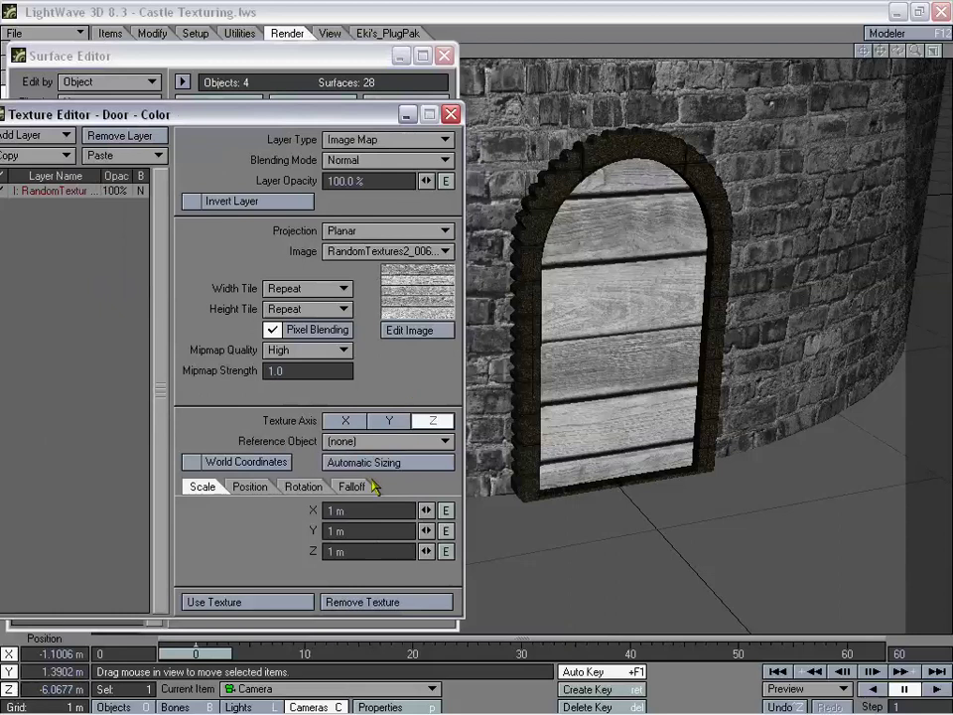
# - Make the door's planks run vertically by setting the texture rotation to 0° pitch and 90° bank
pyautogui.click(283, 487)
pyautogui.click(360, 530)
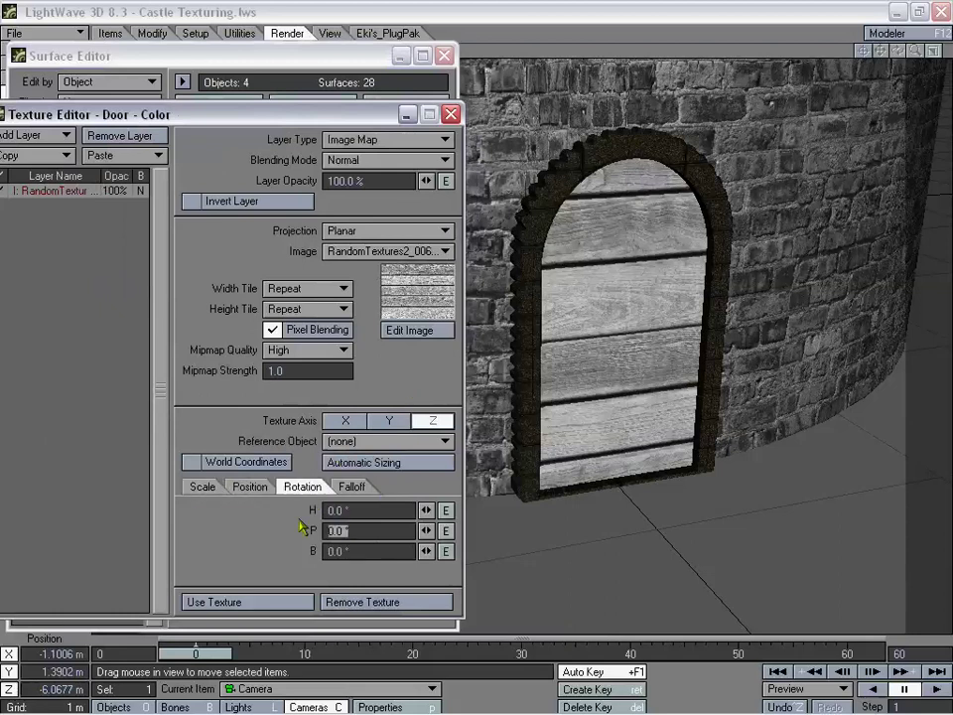
pyautogui.write('90')
pyautogui.press('Tab')
pyautogui.write('90')
pyautogui.press('Return')
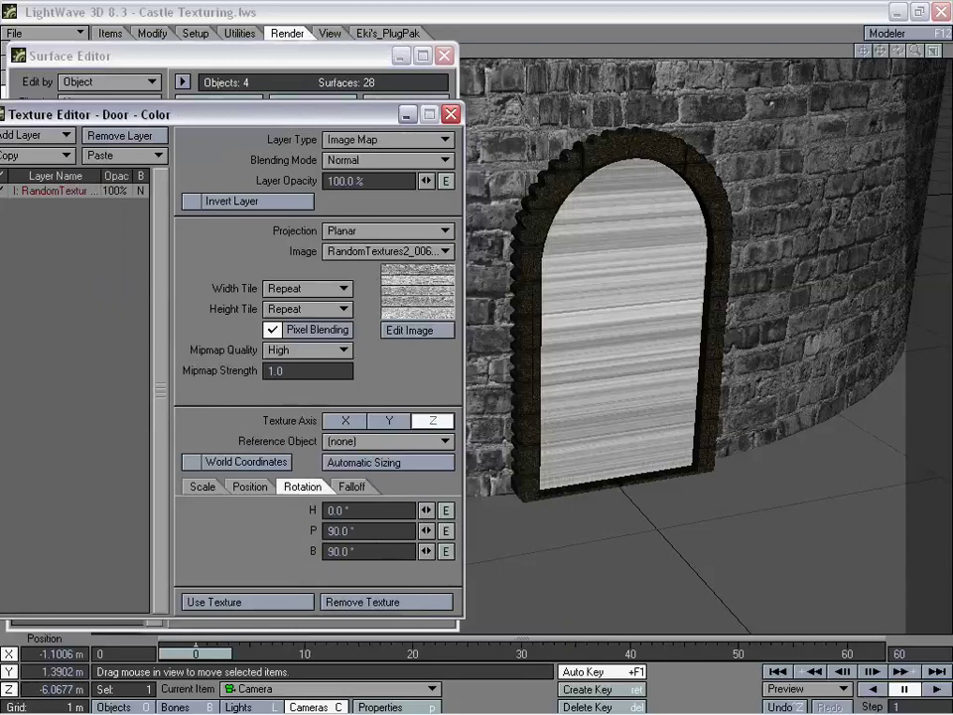
pyautogui.click(362, 531)
pyautogui.write('0')
pyautogui.press('Tab')
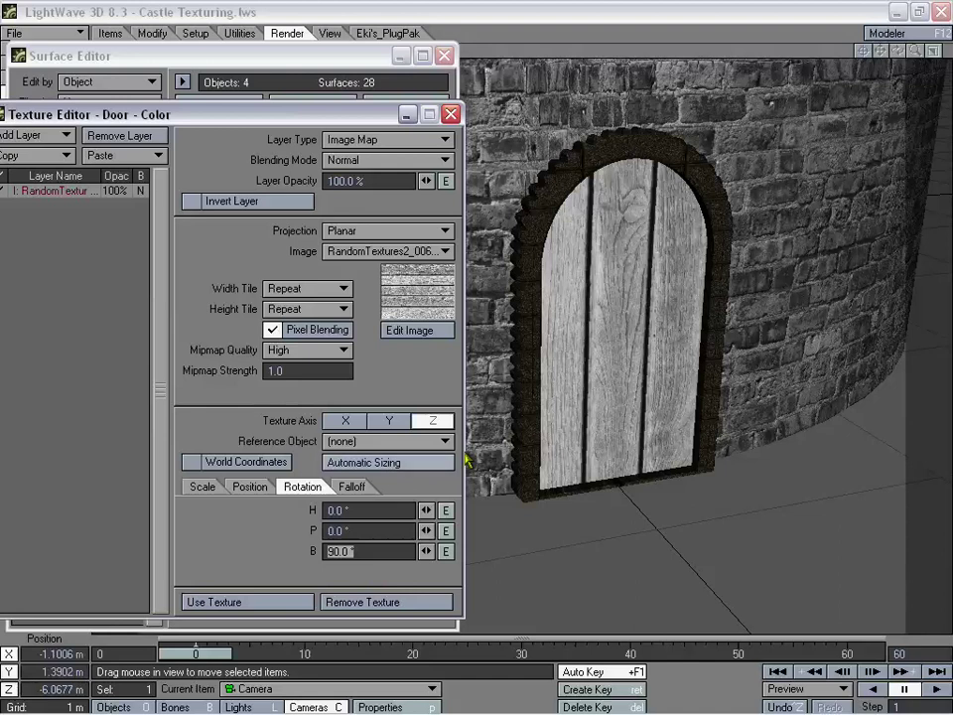
# - Set the door texture's scale to 500 mm on X, Y and Z
pyautogui.click(202, 487)
pyautogui.click(353, 510)
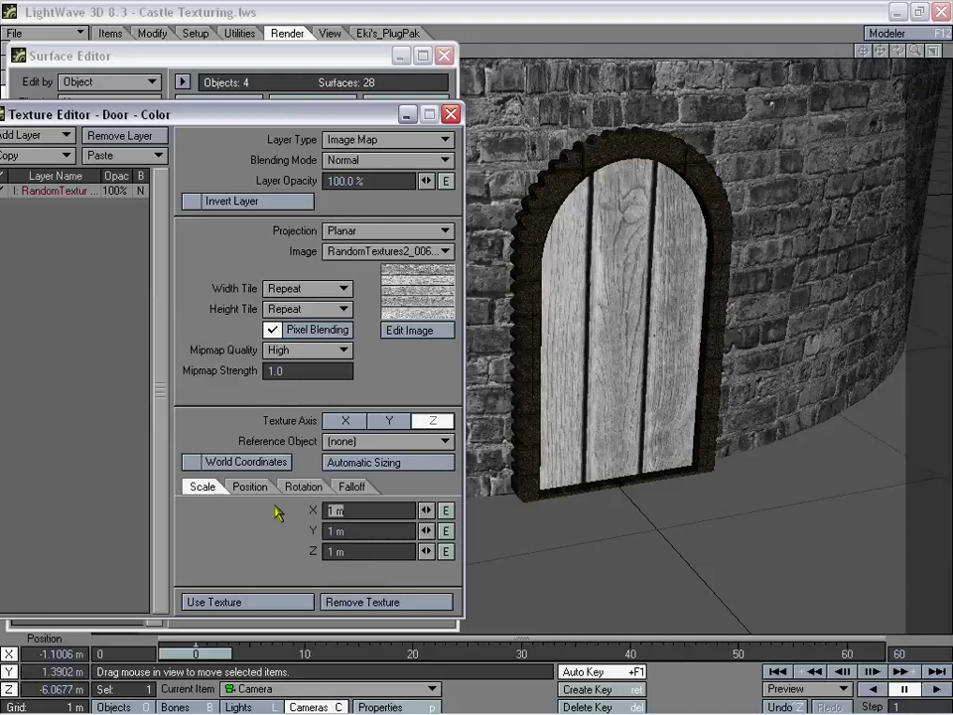
pyautogui.write('0.5')
pyautogui.press('Tab')
pyautogui.write('0.5')
pyautogui.press('Tab')
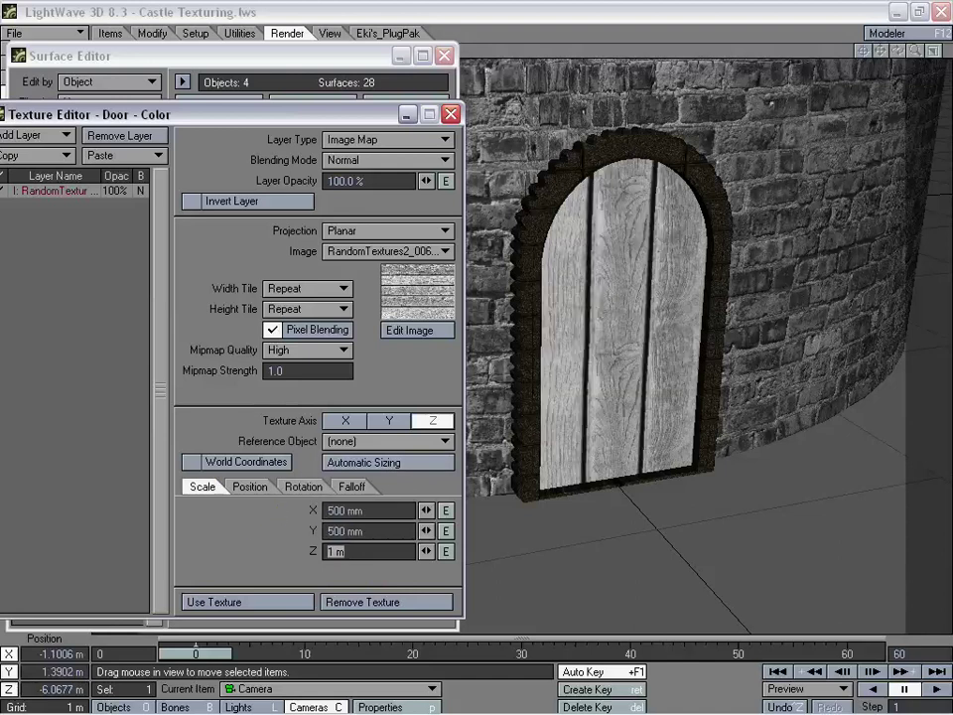
pyautogui.write('0.5')
pyautogui.press('Return')
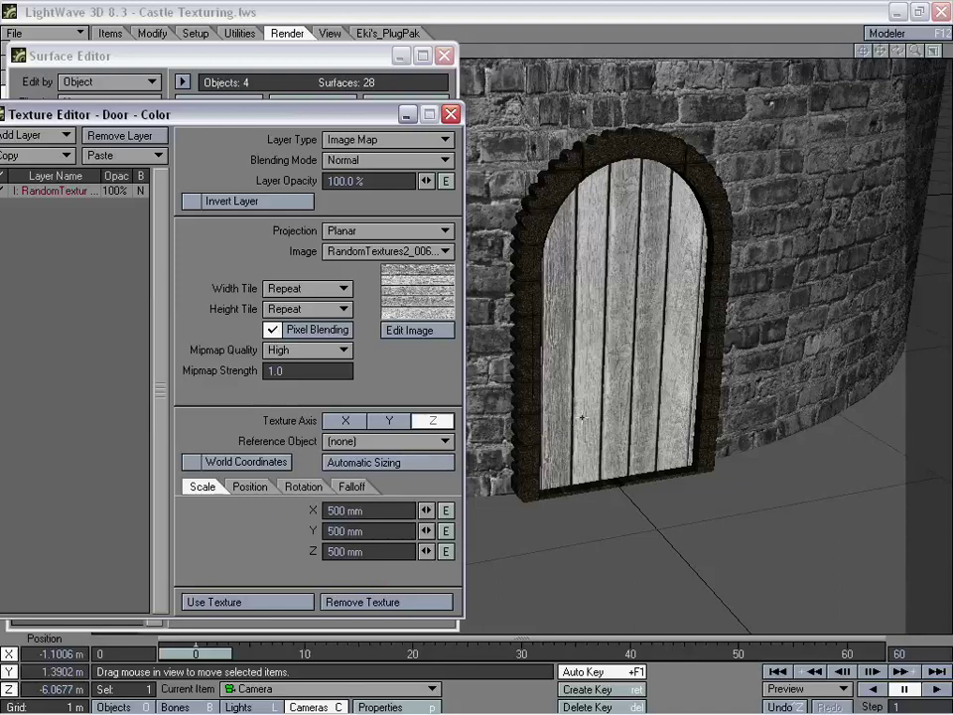
# - Set the door texture's scale to 400 mm on X, Y and Z
pyautogui.click(325, 510)
pyautogui.write('0.4')
pyautogui.press('Tab')
pyautogui.write('0.4')
pyautogui.press('Tab')
pyautogui.write('0.4')
pyautogui.press('Return')
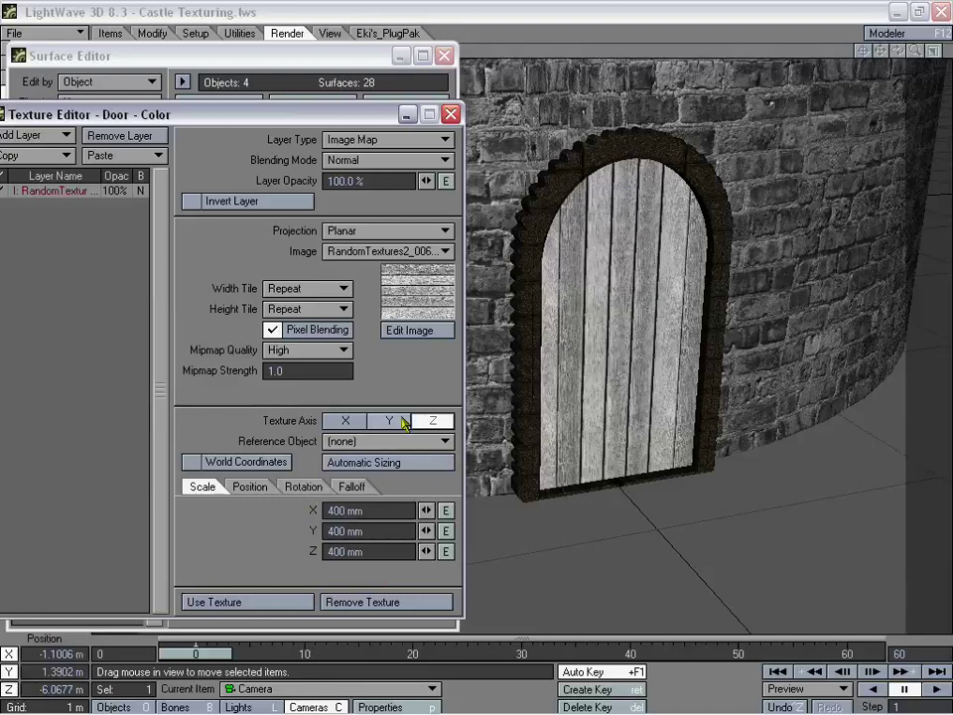
# - Copy all layers of the door's color texture and remove that texture from the Color channel
pyautogui.moveTo(324, 115); pyautogui.dragTo(562, 133)
pyautogui.click(306, 173)
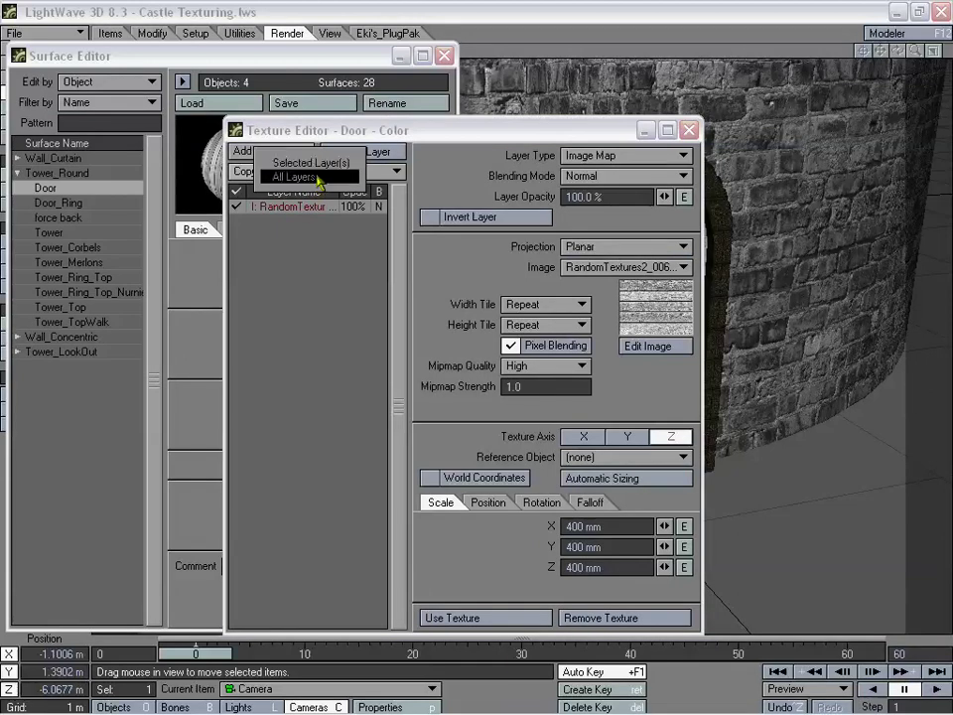
pyautogui.click(294, 176)
pyautogui.click(601, 617)
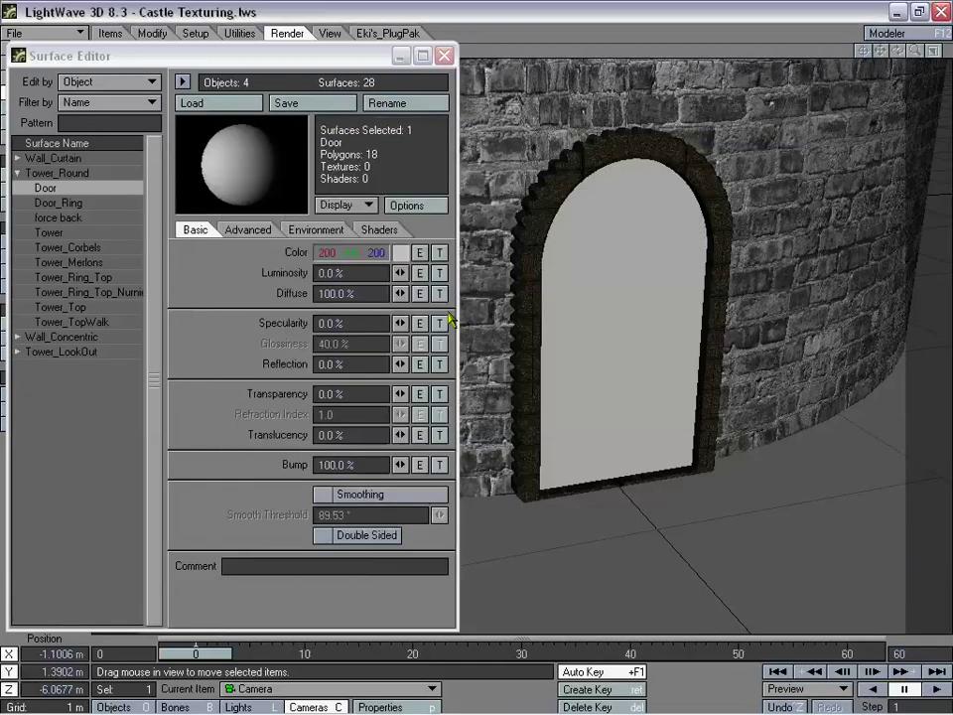
# - Paste the copied wood texture into the Door surface's Diffuse channel and apply it
pyautogui.click(439, 294)
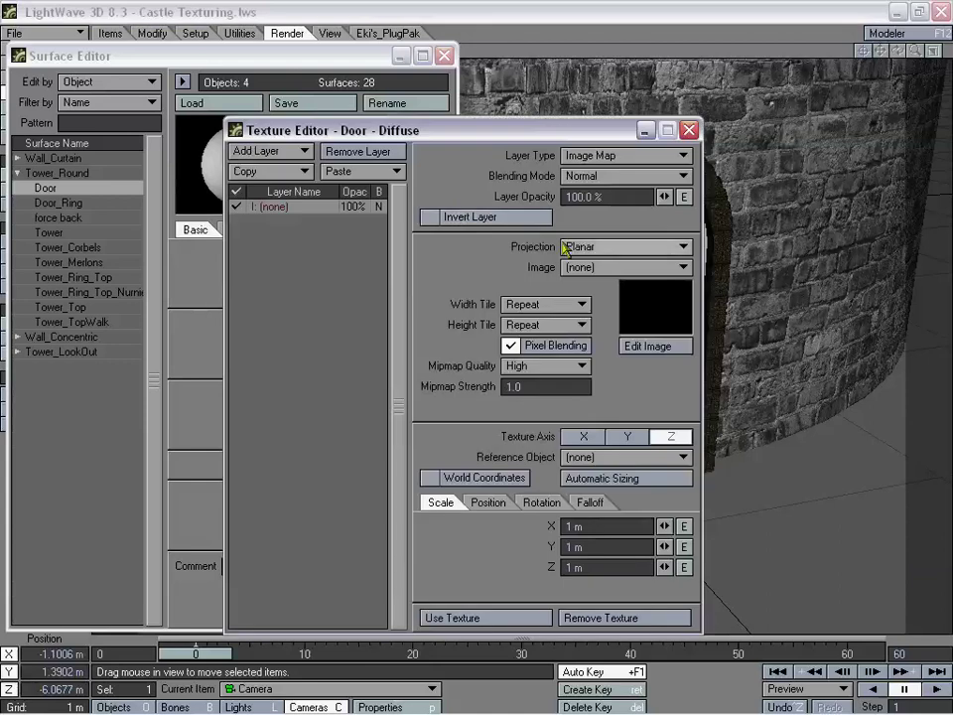
pyautogui.click(364, 175)
pyautogui.click(365, 191)
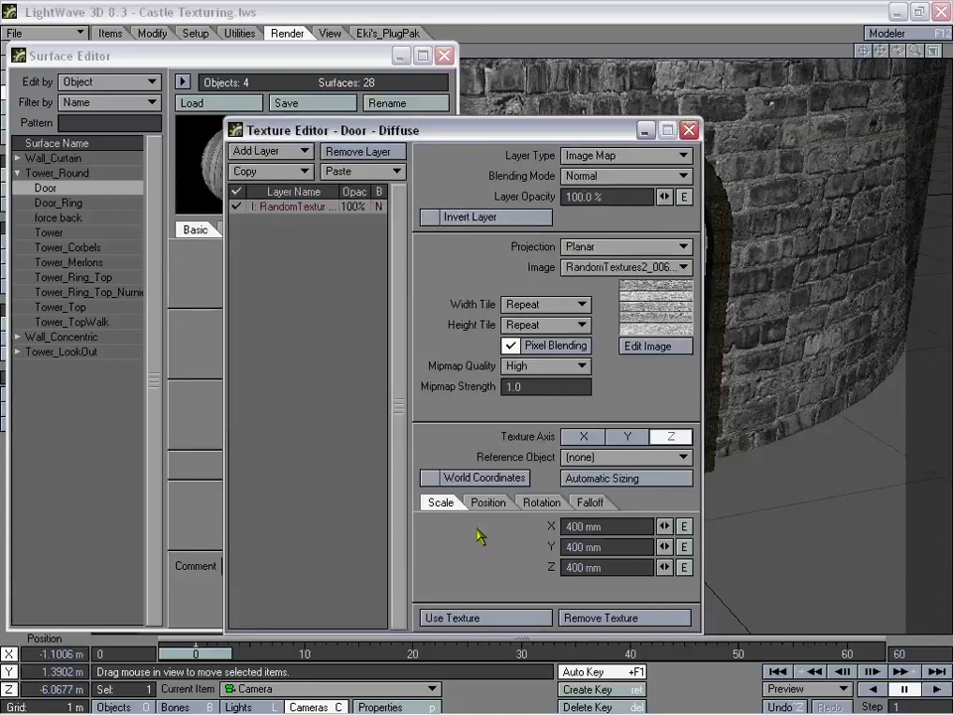
pyautogui.click(490, 615)
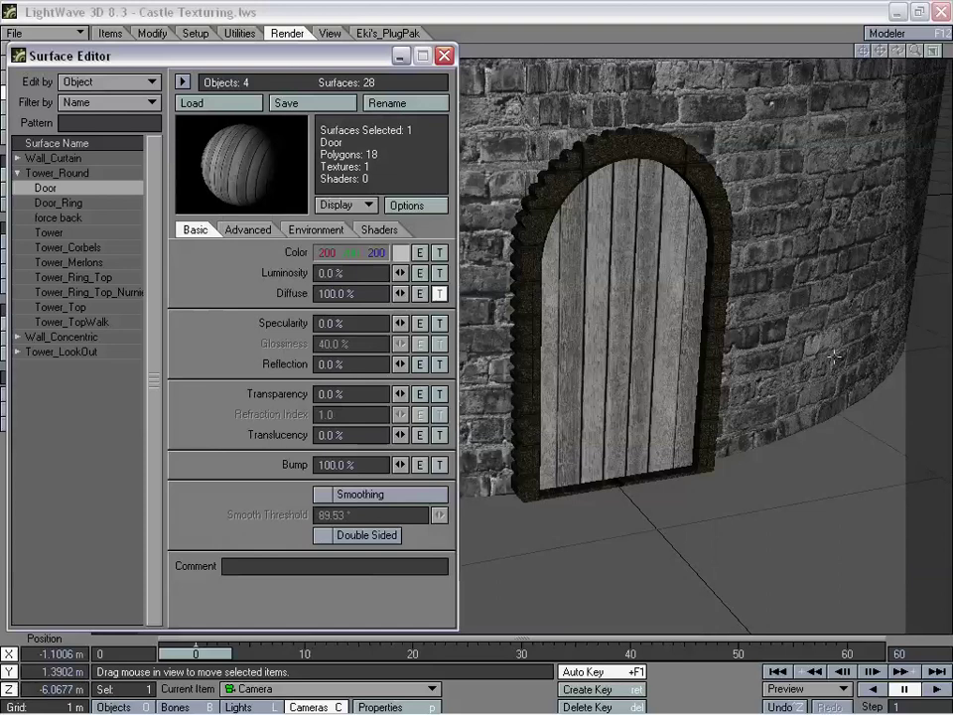
# - Set the Door surface's base color to a dark brown with RGB 115, 98, 72
pyautogui.click(399, 256)
pyautogui.click(237, 249)
pyautogui.click(244, 248)
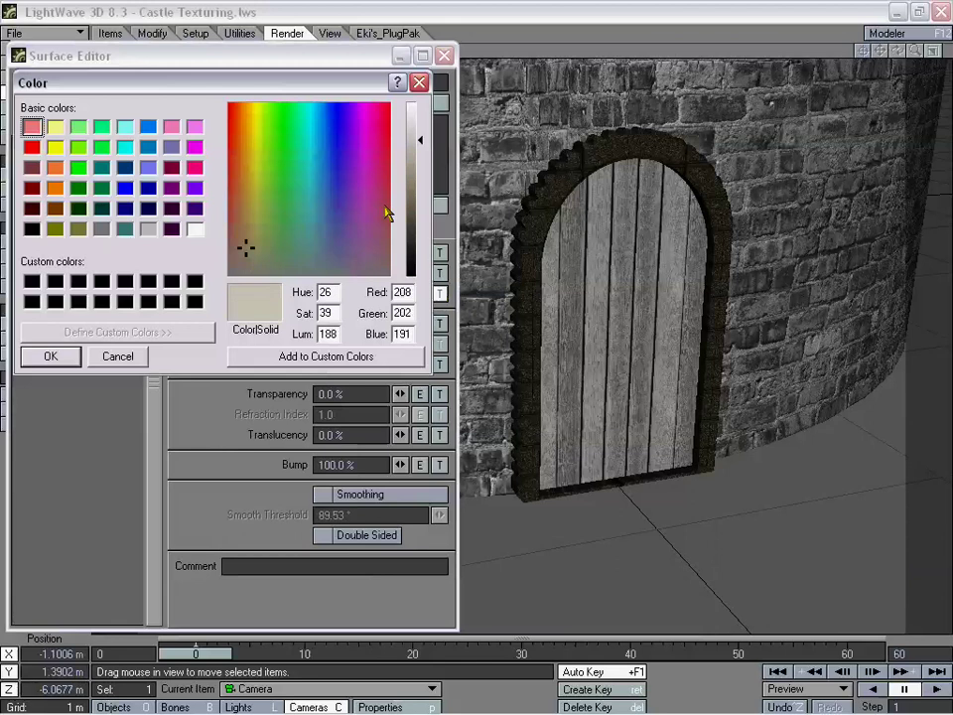
pyautogui.click(417, 226)
pyautogui.moveTo(245, 248); pyautogui.dragTo(243, 233)
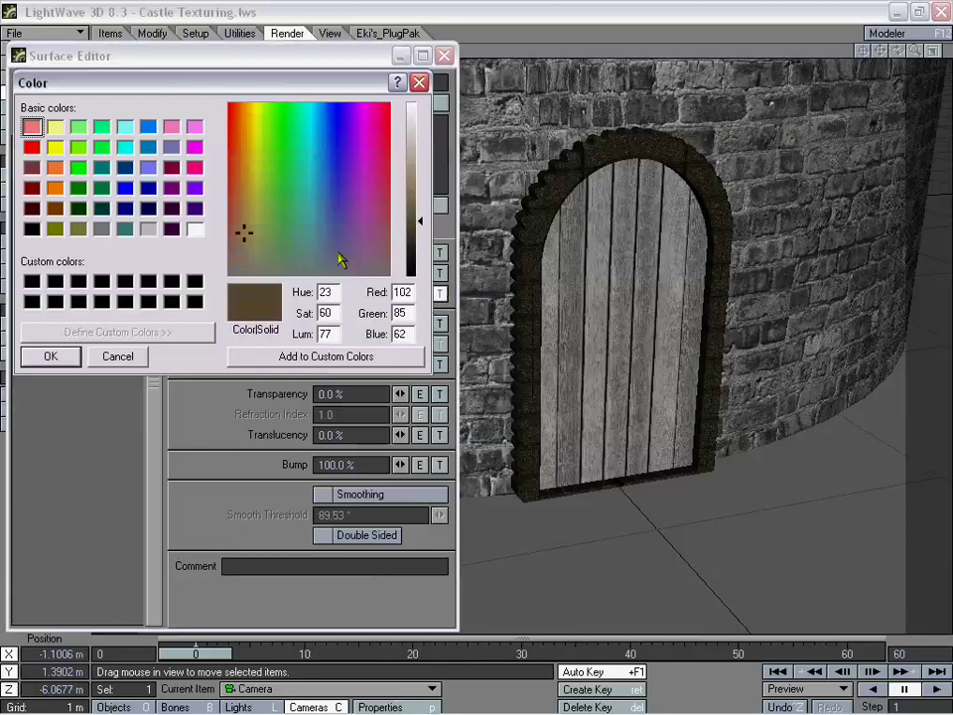
pyautogui.moveTo(420, 226); pyautogui.dragTo(420, 212)
pyautogui.click(239, 237)
pyautogui.click(245, 236)
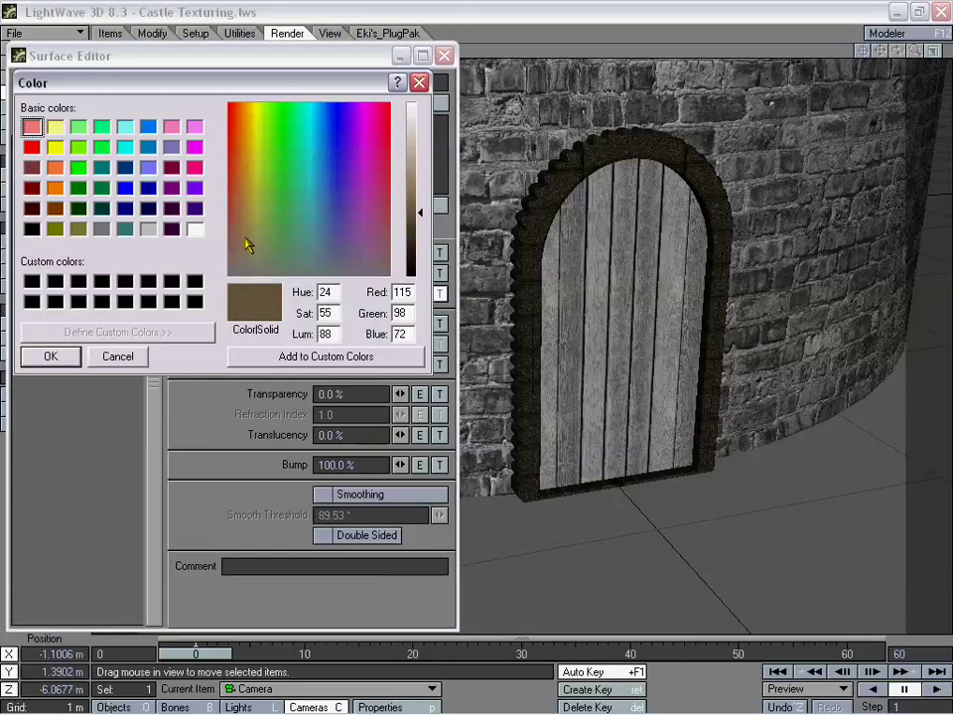
pyautogui.click(52, 356)
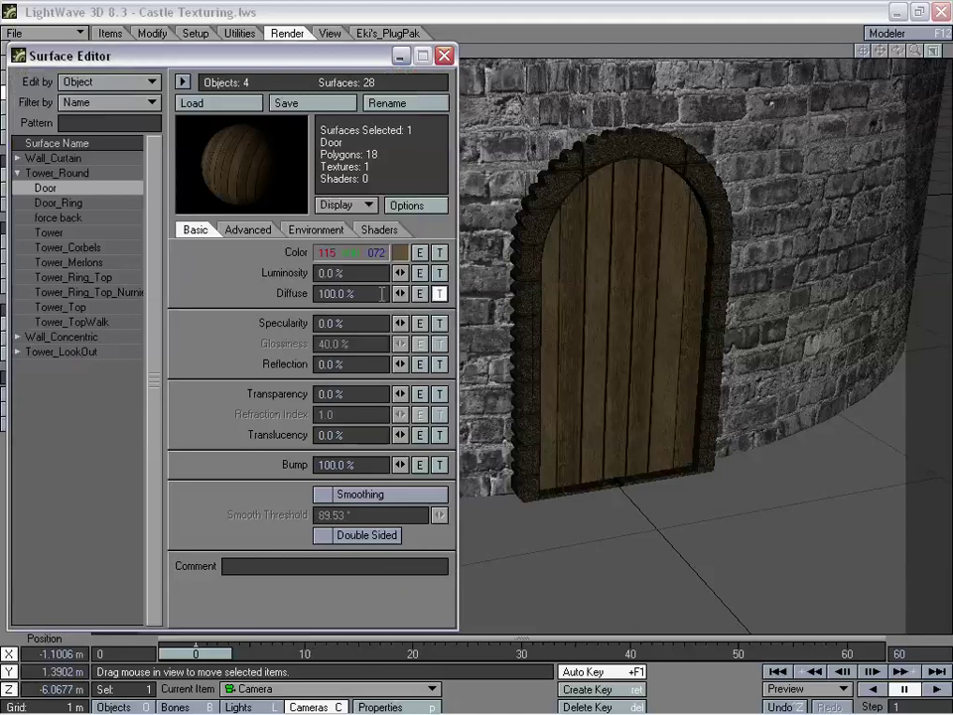
# - Set the blending mode of the door's diffuse texture layer to Multiply and apply the texture
pyautogui.click(439, 293)
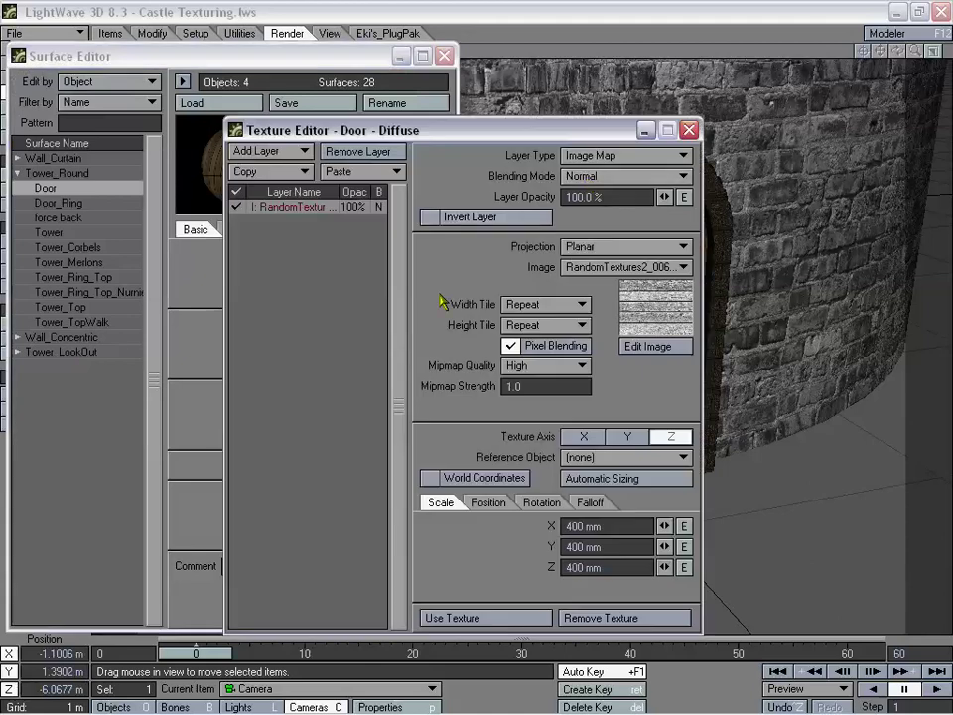
pyautogui.click(586, 177)
pyautogui.click(592, 234)
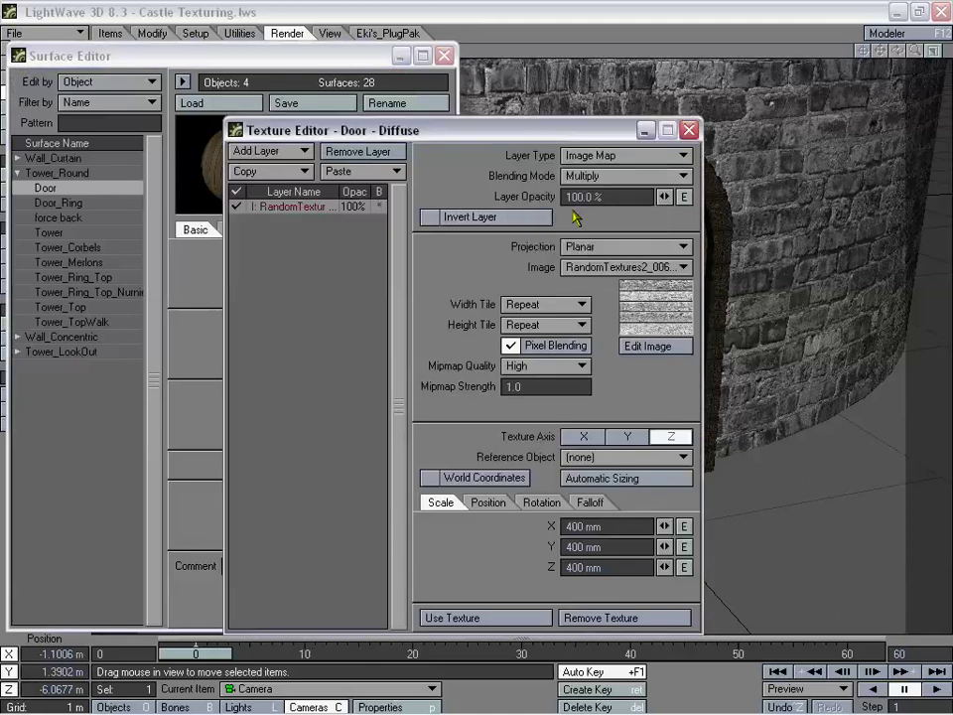
pyautogui.moveTo(419, 130); pyautogui.dragTo(400, 116)
pyautogui.click(469, 604)
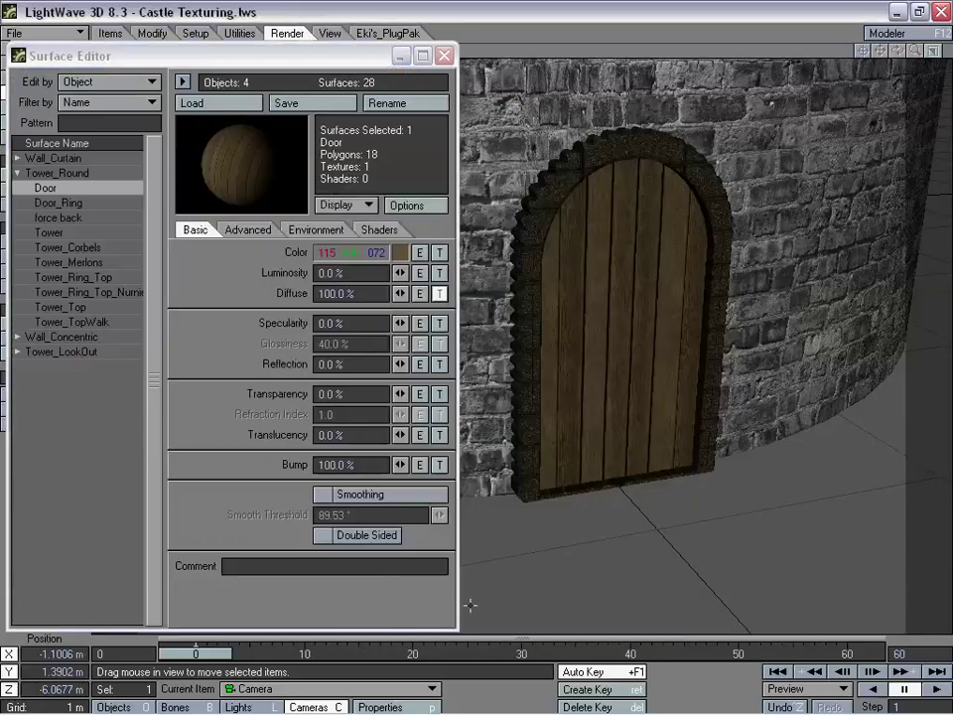
# - Lighten the Door surface's base color to a brown with RGB 165, 143, 112
pyautogui.click(400, 253)
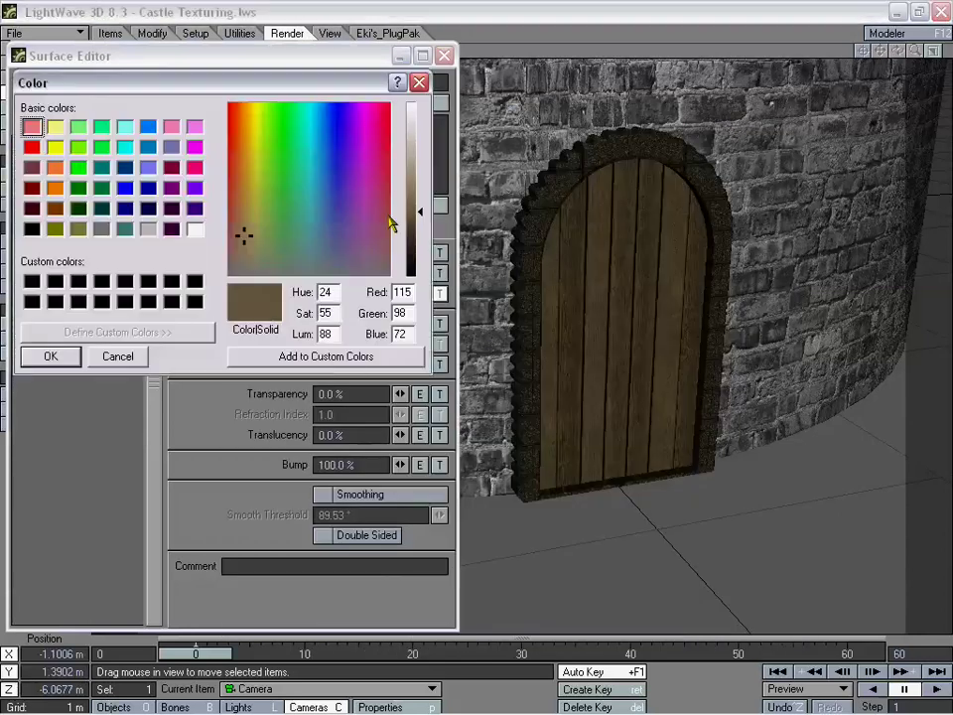
pyautogui.moveTo(419, 206); pyautogui.dragTo(419, 191)
pyautogui.click(51, 355)
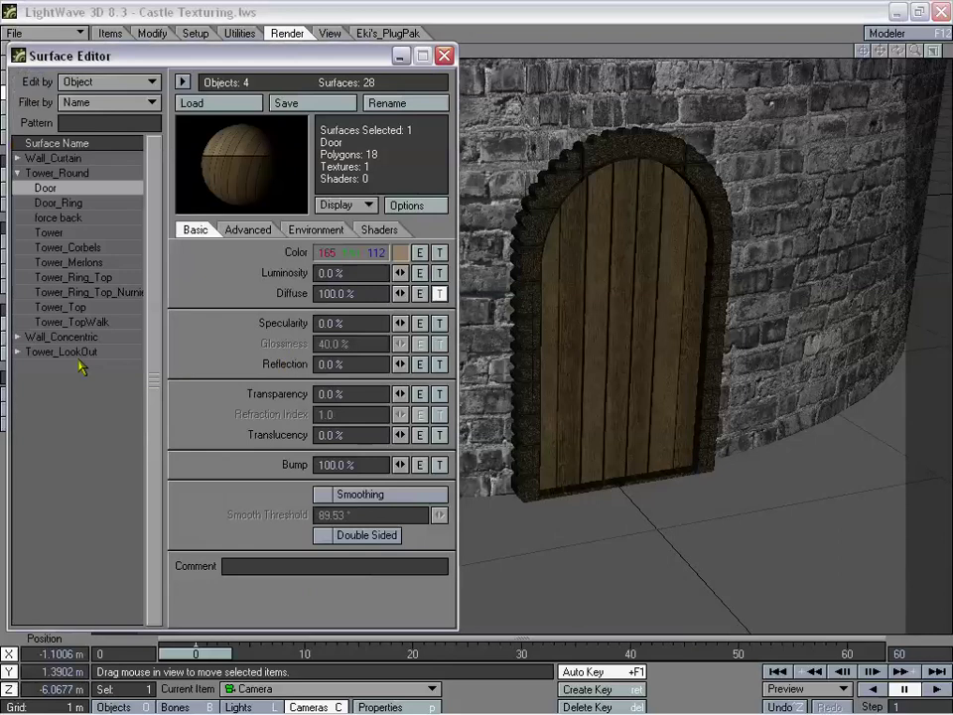
# - Change the Door surface's base color to a greyer brown with red 156 and blue 120
pyautogui.click(400, 252)
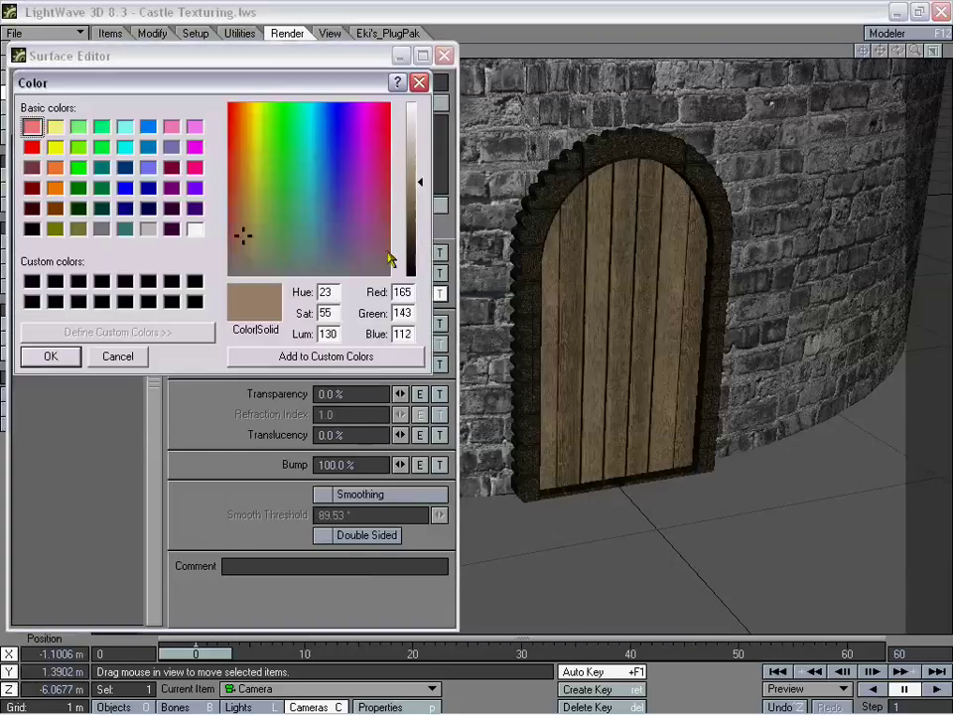
pyautogui.click(244, 248)
pyautogui.click(69, 358)
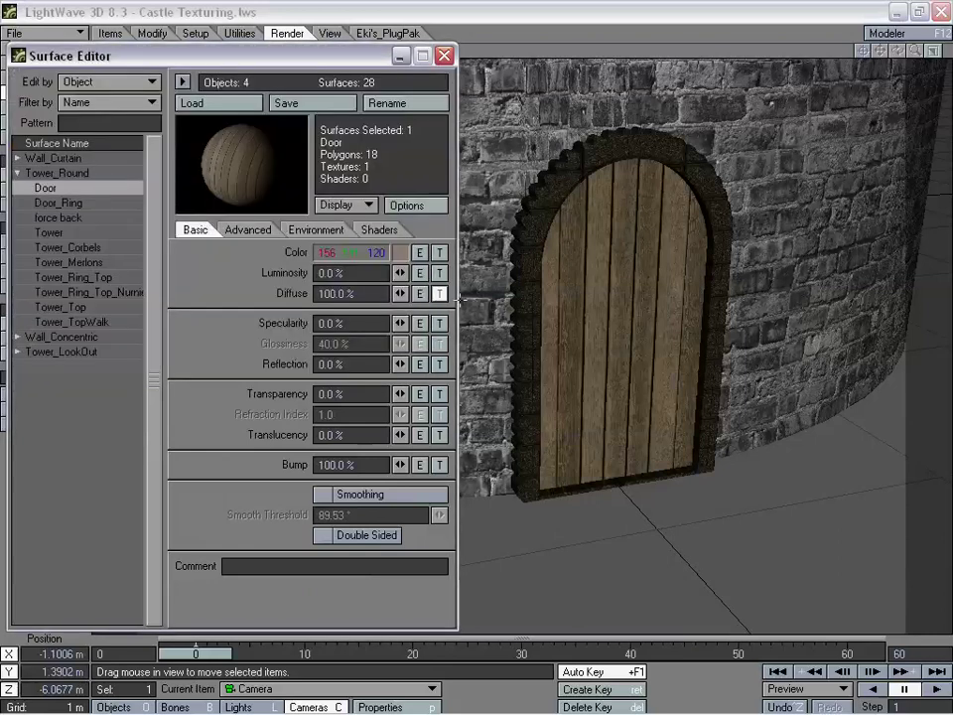
# - Copy the Door's diffuse texture layer and paste it into its Bump channel, replacing all layers
pyautogui.click(441, 300)
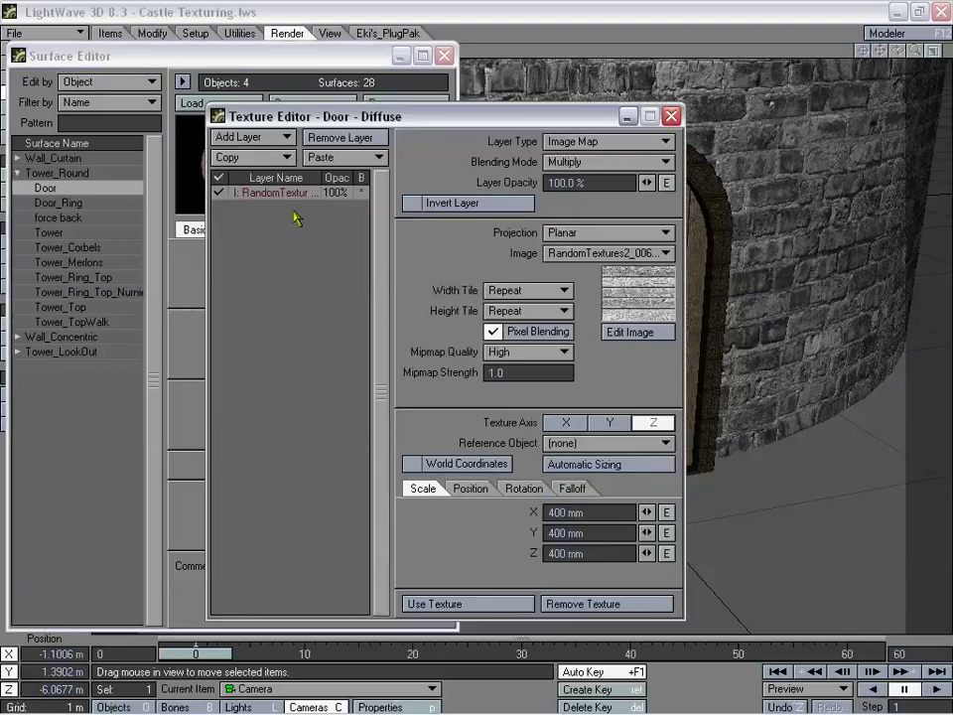
pyautogui.click(244, 157)
pyautogui.click(283, 174)
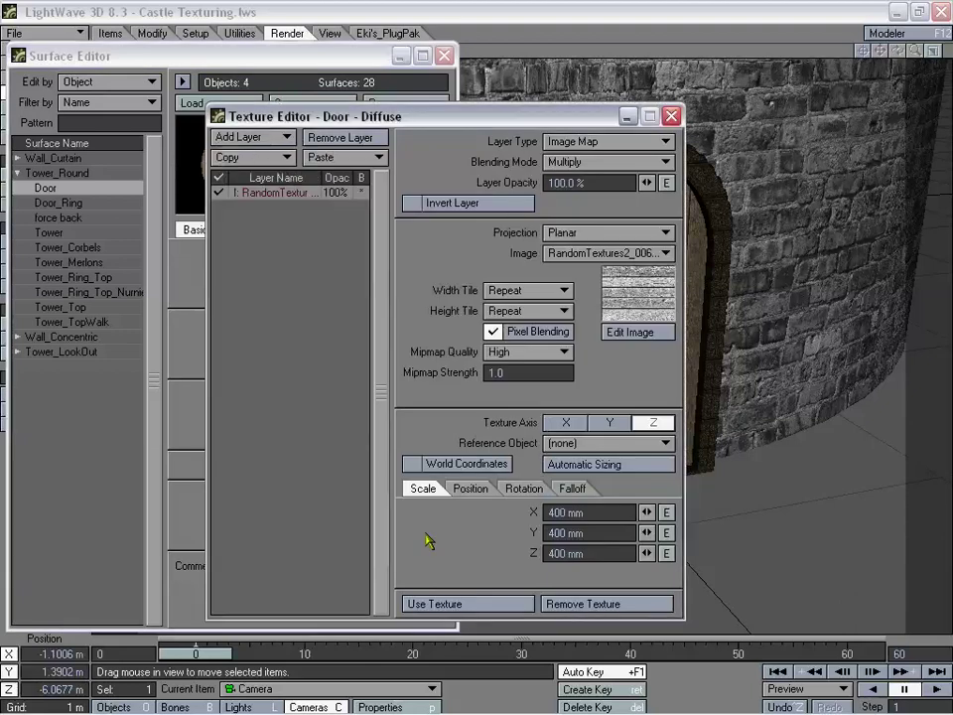
pyautogui.click(453, 602)
pyautogui.click(441, 463)
pyautogui.click(347, 157)
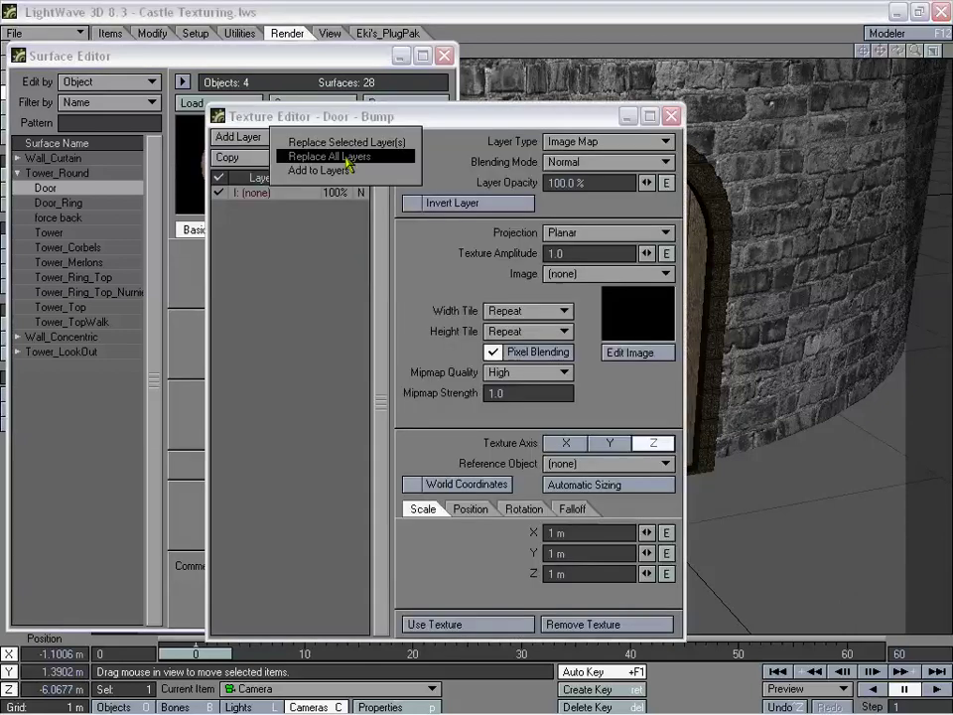
pyautogui.click(353, 154)
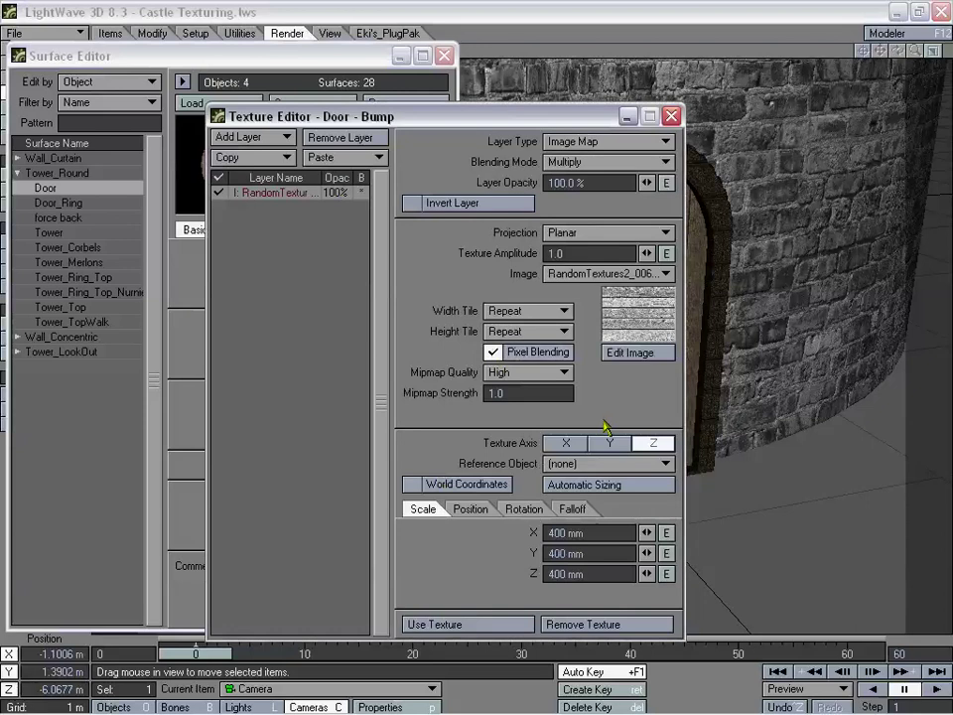
# - Set the door bump layer's texture amplitude to 3.0, apply the texture and close the surface settings
pyautogui.moveTo(527, 116); pyautogui.dragTo(408, 102)
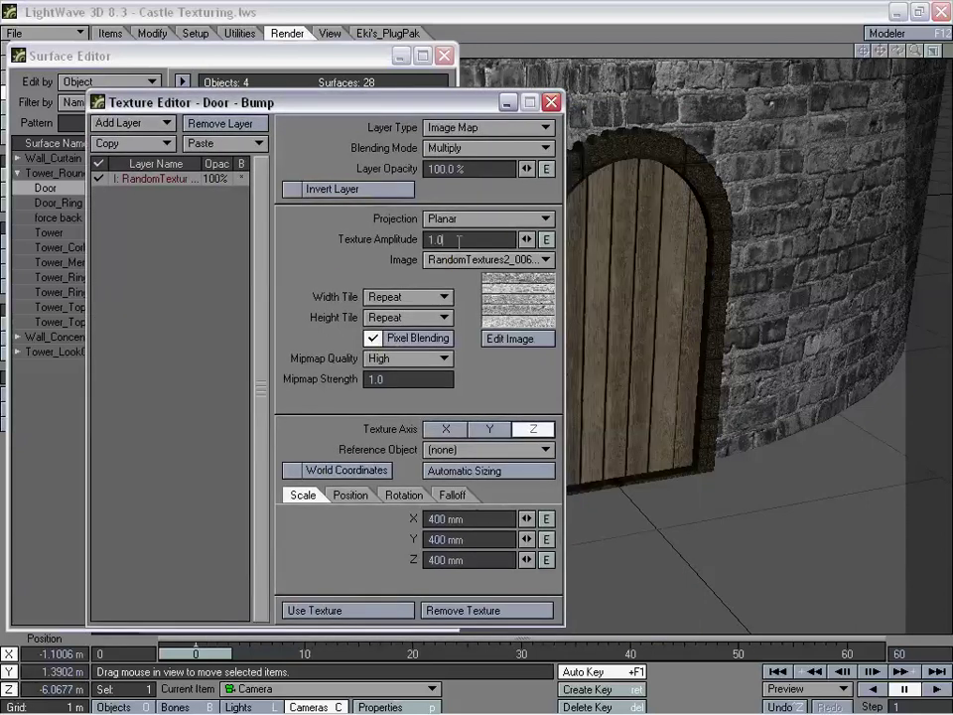
pyautogui.click(458, 239)
pyautogui.write('3')
pyautogui.press('Tab')
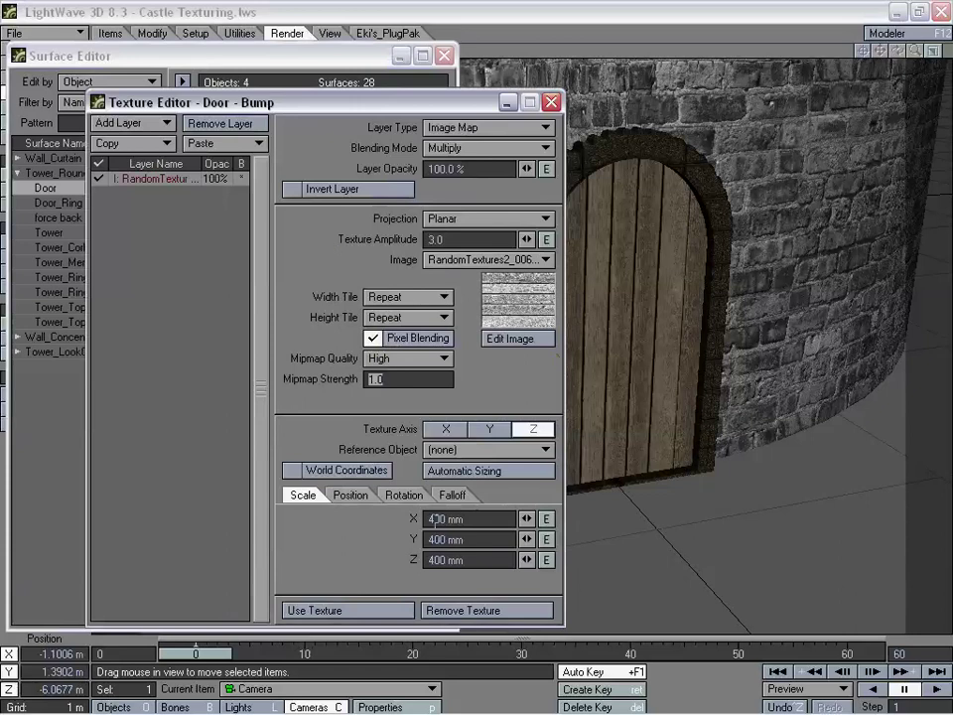
pyautogui.click(383, 610)
pyautogui.click(443, 56)
# - Pull the camera back and examine the textured round tower from its door up to the battlements
pyautogui.moveTo(444, 56); pyautogui.dragTo(417, 139)
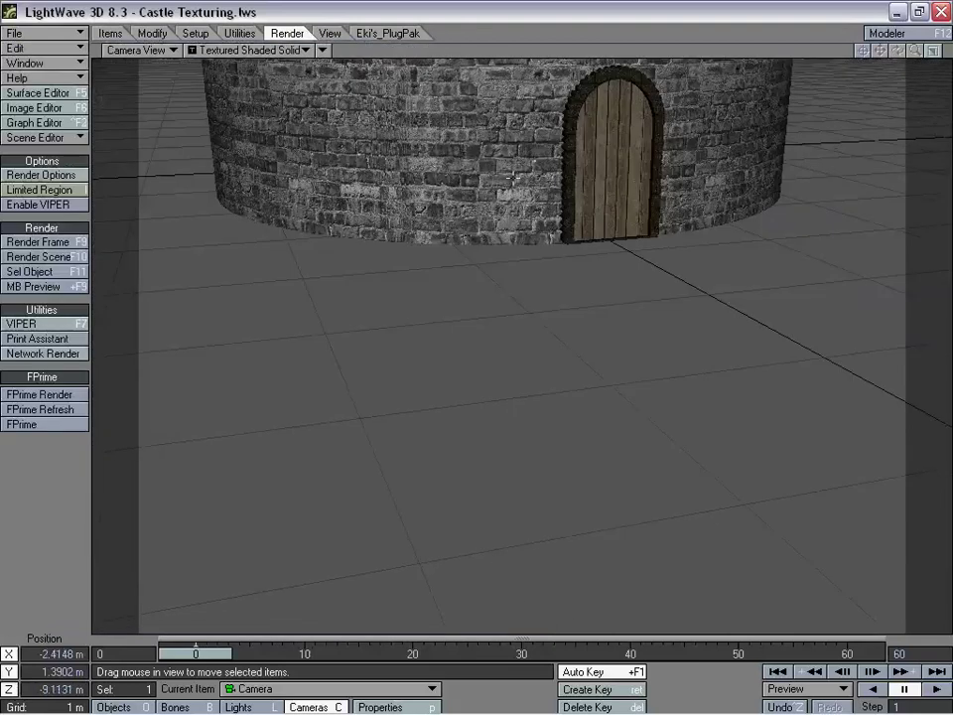
pyautogui.moveTo(417, 139); pyautogui.dragTo(417, 89, button='right')
pyautogui.moveTo(417, 89); pyautogui.dragTo(387, 159)
pyautogui.moveTo(388, 159); pyautogui.dragTo(387, 139, button='right')
pyautogui.moveTo(387, 138); pyautogui.dragTo(367, 179)
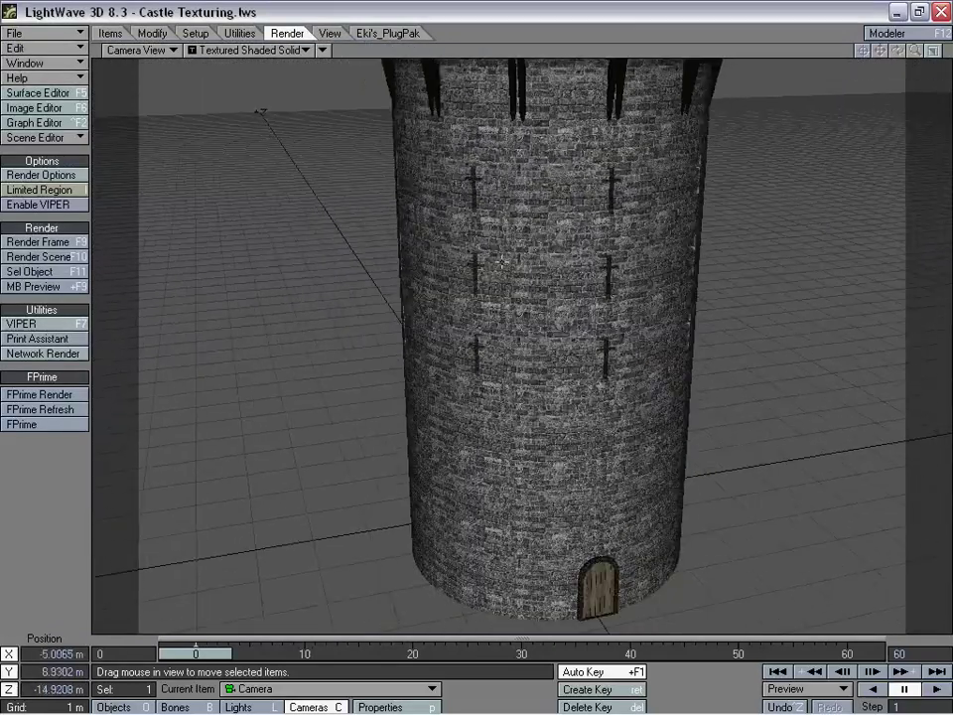
pyautogui.moveTo(368, 179); pyautogui.dragTo(367, 120, button='right')
pyautogui.moveTo(368, 119); pyautogui.dragTo(363, 149)
pyautogui.moveTo(363, 149); pyautogui.dragTo(364, 134, button='right')
pyautogui.moveTo(456, 129); pyautogui.dragTo(447, 166)
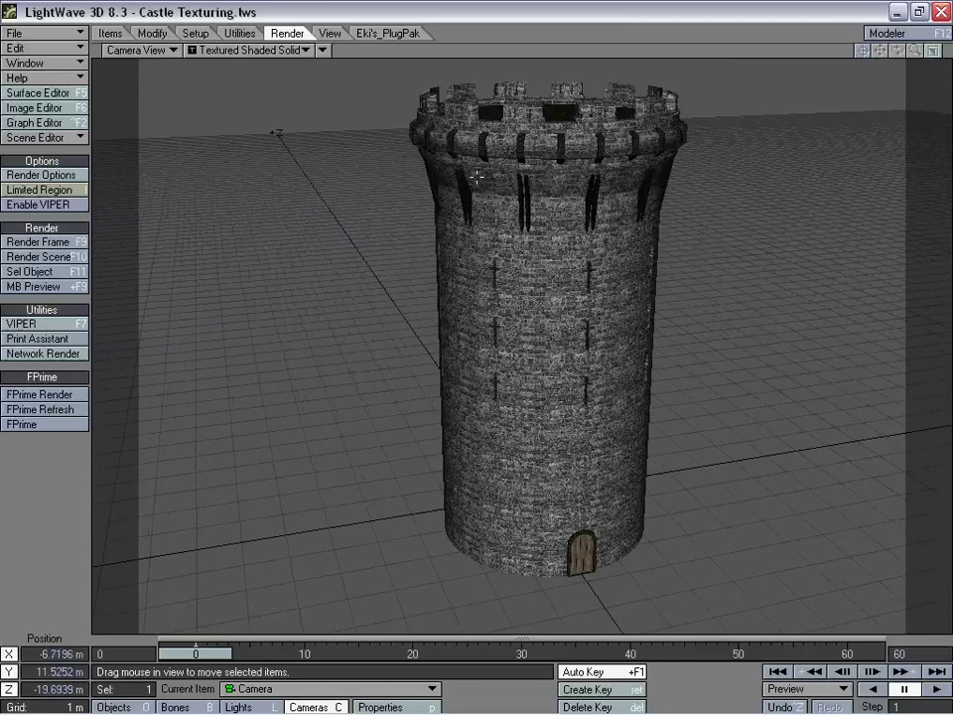
# - Hide the Tower_Round object by setting its object dissolve to 100%
pyautogui.click(477, 177)
pyautogui.press('p')
pyautogui.moveTo(572, 156); pyautogui.dragTo(155, 142)
pyautogui.click(240, 336)
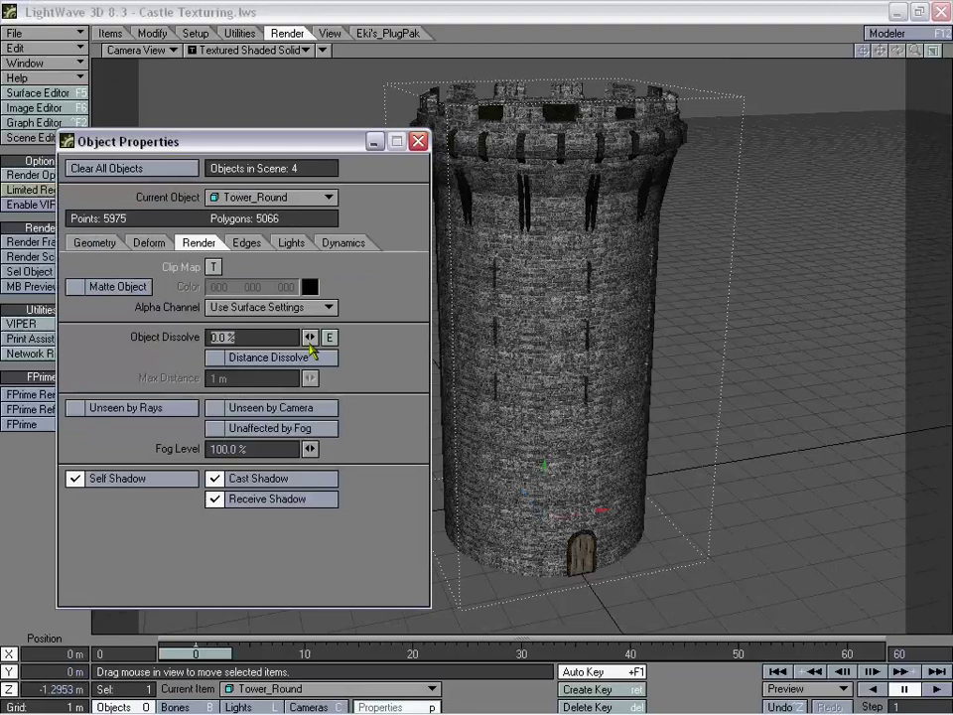
pyautogui.write('100')
pyautogui.press('Return')
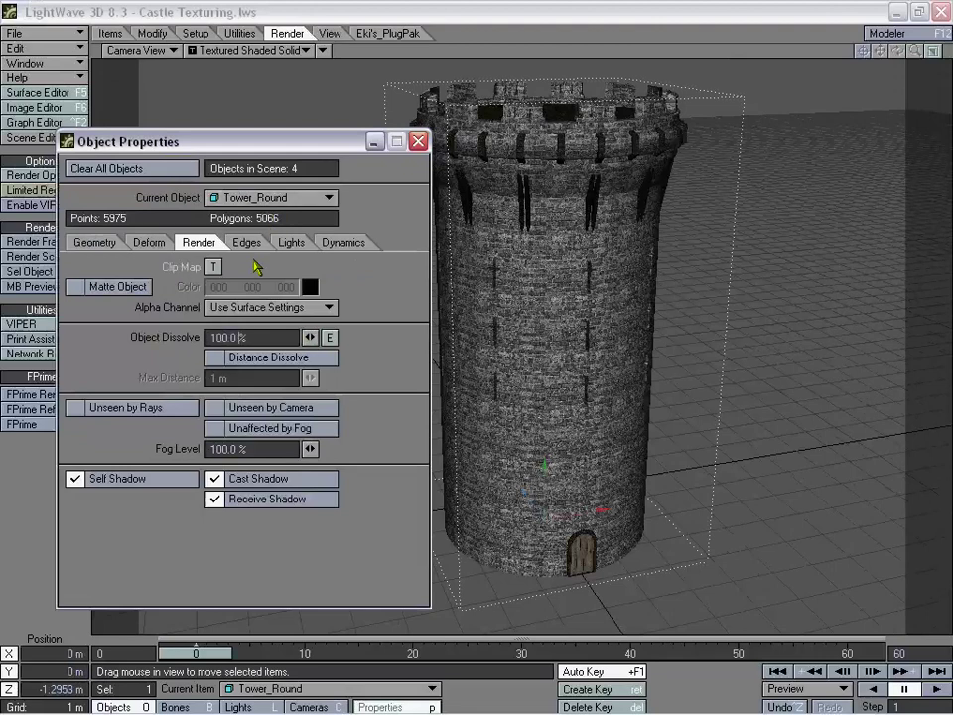
# - Reveal the Wall_Curtain object by setting its object dissolve to 0% and close the object properties
pyautogui.press('Down')
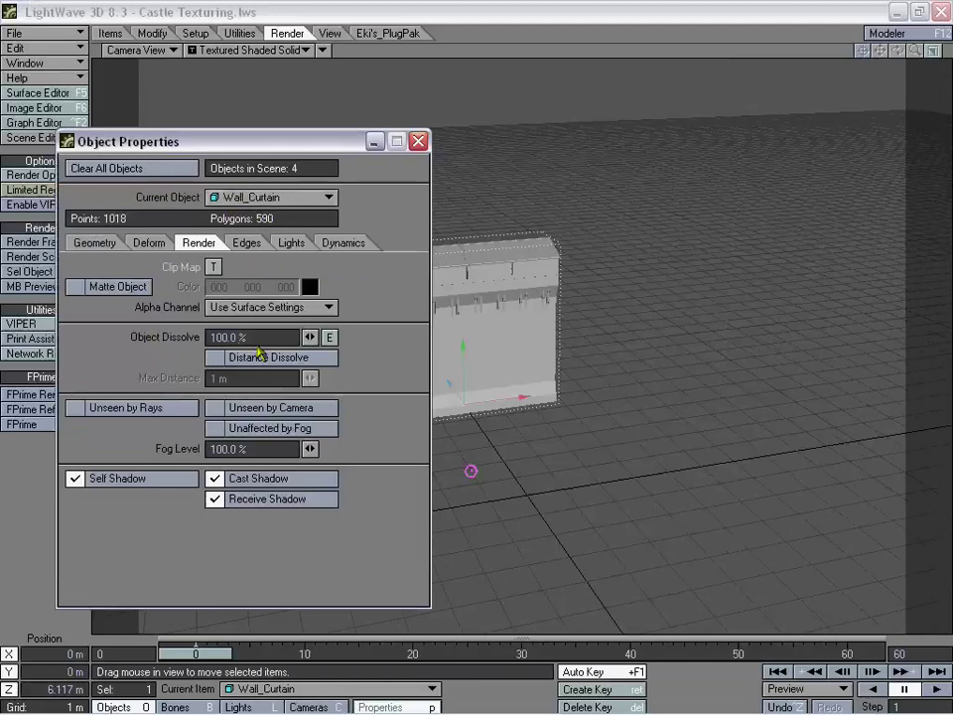
pyautogui.moveTo(308, 338); pyautogui.dragTo(209, 338)
pyautogui.press('Return')
pyautogui.click(436, 281)
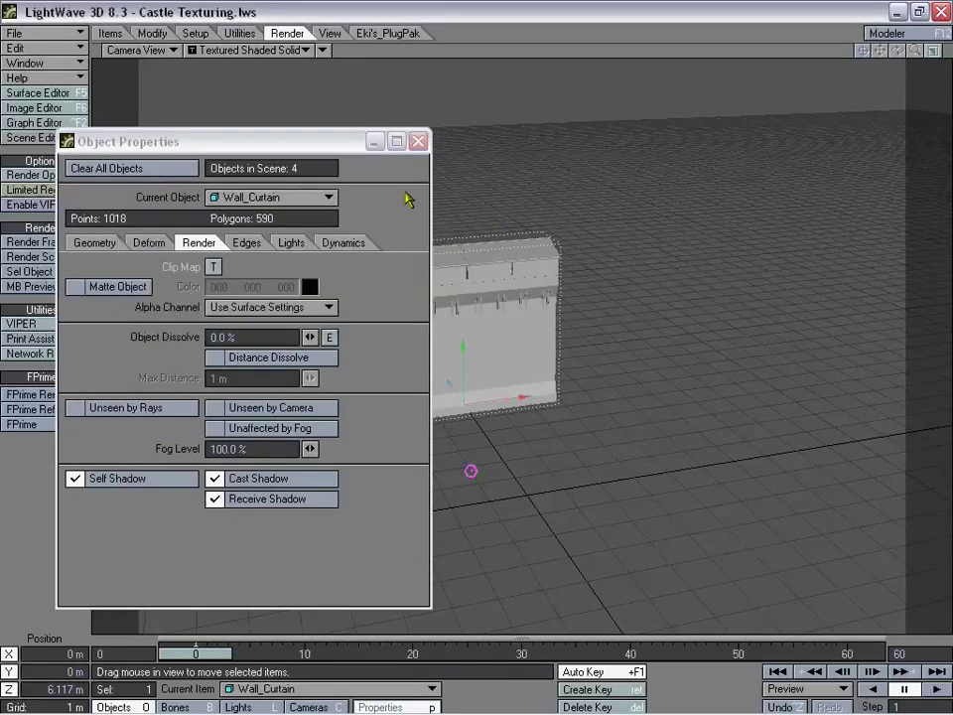
pyautogui.click(418, 141)
# - Move and rotate the camera to frame the curtain wall and its roof from above at an angle
pyautogui.hotkey('shift', 'c')
pyautogui.moveTo(396, 437); pyautogui.dragTo(397, 419)
pyautogui.moveTo(396, 419); pyautogui.dragTo(396, 477, button='right')
pyautogui.moveTo(463, 504); pyautogui.dragTo(460, 437)
pyautogui.press('y')
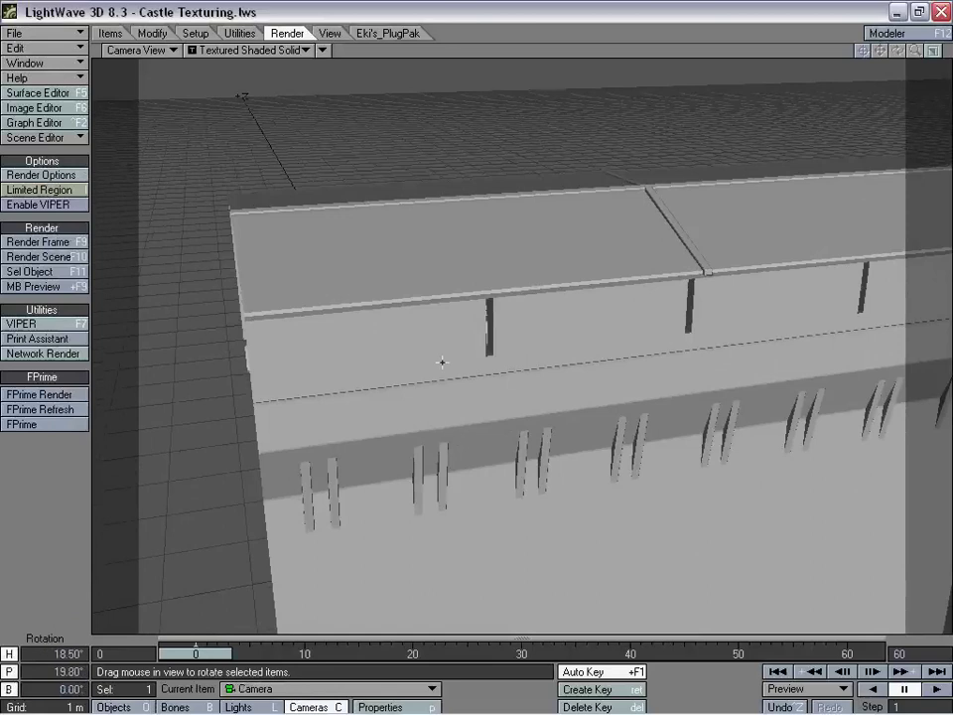
pyautogui.moveTo(431, 341); pyautogui.dragTo(449, 359)
pyautogui.press('t')
pyautogui.moveTo(540, 390); pyautogui.dragTo(513, 387)
pyautogui.moveTo(512, 388); pyautogui.dragTo(512, 358, button='right')
pyautogui.moveTo(533, 435); pyautogui.dragTo(603, 435)
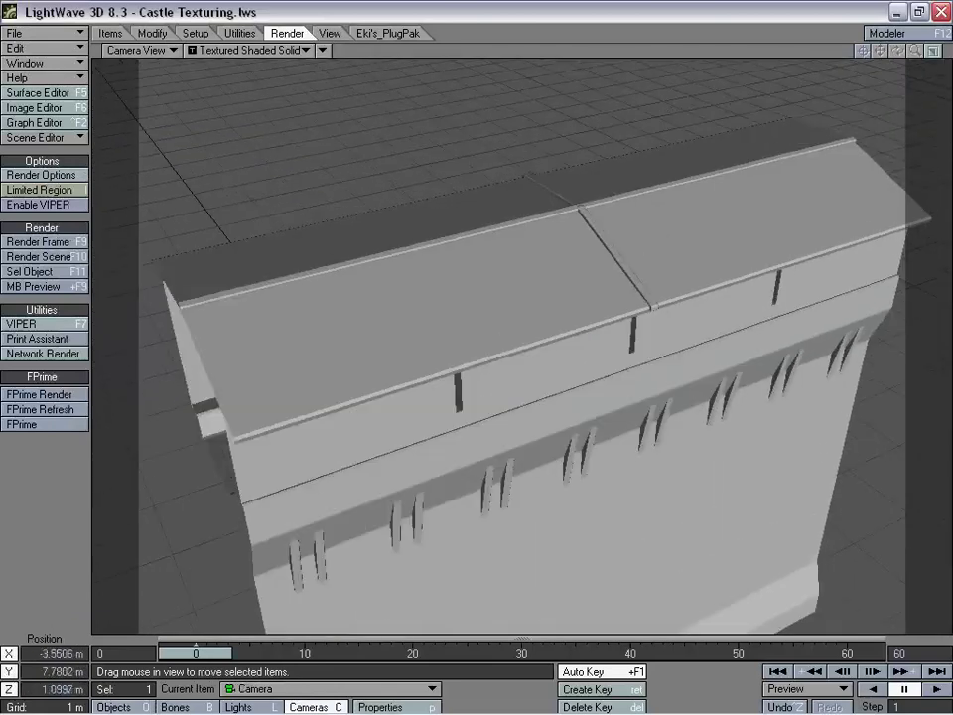
pyautogui.moveTo(535, 436); pyautogui.dragTo(534, 472, button='right')
pyautogui.moveTo(534, 436); pyautogui.dragTo(484, 438)
pyautogui.moveTo(537, 440); pyautogui.dragTo(537, 404, button='right')
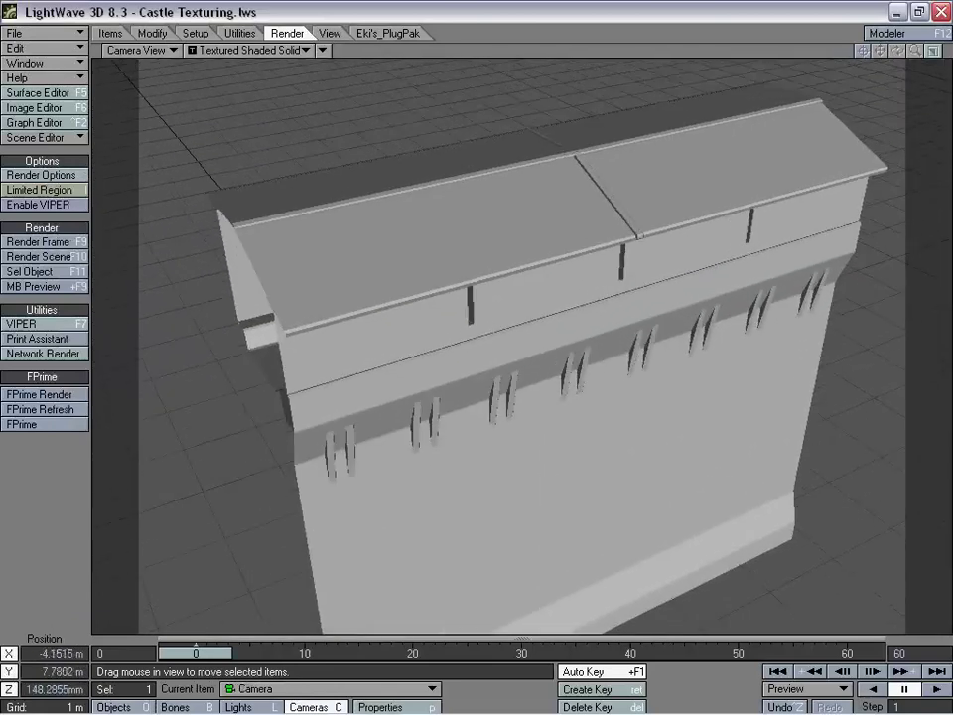
# - Examine the curtain wall's roof ridge and center strip up close, along with the whole wall
pyautogui.moveTo(525, 548); pyautogui.dragTo(560, 491)
pyautogui.moveTo(560, 491); pyautogui.dragTo(570, 520, button='right')
pyautogui.moveTo(570, 519); pyautogui.dragTo(485, 408)
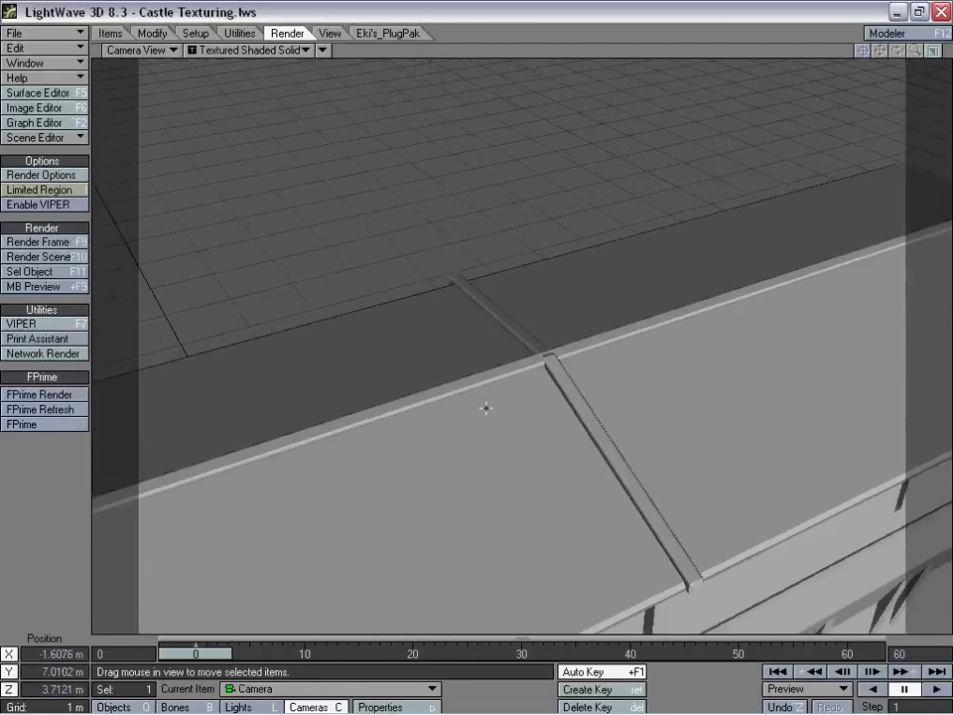
pyautogui.moveTo(635, 499); pyautogui.dragTo(540, 98)
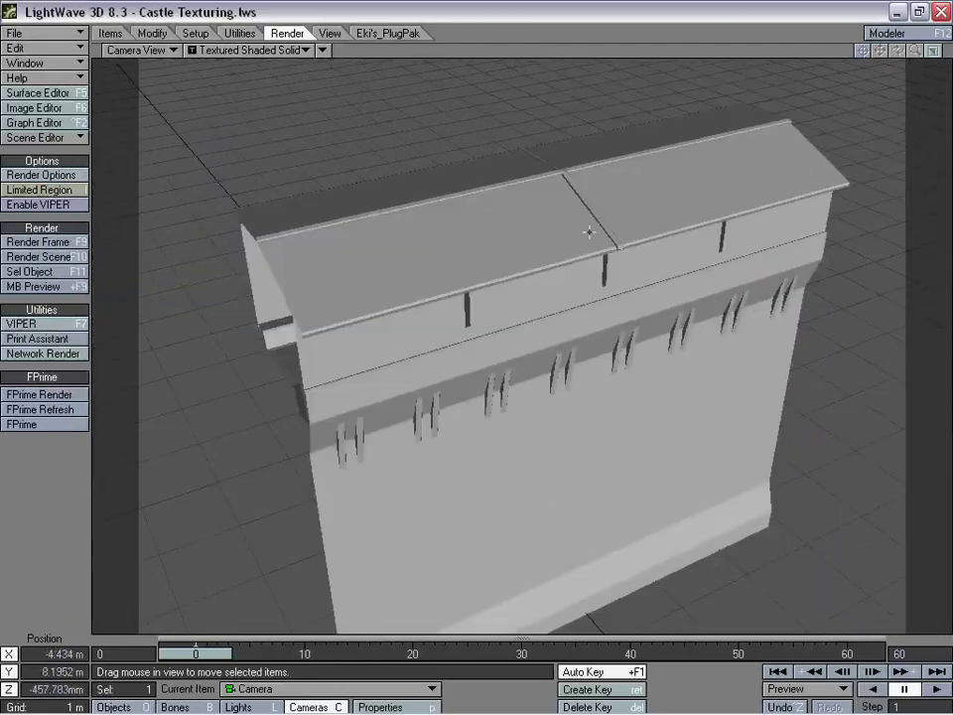
pyautogui.moveTo(588, 232); pyautogui.dragTo(585, 266)
pyautogui.moveTo(586, 266); pyautogui.dragTo(584, 233, button='right')
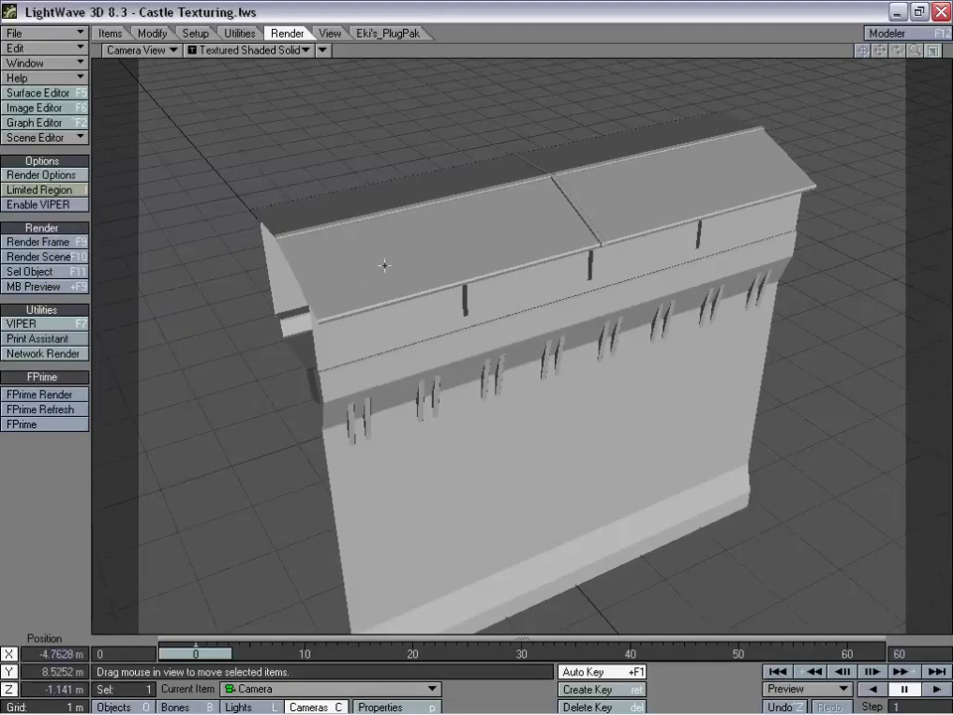
pyautogui.moveTo(389, 230); pyautogui.dragTo(542, 354)
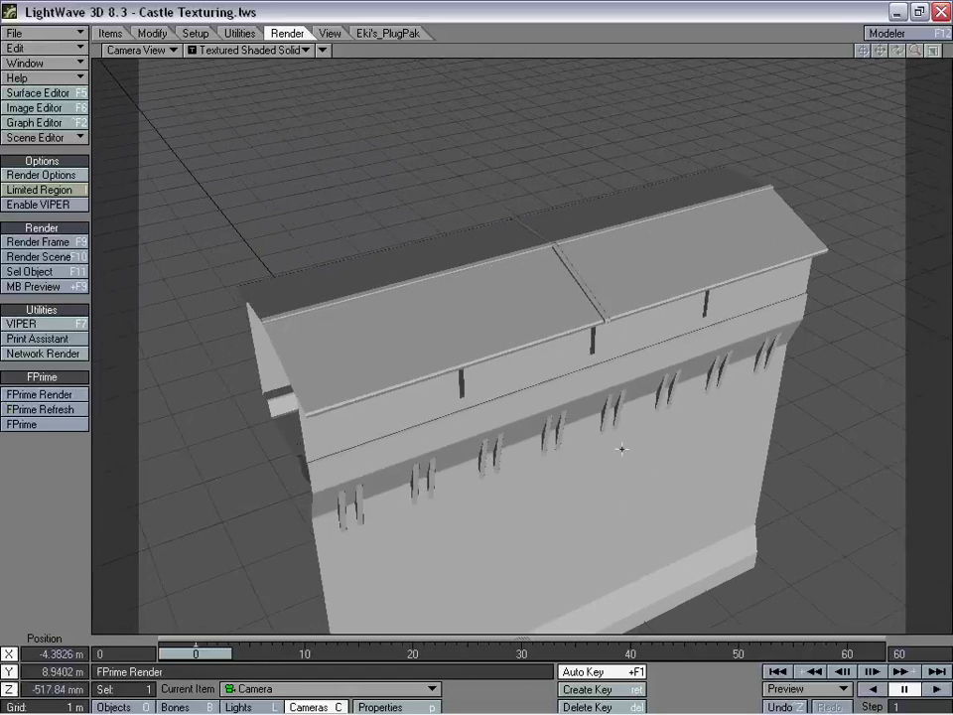
pyautogui.moveTo(621, 449); pyautogui.dragTo(614, 307)
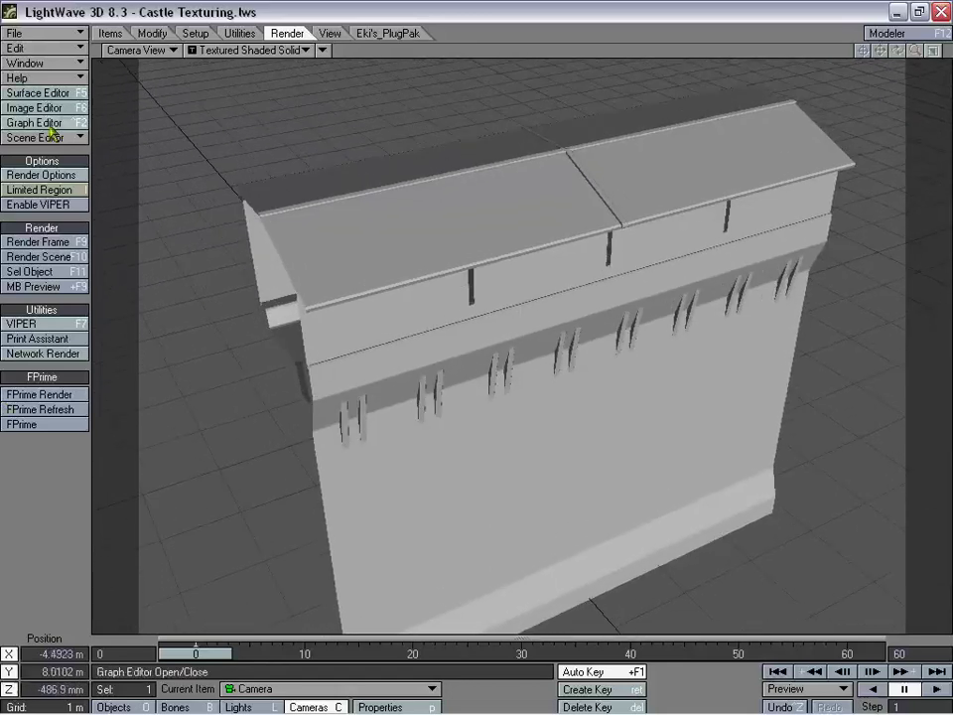
# - Copy the Wall surface of Wall_Concentric and paste it onto the WallCurtain surface of Wall_Curtain
pyautogui.click(39, 93)
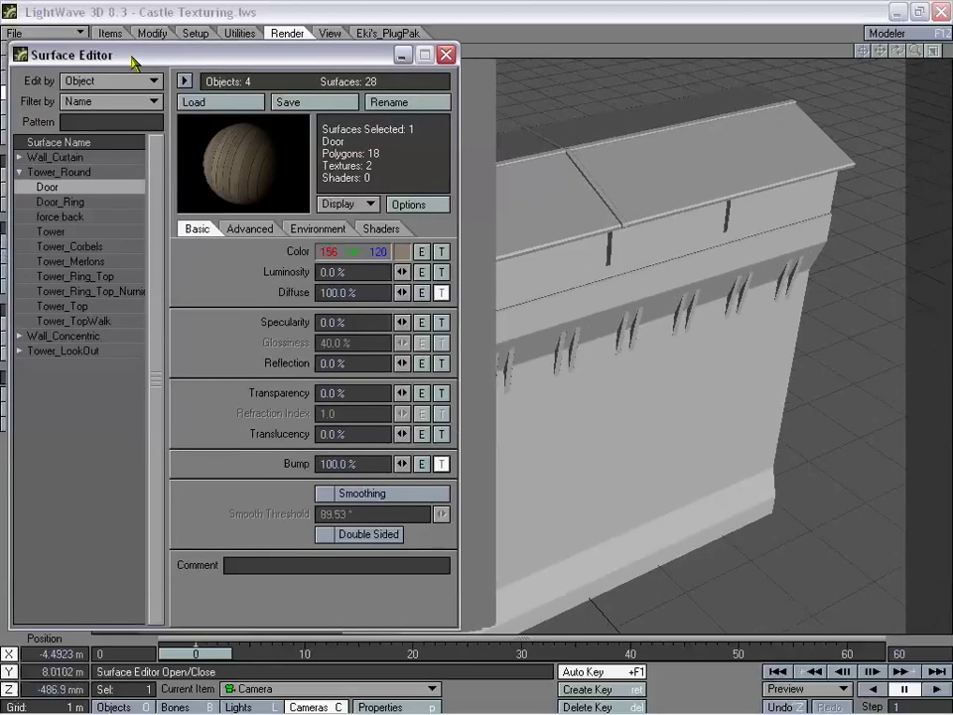
pyautogui.click(18, 172)
pyautogui.click(19, 201)
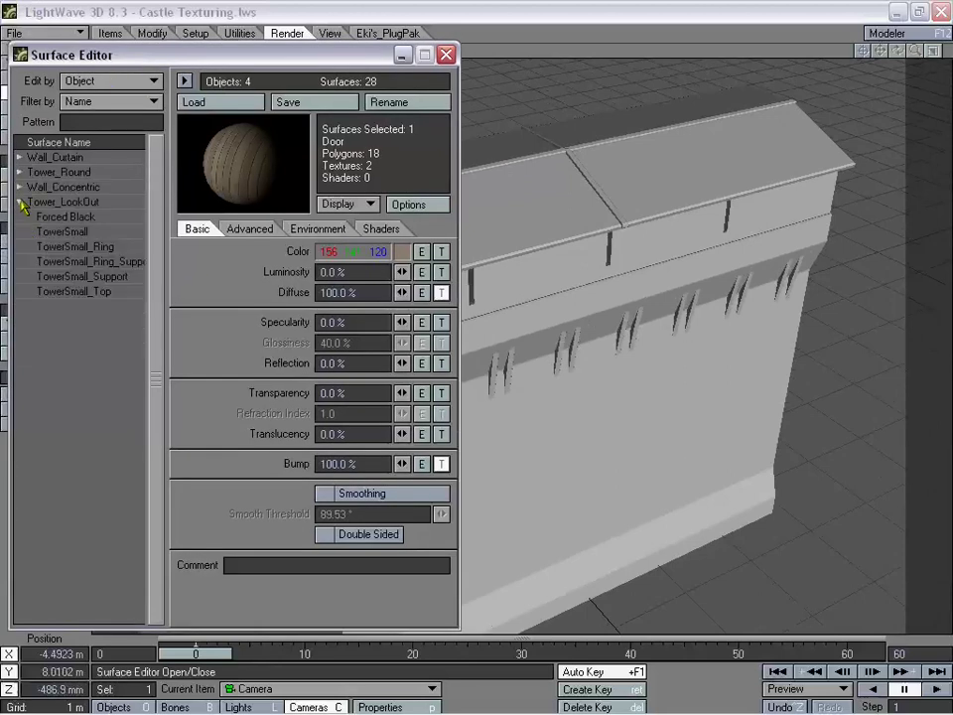
pyautogui.click(21, 172)
pyautogui.click(18, 157)
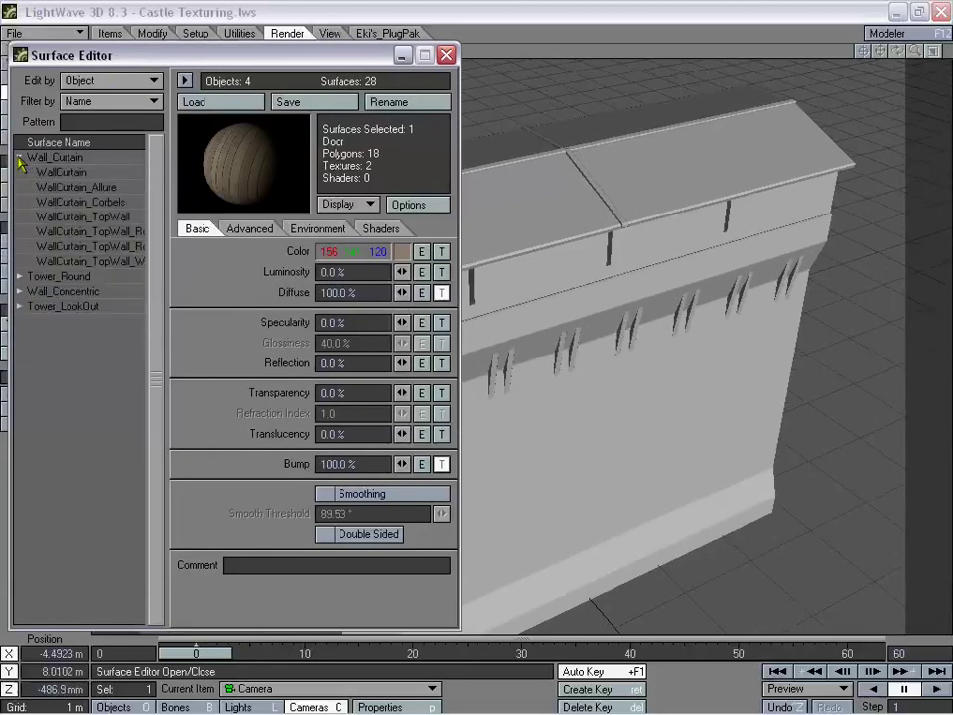
pyautogui.click(19, 291)
pyautogui.click(60, 306)
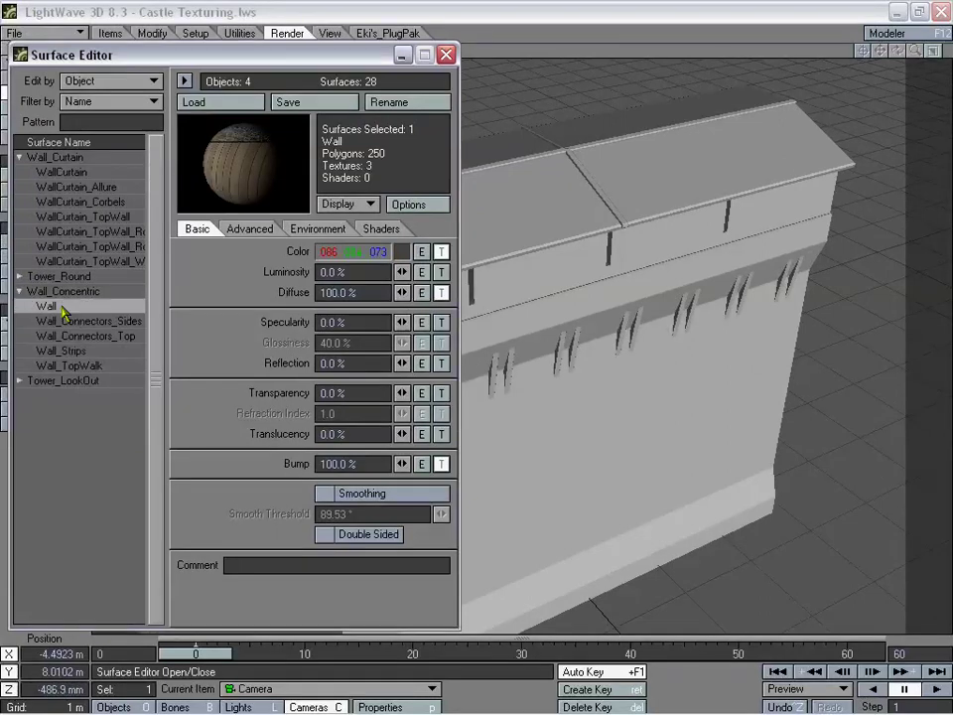
pyautogui.rightClick(69, 175)
pyautogui.click(79, 188)
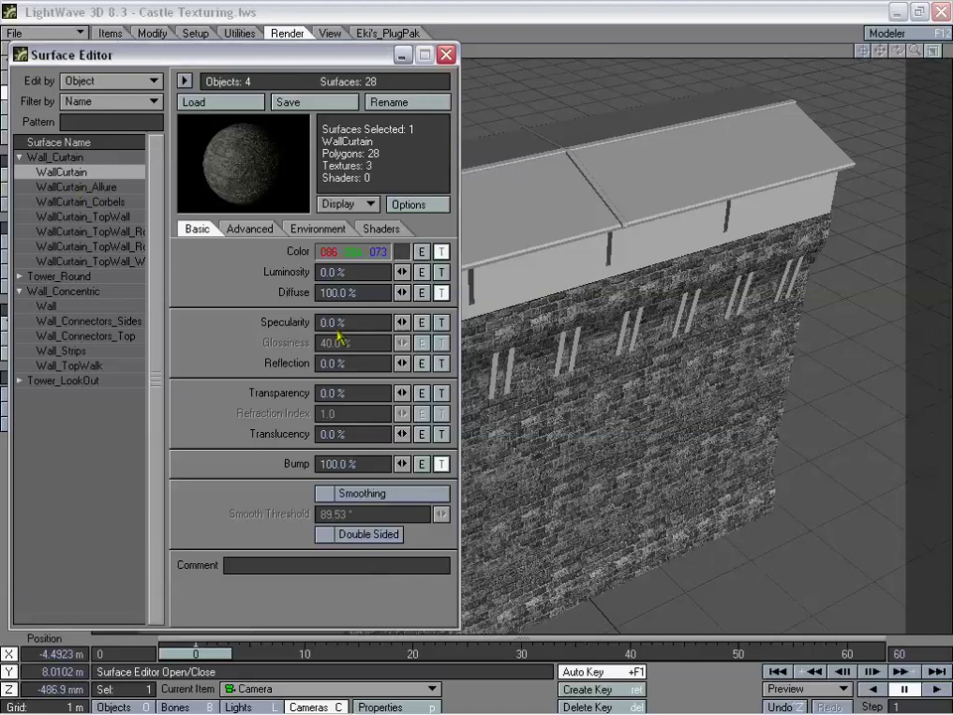
# - Copy the Tower_Corbels surface of Tower_Round and paste it onto the WallCurtain_Corbels surface
pyautogui.click(19, 276)
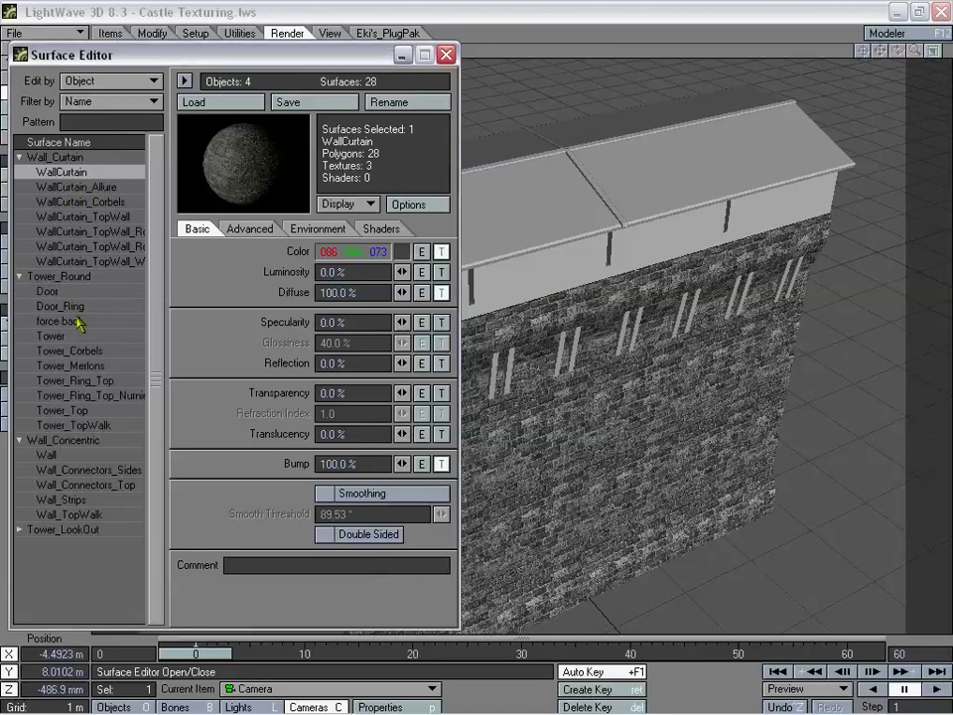
pyautogui.rightClick(87, 350)
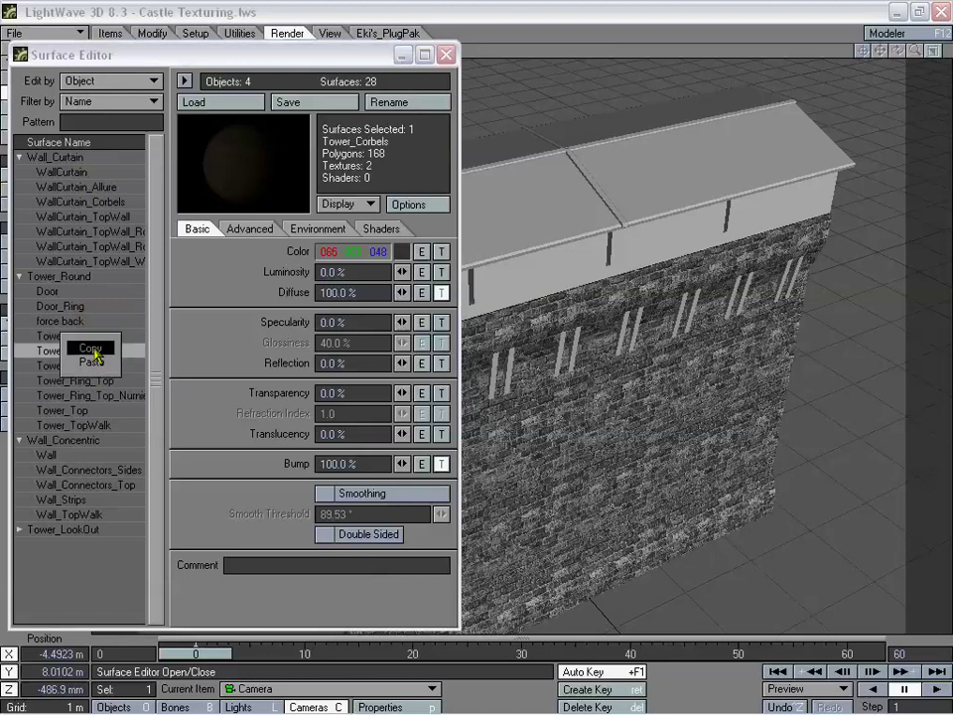
pyautogui.click(94, 348)
pyautogui.rightClick(87, 201)
pyautogui.click(96, 214)
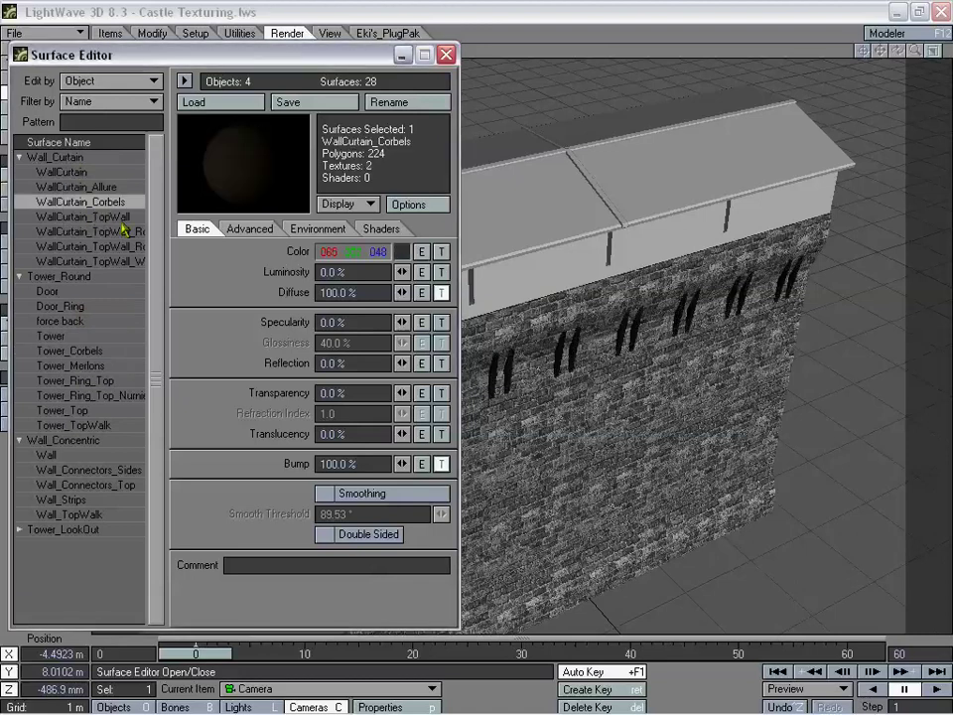
# - Copy the Wall_TopWalk surface of Wall_Concentric and paste it onto the WallCurtain_Allure surface
pyautogui.rightClick(84, 517)
pyautogui.click(88, 517)
pyautogui.rightClick(87, 187)
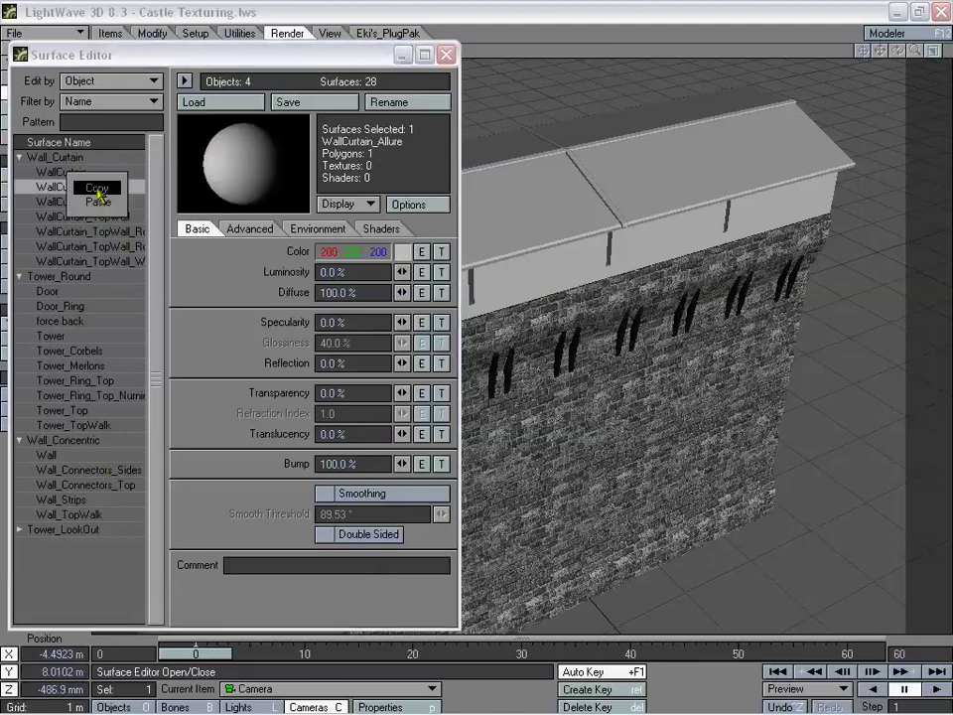
pyautogui.click(95, 199)
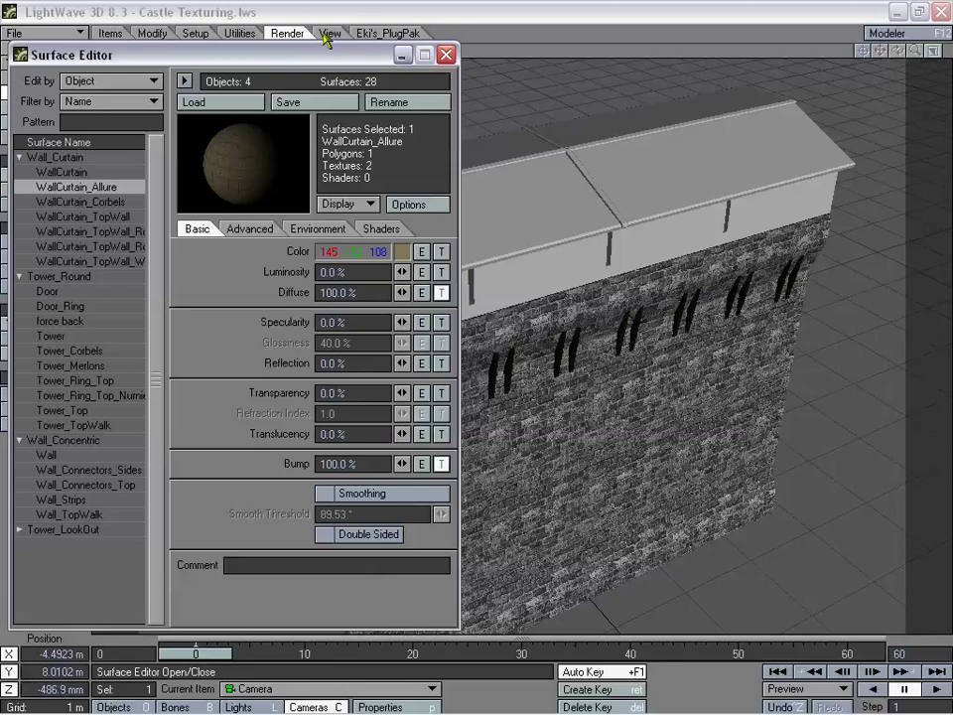
pyautogui.moveTo(320, 56); pyautogui.dragTo(170, 56)
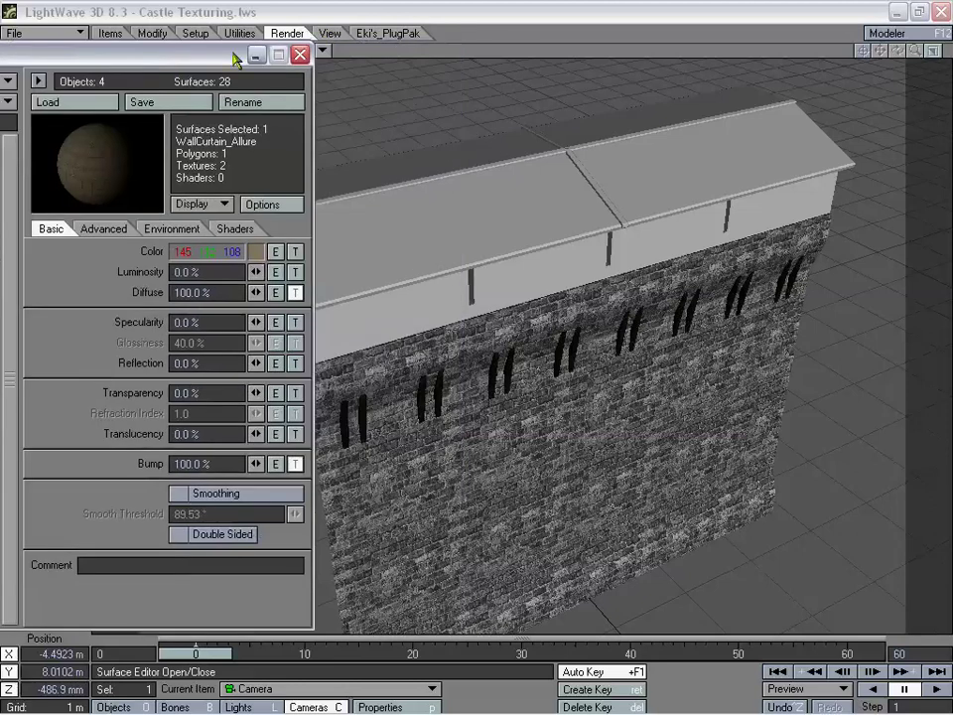
pyautogui.moveTo(236, 60); pyautogui.dragTo(382, 81)
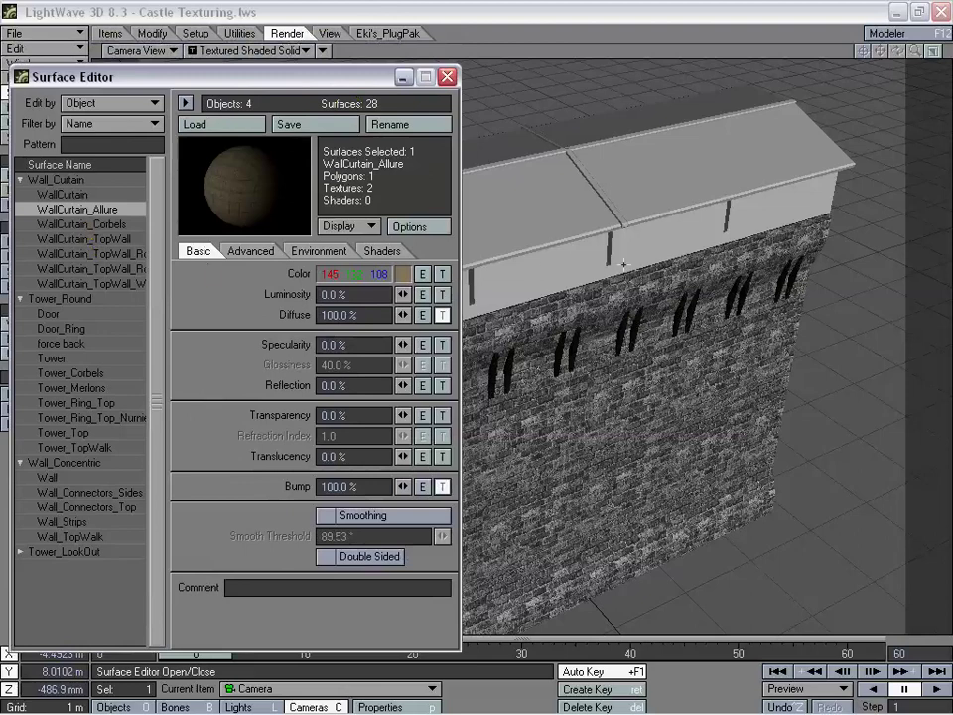
# - Copy the Wall surface of Wall_Concentric and paste it onto the WallCurtain_TopWall surface
pyautogui.click(70, 359)
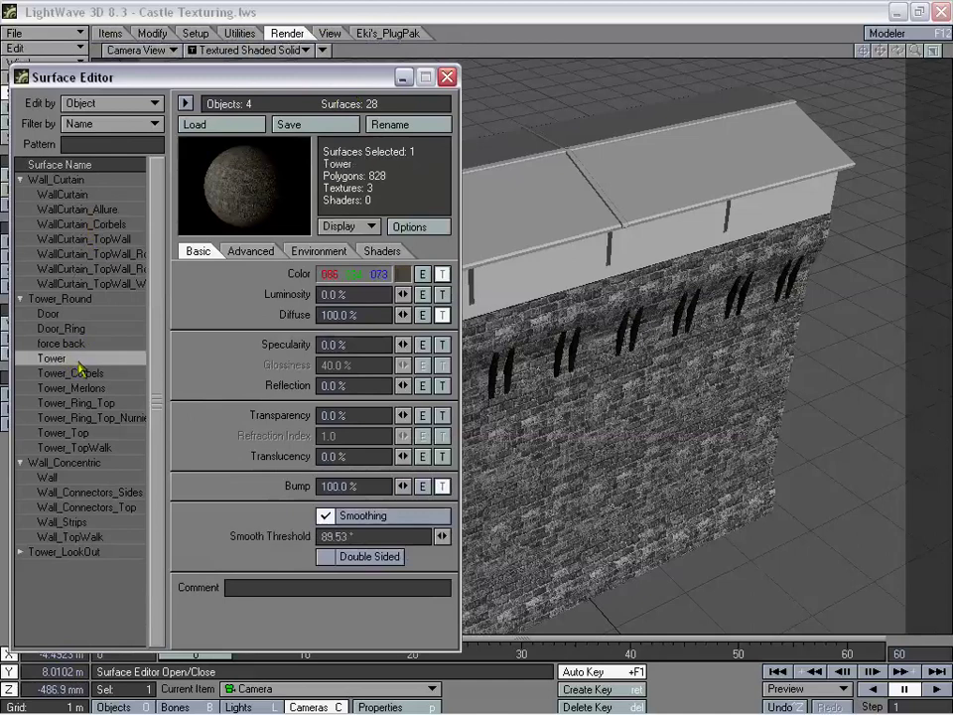
pyautogui.click(47, 478)
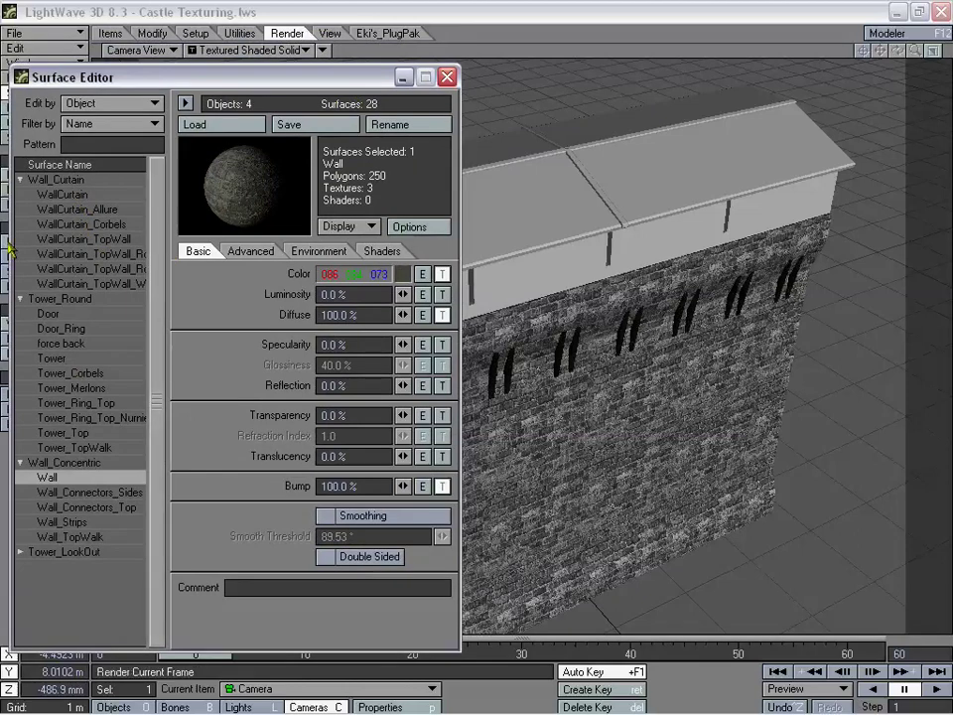
pyautogui.moveTo(136, 76); pyautogui.dragTo(256, 84)
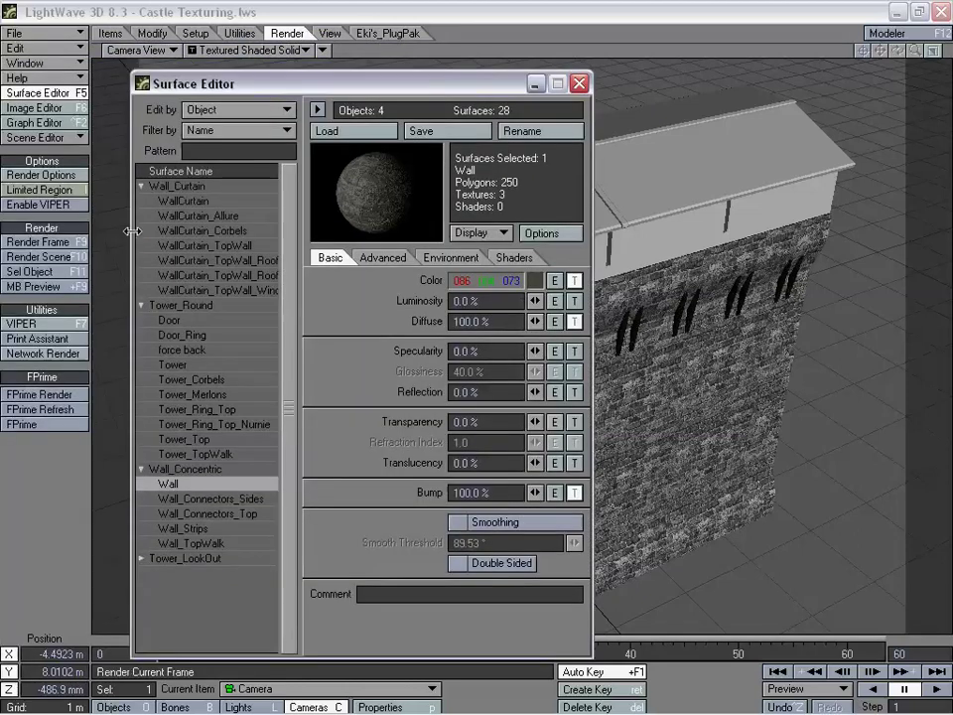
pyautogui.moveTo(131, 233); pyautogui.dragTo(81, 233)
pyautogui.moveTo(274, 88); pyautogui.dragTo(176, 94)
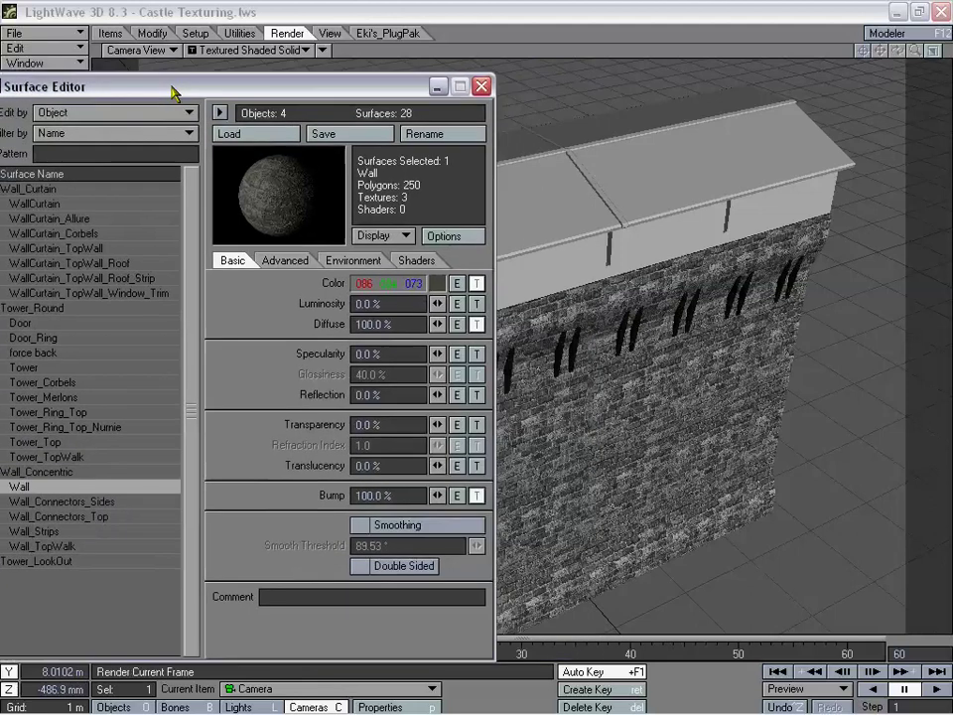
pyautogui.moveTo(85, 248); pyautogui.dragTo(125, 273, button='right')
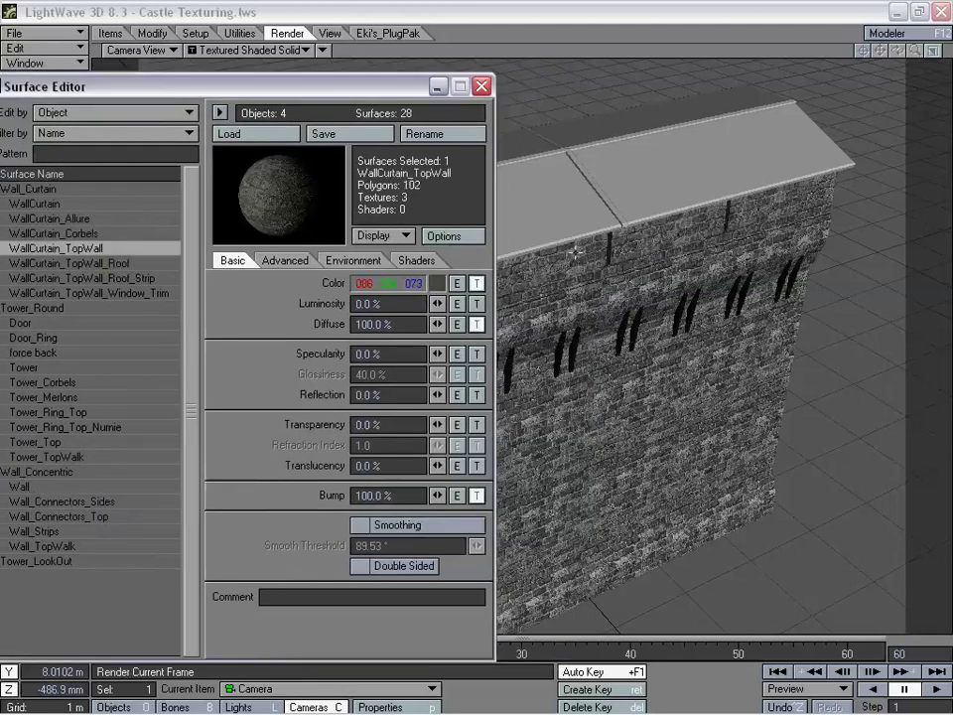
# - Lighten the base color of the WallCurtain_TopWall surface to RGB 171, 169, 156
pyautogui.click(437, 283)
pyautogui.moveTo(407, 252); pyautogui.dragTo(407, 204)
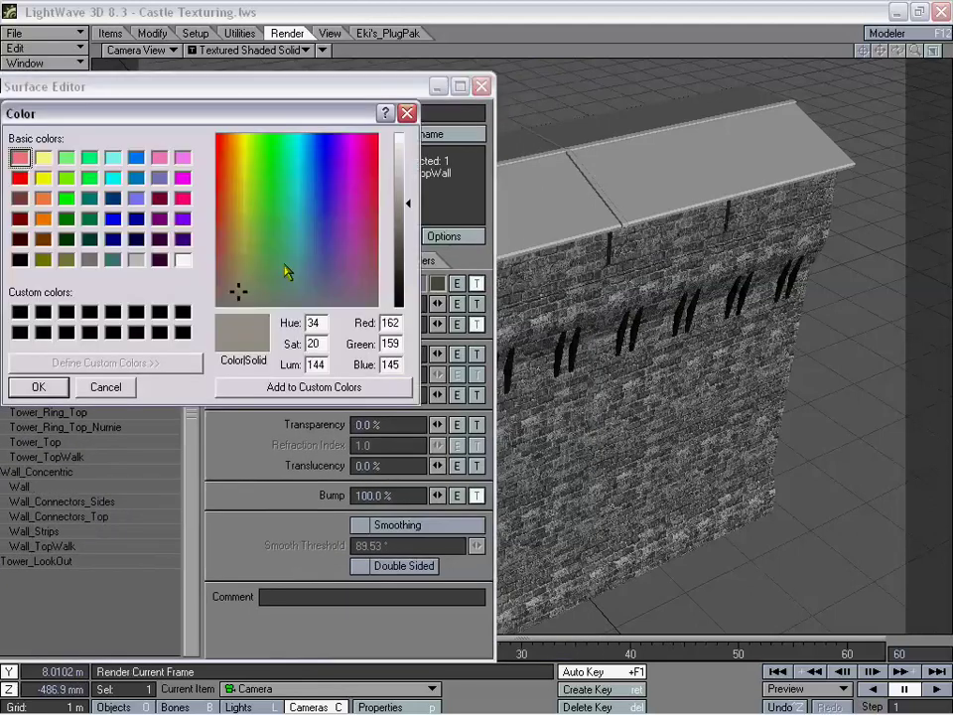
pyautogui.click(39, 387)
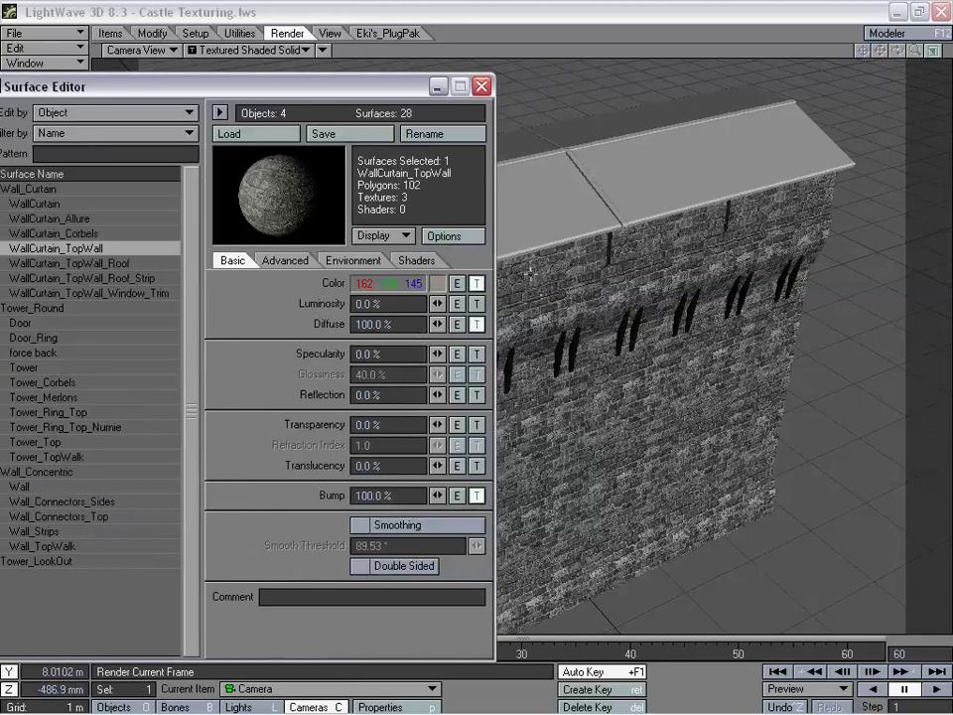
pyautogui.click(437, 283)
pyautogui.moveTo(407, 203); pyautogui.dragTo(407, 195)
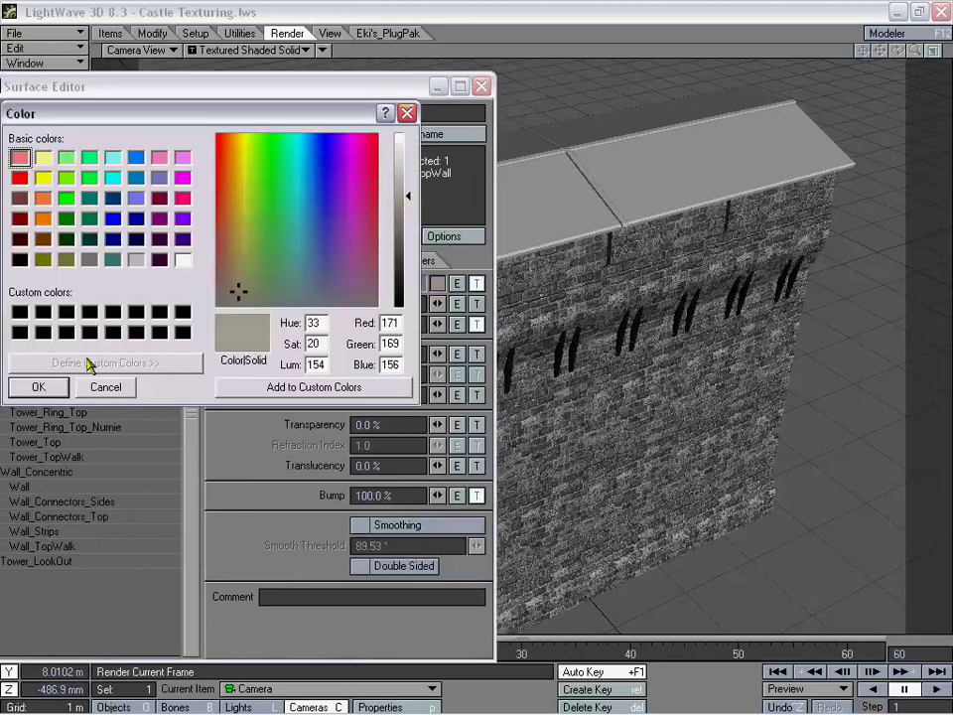
pyautogui.press('Return')
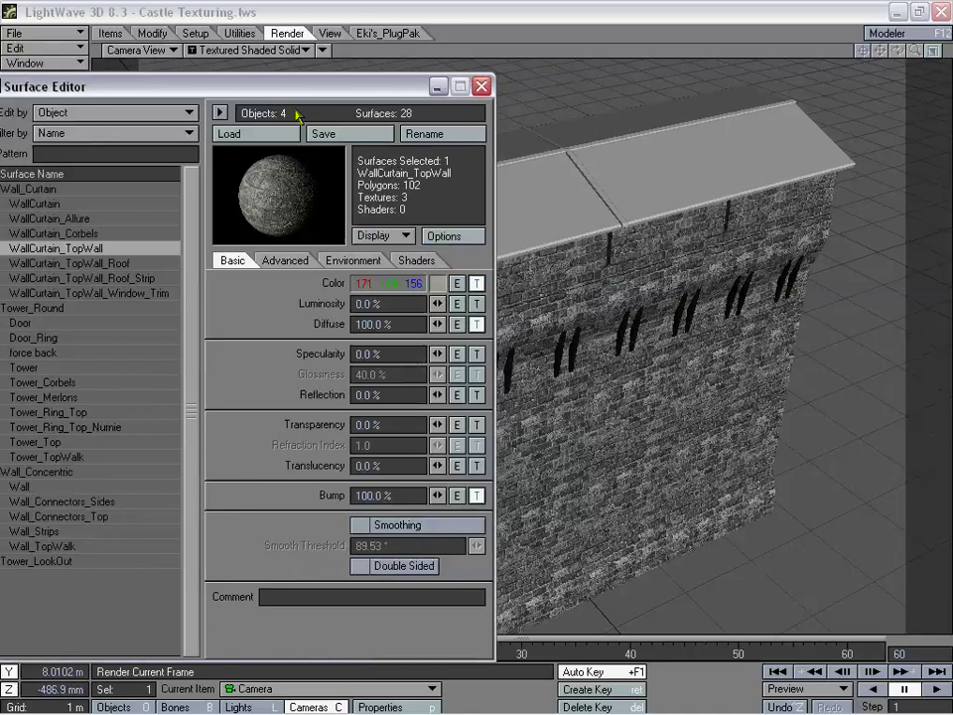
# - Render the current frame and examine the brick texture on the curtain wall's top section
pyautogui.moveTo(277, 88); pyautogui.dragTo(303, 95)
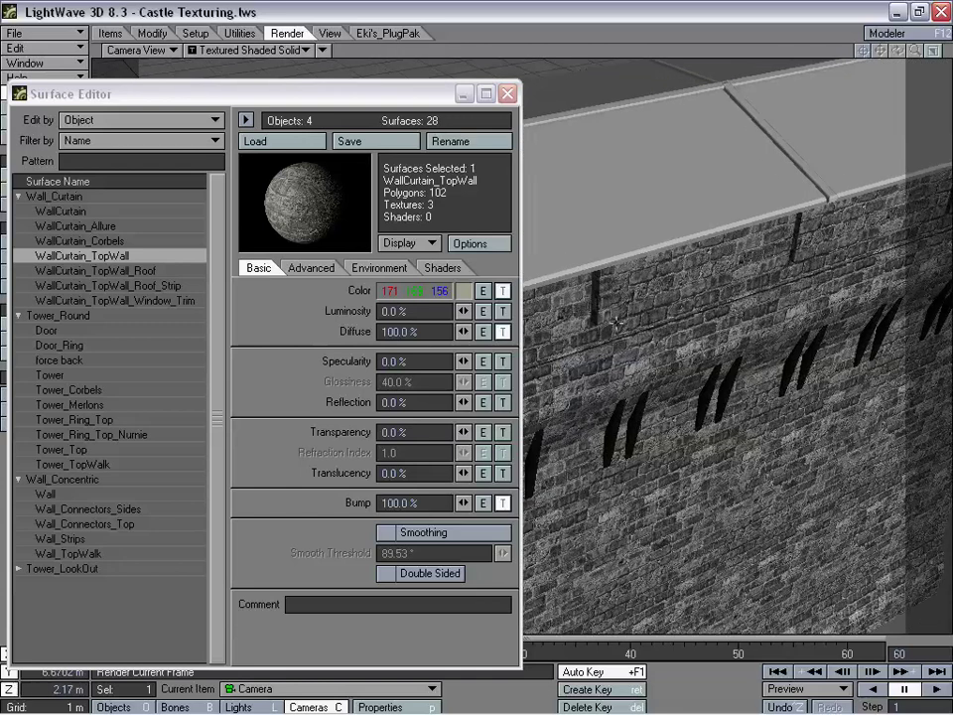
pyautogui.moveTo(181, 99); pyautogui.dragTo(262, 103)
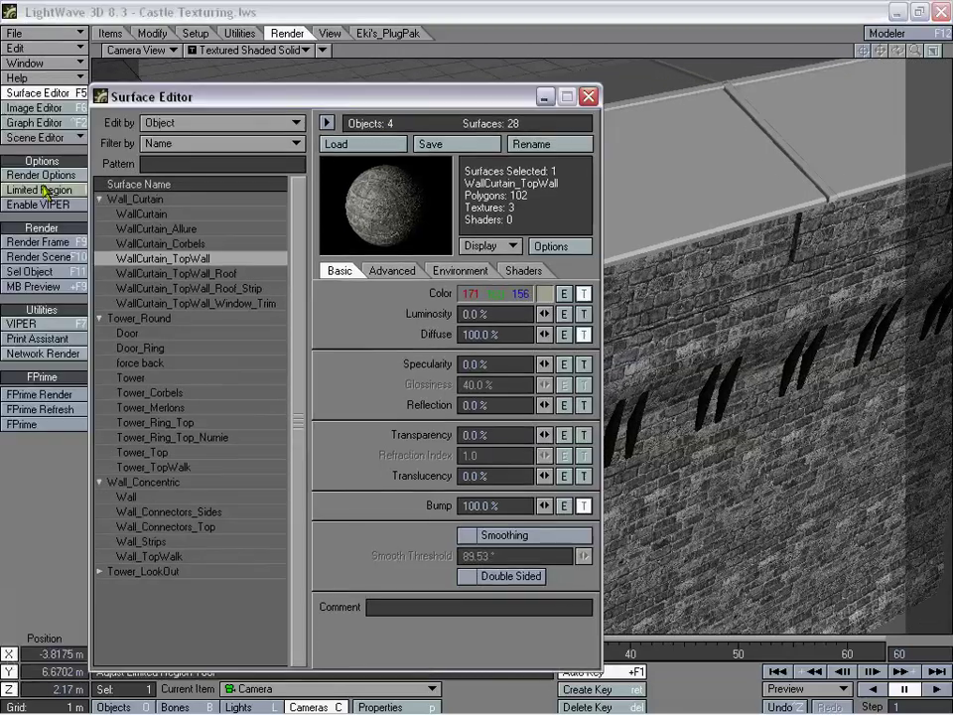
pyautogui.click(38, 242)
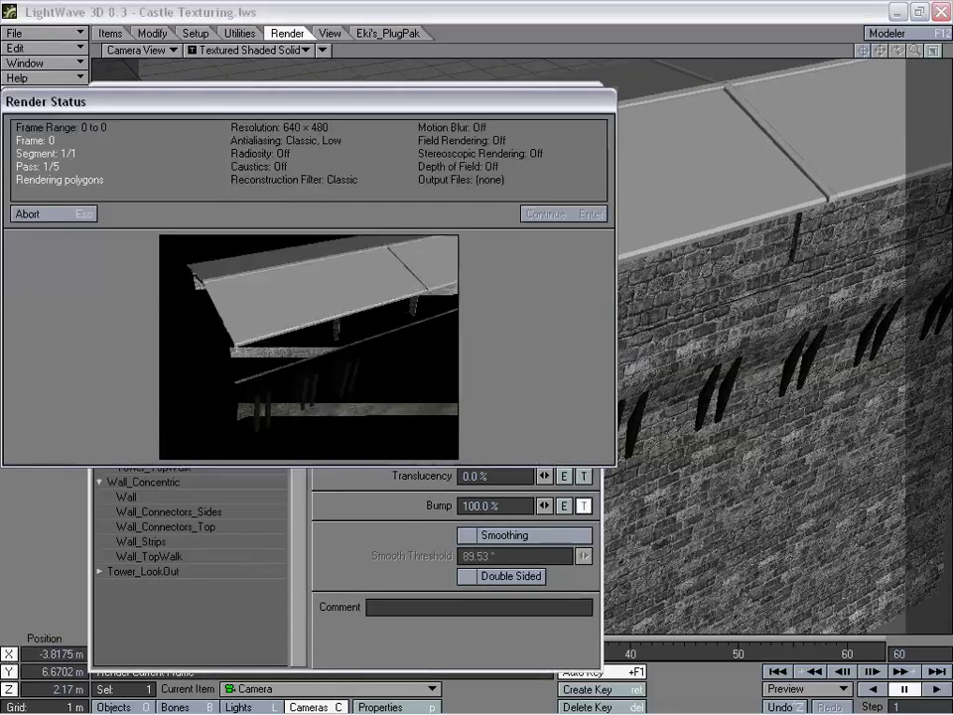
pyautogui.click(592, 214)
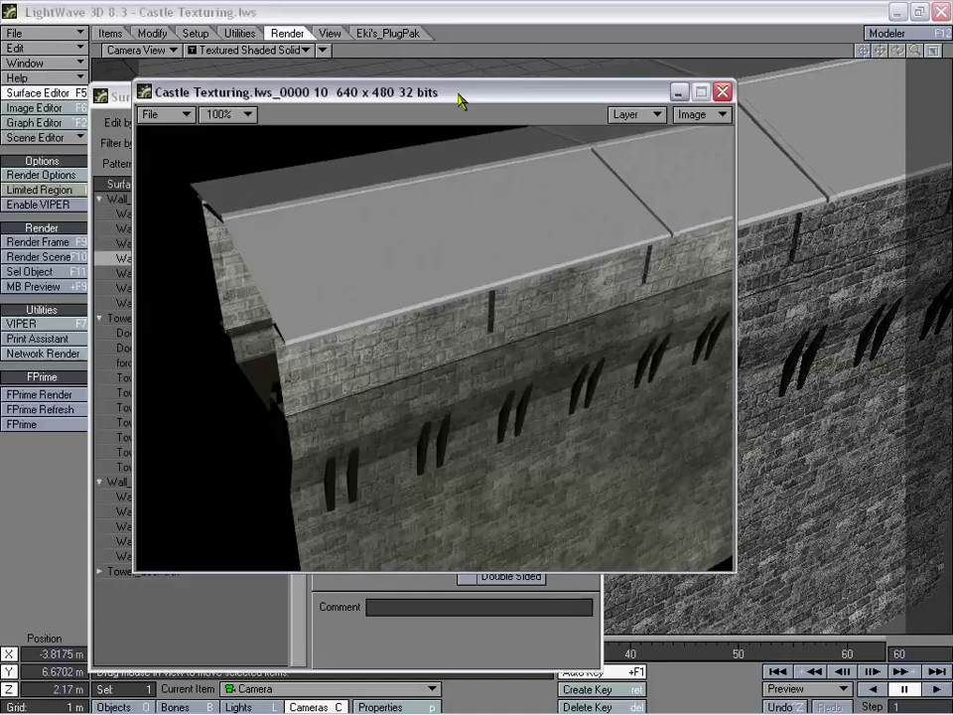
pyautogui.moveTo(453, 99); pyautogui.dragTo(381, 90)
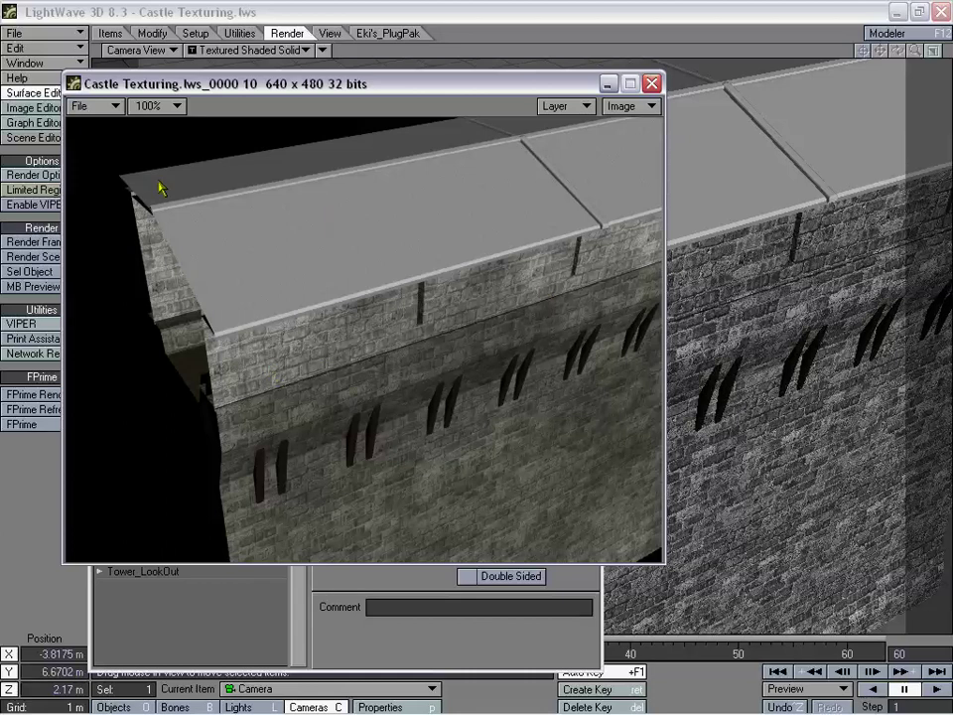
pyautogui.click(652, 84)
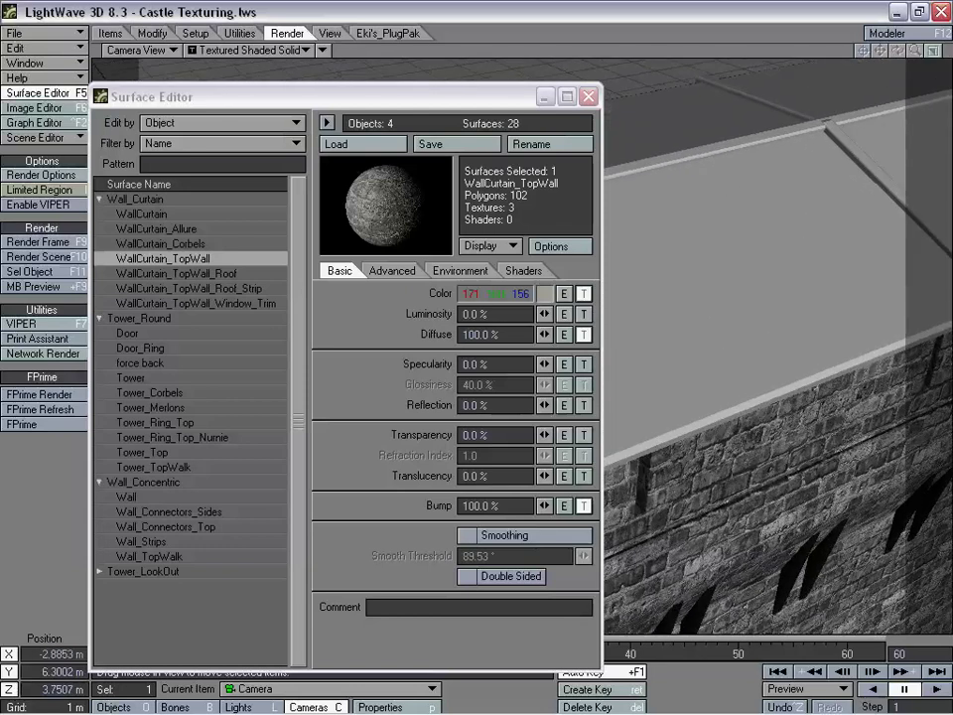
# - Collapse the Tower_Round and Wall_Concentric surface lists, leaving only the Wall_Curtain surfaces expanded
pyautogui.moveTo(313, 100); pyautogui.dragTo(230, 97)
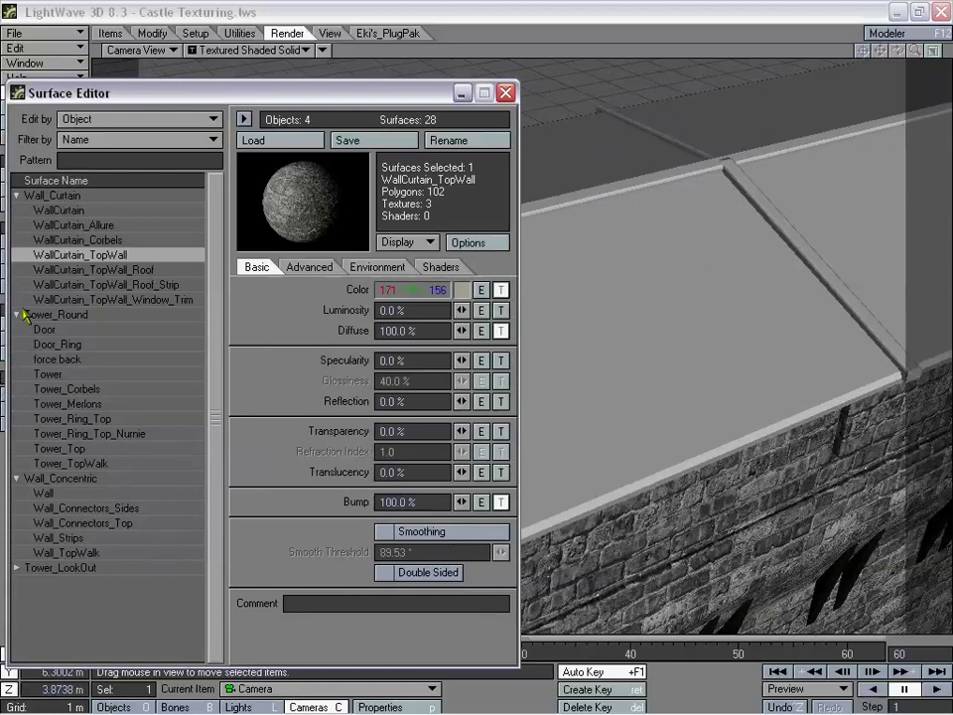
pyautogui.click(16, 315)
pyautogui.click(15, 330)
pyautogui.click(16, 345)
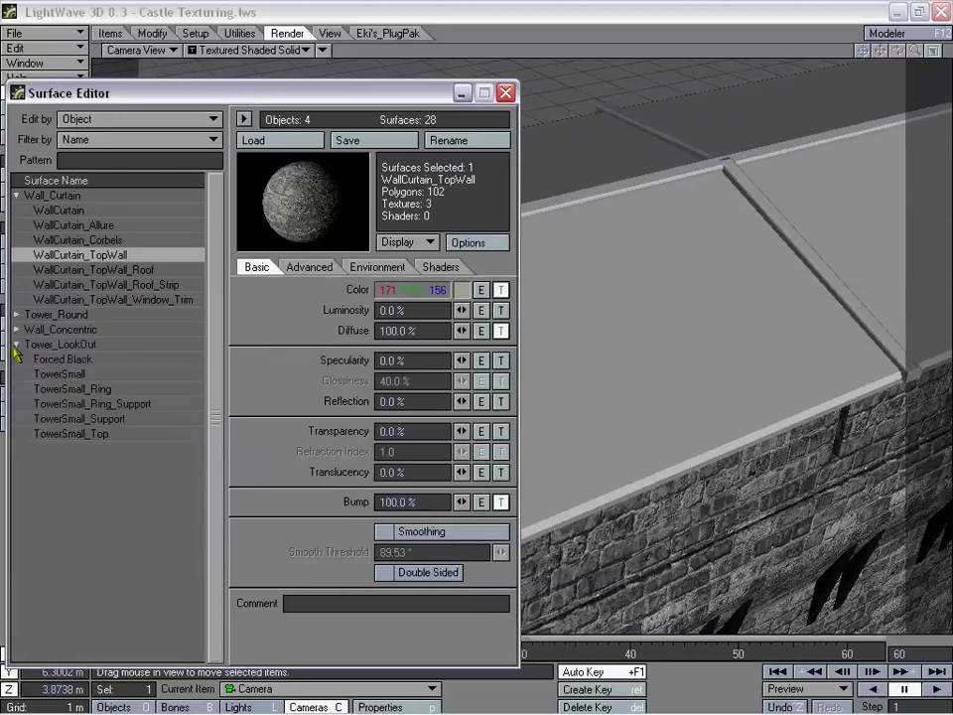
pyautogui.click(31, 343)
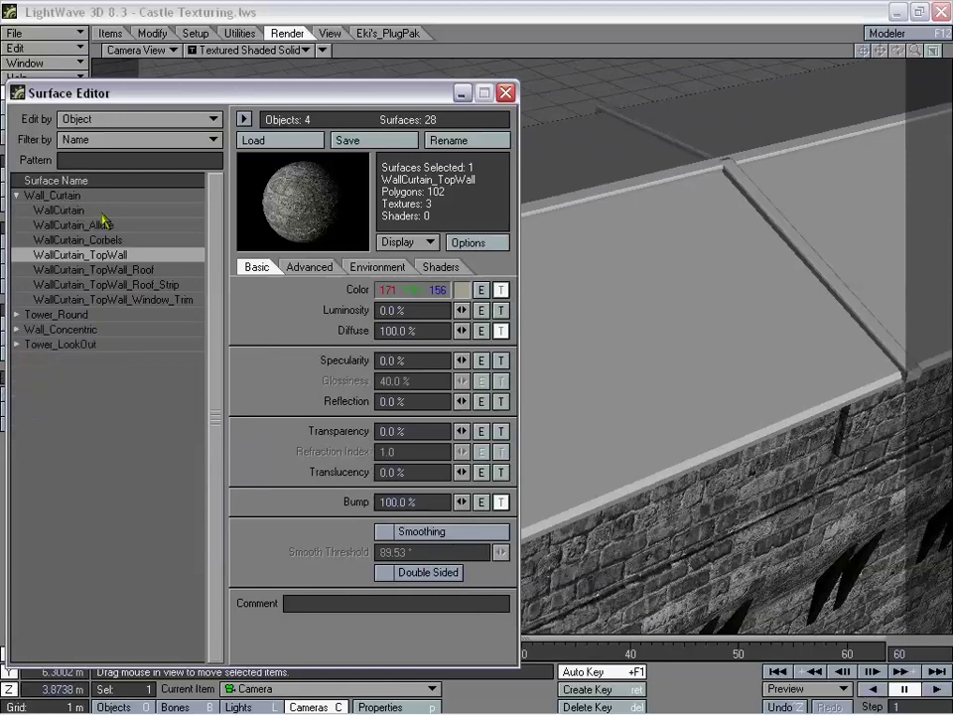
# - Give WallCurtain_TopWall_Roof a diffuse image map using the RandomTextures2_006 wood planks, with planar projection on the Y axis
pyautogui.click(167, 272)
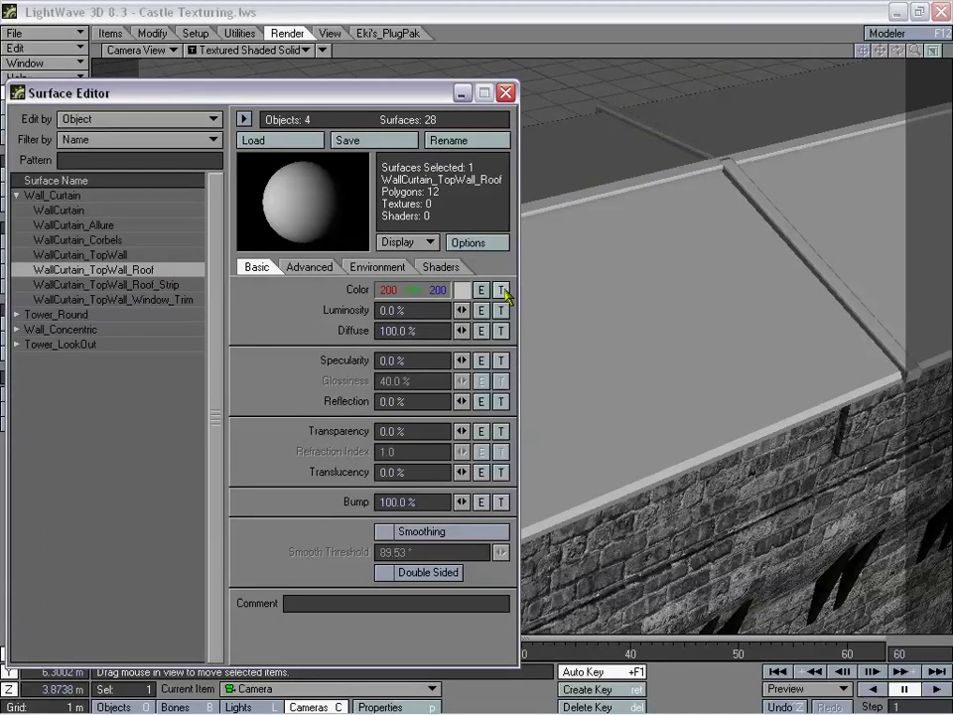
pyautogui.click(501, 330)
pyautogui.moveTo(375, 108); pyautogui.dragTo(410, 177)
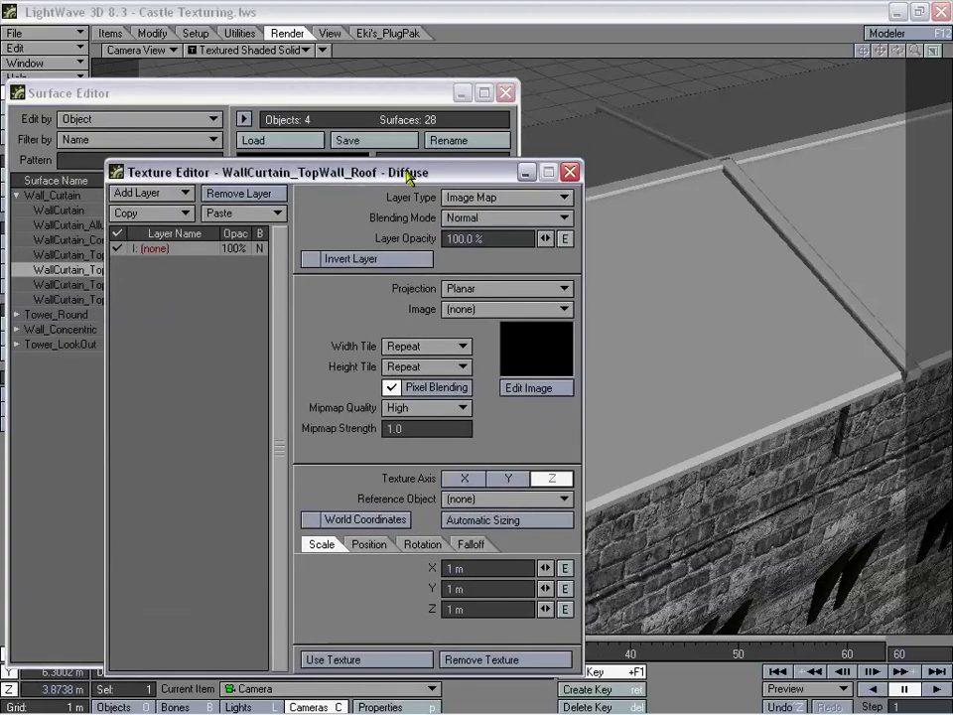
pyautogui.click(487, 308)
pyautogui.click(559, 407)
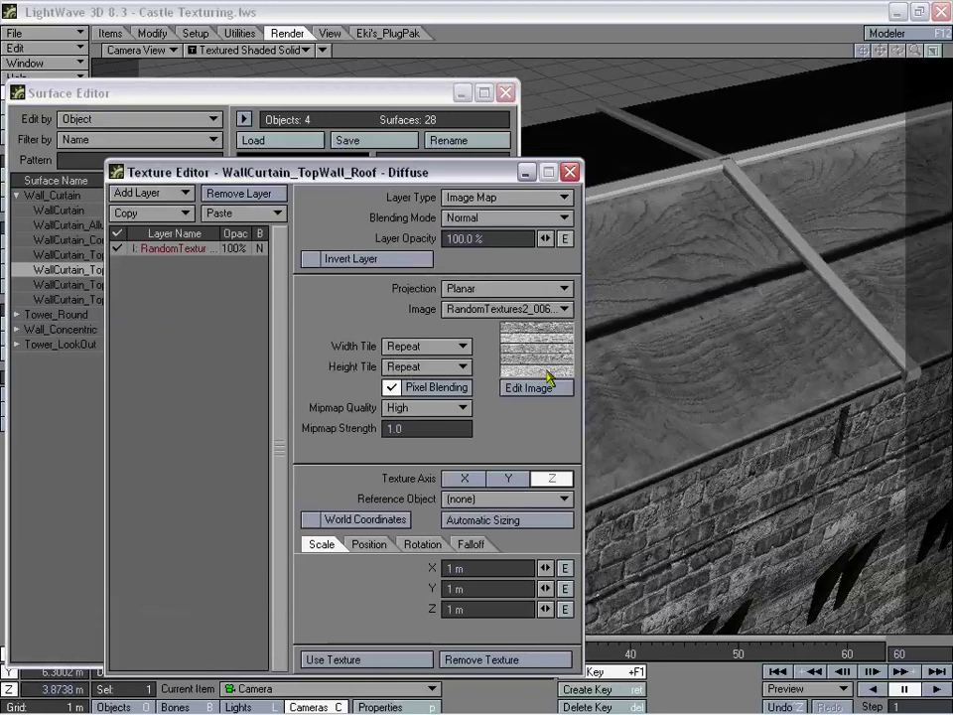
pyautogui.moveTo(502, 172); pyautogui.dragTo(367, 140)
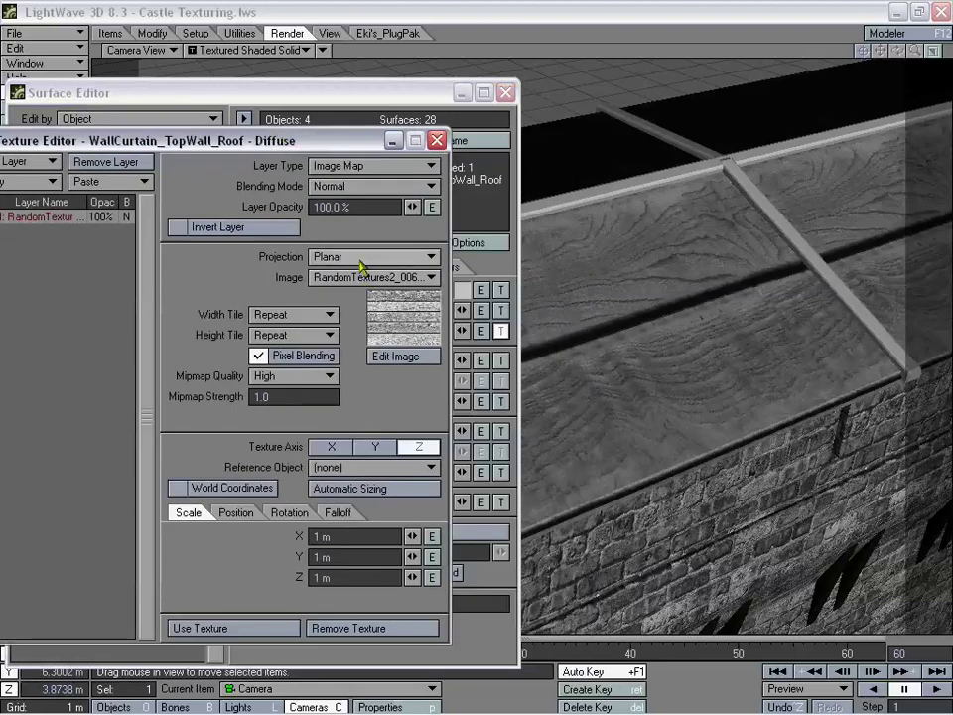
pyautogui.click(366, 258)
pyautogui.click(369, 262)
pyautogui.click(375, 448)
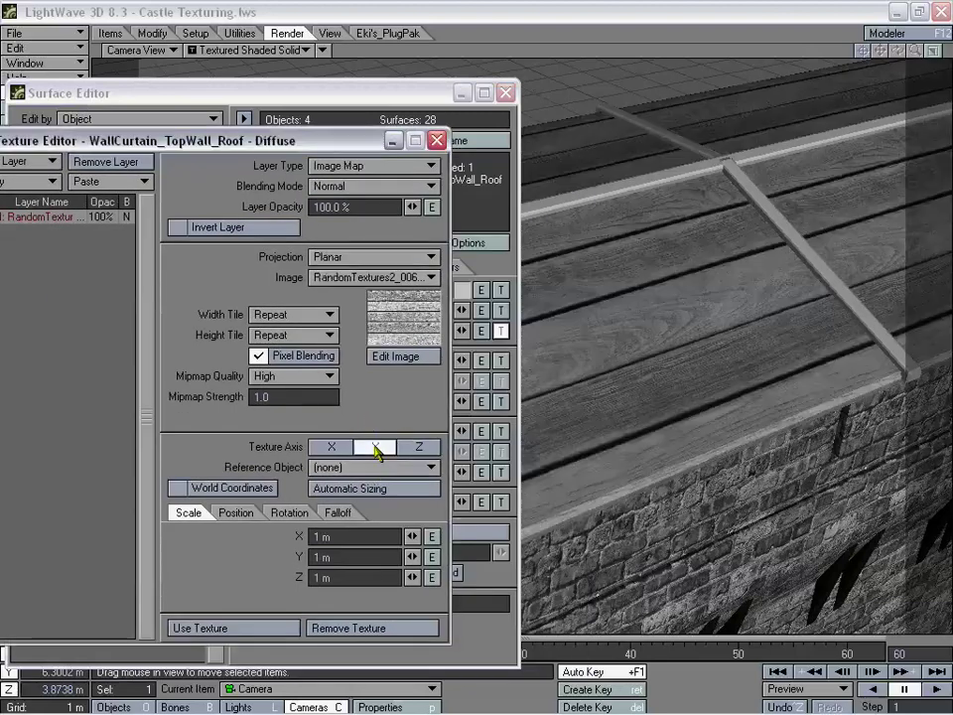
# - Rotate the roof's diffuse plank texture to heading 90° with bank at 0°
pyautogui.click(288, 512)
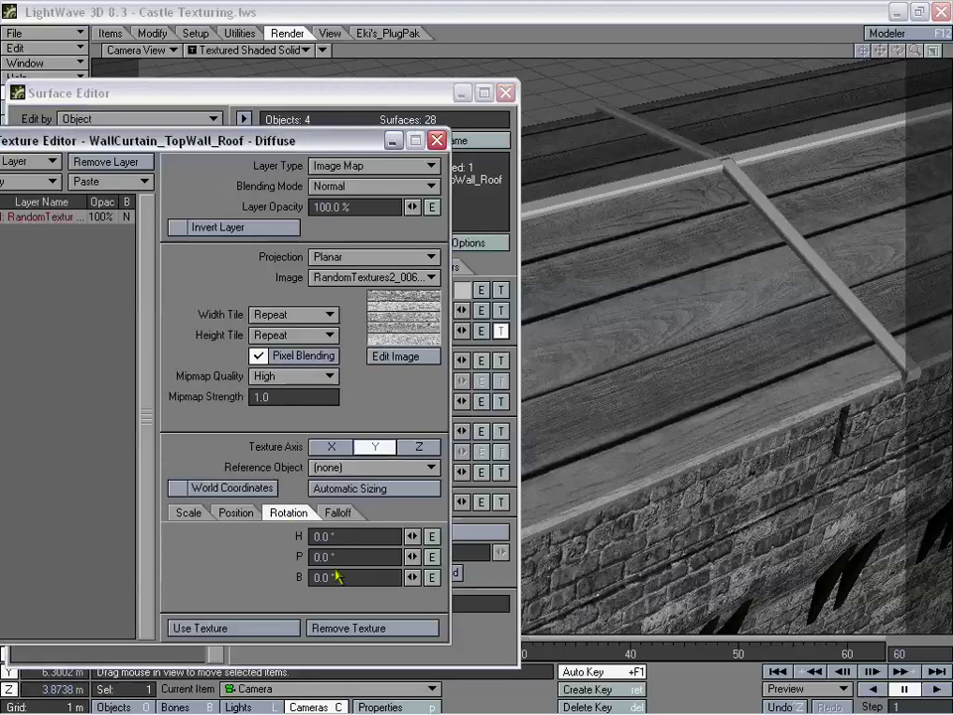
pyautogui.write('90')
pyautogui.press('Return')
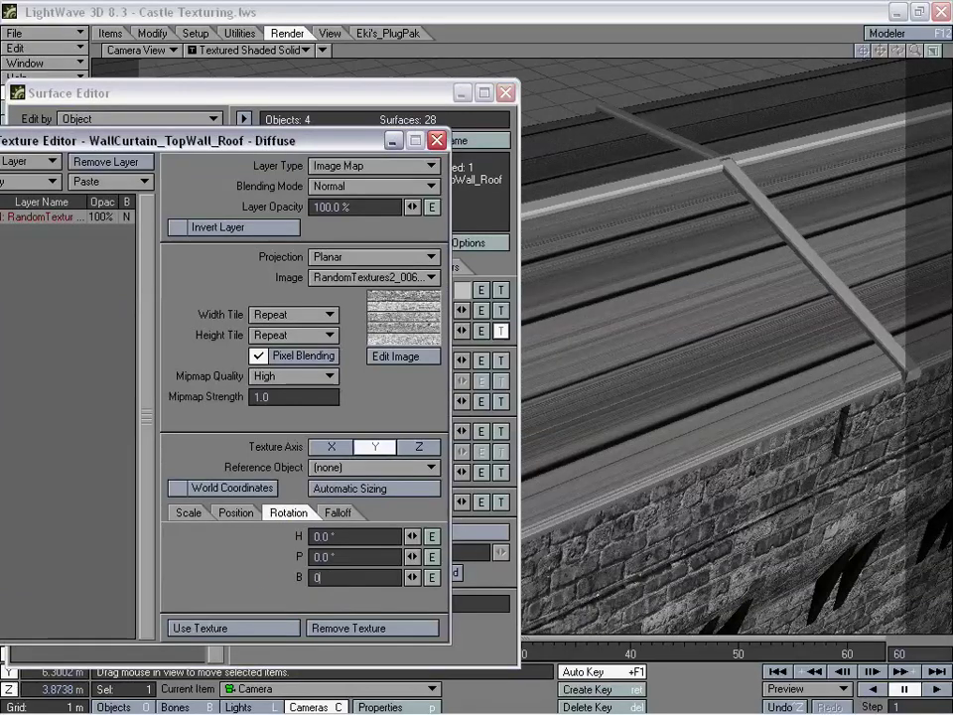
pyautogui.write('90')
pyautogui.press('Return')
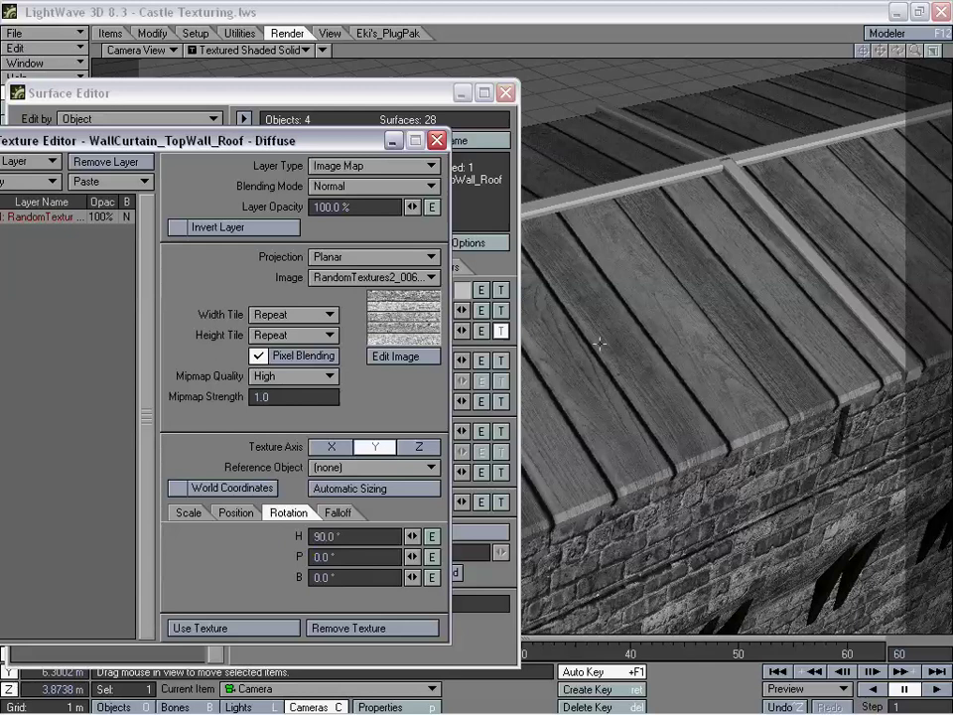
# - Set the scale of the roof's diffuse plank texture to 500 mm on X, Y and Z
pyautogui.moveTo(346, 147); pyautogui.dragTo(360, 163)
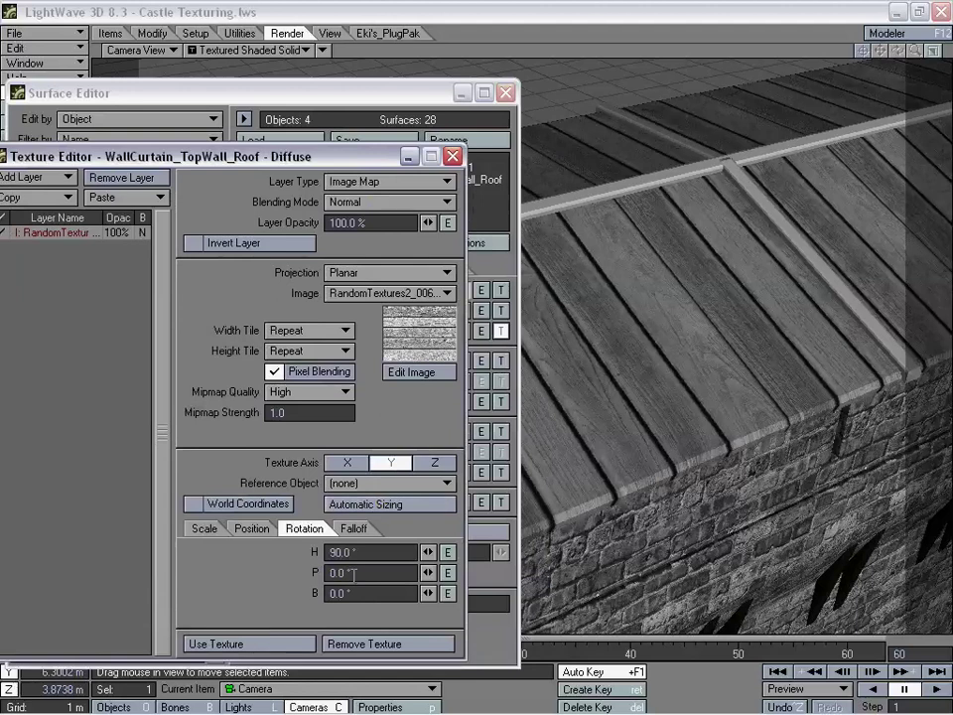
pyautogui.click(204, 528)
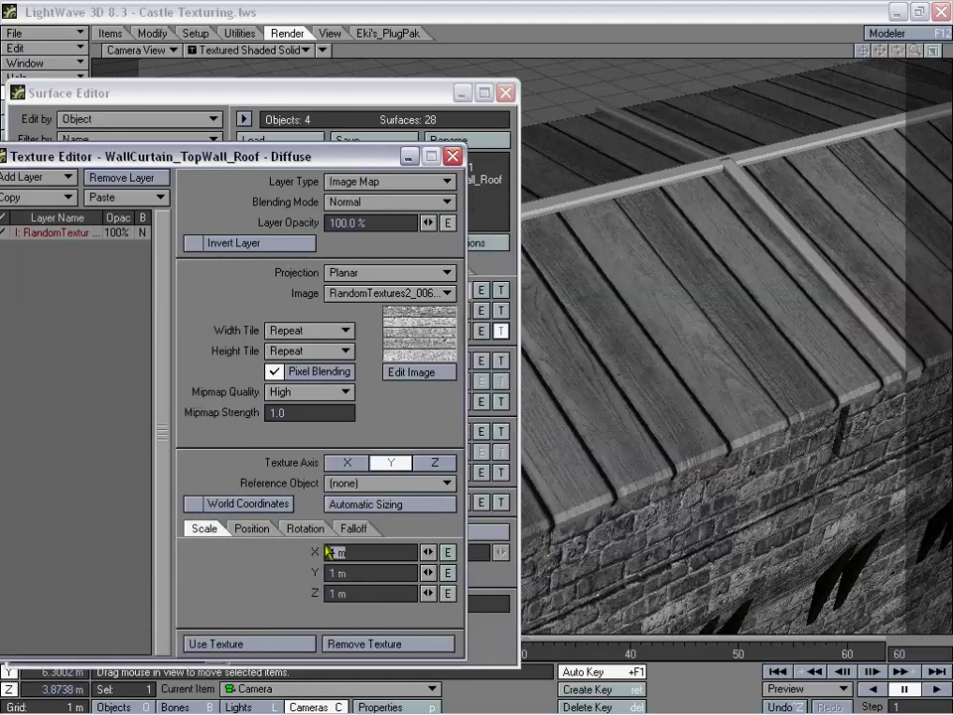
pyautogui.write('0.5')
pyautogui.press('Tab')
pyautogui.write('0.5')
pyautogui.press('Tab')
pyautogui.write('0.5')
pyautogui.press('Return')
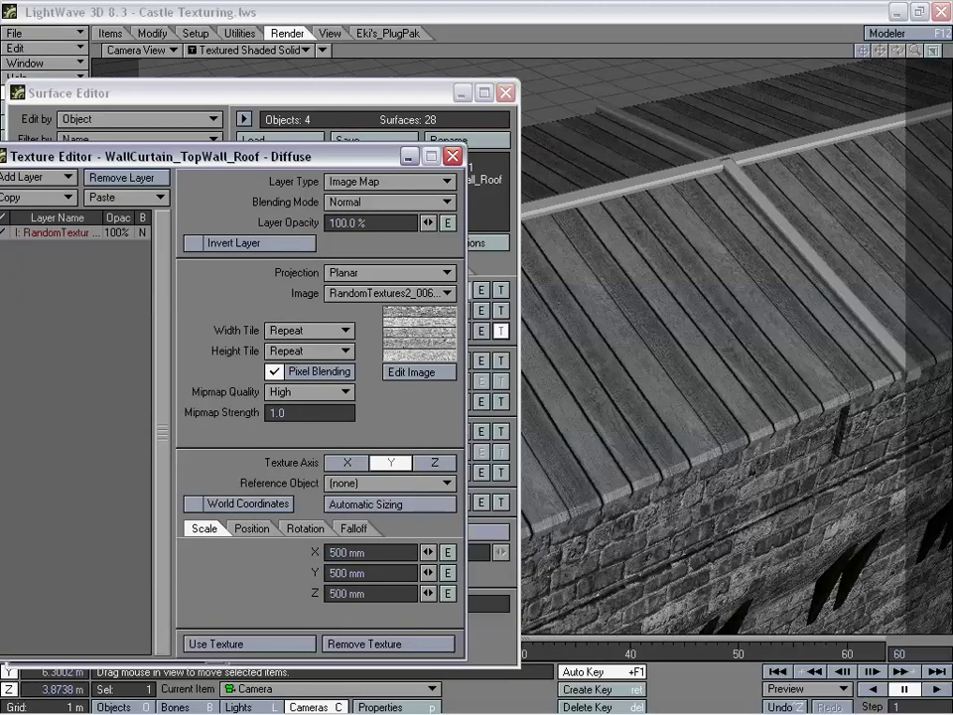
# - Set the scale of the roof's diffuse plank texture to 550 mm on X, Y and Z and check the planks up close
pyautogui.click(534, 129)
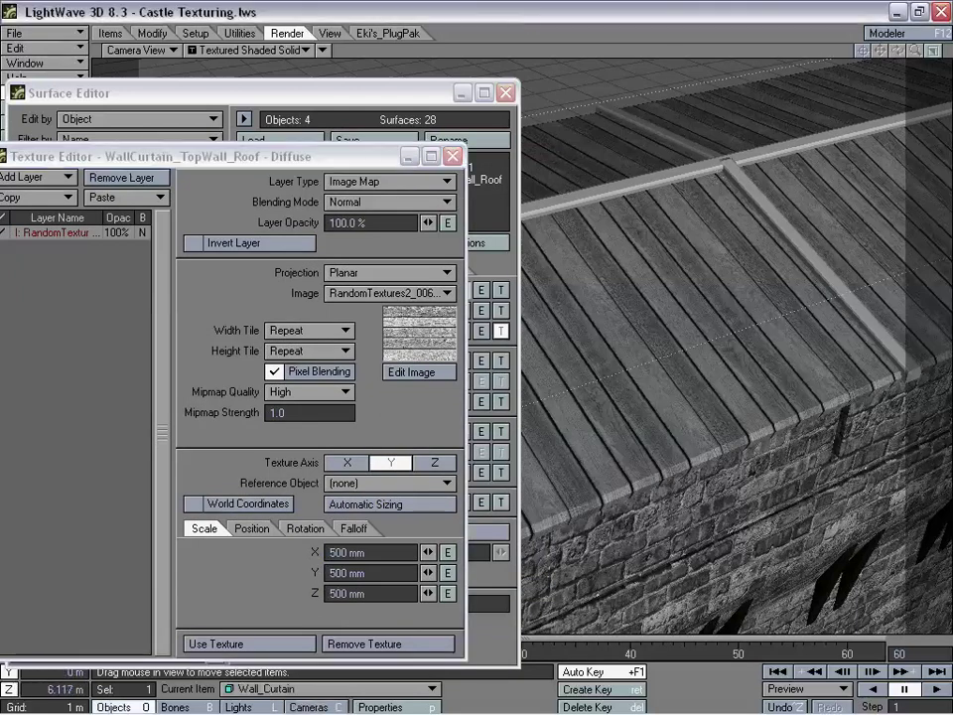
pyautogui.hotkey('shift', 'c')
pyautogui.moveTo(702, 187); pyautogui.dragTo(704, 51)
pyautogui.click(368, 552)
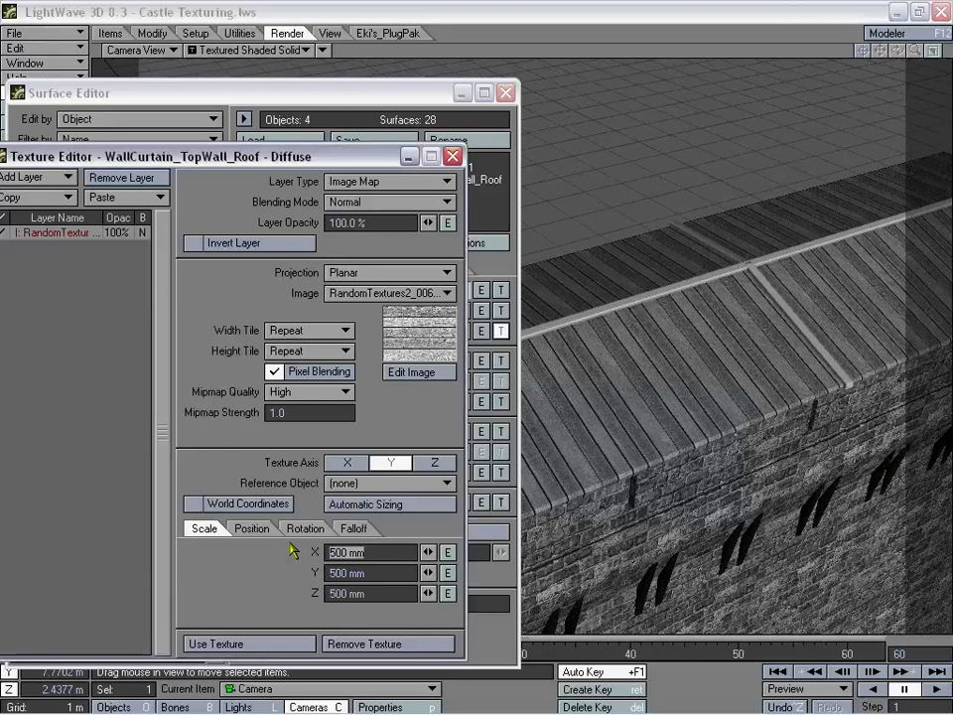
pyautogui.write('.55')
pyautogui.press('Tab')
pyautogui.write('.55')
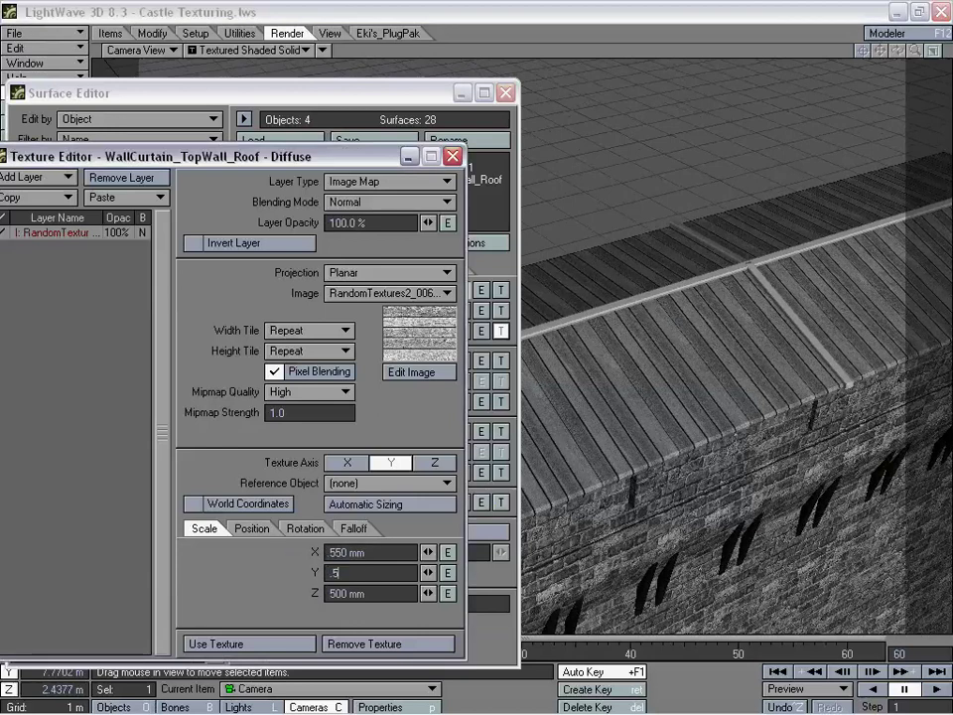
pyautogui.press('Tab')
pyautogui.write('.55')
pyautogui.press('Return')
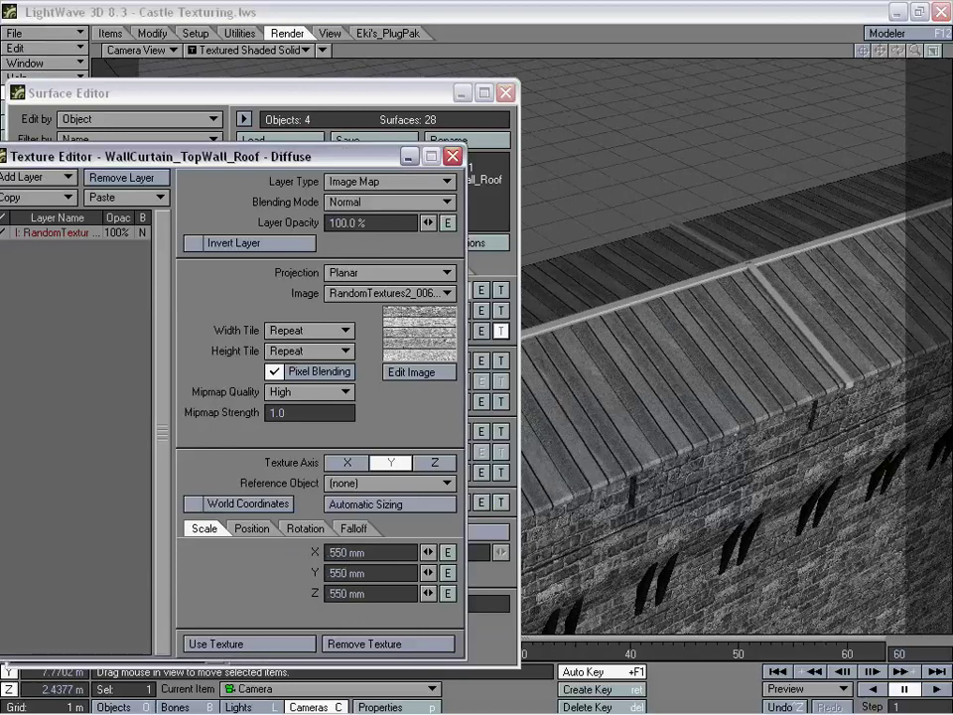
pyautogui.moveTo(728, 433); pyautogui.dragTo(723, 382)
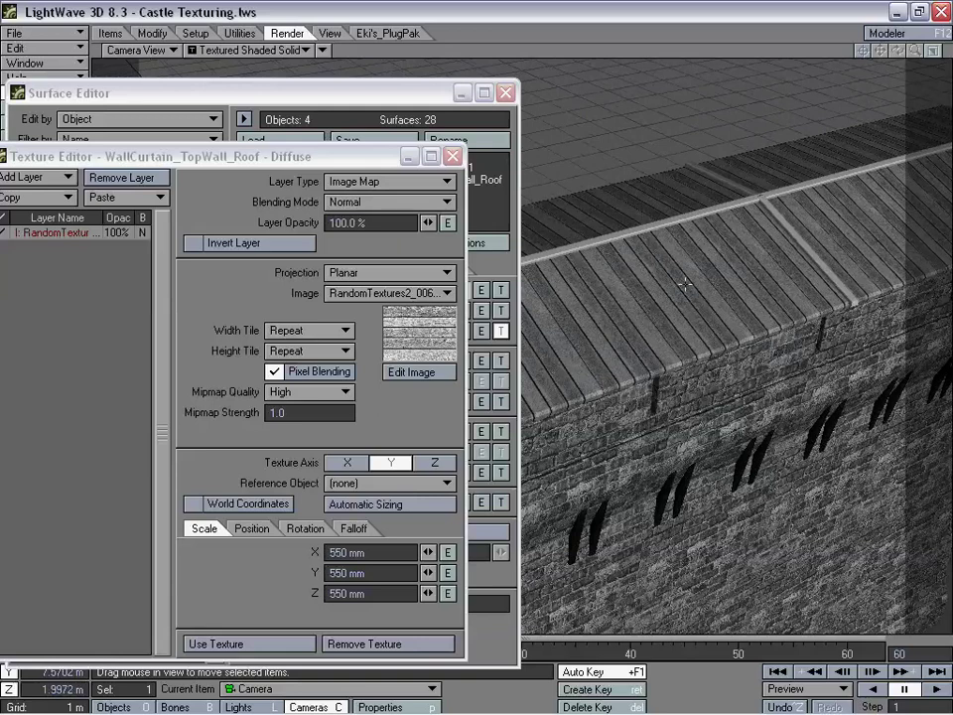
pyautogui.moveTo(684, 284); pyautogui.dragTo(682, 407)
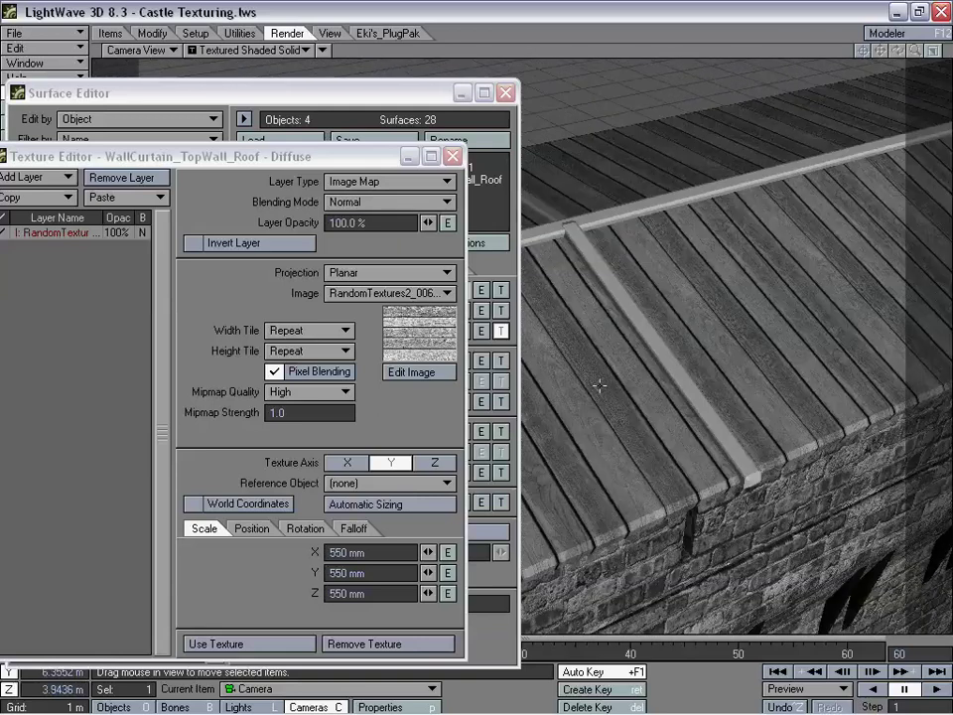
# - Check the planks on the wall roof from farther out and copy all layers of the roof's diffuse texture
pyautogui.moveTo(730, 306); pyautogui.dragTo(730, 447)
pyautogui.moveTo(695, 397); pyautogui.dragTo(695, 308)
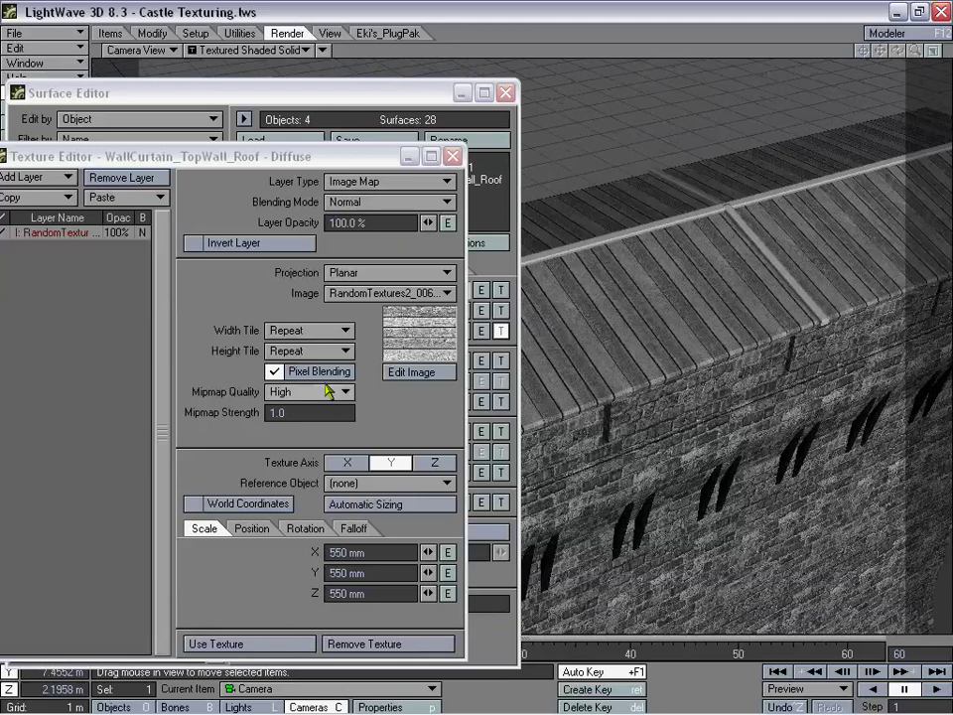
pyautogui.click(266, 646)
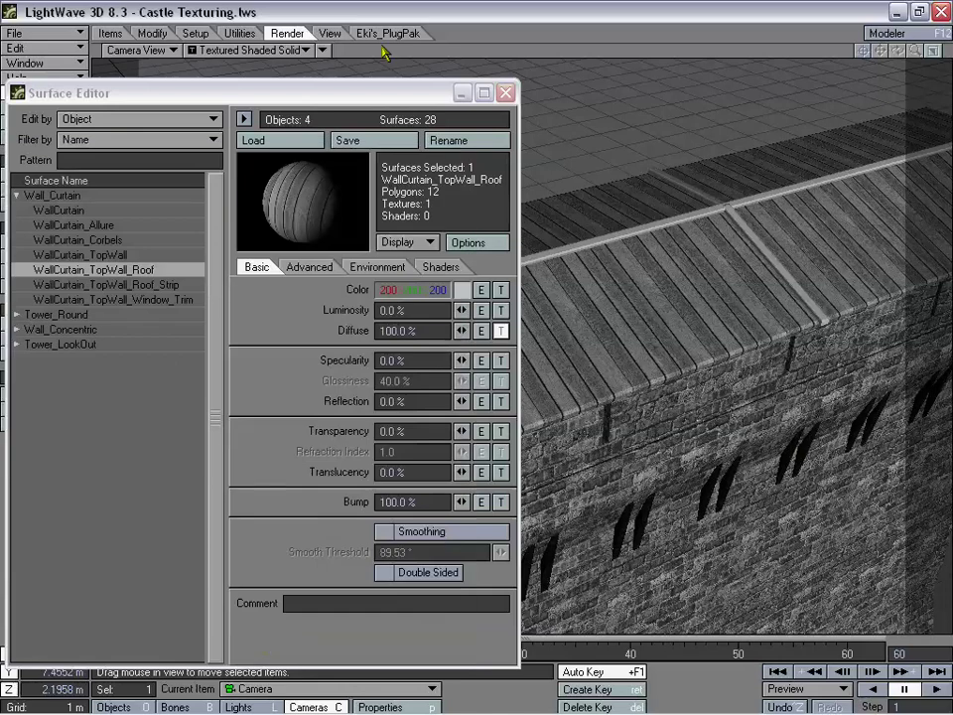
pyautogui.moveTo(149, 92); pyautogui.dragTo(125, 80)
pyautogui.click(470, 316)
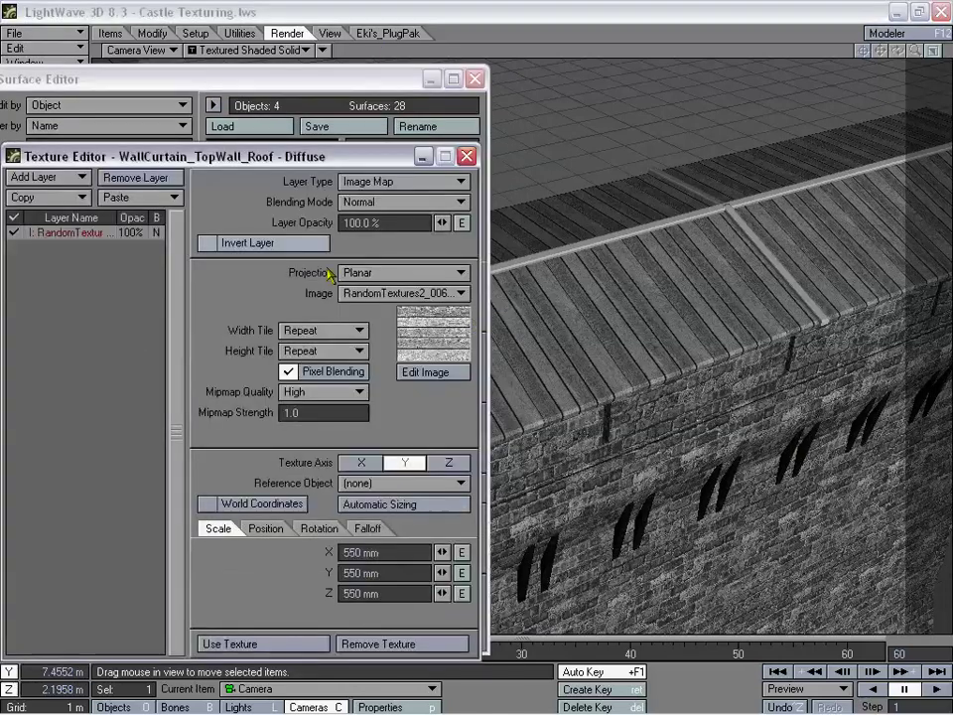
pyautogui.click(77, 216)
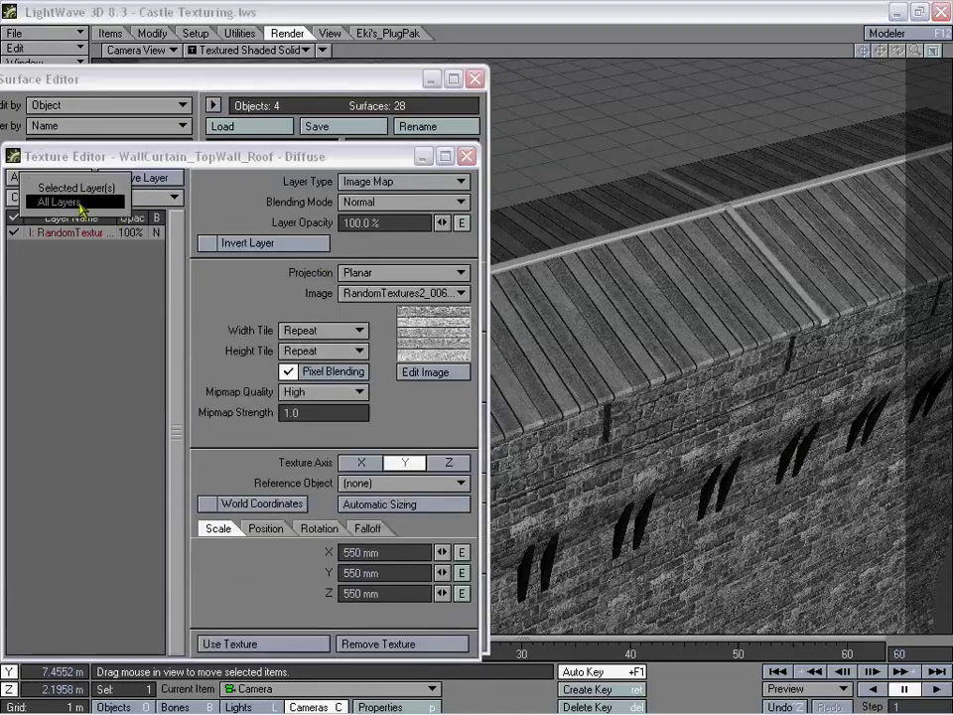
pyautogui.click(266, 644)
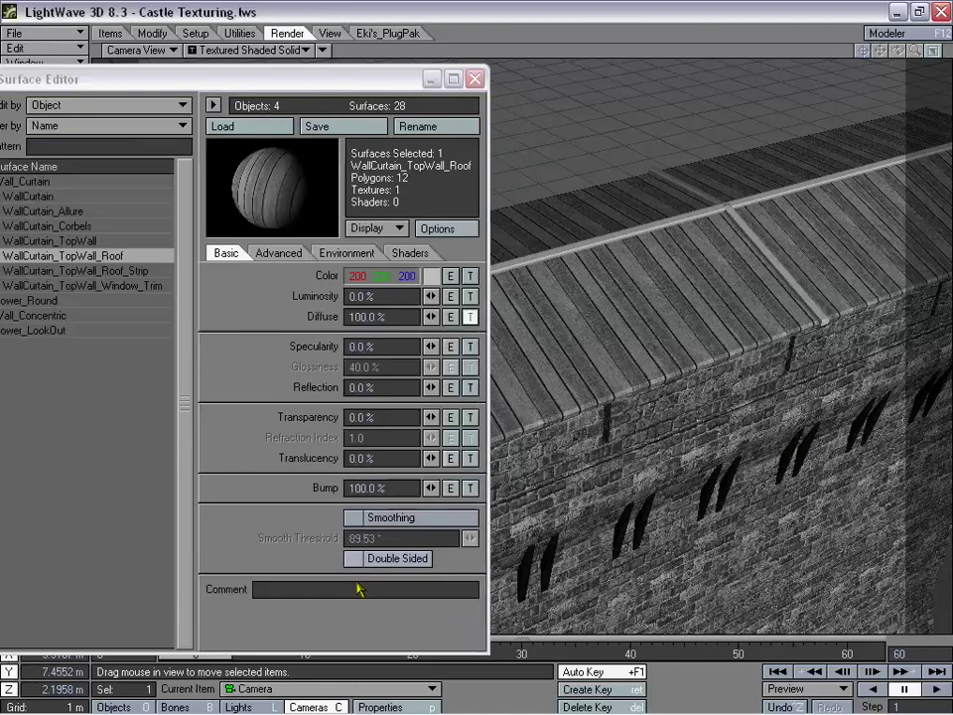
# - Give the roof a bump texture by replacing all its layers with the copied plank layer, and set the texture amplitude to 4
pyautogui.click(471, 487)
pyautogui.click(30, 177)
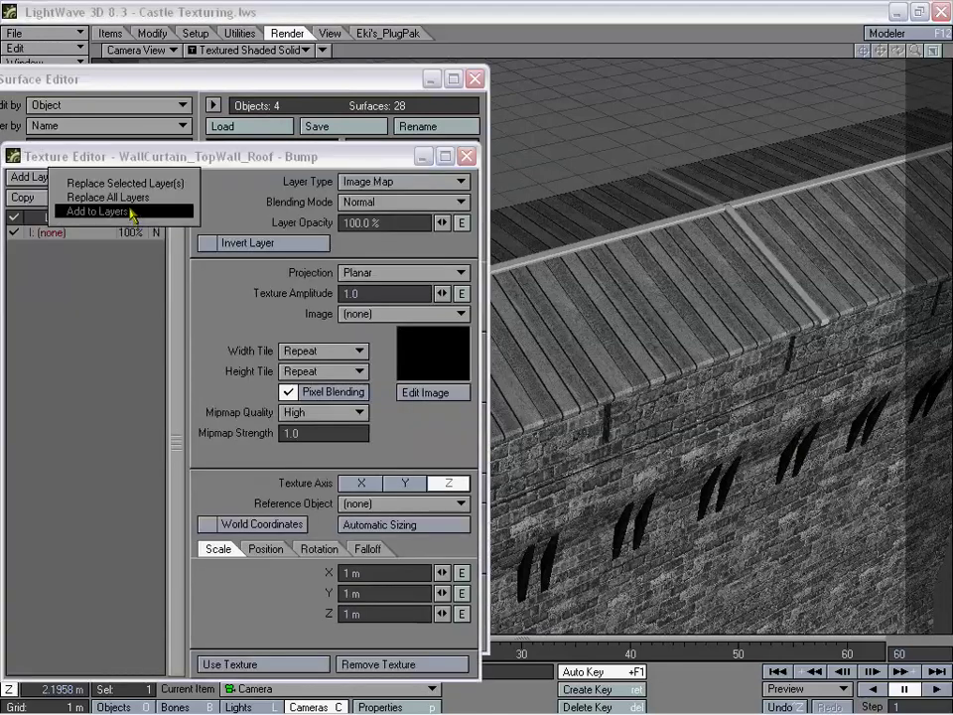
pyautogui.click(127, 198)
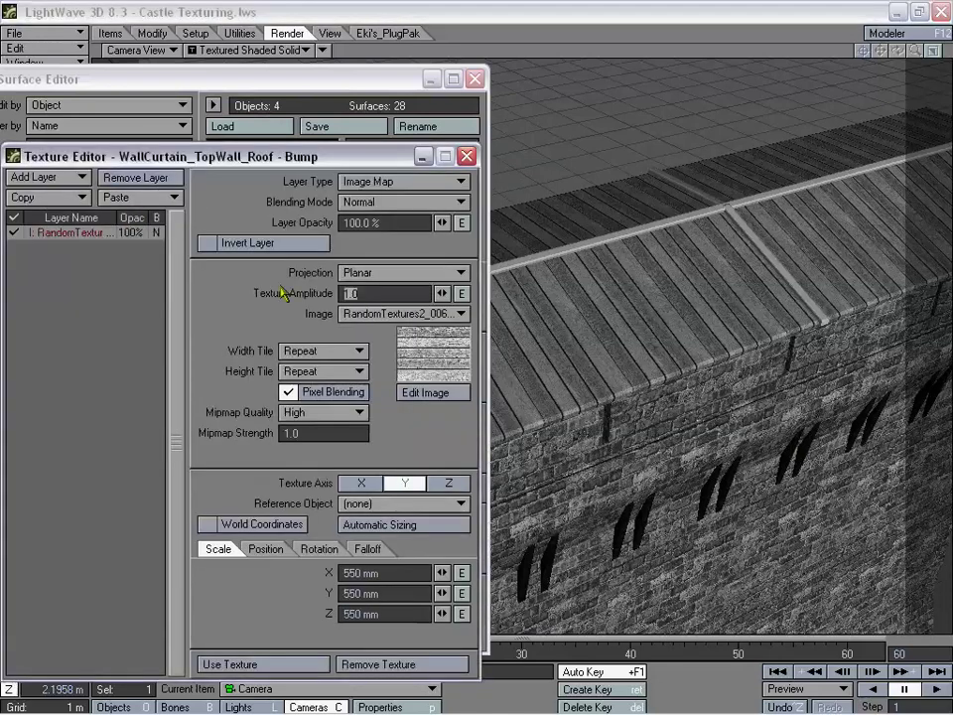
pyautogui.write('4')
pyautogui.press('Tab')
pyautogui.click(237, 664)
pyautogui.moveTo(368, 83); pyautogui.dragTo(378, 87)
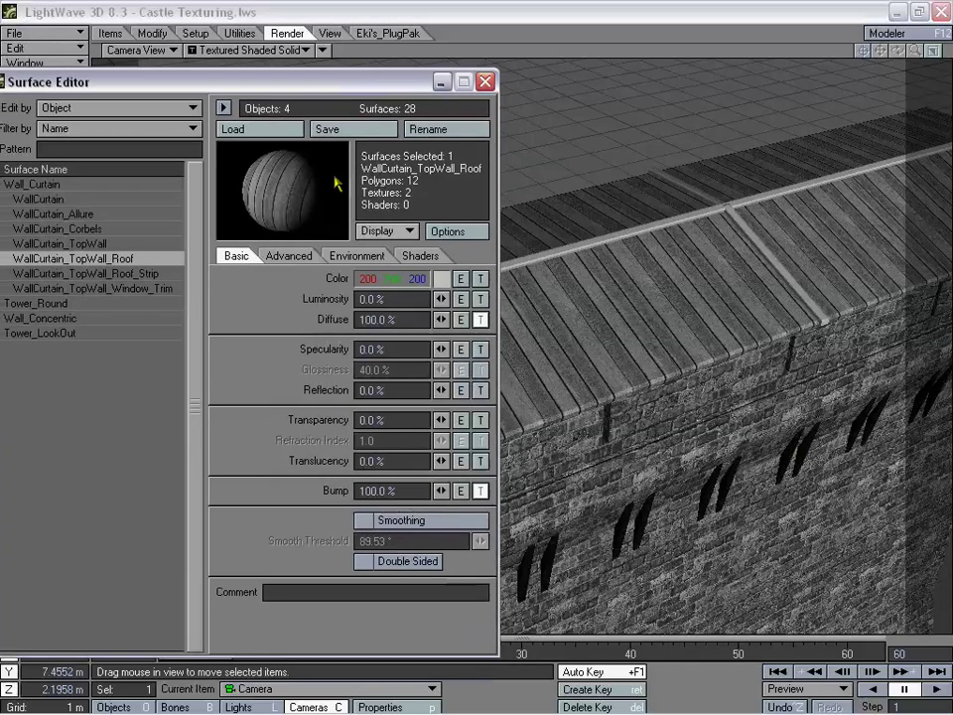
# - Set the base color of WallCurtain_TopWall_Roof to a dark brown with RGB 80, 73, 58
pyautogui.click(442, 282)
pyautogui.moveTo(228, 282)
pyautogui.mouseDown()
pyautogui.moveTo(234, 292)
pyautogui.moveTo(227, 283)
pyautogui.moveTo(239, 290)
pyautogui.moveTo(238, 281)
pyautogui.mouseUp()
pyautogui.click(396, 241)
pyautogui.click(403, 260)
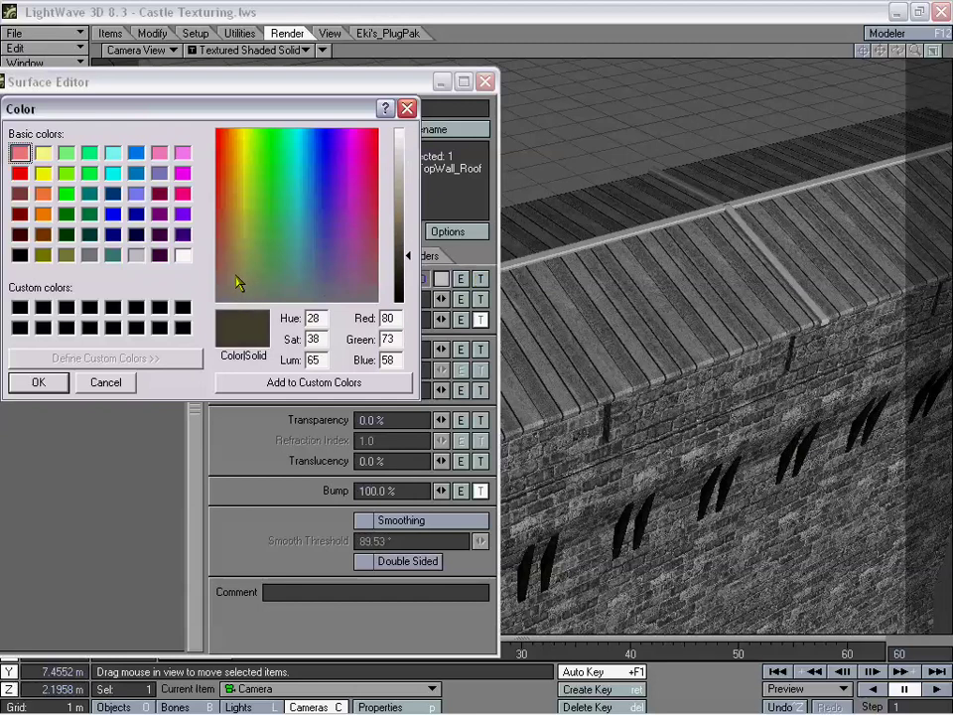
pyautogui.click(37, 382)
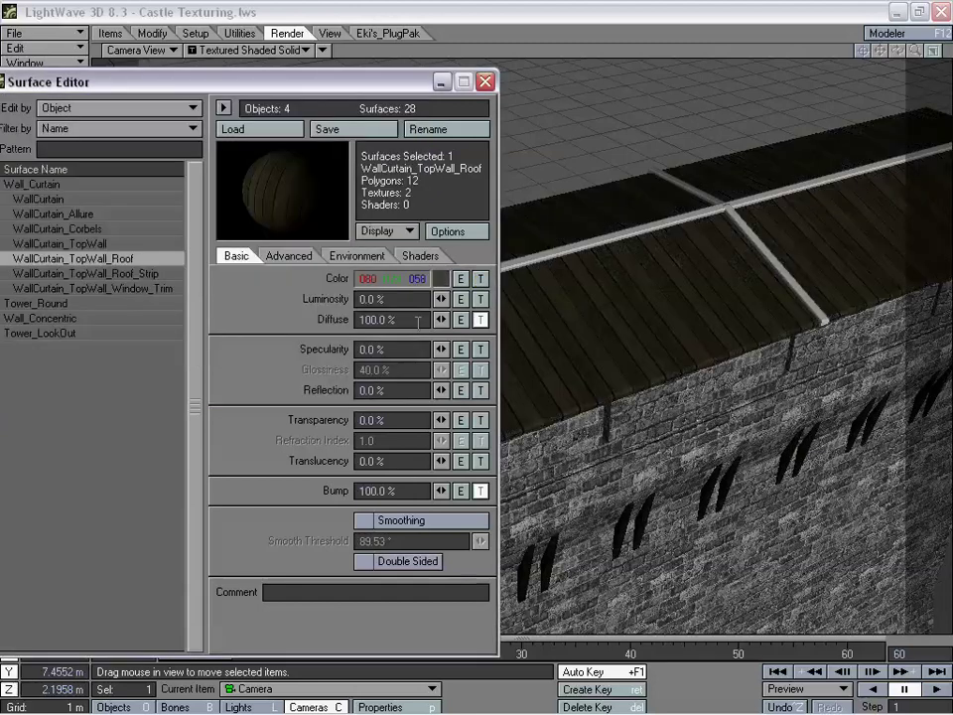
# - Try Additive and Multiply as the blending mode of the roof's diffuse plank layer
pyautogui.click(479, 320)
pyautogui.click(385, 203)
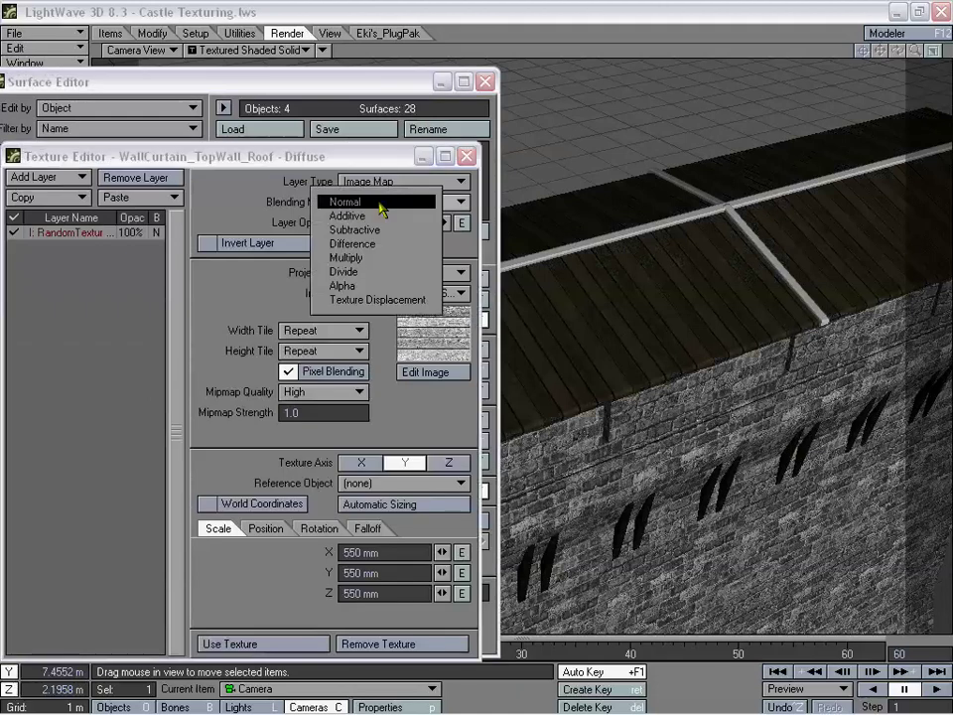
pyautogui.click(382, 216)
pyautogui.moveTo(371, 162); pyautogui.dragTo(441, 250)
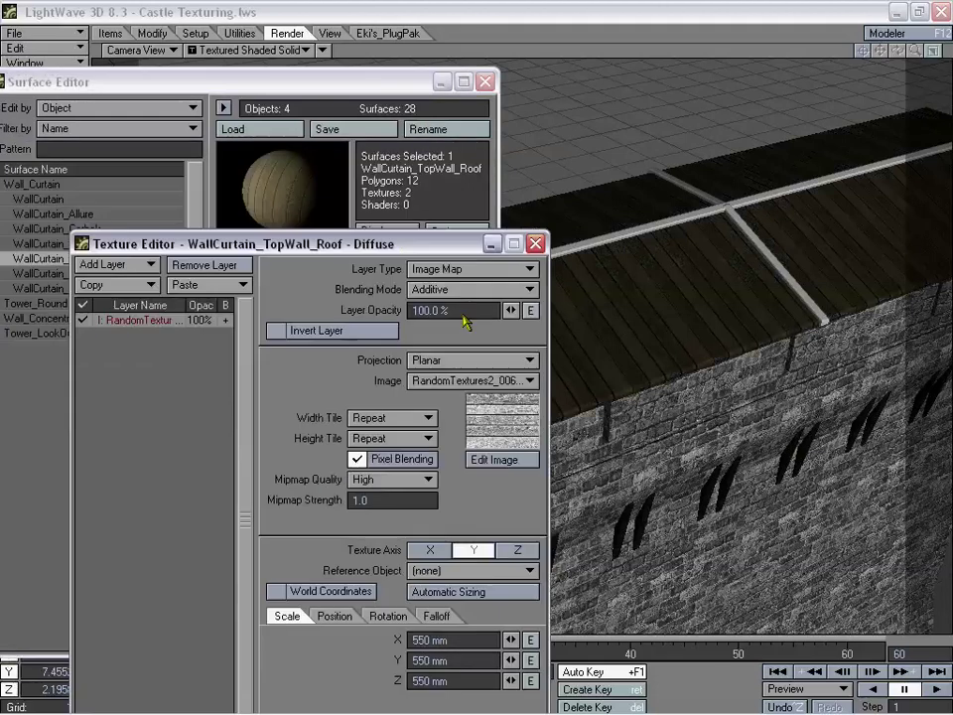
pyautogui.click(469, 289)
pyautogui.click(461, 336)
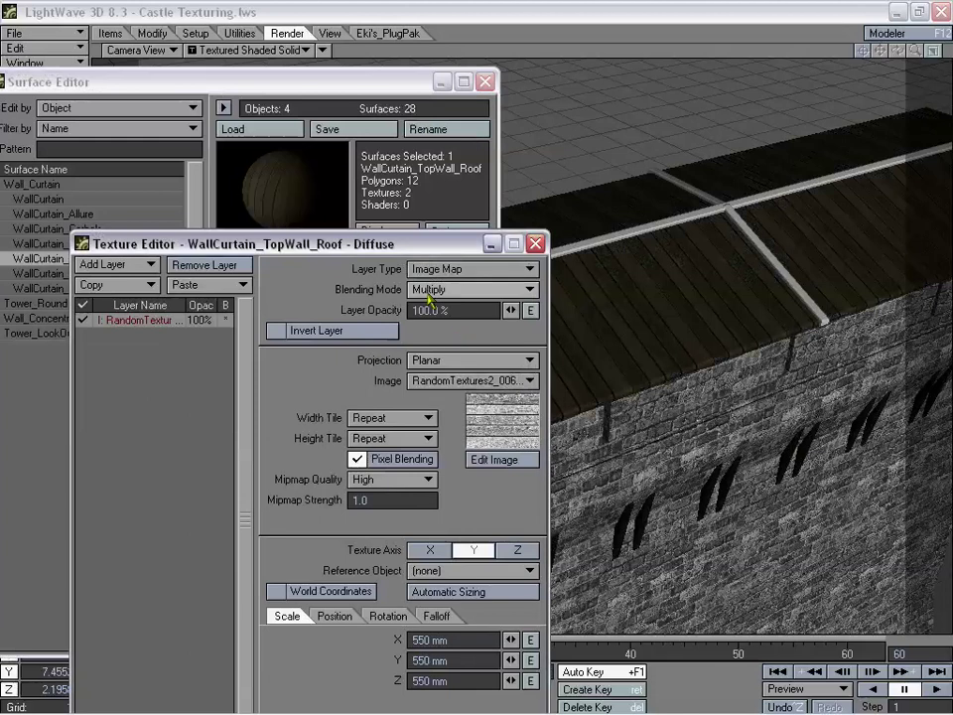
pyautogui.moveTo(370, 250); pyautogui.dragTo(296, 215)
pyautogui.click(437, 312)
pyautogui.click(426, 272)
pyautogui.click(304, 610)
# - Add a procedural Turbulence texture to the roof's color channel and make its texture color black (0, 0, 0)
pyautogui.click(478, 334)
pyautogui.click(383, 331)
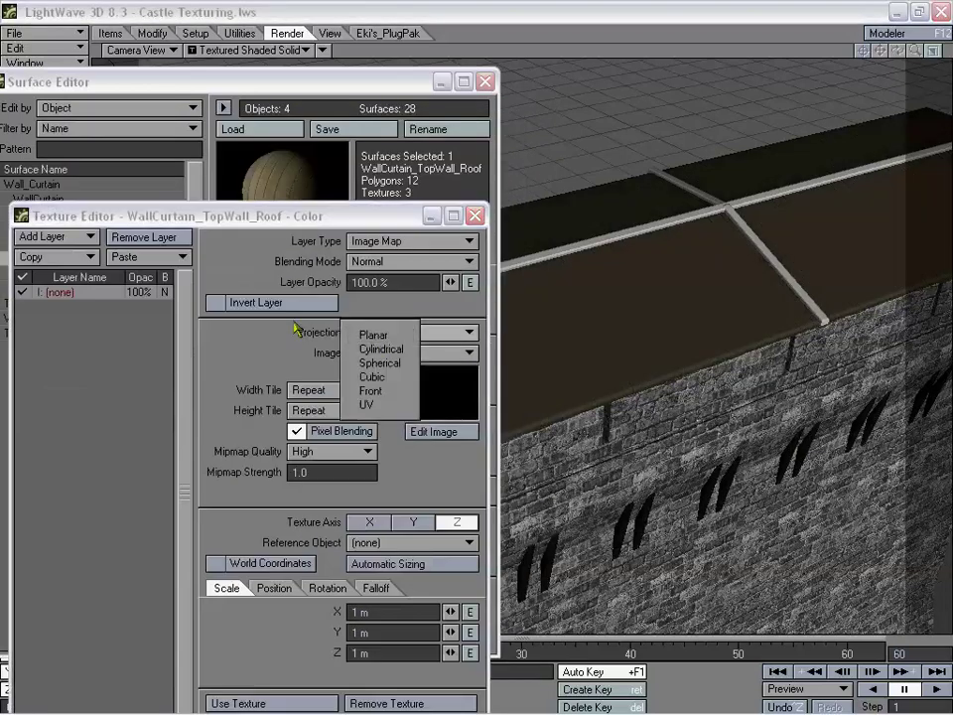
pyautogui.click(418, 246)
pyautogui.click(427, 255)
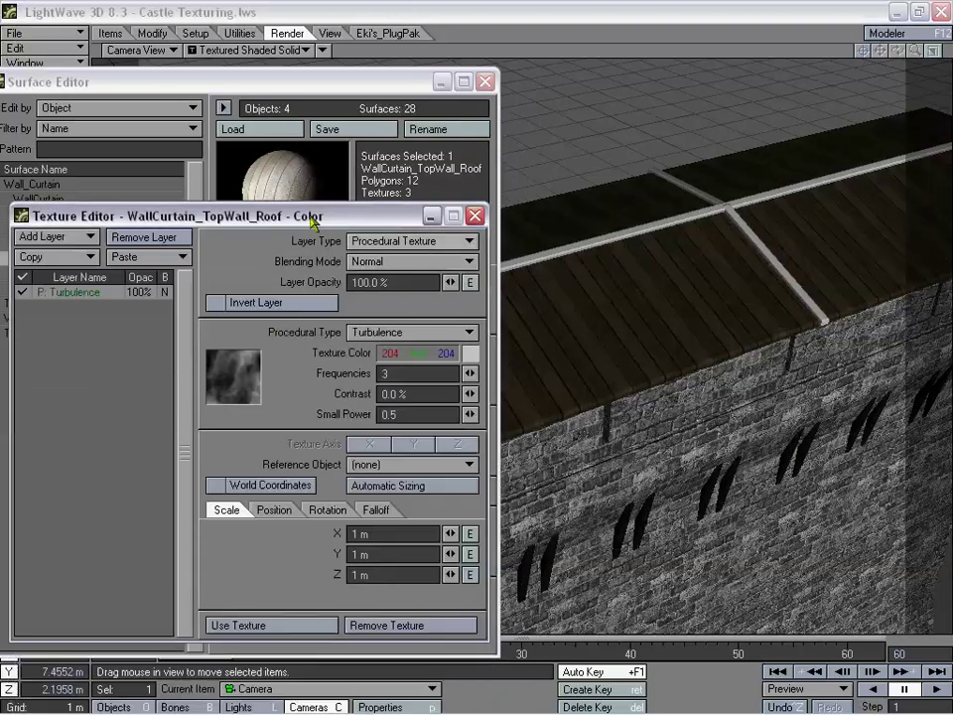
pyautogui.moveTo(308, 228); pyautogui.dragTo(326, 256)
pyautogui.click(488, 381)
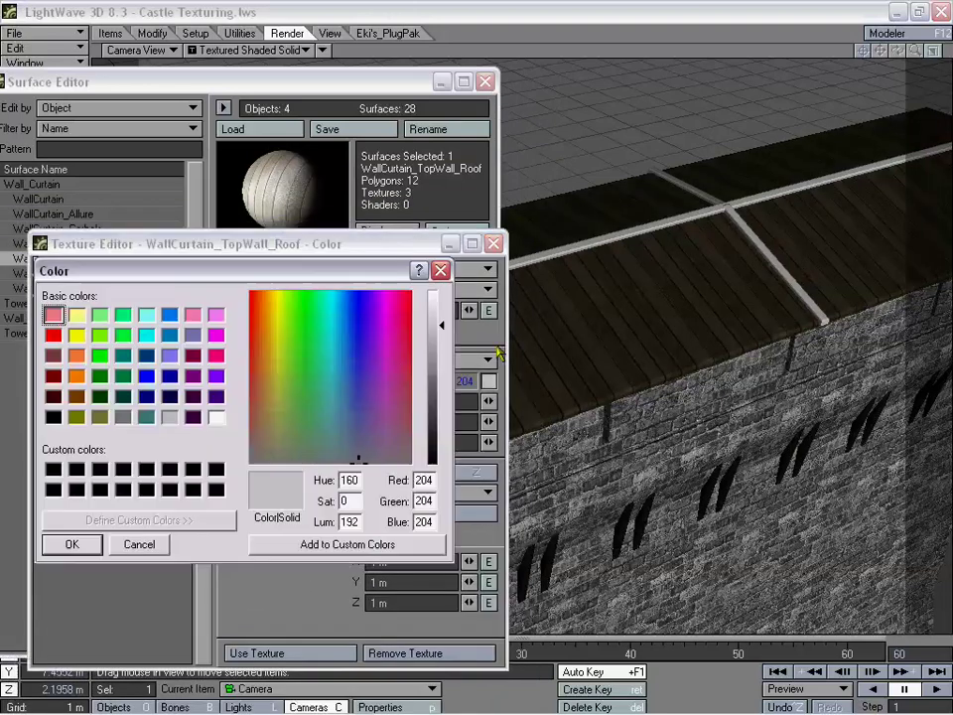
pyautogui.moveTo(445, 379); pyautogui.dragTo(446, 467)
pyautogui.click(71, 544)
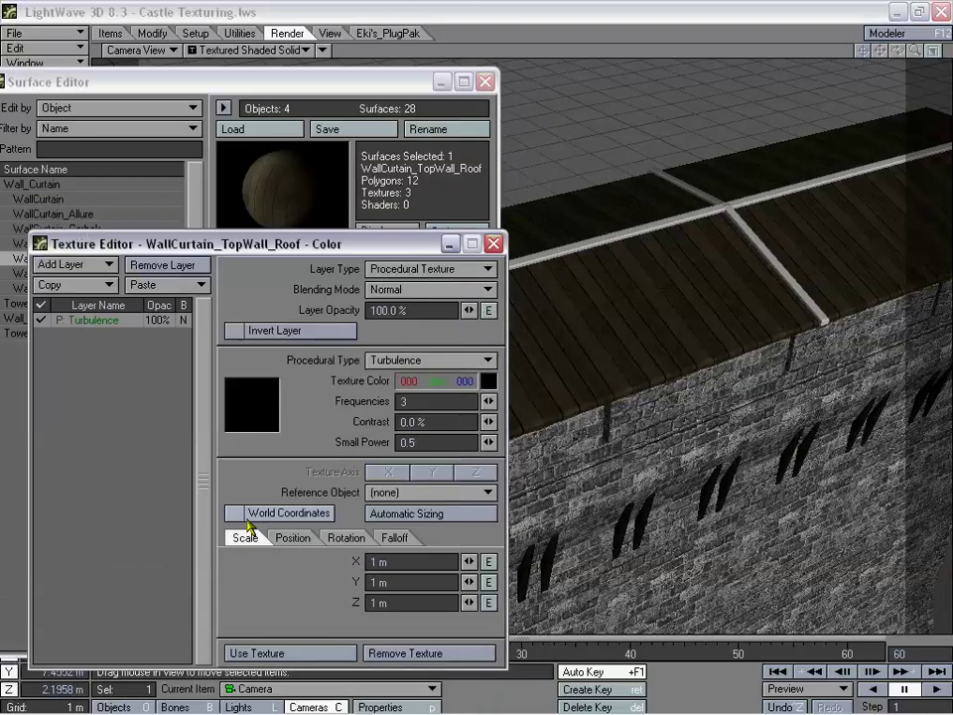
# - Try 56% layer opacity for the roof's Turbulence color layer and settle on 63%
pyautogui.click(403, 310)
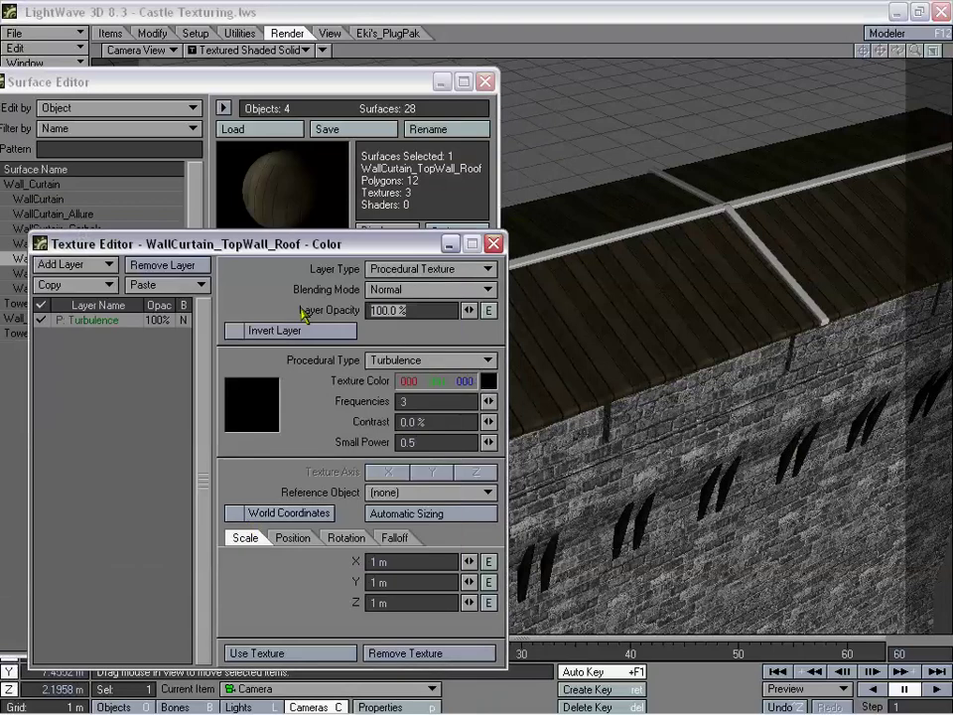
pyautogui.write('56')
pyautogui.press('Return')
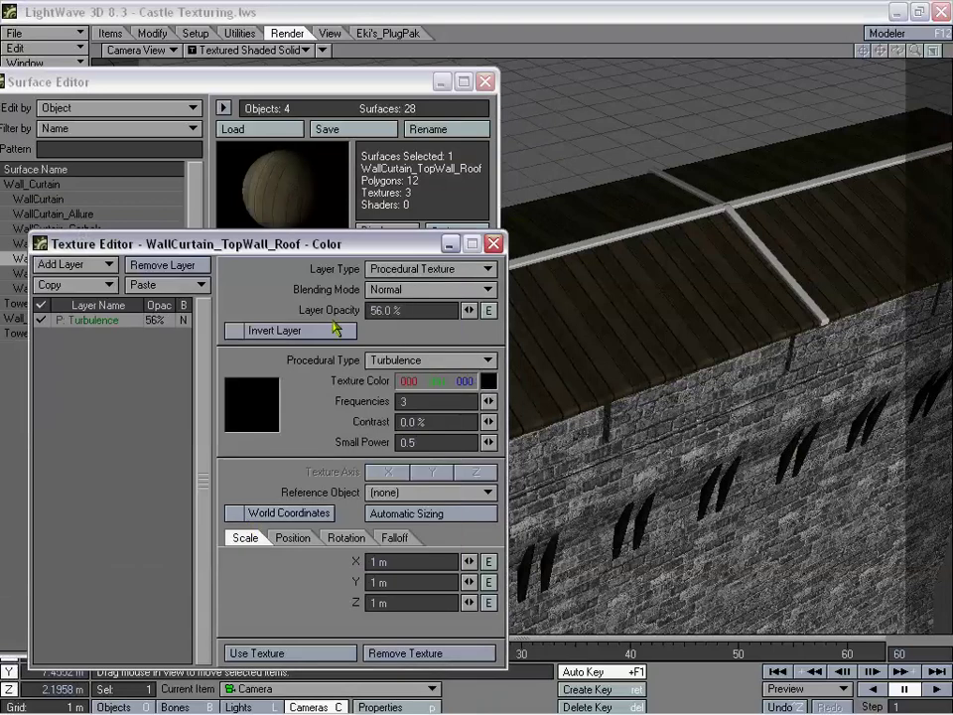
pyautogui.click(417, 311)
pyautogui.write('63')
pyautogui.press('Return')
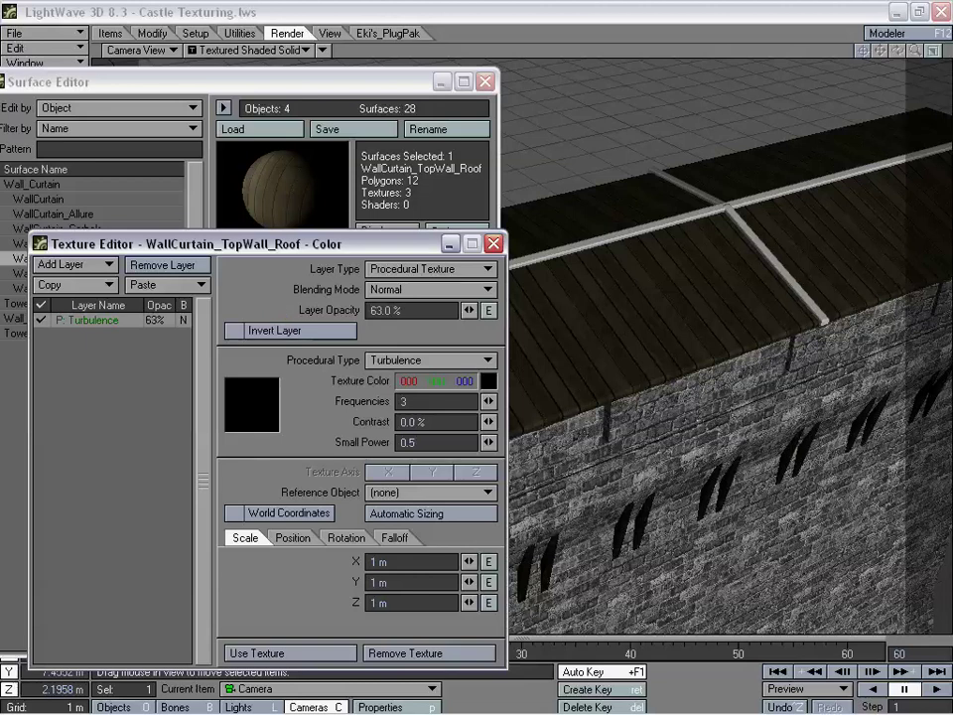
# - Set the Turbulence layer's frequencies to 6, contrast to 3% and small power to 0.818
pyautogui.click(415, 401)
pyautogui.write('6')
pyautogui.press('Tab')
pyautogui.write('3')
pyautogui.press('Tab')
pyautogui.press('Return')
# - Set the X scale of the roof's Turbulence color layer to 2 m and apply the texture
pyautogui.click(292, 542)
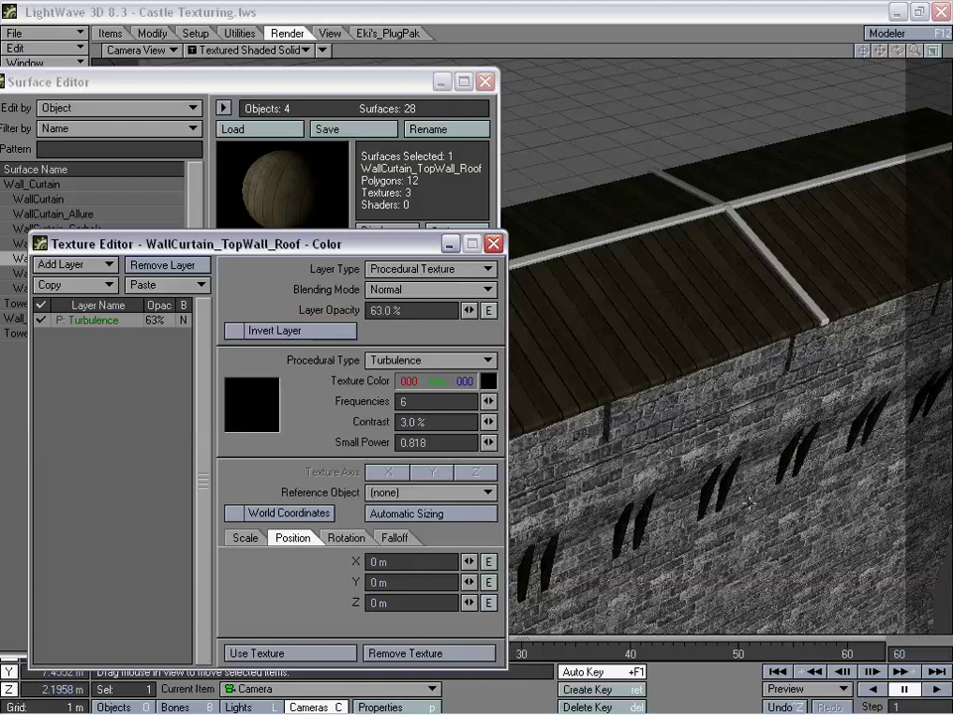
pyautogui.moveTo(392, 564); pyautogui.dragTo(331, 561)
pyautogui.click(245, 538)
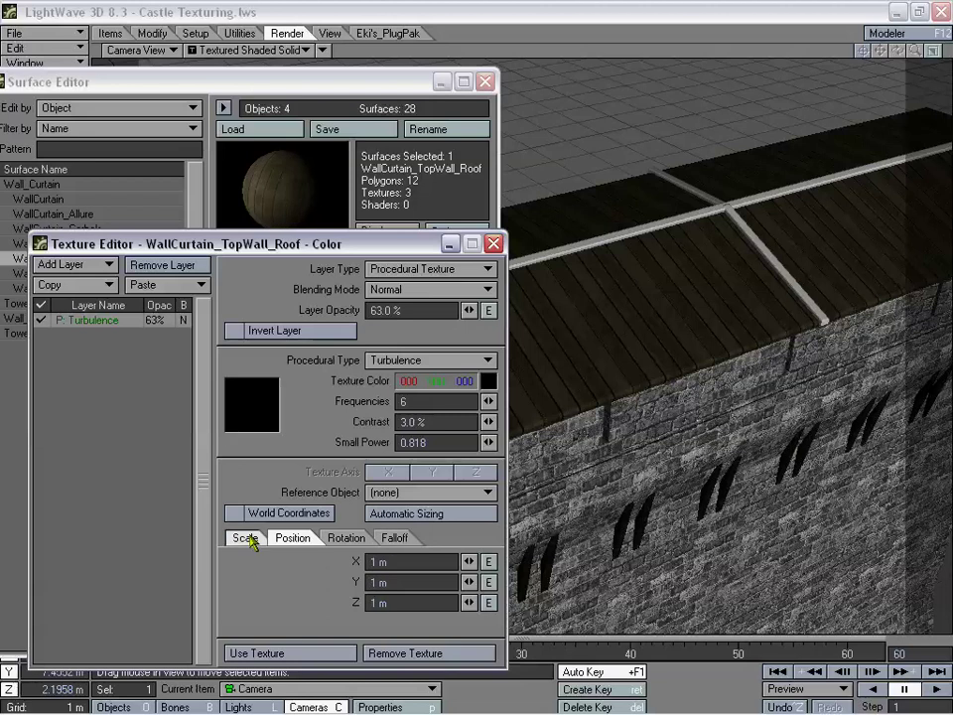
pyautogui.moveTo(333, 243); pyautogui.dragTo(294, 245)
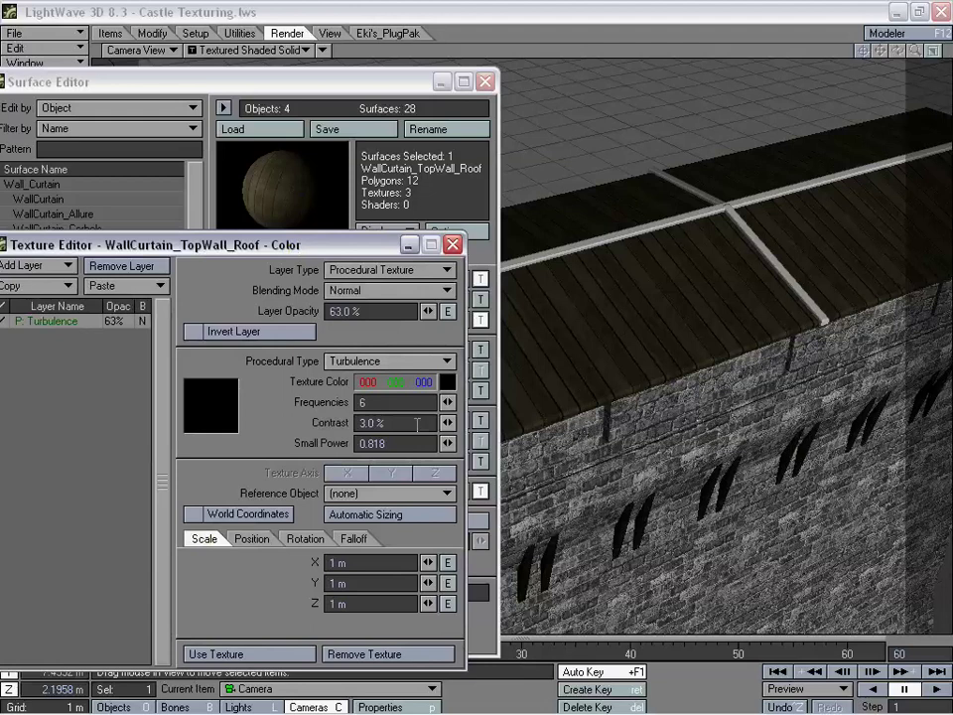
pyautogui.click(360, 563)
pyautogui.write('2')
pyautogui.press('Return')
pyautogui.click(289, 647)
pyautogui.moveTo(304, 85); pyautogui.dragTo(345, 103)
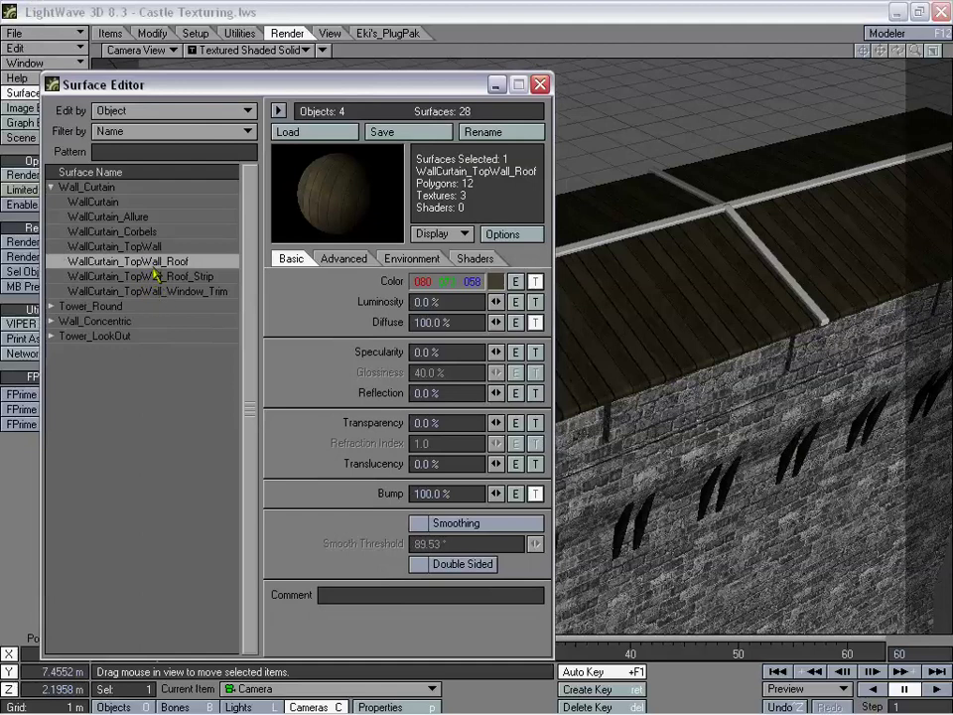
# - Copy the WallCurtain_Allure surface settings and paste them onto WallCurtain_TopWall_Roof_Strip
pyautogui.click(143, 216)
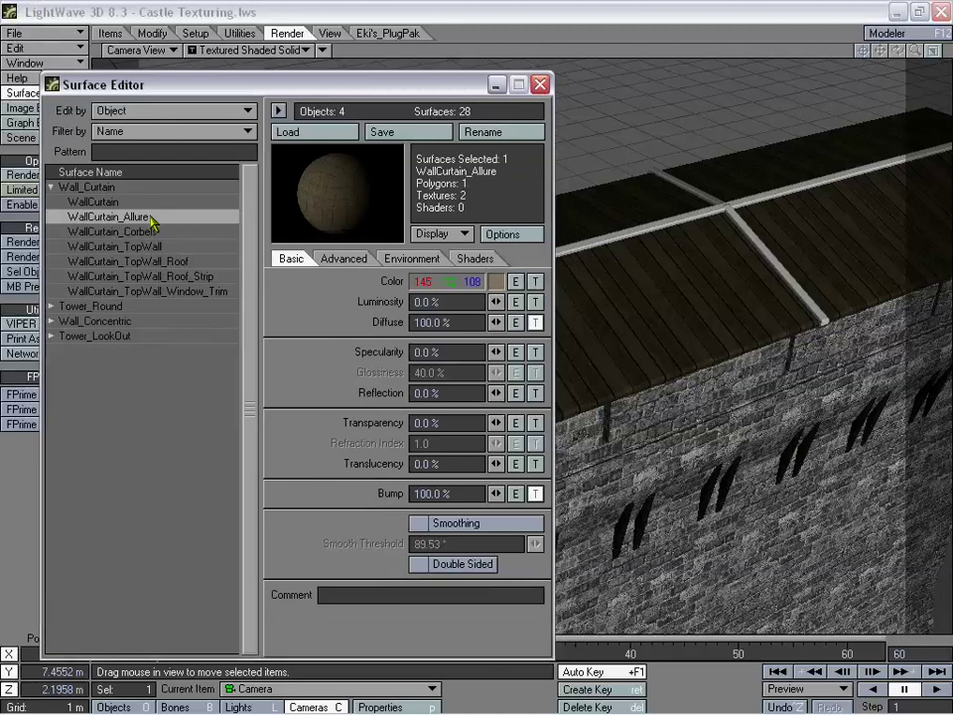
pyautogui.click(164, 277)
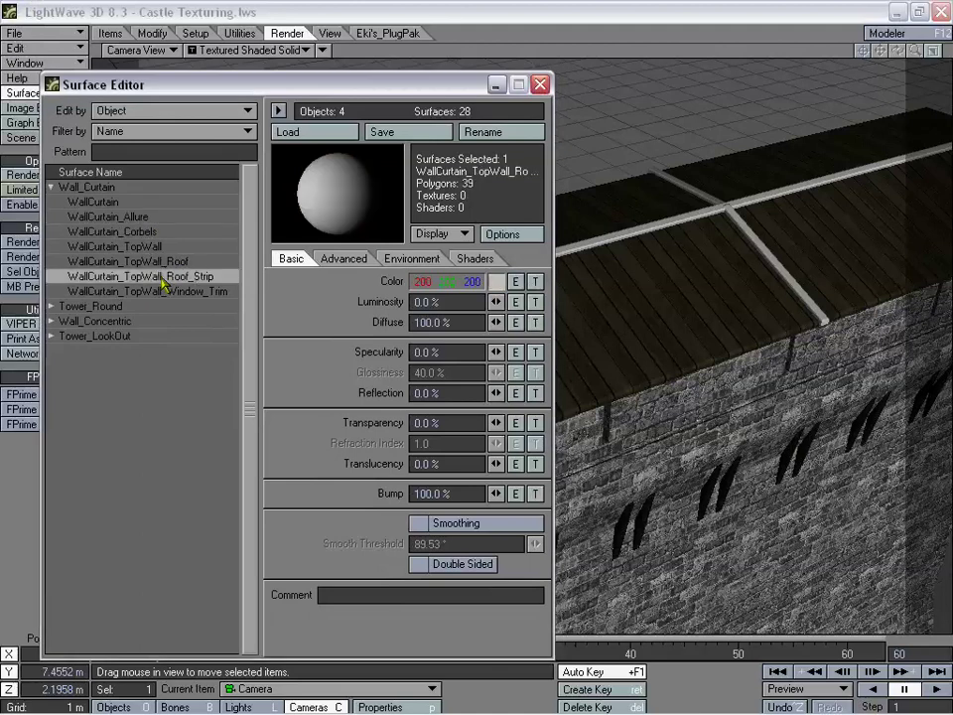
pyautogui.rightClick(166, 282)
pyautogui.click(164, 272)
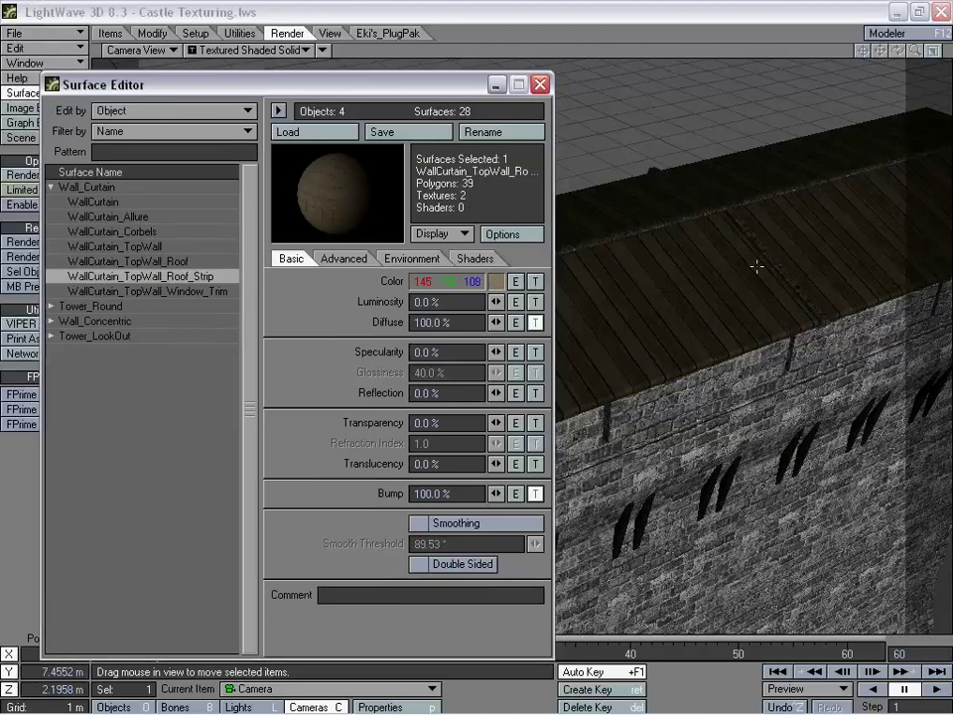
# - Inspect the roof strips up close and render the current frame to check the strips and planks
pyautogui.moveTo(757, 266); pyautogui.dragTo(756, 198)
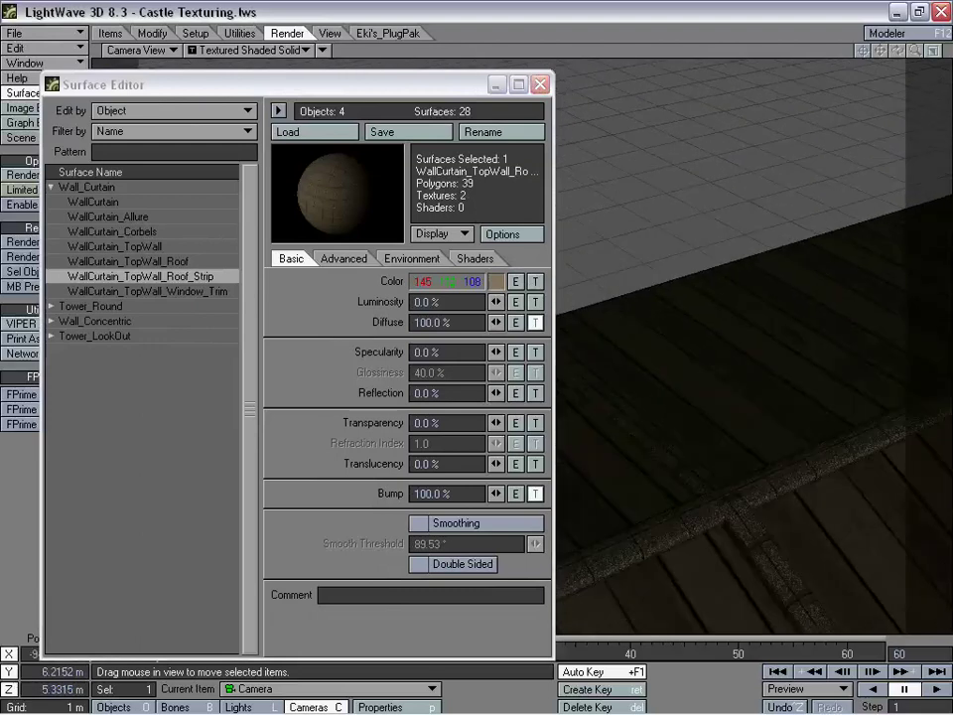
pyautogui.moveTo(695, 495); pyautogui.dragTo(702, 465)
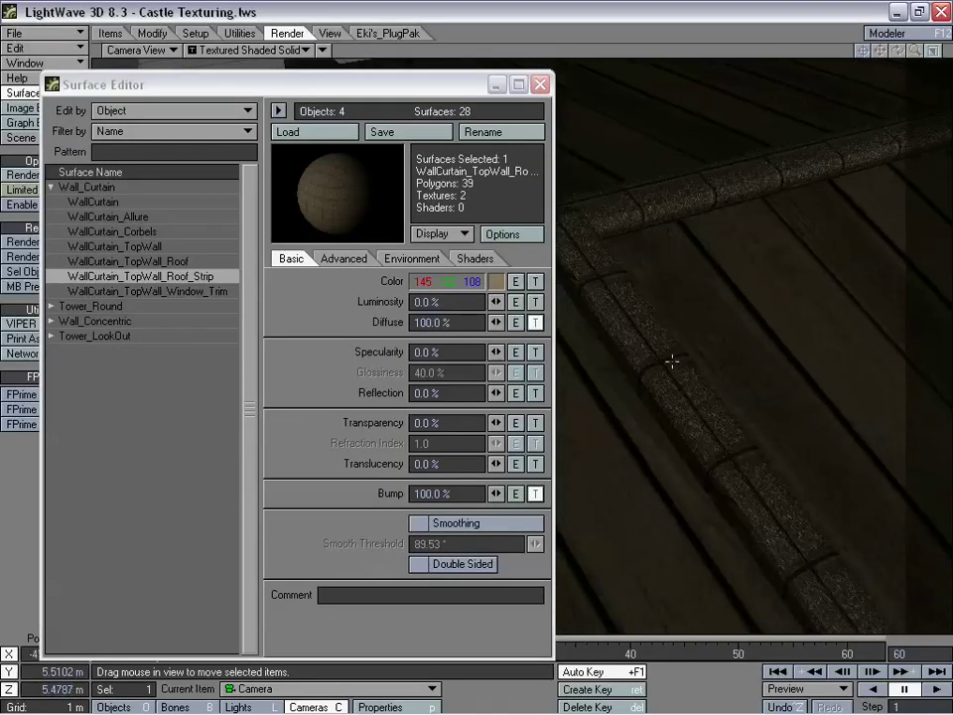
pyautogui.moveTo(673, 363)
pyautogui.mouseDown()
pyautogui.moveTo(672, 387)
pyautogui.moveTo(672, 363)
pyautogui.mouseUp()
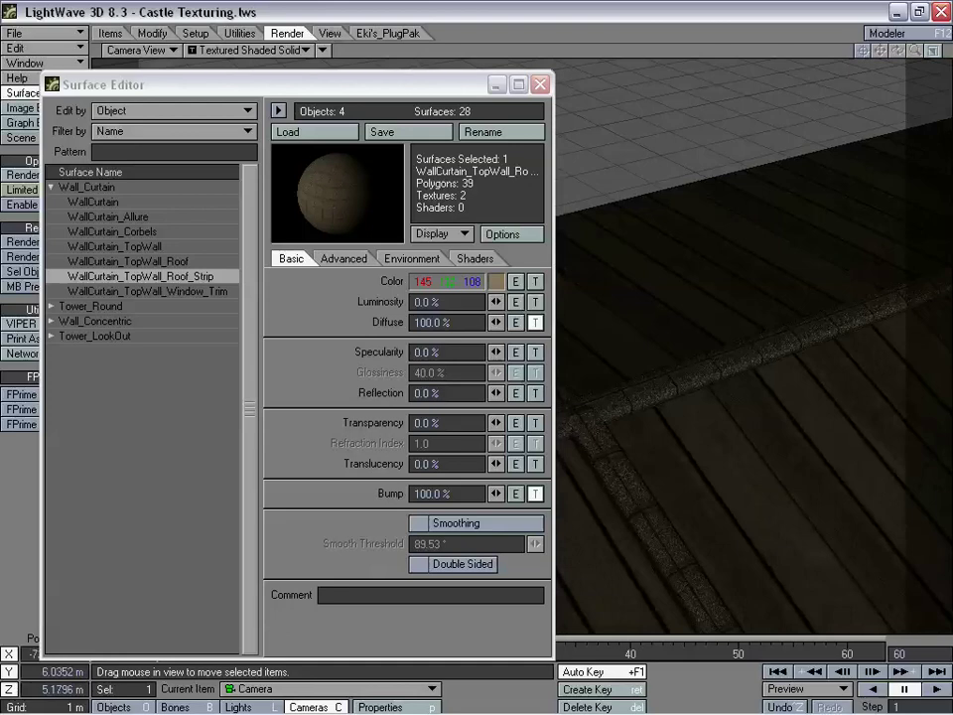
pyautogui.moveTo(686, 458); pyautogui.dragTo(709, 310)
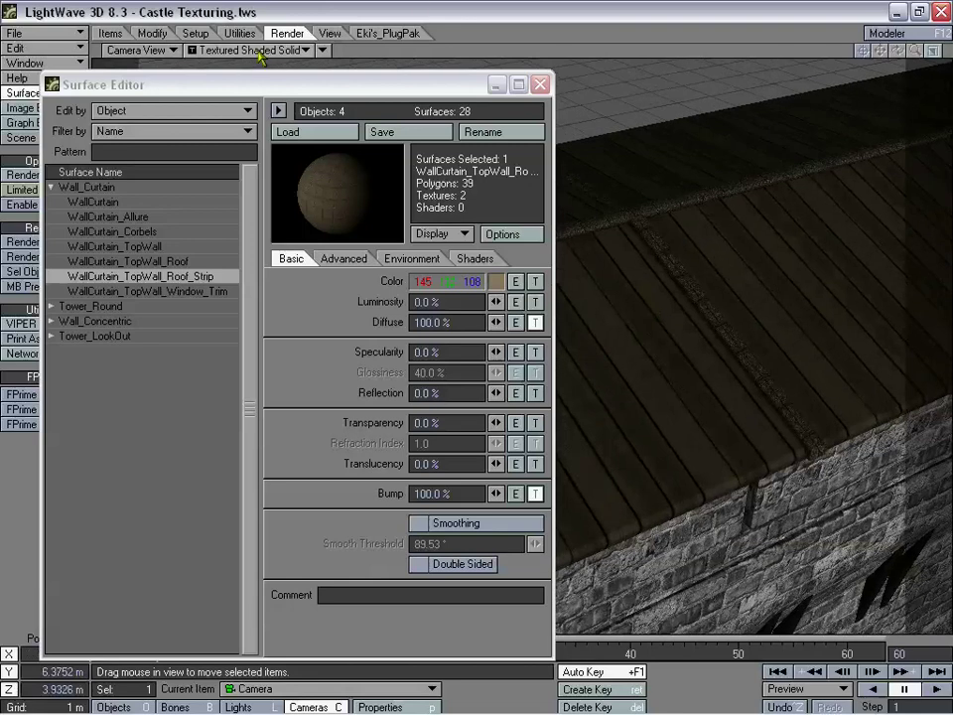
pyautogui.moveTo(149, 86); pyautogui.dragTo(181, 82)
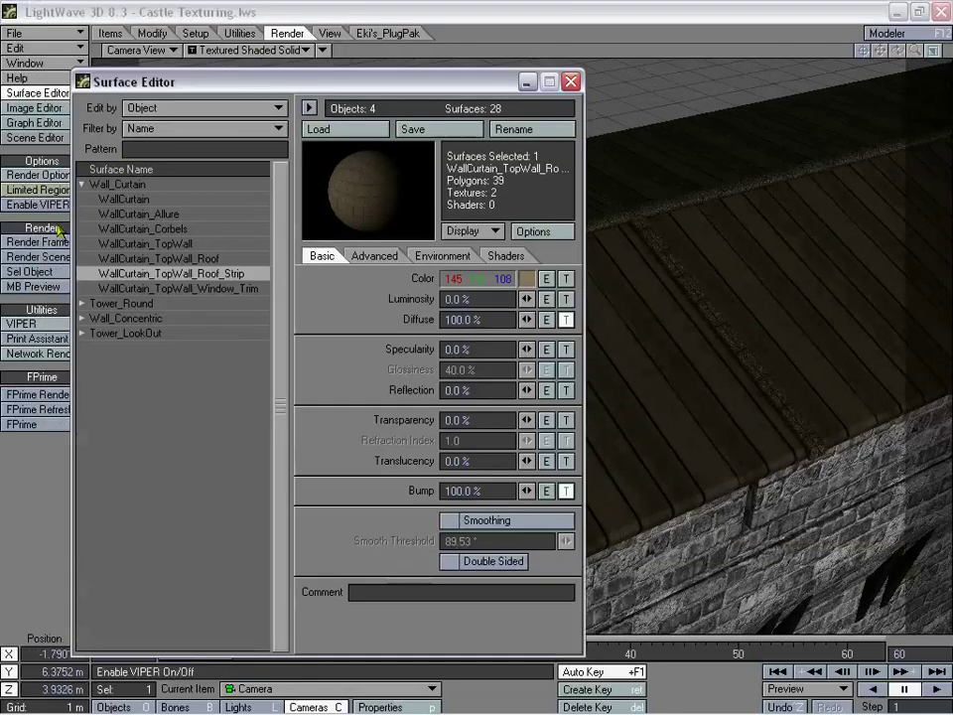
pyautogui.click(40, 242)
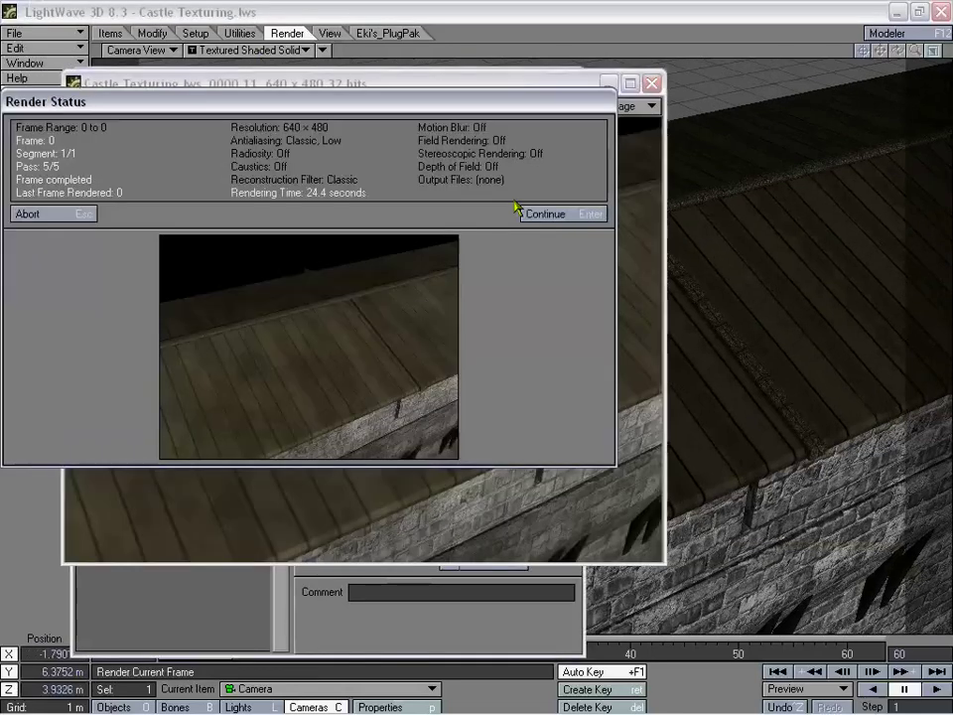
pyautogui.click(547, 214)
pyautogui.moveTo(402, 87); pyautogui.dragTo(438, 104)
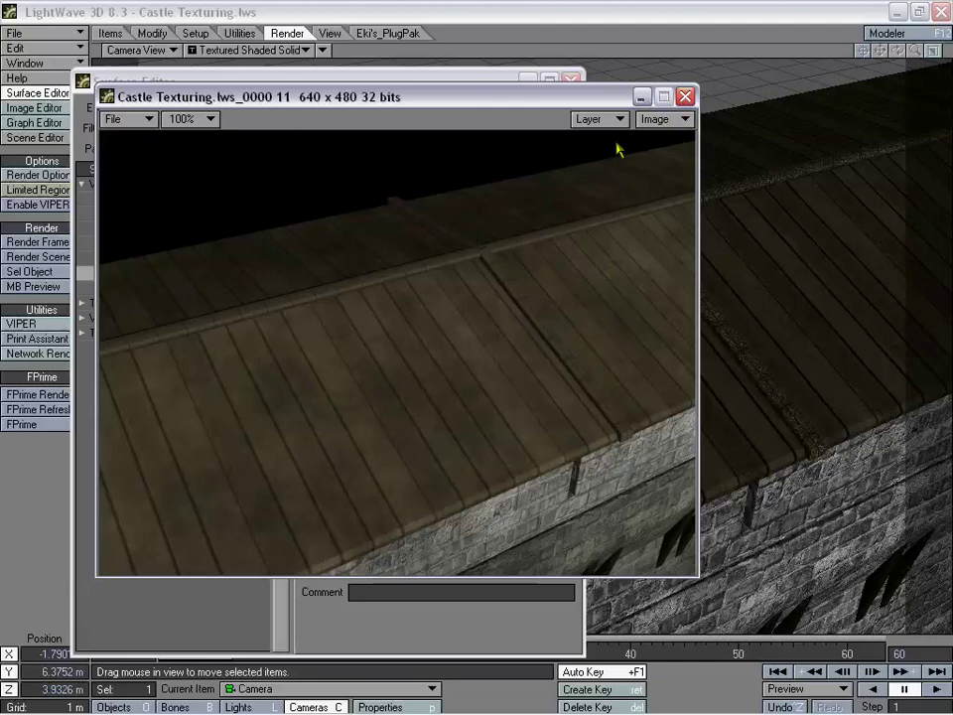
pyautogui.click(510, 75)
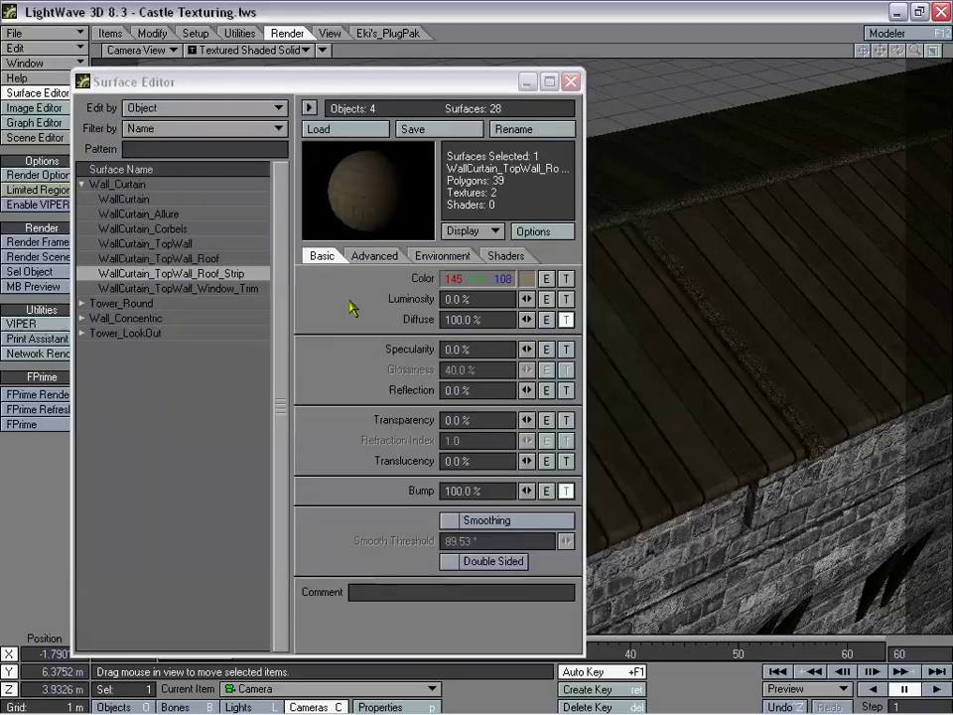
# - Darken the base color of WallCurtain_TopWall_Roof_Strip to red 94 and blue 70
pyautogui.click(526, 279)
pyautogui.click(484, 246)
pyautogui.click(115, 384)
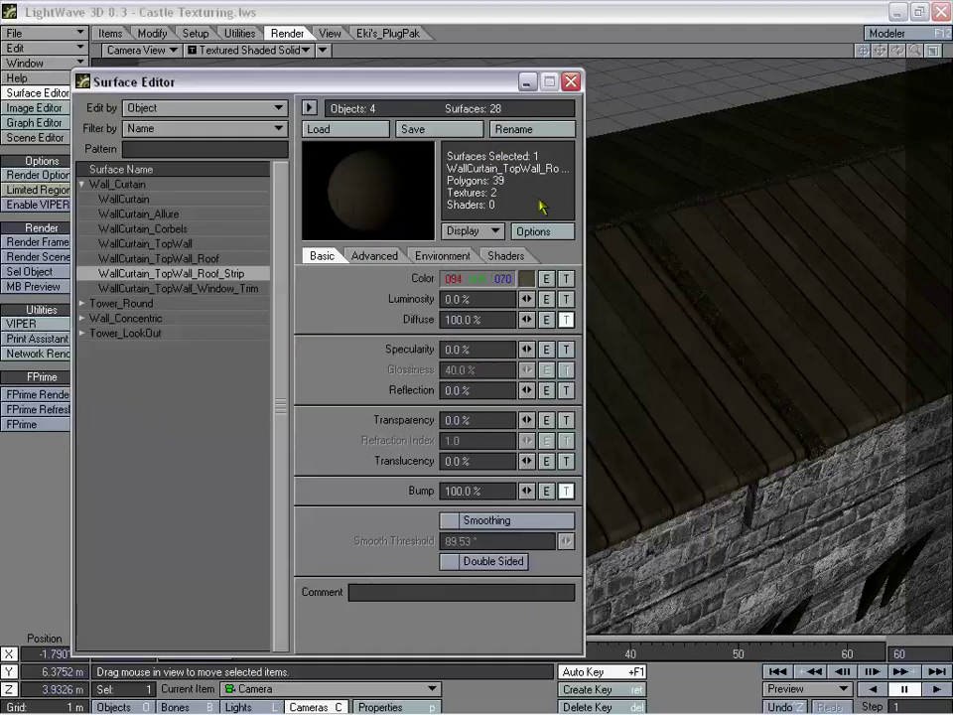
# - Set the opacity of WallCurtain_TopWall_Roof's Turbulence color layer to 78% and apply the texture
pyautogui.click(187, 259)
pyautogui.click(566, 279)
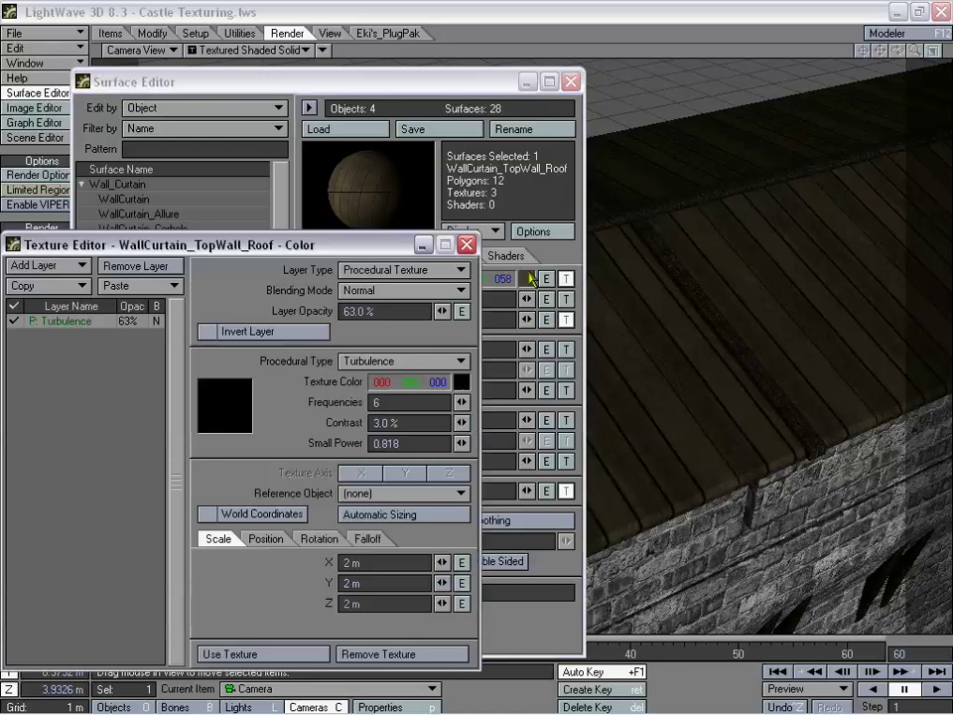
pyautogui.click(394, 311)
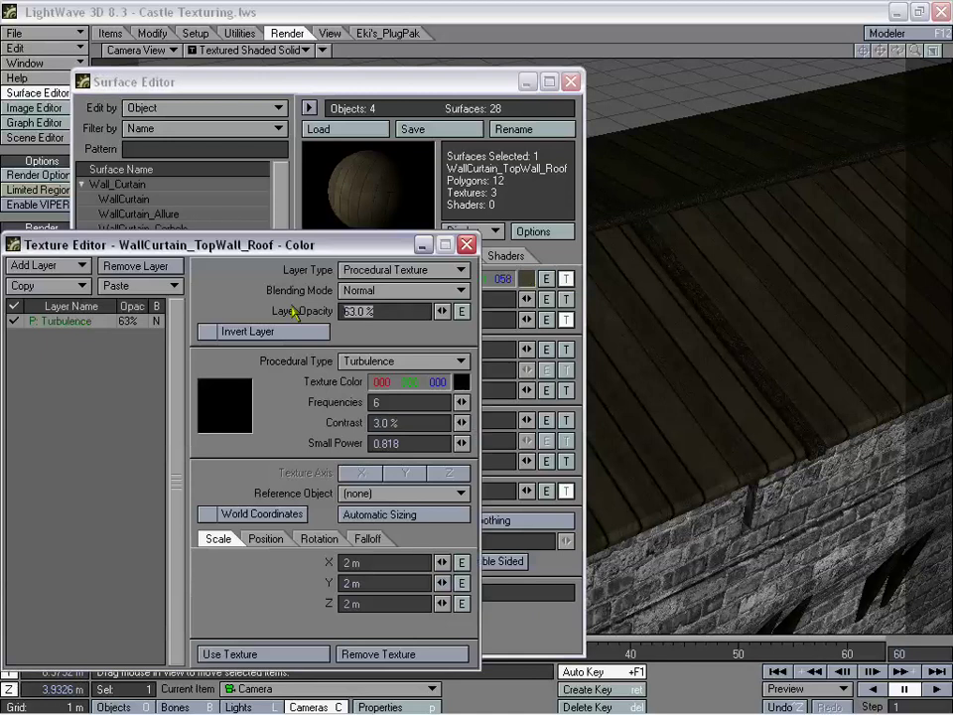
pyautogui.write('78')
pyautogui.press('Return')
pyautogui.click(262, 653)
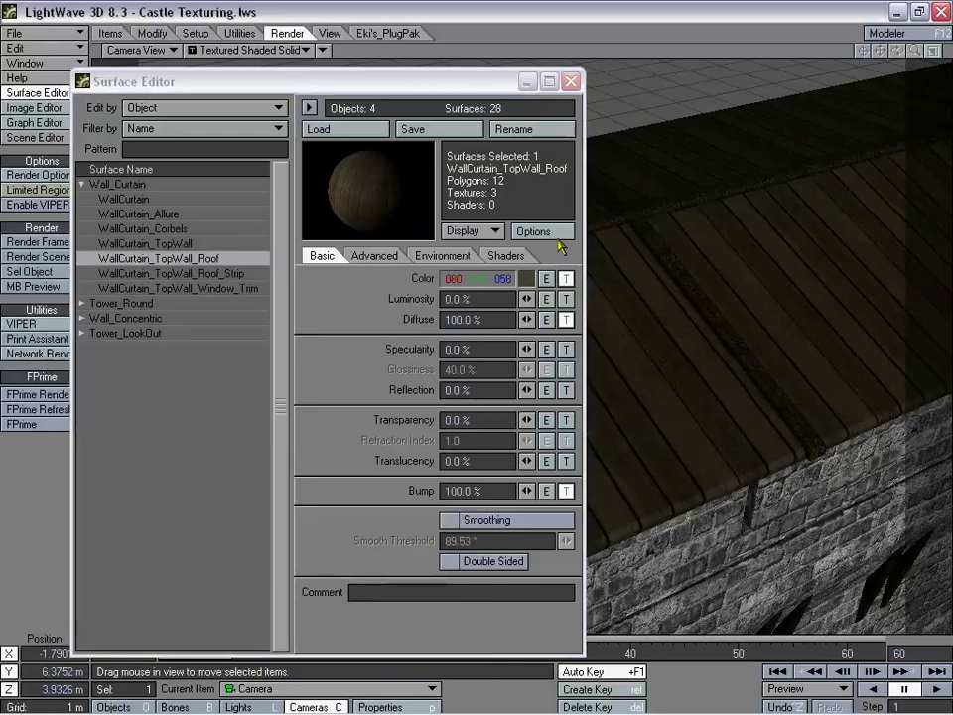
# - Review the bump texture settings of WallCurtain_TopWall_Roof and close the Surface Editor
pyautogui.moveTo(391, 85); pyautogui.dragTo(357, 79)
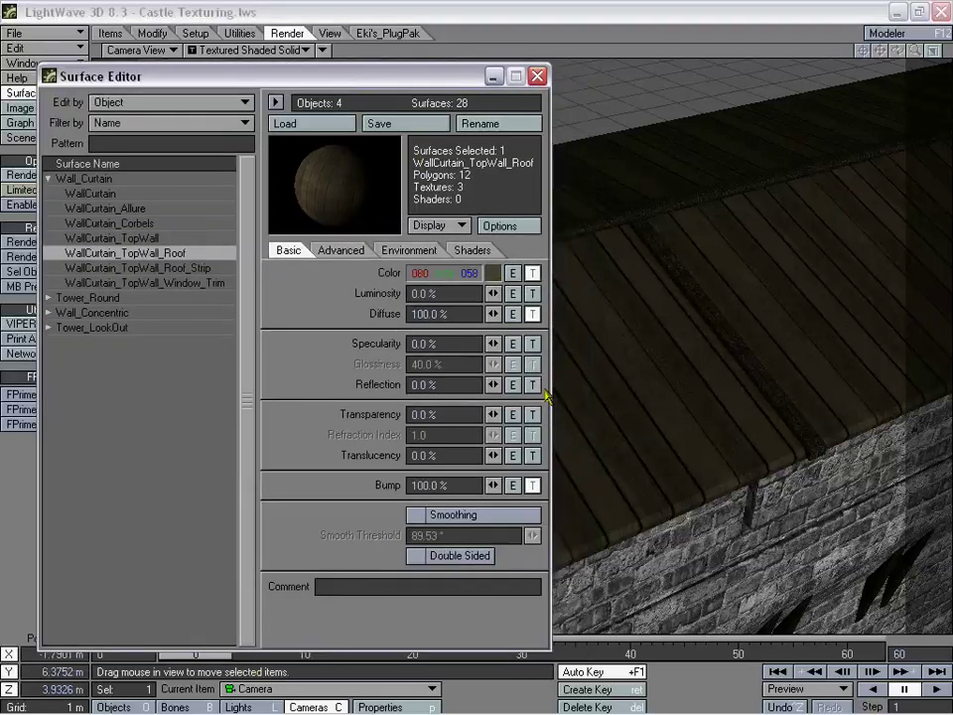
pyautogui.click(533, 485)
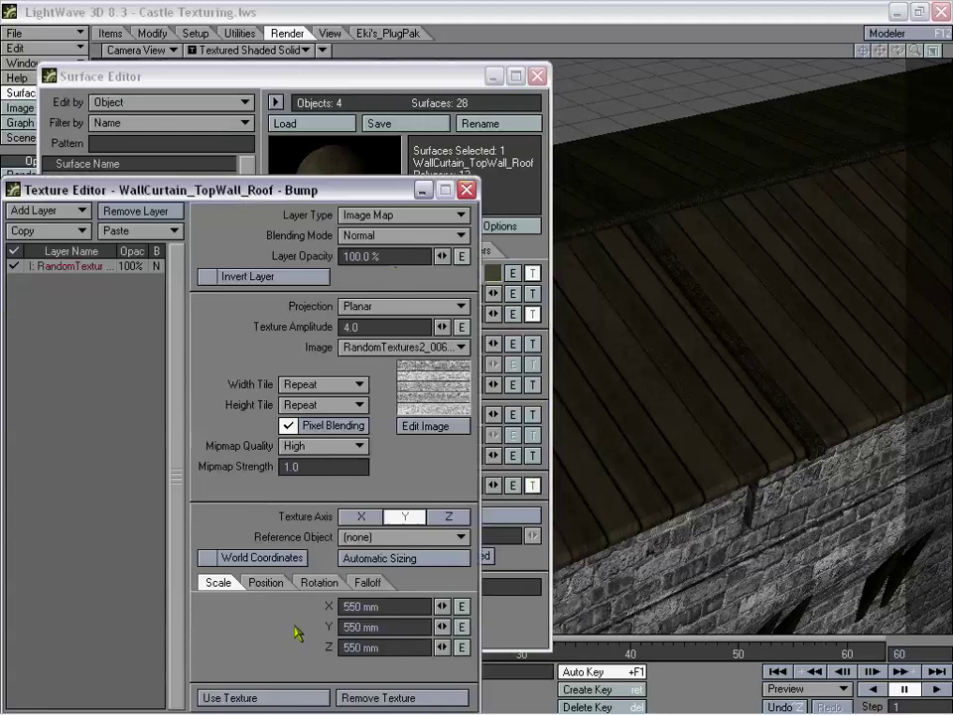
pyautogui.click(261, 697)
pyautogui.click(537, 76)
# - Render the current frame with the whole curtain wall in view and examine the roof, strips and top wall
pyautogui.moveTo(541, 80); pyautogui.dragTo(560, 140)
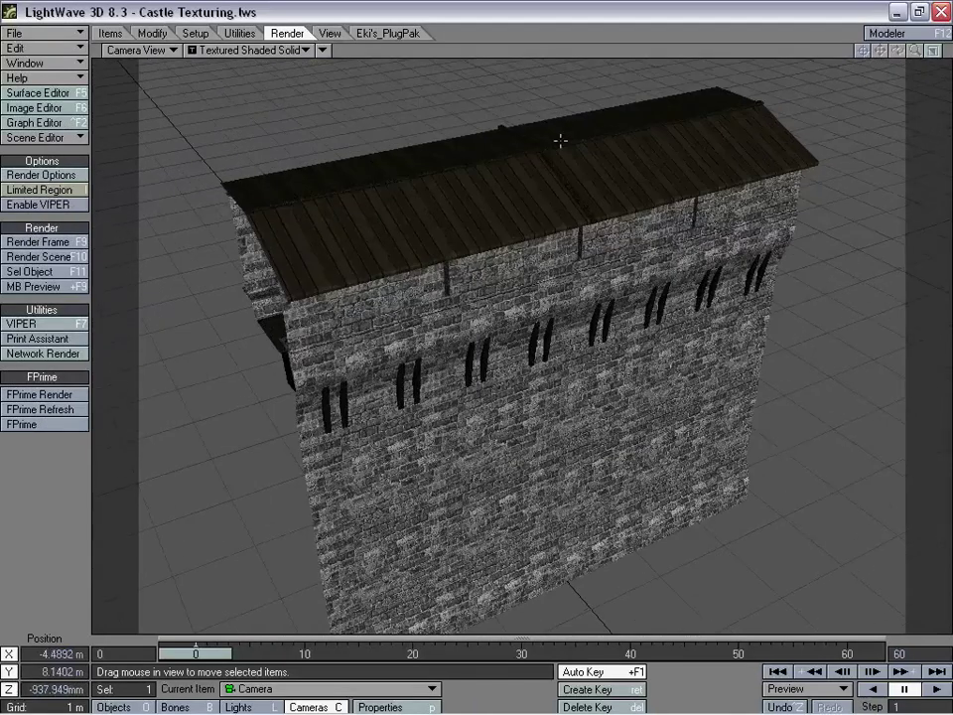
pyautogui.click(59, 243)
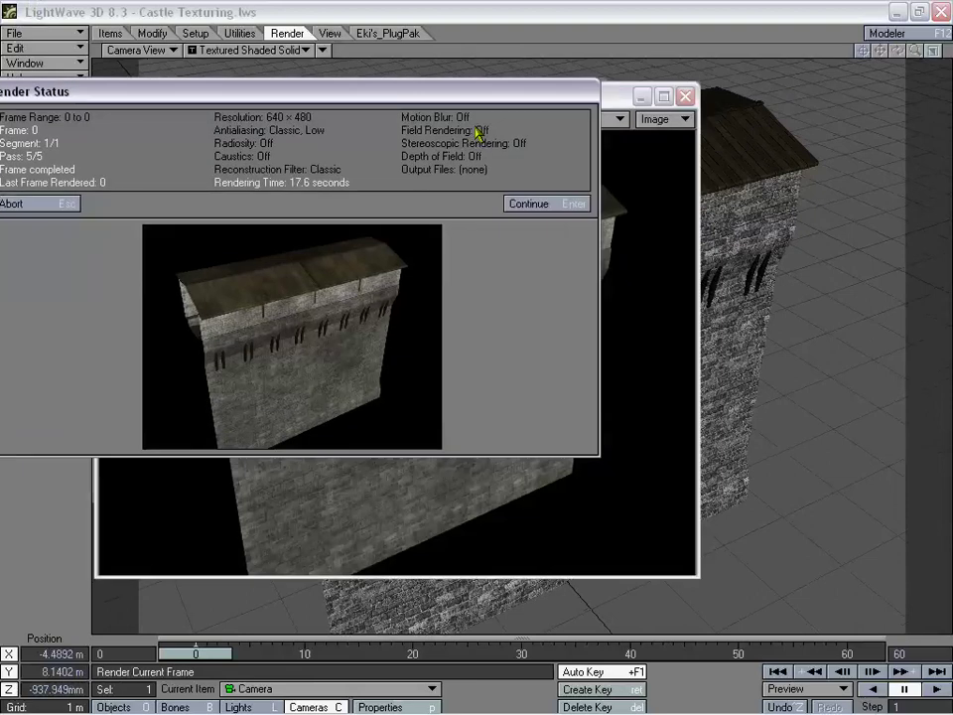
pyautogui.click(531, 204)
pyautogui.moveTo(448, 100); pyautogui.dragTo(505, 131)
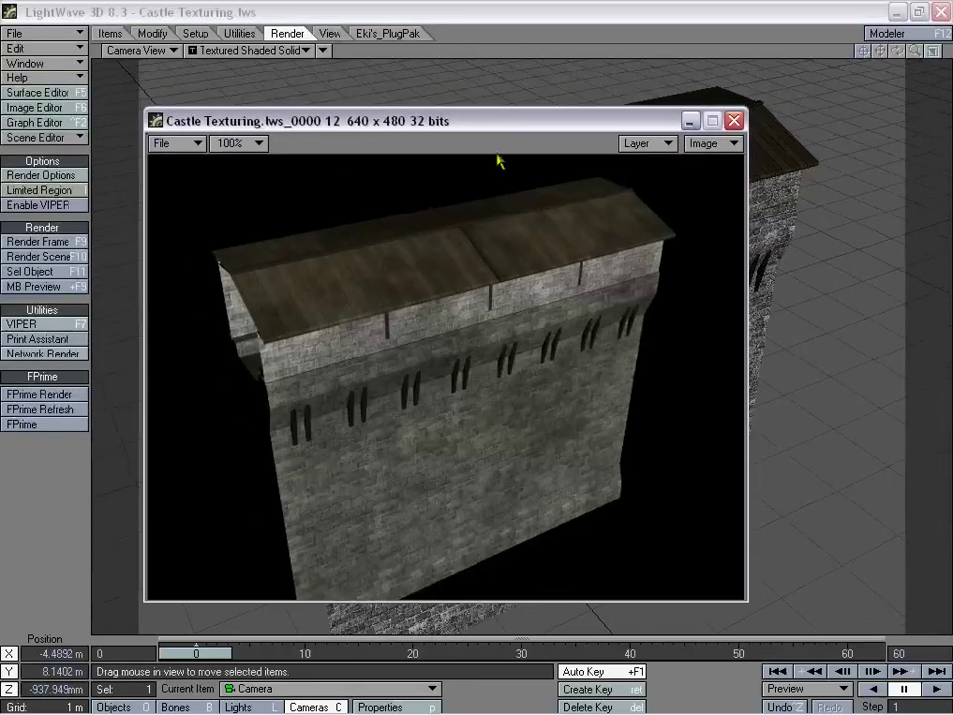
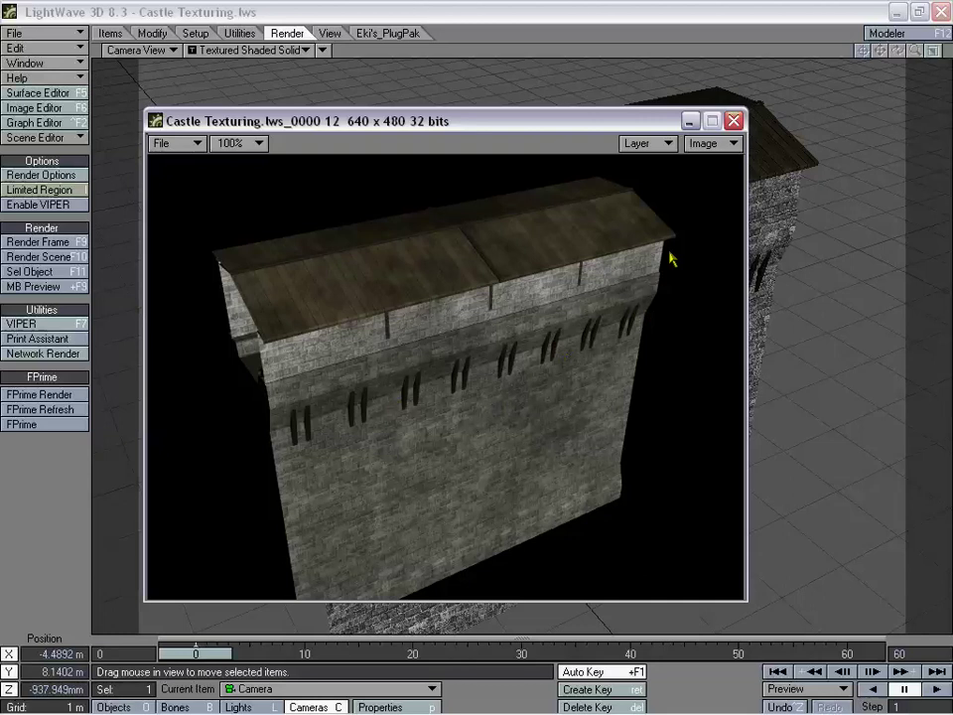
pyautogui.click(734, 120)
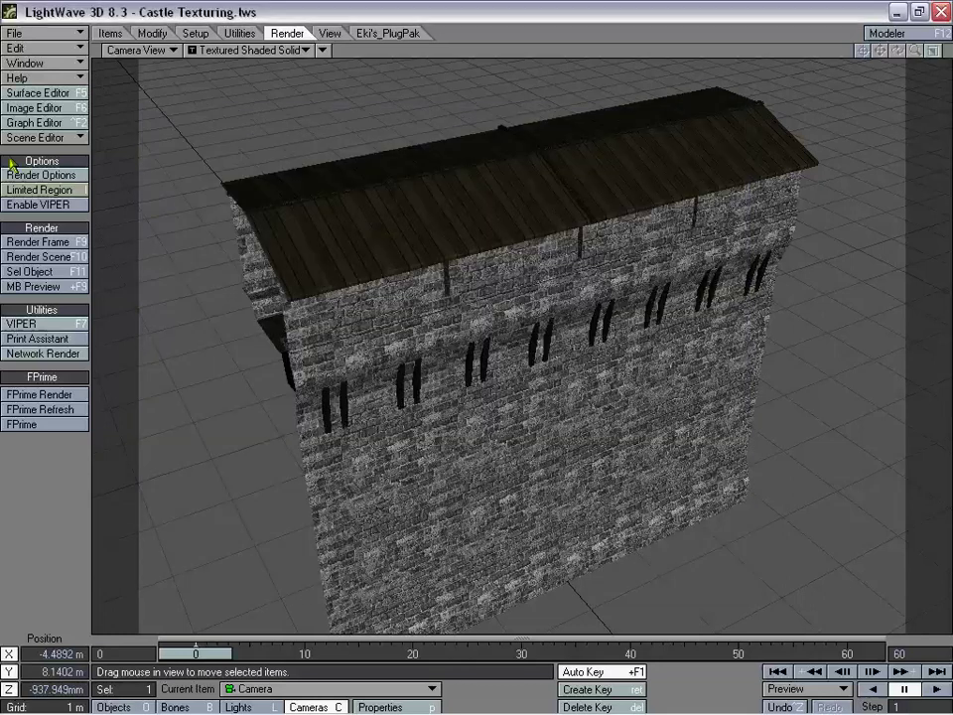
# - Darken the base color of WallCurtain_TopWall to red 140 and blue 128
pyautogui.click(38, 93)
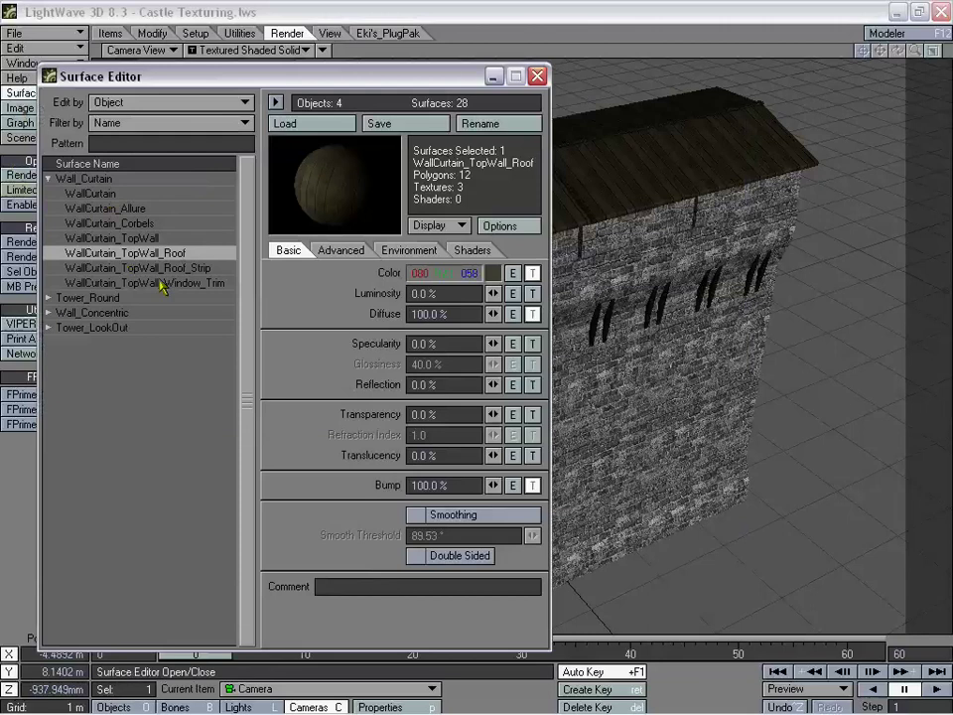
pyautogui.click(104, 238)
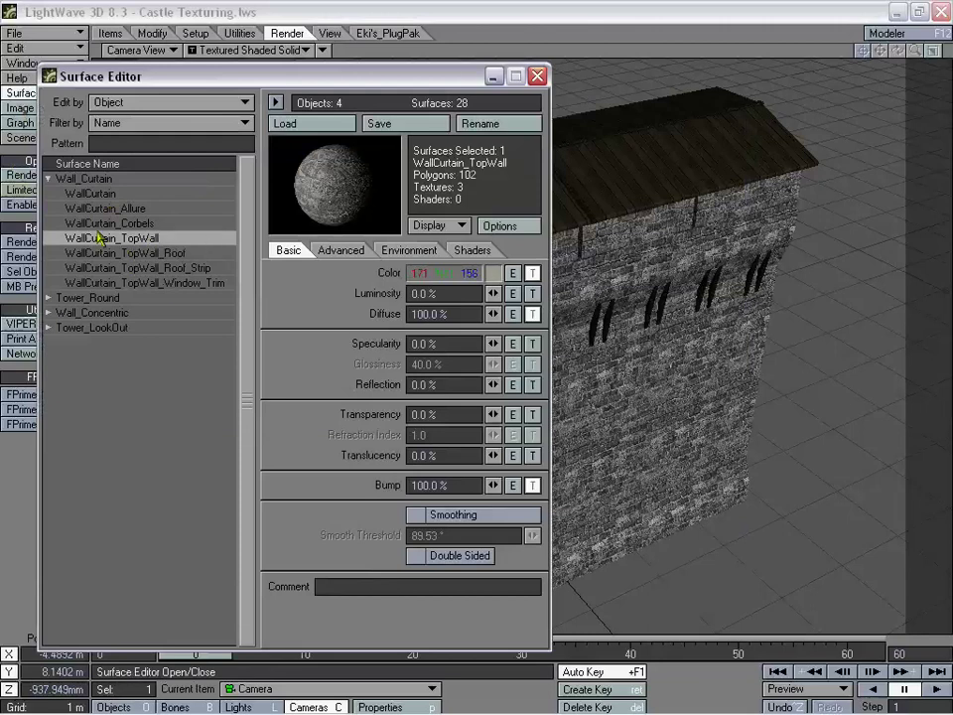
pyautogui.click(492, 273)
pyautogui.moveTo(285, 286)
pyautogui.mouseDown()
pyautogui.moveTo(270, 283)
pyautogui.moveTo(285, 294)
pyautogui.mouseUp()
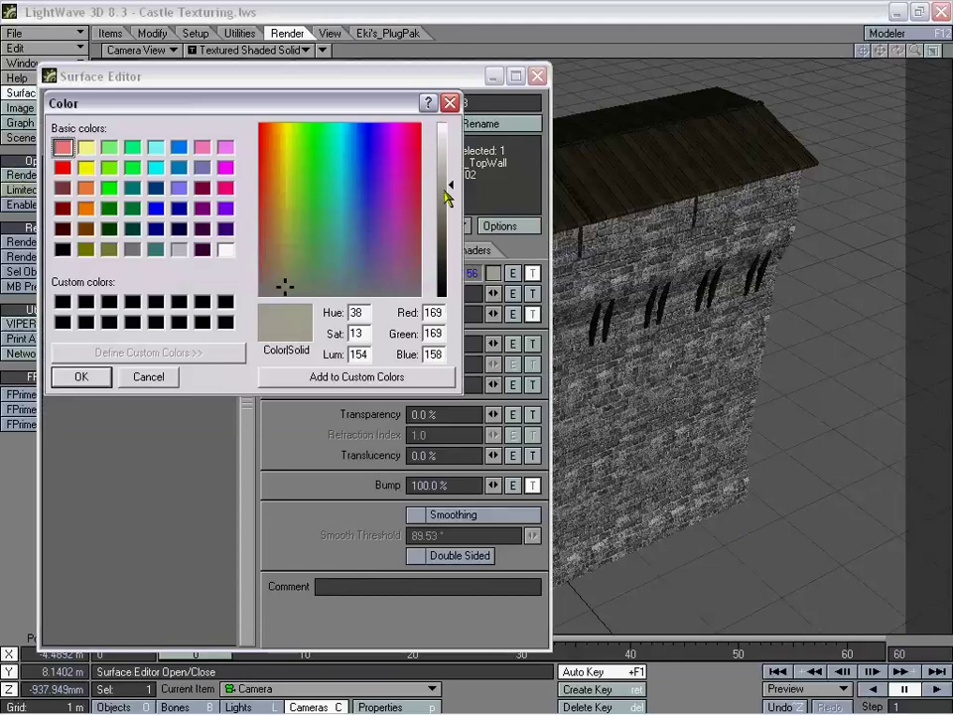
pyautogui.moveTo(447, 187); pyautogui.dragTo(453, 206)
pyautogui.click(81, 378)
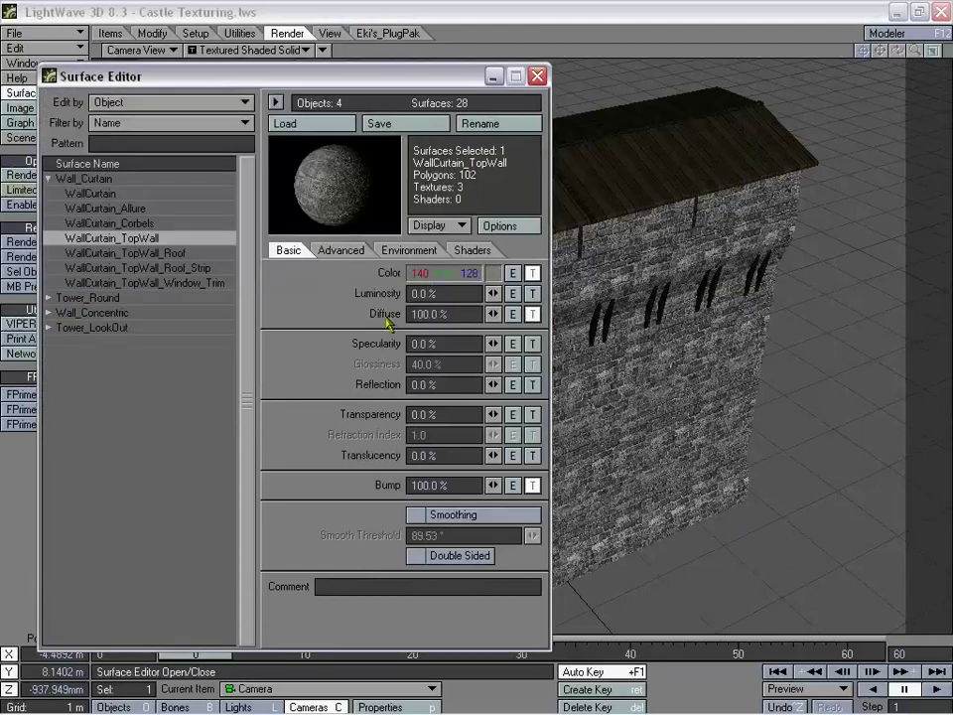
pyautogui.click(538, 77)
# - Set the Object Dissolve of Tower_LookOut to 0% in its object properties
pyautogui.moveTo(522, 211); pyautogui.dragTo(525, 288)
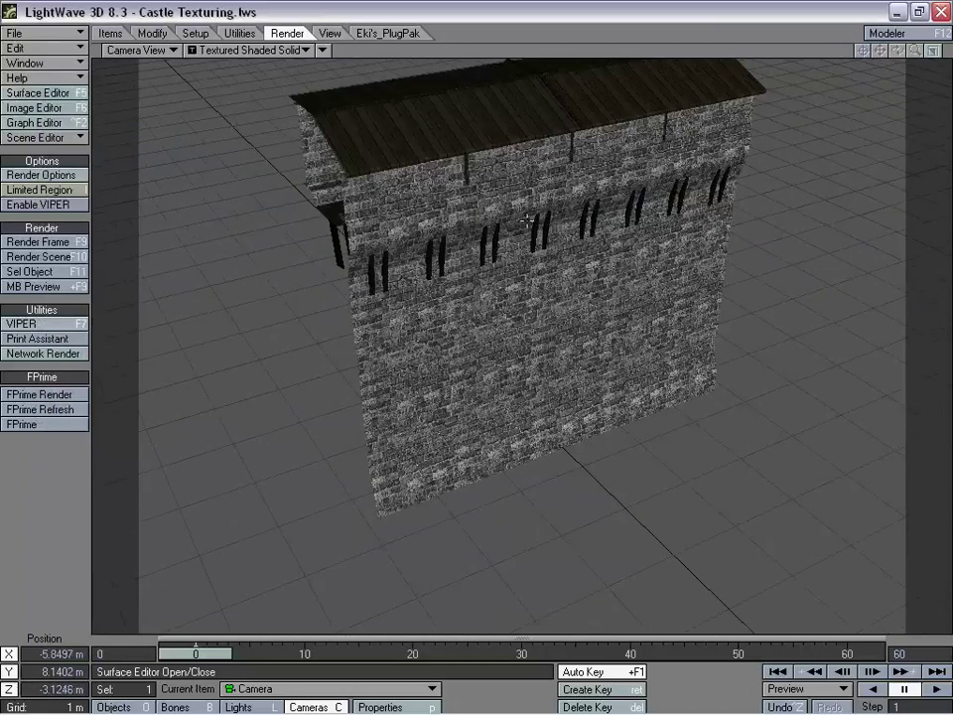
pyautogui.moveTo(524, 288); pyautogui.dragTo(526, 208, button='right')
pyautogui.moveTo(526, 207); pyautogui.dragTo(526, 207)
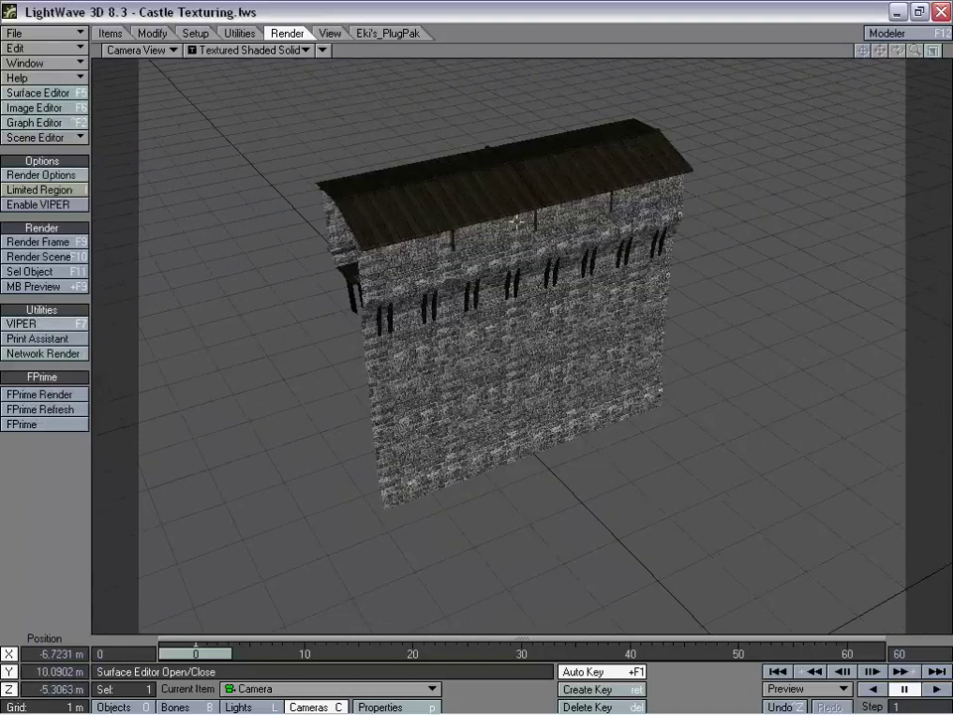
pyautogui.hotkey('shift', 'o')
pyautogui.press('p')
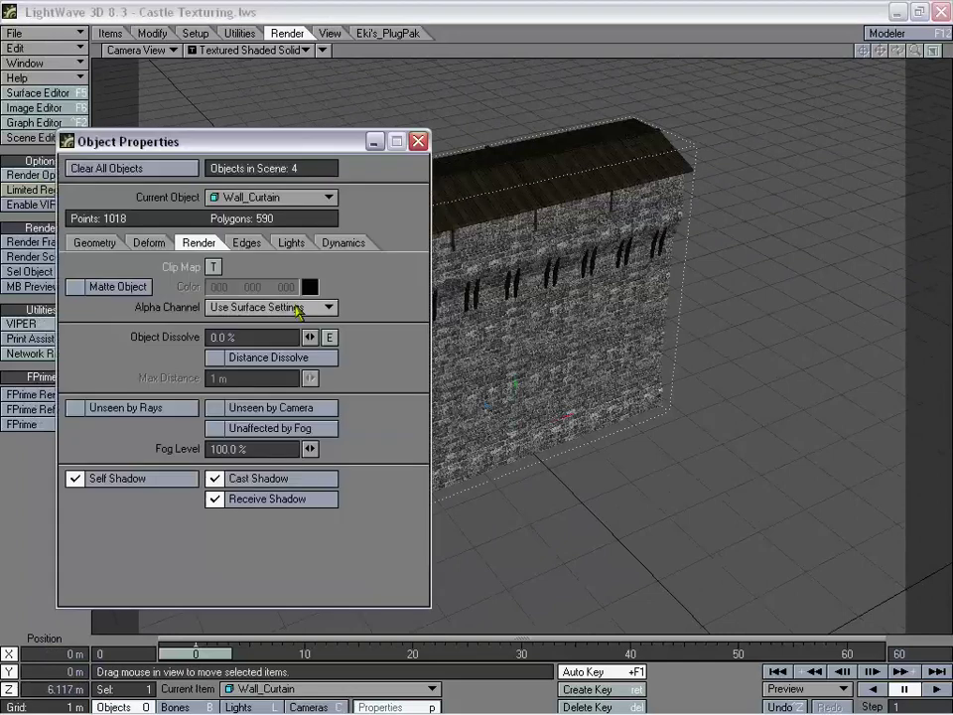
pyautogui.press('Down')
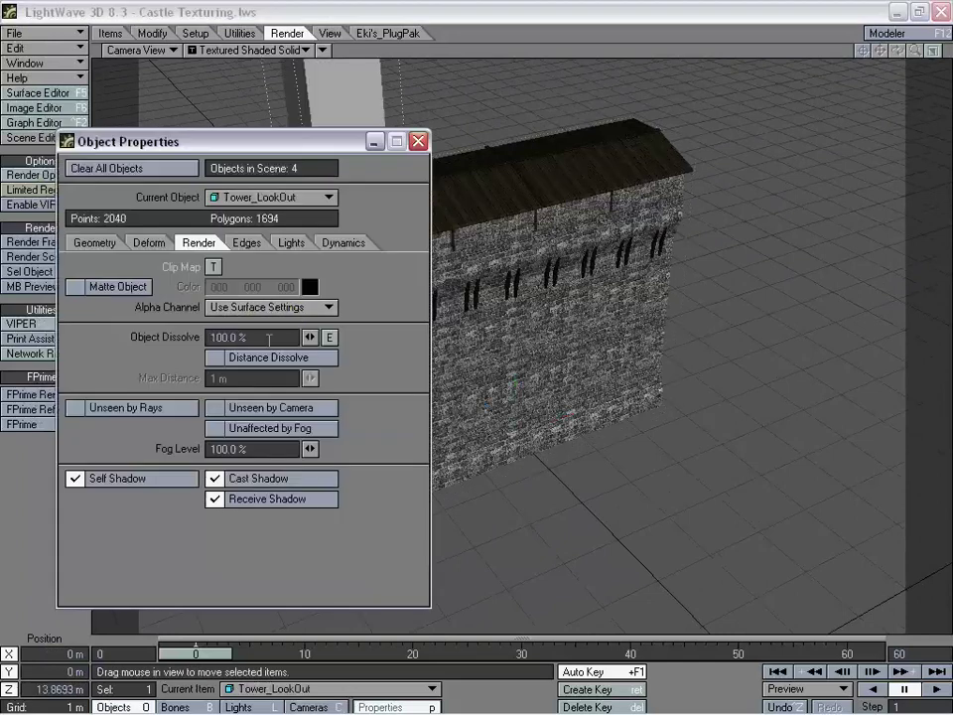
pyautogui.click(244, 337)
pyautogui.write('0')
pyautogui.press('Return')
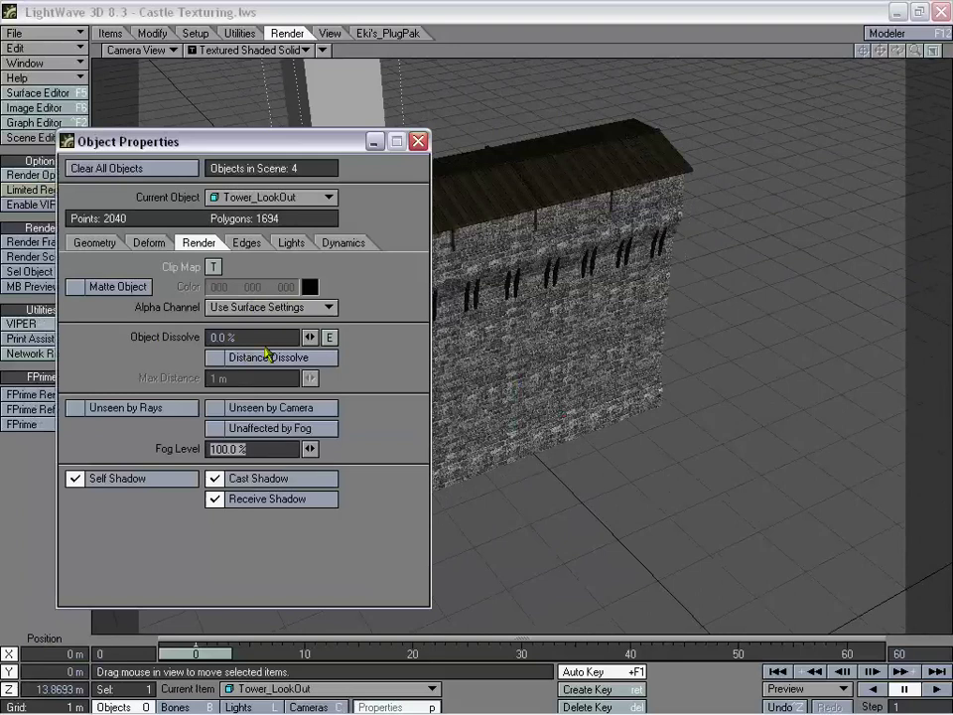
# - Set the Object Dissolve of Wall_Concentric to 0%
pyautogui.click(276, 198)
pyautogui.click(276, 189)
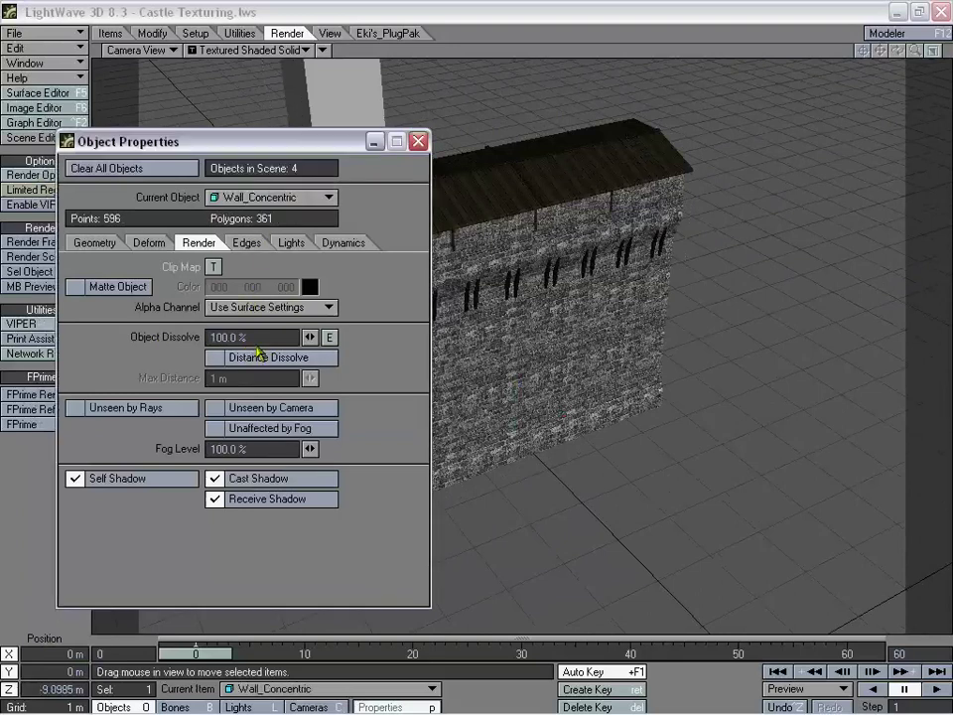
pyautogui.click(212, 336)
pyautogui.write('0')
pyautogui.press('Tab')
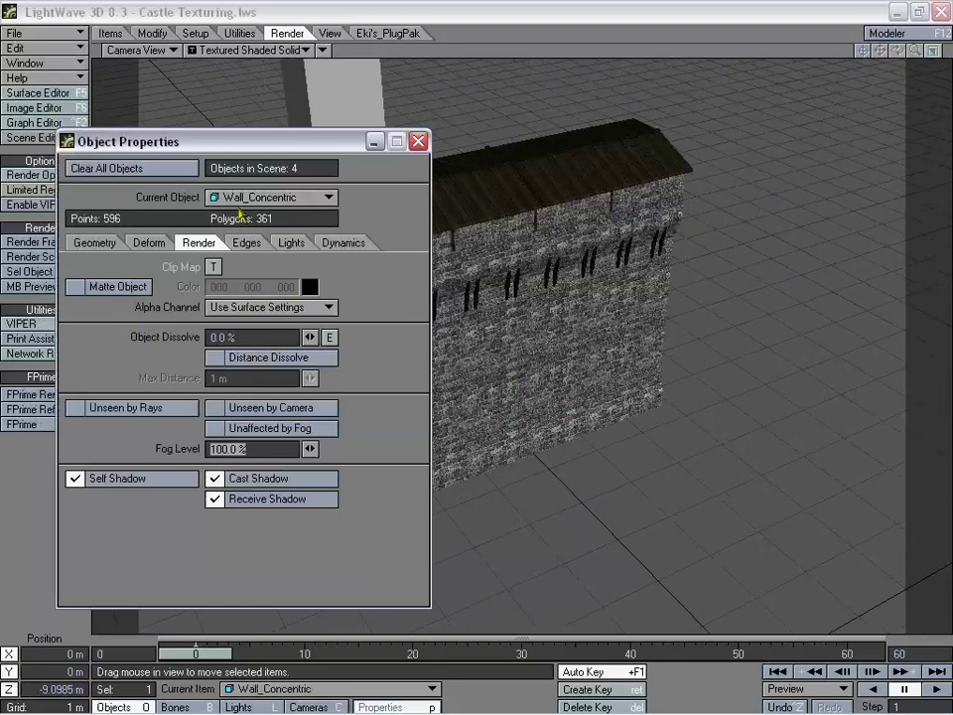
# - Set the Object Dissolve of Tower_Round to 0%, reselect Wall_Curtain and close the object properties
pyautogui.click(260, 197)
pyautogui.click(250, 186)
pyautogui.click(212, 336)
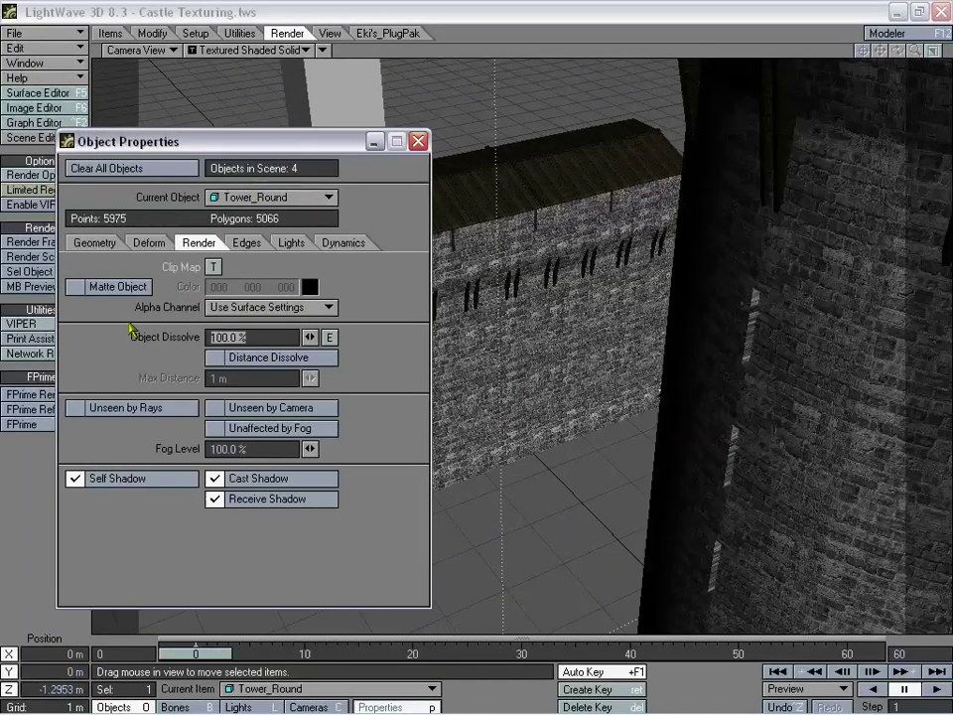
pyautogui.write('0')
pyautogui.press('Tab')
pyautogui.click(260, 197)
pyautogui.click(236, 180)
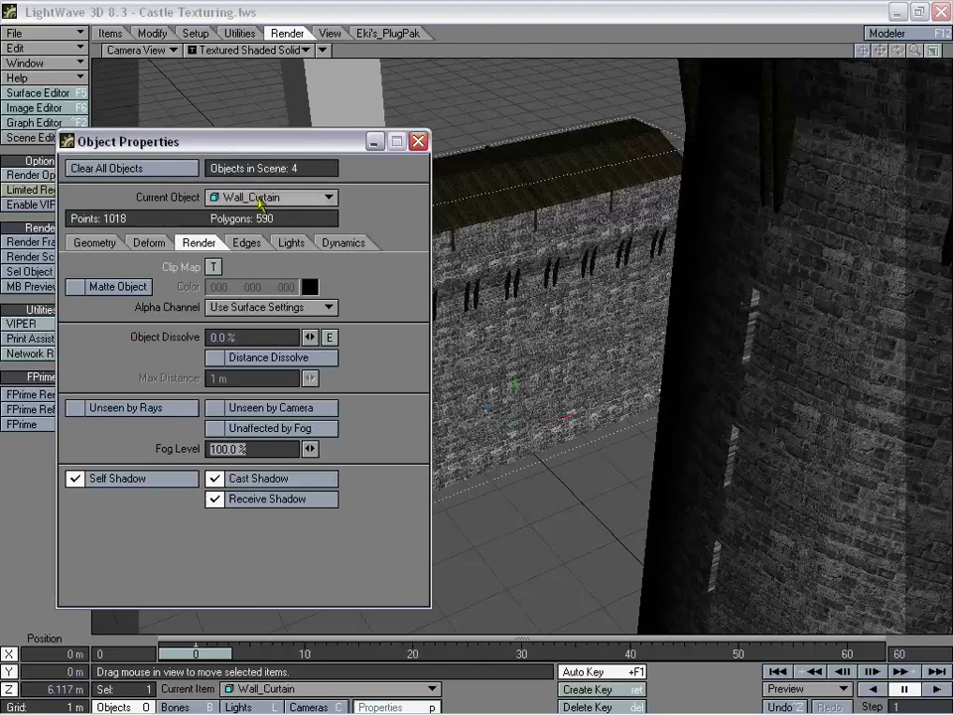
pyautogui.click(418, 141)
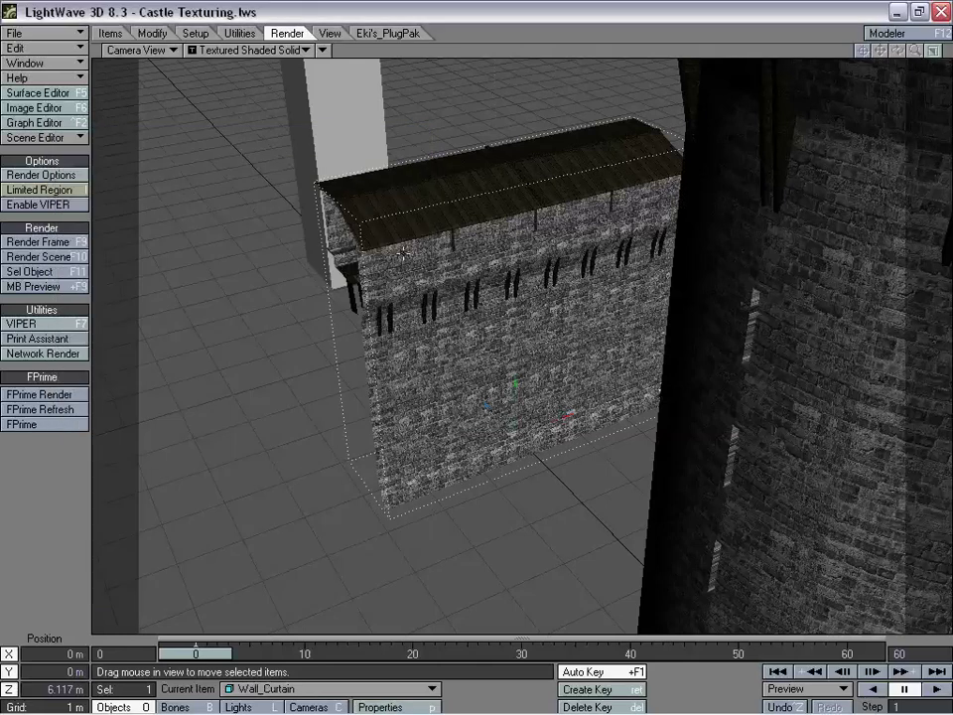
# - Move the camera to frame the upper part of the untextured lookout tower
pyautogui.hotkey('shift', 'c')
pyautogui.moveTo(403, 255); pyautogui.dragTo(401, 242)
pyautogui.moveTo(377, 176); pyautogui.dragTo(378, 350)
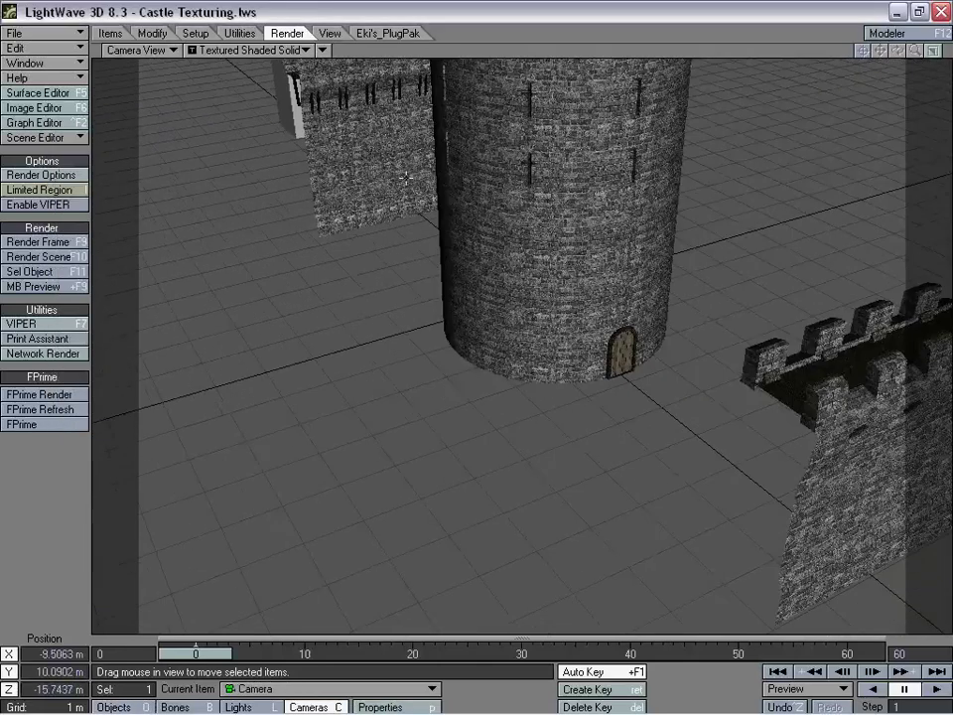
pyautogui.moveTo(377, 350); pyautogui.dragTo(378, 247, button='right')
pyautogui.moveTo(379, 246); pyautogui.dragTo(309, 246)
pyautogui.moveTo(417, 397); pyautogui.dragTo(537, 328)
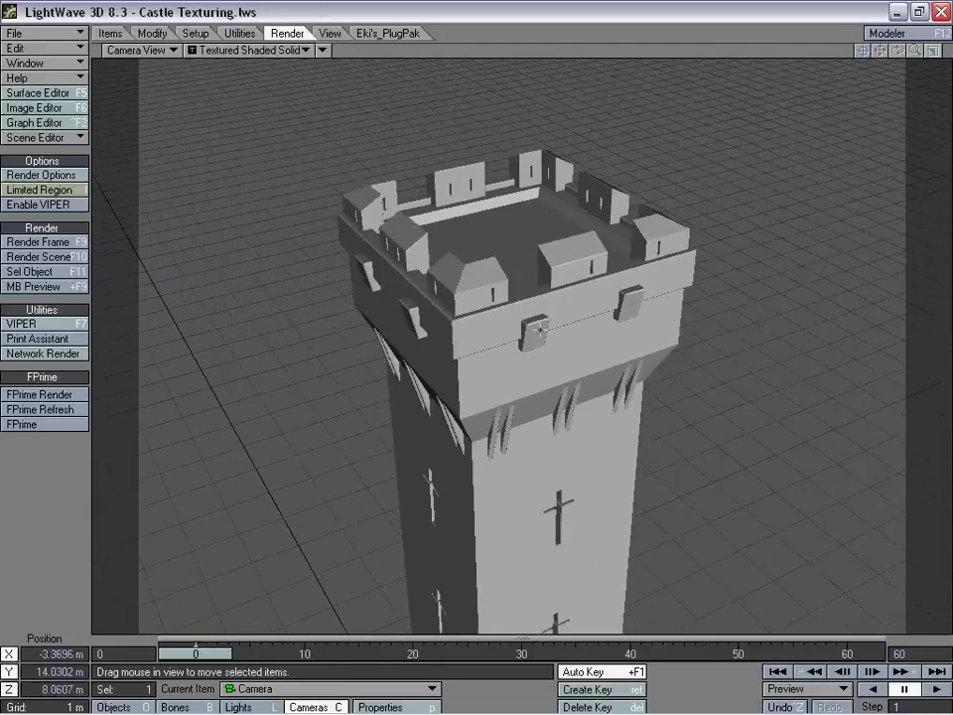
# - Copy the Wall surface settings from Wall_Concentric and paste them onto Tower_LookOut's TowerSmall surface
pyautogui.click(40, 92)
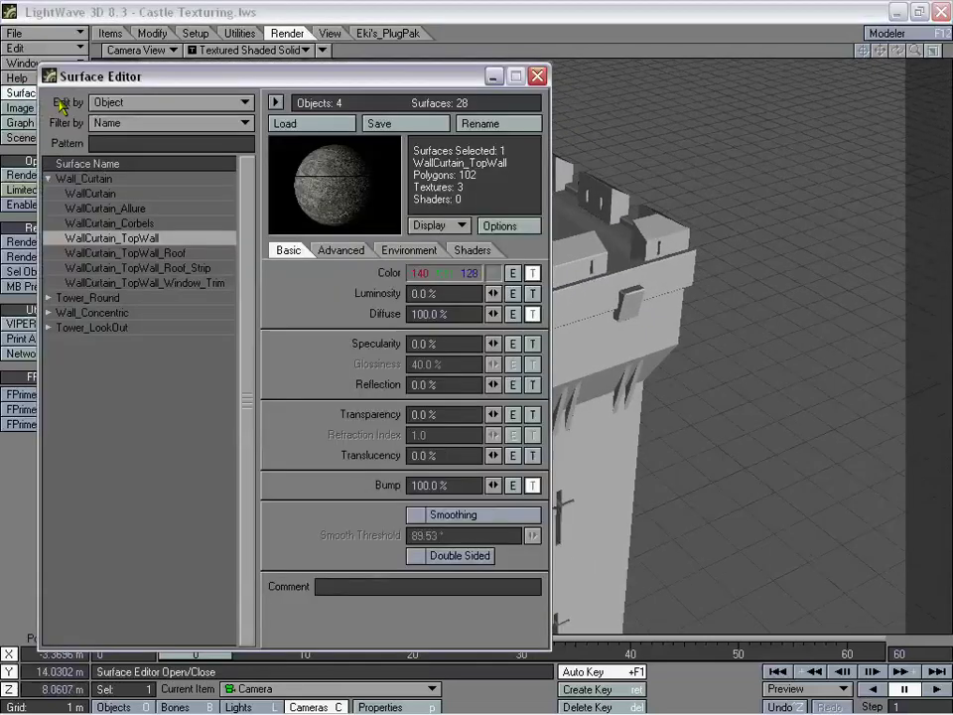
pyautogui.moveTo(268, 84); pyautogui.dragTo(215, 91)
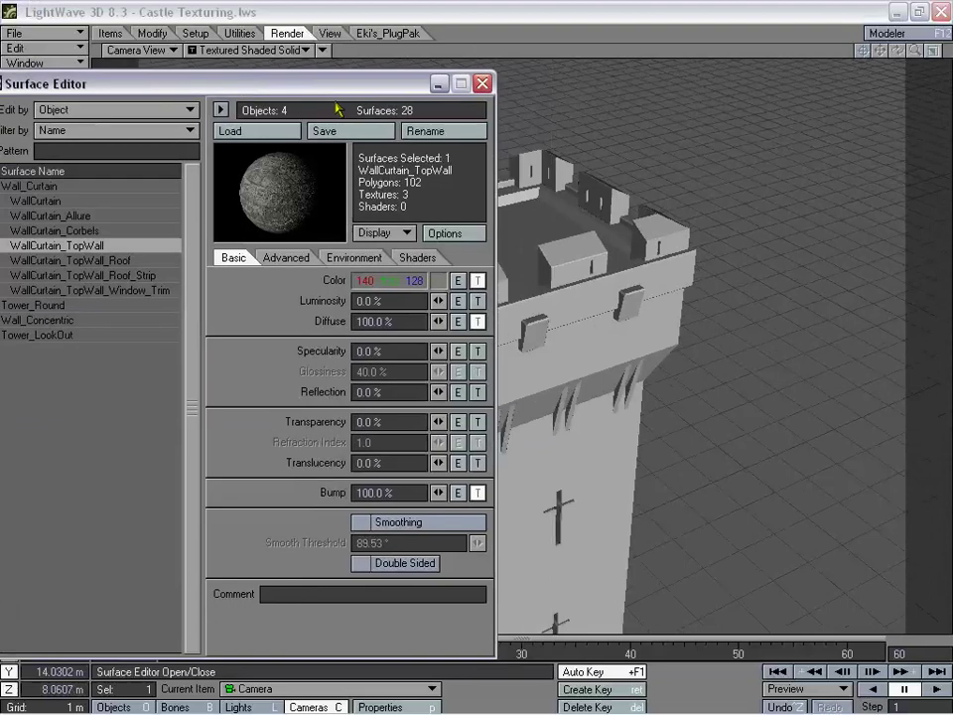
pyautogui.moveTo(857, 353); pyautogui.dragTo(586, 338)
pyautogui.click(277, 109)
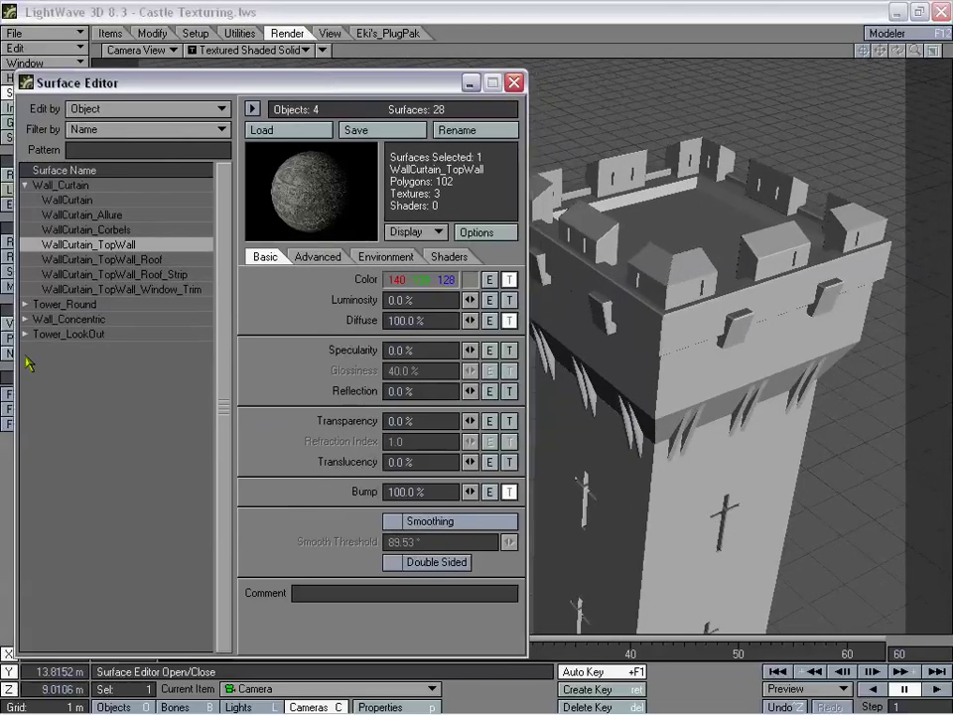
pyautogui.click(26, 334)
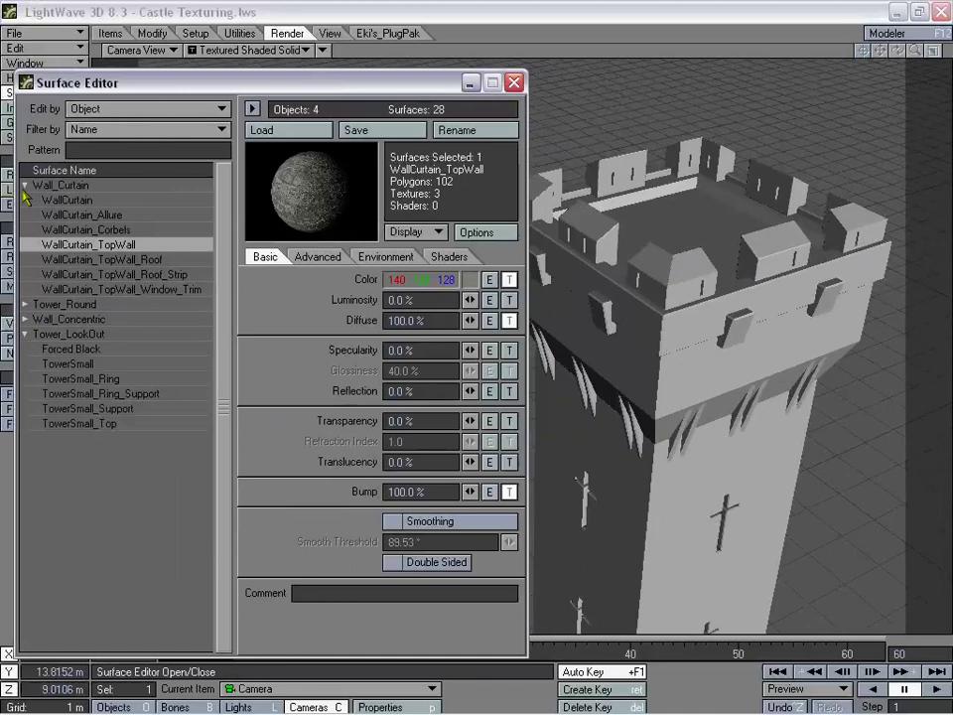
pyautogui.click(25, 186)
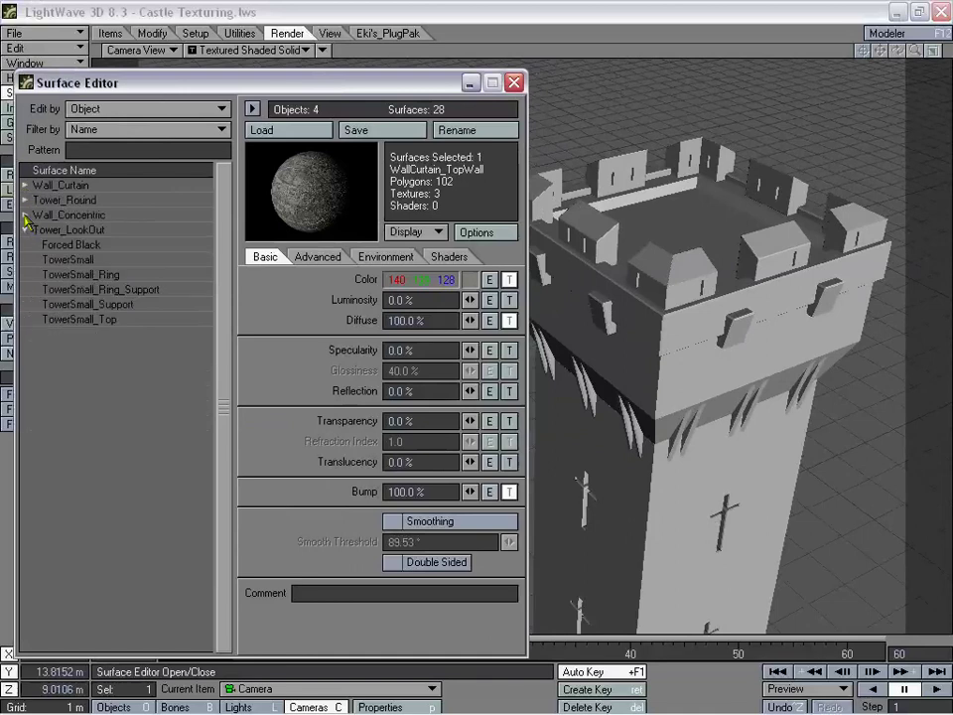
pyautogui.click(25, 216)
pyautogui.click(73, 233)
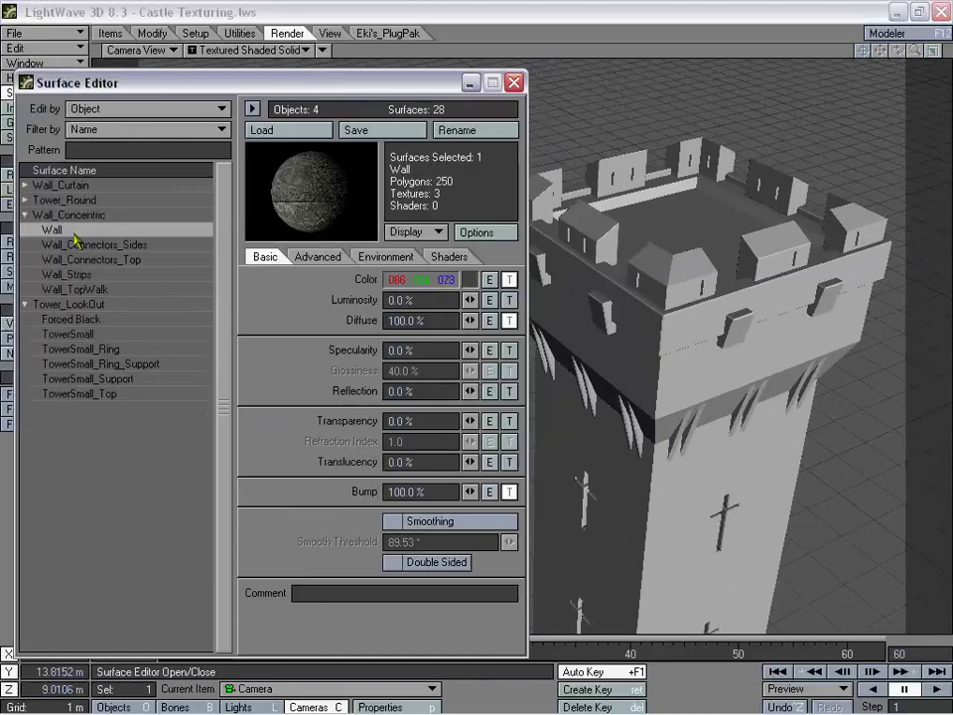
pyautogui.moveTo(73, 235); pyautogui.dragTo(117, 350, button='right')
pyautogui.click(86, 335)
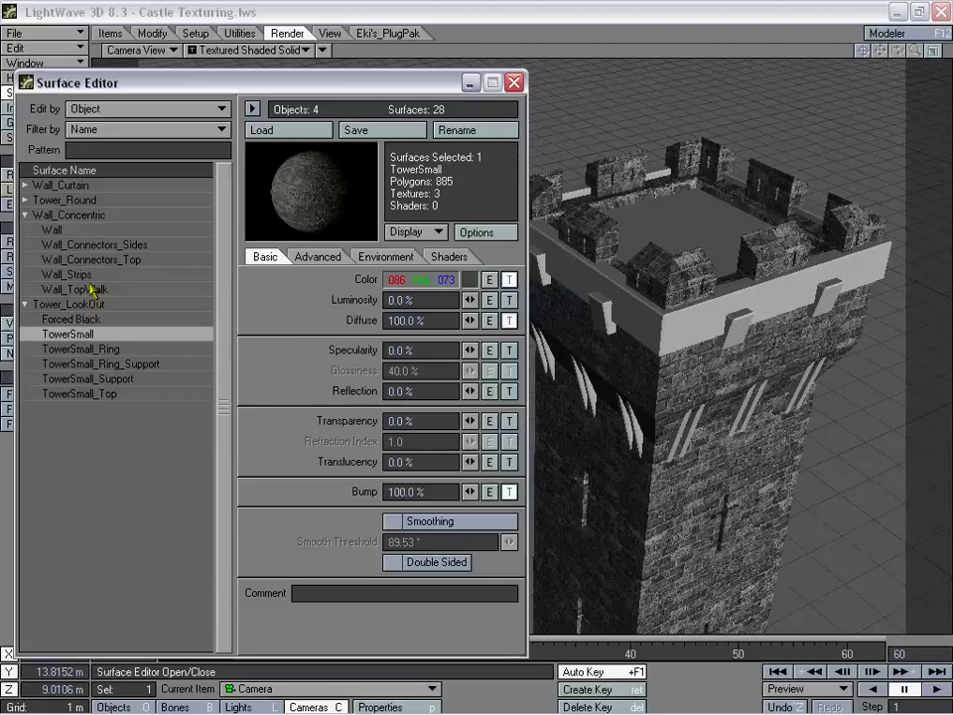
# - Copy the Wall_Strips surface settings and paste them onto TowerSmall_Ring
pyautogui.moveTo(85, 274); pyautogui.dragTo(85, 278, button='right')
pyautogui.moveTo(116, 353); pyautogui.dragTo(116, 367, button='right')
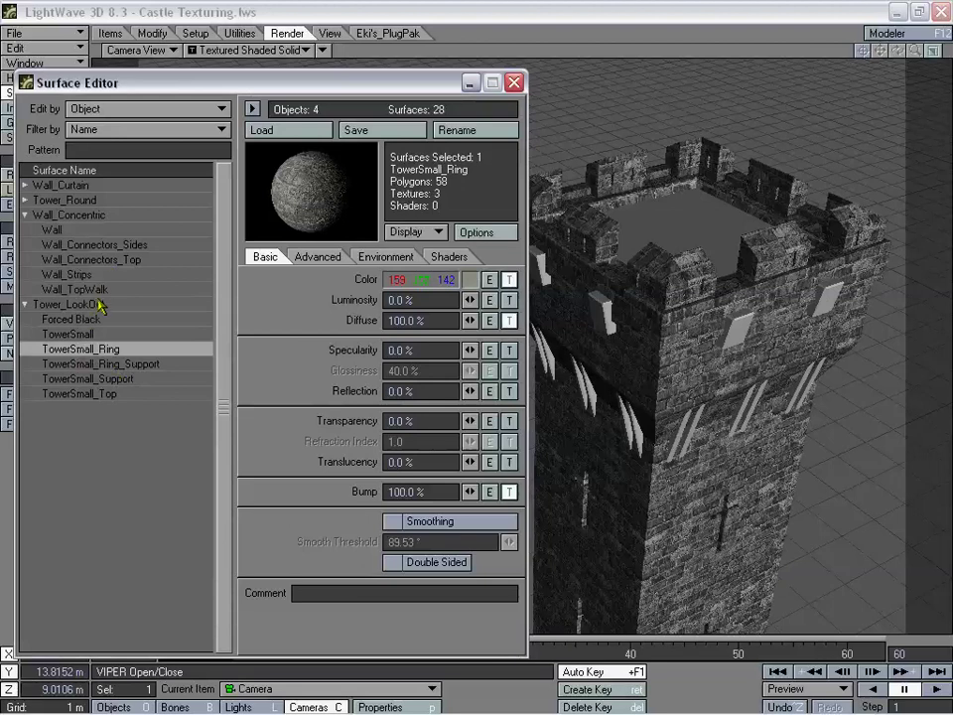
# - Copy the Wall_Connectors_Sides surface settings and paste them onto TowerSmall_Ring_Support
pyautogui.click(112, 261)
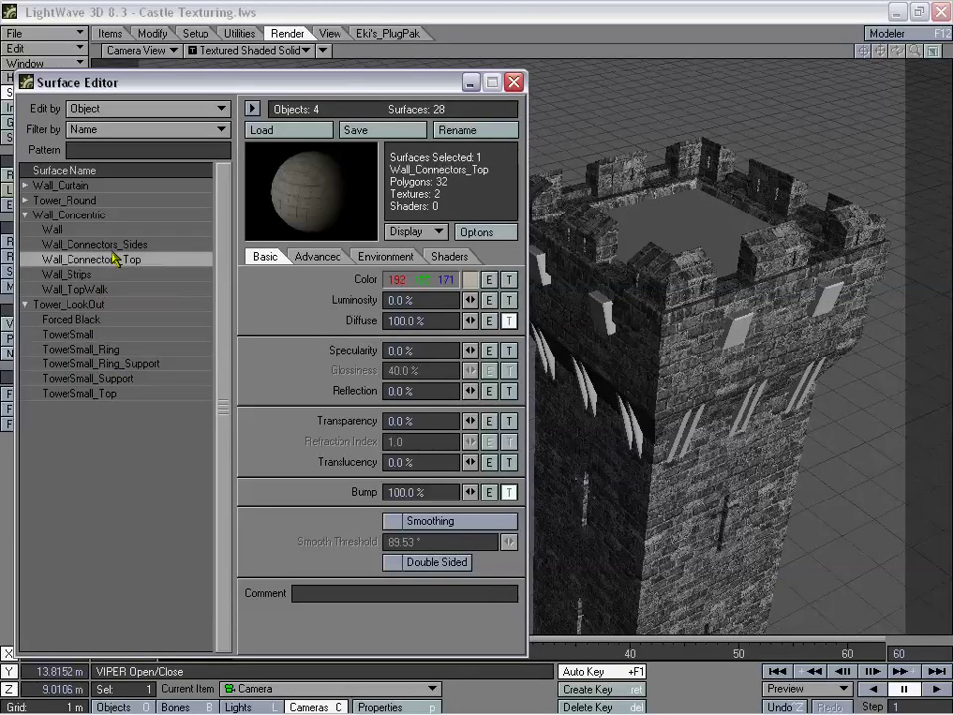
pyautogui.click(114, 245)
pyautogui.moveTo(116, 246); pyautogui.dragTo(124, 251, button='right')
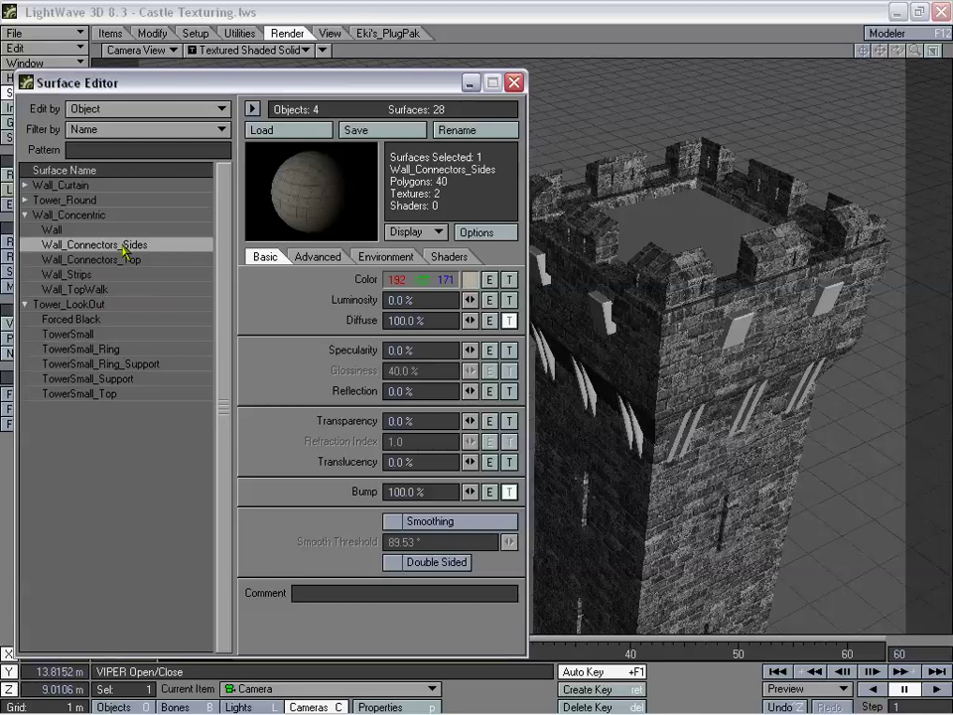
pyautogui.click(114, 365)
pyautogui.moveTo(115, 365); pyautogui.dragTo(130, 382, button='right')
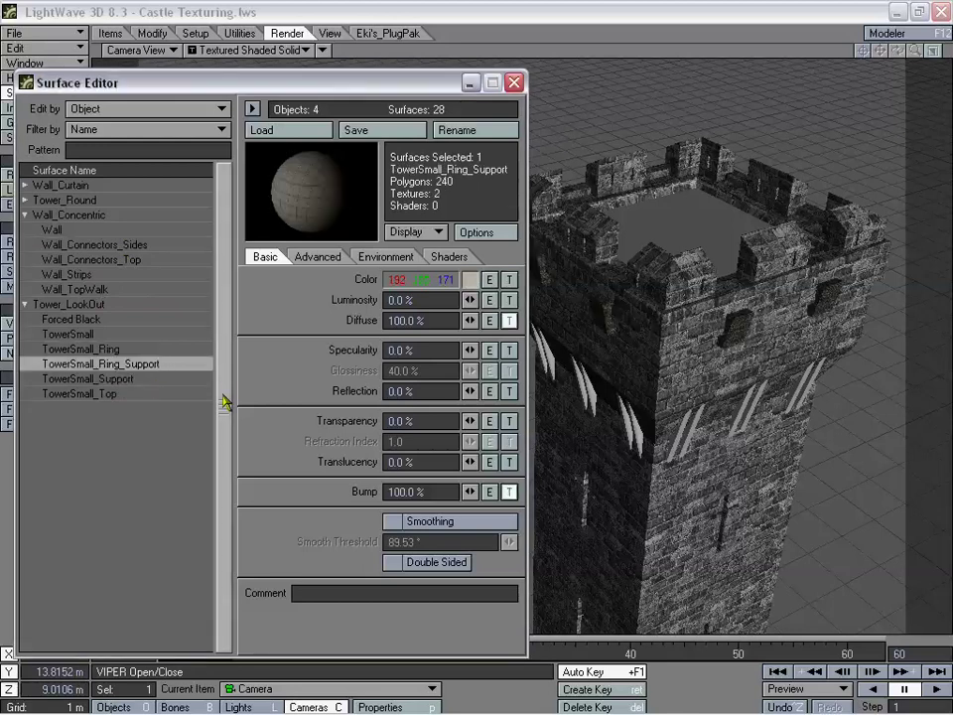
# - Copy the Tower_Corbels surface settings from Tower_Round and paste them onto the lookout tower's TowerSmall_Support surface
pyautogui.click(117, 380)
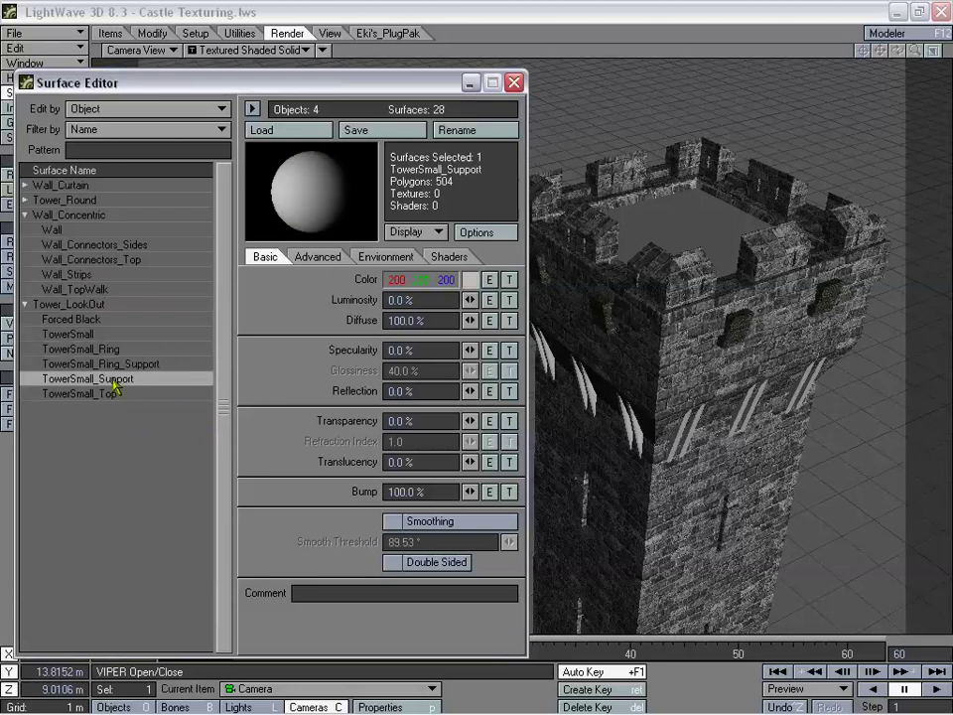
pyautogui.click(24, 199)
pyautogui.click(83, 275)
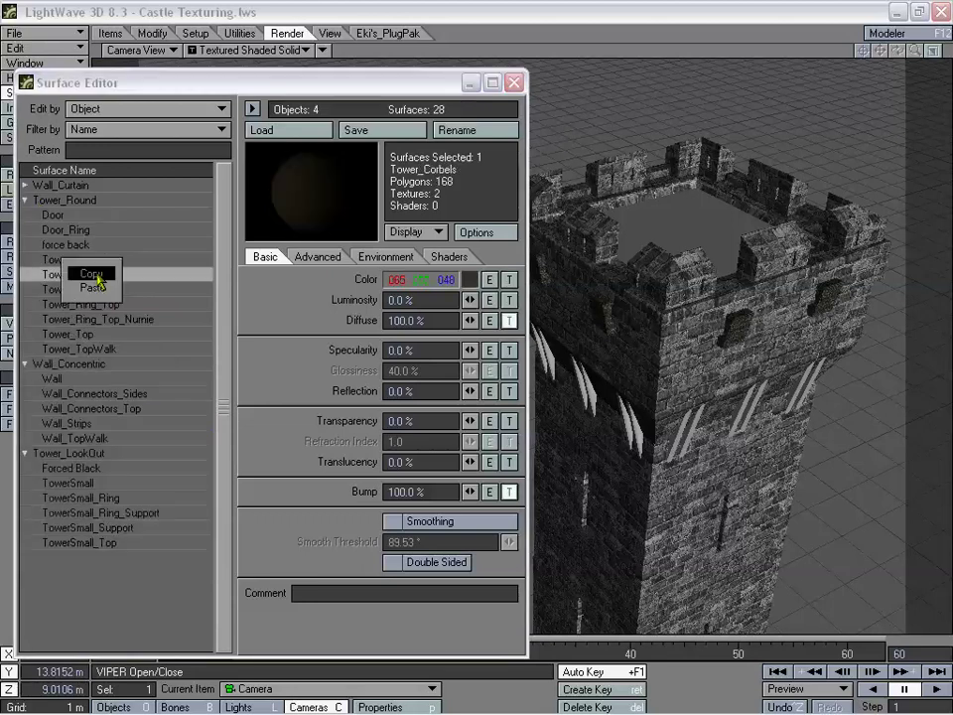
pyautogui.click(25, 201)
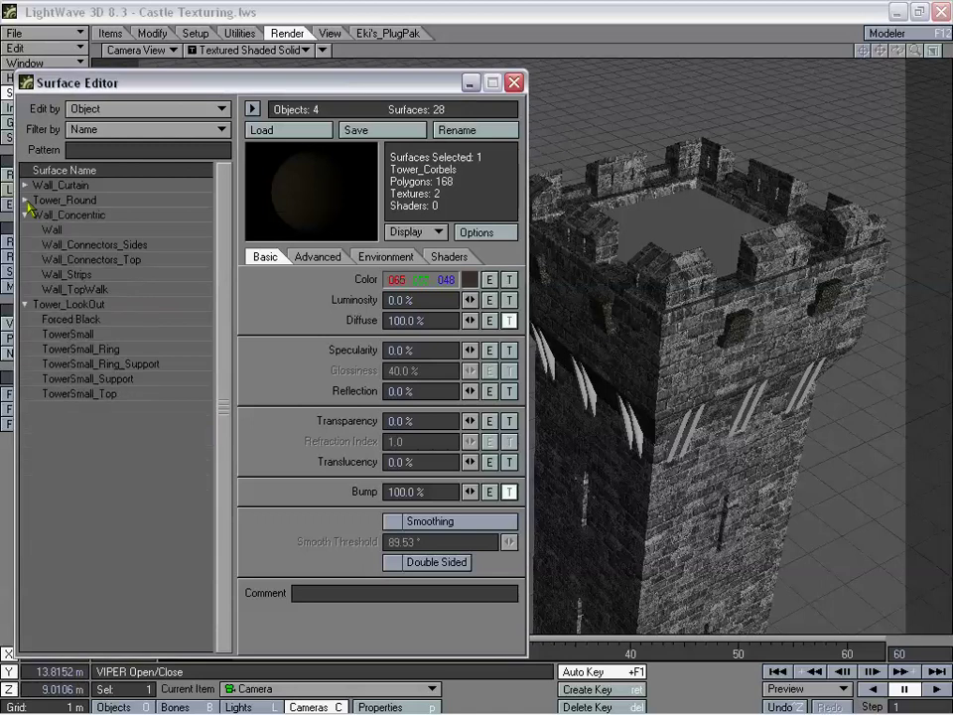
pyautogui.click(97, 380)
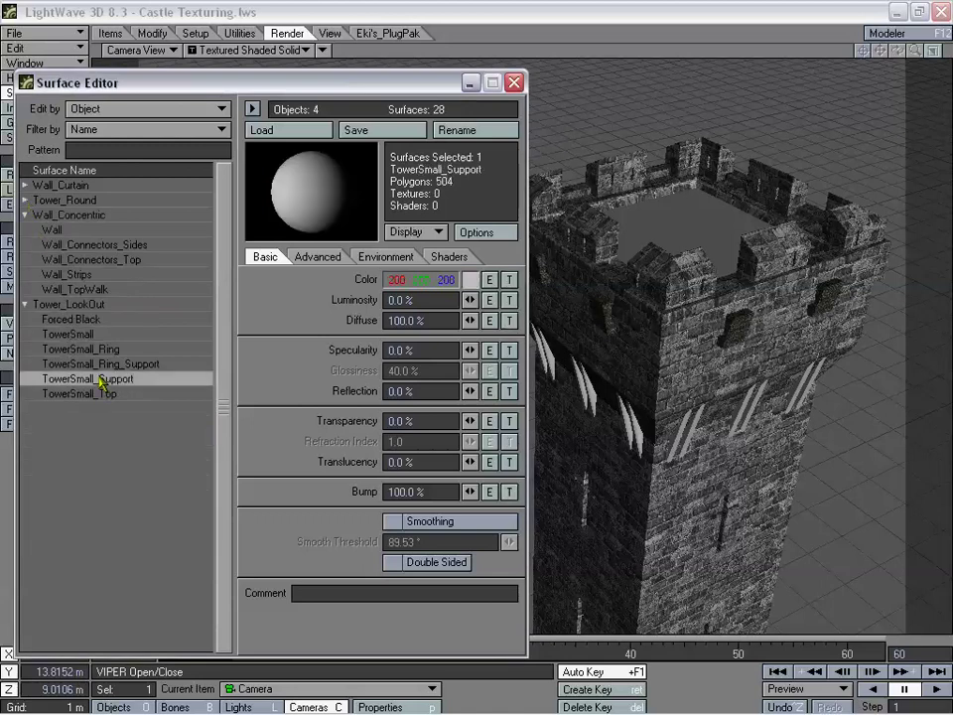
pyautogui.rightClick(89, 375)
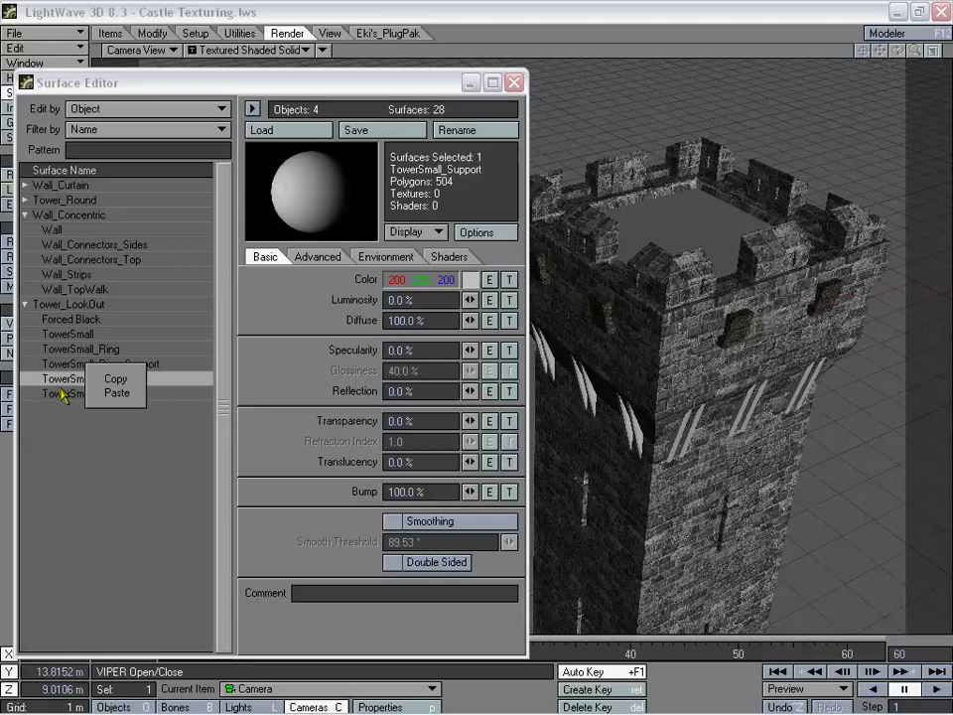
pyautogui.click(112, 392)
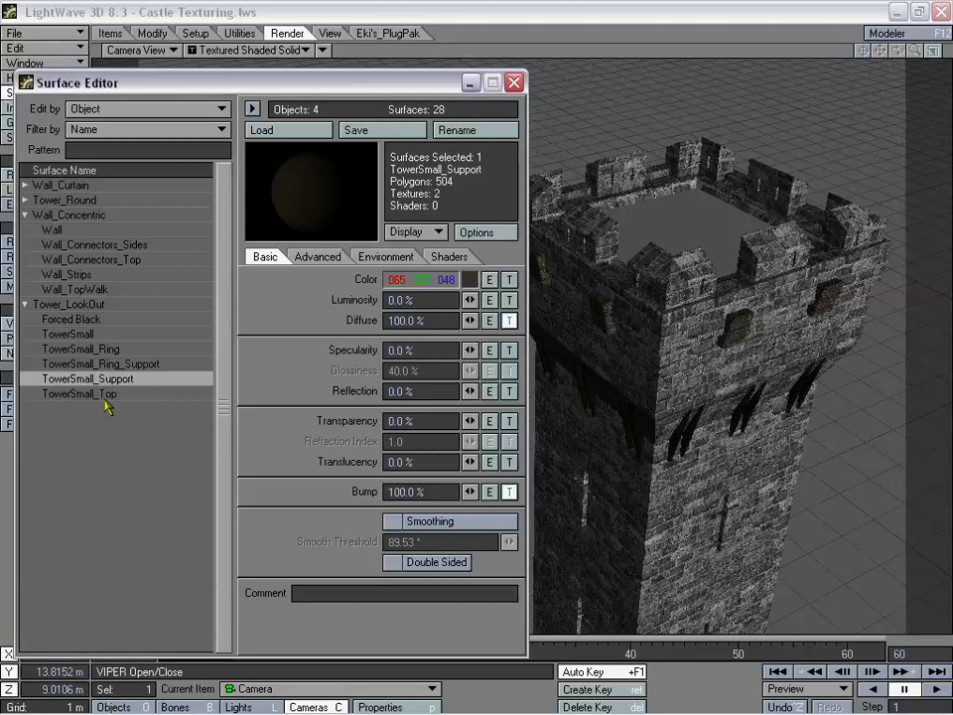
# - Copy the Wall_TopWalk surface settings onto TowerSmall_Top and close the Surface Editor
pyautogui.click(115, 398)
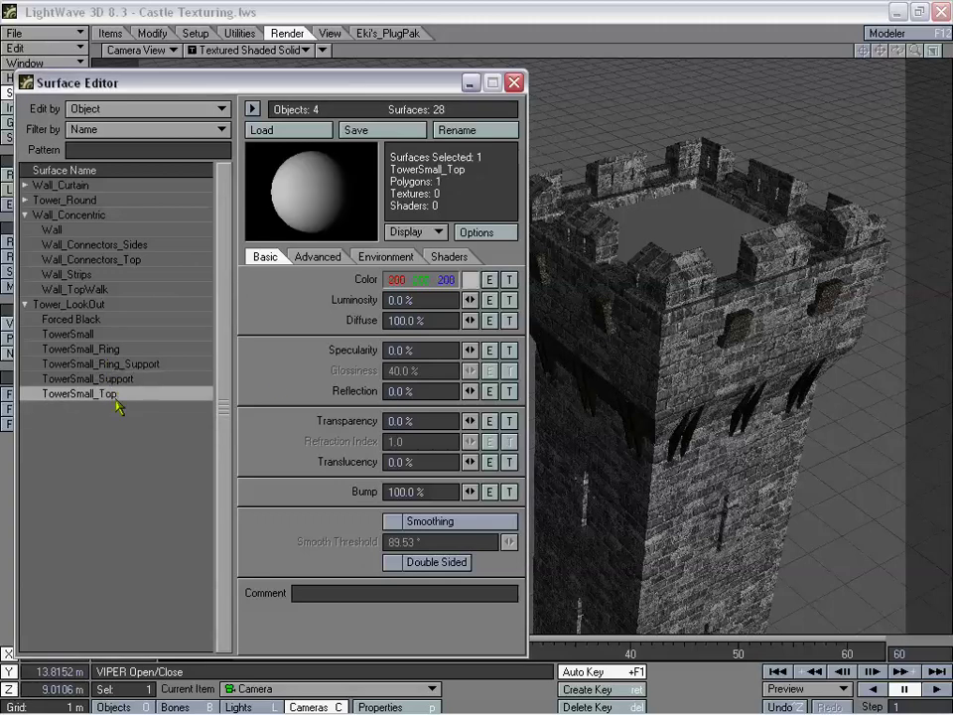
pyautogui.rightClick(89, 291)
pyautogui.click(91, 300)
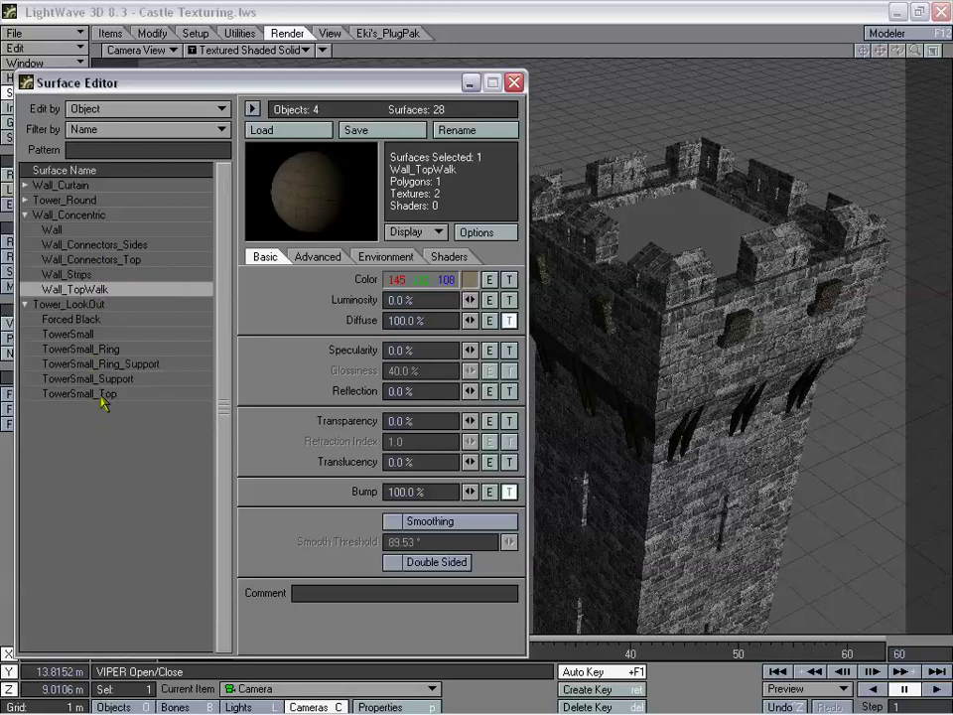
pyautogui.rightClick(104, 399)
pyautogui.click(116, 410)
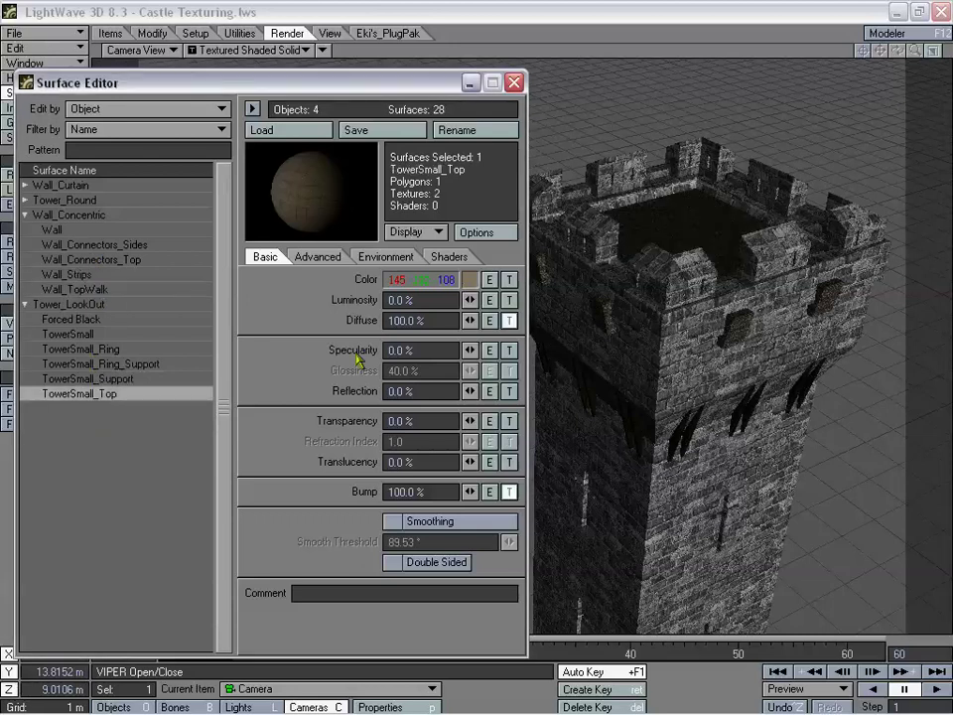
pyautogui.click(515, 83)
# - Set the Forced Black surface inside the lookout tower's arrow slits to black (0, 0, 0) with 0% Diffuse, and close the Surface Editor
pyautogui.moveTo(575, 151); pyautogui.dragTo(675, 524)
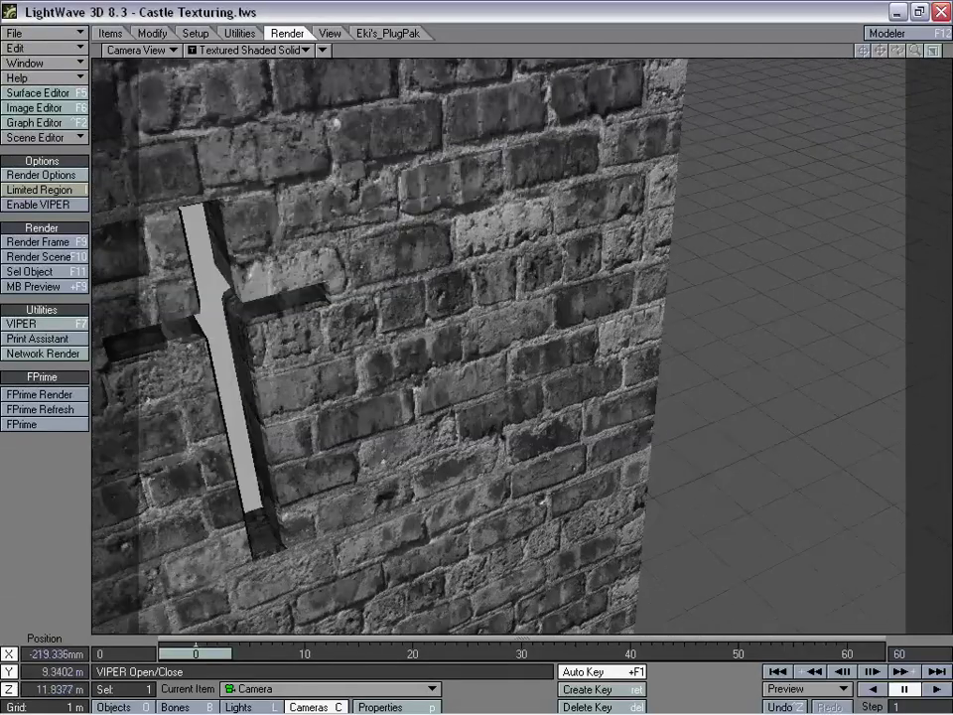
pyautogui.moveTo(496, 347); pyautogui.dragTo(497, 382, button='right')
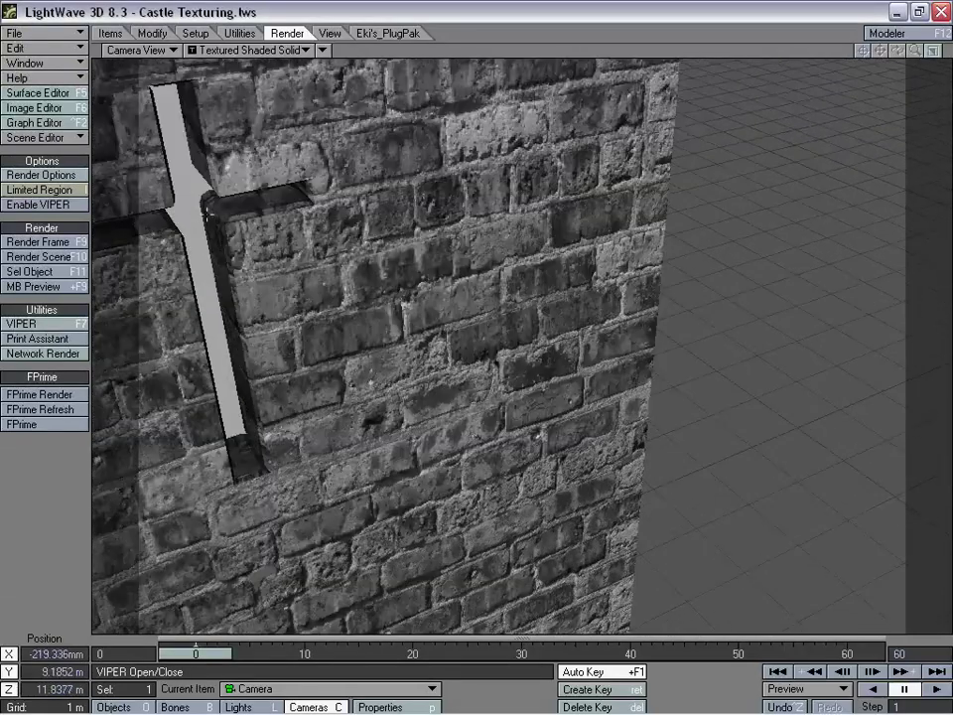
pyautogui.click(39, 95)
pyautogui.click(71, 244)
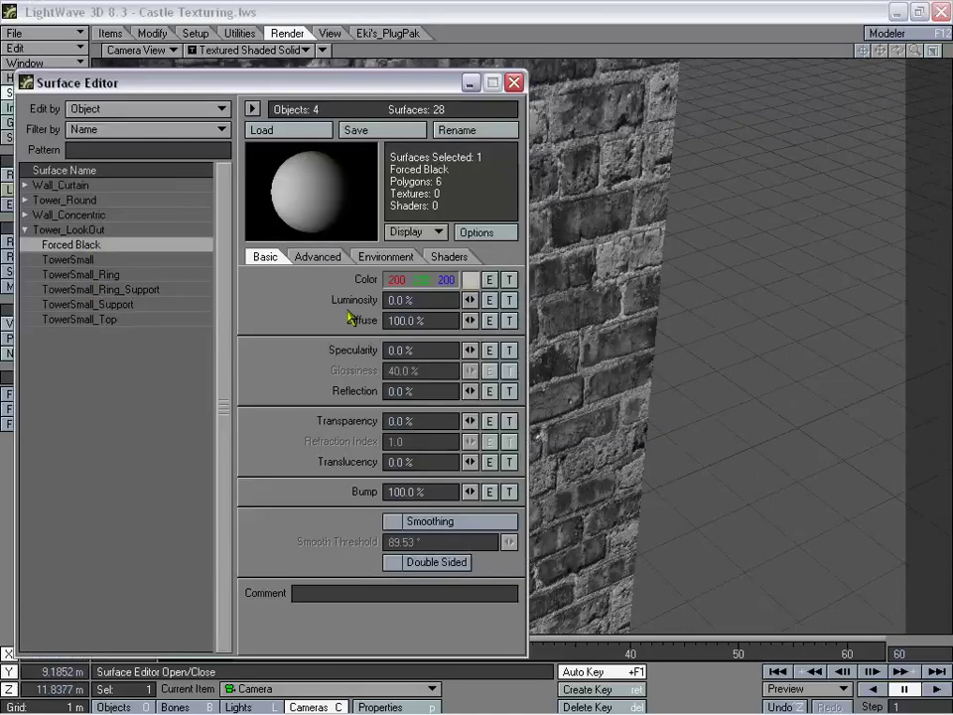
pyautogui.click(469, 281)
pyautogui.moveTo(425, 139); pyautogui.dragTo(425, 310)
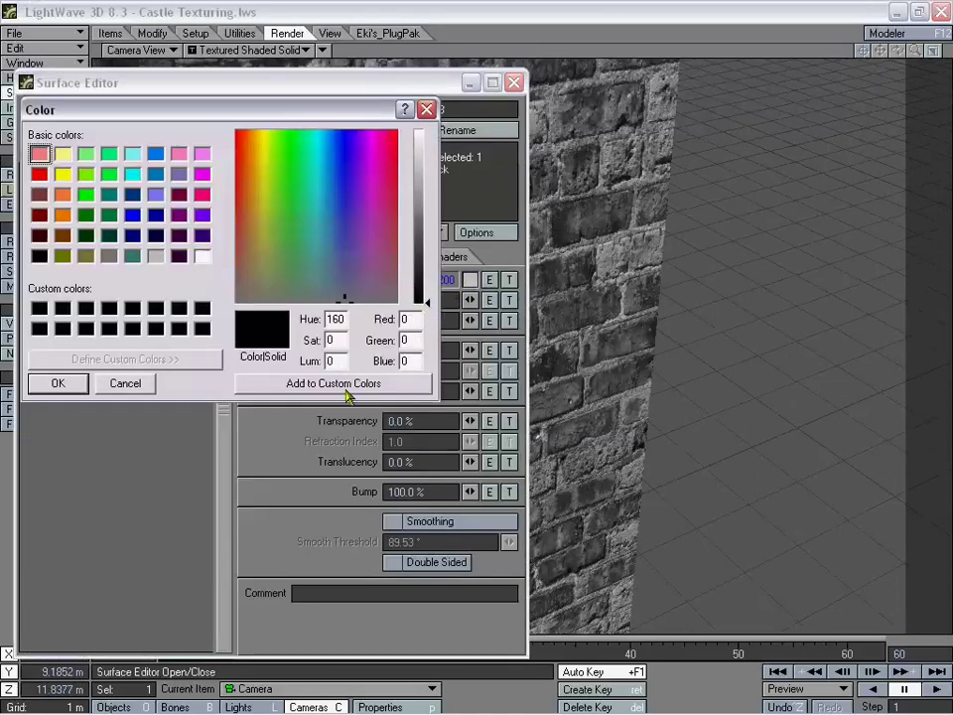
pyautogui.click(60, 383)
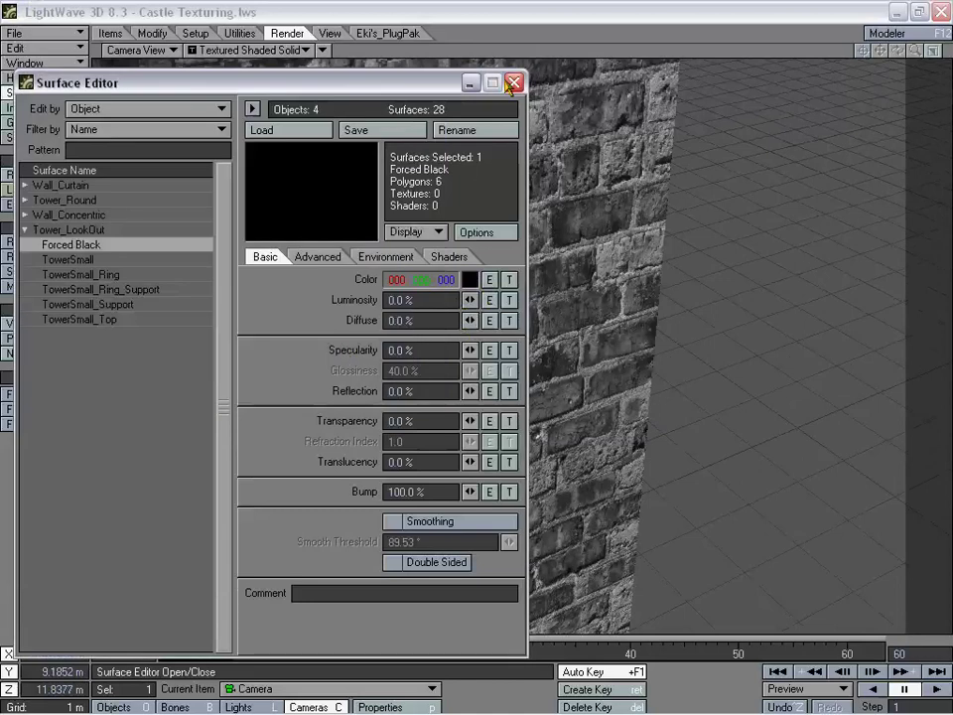
pyautogui.click(514, 84)
# - Pull the camera back and examine the textured towers and wall sections from several distances and heights
pyautogui.moveTo(476, 297); pyautogui.dragTo(653, 444)
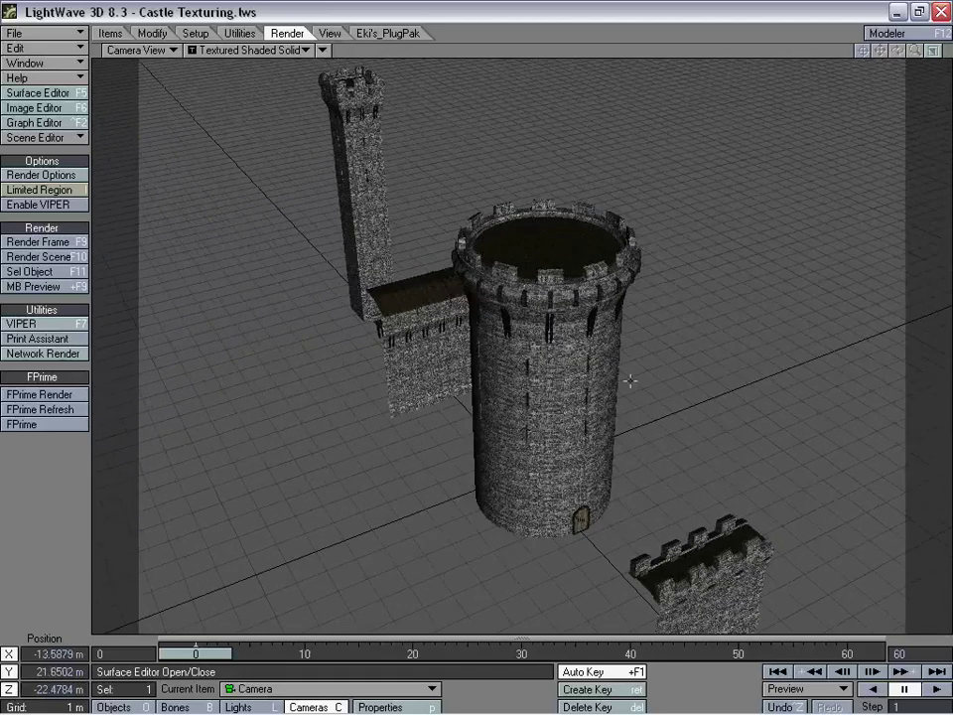
pyautogui.moveTo(629, 379); pyautogui.dragTo(549, 338)
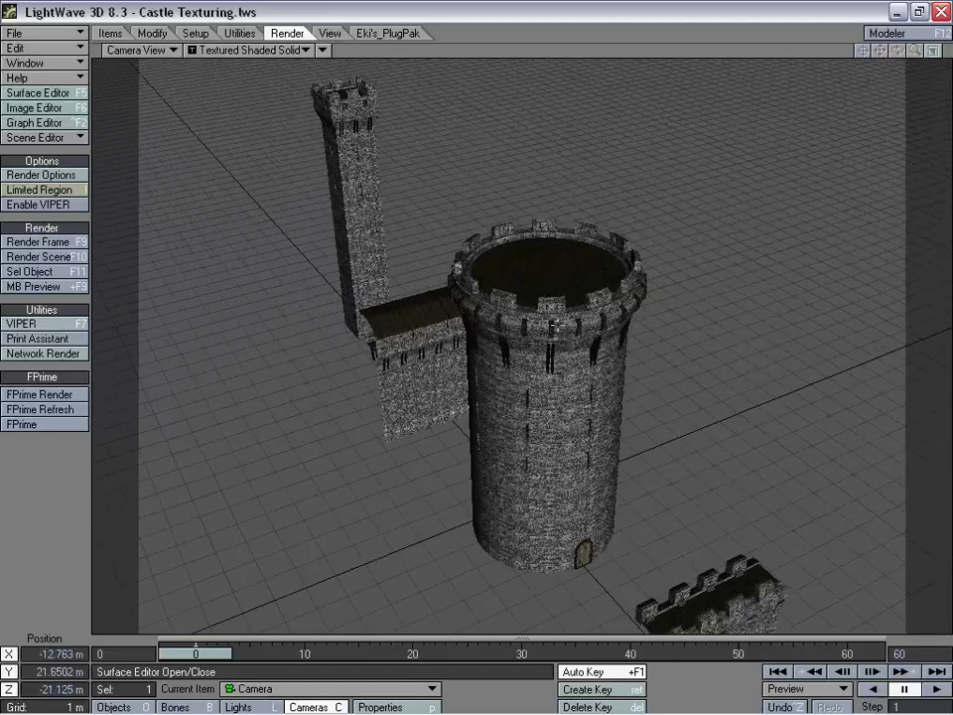
pyautogui.moveTo(557, 326); pyautogui.dragTo(582, 371, button='right')
pyautogui.moveTo(577, 385); pyautogui.dragTo(566, 358)
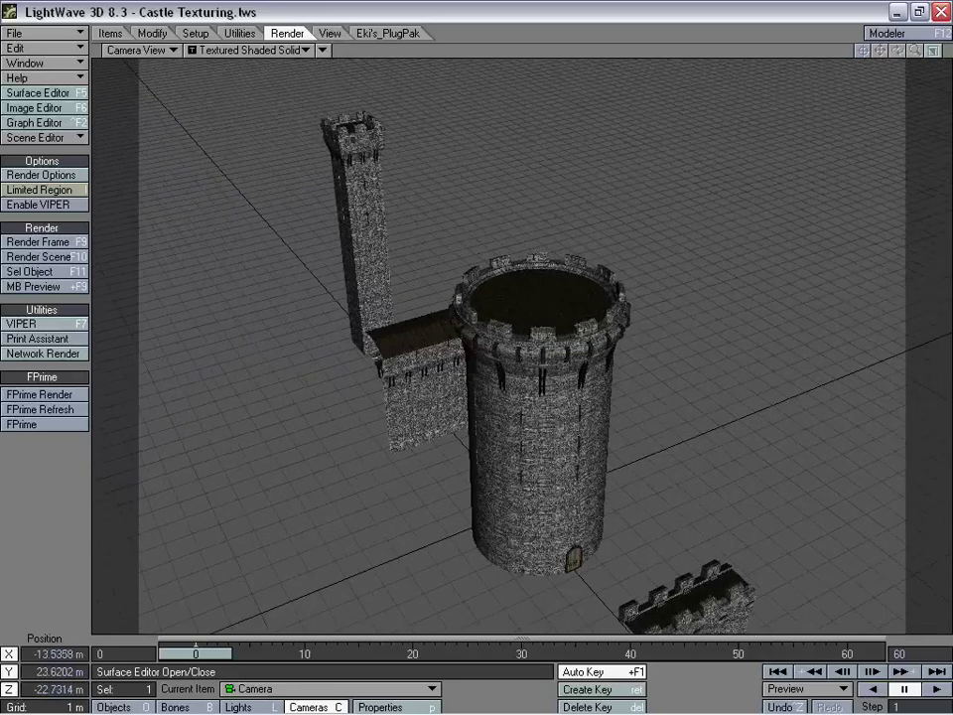
pyautogui.moveTo(565, 358); pyautogui.dragTo(399, 296, button='right')
pyautogui.moveTo(564, 456); pyautogui.dragTo(564, 418)
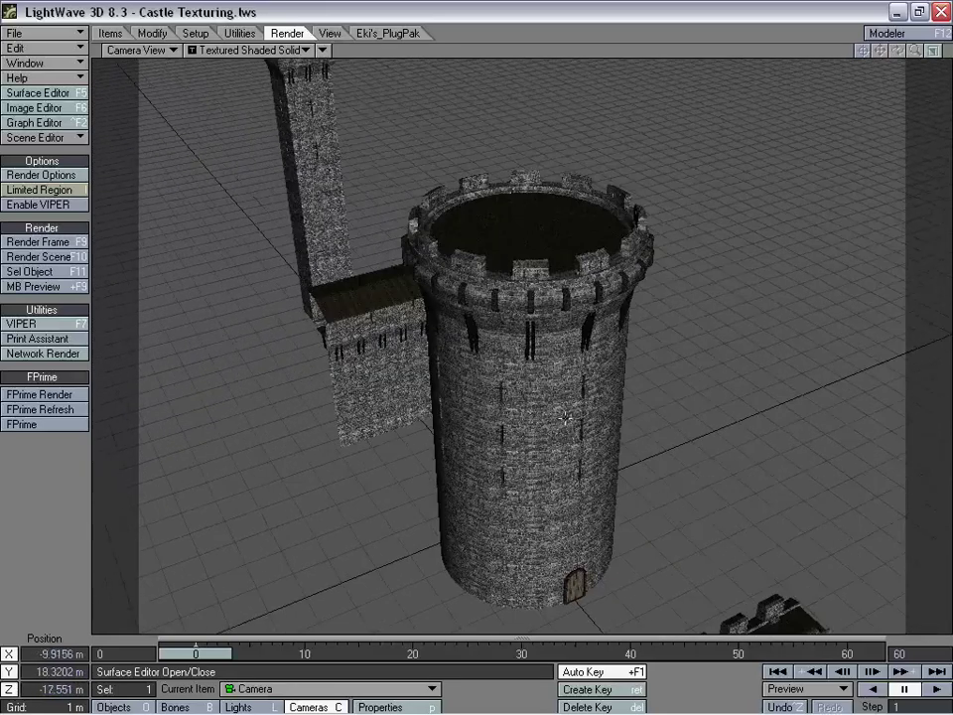
pyautogui.moveTo(563, 475); pyautogui.dragTo(564, 447)
pyautogui.moveTo(564, 447); pyautogui.dragTo(567, 477, button='right')
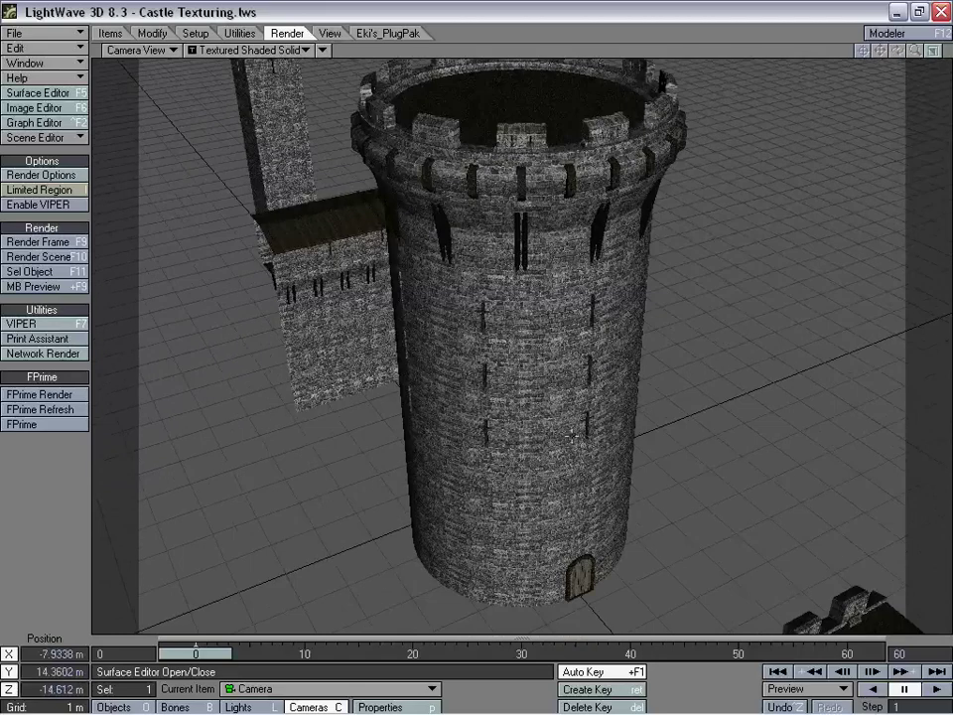
pyautogui.moveTo(567, 476); pyautogui.dragTo(569, 415)
pyautogui.moveTo(568, 477); pyautogui.dragTo(556, 526)
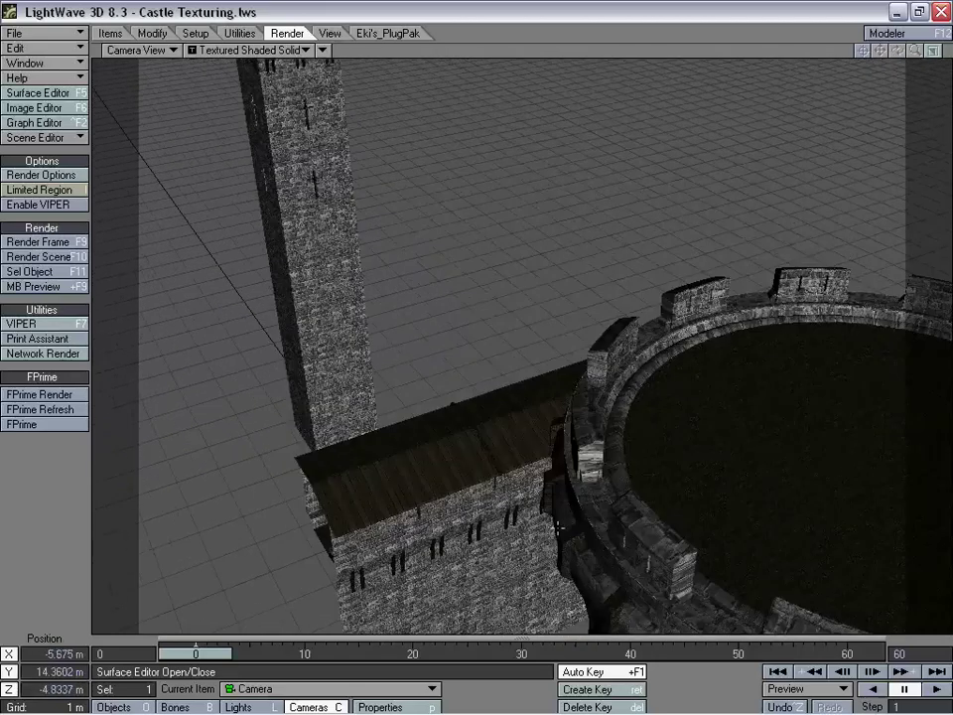
pyautogui.moveTo(315, 176); pyautogui.dragTo(218, 349)
pyautogui.moveTo(572, 143); pyautogui.dragTo(573, 73, button='right')
pyautogui.moveTo(573, 74); pyautogui.dragTo(555, 178)
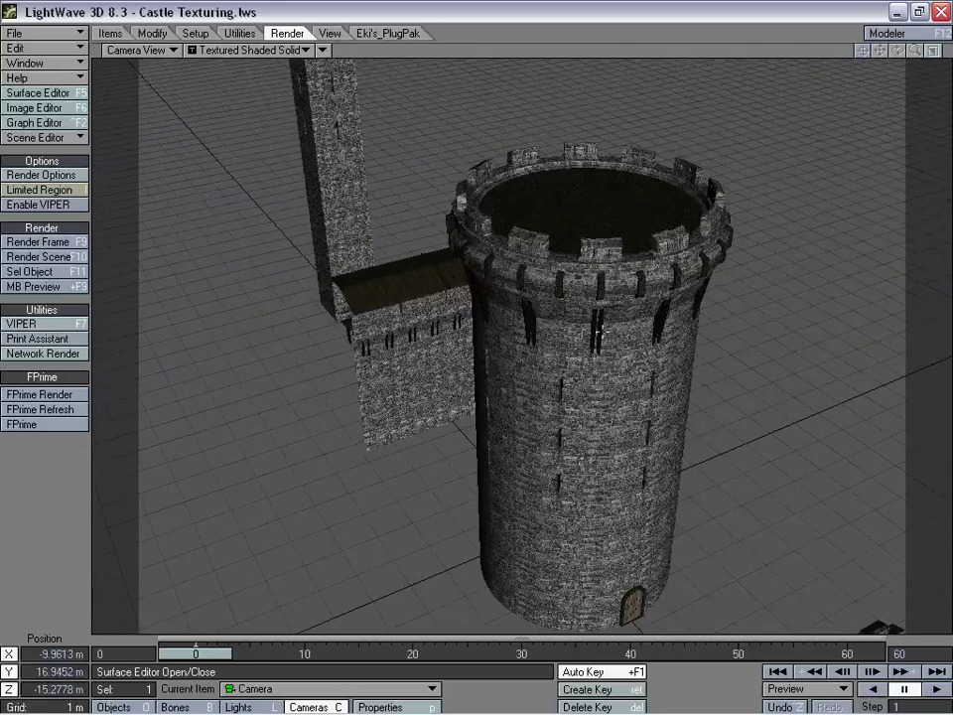
pyautogui.moveTo(499, 366); pyautogui.dragTo(489, 382, button='right')
pyautogui.moveTo(477, 346); pyautogui.dragTo(449, 287)
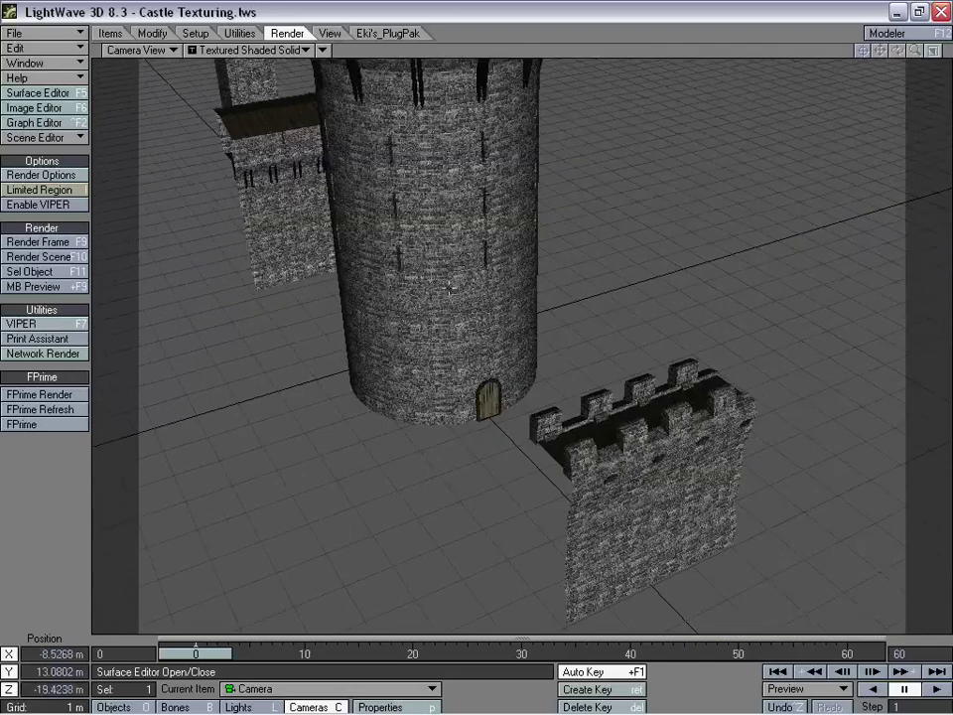
pyautogui.moveTo(631, 449); pyautogui.dragTo(581, 429)
pyautogui.moveTo(581, 429); pyautogui.dragTo(581, 378, button='right')
pyautogui.moveTo(513, 290); pyautogui.dragTo(515, 294)
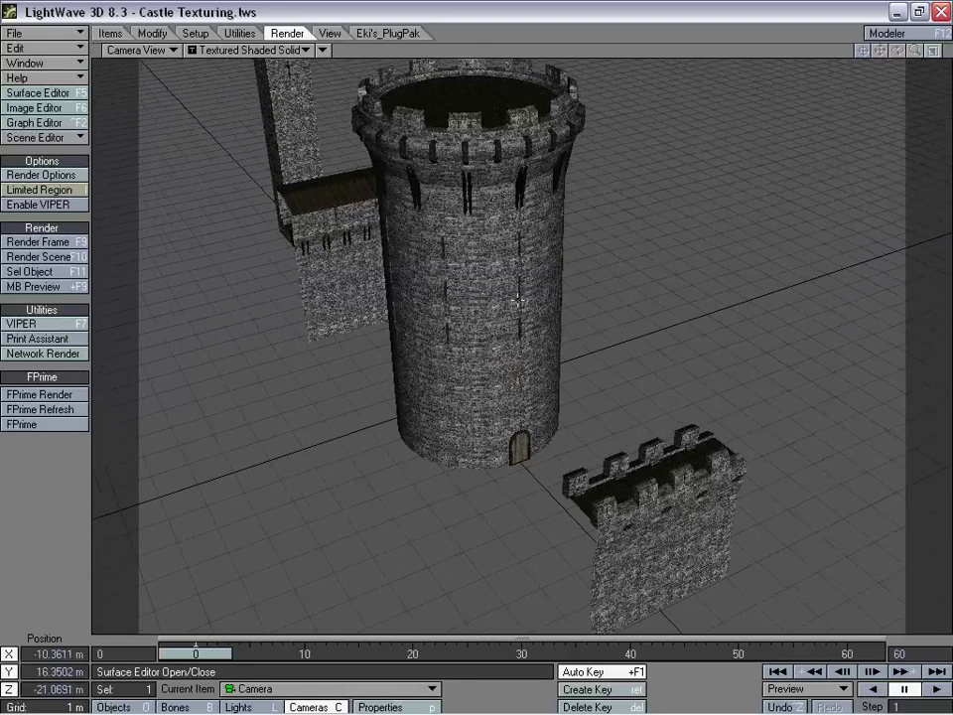
pyautogui.moveTo(515, 294); pyautogui.dragTo(517, 298, button='right')
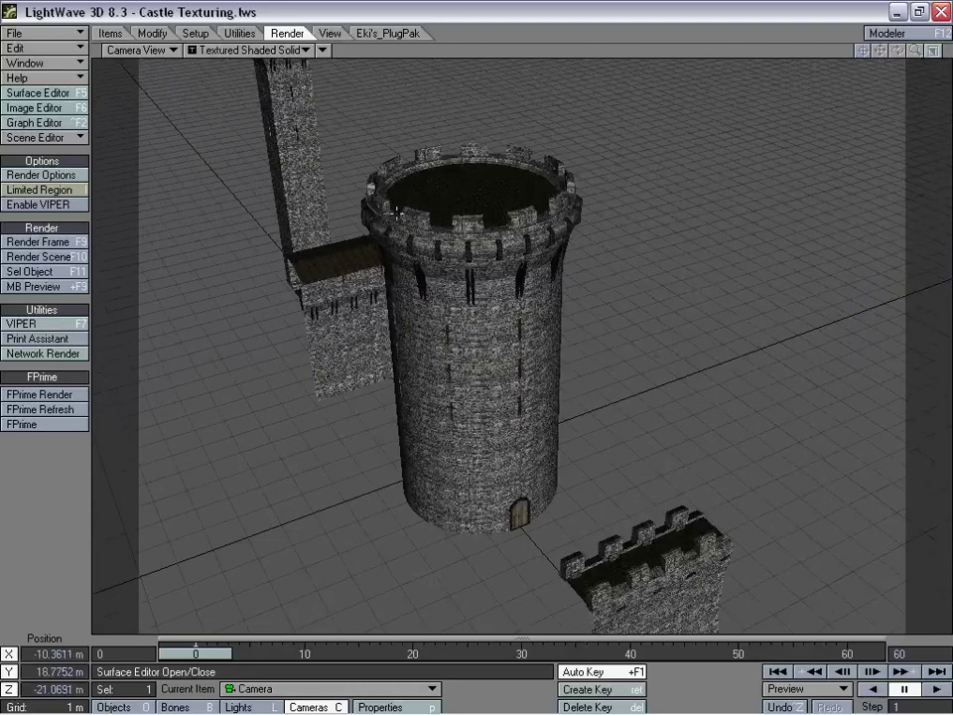
# - Move and rotate the camera to frame all four castle pieces, ending at heading 32.70° and pitch 15.10°
pyautogui.moveTo(521, 385); pyautogui.dragTo(525, 244)
pyautogui.press('y')
pyautogui.press('t')
pyautogui.press('y')
pyautogui.press('t')
pyautogui.press('y')
pyautogui.press('t')
pyautogui.press('y')
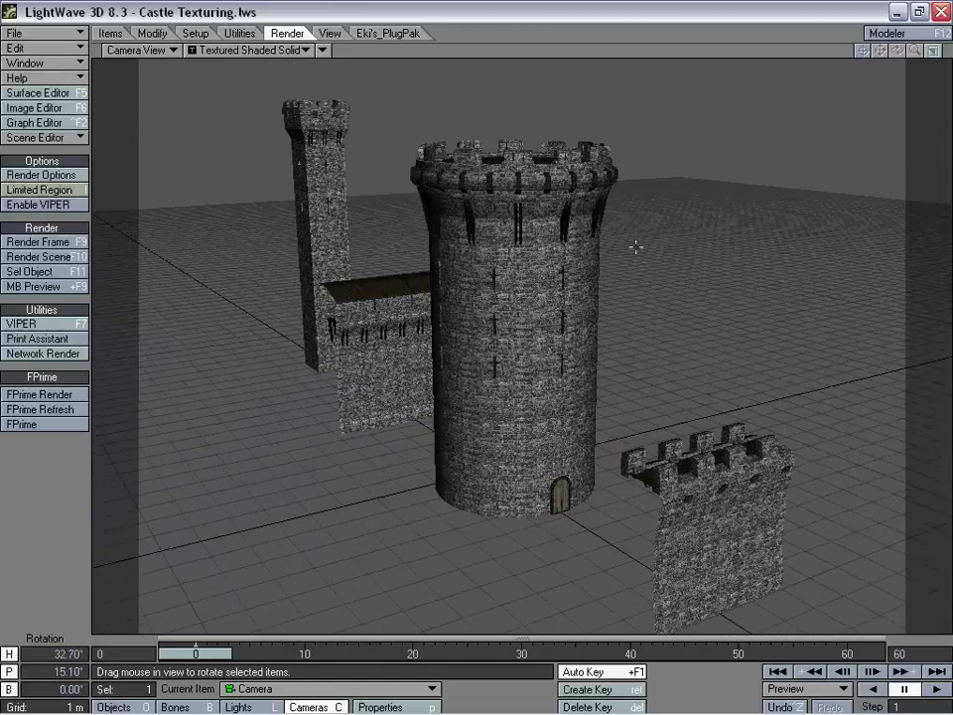
# - Render the current frame and move the resulting image window to inspect all the textured castle pieces
pyautogui.click(61, 241)
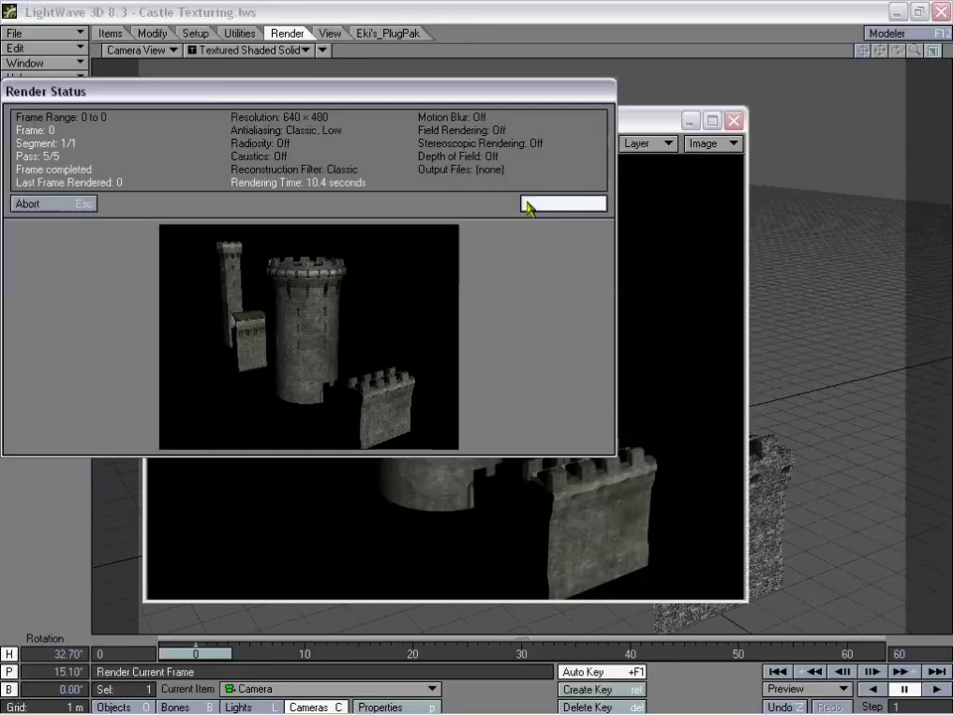
pyautogui.click(536, 204)
pyautogui.moveTo(432, 127); pyautogui.dragTo(402, 115)
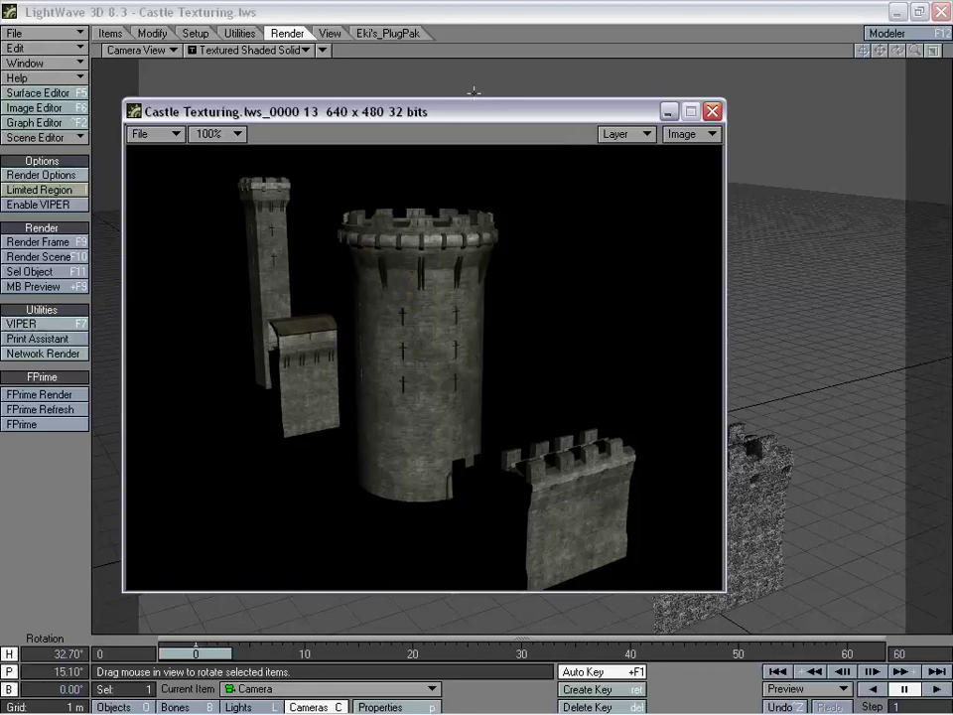
pyautogui.moveTo(437, 111); pyautogui.dragTo(400, 123)
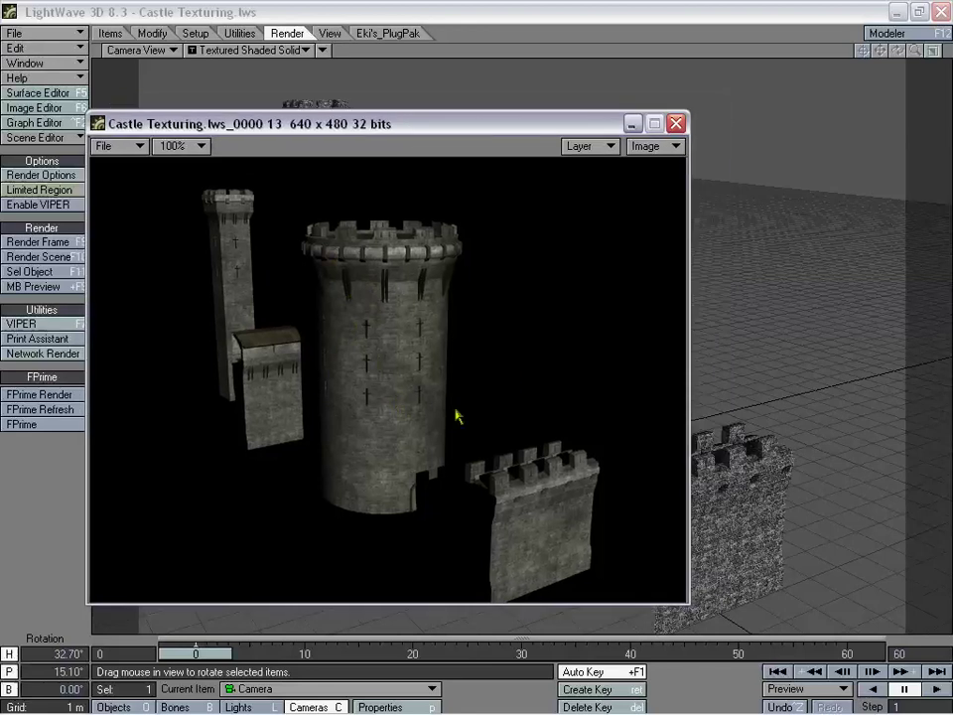